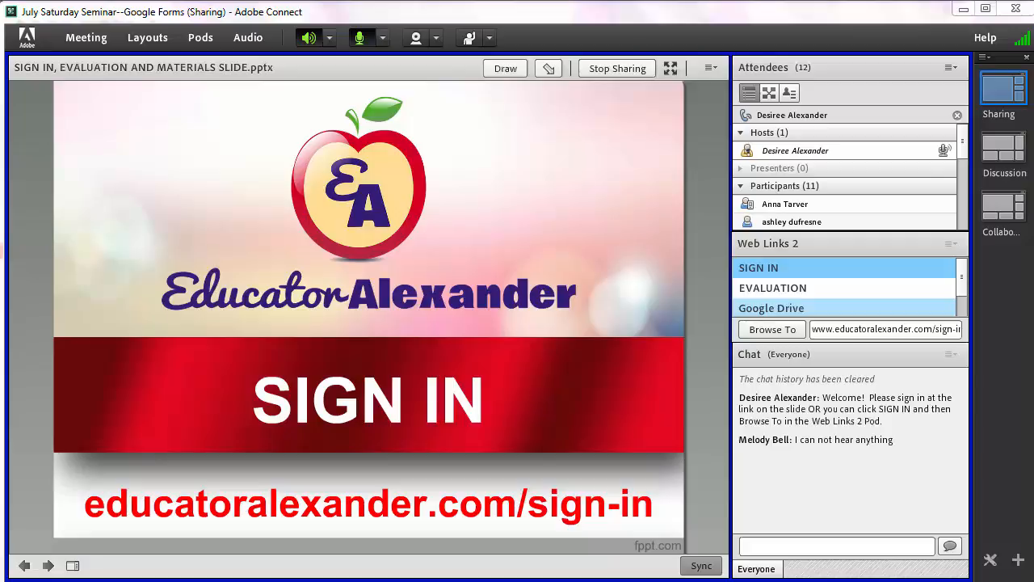
# - Select the SIGN IN entry in the Web Links 2 pod
pyautogui.moveTo(962, 142)
pyautogui.mouseDown()
pyautogui.moveTo(961, 219)
pyautogui.moveTo(975, 127)
pyautogui.mouseUp()
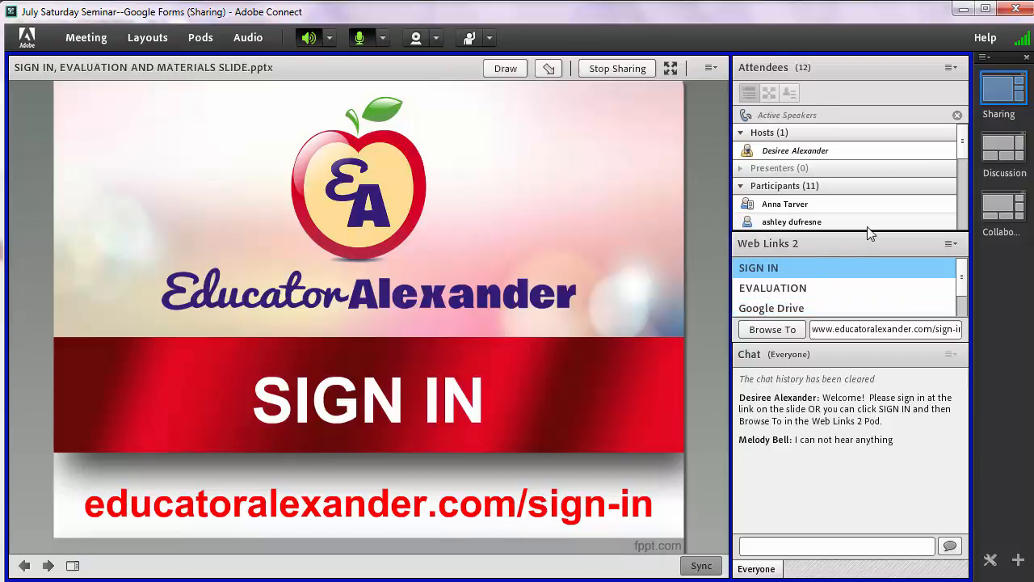
pyautogui.click(777, 269)
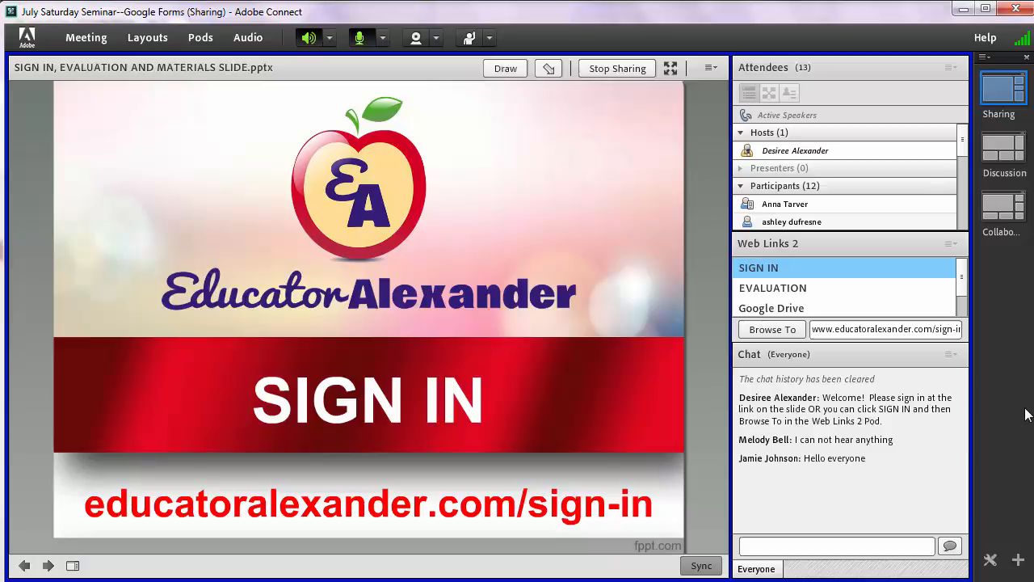
# - Send a chat message to everyone asking a participant, by name, whether she can hear now
pyautogui.click(893, 547)
pyautogui.write('C')
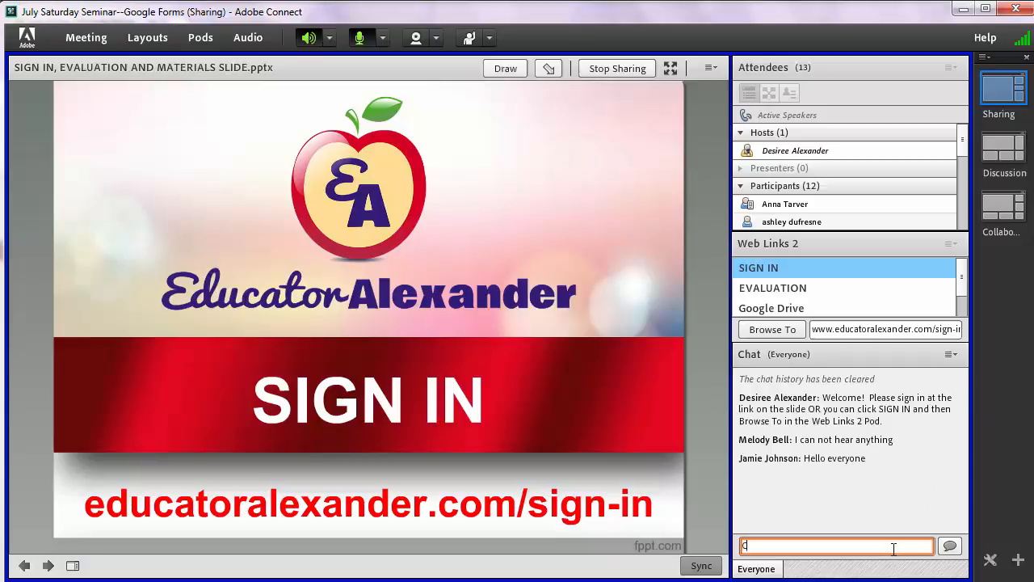
pyautogui.write('an you hear now Melody?')
pyautogui.press('Return')
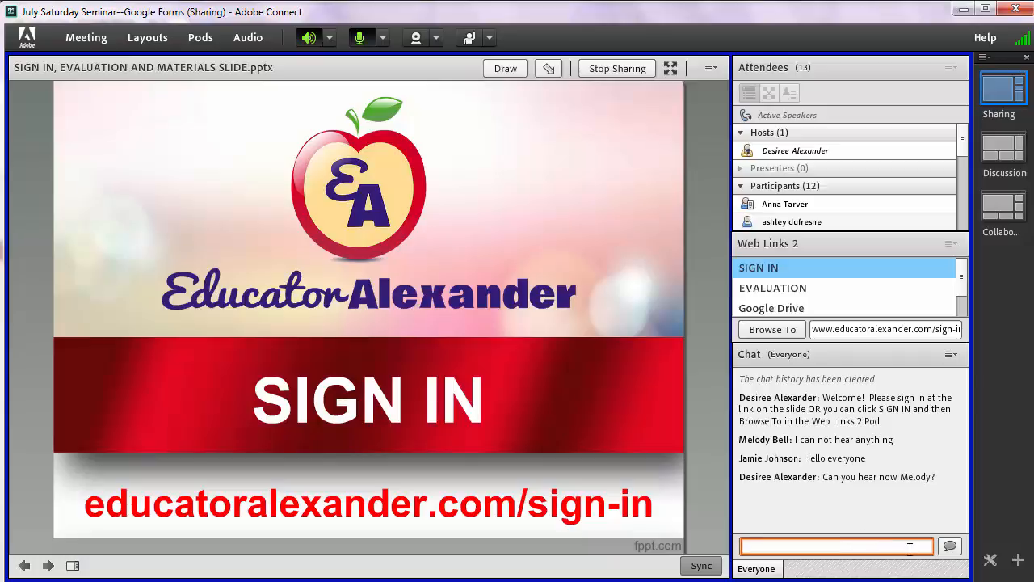
# - Look through the attendee list down to its last participant and return to its beginning
pyautogui.click(965, 136)
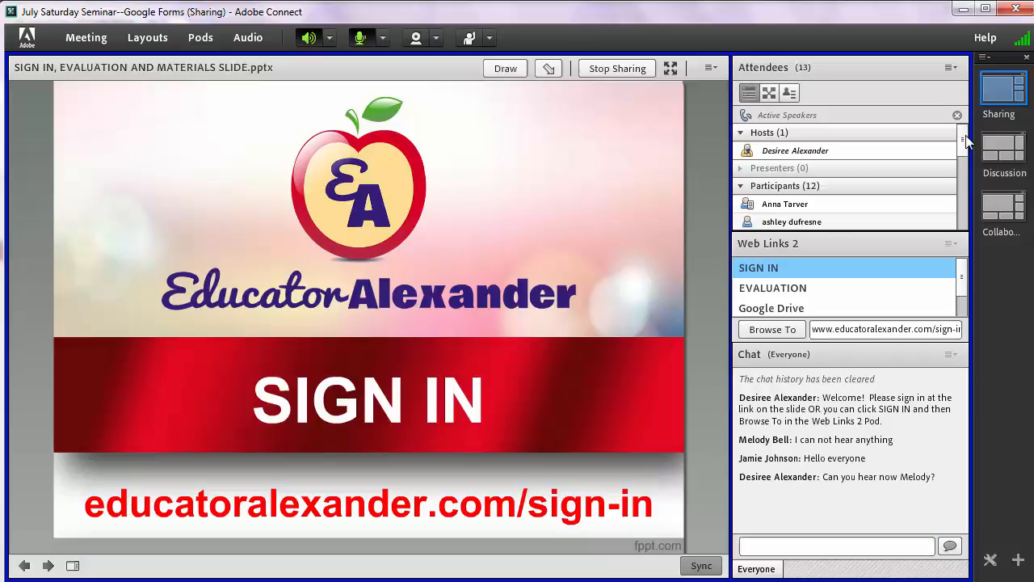
pyautogui.moveTo(966, 139); pyautogui.dragTo(967, 224)
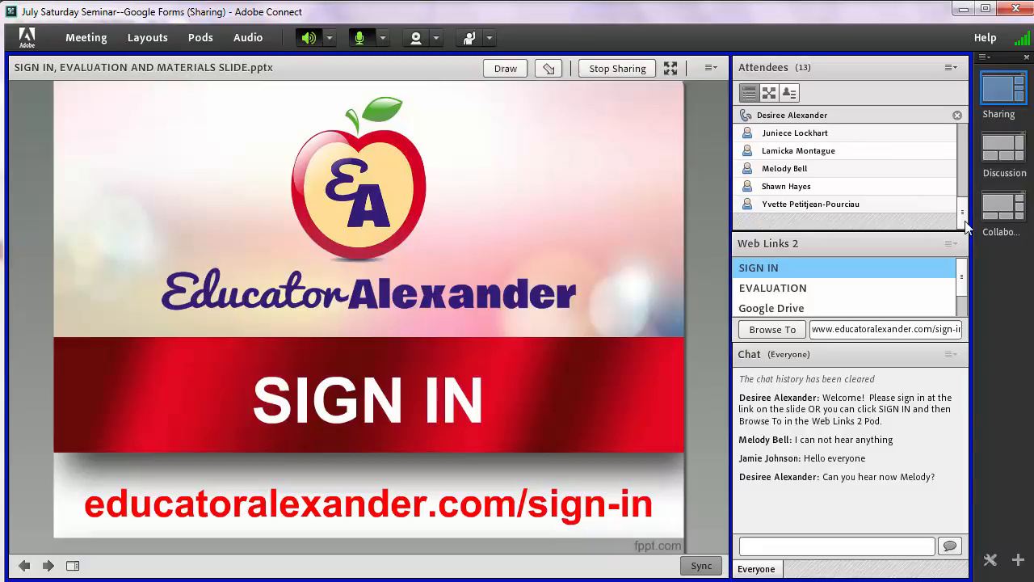
pyautogui.moveTo(966, 227); pyautogui.dragTo(969, 137)
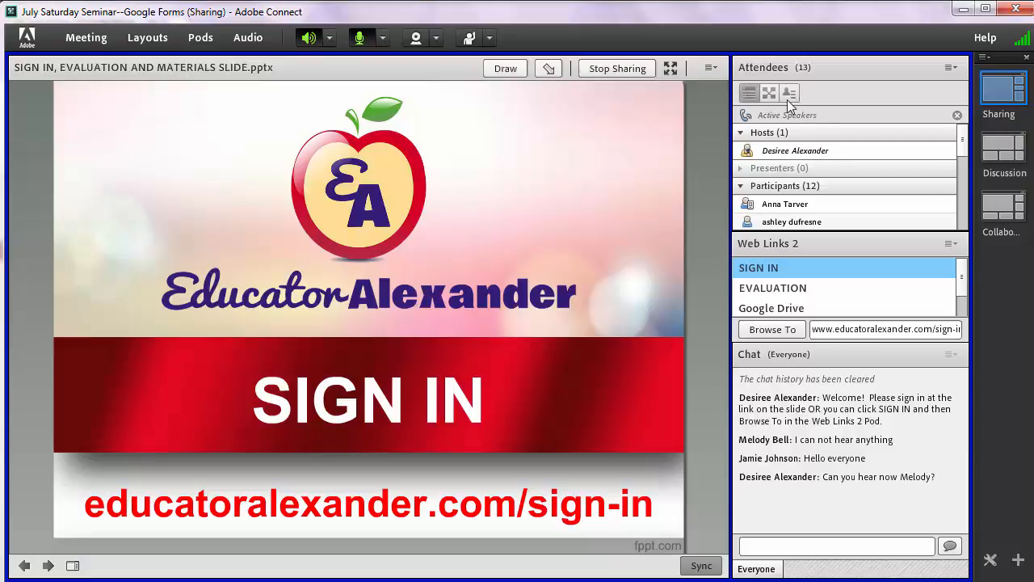
# - Stop sharing the slide deck and share the My Drive Google Chrome window with the attendees instead
pyautogui.click(617, 69)
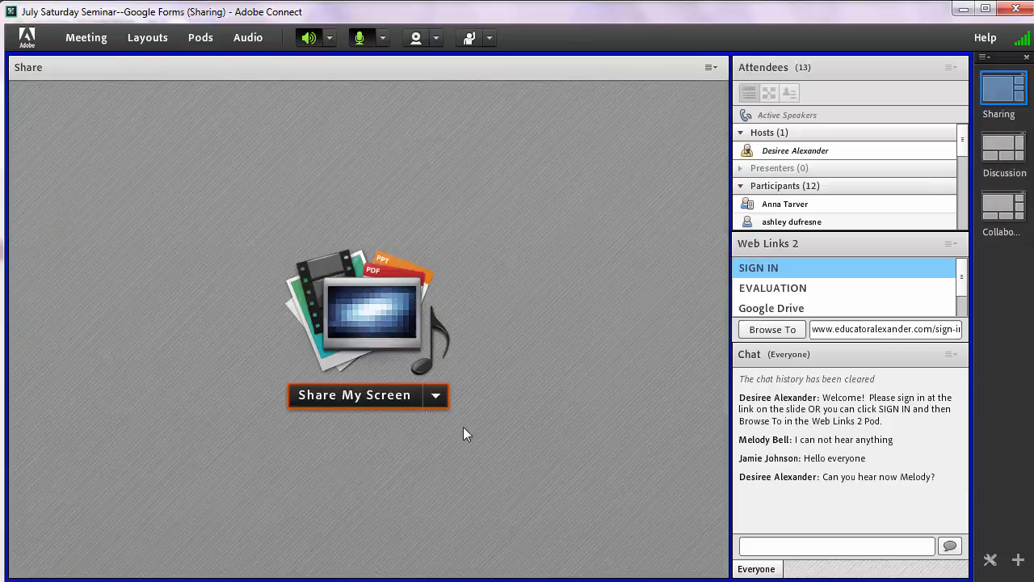
pyautogui.click(432, 395)
pyautogui.click(372, 396)
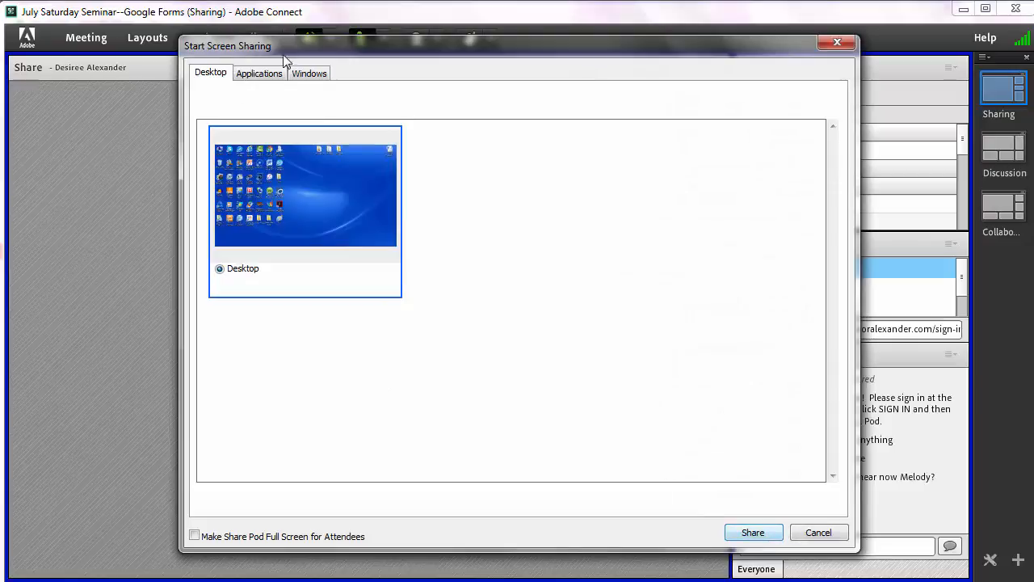
pyautogui.click(303, 75)
pyautogui.click(629, 268)
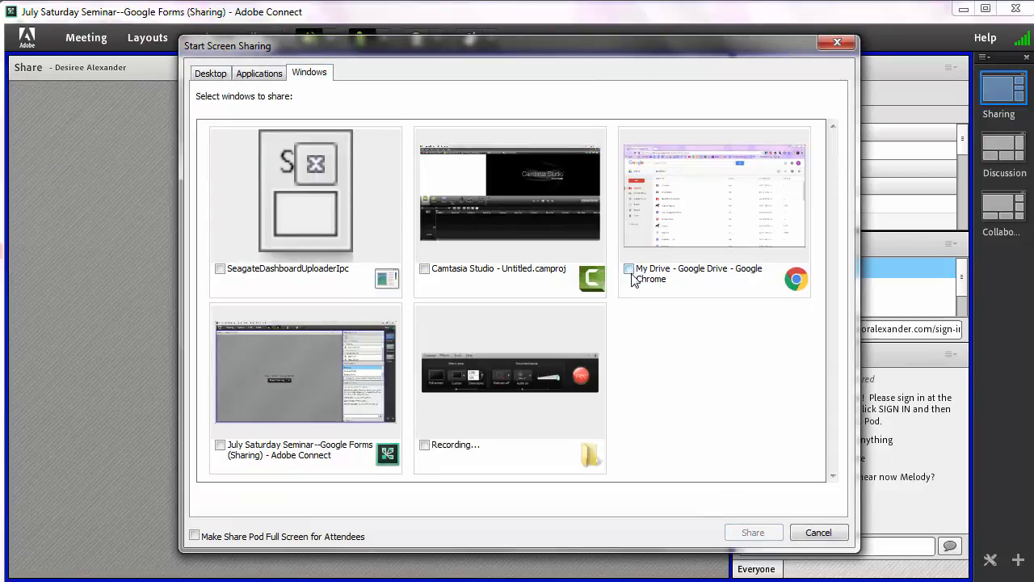
pyautogui.click(764, 533)
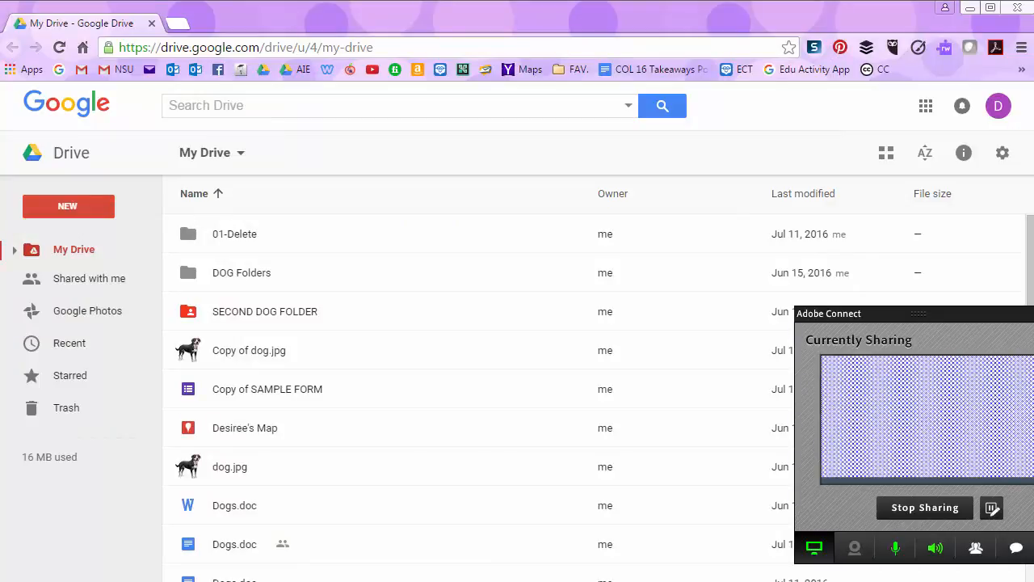
# - Stop sharing the Chrome window and share the whole desktop with the attendees instead
pyautogui.click(923, 510)
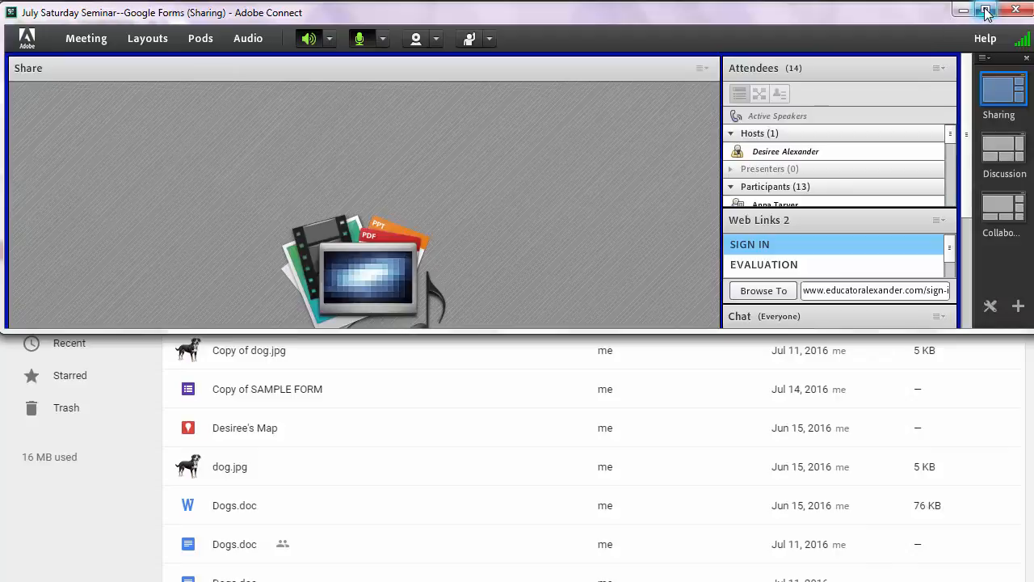
pyautogui.click(984, 9)
pyautogui.click(372, 394)
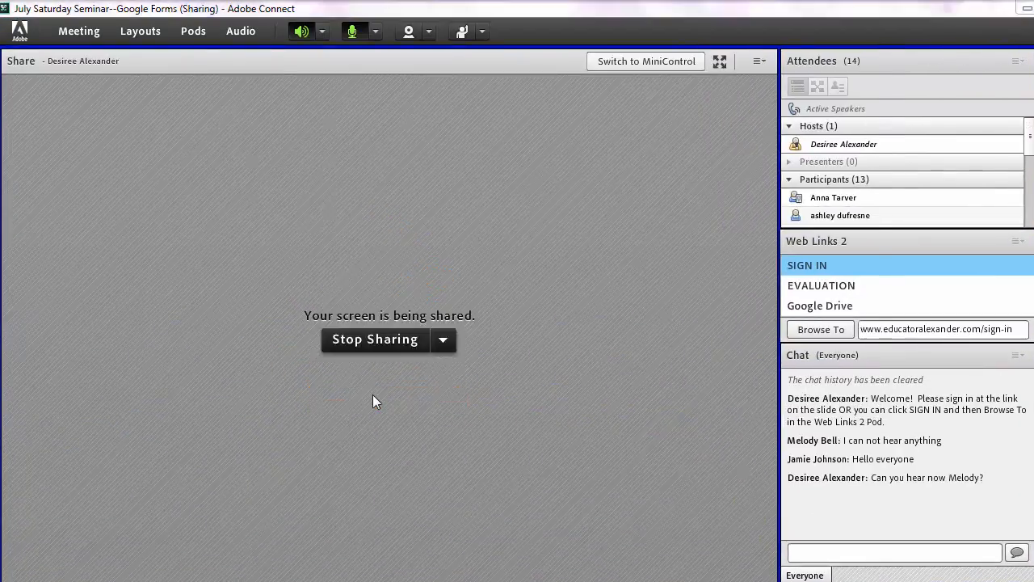
pyautogui.click(240, 72)
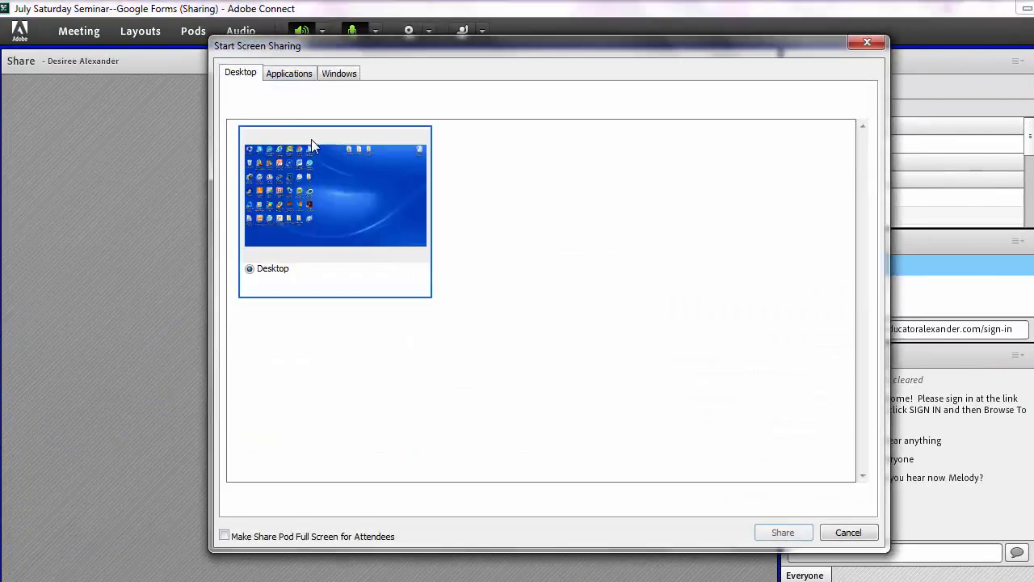
pyautogui.click(784, 533)
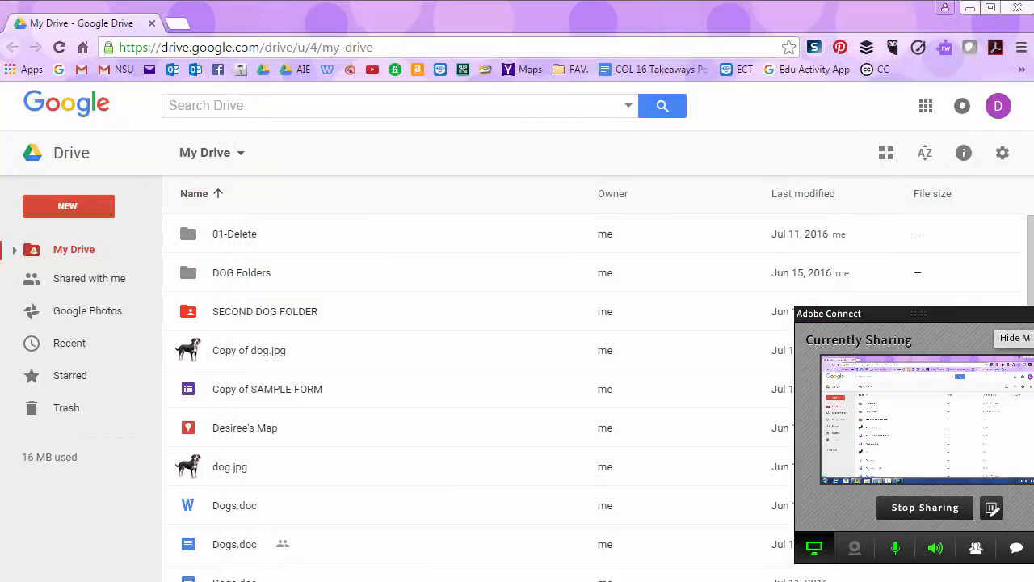
# - Collapse the Adobe Connect sharing controls and move them out of the way of the Drive file list
pyautogui.click(1027, 313)
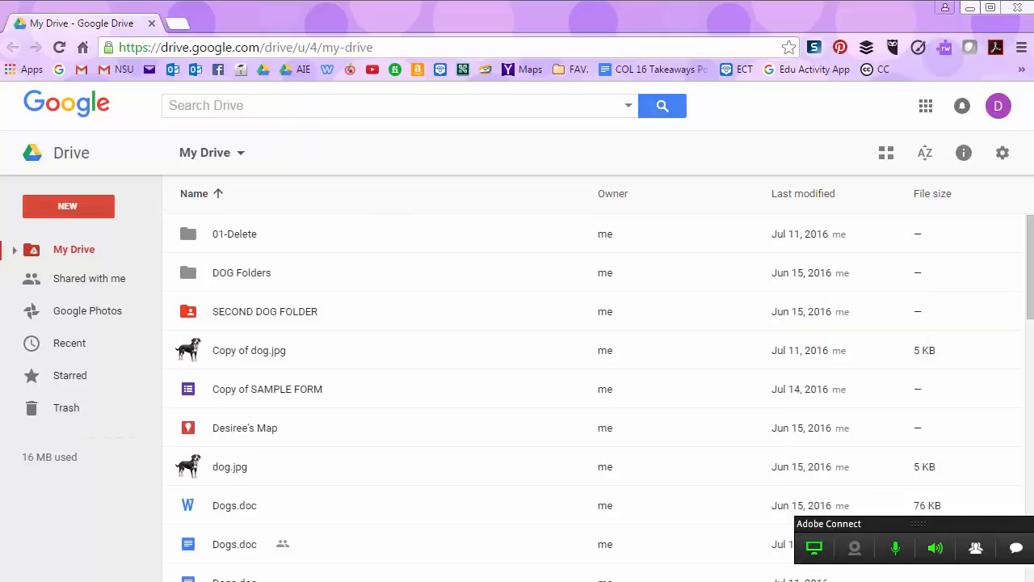
pyautogui.moveTo(1015, 526); pyautogui.dragTo(1030, 557)
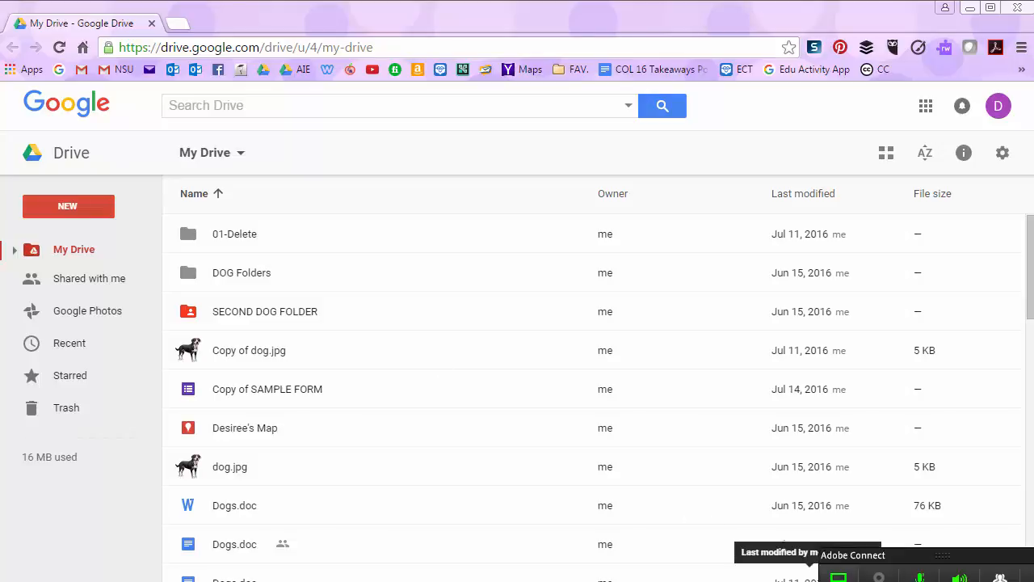
pyautogui.click(838, 577)
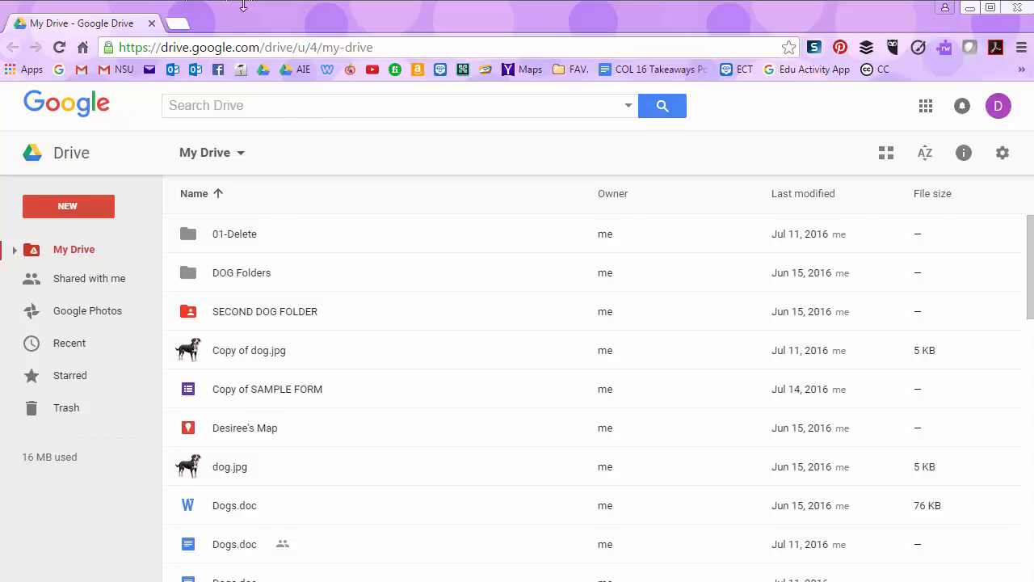
# - Open a new browser tab and view the Google app launcher and Chrome's own apps page
pyautogui.click(178, 23)
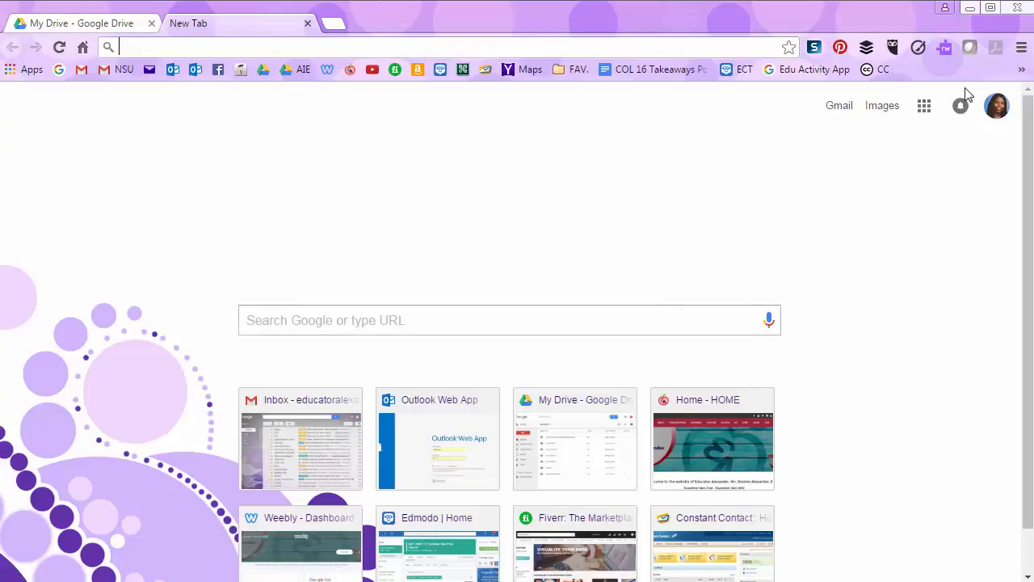
pyautogui.click(925, 108)
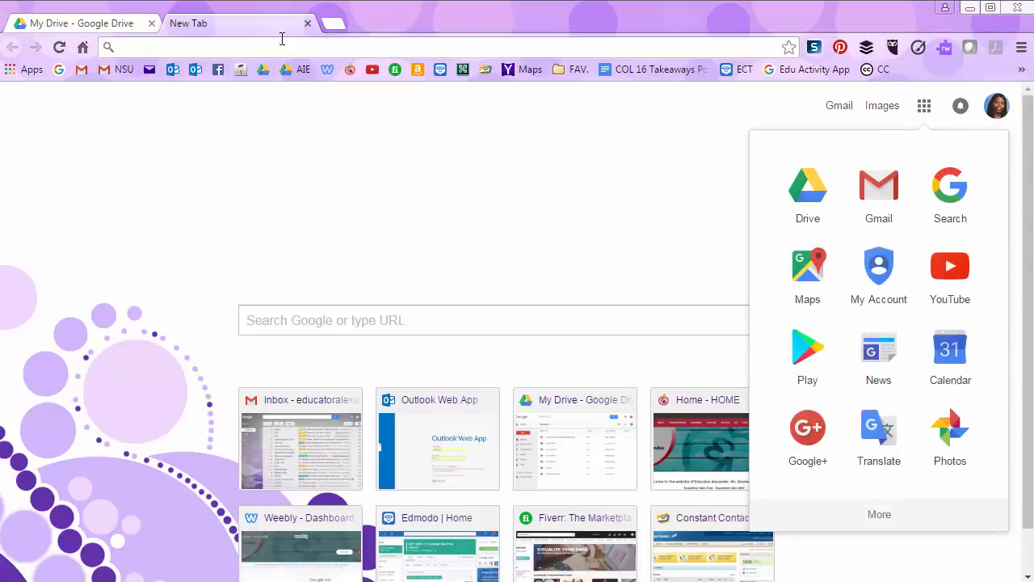
pyautogui.click(16, 74)
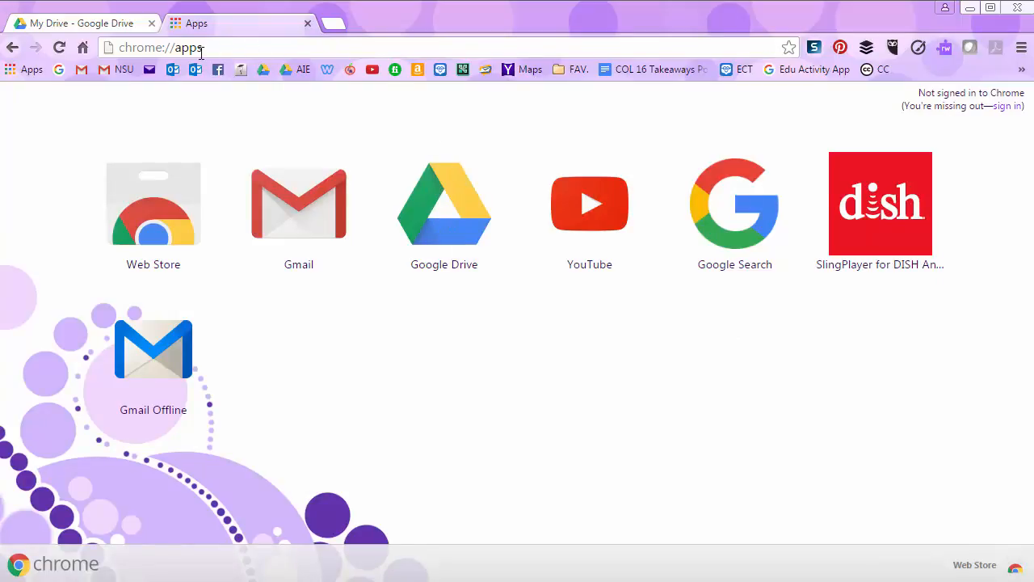
# - Enter drive.google.com as the address in the new tab to demonstrate reaching Google Drive directly
pyautogui.click(272, 47)
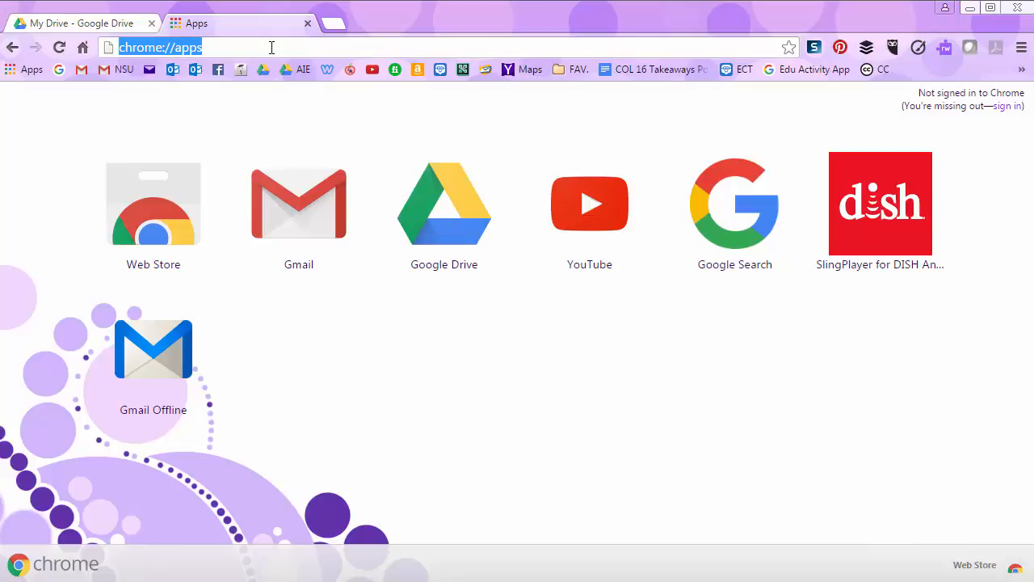
pyautogui.write('drive.')
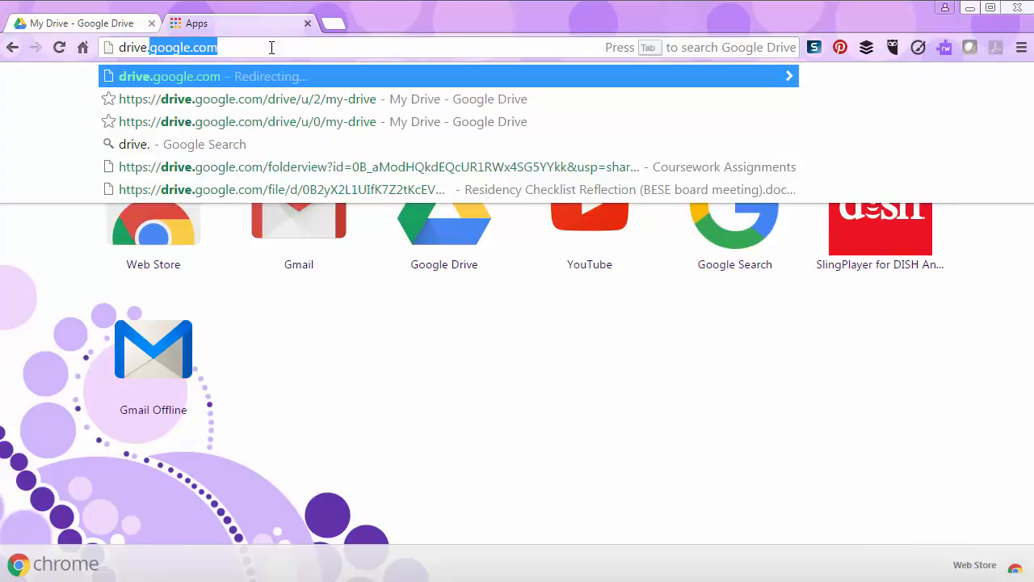
pyautogui.write('google.com/drive/u/4/my-drive')
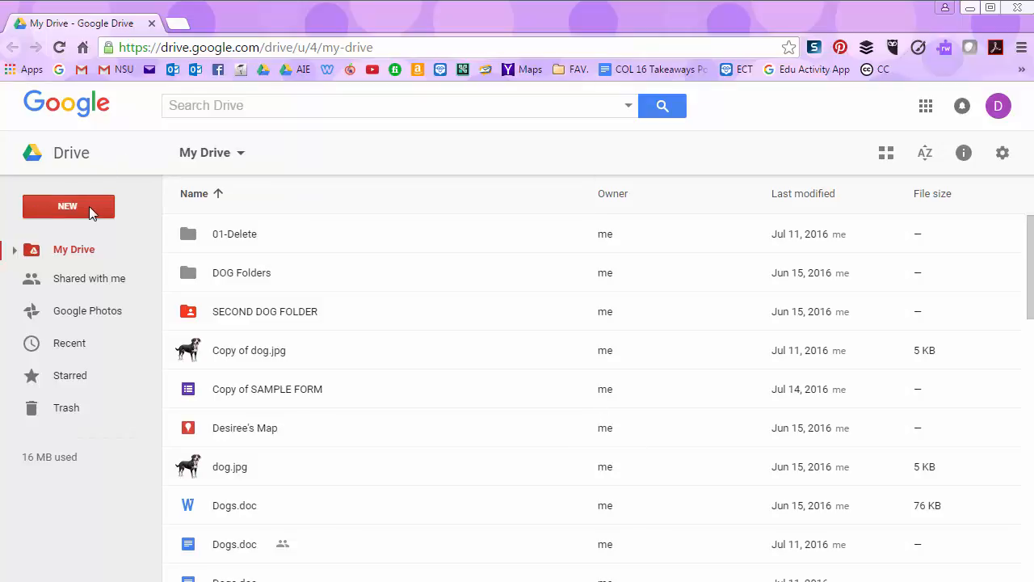
# - Create a new blank Google Form from My Drive
pyautogui.click(69, 208)
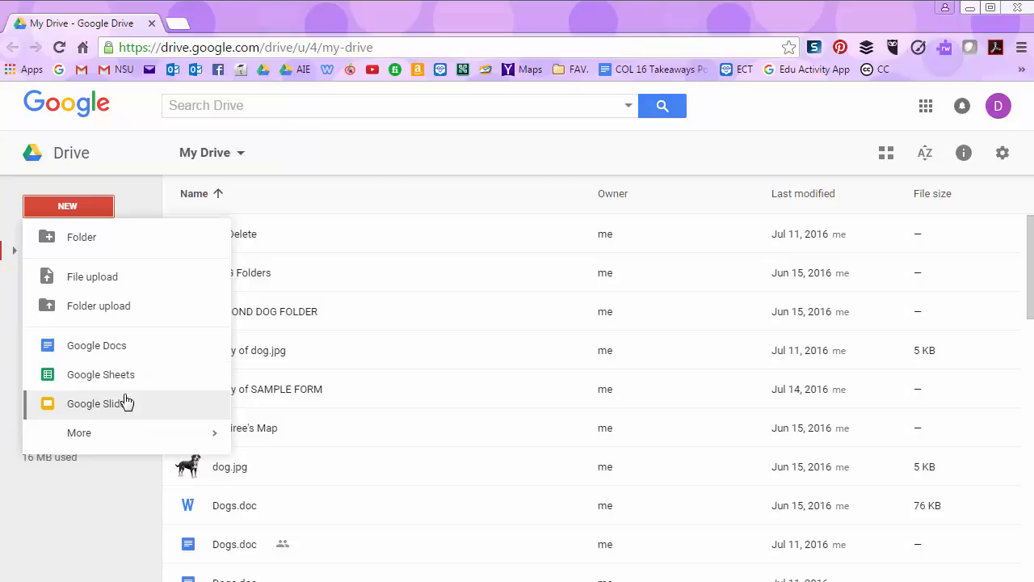
pyautogui.moveTo(116, 441)
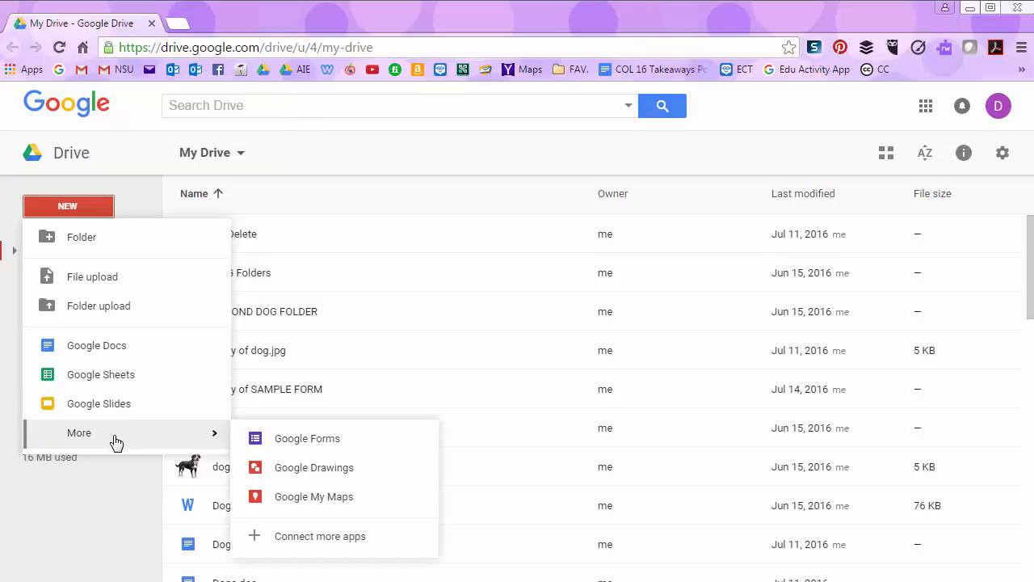
pyautogui.click(299, 439)
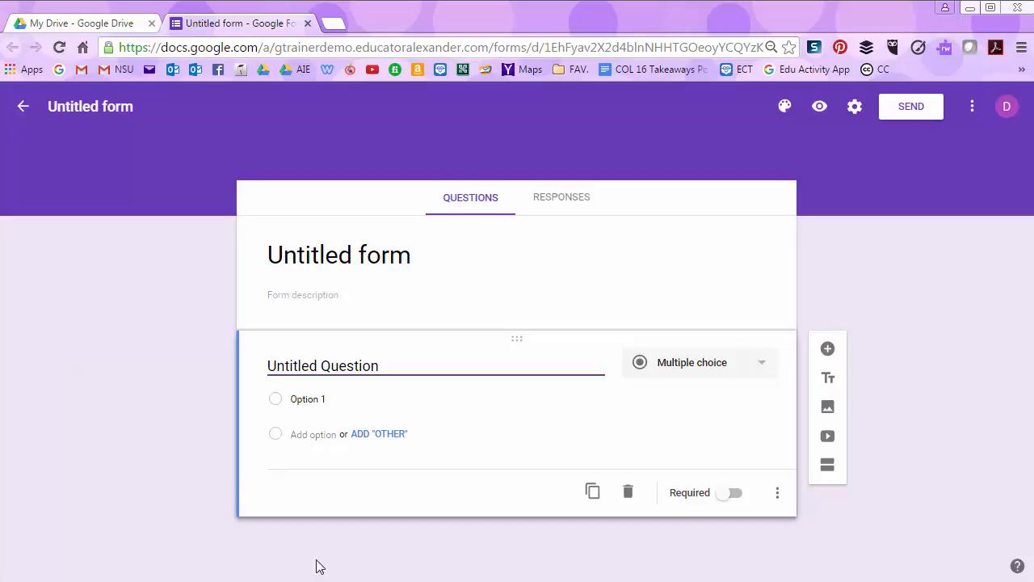
# - Bring up the Adobe Connect sharing controls and collapse them again
pyautogui.click(369, 581)
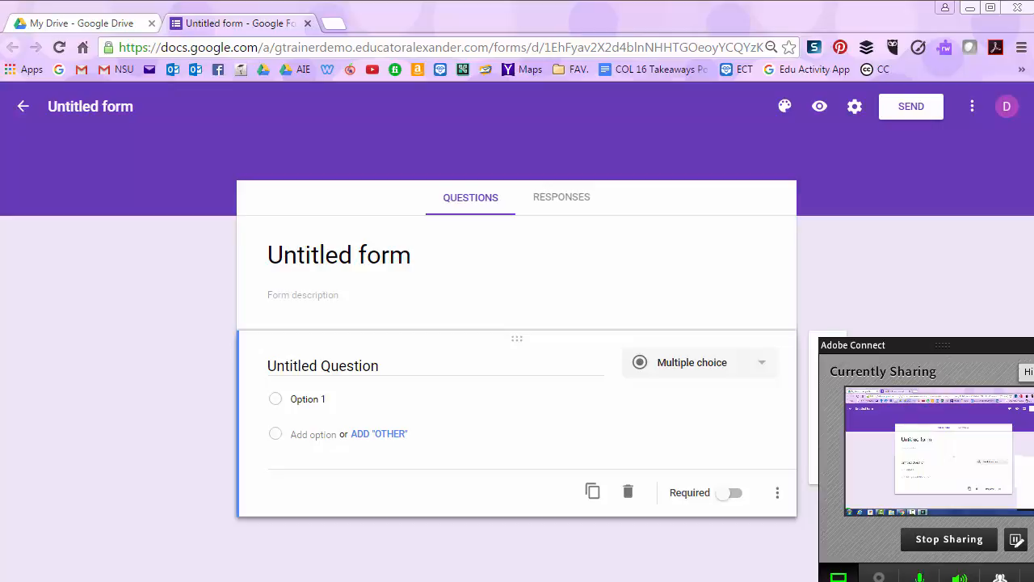
pyautogui.click(1029, 346)
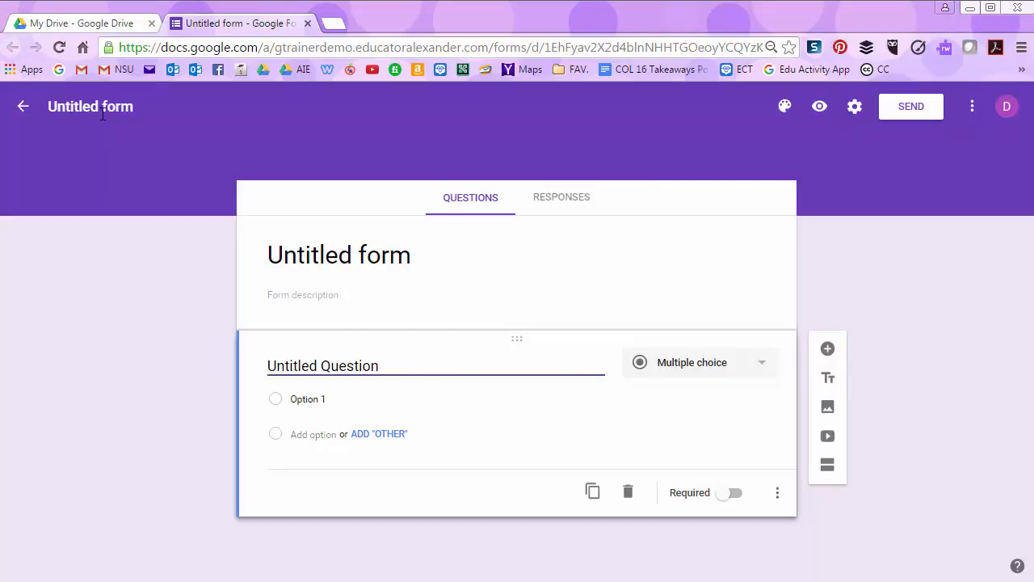
# - Look through the My Drive file list and return to the untitled form
pyautogui.click(126, 23)
pyautogui.scroll(-6, 329, 368)
pyautogui.scroll(5, 323, 347)
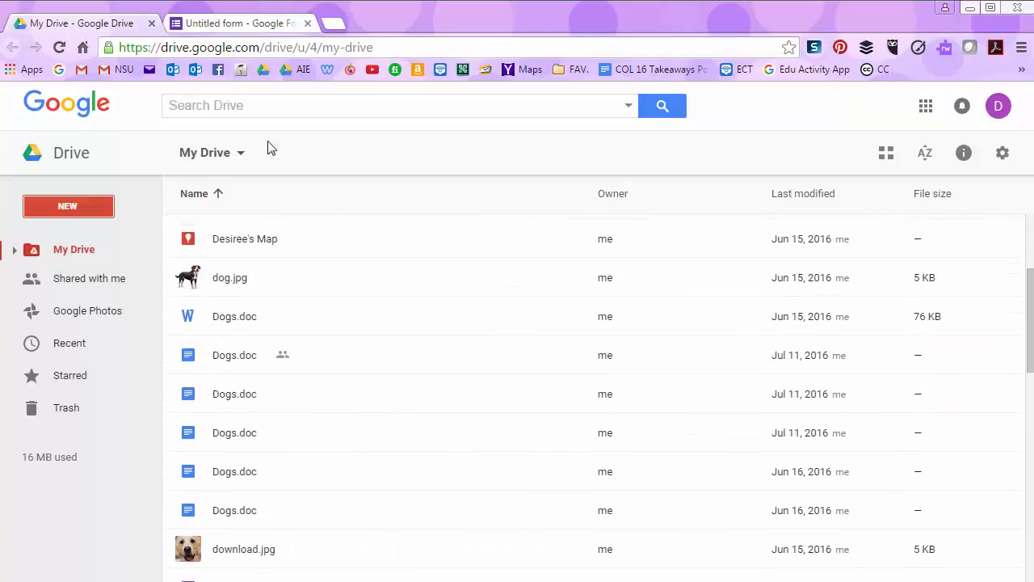
pyautogui.click(238, 24)
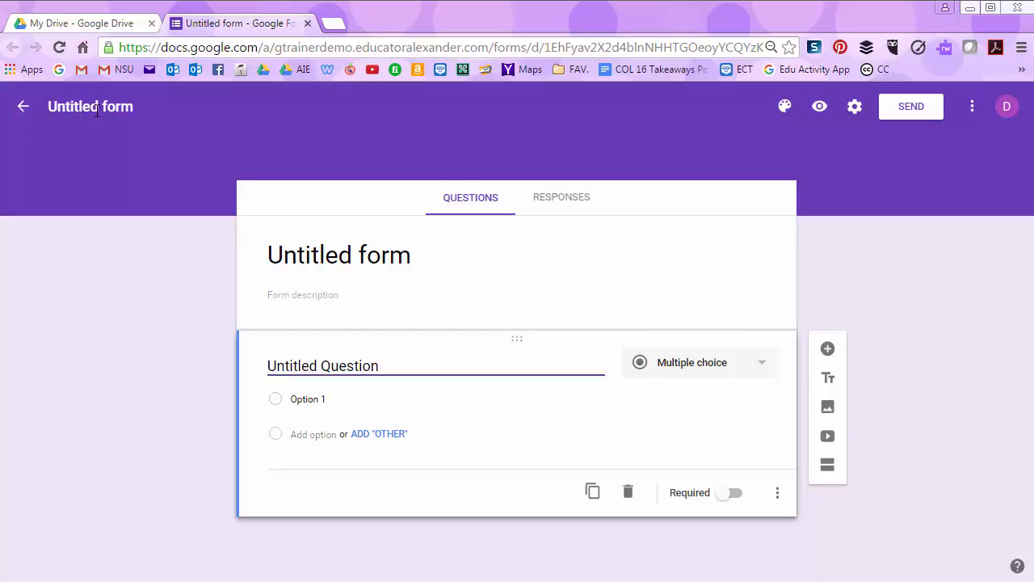
# - Rename the form file as "Greatest Form Ever" and apply the same name to the form's title
pyautogui.click(138, 106)
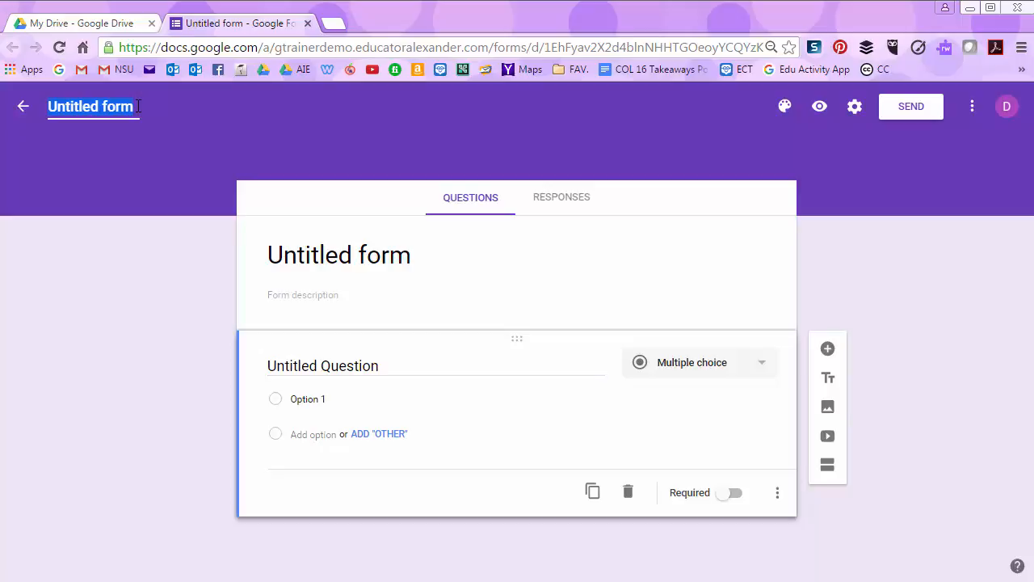
pyautogui.write('Greatest From')
pyautogui.press('BackSpace')
pyautogui.press('BackSpace')
pyautogui.press('BackSpace')
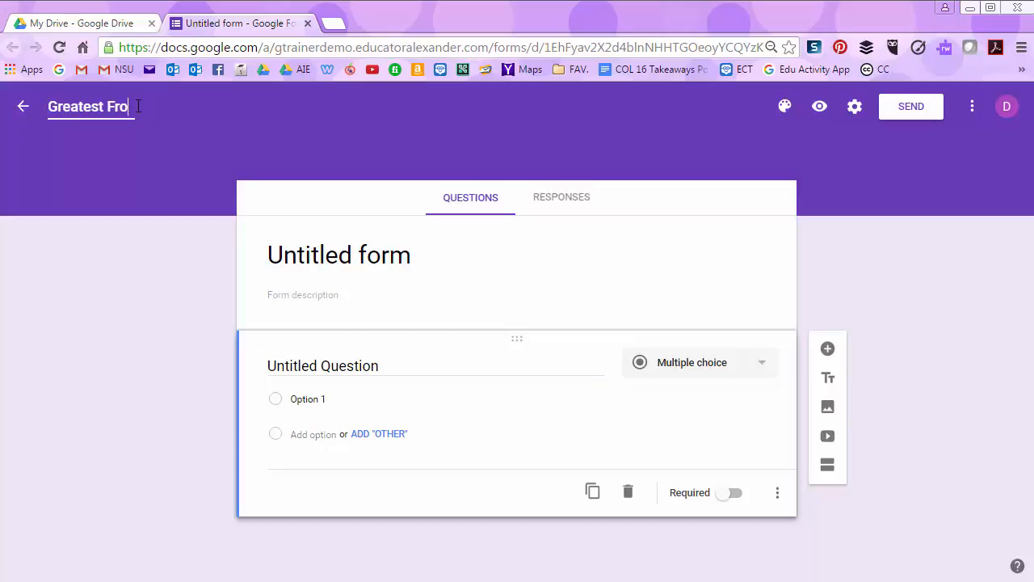
pyautogui.write('orm Ever')
pyautogui.click(425, 258)
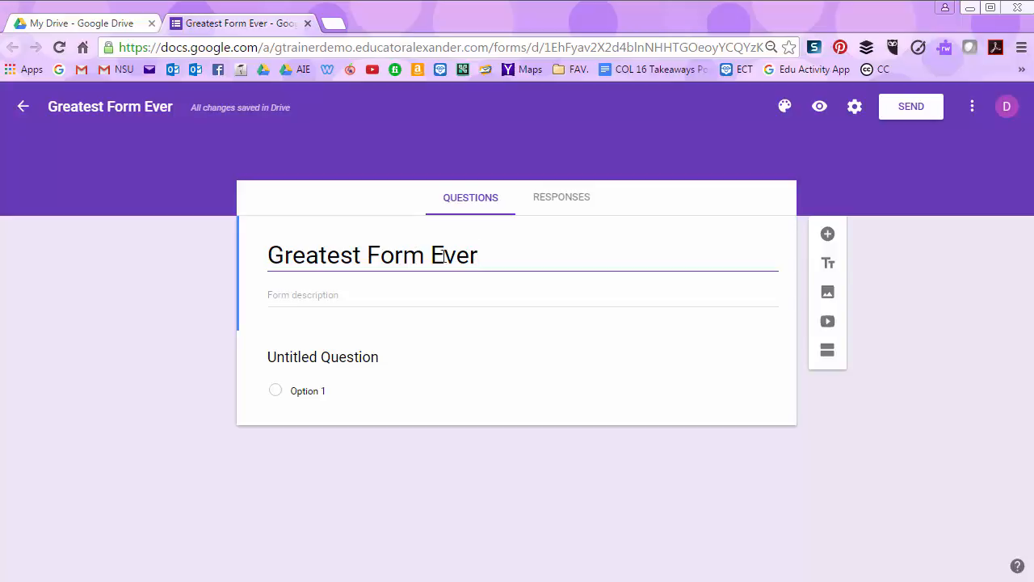
# - Change the form's title to "Survey", check the My Drive file list and return to the form
pyautogui.moveTo(482, 256); pyautogui.dragTo(261, 252)
pyautogui.write('Sur')
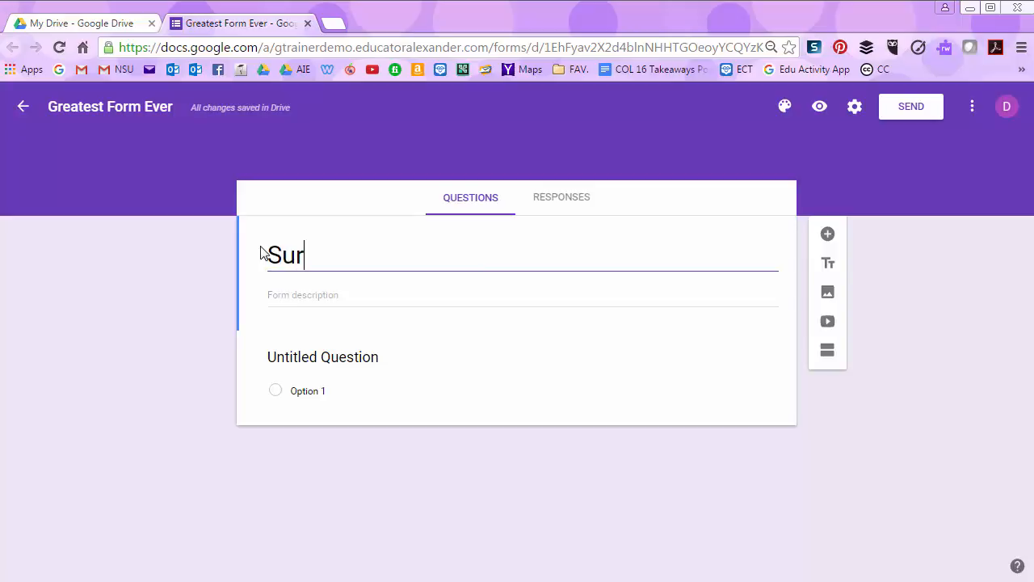
pyautogui.write('vey')
pyautogui.click(199, 300)
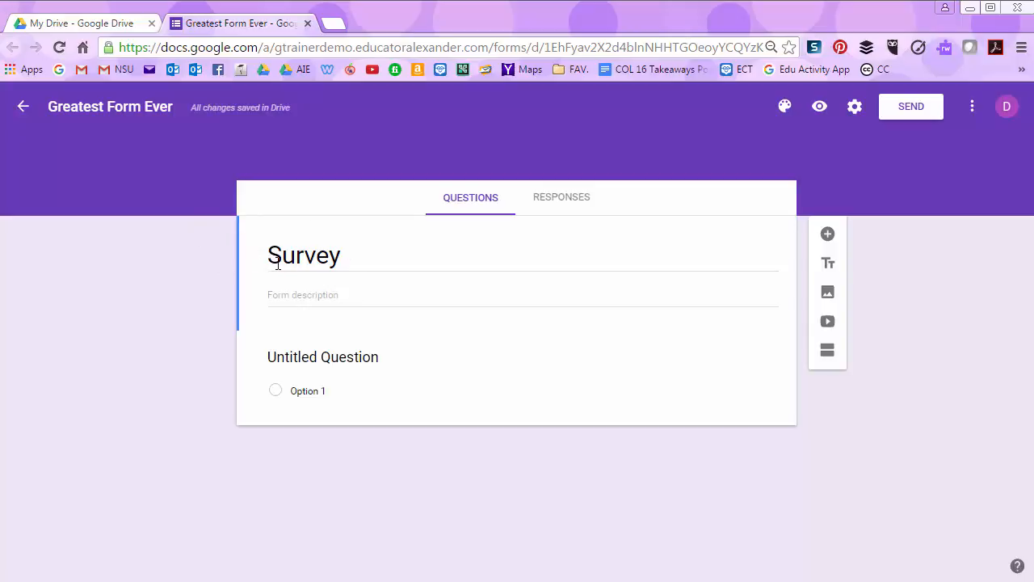
pyautogui.click(101, 26)
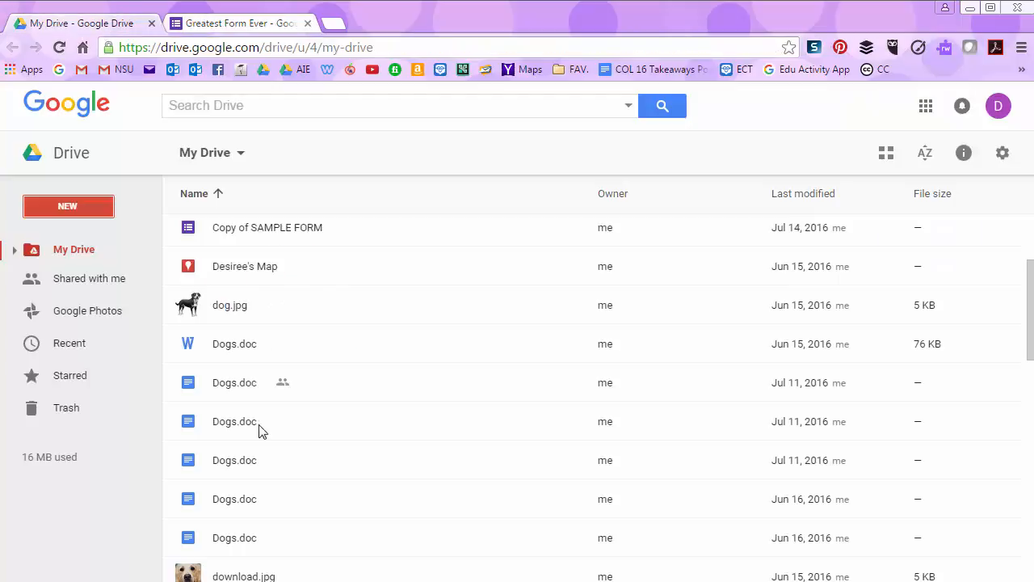
pyautogui.click(212, 24)
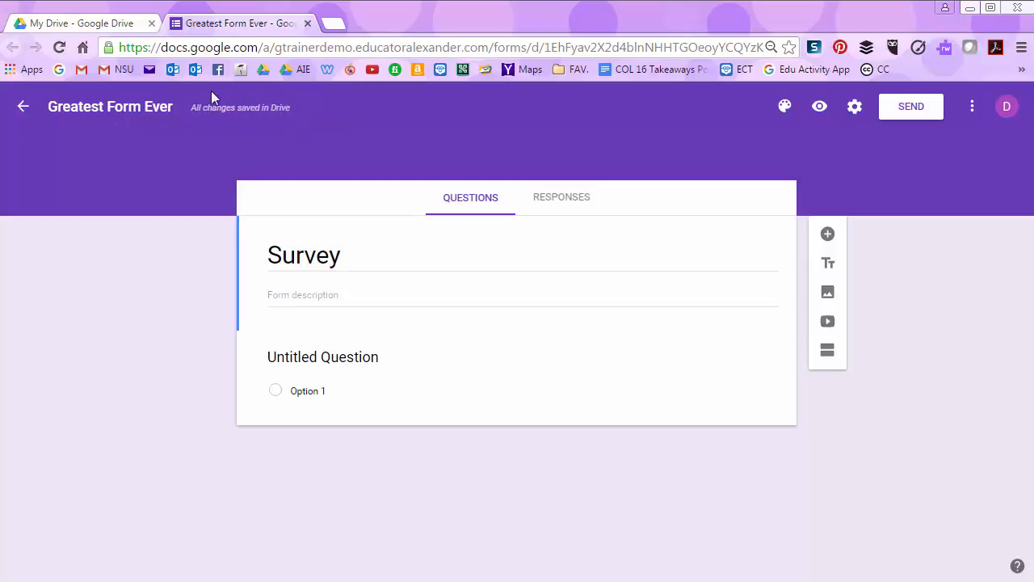
# - Retype the form's title with random extra letters after "Survey" and remove those extra letters
pyautogui.doubleClick(364, 259)
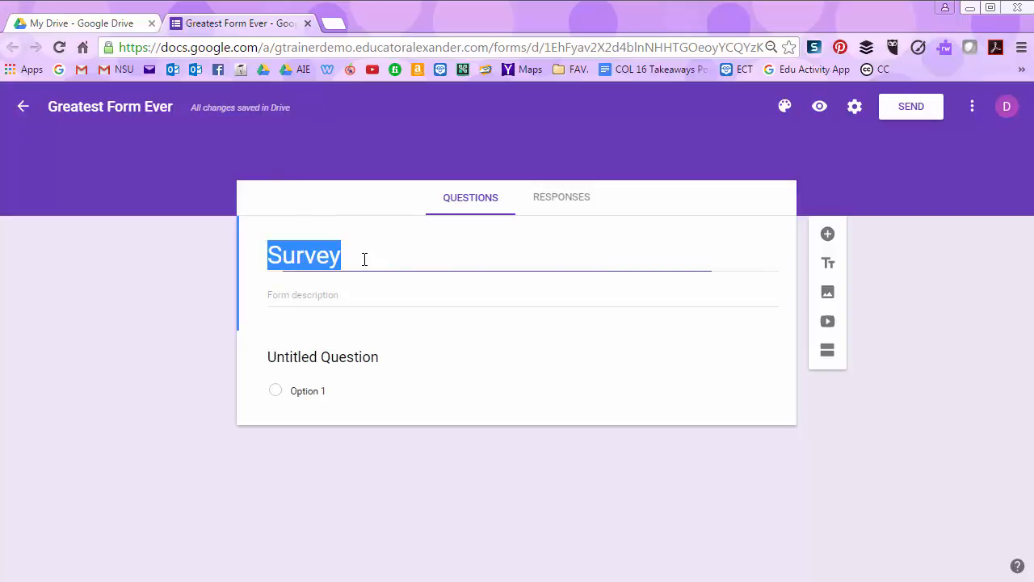
pyautogui.write('Surv')
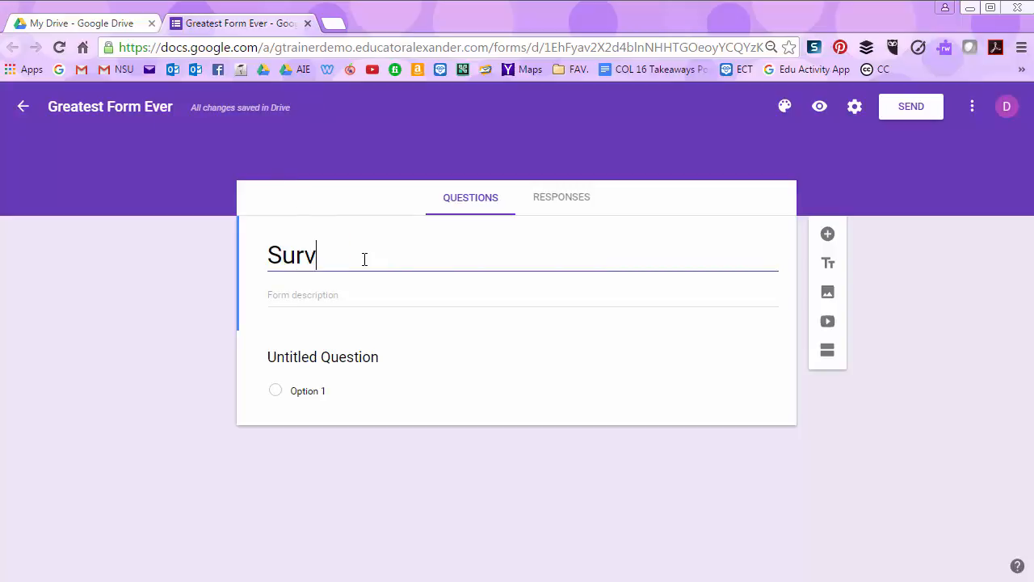
pyautogui.write('eysdjsdkfhasdkfhsdaklf')
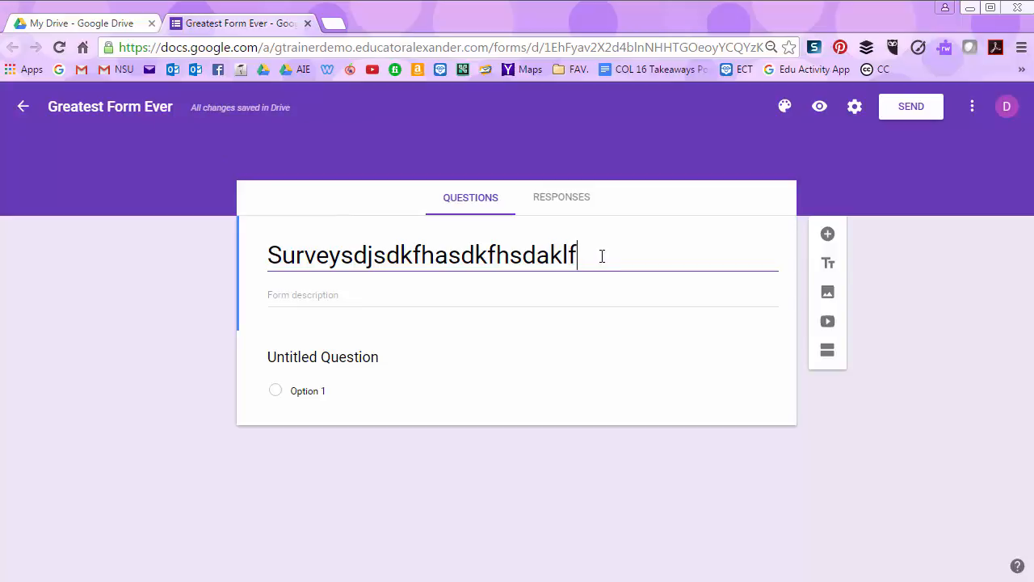
pyautogui.moveTo(592, 256); pyautogui.dragTo(342, 247)
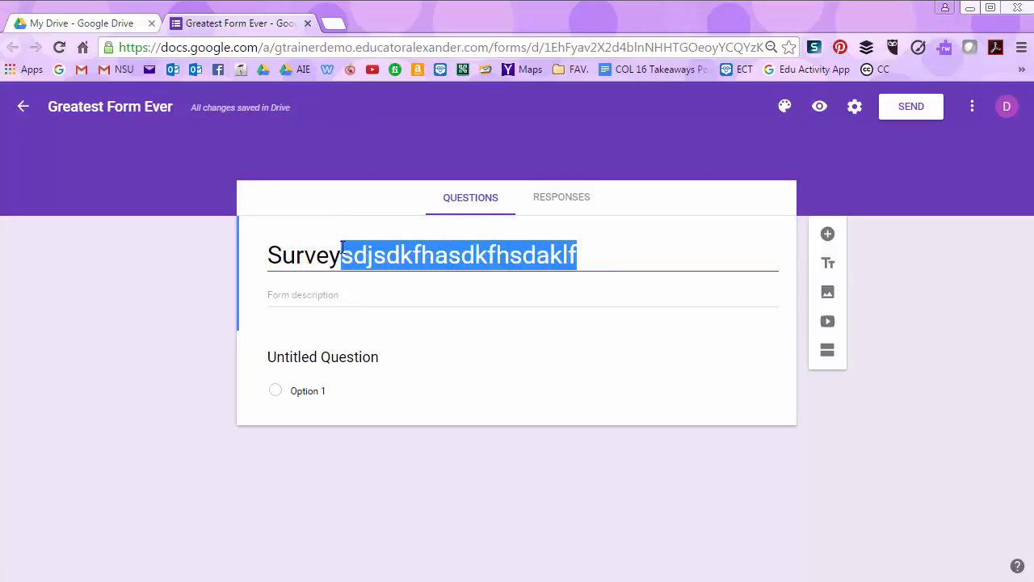
pyautogui.press('BackSpace')
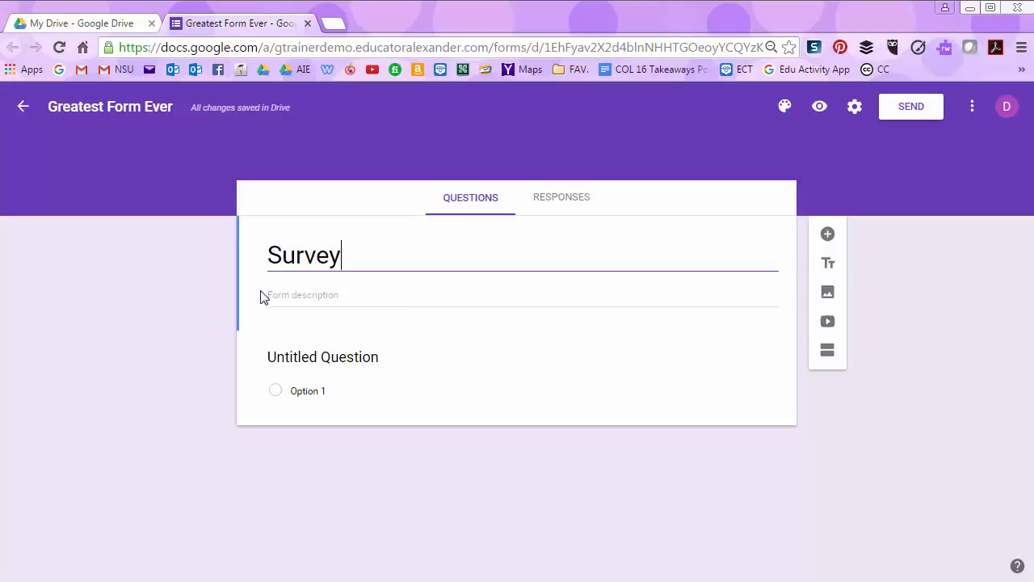
# - Enter the form description "Please fill out this form by July 20, 2016. Please answer all of the questions!"
pyautogui.click(361, 296)
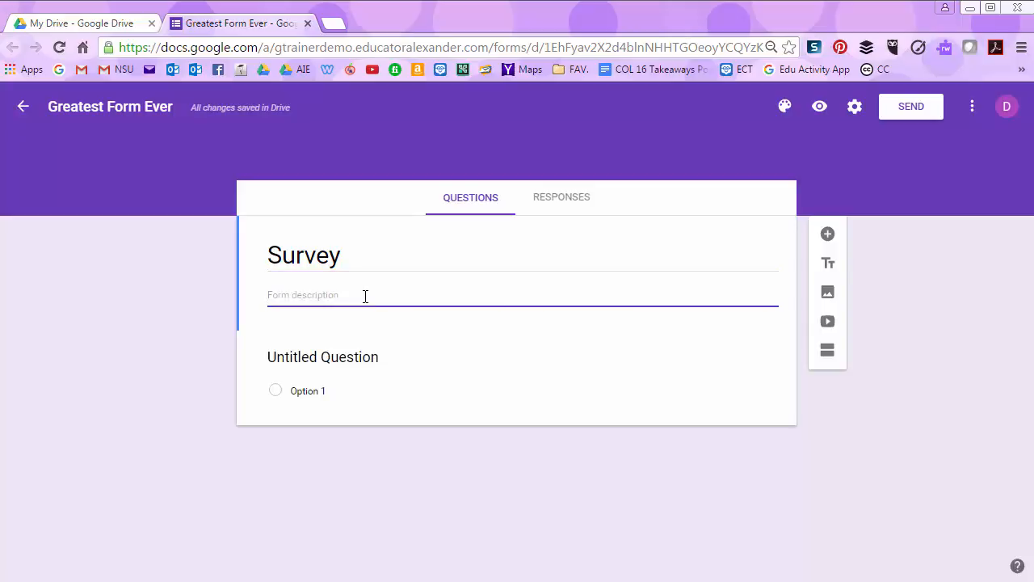
pyautogui.write('Please fill out this form by July')
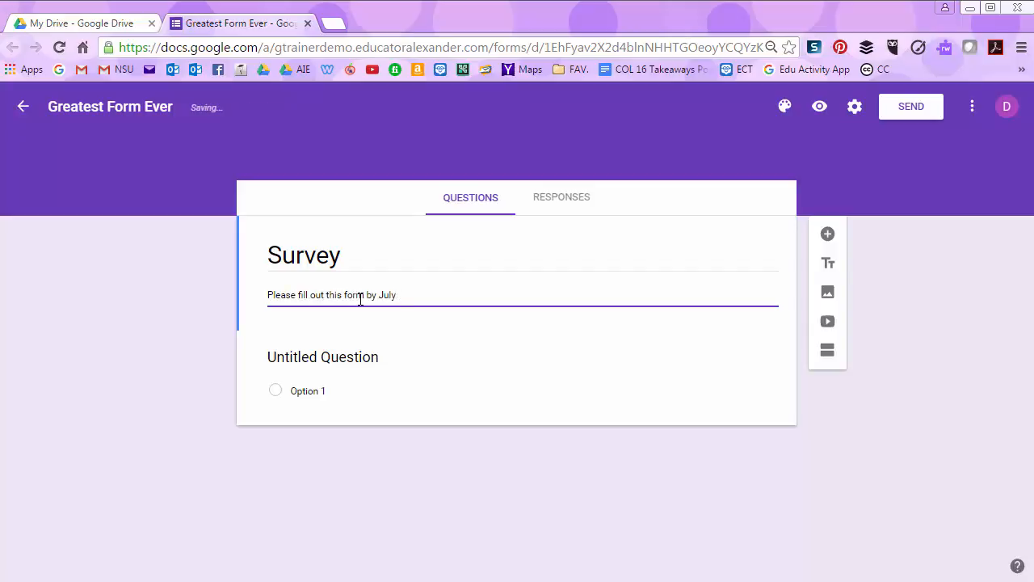
pyautogui.write(' 20, 2016.  Ple')
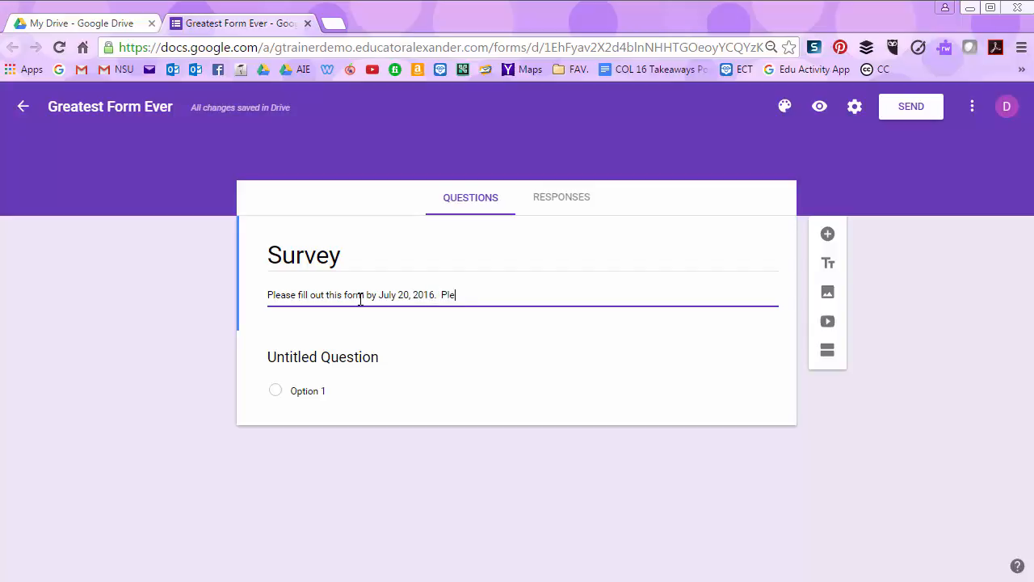
pyautogui.write('ase ')
pyautogui.write('ans')
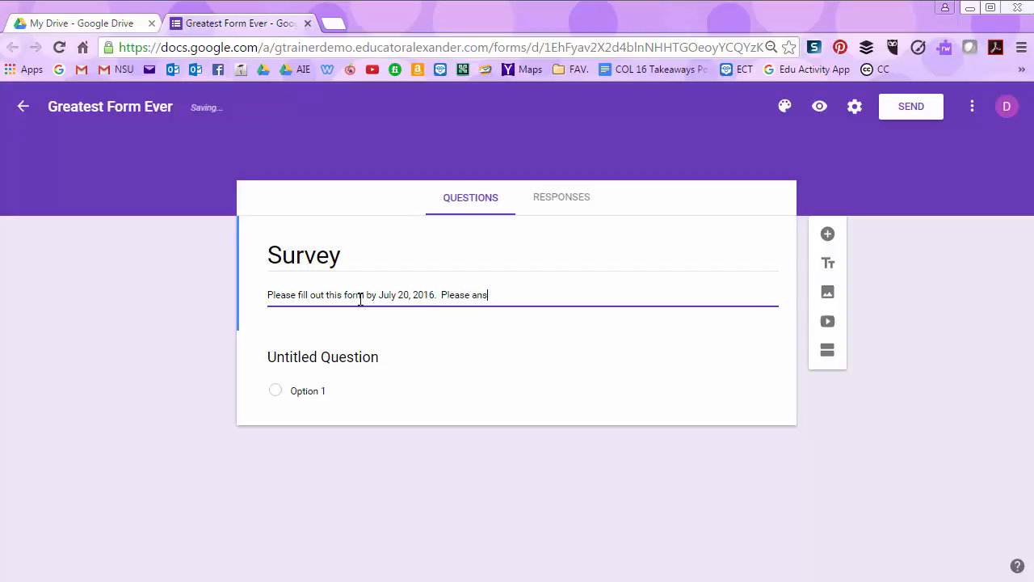
pyautogui.write('wer all of the')
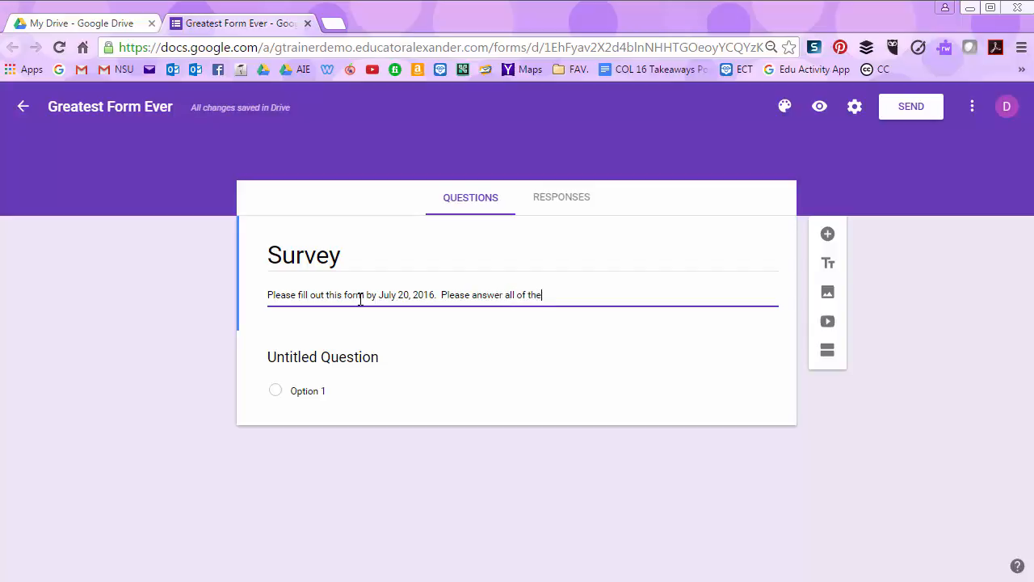
pyautogui.write(' questions!')
# - Compare the editing options of the untitled question with those of the form's title section
pyautogui.click(416, 390)
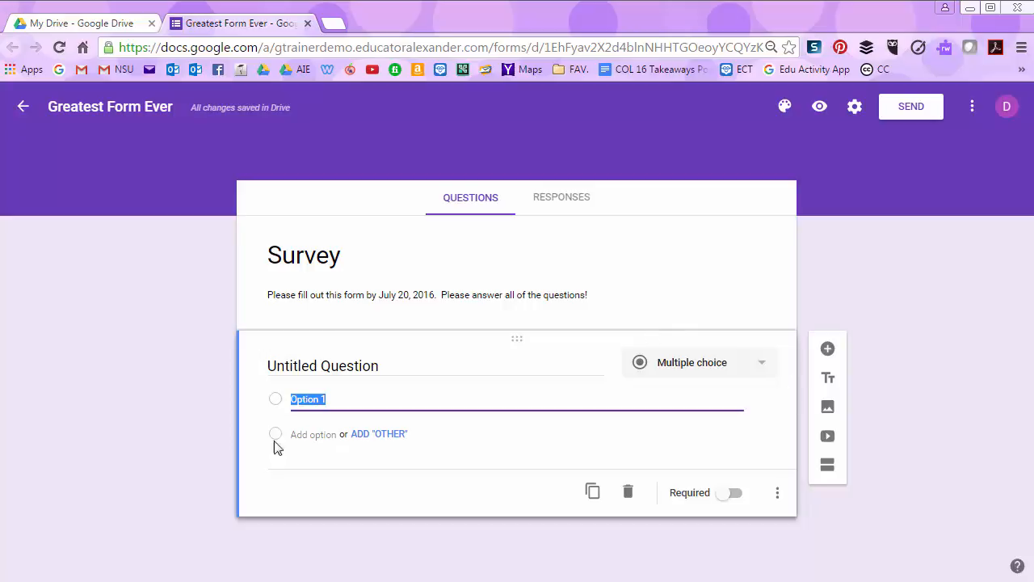
pyautogui.click(500, 247)
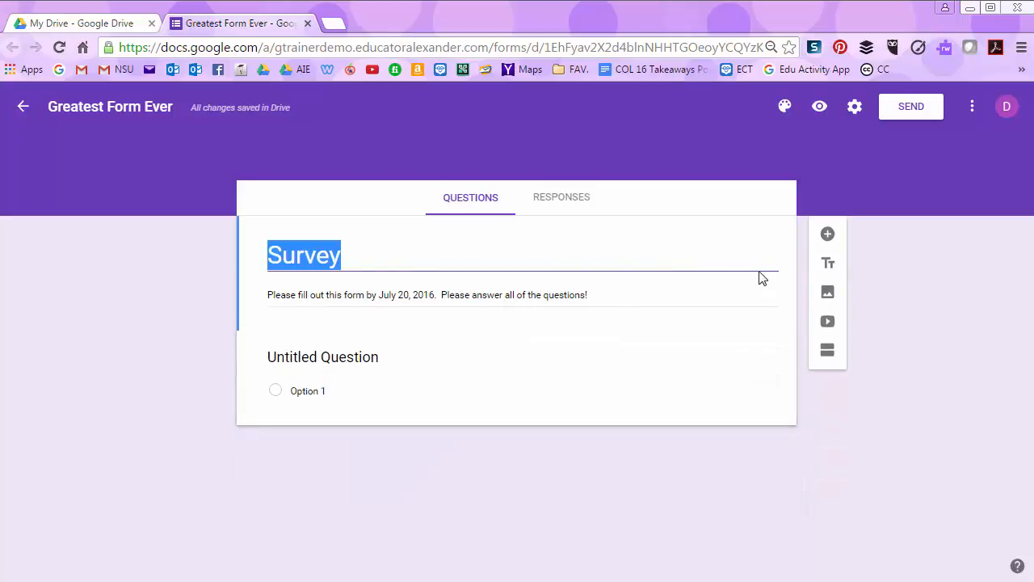
pyautogui.click(491, 388)
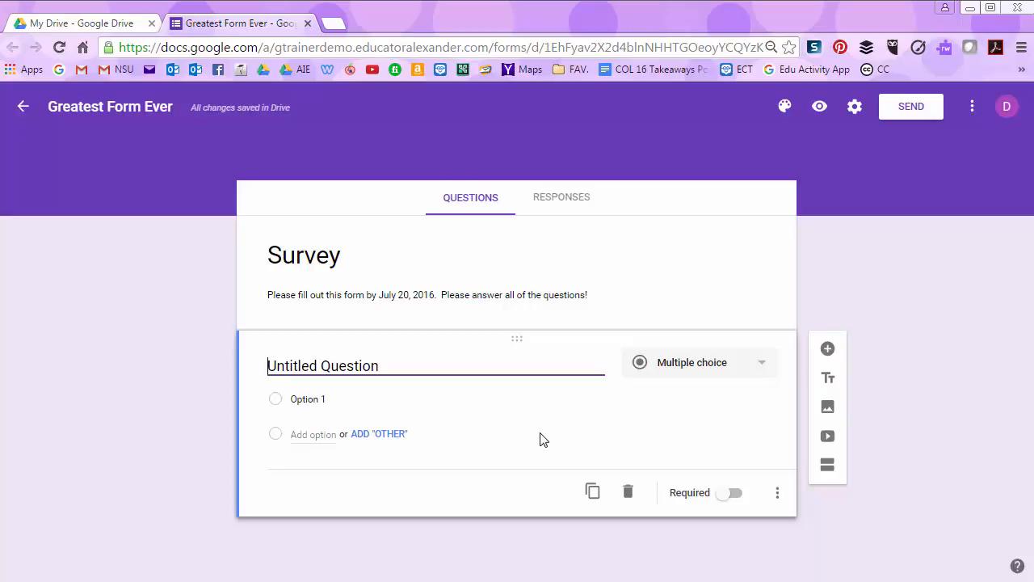
# - Review the available question types and set the untitled question to Short answer
pyautogui.click(716, 367)
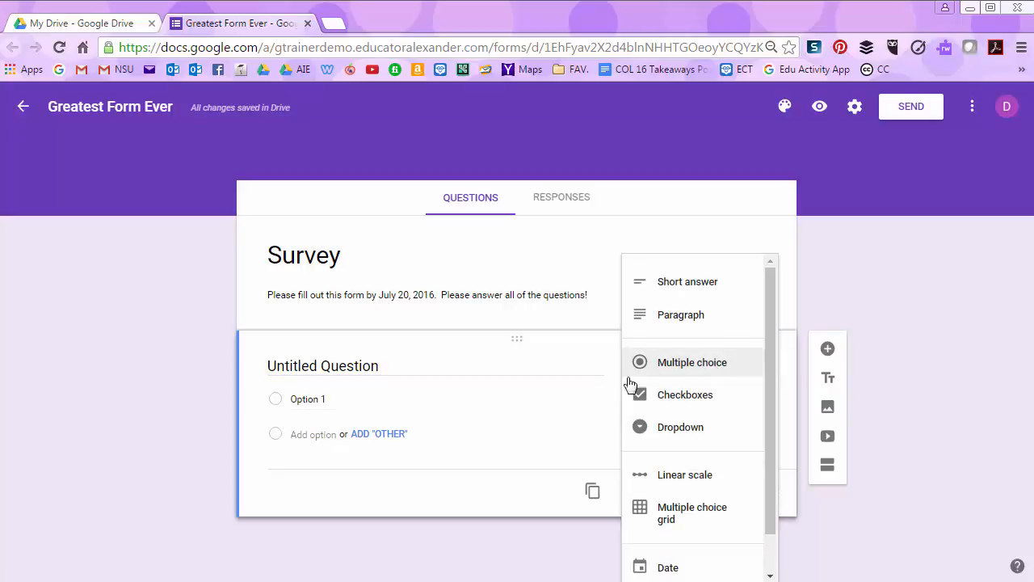
pyautogui.click(538, 436)
pyautogui.click(710, 369)
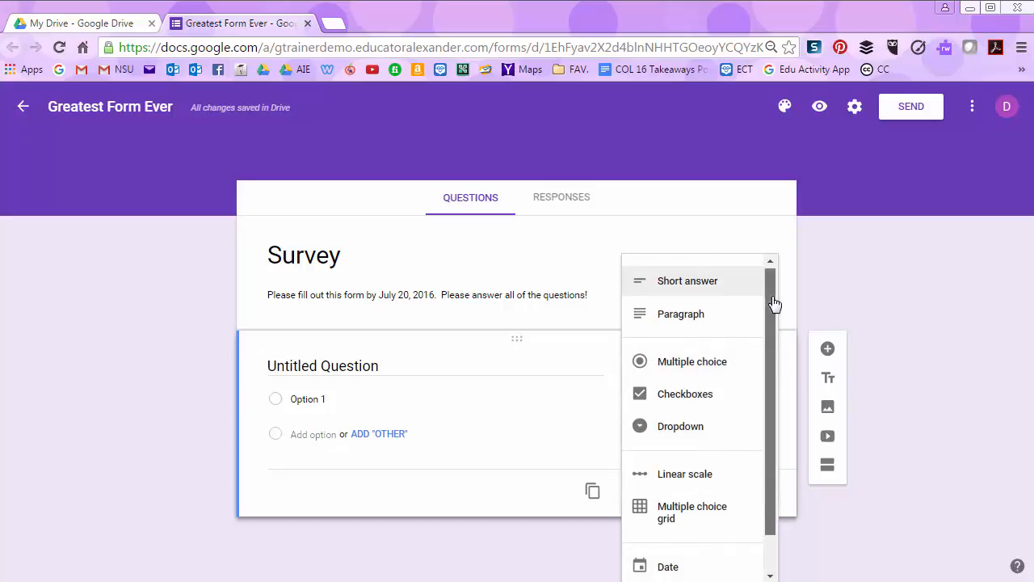
pyautogui.scroll(-1, 775, 303)
pyautogui.scroll(1, 776, 307)
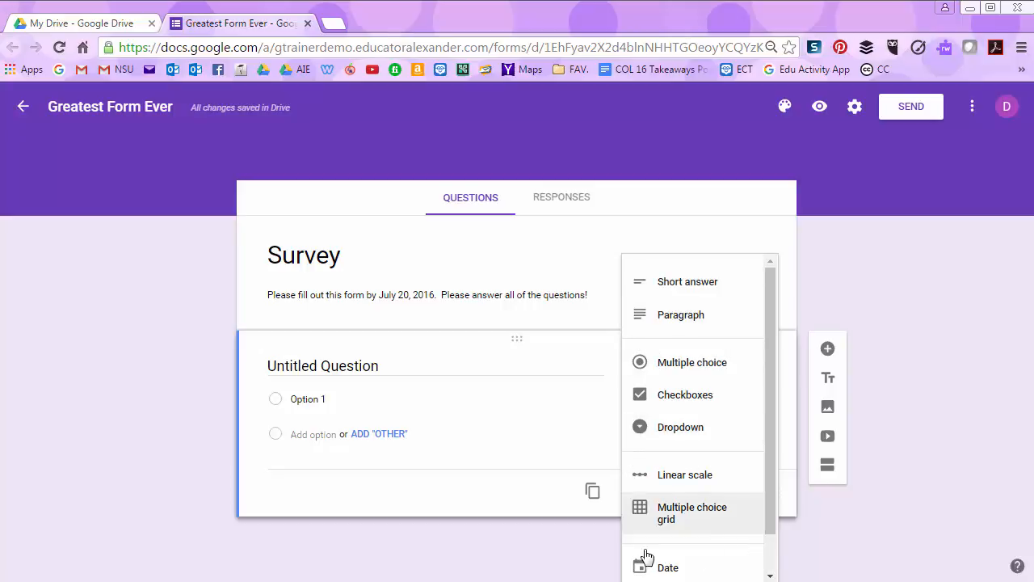
pyautogui.scroll(-2, 773, 512)
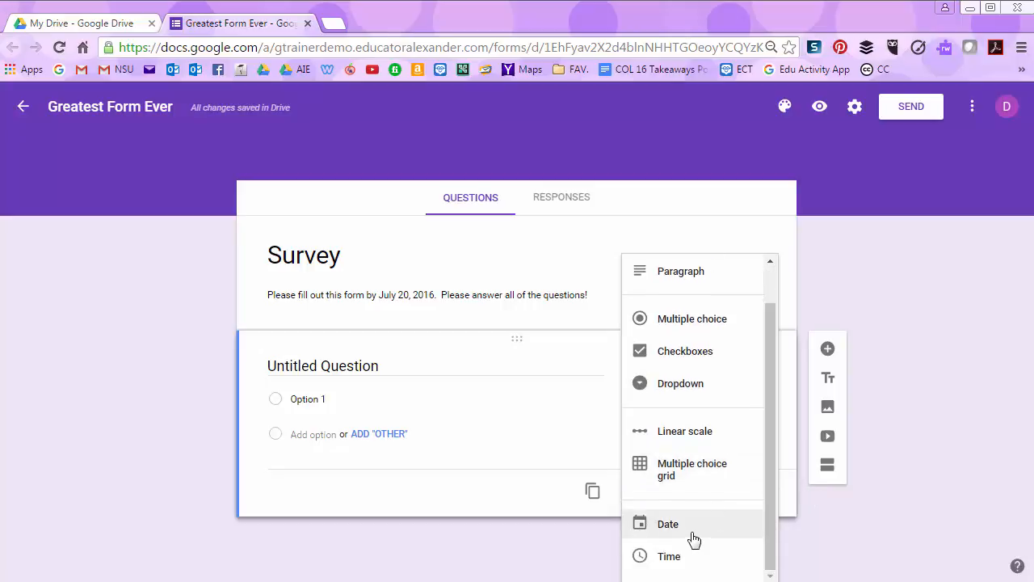
pyautogui.scroll(2, 773, 525)
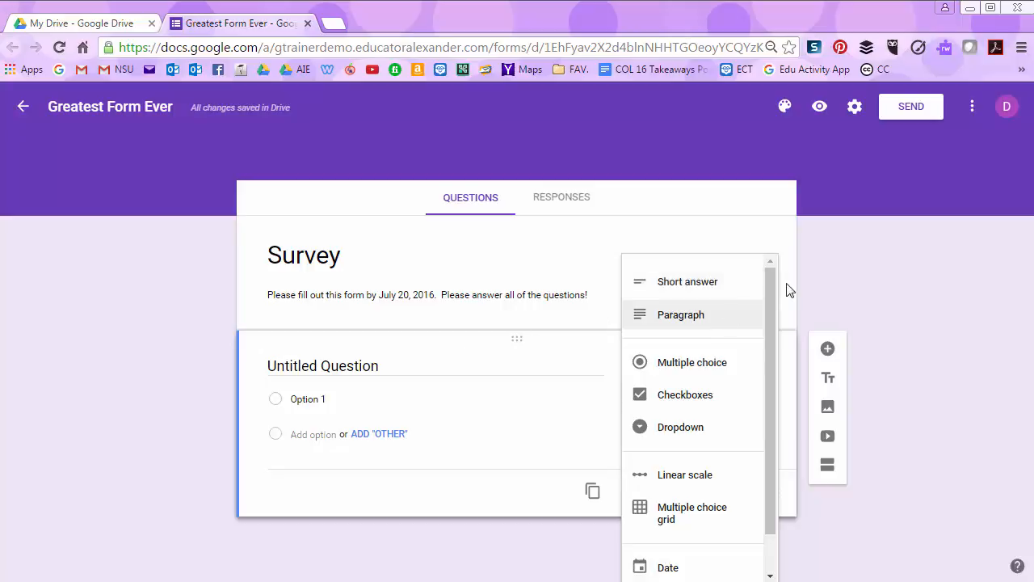
pyautogui.click(676, 289)
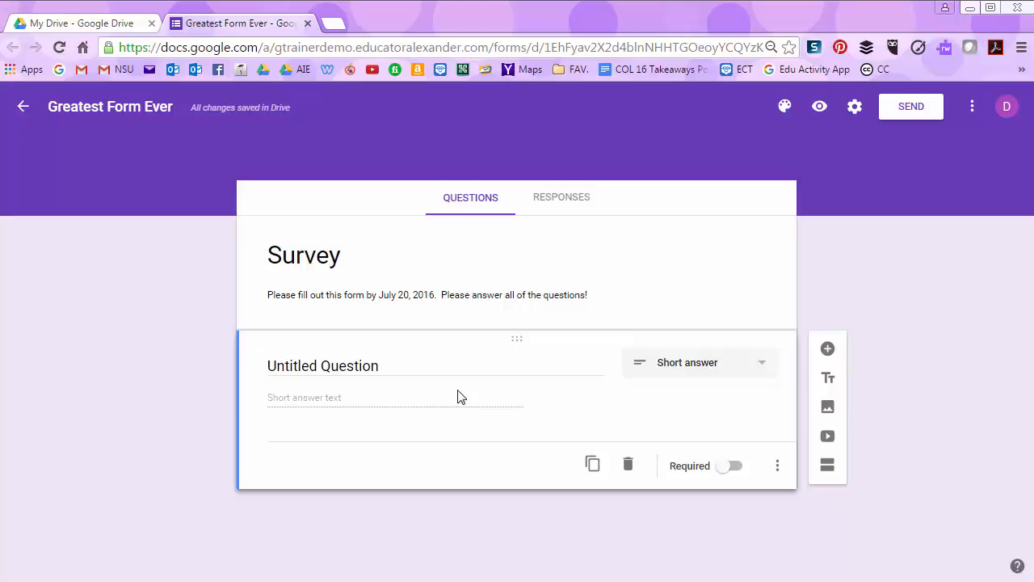
# - Replace the untitled question's text with "What is your first name?"
pyautogui.click(404, 365)
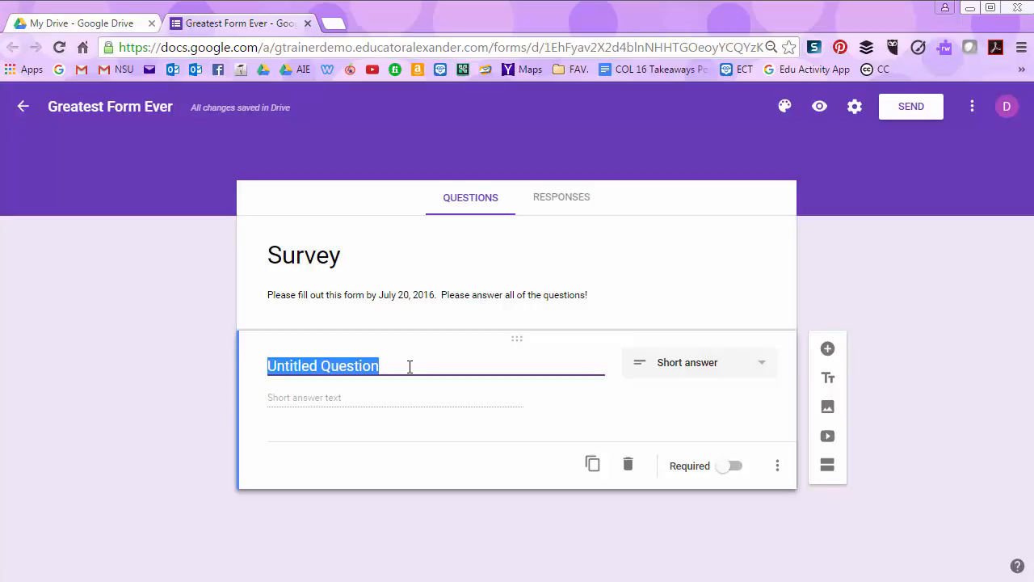
pyautogui.write('Wha')
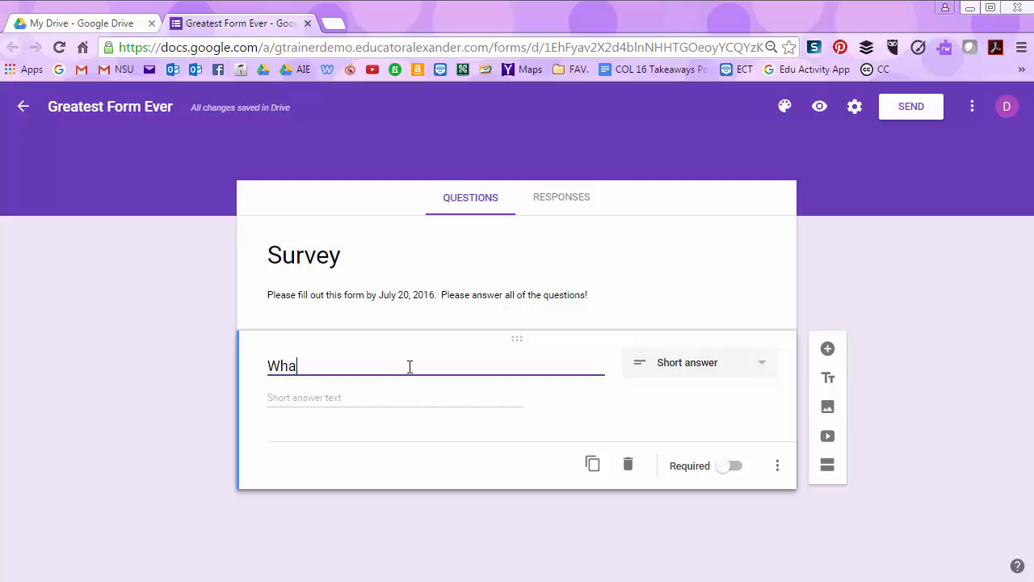
pyautogui.write('t is you')
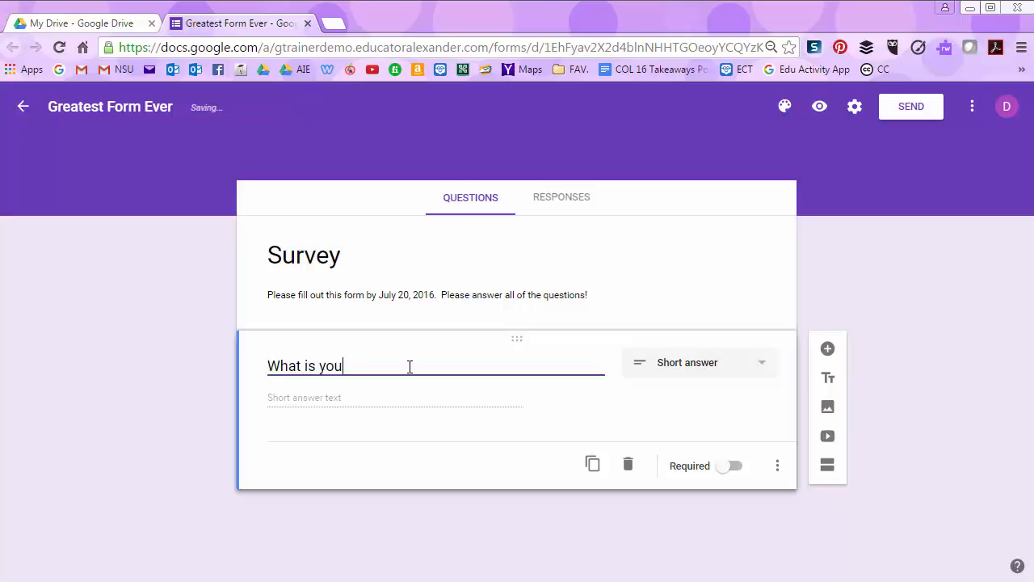
pyautogui.write('r first name?')
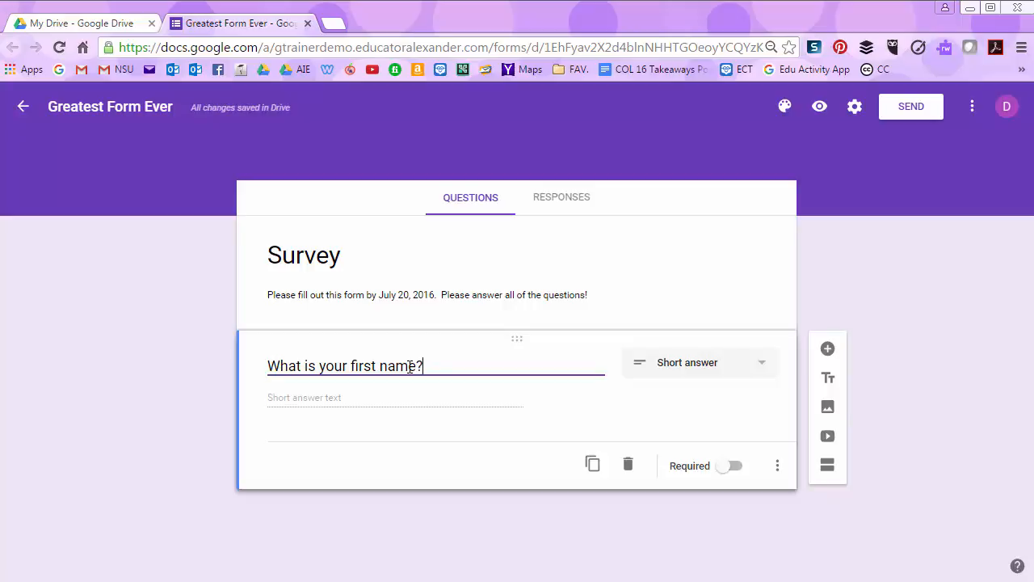
# - Reword the short answer question as "First Name"
pyautogui.moveTo(438, 364); pyautogui.dragTo(252, 370)
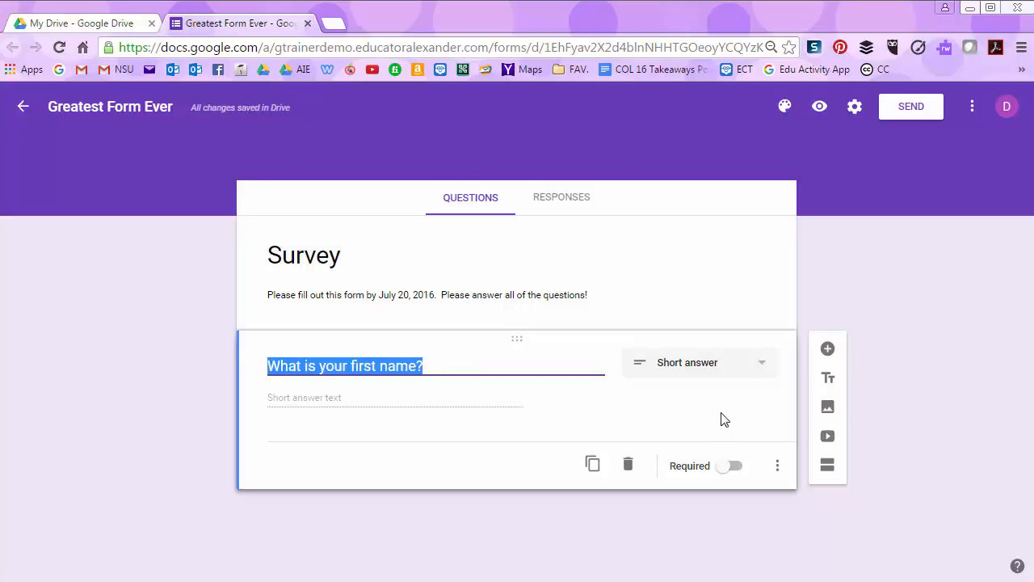
pyautogui.write('First name')
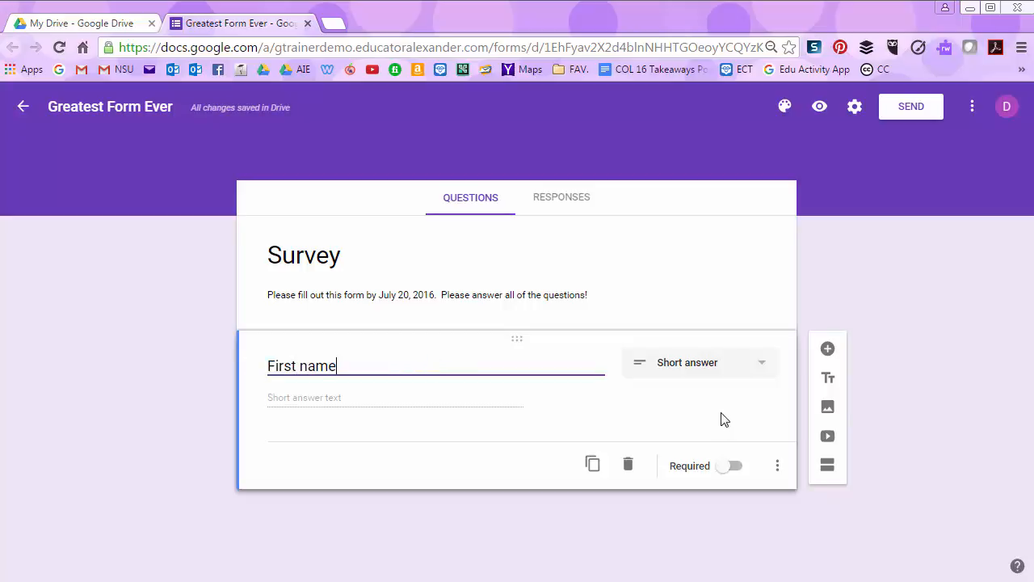
pyautogui.press('BackSpace')
pyautogui.press('BackSpace')
pyautogui.press('BackSpace')
pyautogui.press('BackSpace')
pyautogui.write('Name')
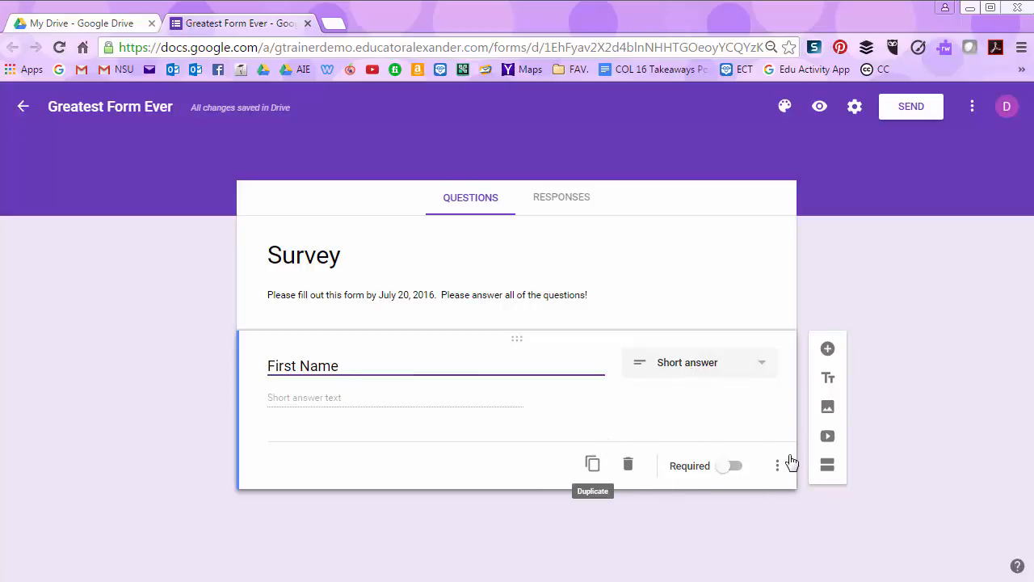
# - Make the First Name question required and view its question type choices, keeping Short answer
pyautogui.click(731, 467)
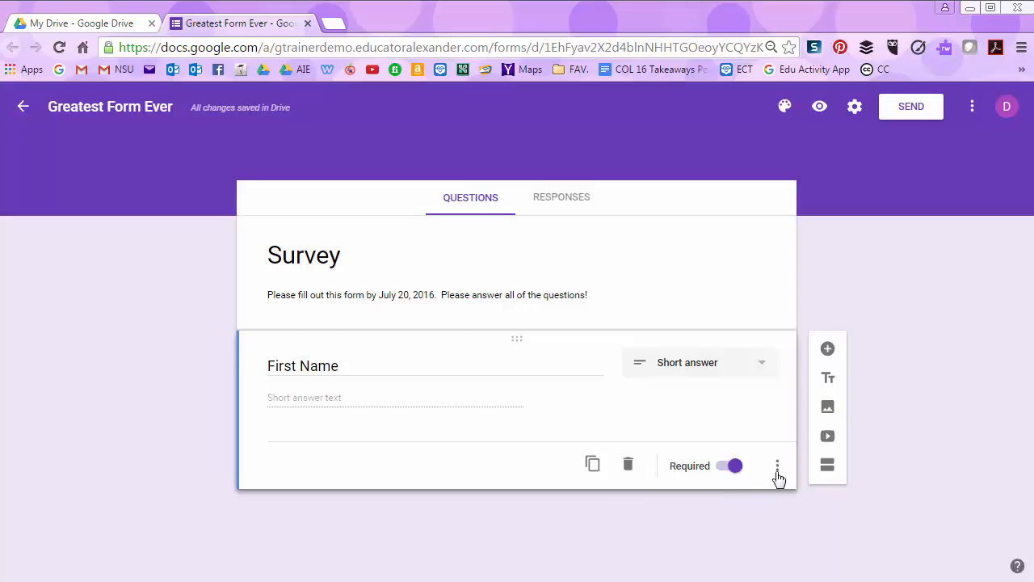
pyautogui.click(759, 370)
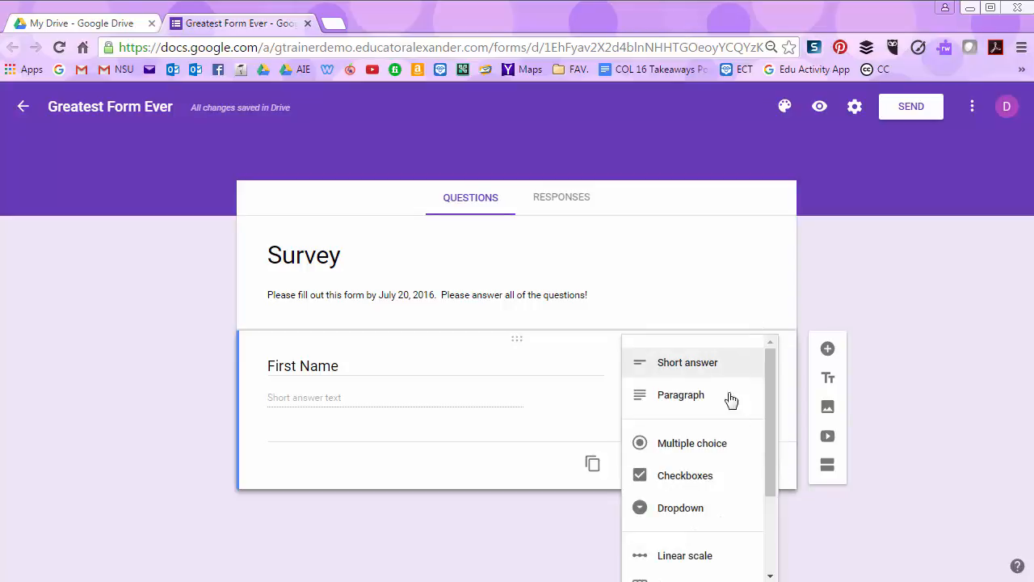
pyautogui.click(510, 464)
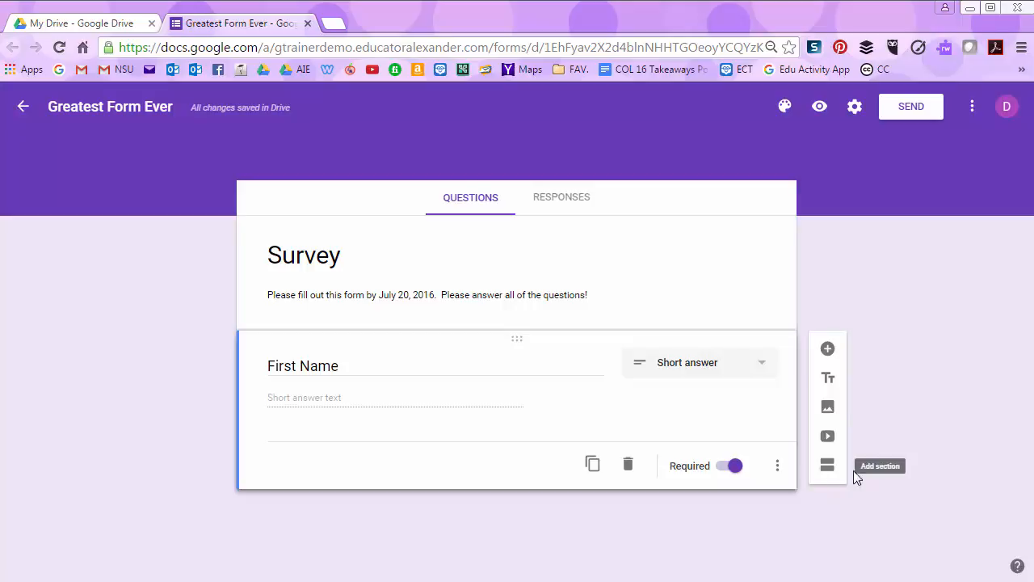
# - Show a description on the First Name question and enter "Please type first name ONLY!!!!" as its text
pyautogui.click(777, 468)
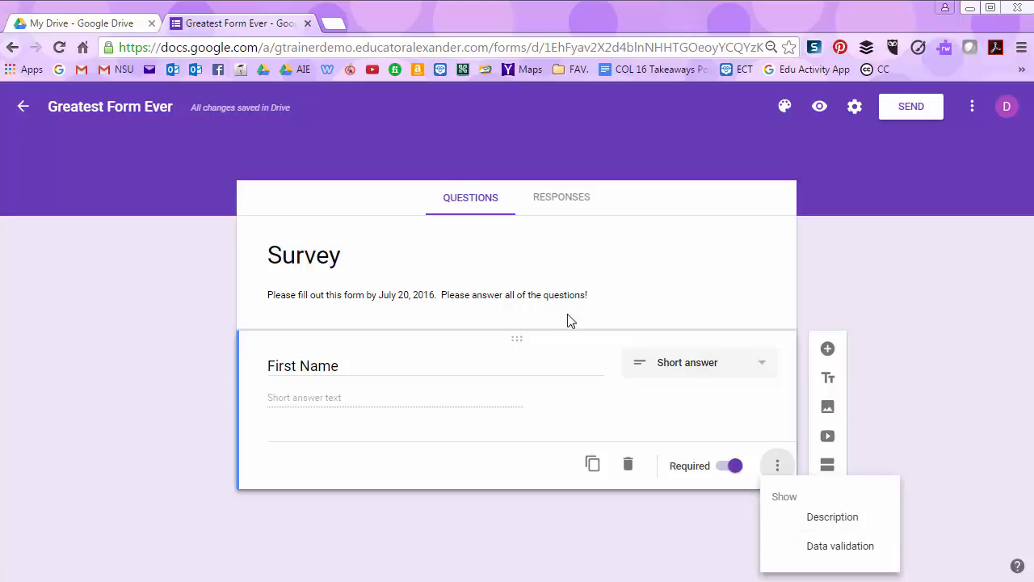
pyautogui.click(832, 517)
pyautogui.write('P')
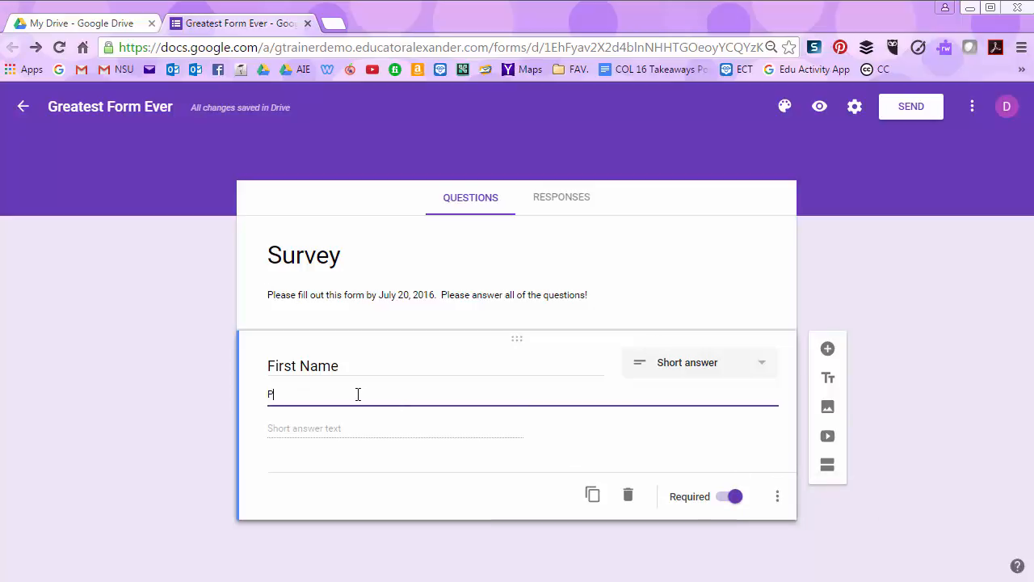
pyautogui.write('lease type first anme')
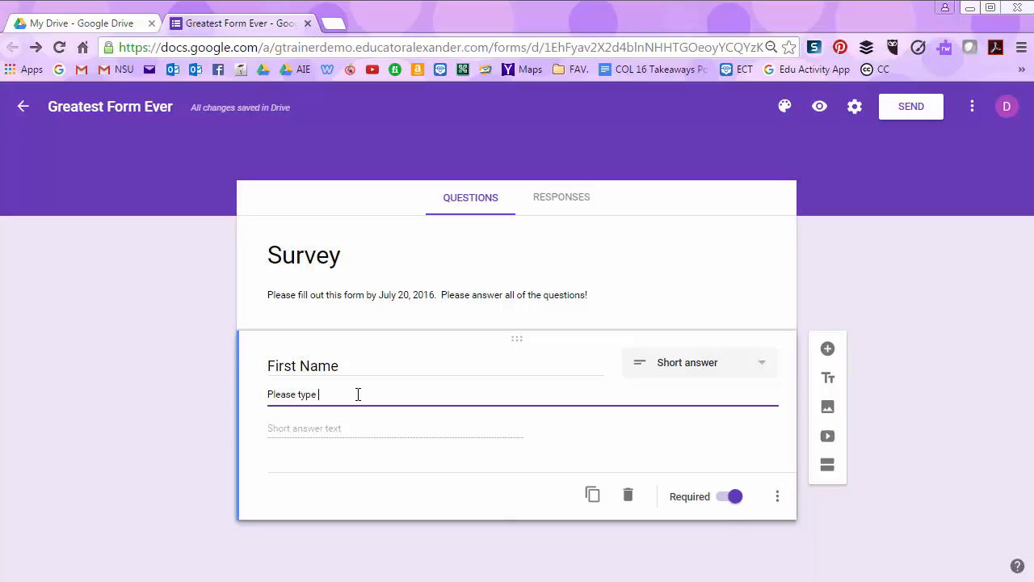
pyautogui.press('BackSpace')
pyautogui.press('BackSpace')
pyautogui.press('BackSpace')
pyautogui.press('BackSpace')
pyautogui.write('name ONLY!!!!')
# - Duplicate the First Name question and retitle the copy "Last Name"
pyautogui.click(592, 494)
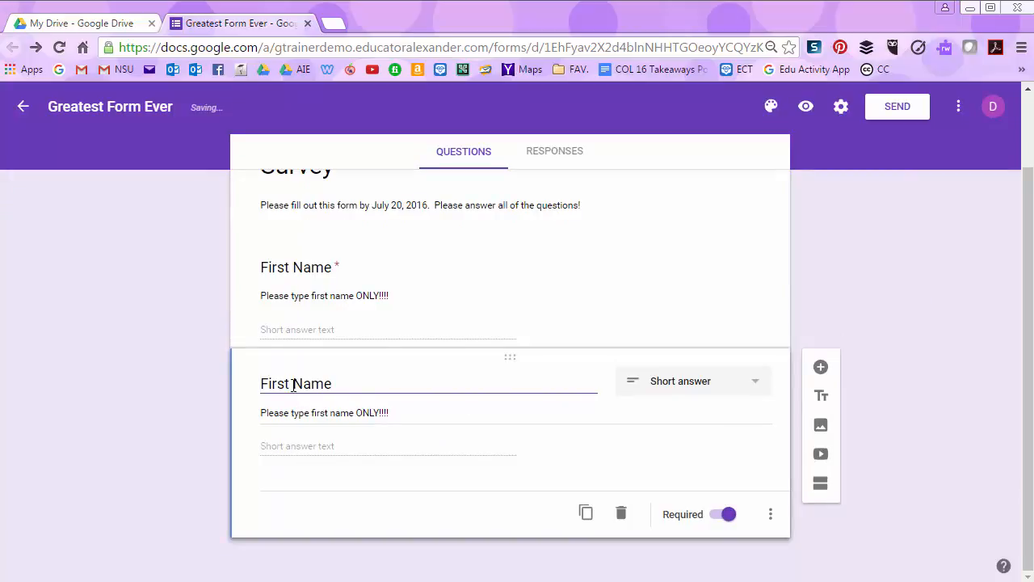
pyautogui.moveTo(288, 382); pyautogui.dragTo(261, 385)
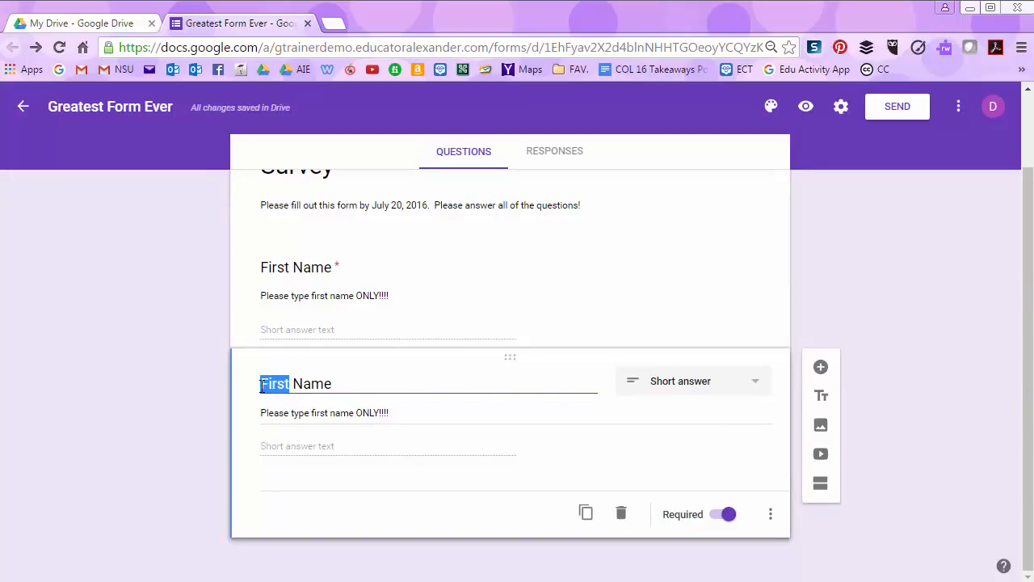
pyautogui.write('Last')
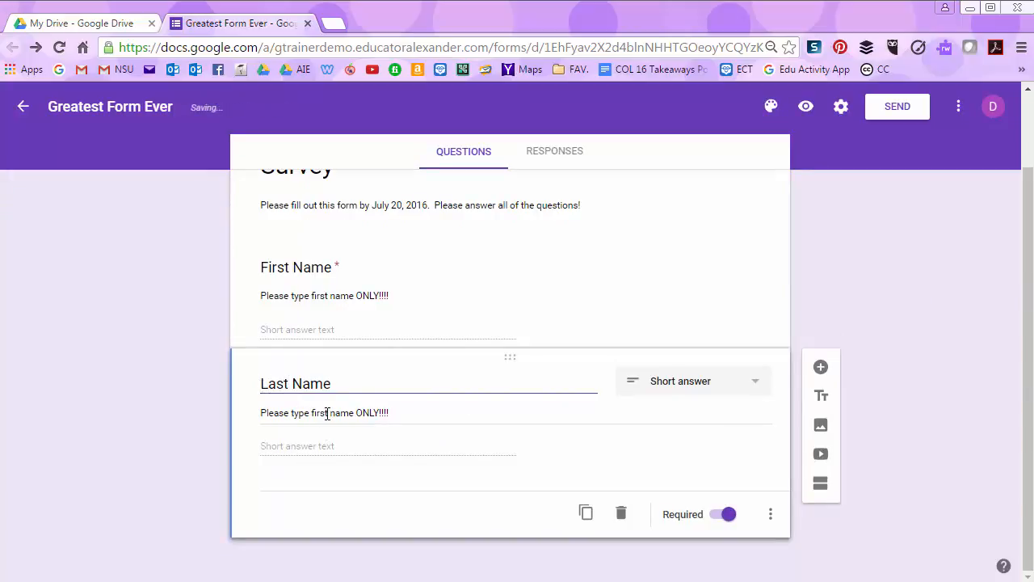
# - Reword the Last Name question's description as "Please type last name ONLY!!!!"
pyautogui.tripleClick(326, 413)
pyautogui.click(314, 412)
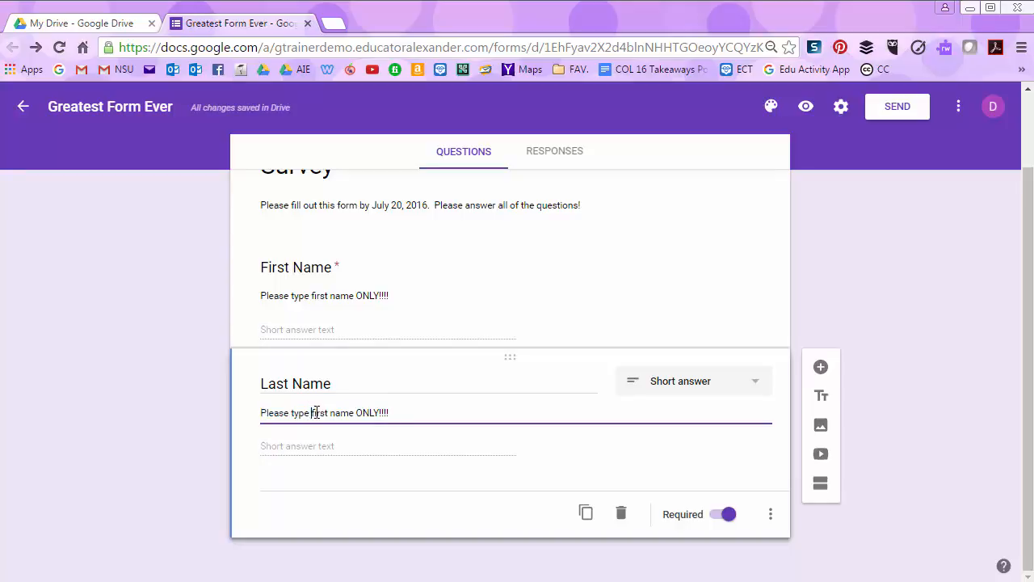
pyautogui.doubleClick(317, 411)
pyautogui.write('last')
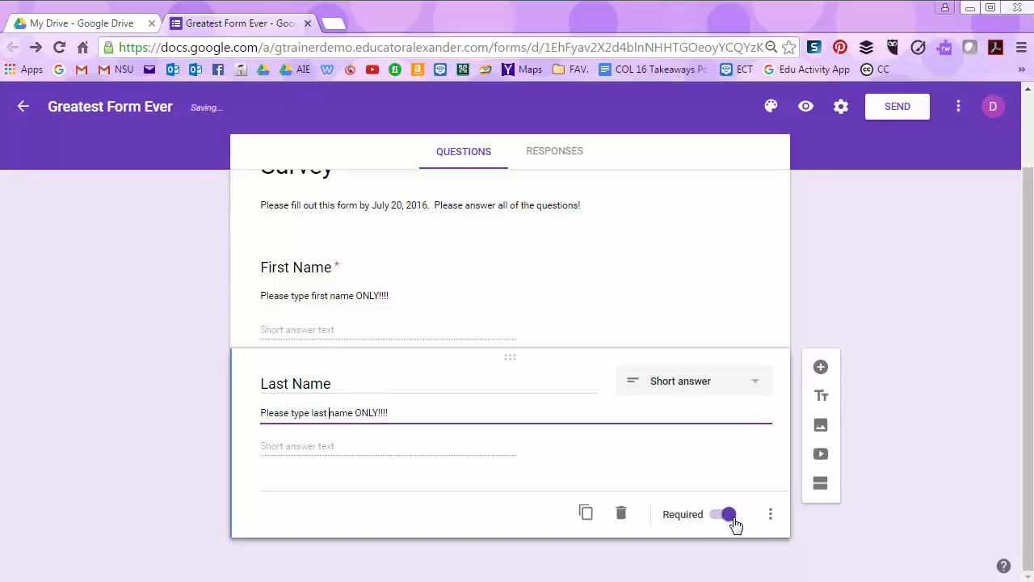
pyautogui.click(646, 297)
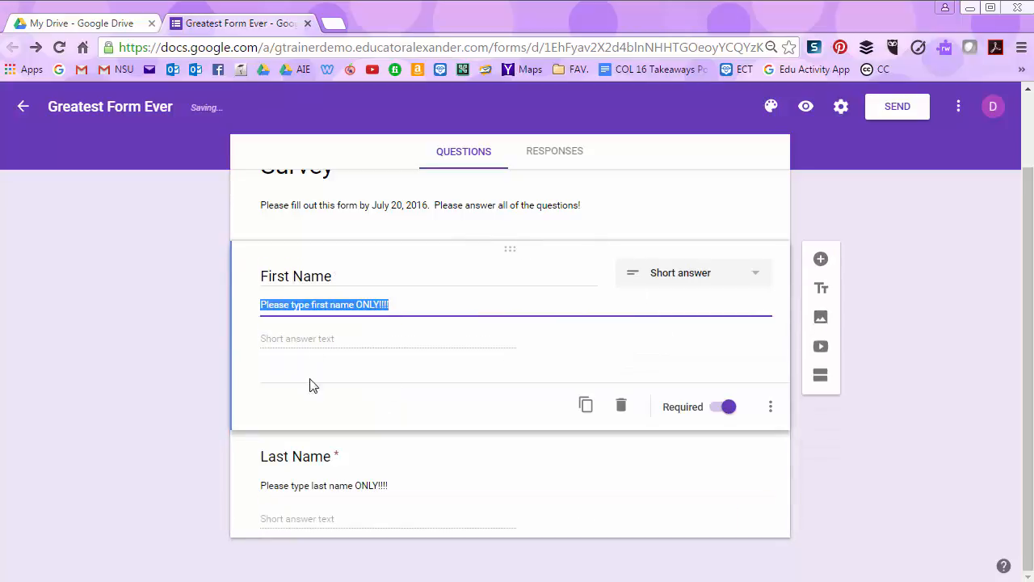
pyautogui.click(594, 494)
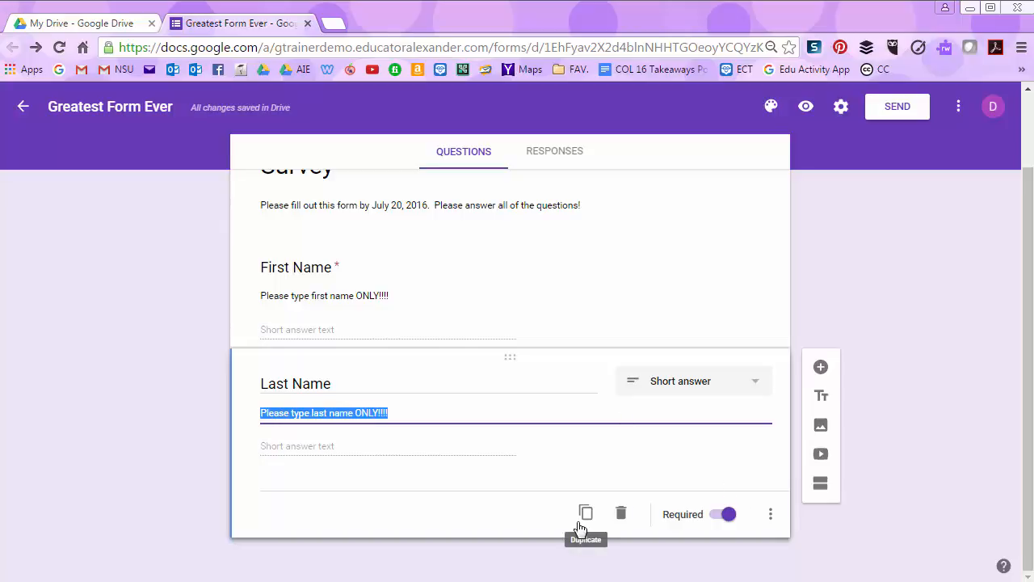
# - Add a new question below Last Name and review the available question types, choosing Multiple choice
pyautogui.moveTo(370, 581)
pyautogui.click(821, 368)
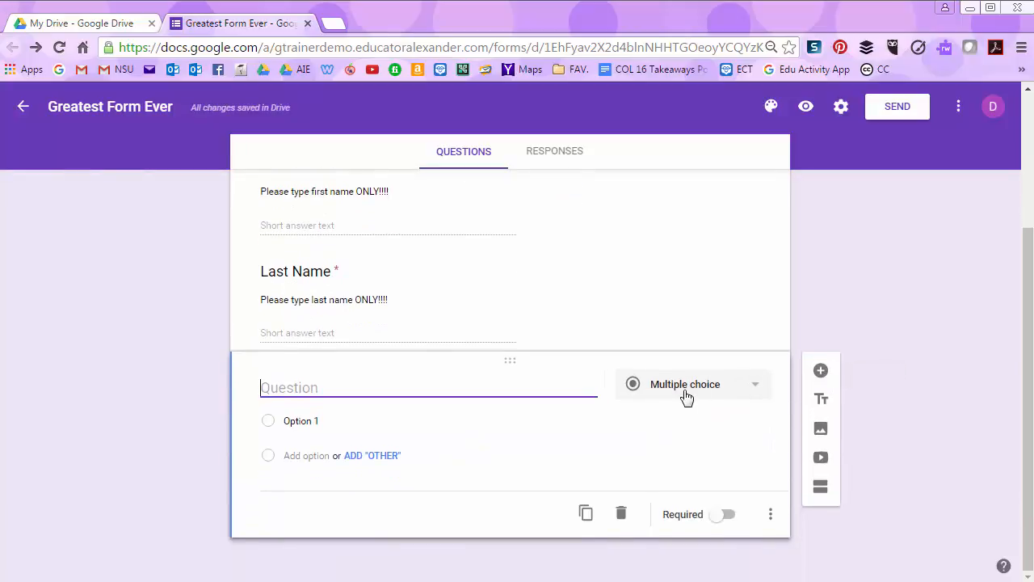
pyautogui.click(683, 396)
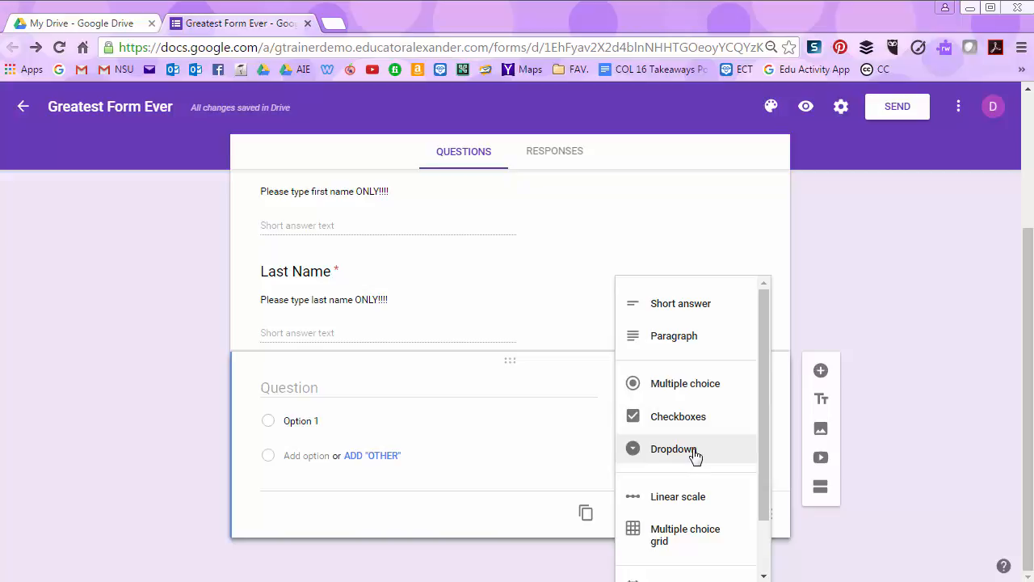
pyautogui.click(503, 473)
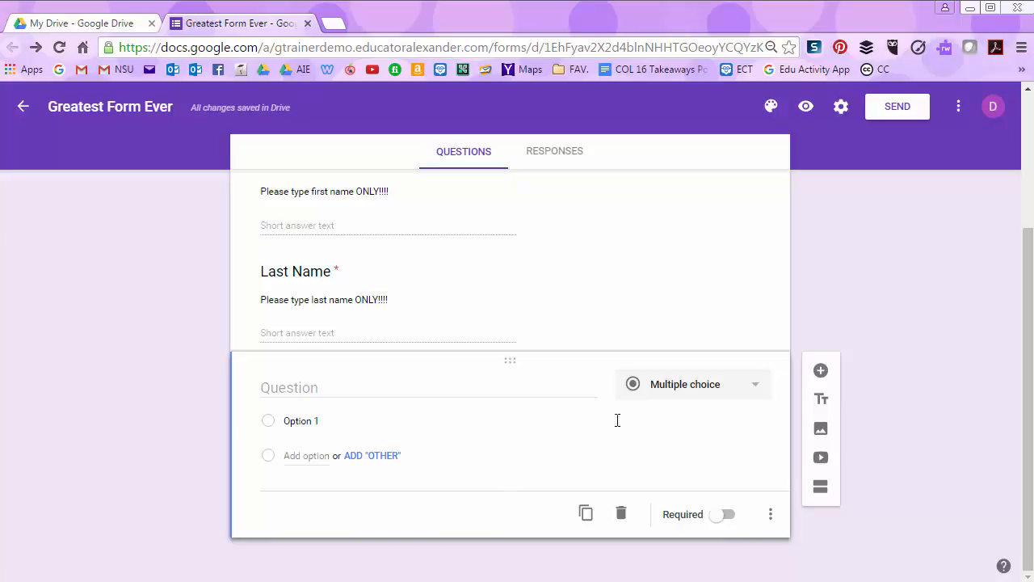
pyautogui.click(669, 393)
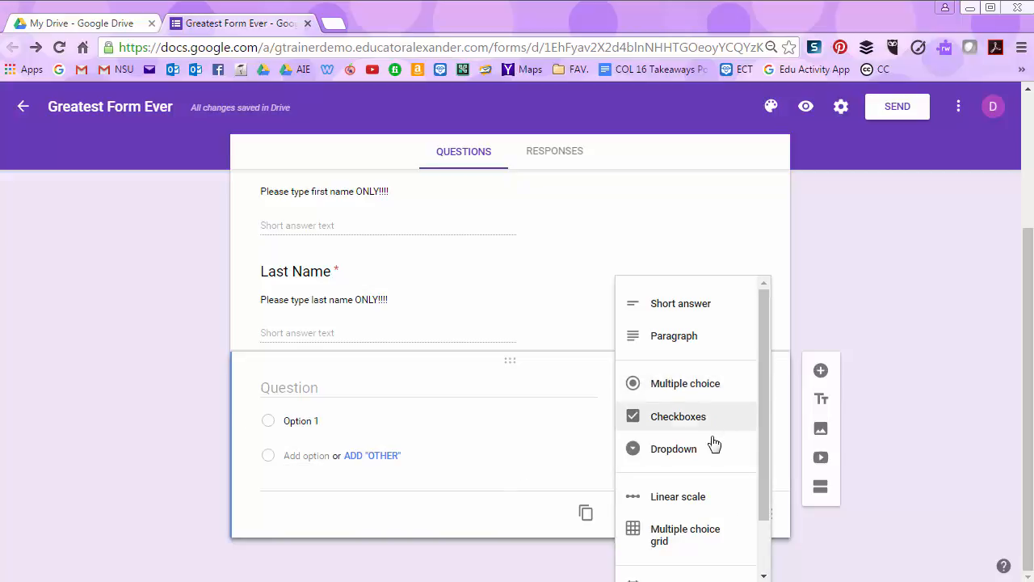
pyautogui.scroll(-1, 713, 447)
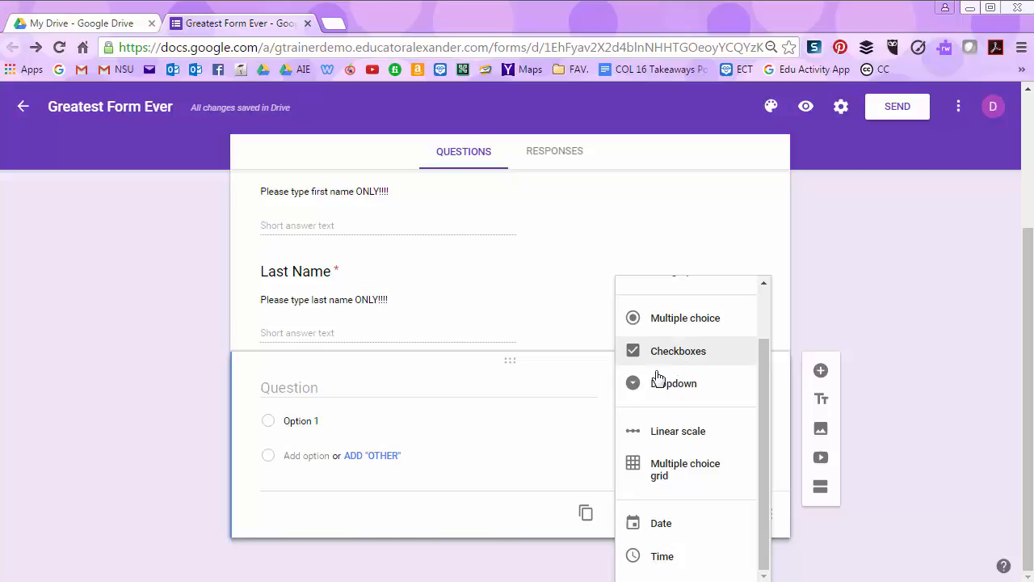
pyautogui.click(668, 327)
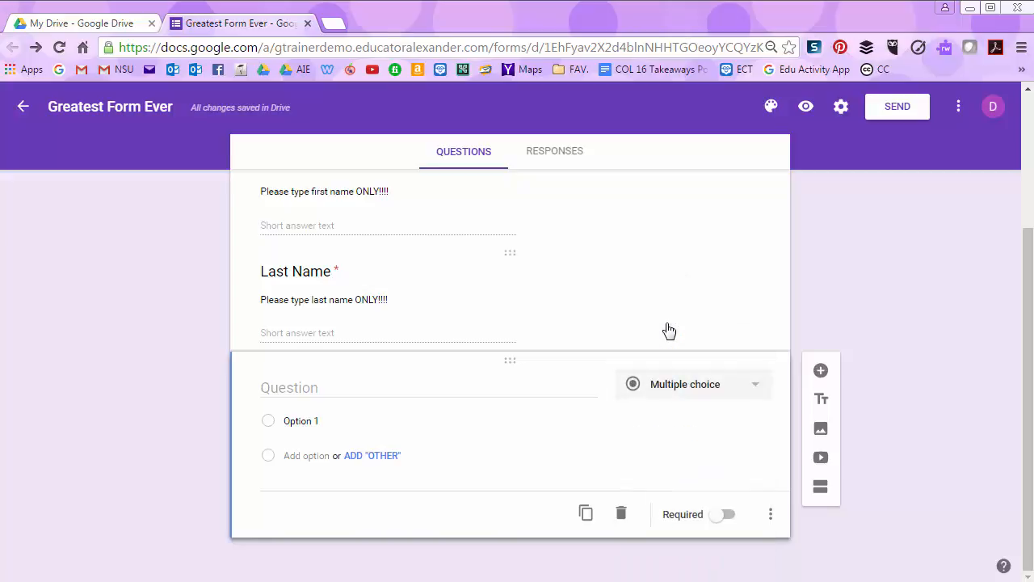
# - Enter "How awesome am I?" as the text of the new multiple choice question
pyautogui.click(403, 387)
pyautogui.write('H')
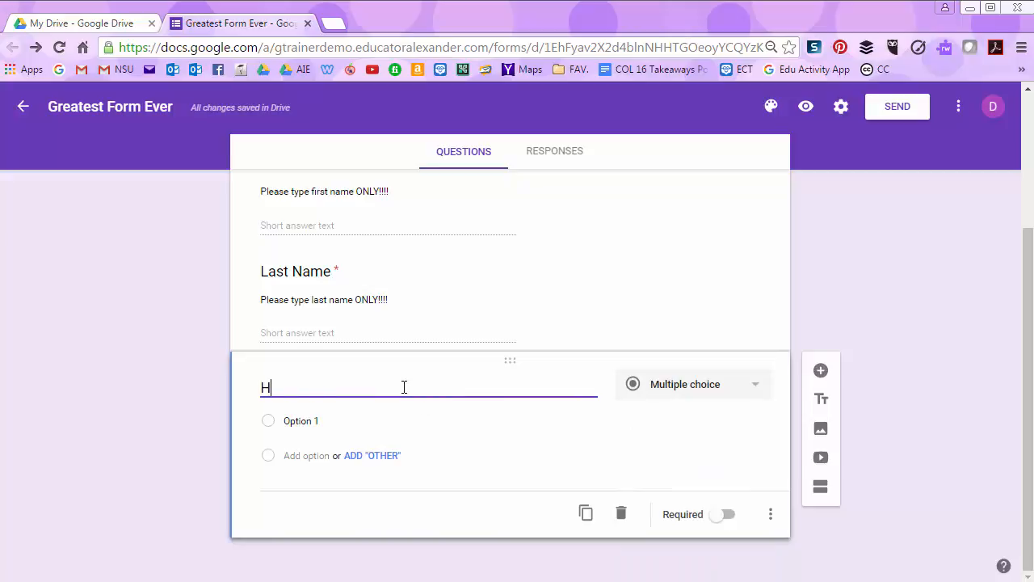
pyautogui.write('ow awesome an')
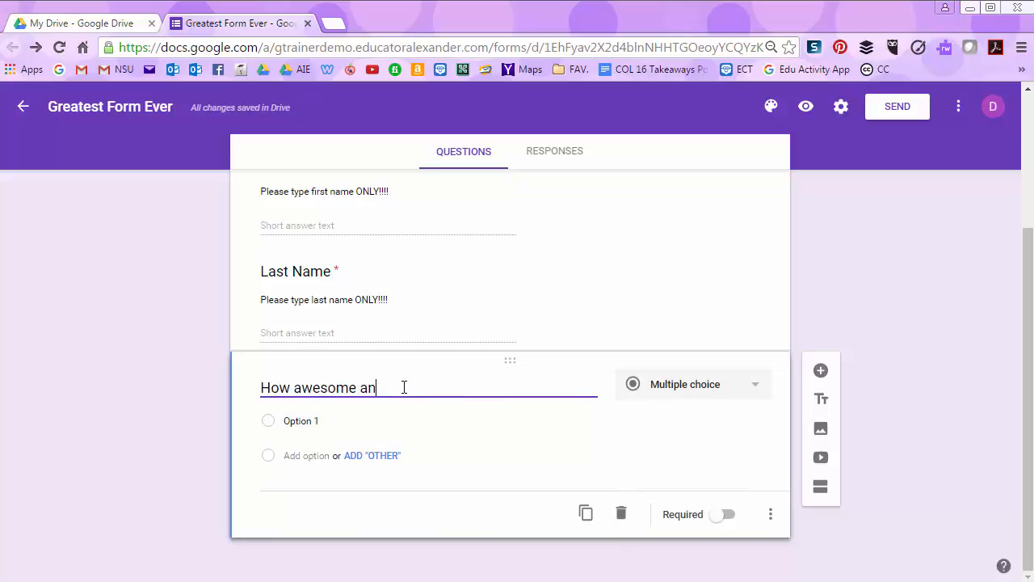
pyautogui.press('BackSpace')
pyautogui.write('m I?')
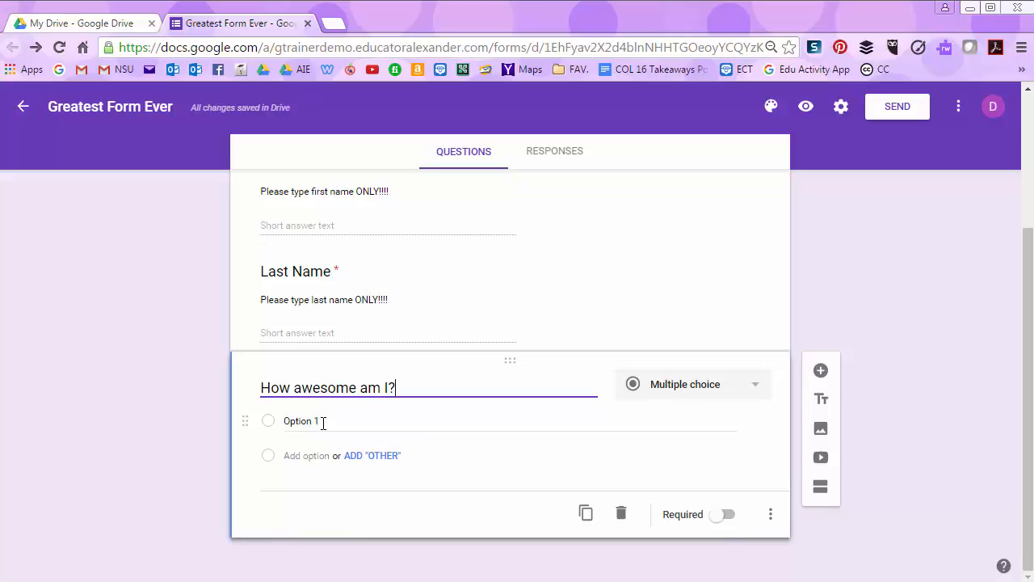
# - Give the "How awesome am I?" question the answer options "Extremely" and "Very", plus an "Other" option
pyautogui.click(322, 423)
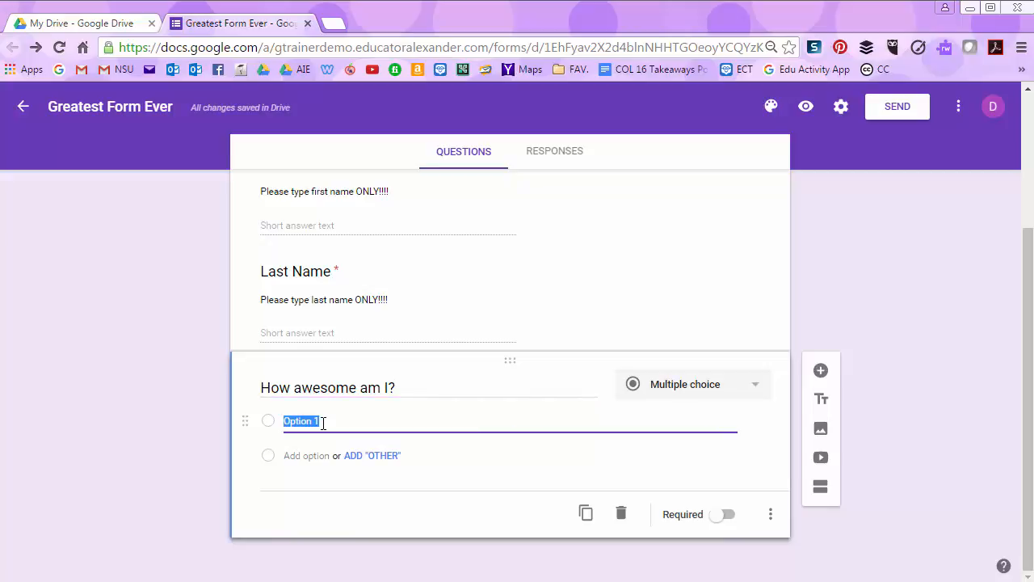
pyautogui.write('Extremely')
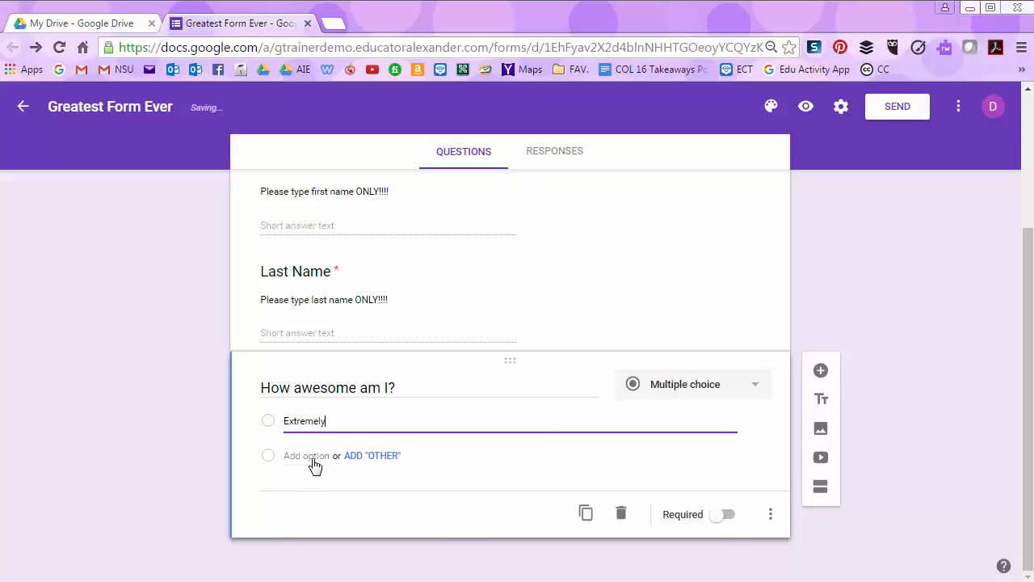
pyautogui.click(307, 456)
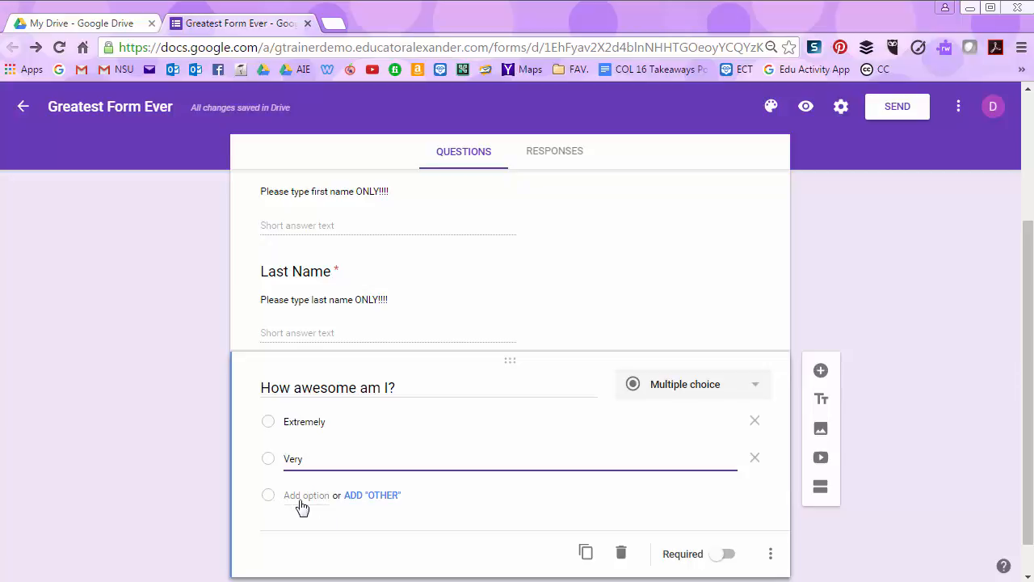
pyautogui.click(372, 496)
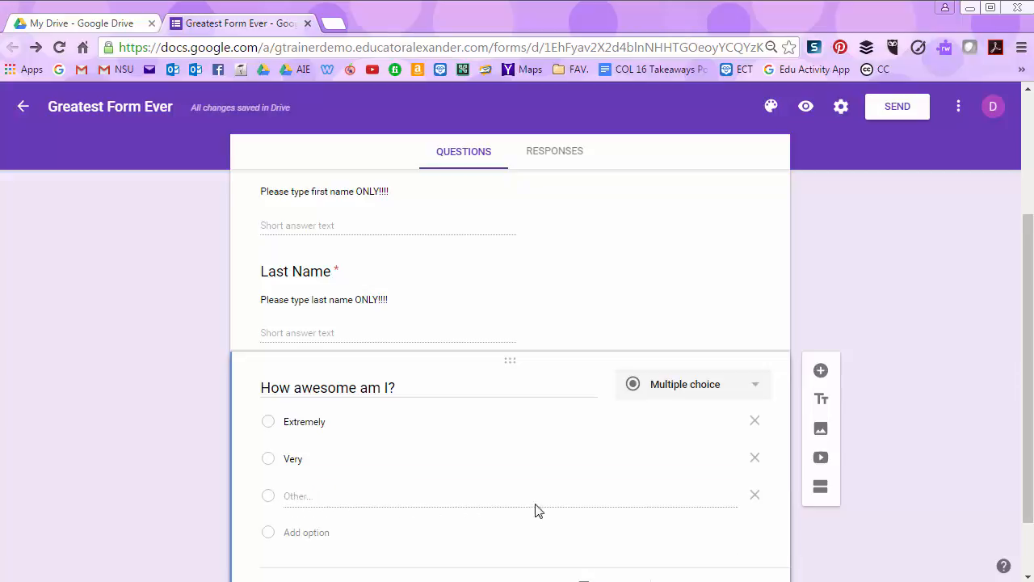
# - Add a third answer option reading "Aweseomely, Extremely, YESSS!!!!!" to the "How awesome am I?" question
pyautogui.scroll(-1, 586, 517)
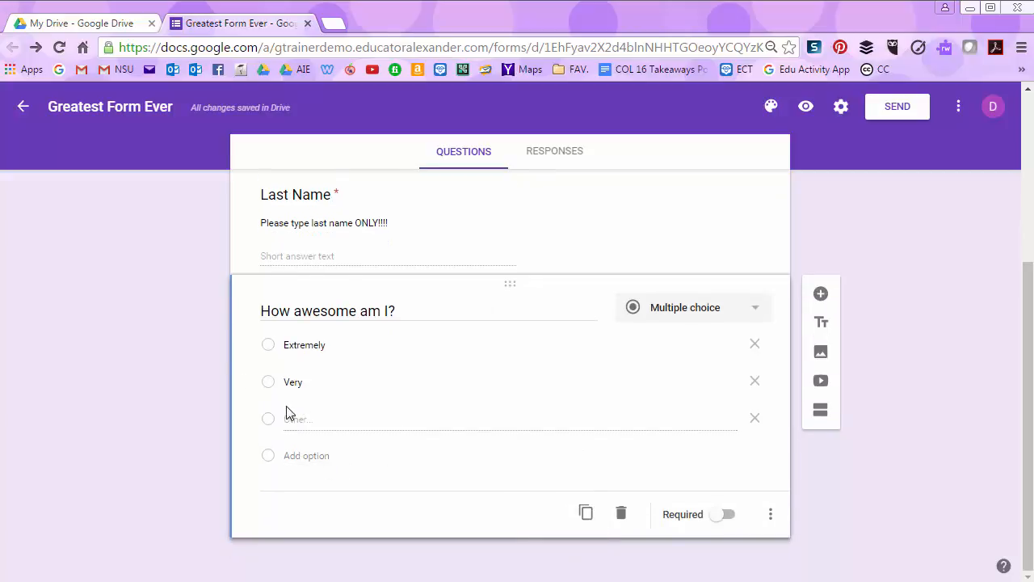
pyautogui.click(306, 455)
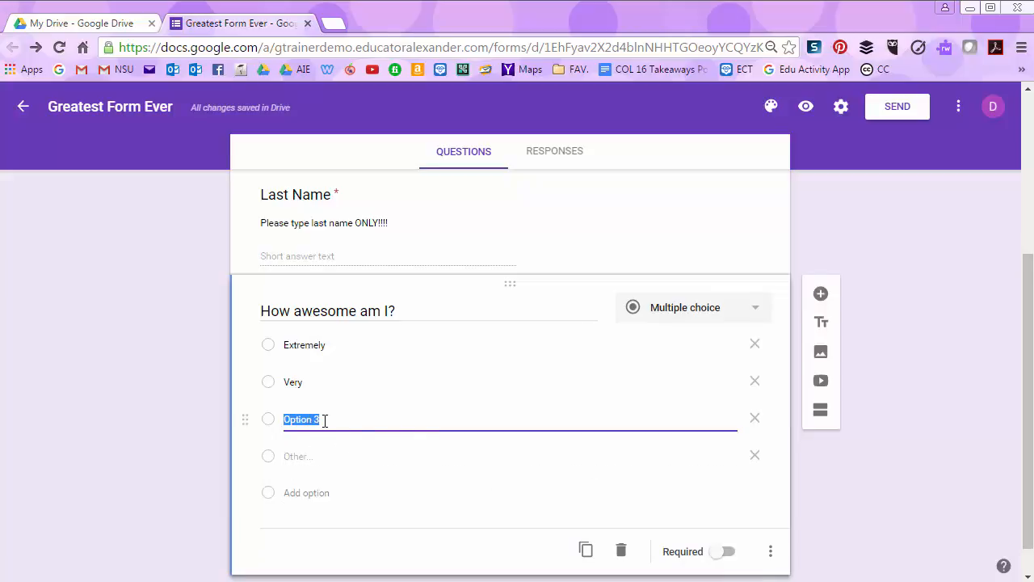
pyautogui.write('Aweseomely, Extreme')
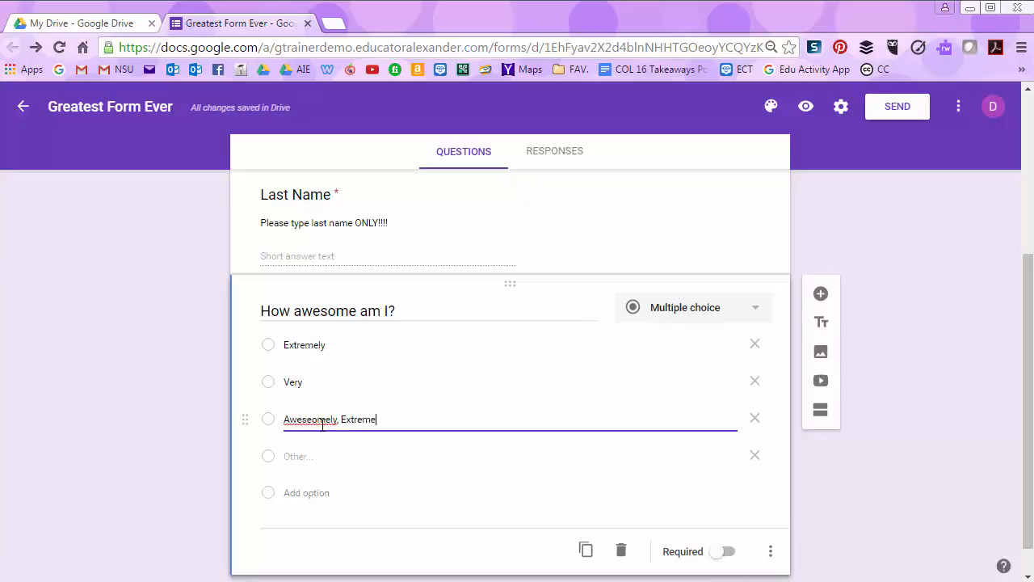
pyautogui.write('ly, YESSS!!!!!')
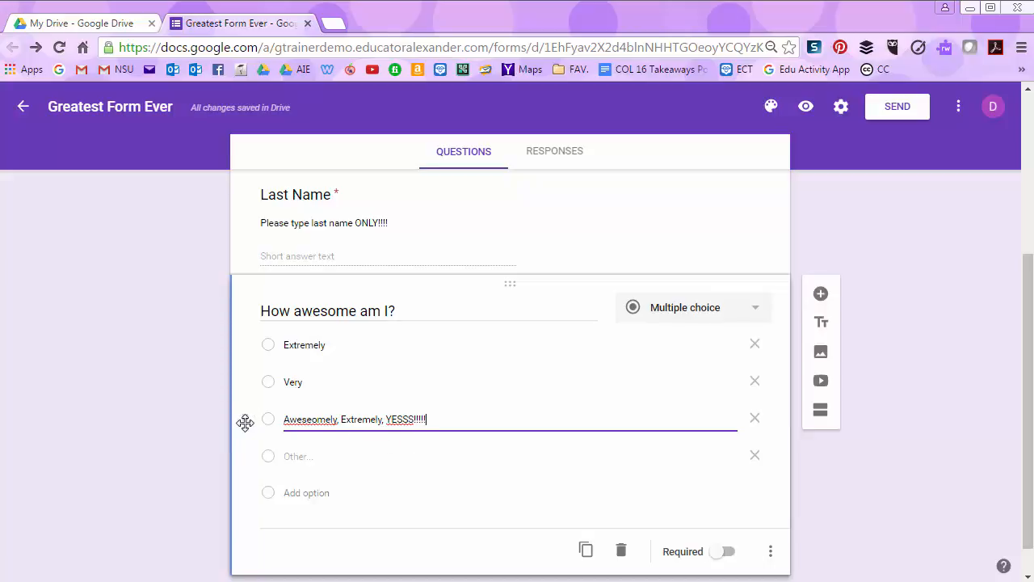
# - Reorder the answer options so "Aweseomely, Extremely, YESSS!!!!!" comes first, followed by "Extremely" and "Very"
pyautogui.moveTo(245, 422); pyautogui.dragTo(254, 336)
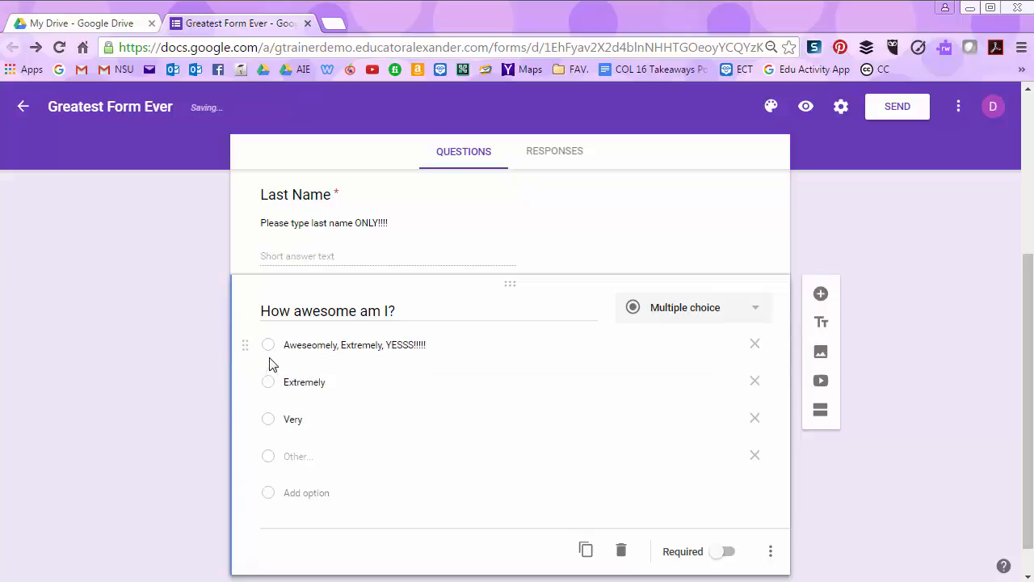
pyautogui.moveTo(242, 381); pyautogui.dragTo(245, 456)
pyautogui.moveTo(247, 415); pyautogui.dragTo(248, 378)
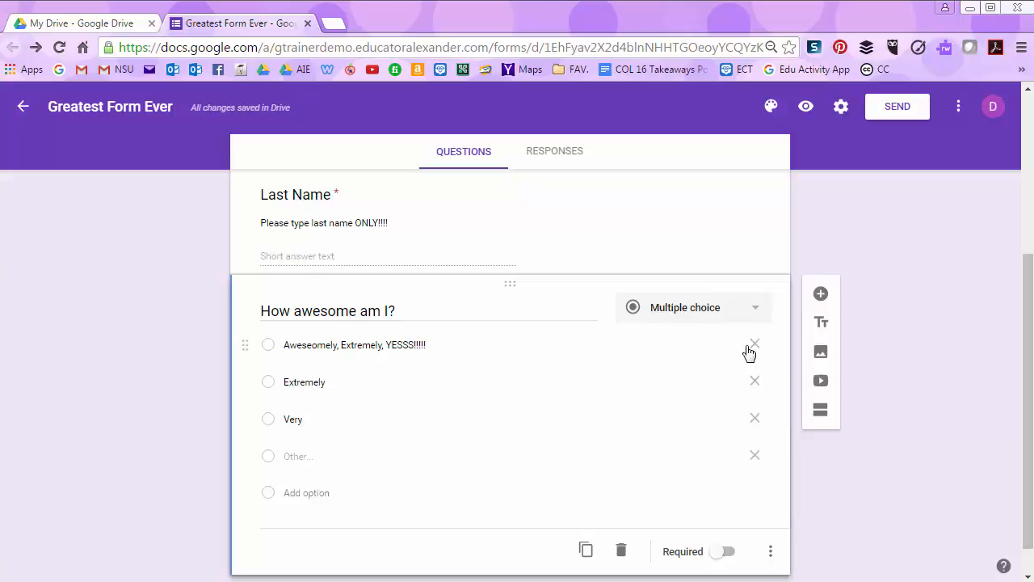
# - Try moving the "How awesome am I?" question above Last Name, and restore the original question order
pyautogui.scroll(1, 753, 352)
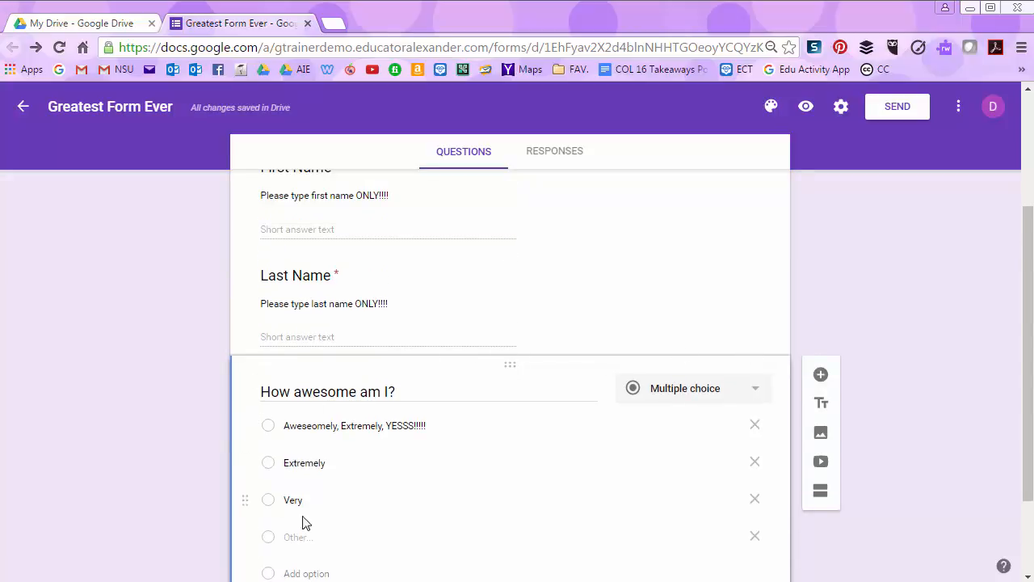
pyautogui.scroll(1, 539, 396)
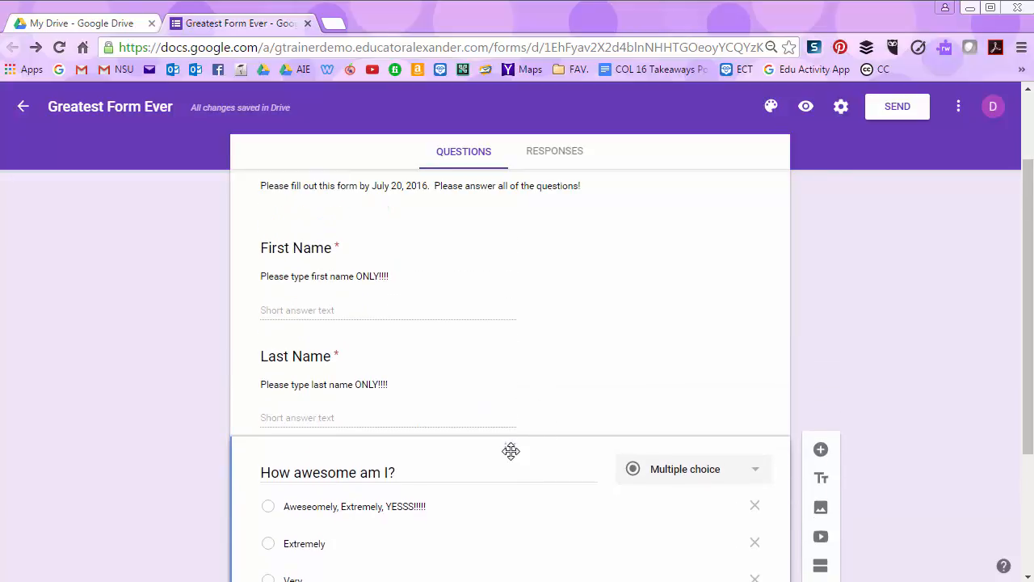
pyautogui.moveTo(510, 445); pyautogui.dragTo(525, 323)
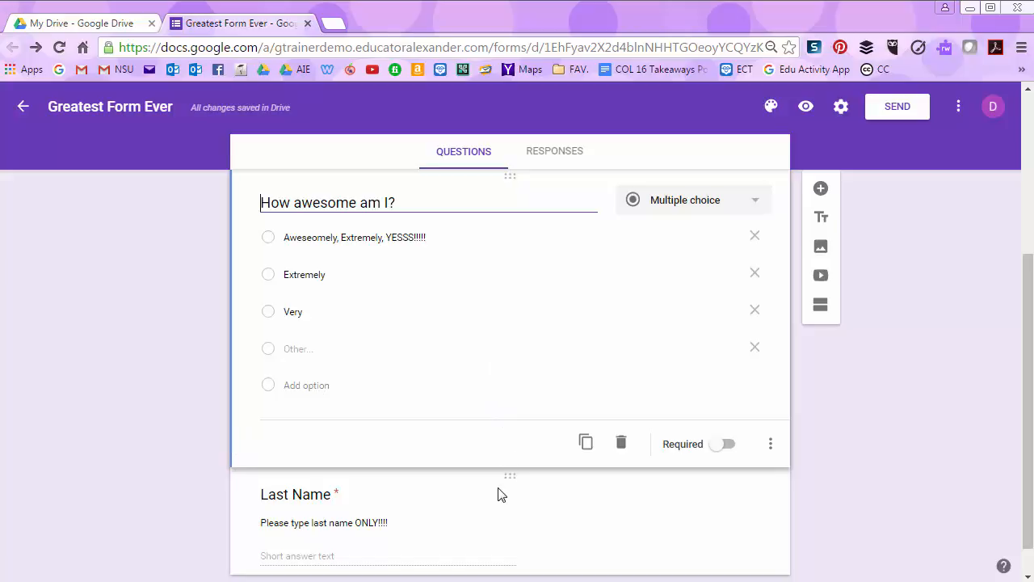
pyautogui.moveTo(508, 478); pyautogui.dragTo(527, 192)
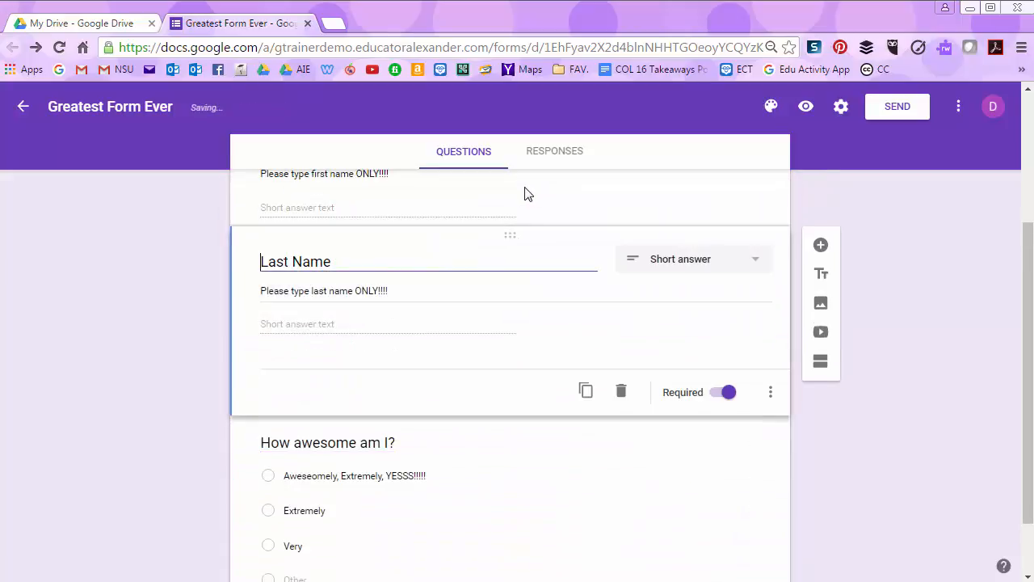
# - Examine the extra options offered for the "How awesome am I?" multiple choice question, and close them without choosing one
pyautogui.click(530, 404)
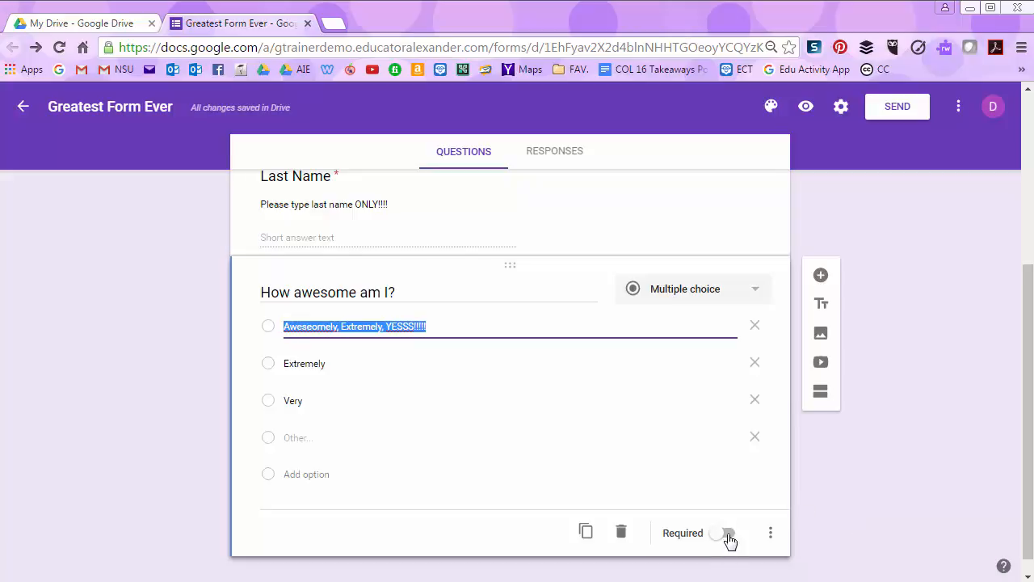
pyautogui.click(772, 534)
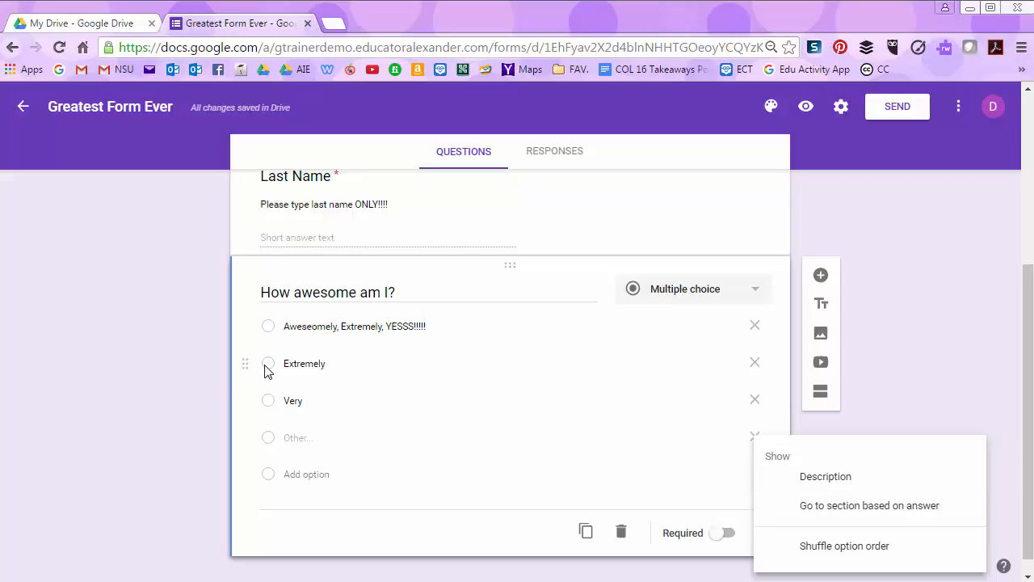
pyautogui.scroll(-1, 458, 491)
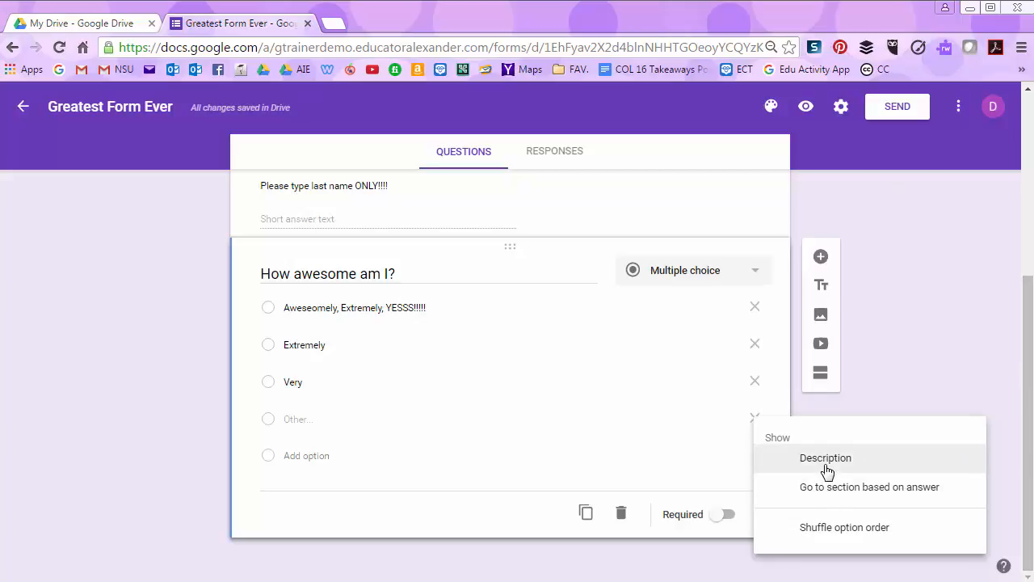
pyautogui.click(493, 511)
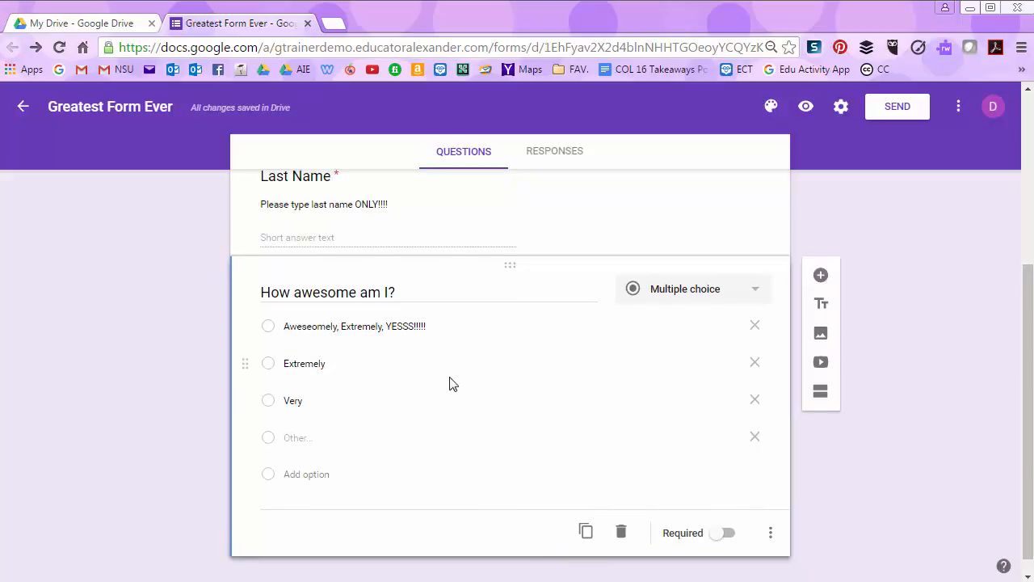
# - Duplicate the "How awesome am I?" question and change the copy's question type to Checkboxes
pyautogui.click(587, 535)
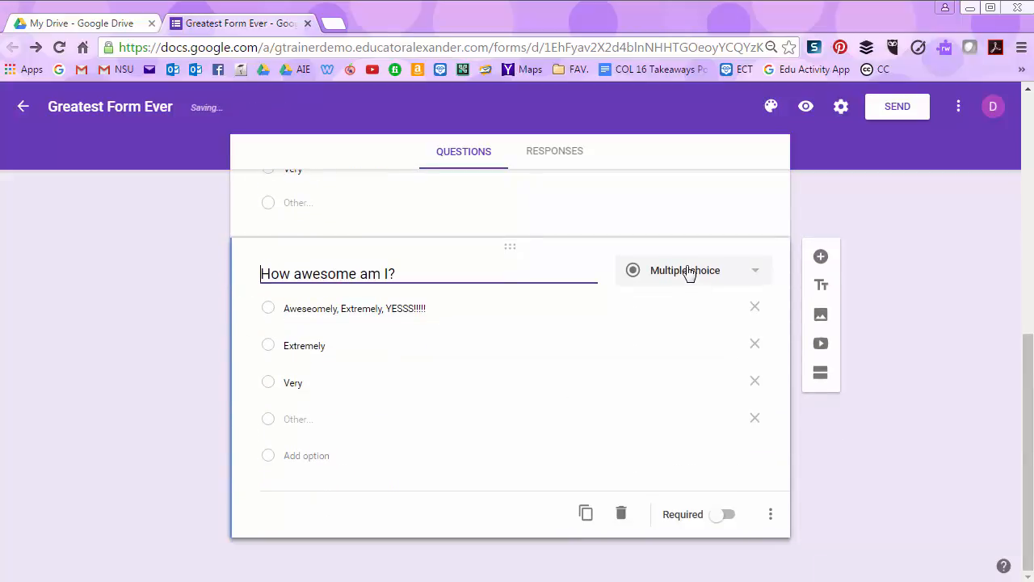
pyautogui.click(685, 272)
pyautogui.click(669, 315)
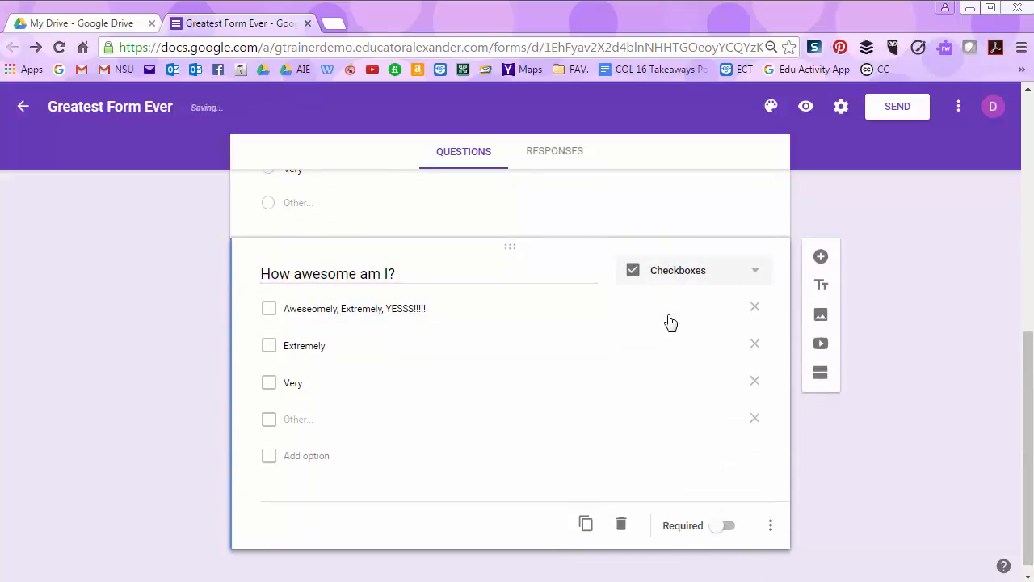
# - Duplicate the Checkboxes version of "How awesome am I?" and change the new copy's question type to Dropdown
pyautogui.click(586, 527)
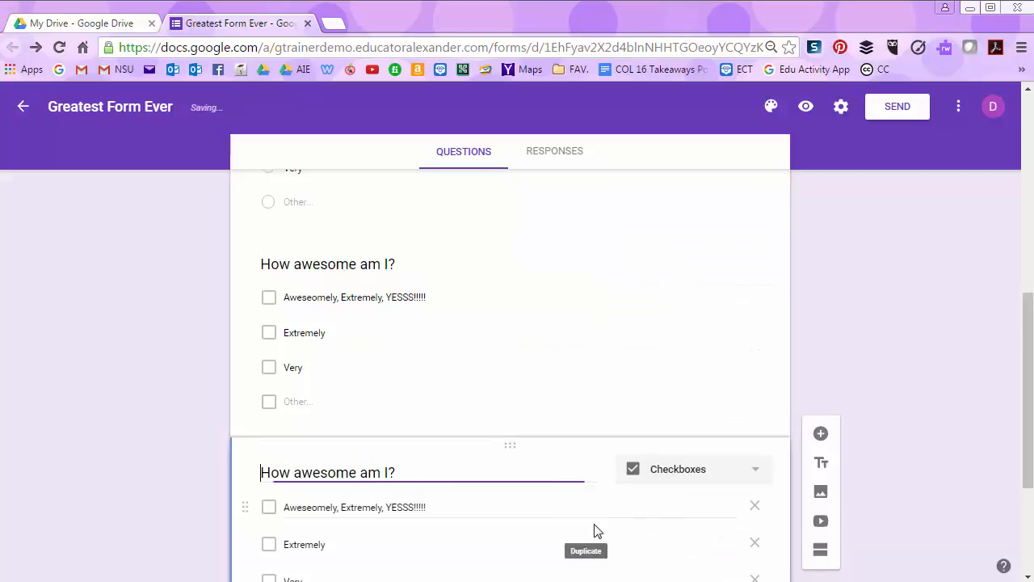
pyautogui.click(696, 478)
pyautogui.click(700, 501)
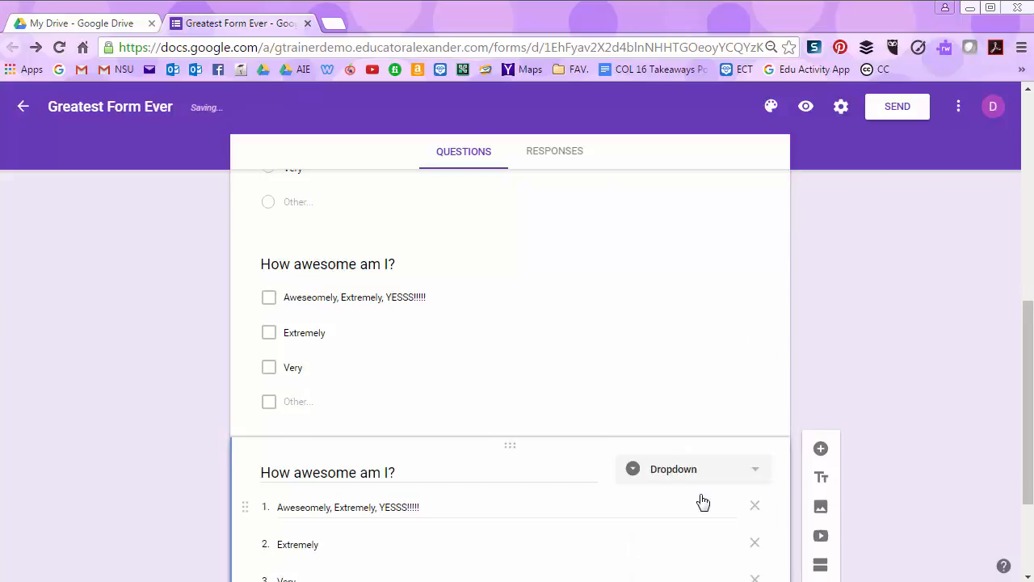
# - Preview the form and examine its title, description, required-field markers and question types
pyautogui.moveTo(1027, 405); pyautogui.dragTo(1002, 149)
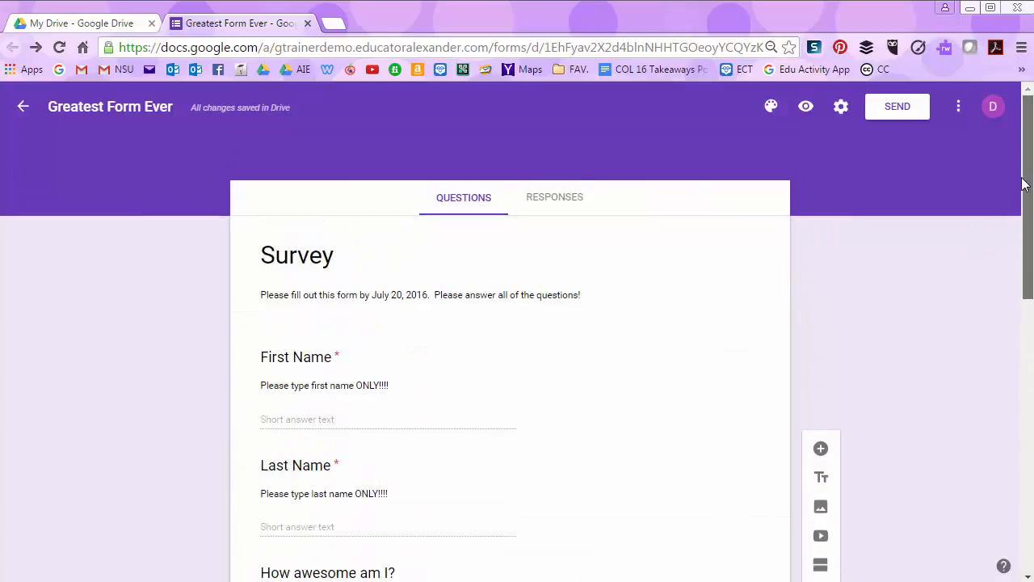
pyautogui.click(806, 114)
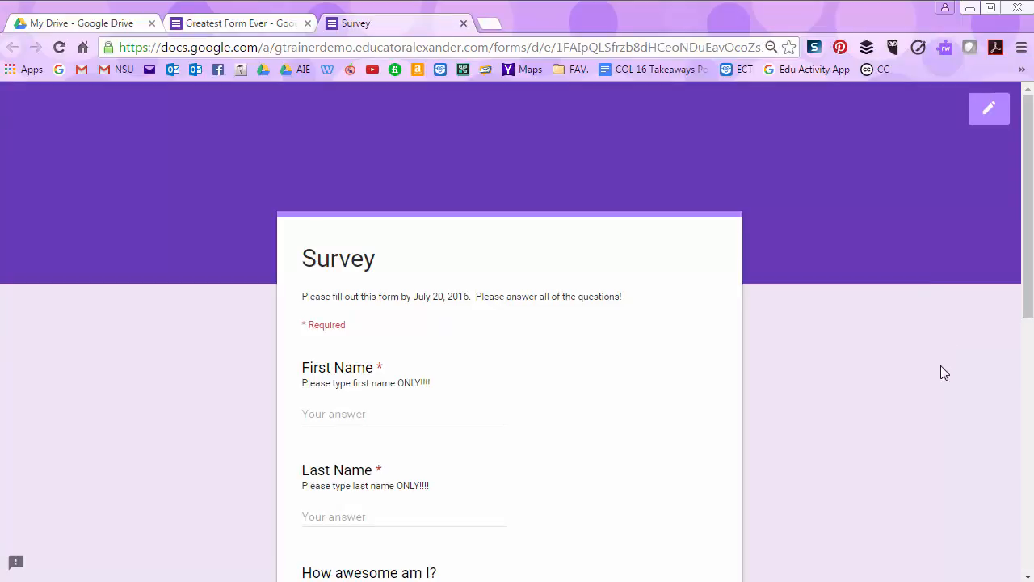
pyautogui.scroll(-1, 925, 375)
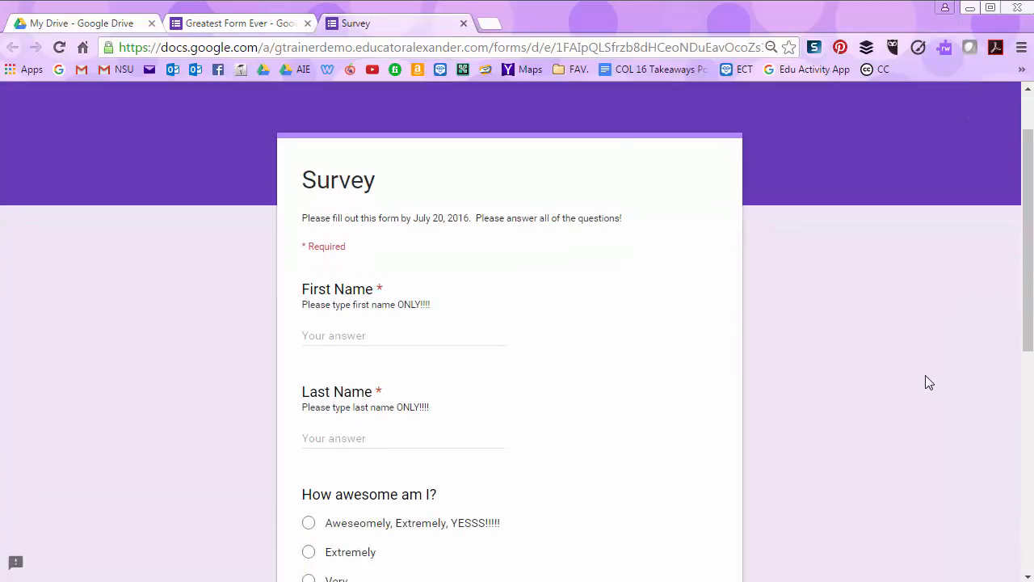
pyautogui.scroll(1, 924, 375)
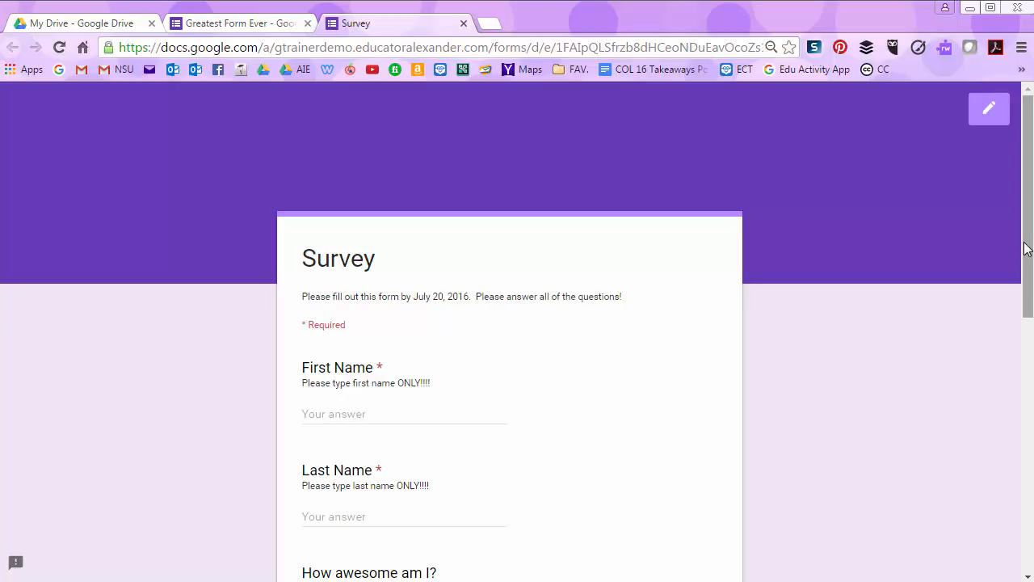
pyautogui.scroll(-2, 1026, 248)
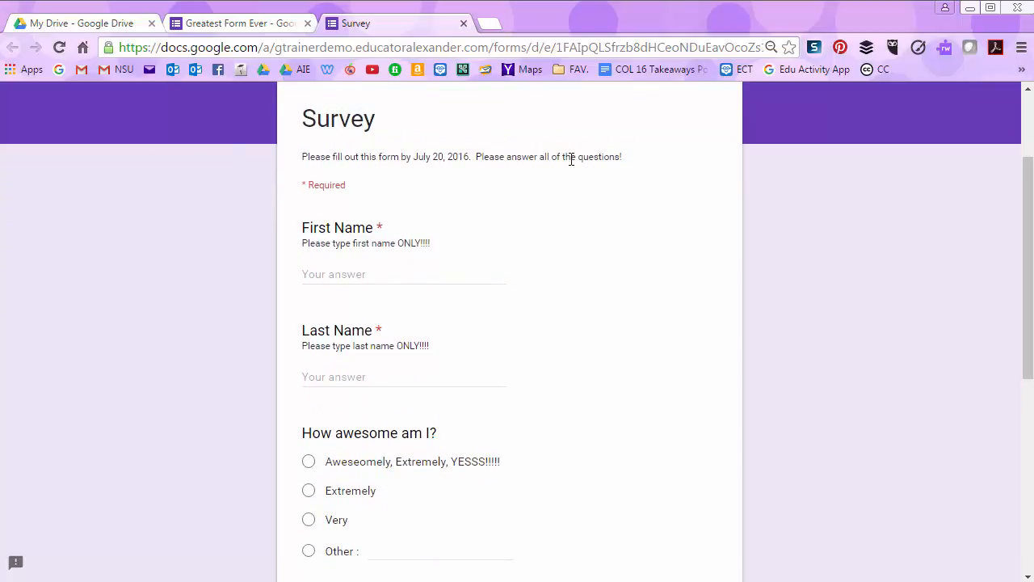
pyautogui.moveTo(376, 228); pyautogui.dragTo(386, 226)
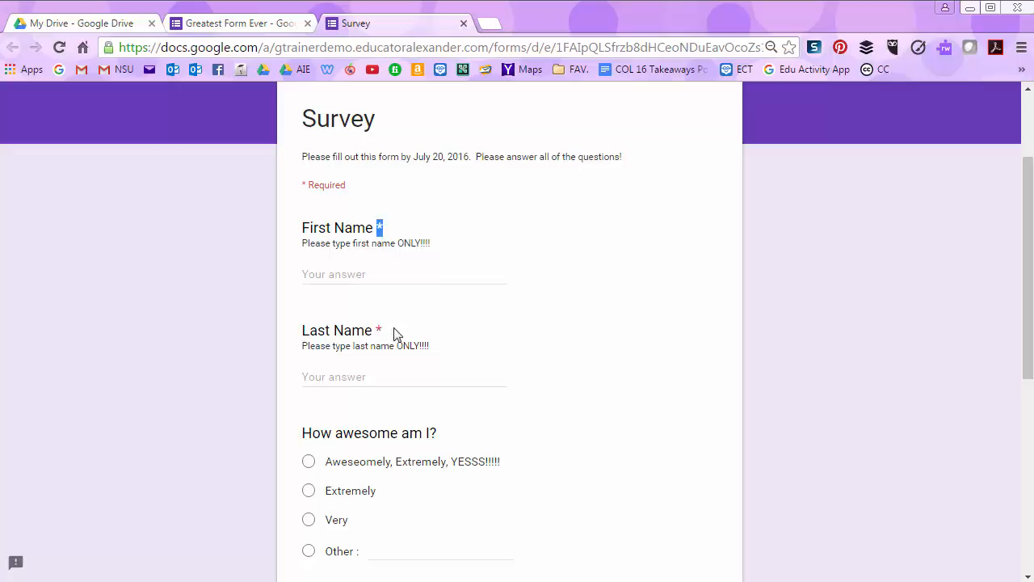
pyautogui.scroll(-3, 476, 340)
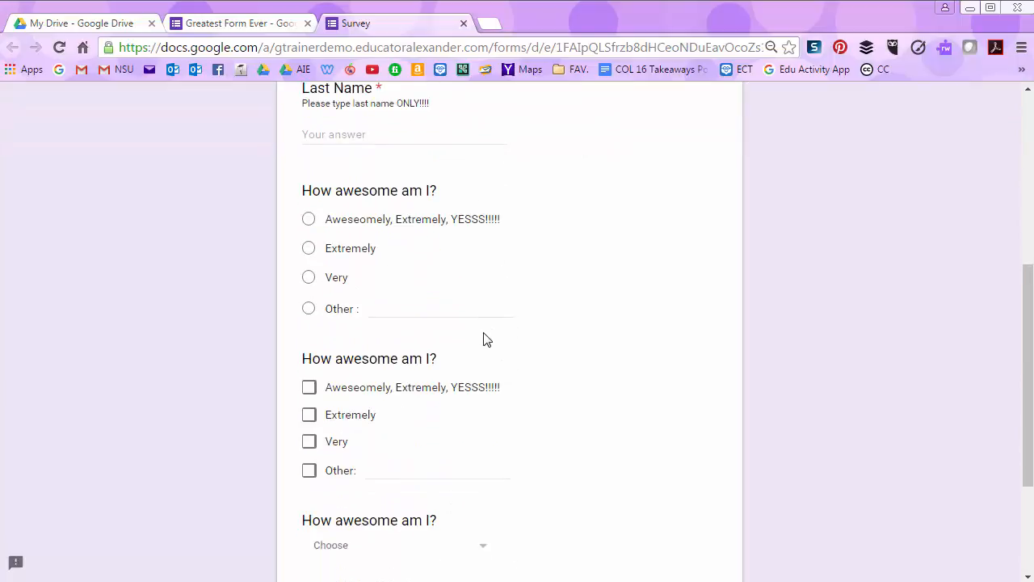
# - Try several answers in the multiple choice "How awesome am I?" question of the preview, finishing on "Very"
pyautogui.click(308, 222)
pyautogui.click(308, 250)
pyautogui.click(310, 224)
pyautogui.click(311, 279)
# - Tick all four answers in the checkbox version of "How awesome am I?", entering "vdfbgdbdf" for Other
pyautogui.scroll(-2, 434, 307)
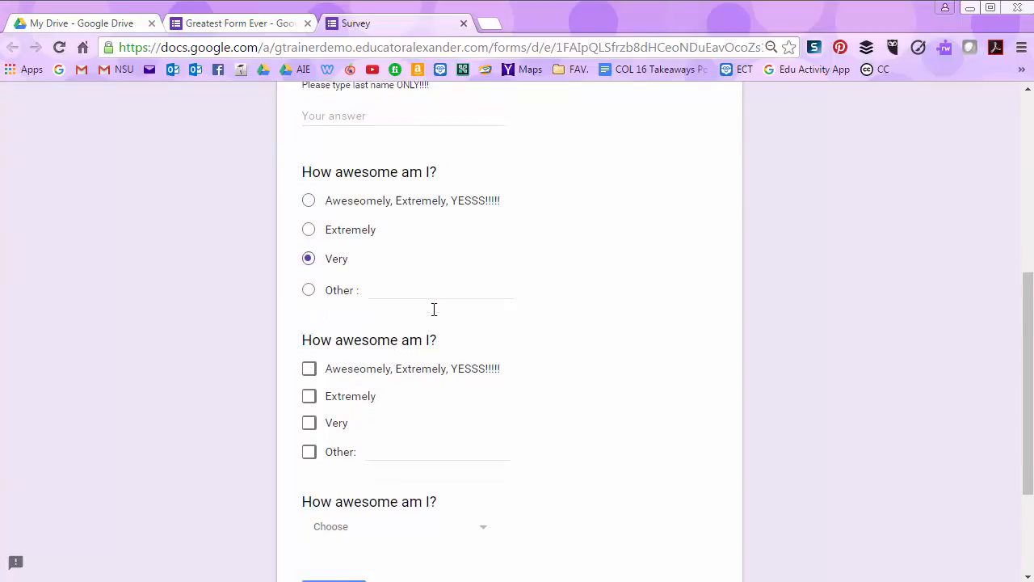
pyautogui.click(308, 227)
pyautogui.click(308, 253)
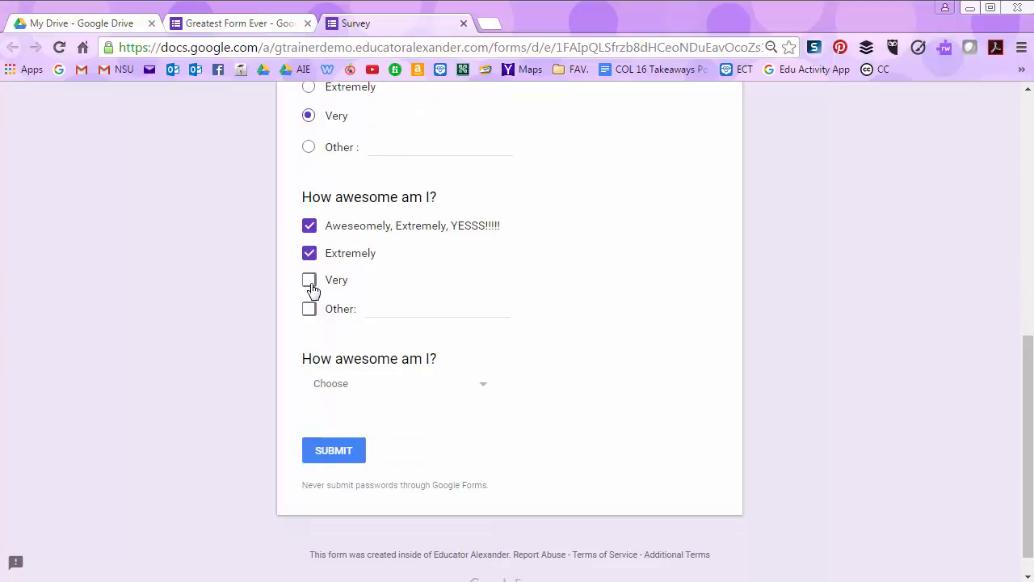
pyautogui.click(308, 279)
pyautogui.click(331, 310)
pyautogui.write('vdfbgdbdf')
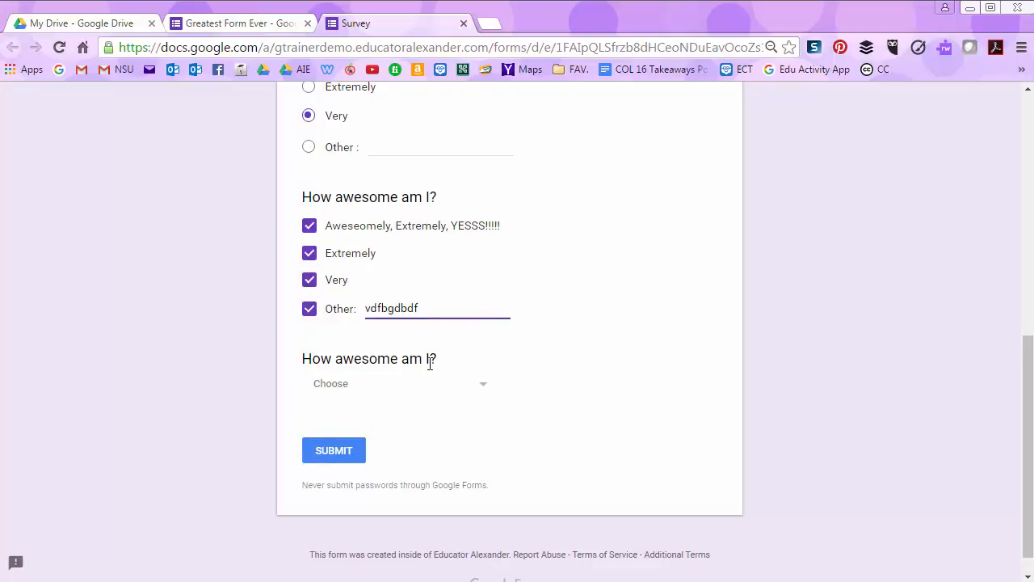
# - Answer the dropdown version of "How awesome am I?" with "Extremely", and change it to "Aweseomely, Extremely, YESSS!!!!!"
pyautogui.click(410, 390)
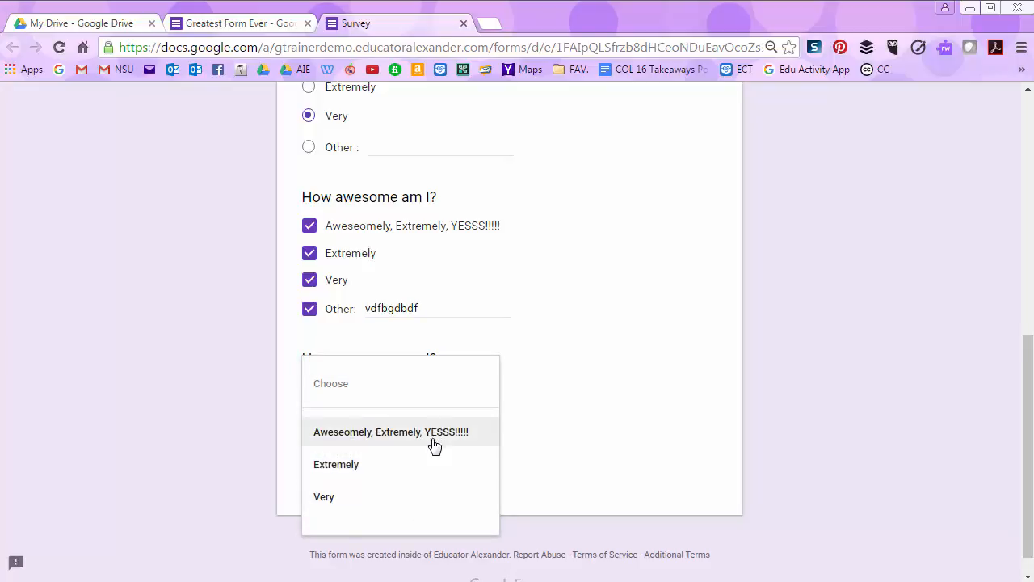
pyautogui.click(363, 474)
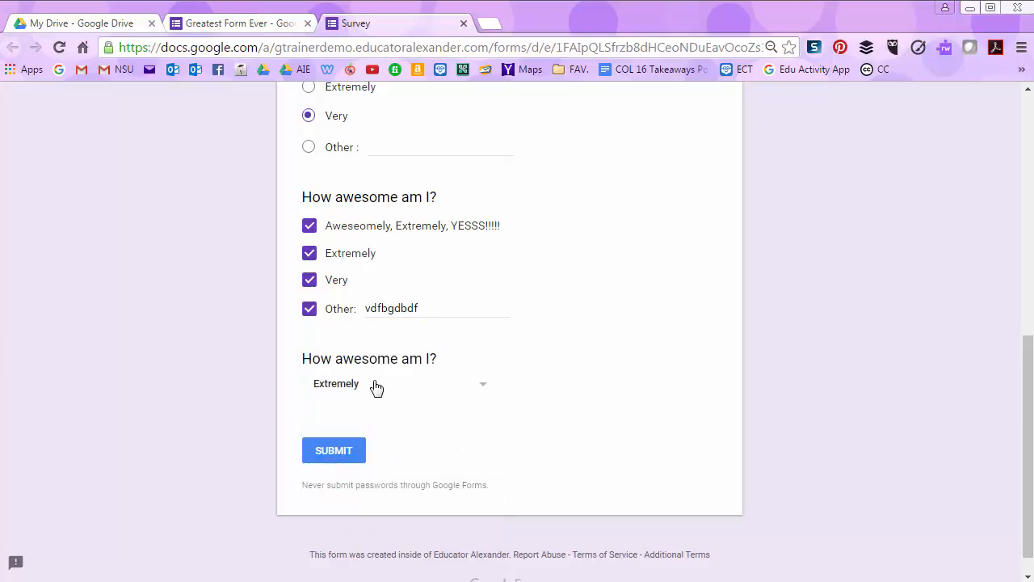
pyautogui.click(376, 386)
pyautogui.click(377, 351)
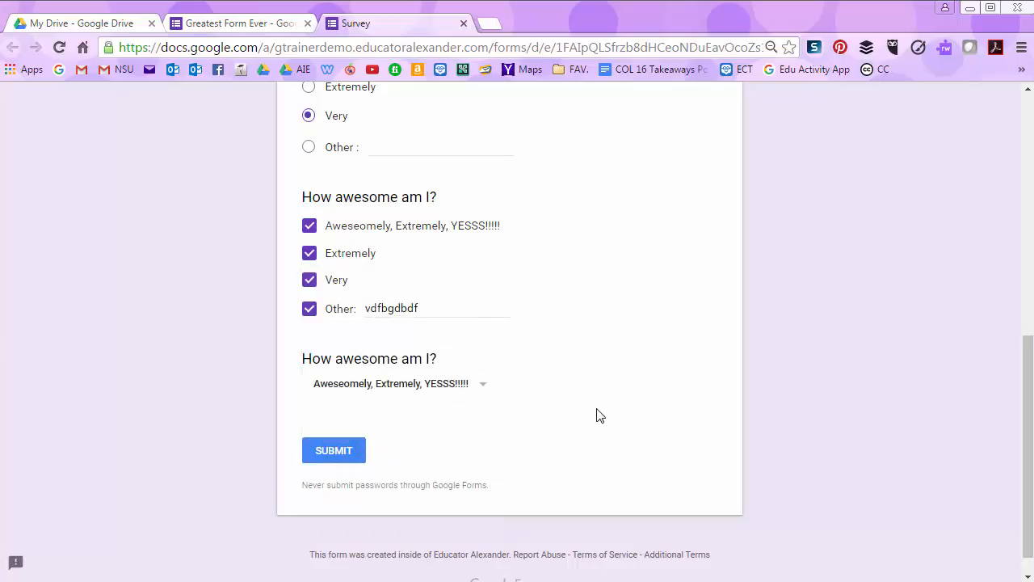
# - Untick all four answers in the checkbox question and reset the dropdown question to "Choose"
pyautogui.scroll(5, 599, 415)
pyautogui.scroll(-3, 599, 415)
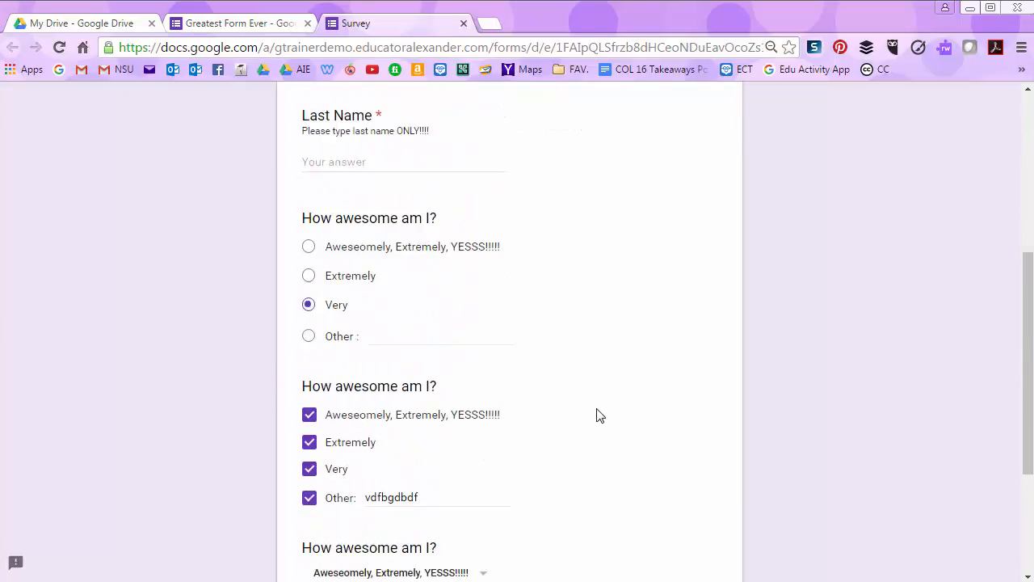
pyautogui.scroll(-2, 599, 415)
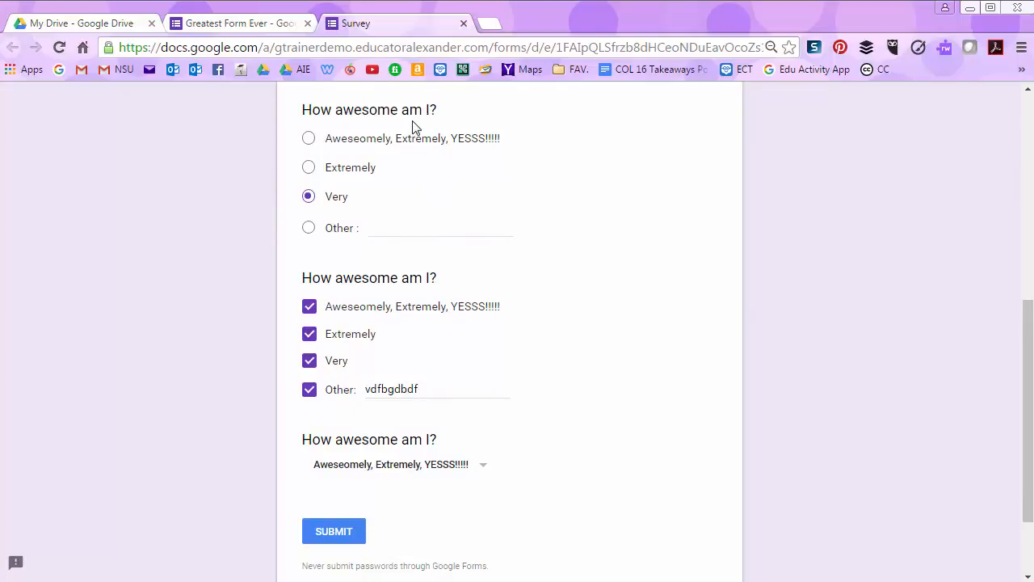
pyautogui.click(309, 308)
pyautogui.click(309, 333)
pyautogui.click(310, 360)
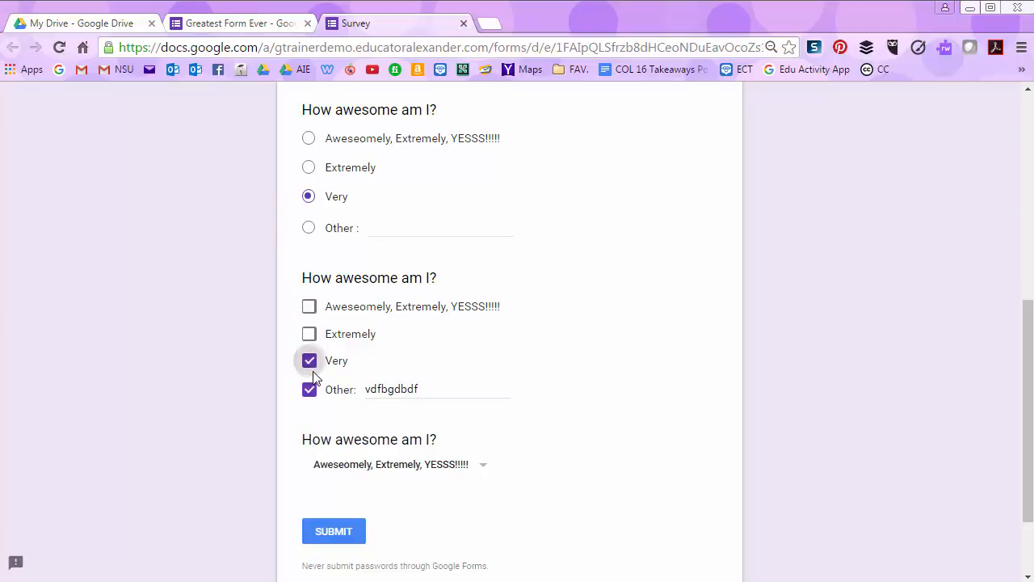
pyautogui.click(309, 391)
pyautogui.click(417, 467)
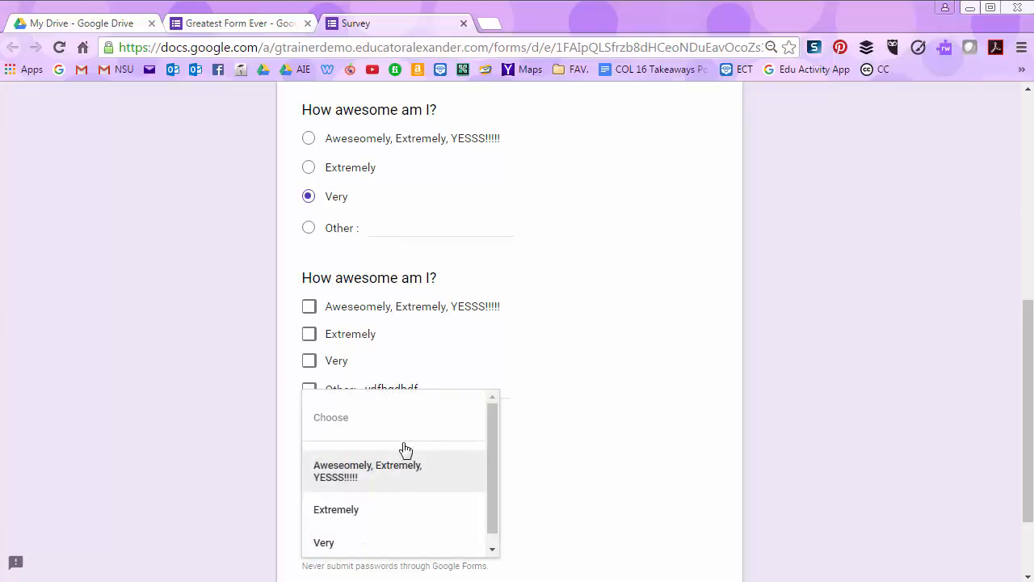
pyautogui.click(332, 426)
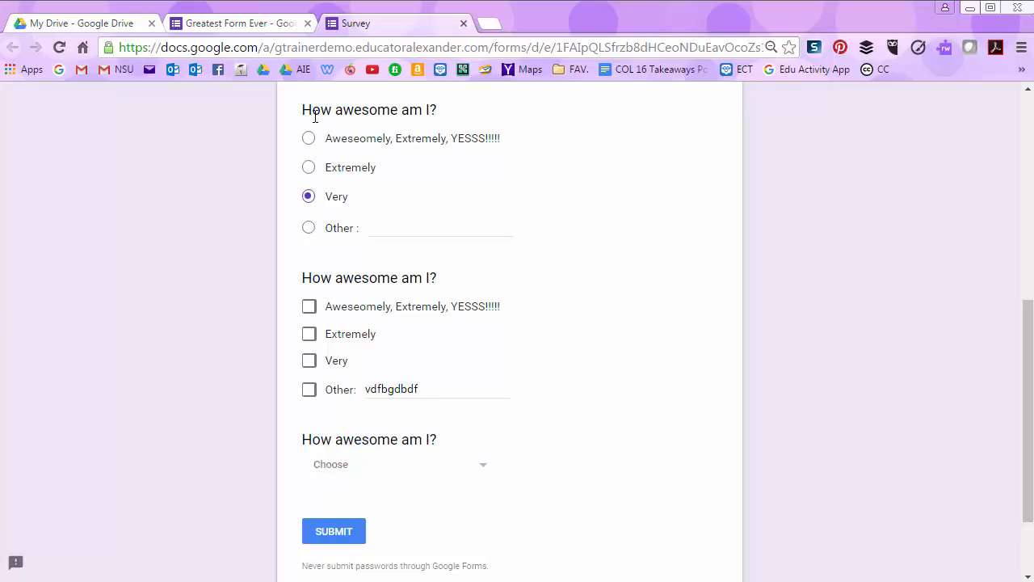
# - Try clearing the multiple choice answer by reselecting it, and switch repeatedly among all four options, including Other
pyautogui.click(309, 197)
pyautogui.click(309, 198)
pyautogui.click(308, 168)
pyautogui.click(307, 139)
pyautogui.click(307, 146)
pyautogui.click(311, 173)
pyautogui.click(309, 229)
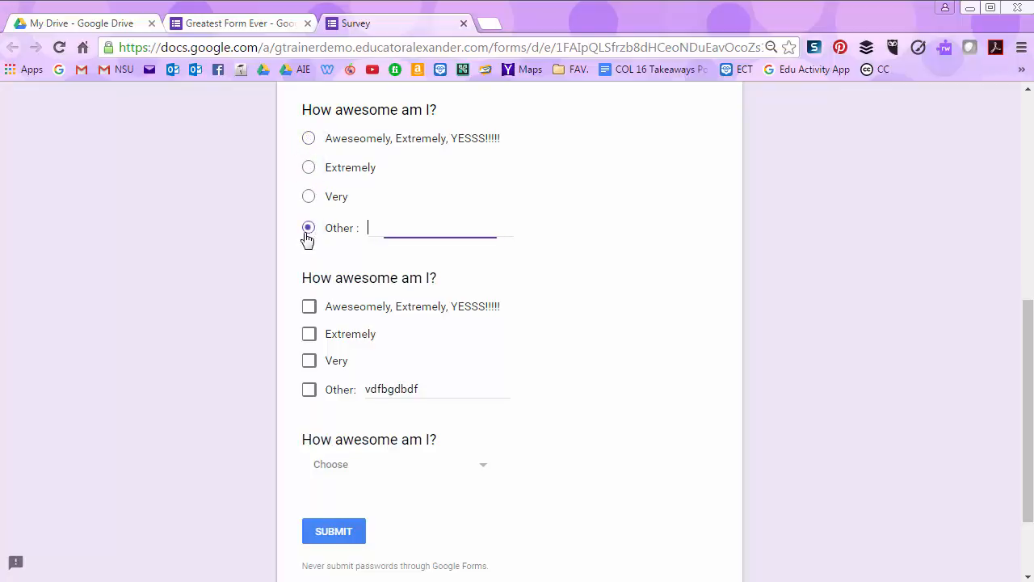
pyautogui.click(310, 199)
pyautogui.click(309, 170)
pyautogui.click(310, 142)
pyautogui.click(308, 142)
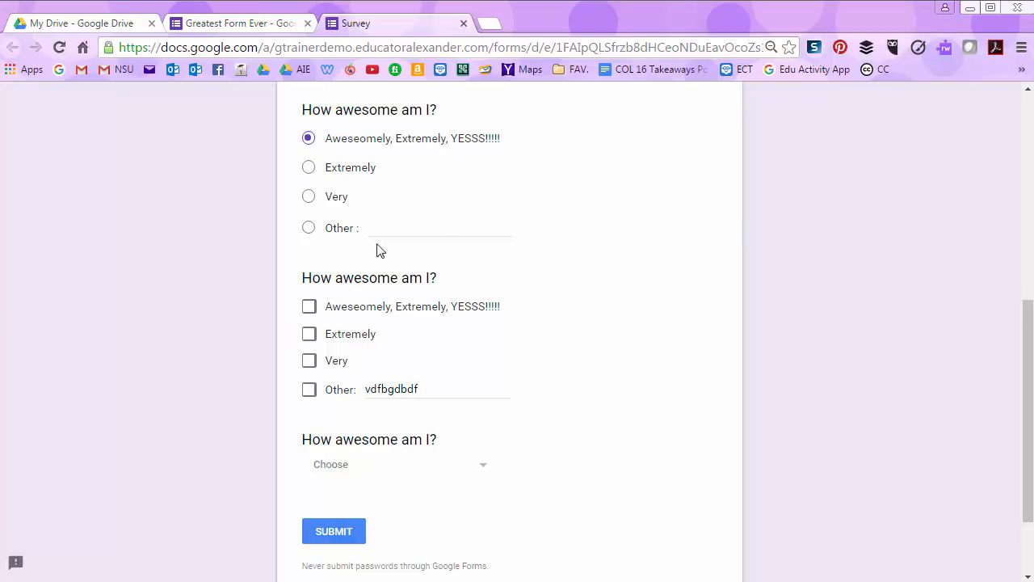
pyautogui.click(308, 138)
pyautogui.click(307, 167)
pyautogui.click(311, 204)
pyautogui.click(311, 232)
pyautogui.click(312, 206)
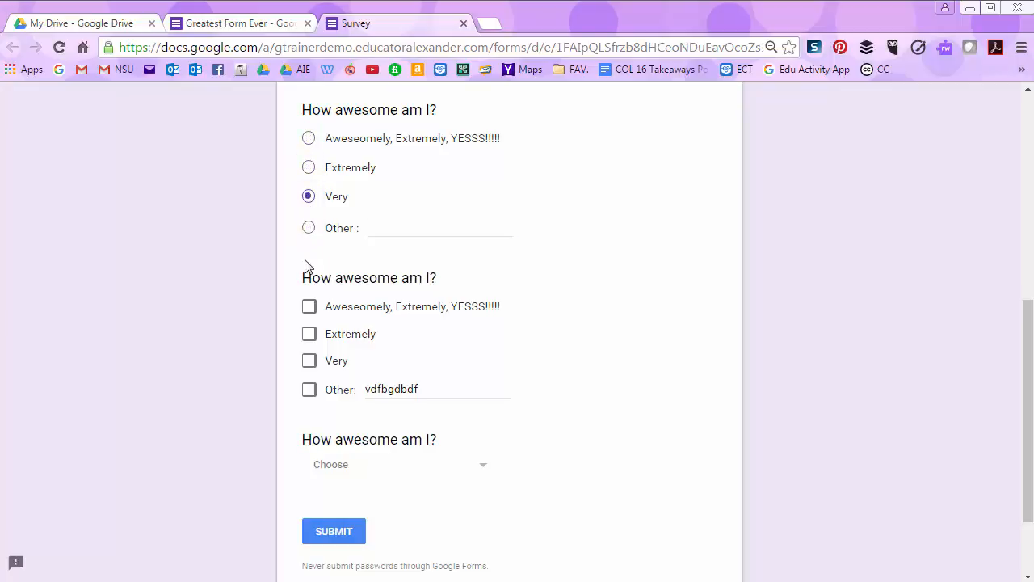
pyautogui.click(307, 215)
# - Leave the form preview, discarding the test answers, and close its tab to return to the original form editor
pyautogui.scroll(6, 537, 289)
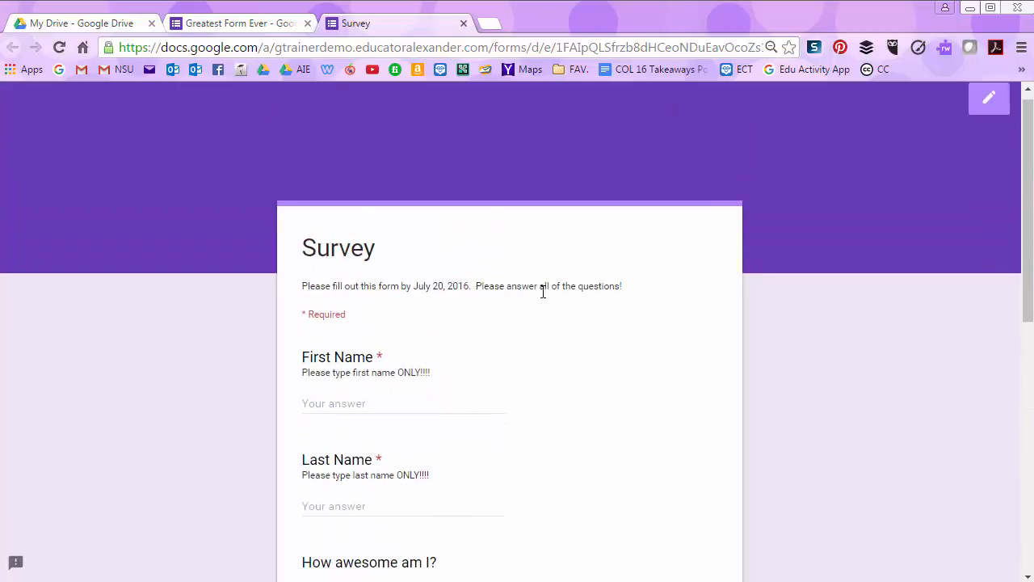
pyautogui.scroll(-7, 544, 292)
pyautogui.scroll(6, 549, 307)
pyautogui.scroll(1, 553, 317)
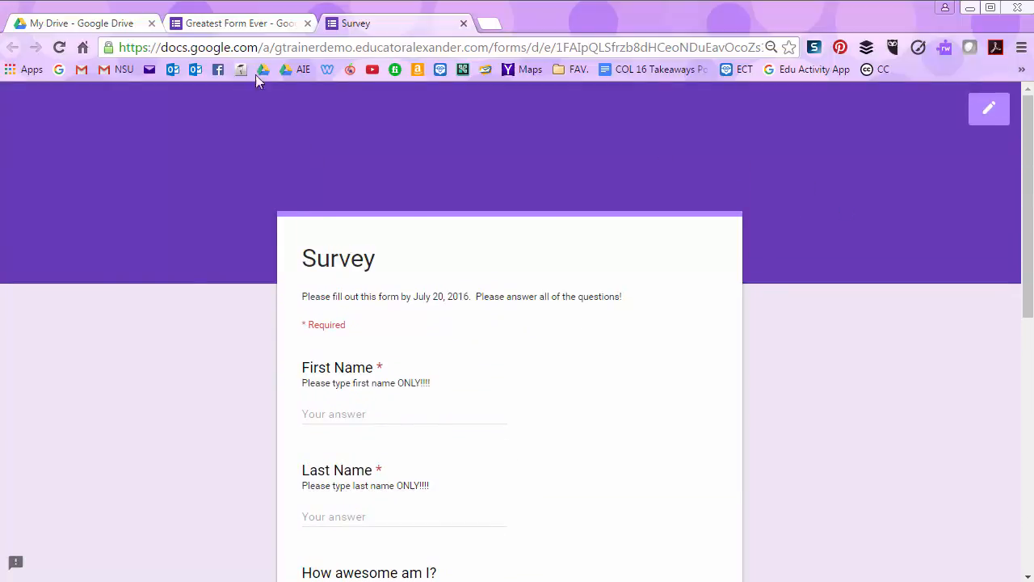
pyautogui.click(223, 27)
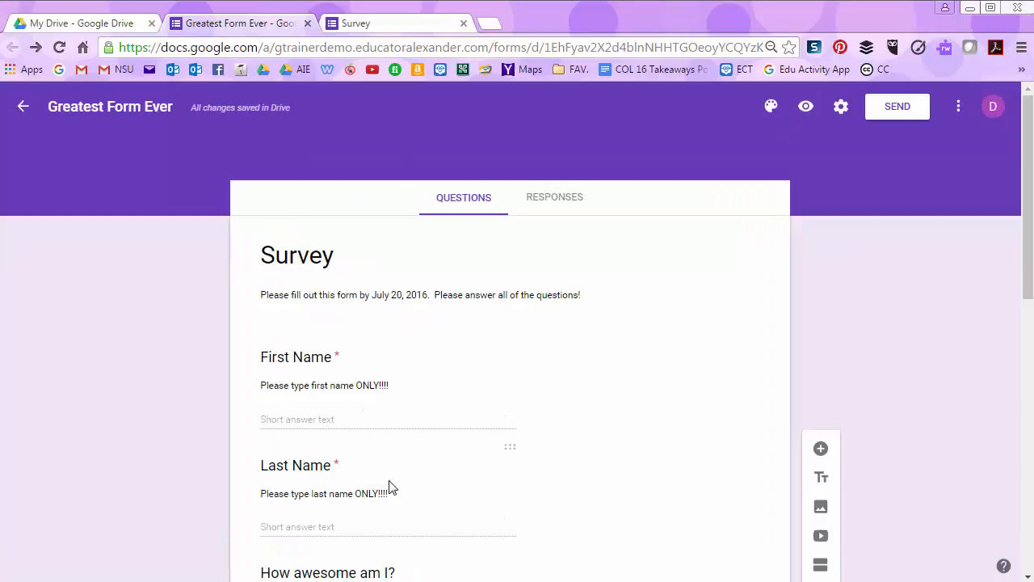
pyautogui.click(426, 30)
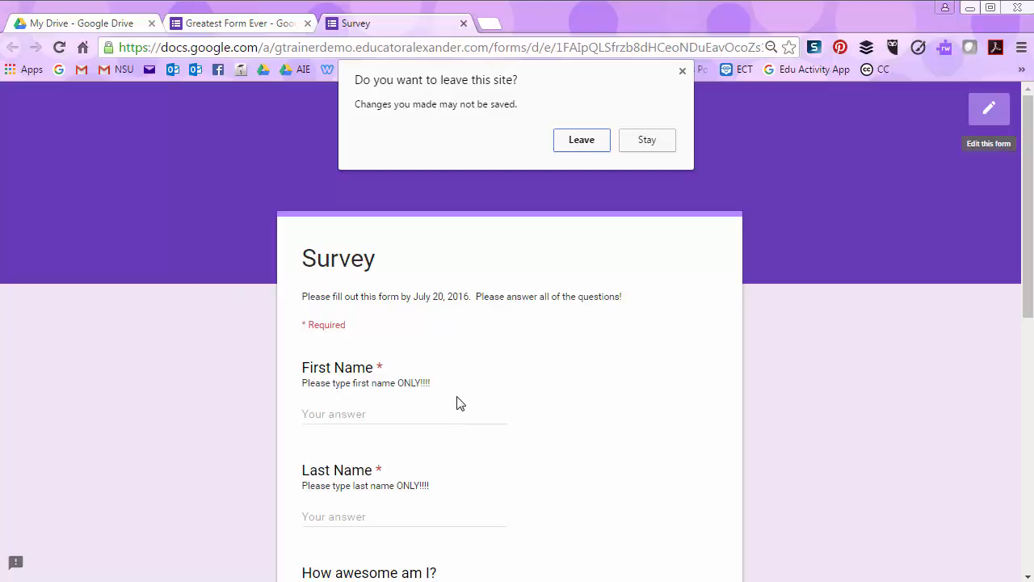
pyautogui.click(593, 149)
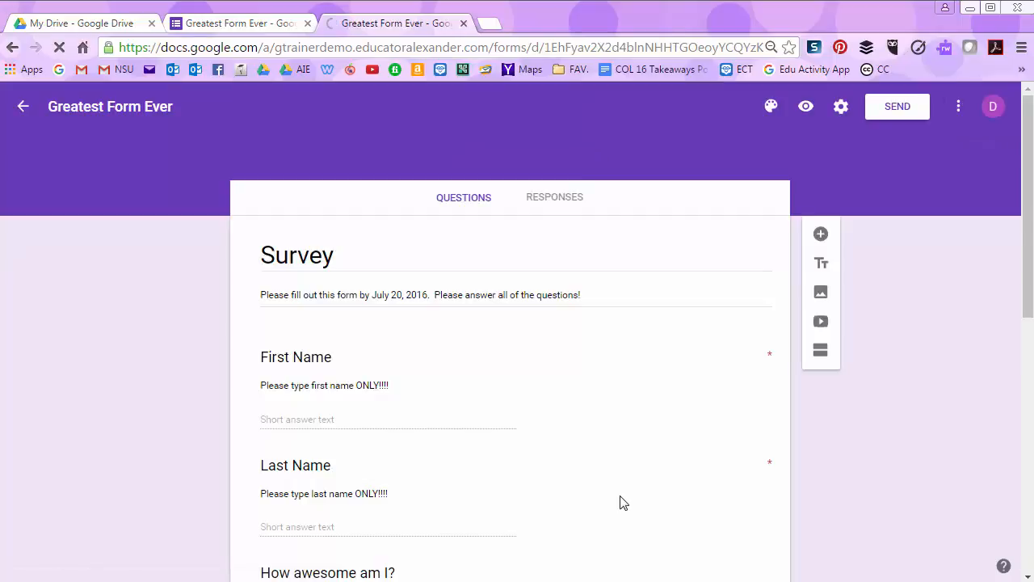
pyautogui.click(463, 23)
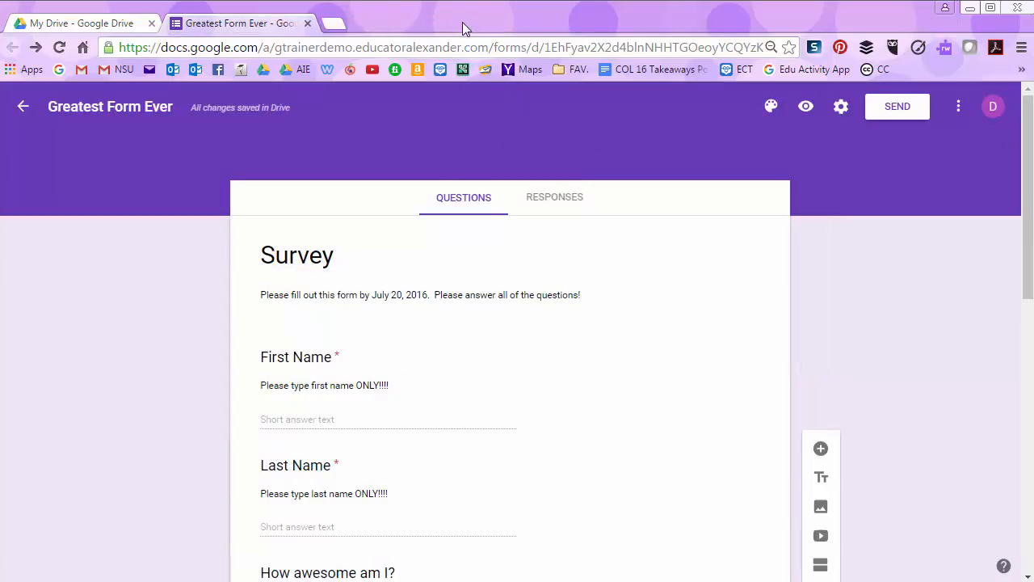
# - Add a new question below the dropdown version of "How awesome am I?" and make it a linear scale
pyautogui.scroll(-15, 764, 326)
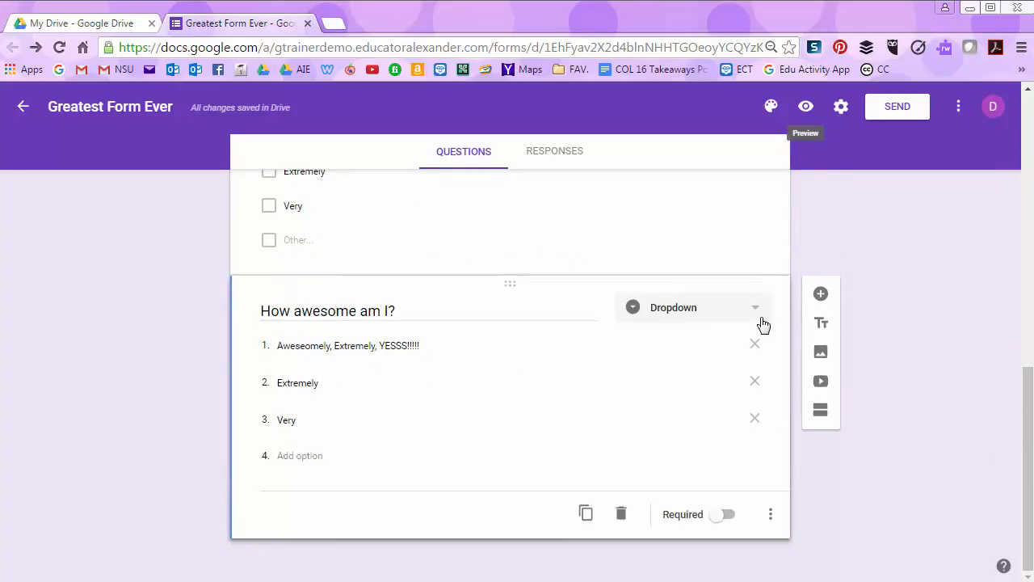
pyautogui.click(819, 294)
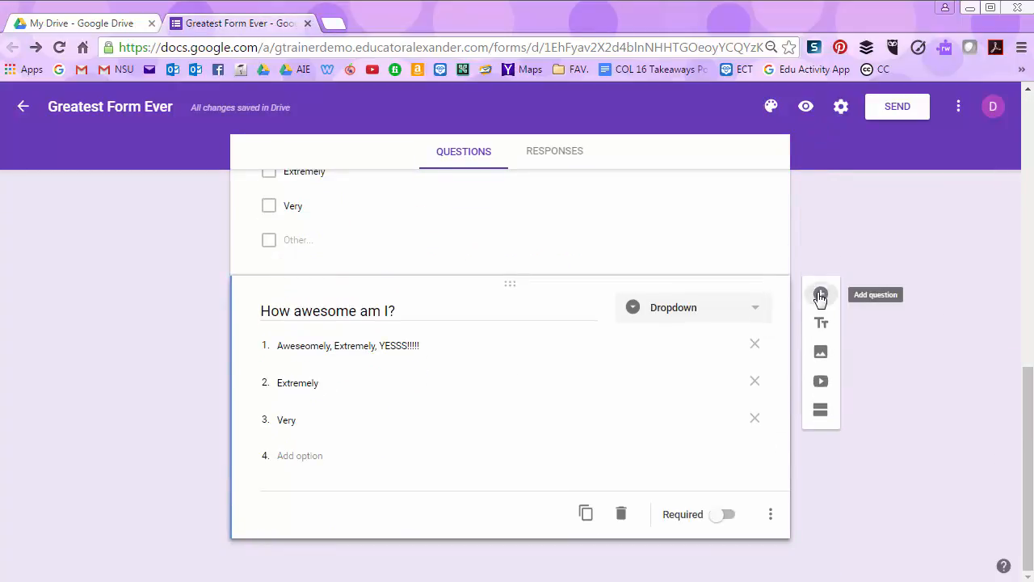
pyautogui.click(703, 390)
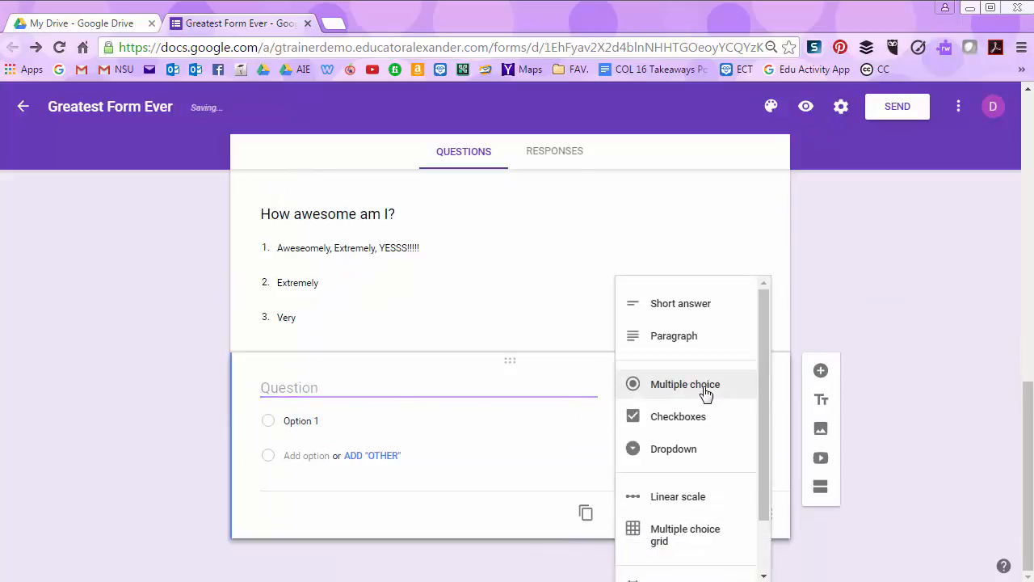
pyautogui.moveTo(766, 351); pyautogui.dragTo(771, 471)
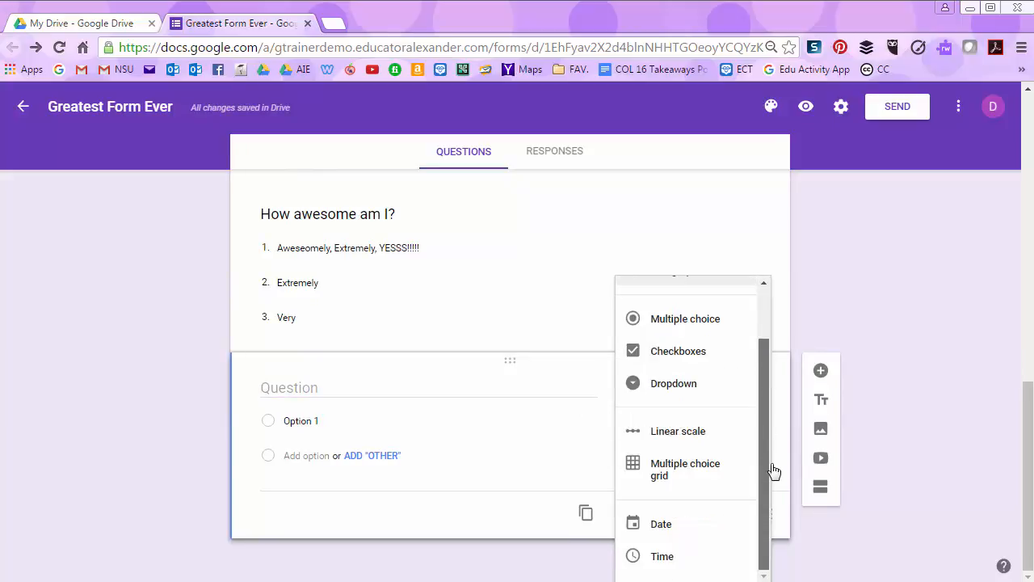
pyautogui.click(689, 436)
pyautogui.scroll(-1, 743, 423)
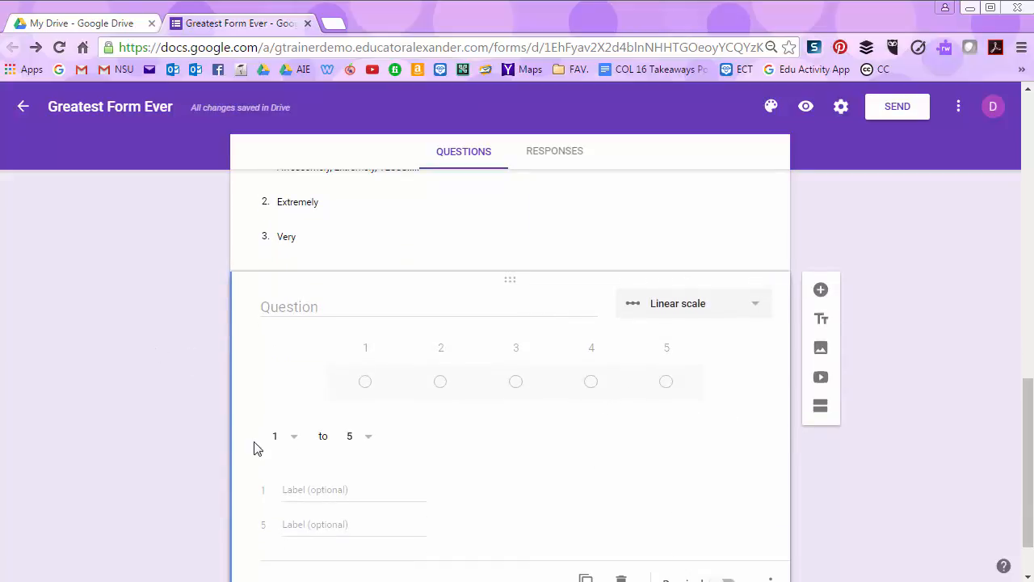
# - Try 2 and 10 as the upper limit of the linear scale, and set it back to 5
pyautogui.click(369, 444)
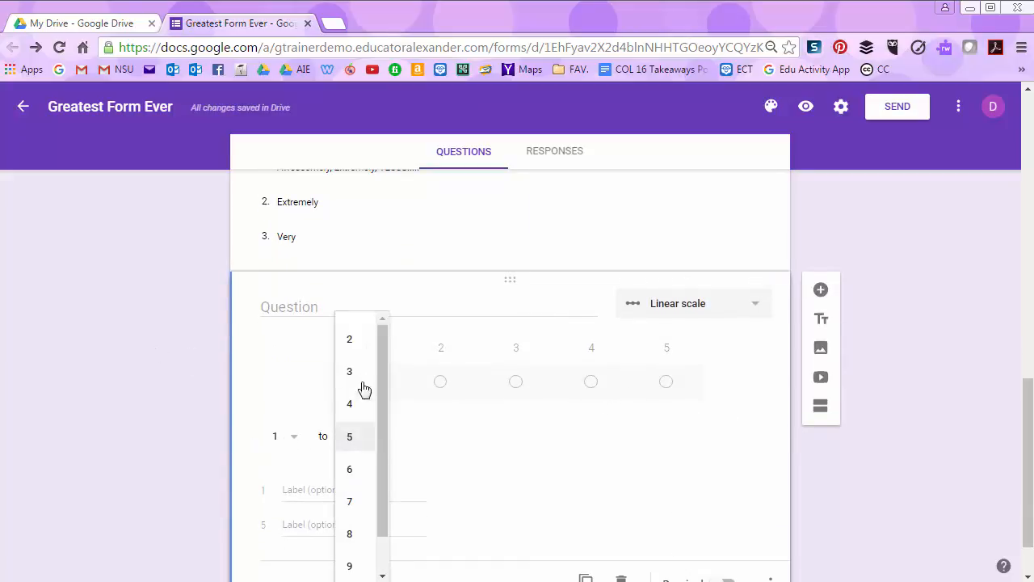
pyautogui.click(352, 341)
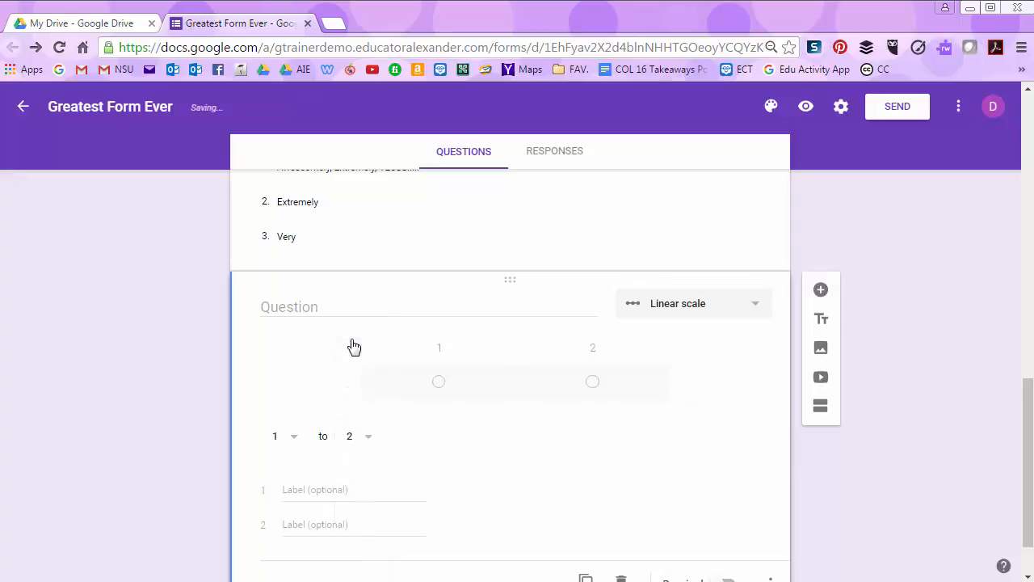
pyautogui.click(377, 436)
pyautogui.moveTo(380, 450); pyautogui.dragTo(388, 554)
pyautogui.click(348, 558)
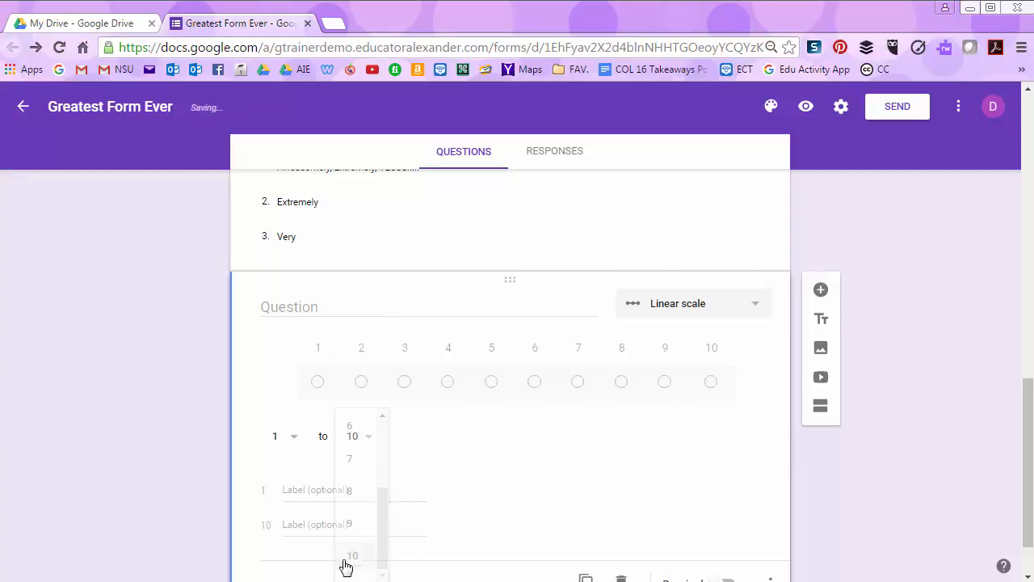
pyautogui.scroll(-1, 1024, 436)
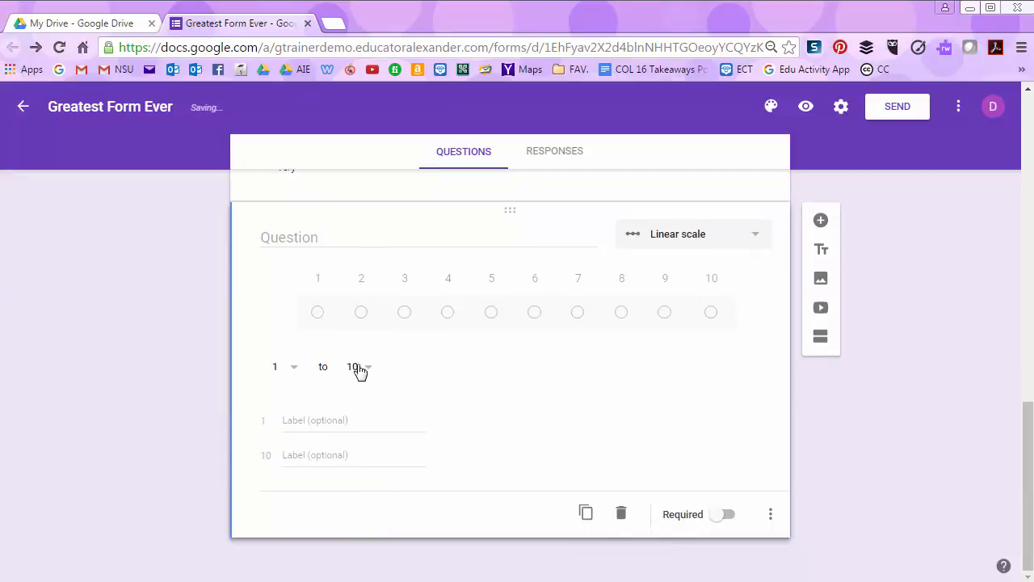
pyautogui.click(368, 372)
pyautogui.click(358, 204)
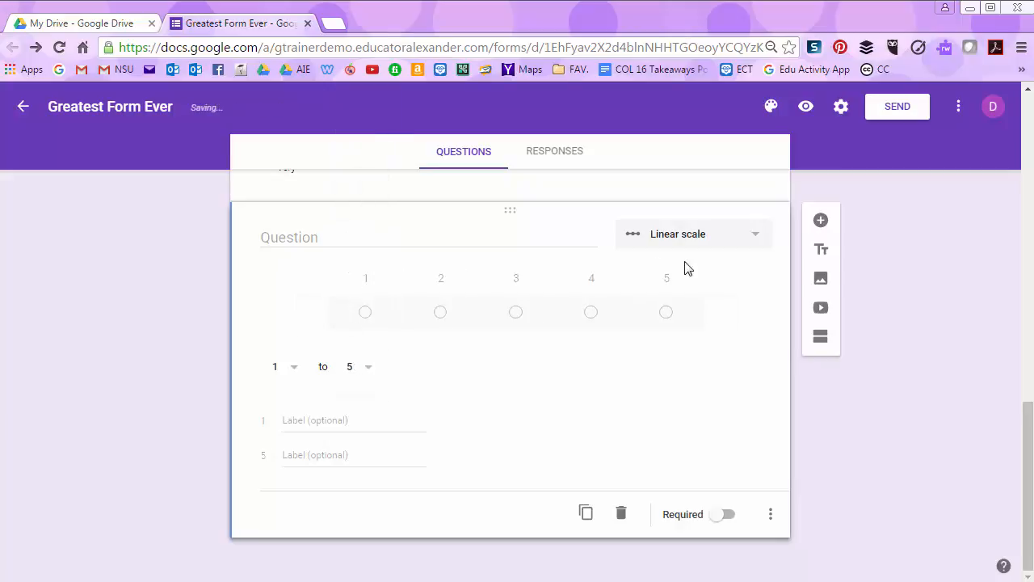
# - Label the scale's 1 as "Good" and 5 as "Bad", and title the question "How are you feeling today?"
pyautogui.click(298, 427)
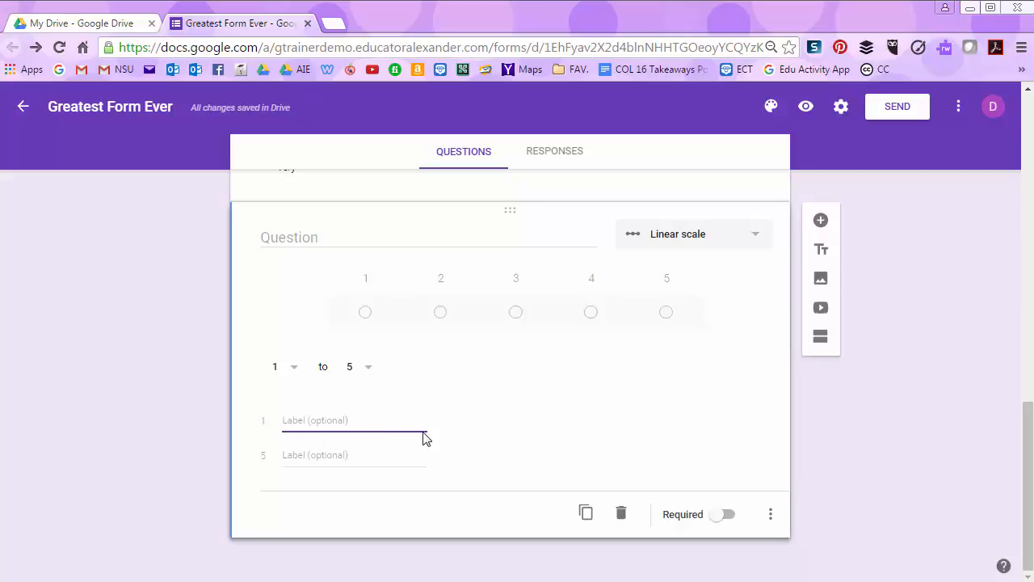
pyautogui.write('Good')
pyautogui.press('Tab')
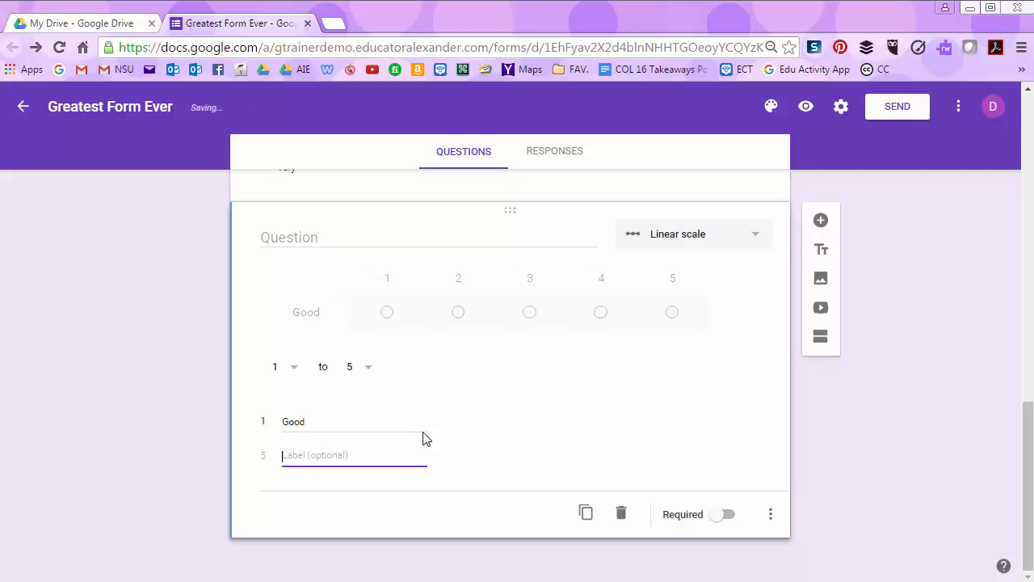
pyautogui.write('Bad')
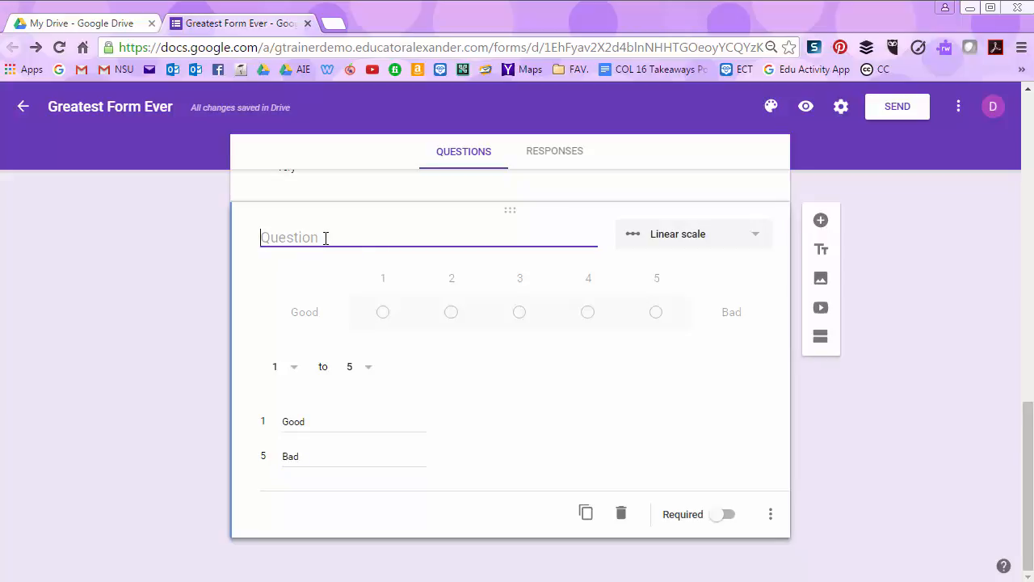
pyautogui.write('How are you feeling ')
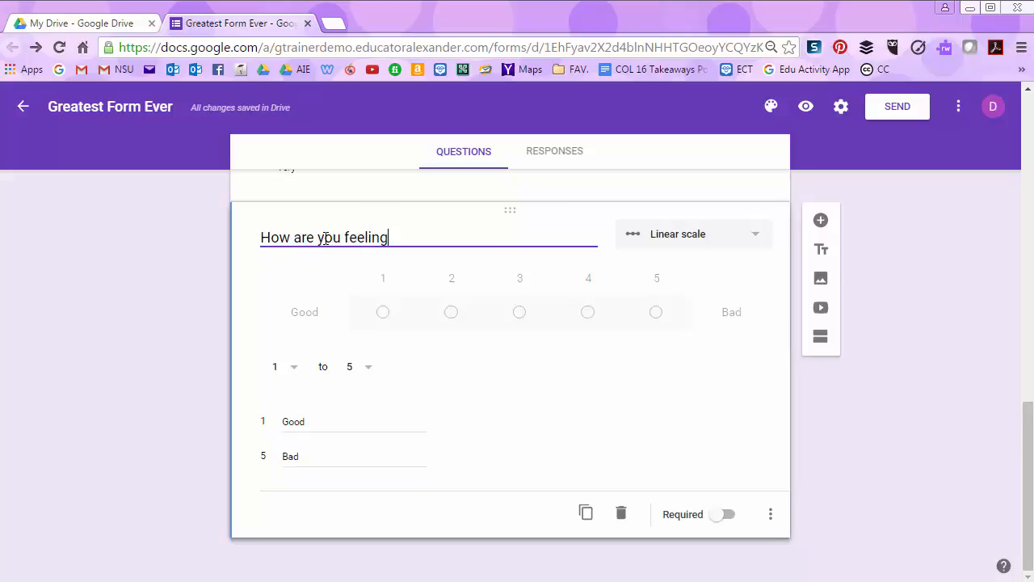
pyautogui.write('today?')
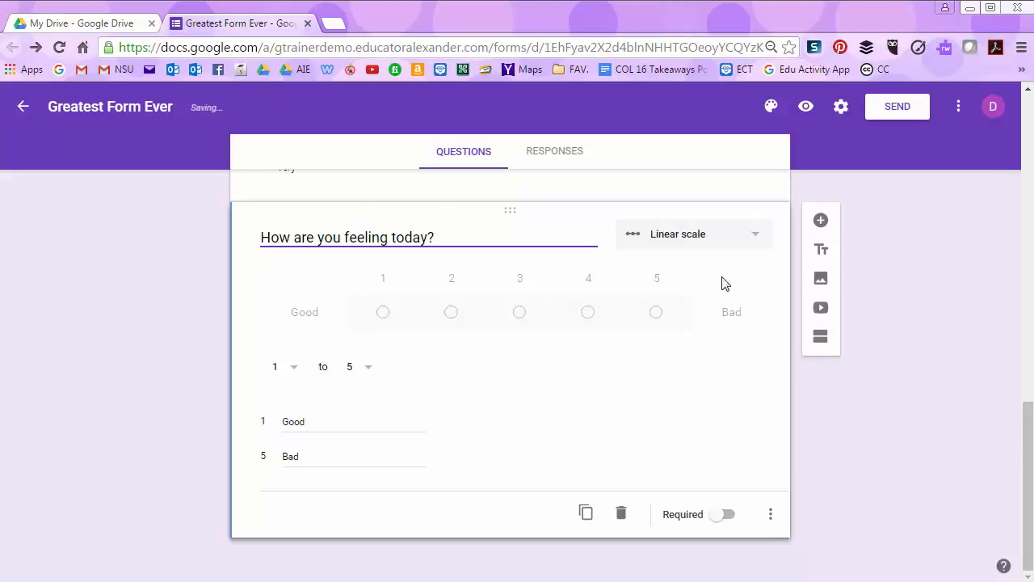
pyautogui.click(772, 517)
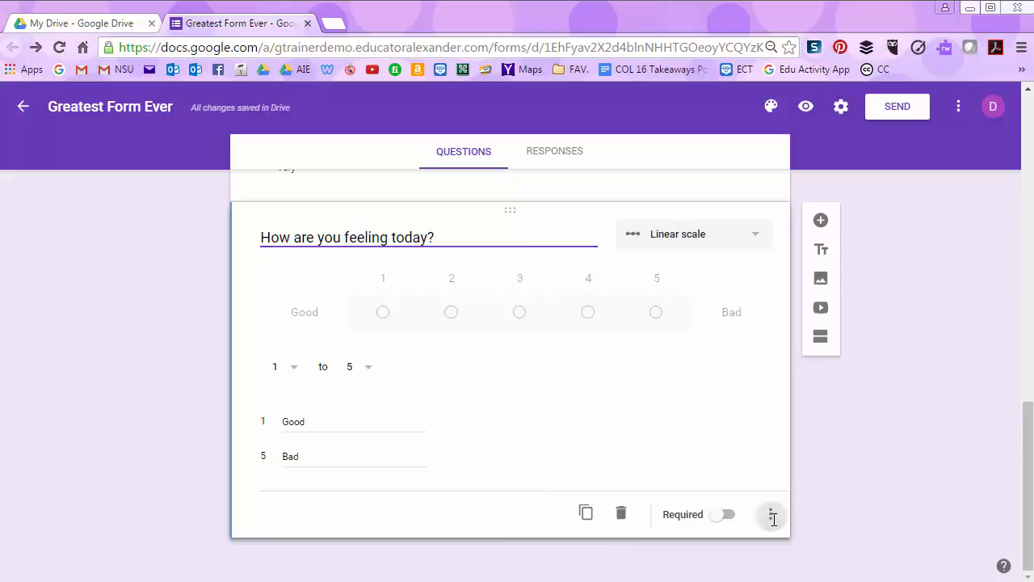
pyautogui.click(735, 457)
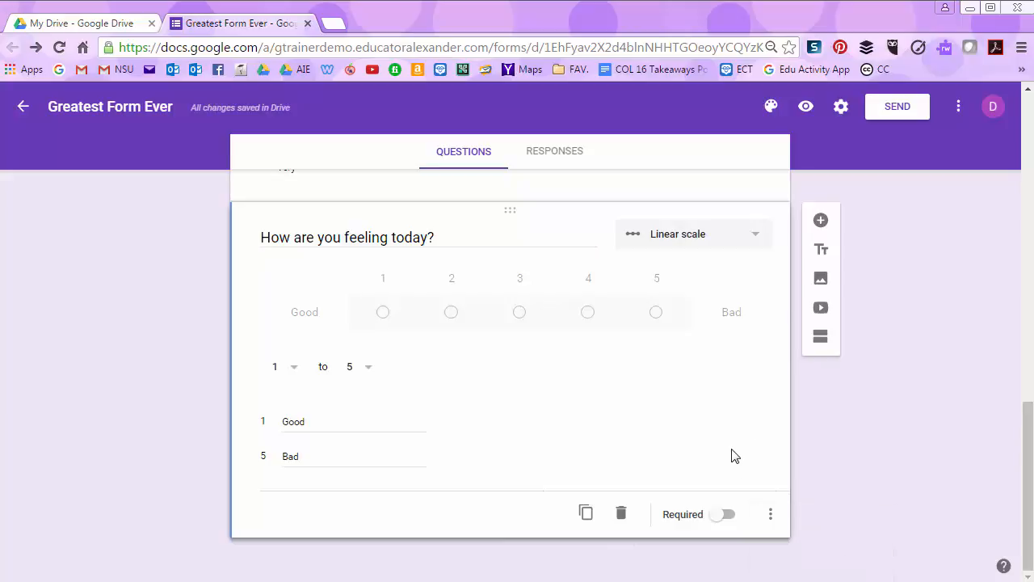
# - Add a multiple choice grid question titled "What is your favorite junk food flavor?" below the linear scale question
pyautogui.click(820, 221)
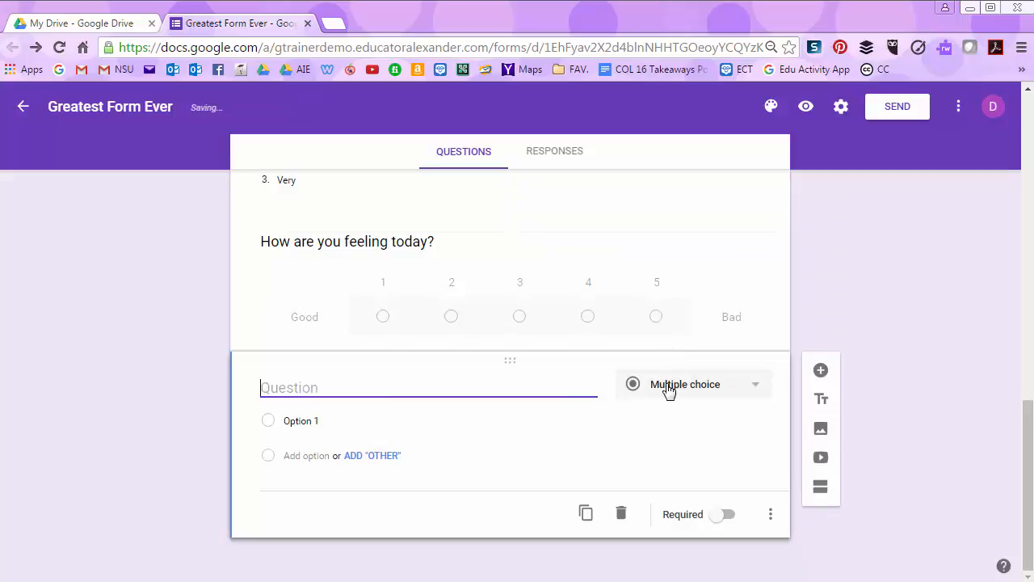
pyautogui.click(669, 389)
pyautogui.click(676, 544)
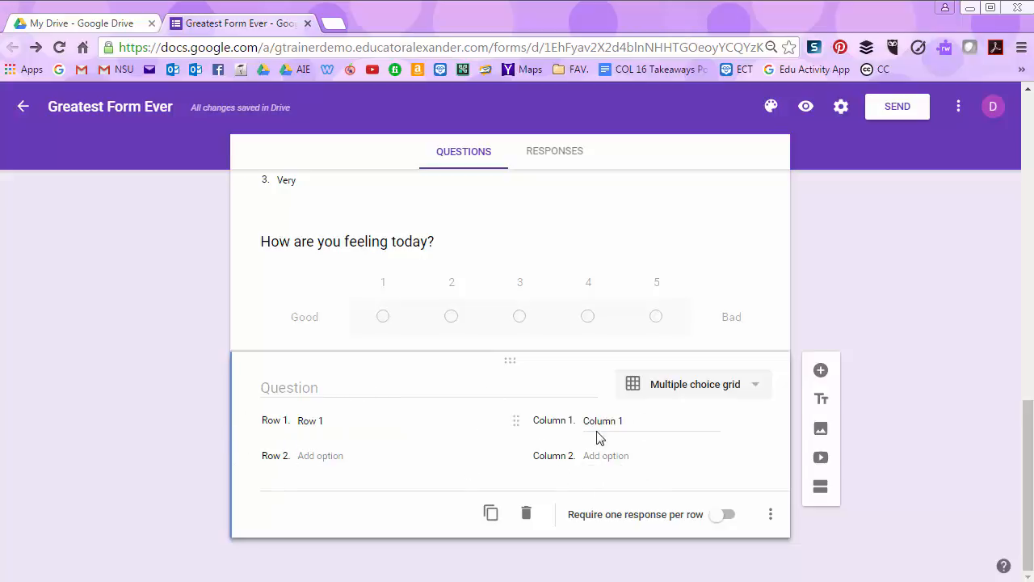
pyautogui.click(288, 386)
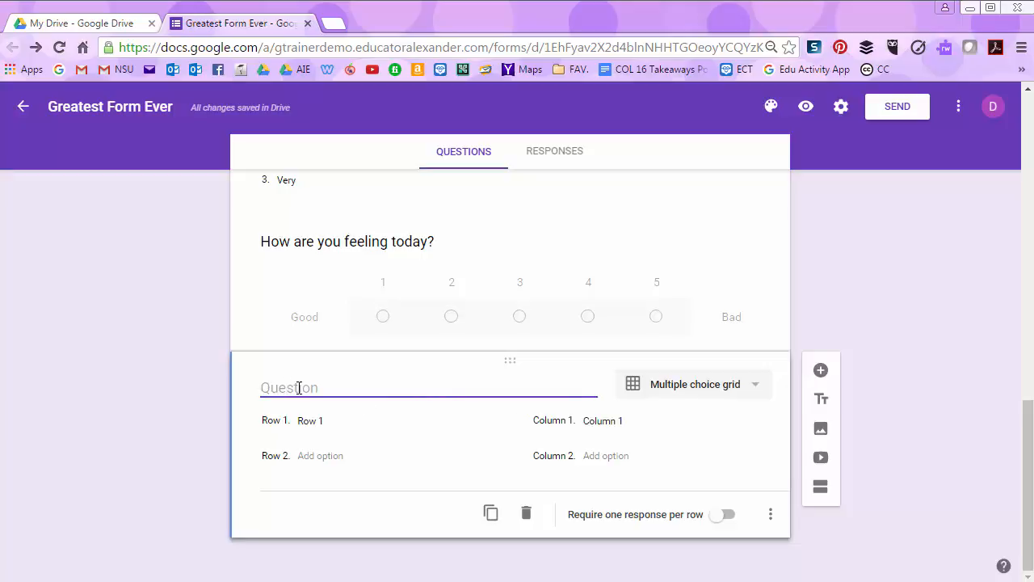
pyautogui.write('What is your favori')
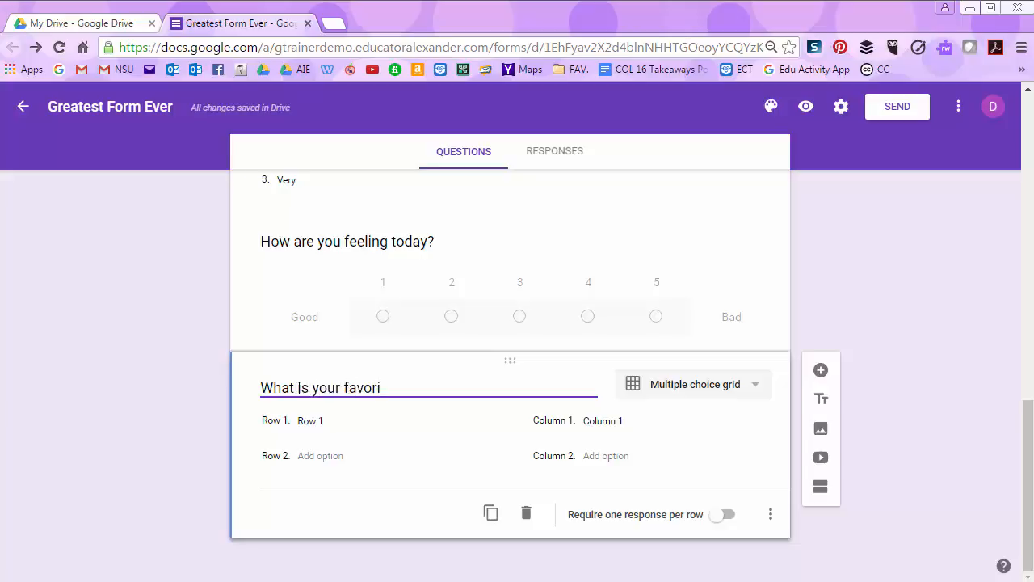
pyautogui.write('te junk food flavor?')
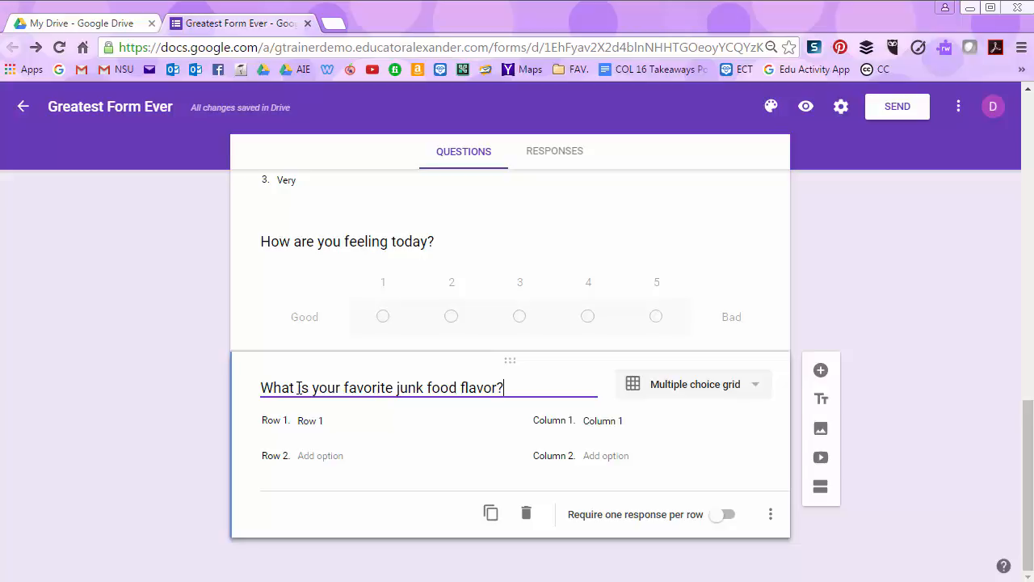
# - Fill in the grid question's rows as "Ice Cream", "Candy" and "Cake"
pyautogui.click(312, 420)
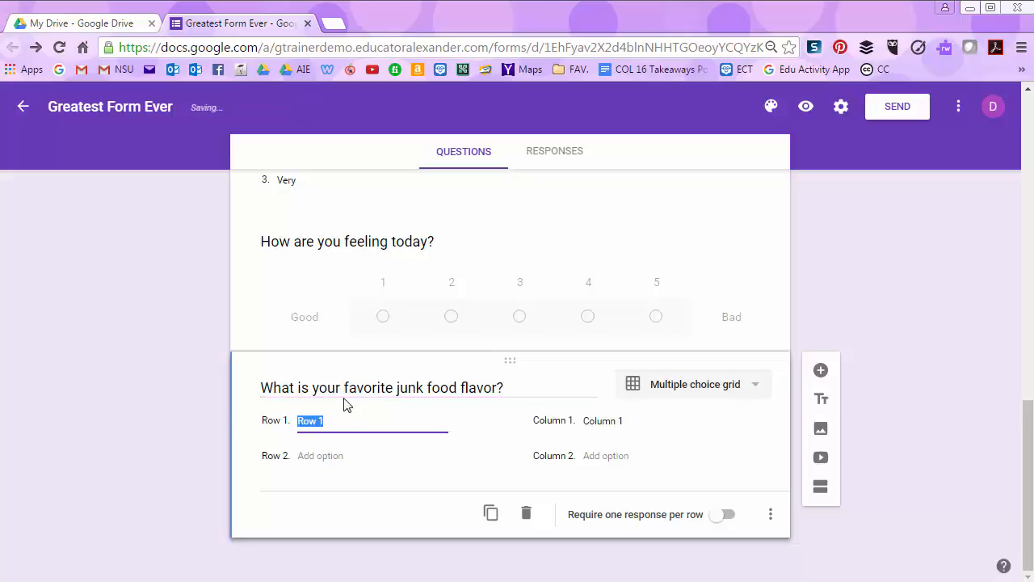
pyautogui.write('Ice')
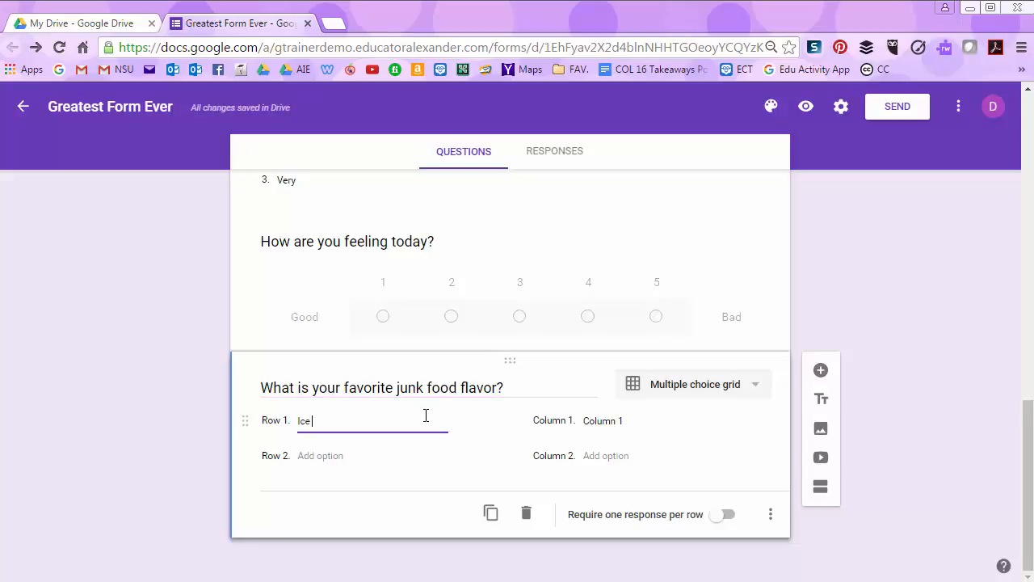
pyautogui.write(' Cream')
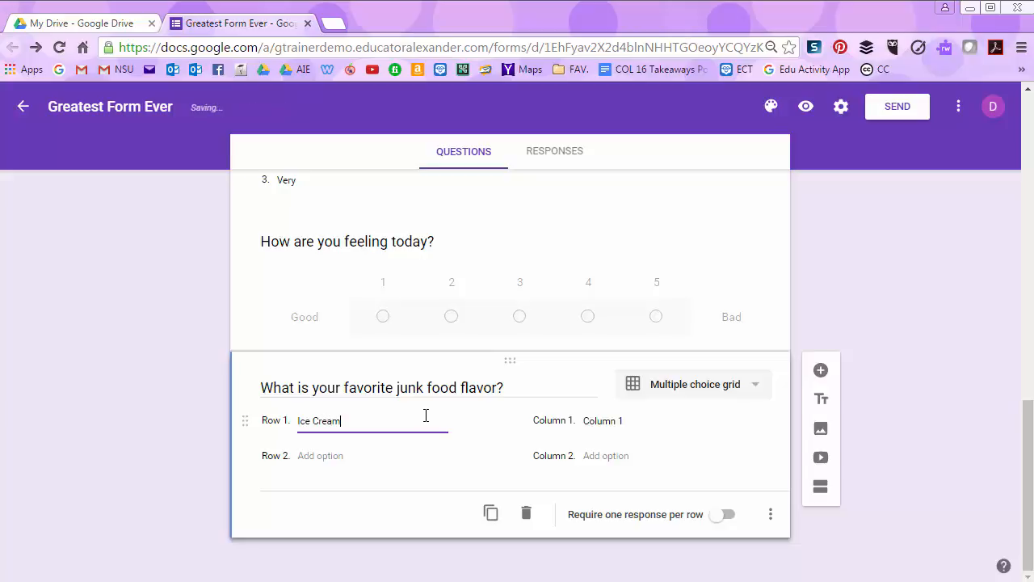
pyautogui.press('Return')
pyautogui.write('Candy')
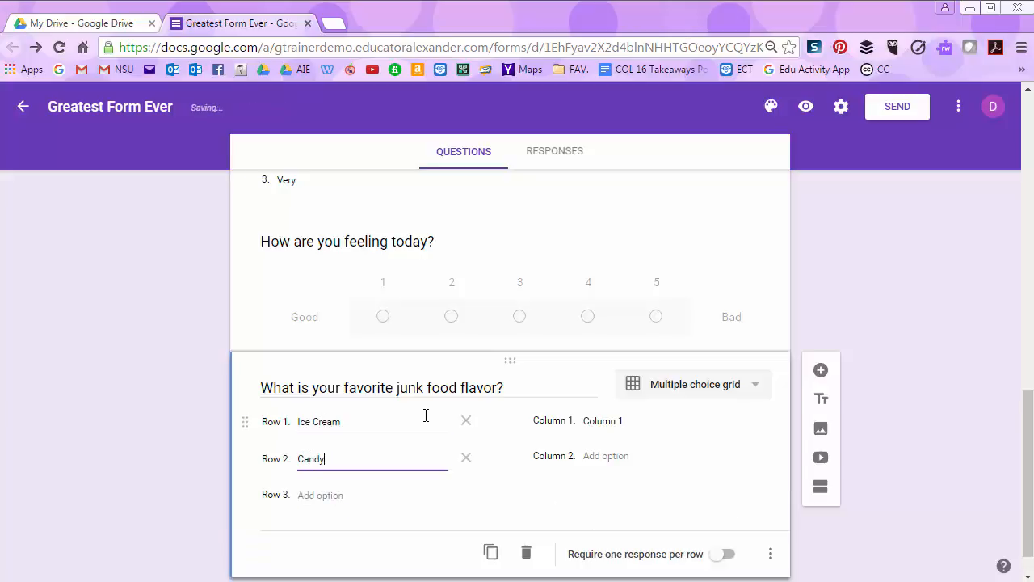
pyautogui.press('Tab')
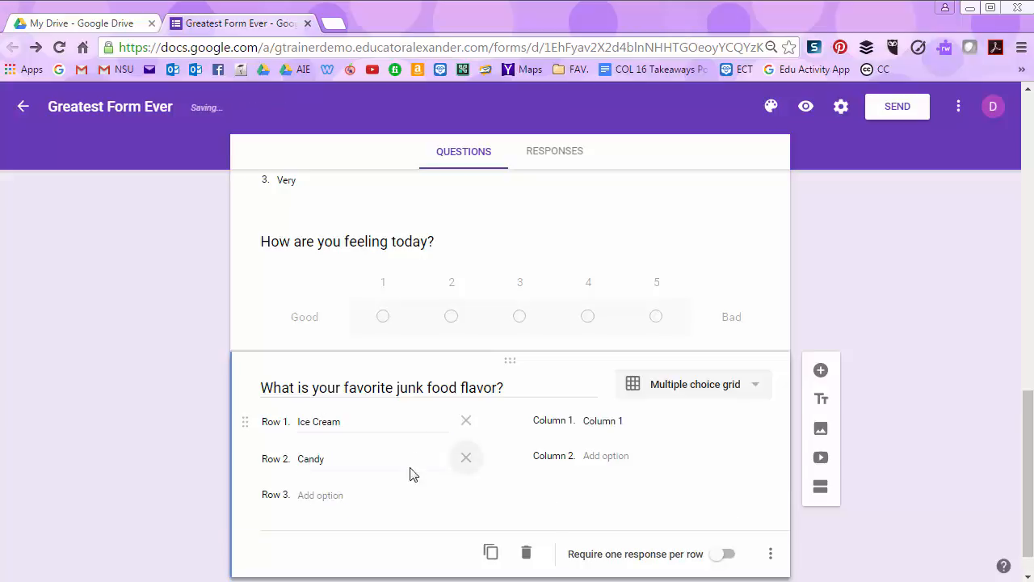
pyautogui.click(332, 500)
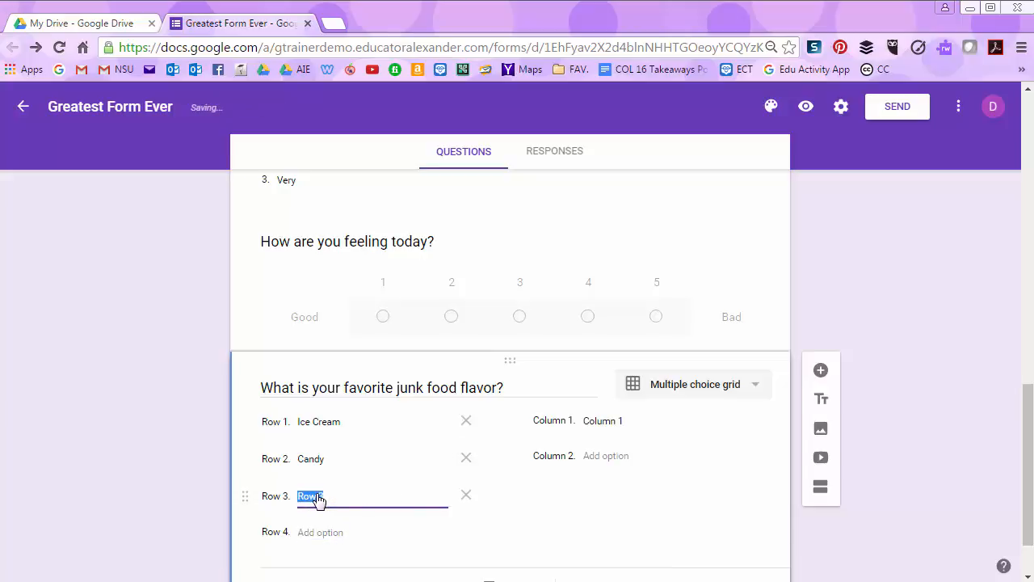
pyautogui.write('Cake')
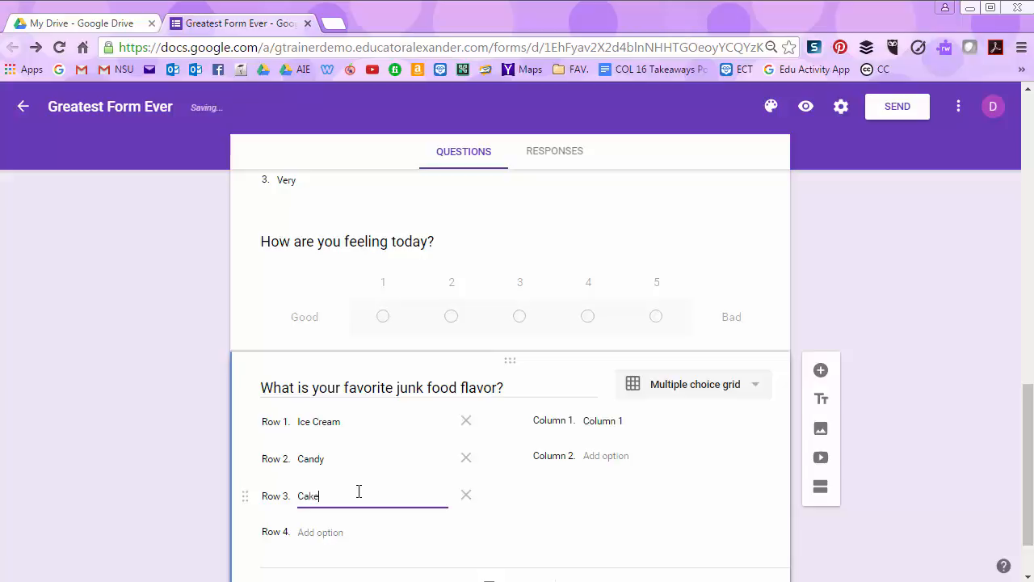
# - Fill in the grid question's columns as "Chocolate", "Vanilla" and "Strawberry"
pyautogui.click(614, 419)
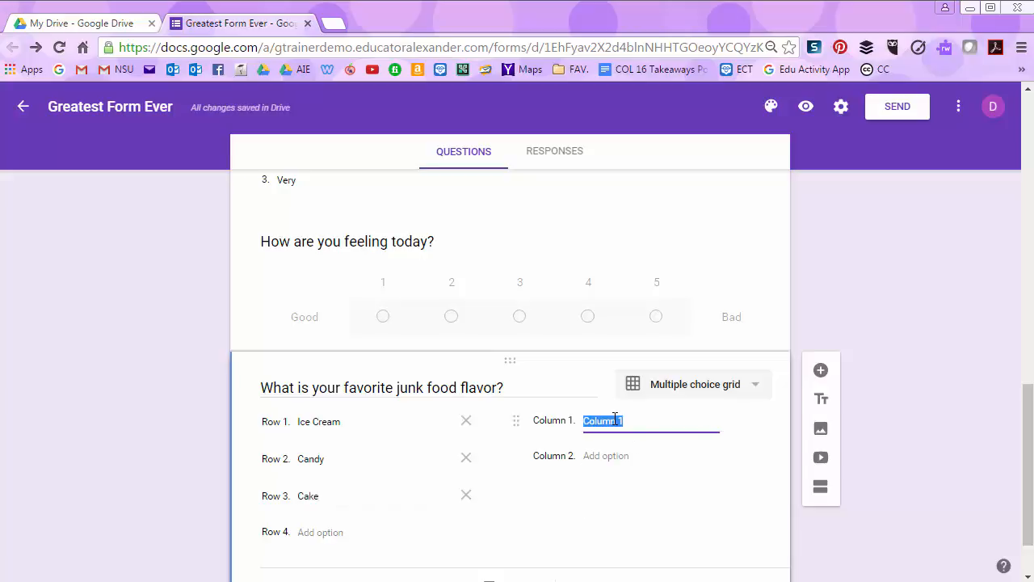
pyautogui.write('Chocolate')
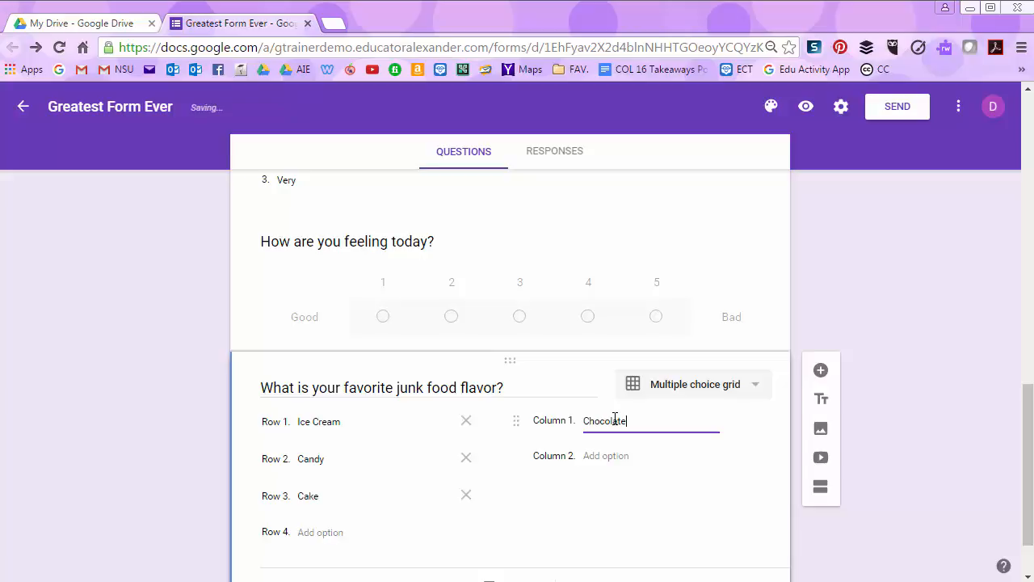
pyautogui.press('Return')
pyautogui.write('Vai')
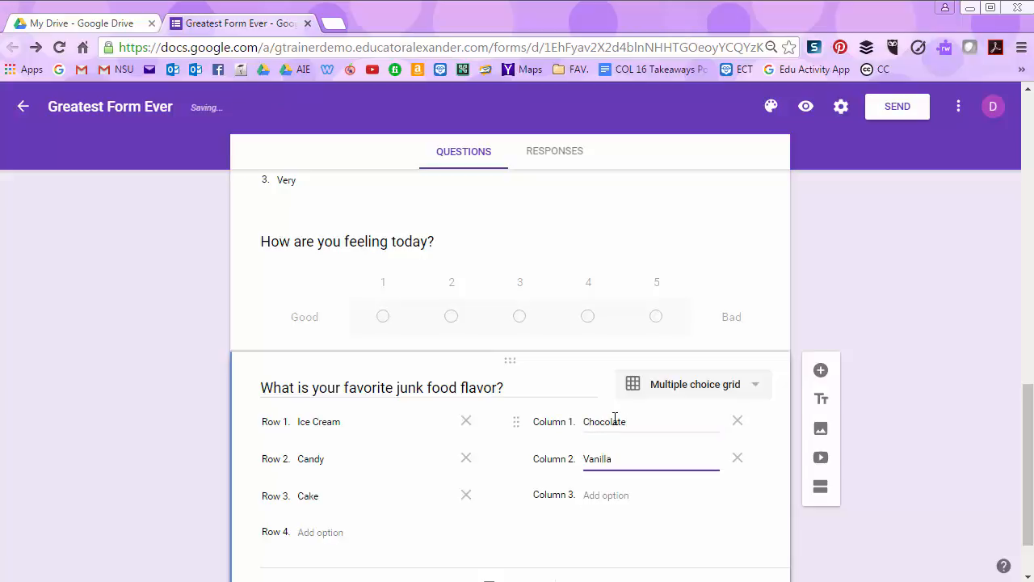
pyautogui.press('Return')
pyautogui.write('Strawberry')
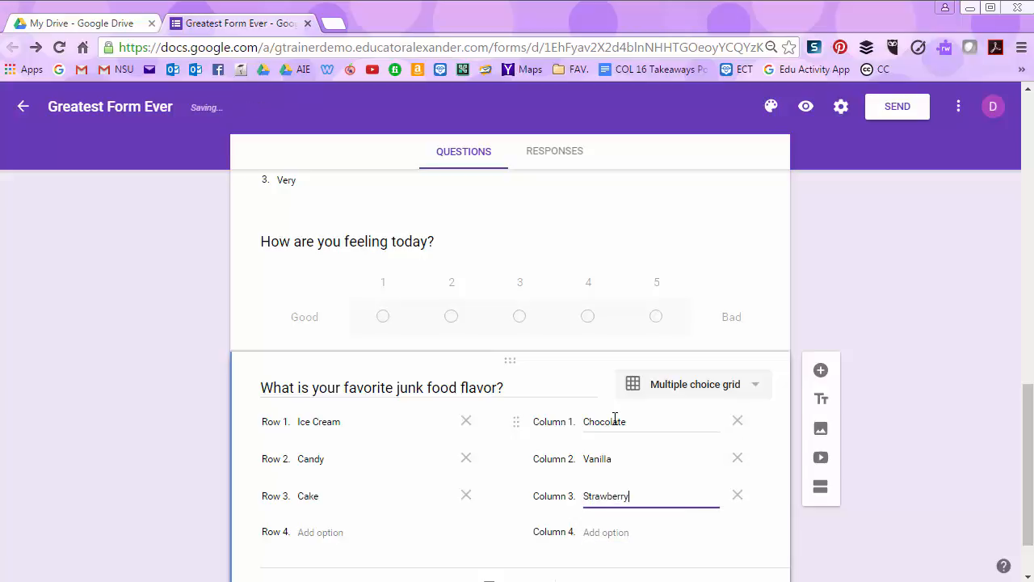
# - Preview the form and view the new linear scale and multiple choice grid questions
pyautogui.scroll(-1, 625, 421)
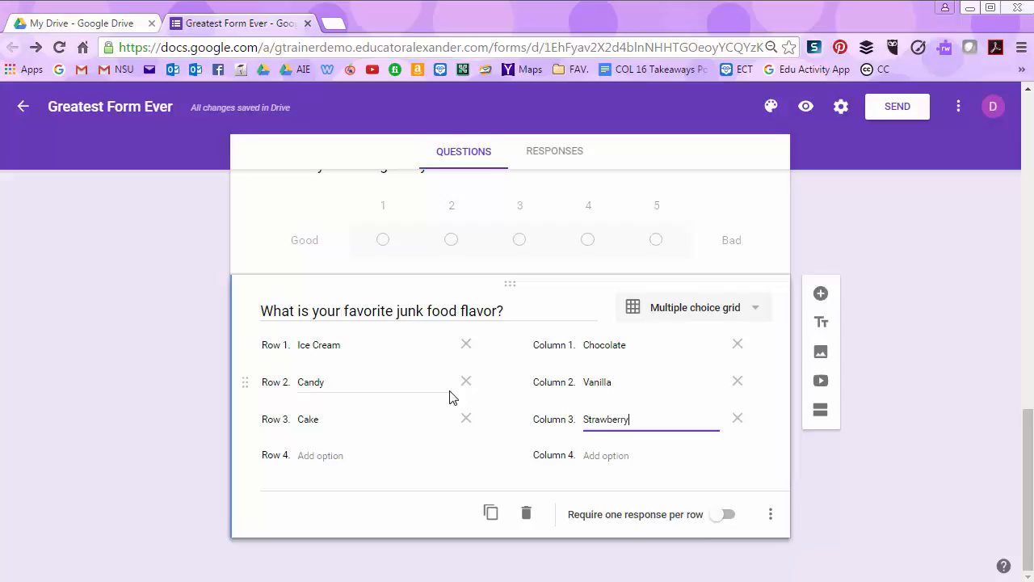
pyautogui.click(807, 107)
pyautogui.scroll(-6, 805, 287)
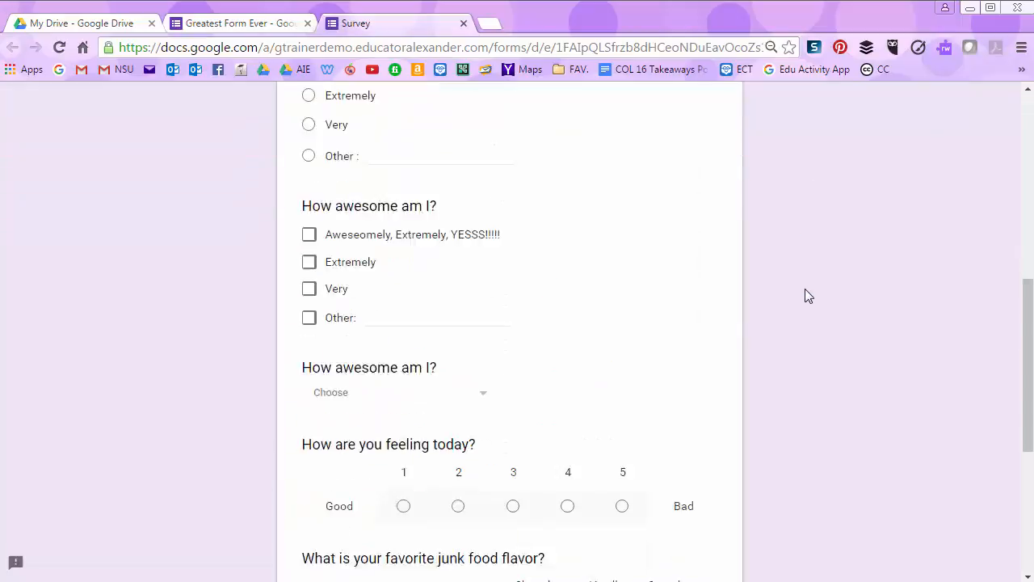
# - Try different ratings on the "How are you feeling today?" linear scale in the preview, ending with 5 selected
pyautogui.scroll(-4, 805, 292)
pyautogui.scroll(1, 805, 293)
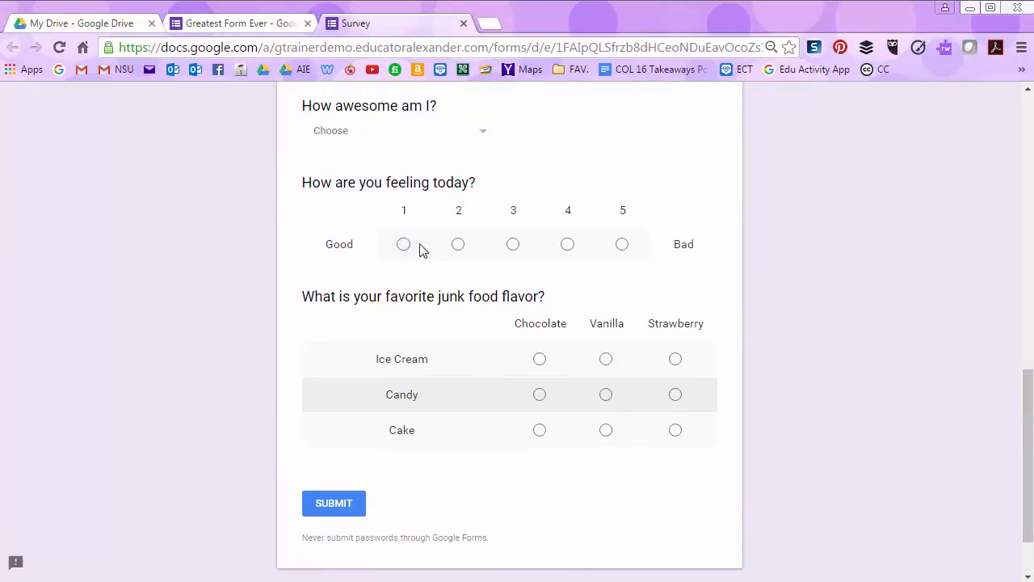
pyautogui.click(404, 244)
pyautogui.click(458, 244)
pyautogui.click(513, 245)
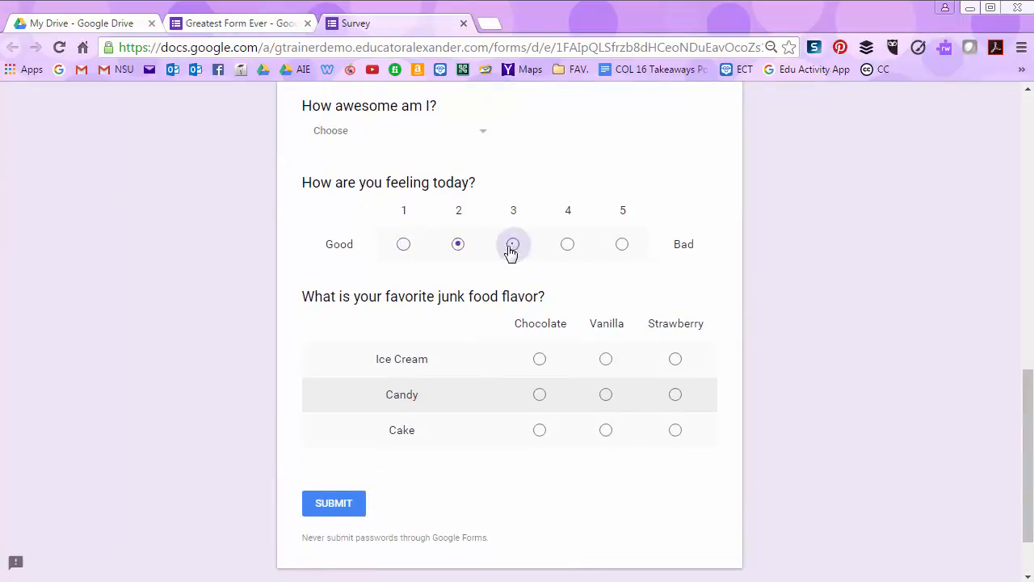
pyautogui.click(458, 243)
pyautogui.click(512, 244)
pyautogui.click(567, 244)
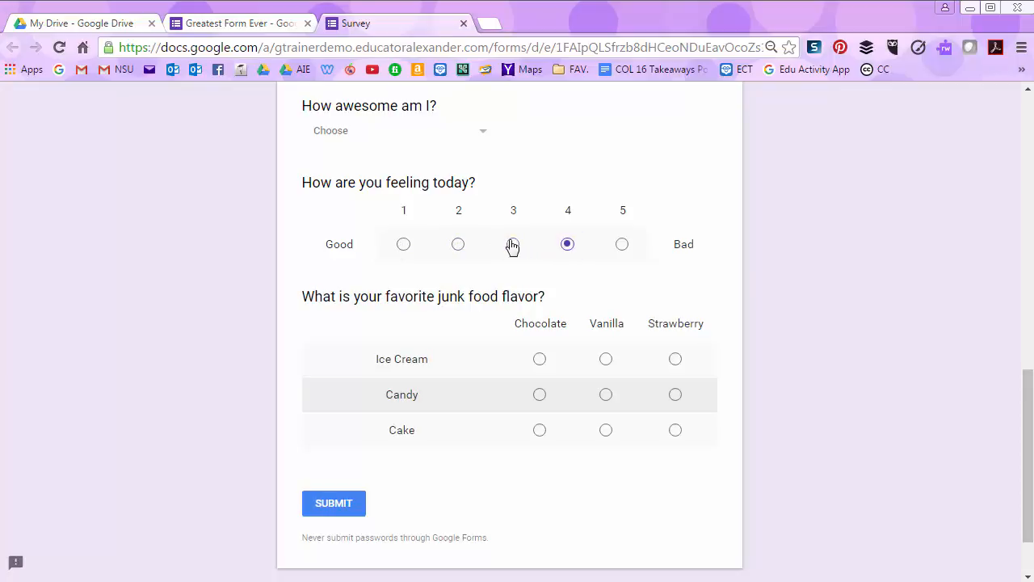
pyautogui.click(513, 246)
pyautogui.click(622, 244)
# - Try the flavor grid with Chocolate for Ice Cream, Vanilla for Candy and Strawberry for Cake, and close the preview without submitting
pyautogui.scroll(-1, 615, 331)
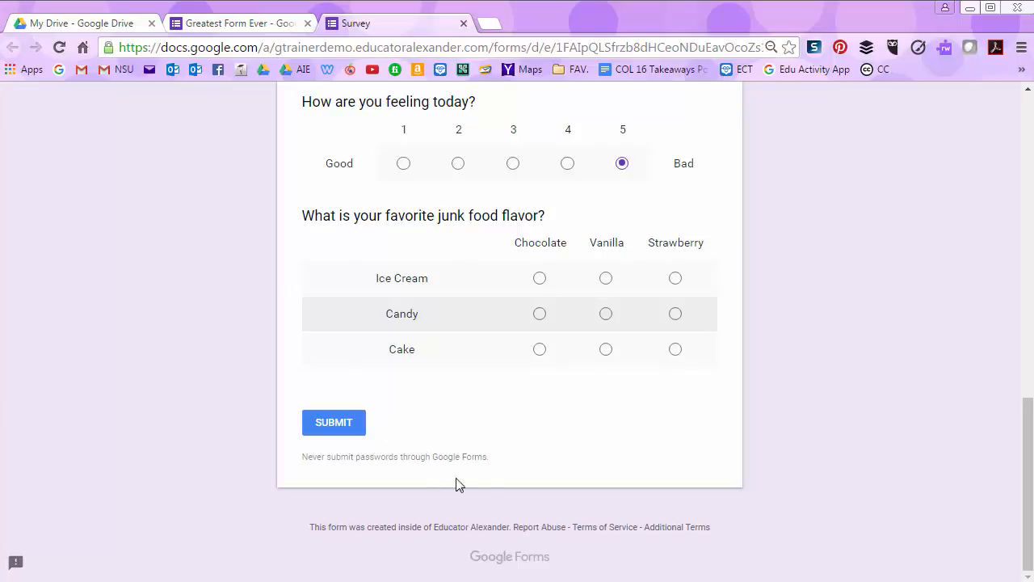
pyautogui.click(540, 278)
pyautogui.click(606, 313)
pyautogui.click(604, 352)
pyautogui.click(538, 352)
pyautogui.click(676, 350)
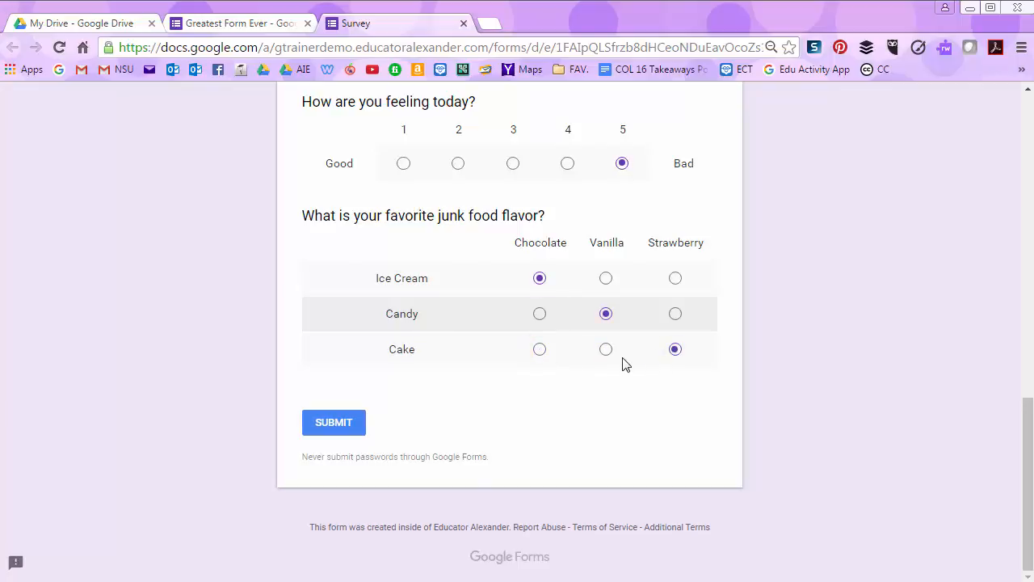
pyautogui.click(675, 351)
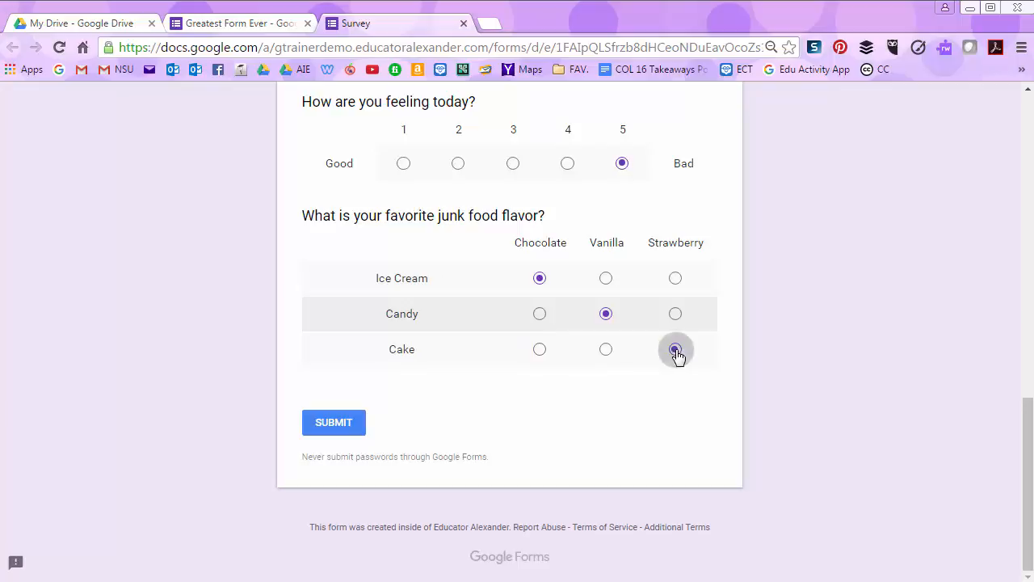
pyautogui.click(607, 317)
pyautogui.click(673, 317)
pyautogui.click(605, 321)
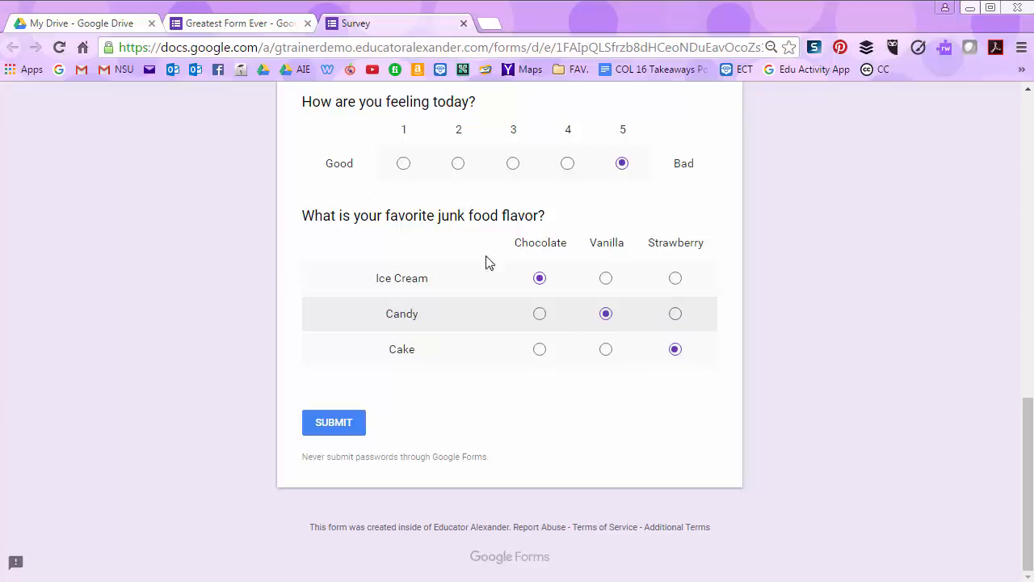
pyautogui.click(463, 23)
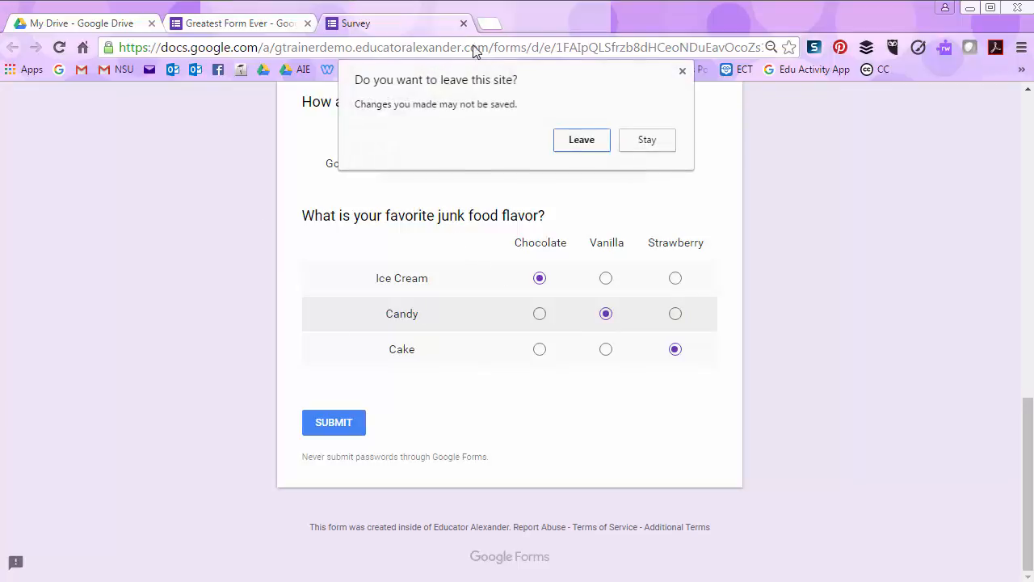
pyautogui.click(572, 139)
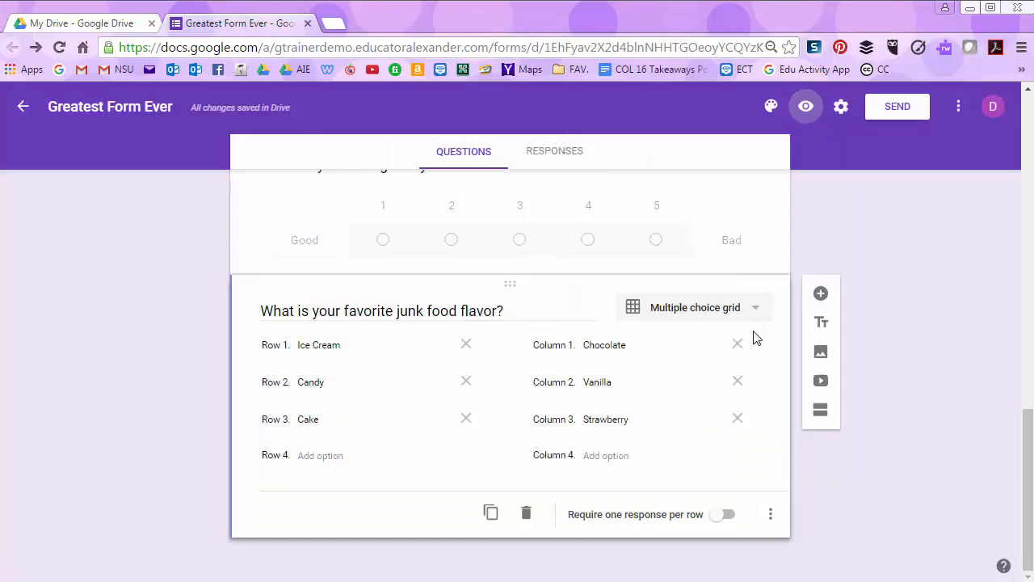
# - Add a Date question titled "What date would you like to meet?" below the junk food flavor grid
pyautogui.click(820, 294)
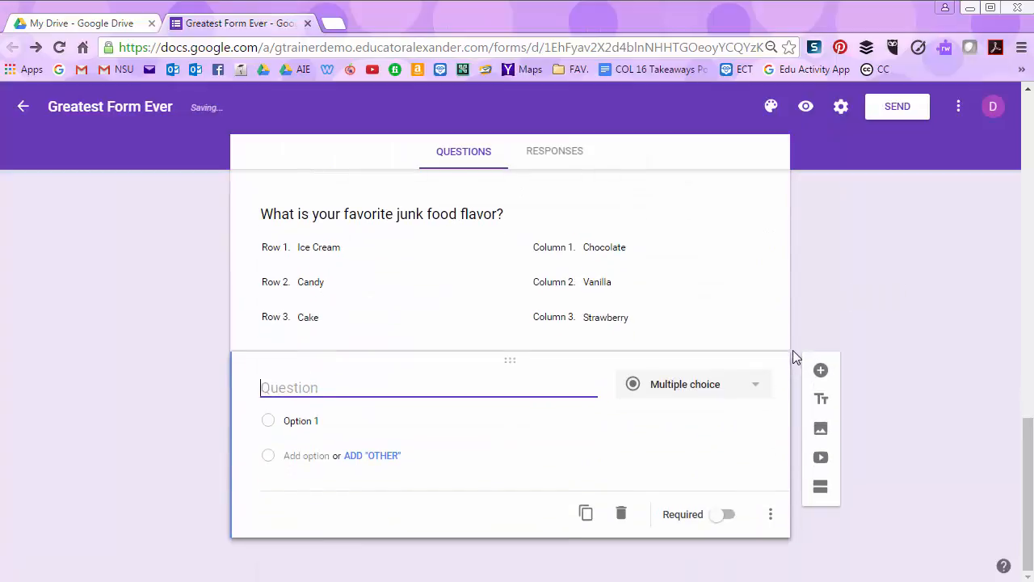
pyautogui.click(760, 384)
pyautogui.scroll(-2, 764, 386)
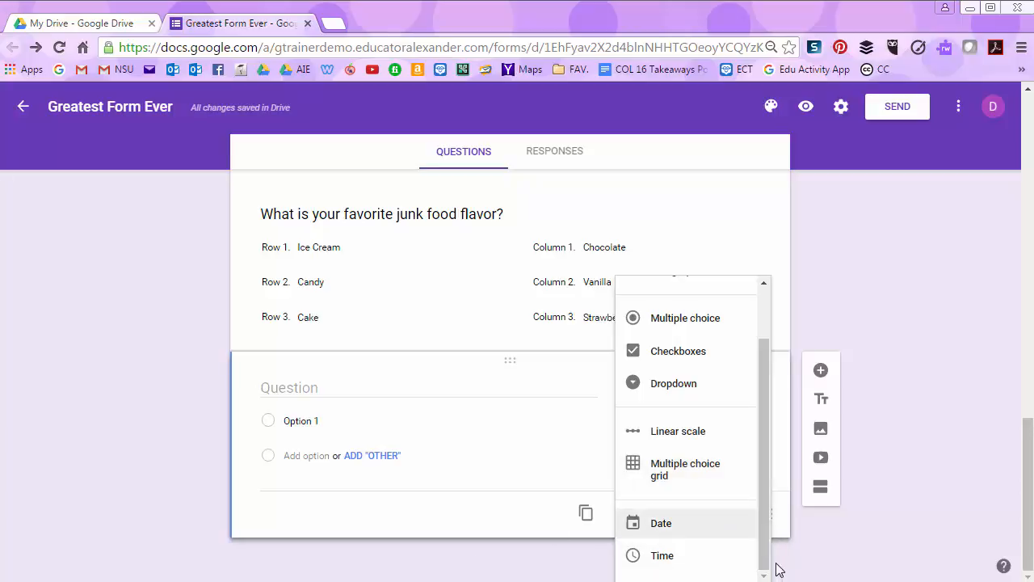
pyautogui.click(664, 529)
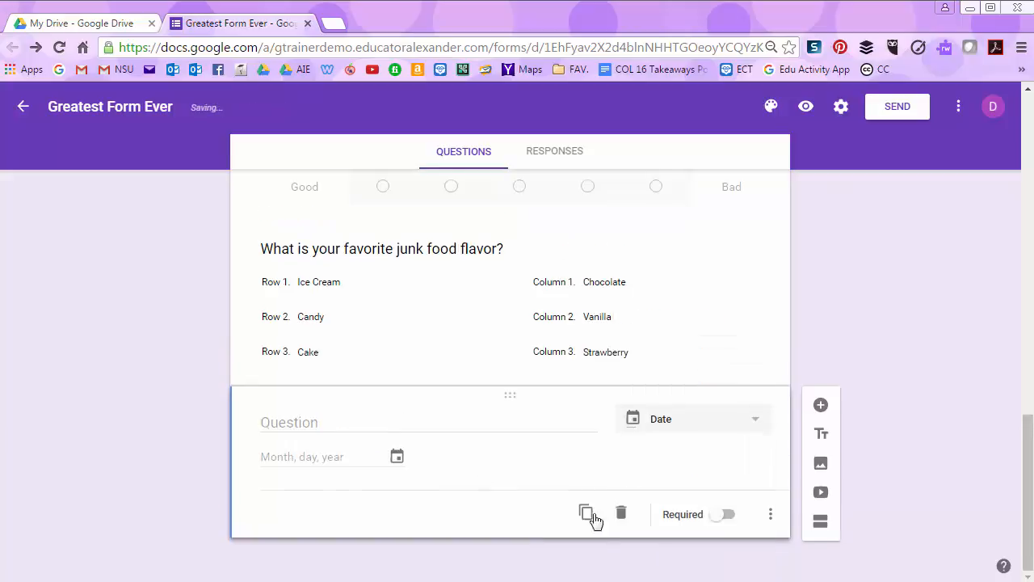
pyautogui.click(357, 422)
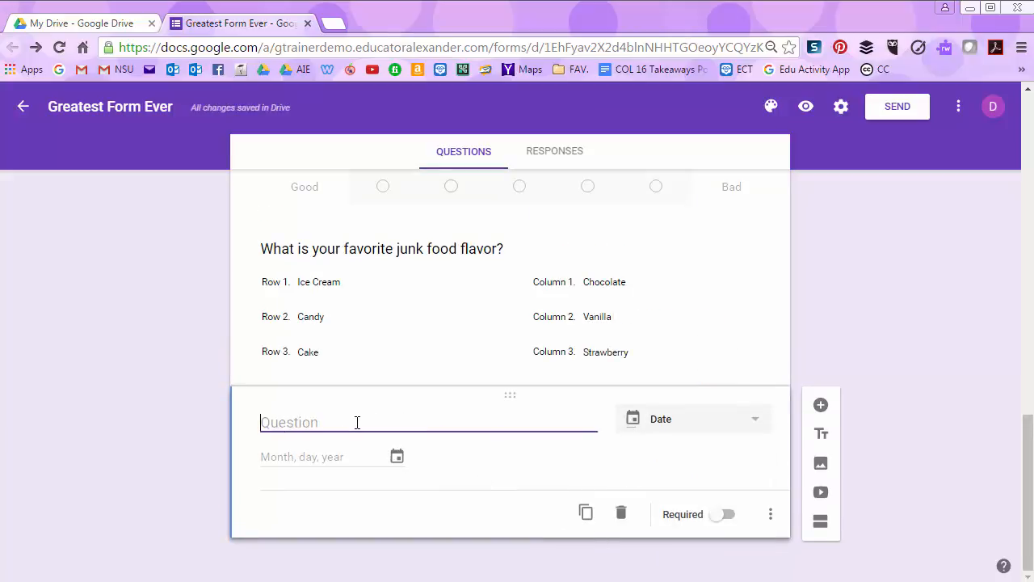
pyautogui.write('What date ')
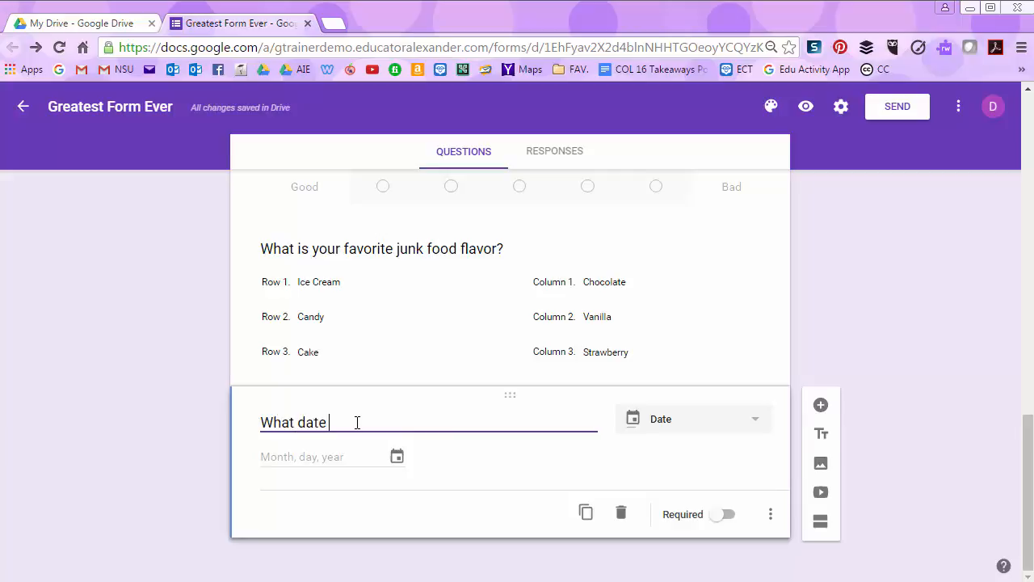
pyautogui.write('would you l')
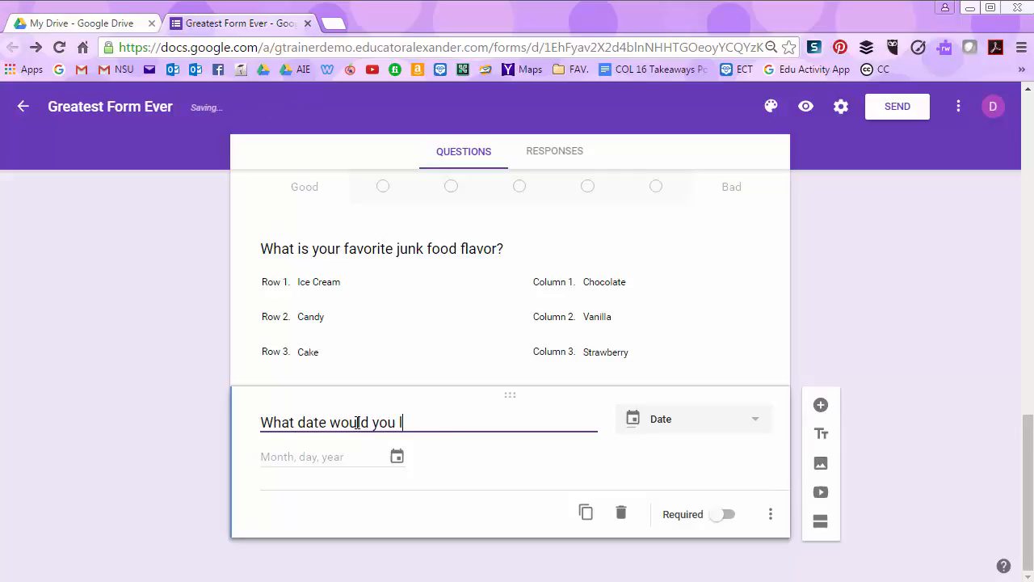
pyautogui.write('ike to meet')
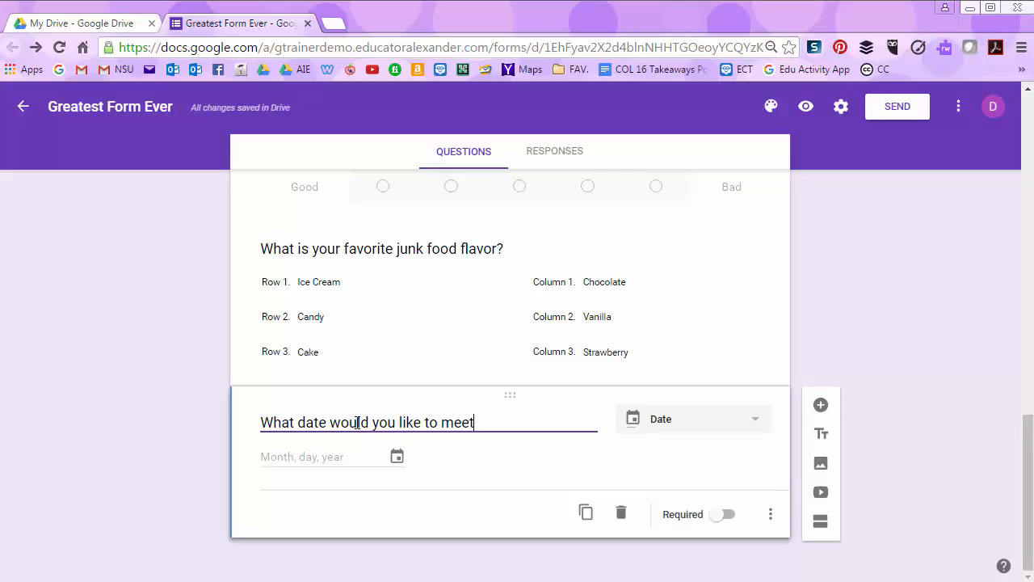
pyautogui.write('?')
# - Exclude the year from the meeting date question, and include it again
pyautogui.click(771, 514)
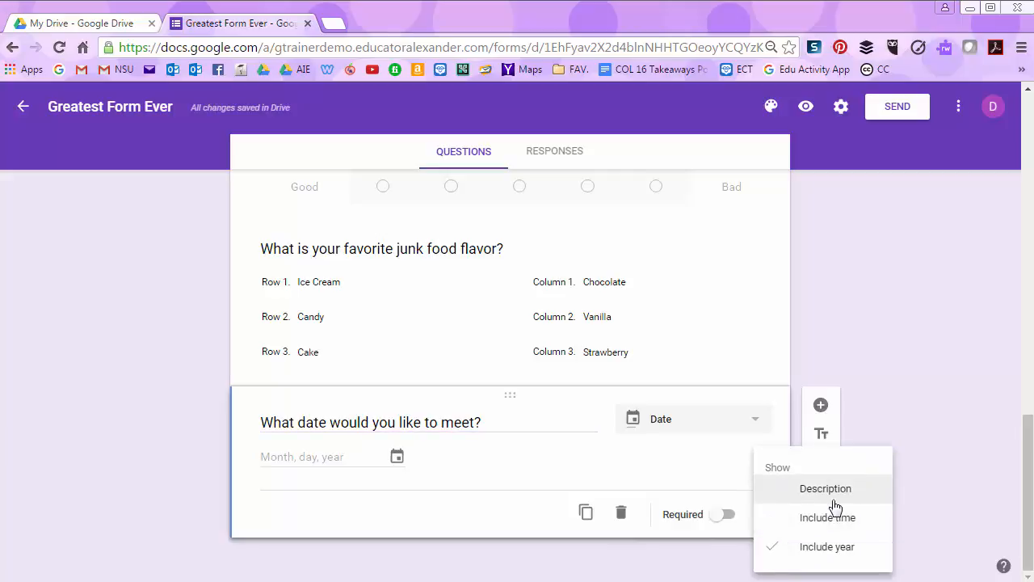
pyautogui.click(831, 547)
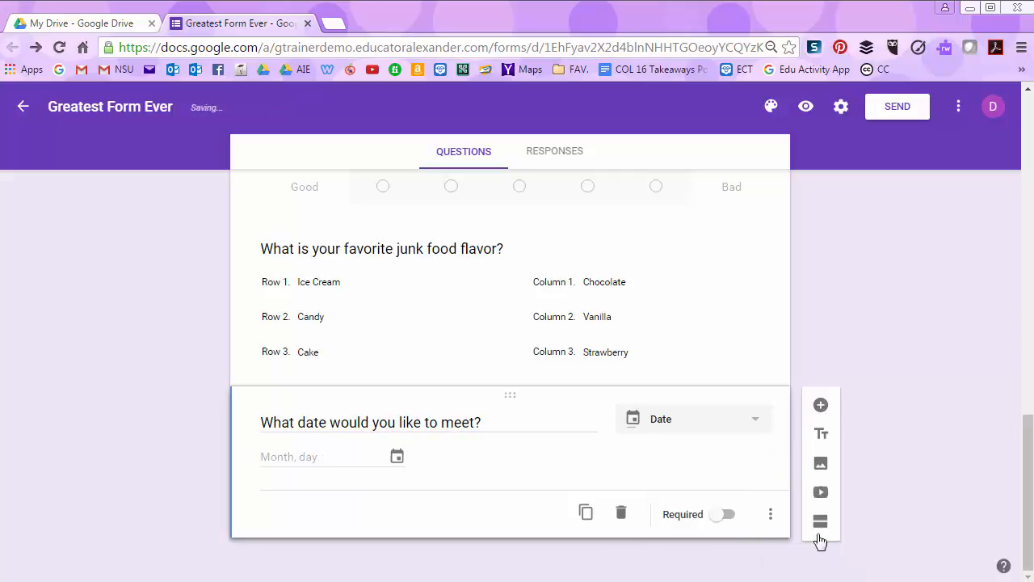
pyautogui.click(767, 515)
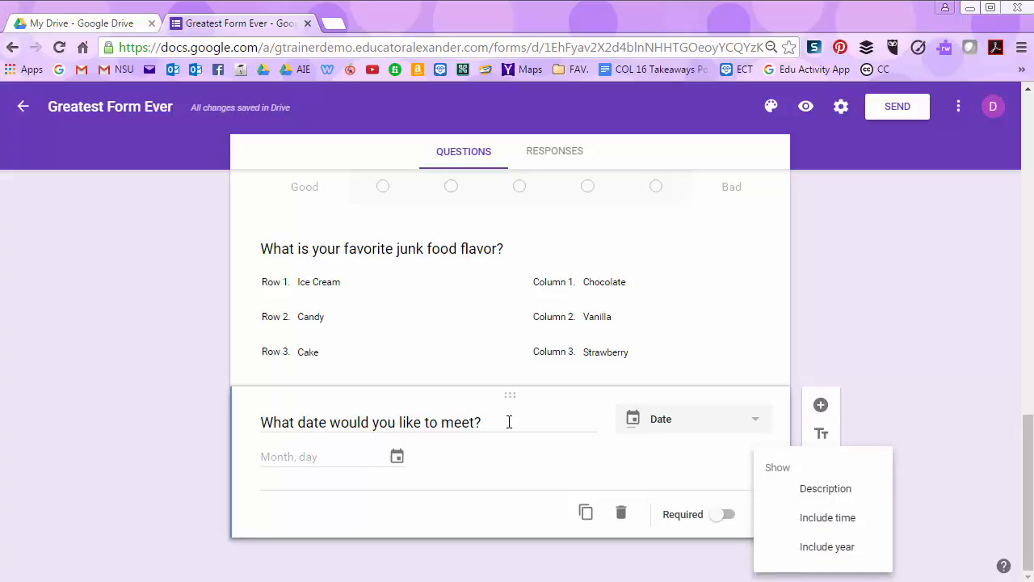
pyautogui.click(817, 554)
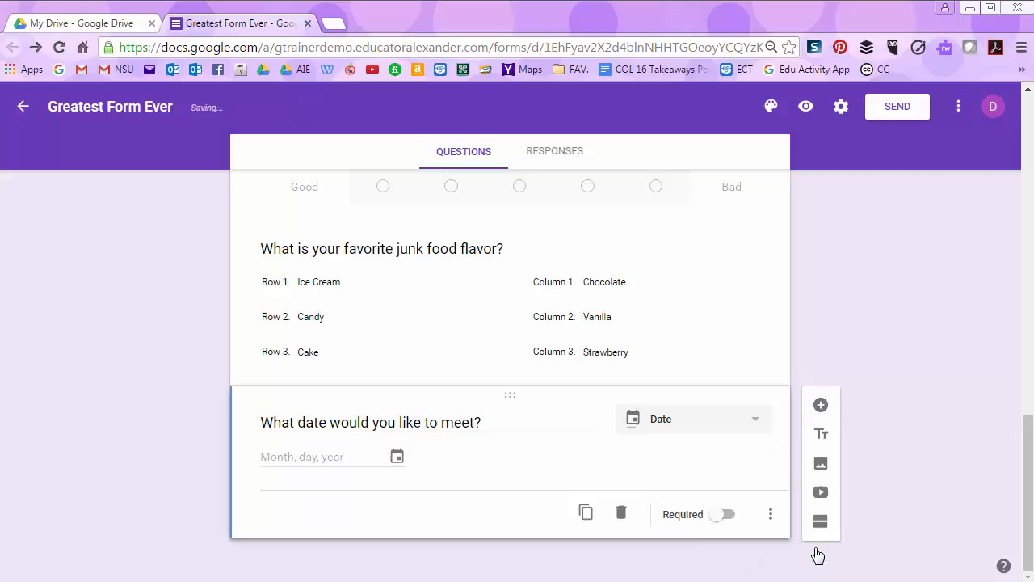
# - Include a time field in the meeting date question, and remove it again
pyautogui.click(769, 517)
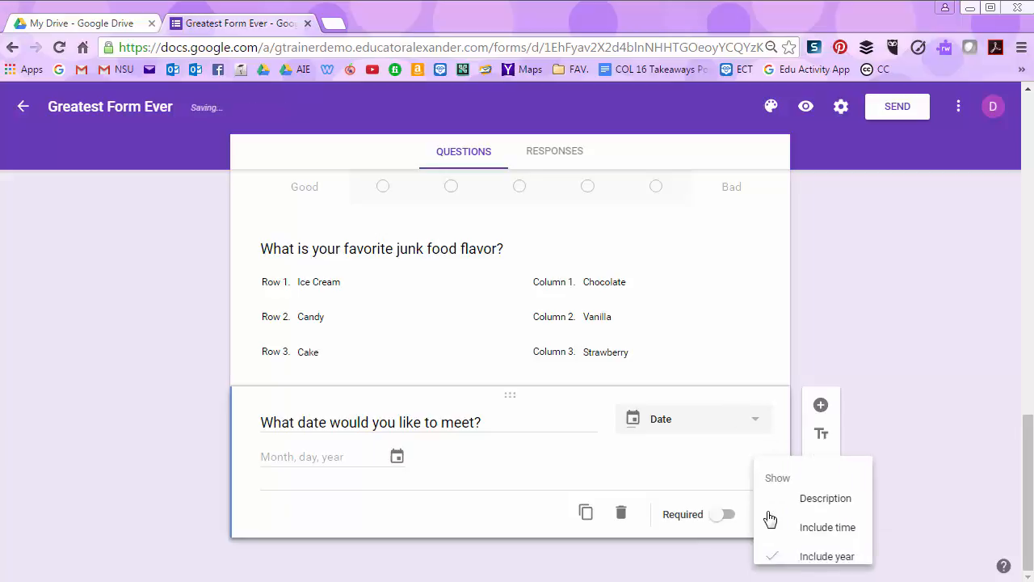
pyautogui.click(835, 525)
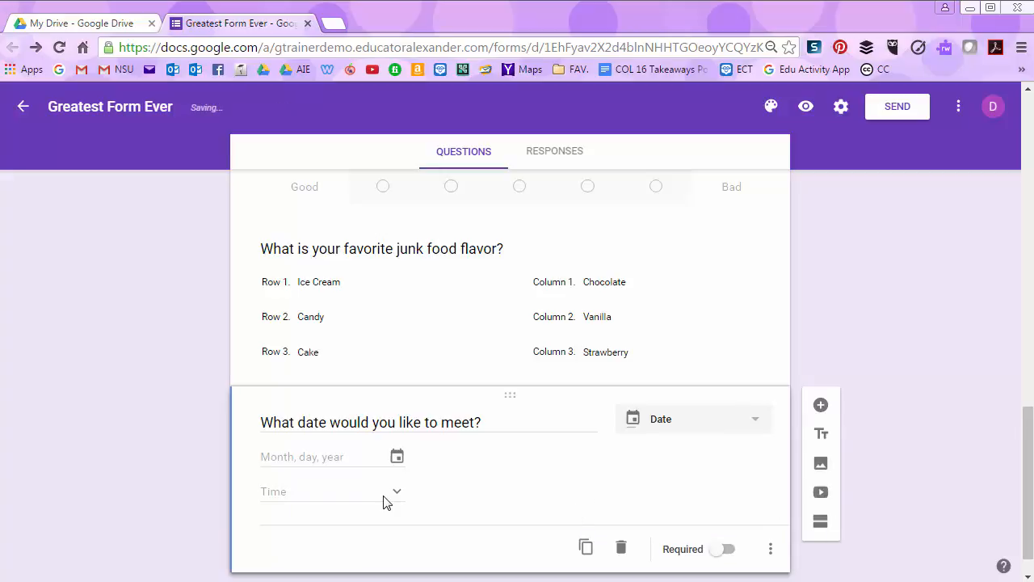
pyautogui.scroll(-1, 629, 501)
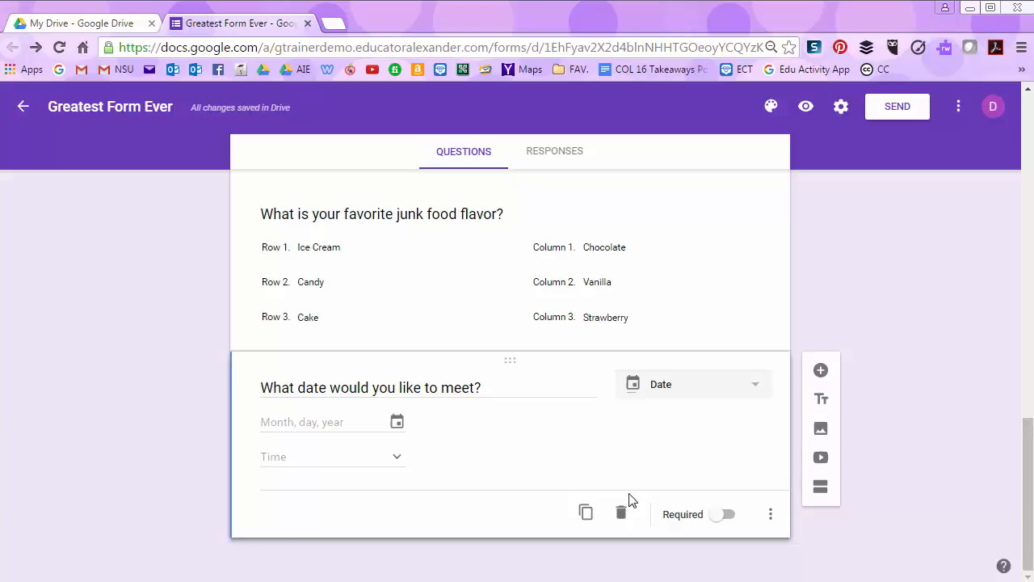
pyautogui.click(771, 514)
pyautogui.click(818, 523)
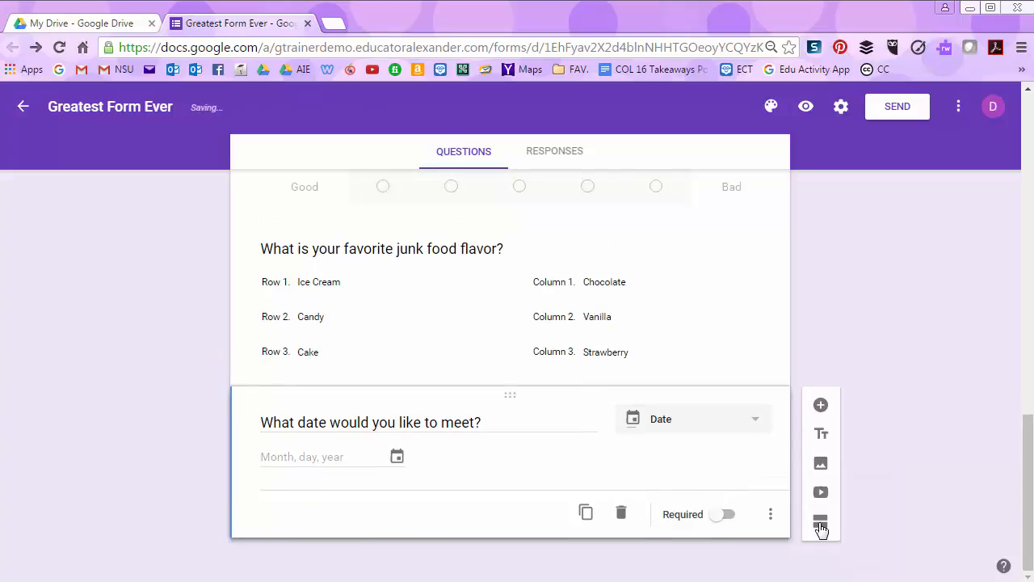
# - Add an untitled Time question below the meeting date question
pyautogui.click(820, 406)
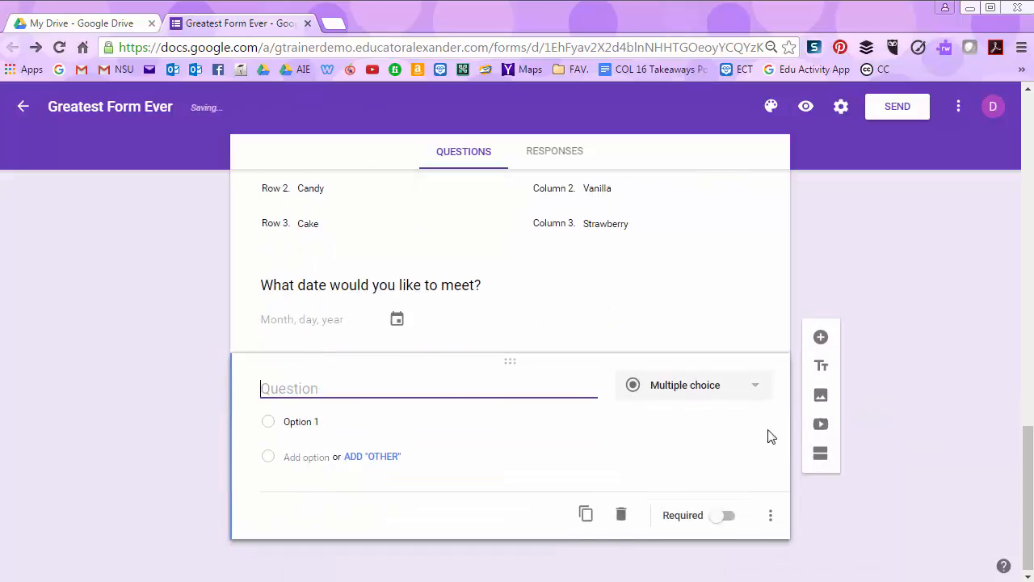
pyautogui.click(662, 385)
pyautogui.scroll(-2, 711, 525)
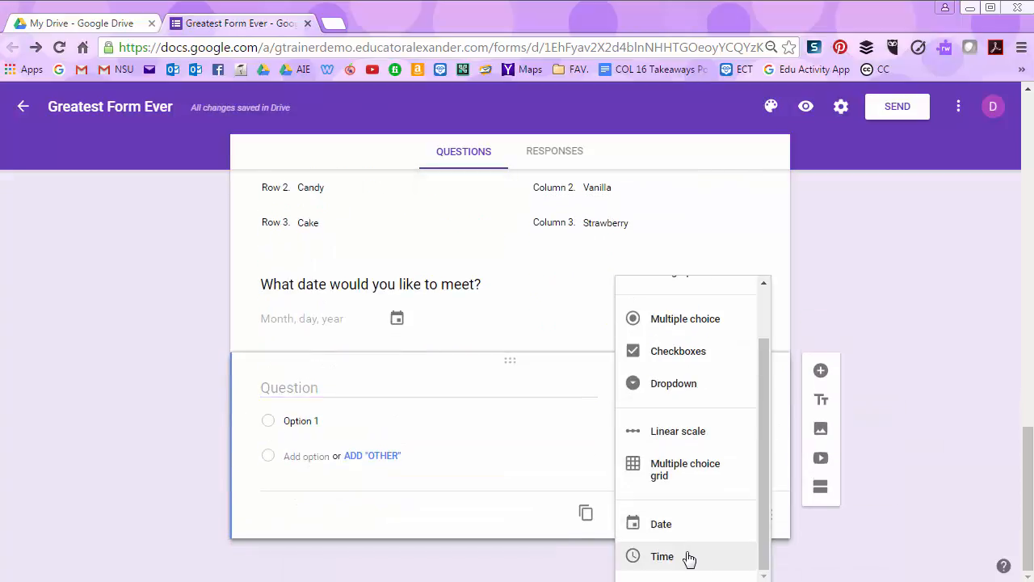
pyautogui.click(688, 557)
# - Switch the Time question's answer type between Duration and Time, ending on Time
pyautogui.click(773, 523)
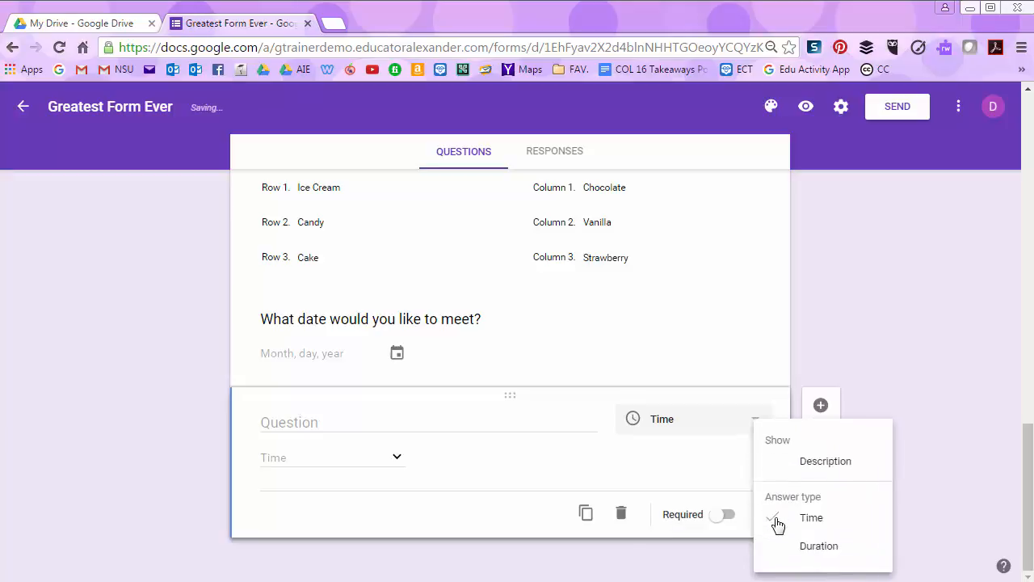
pyautogui.click(820, 545)
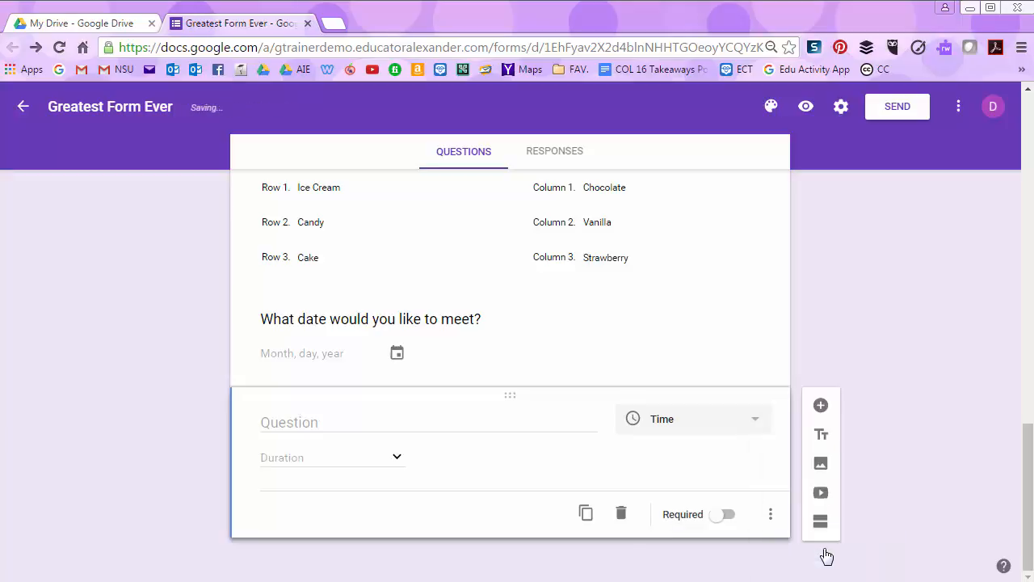
pyautogui.click(772, 524)
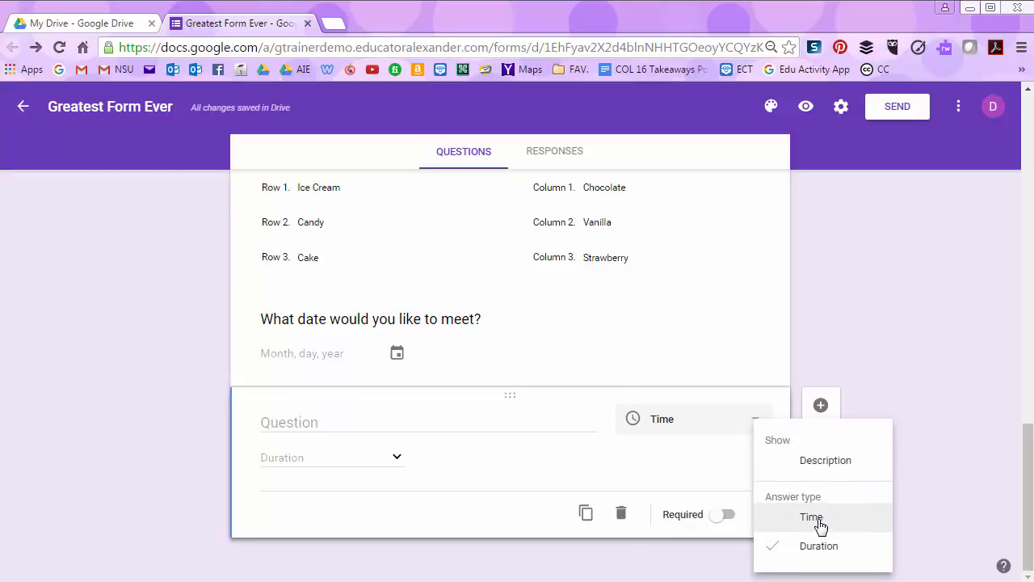
pyautogui.click(811, 517)
pyautogui.click(772, 516)
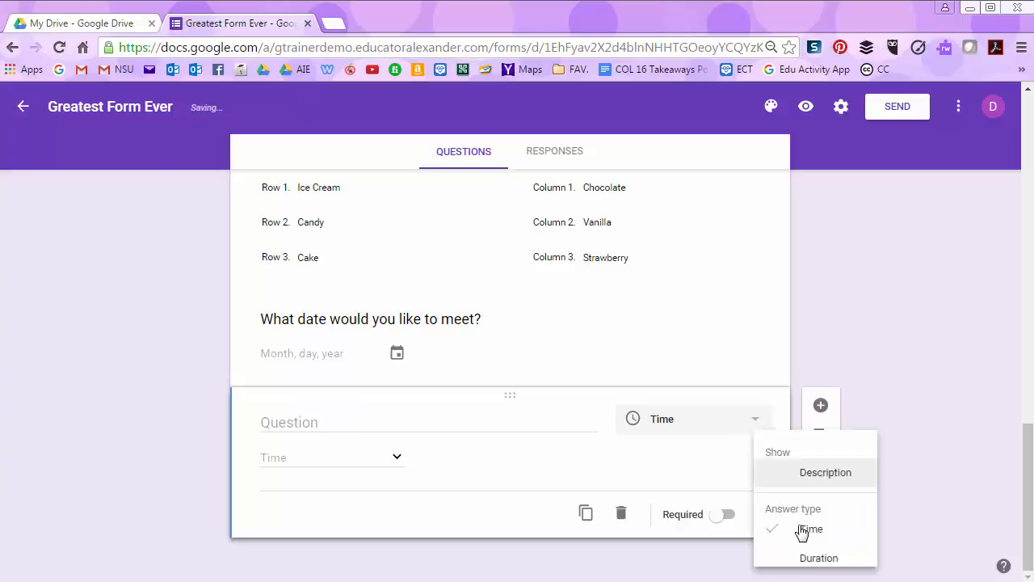
pyautogui.click(812, 546)
pyautogui.click(777, 525)
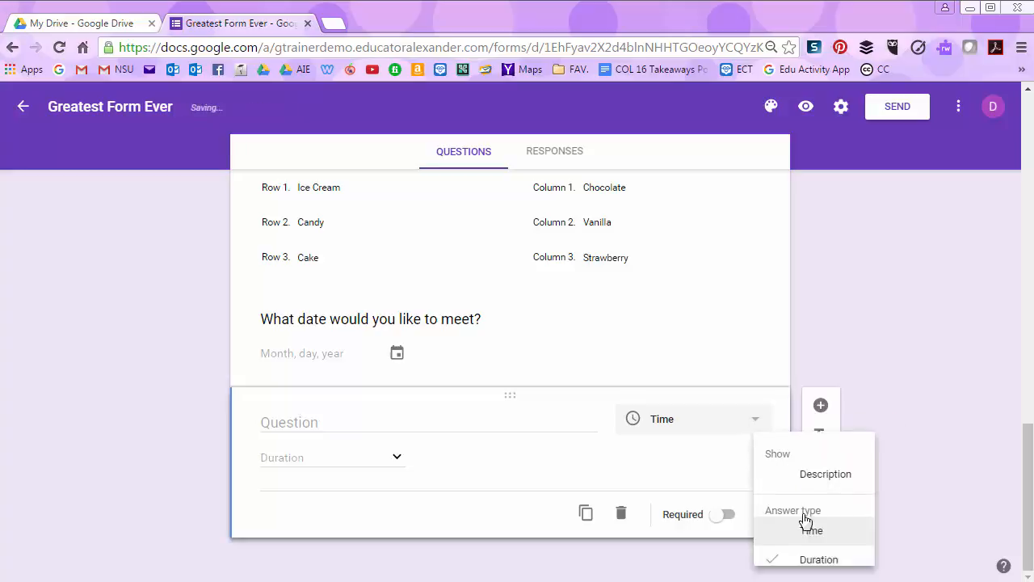
pyautogui.click(808, 521)
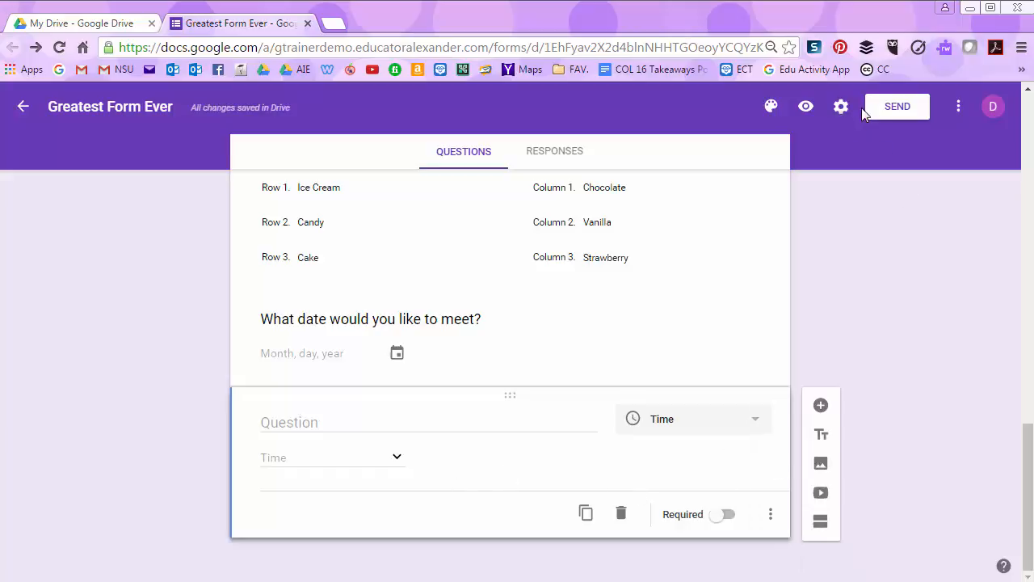
# - Preview the form and open the calendar of the meeting date question, browsing one month ahead without picking a date
pyautogui.click(806, 106)
pyautogui.scroll(-6, 840, 444)
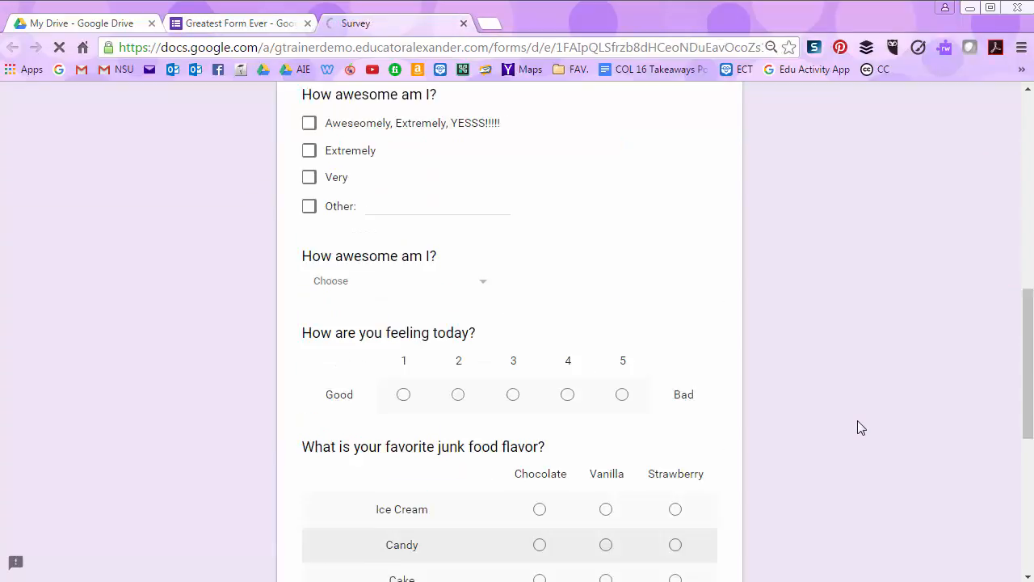
pyautogui.scroll(-5, 857, 421)
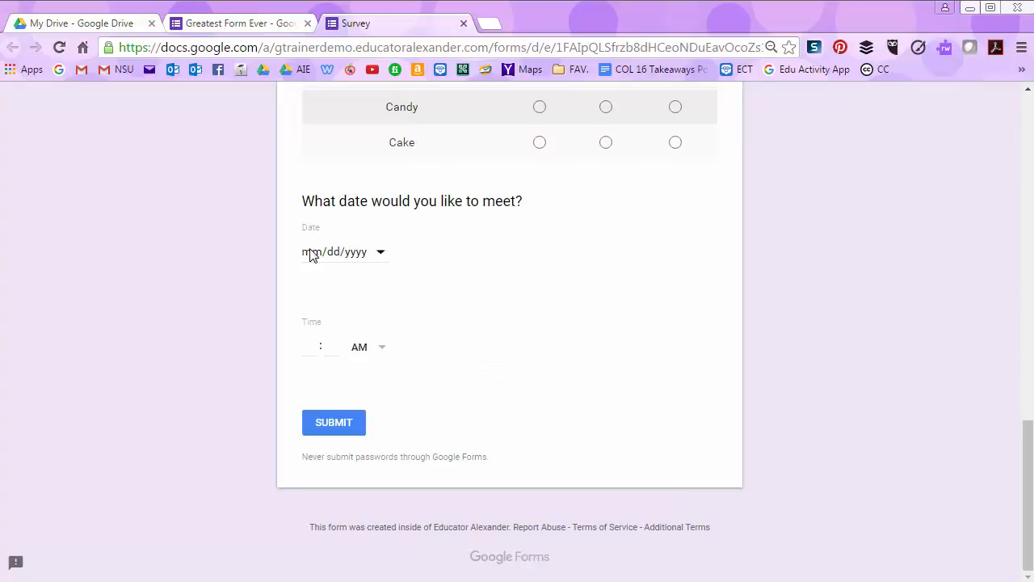
pyautogui.click(380, 252)
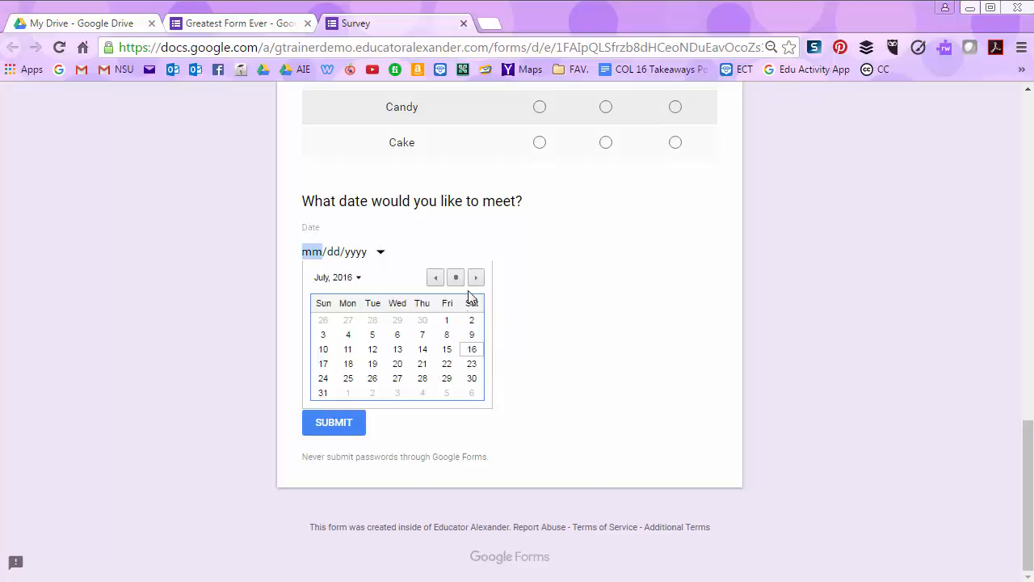
pyautogui.click(475, 277)
pyautogui.click(416, 251)
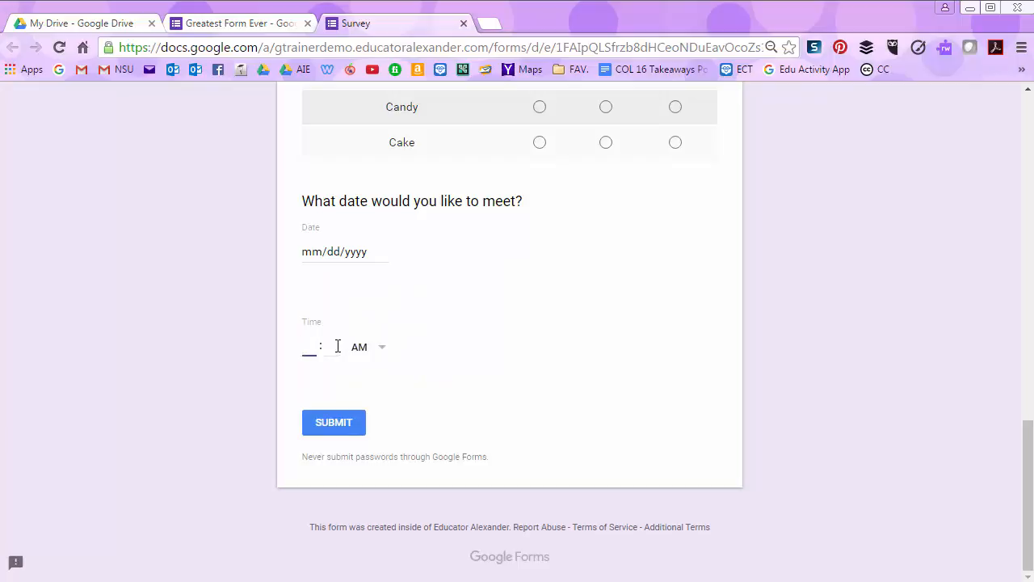
# - Enter 12:23 in the preview's Time question, view its AM/PM choices, and leave the preview without submitting
pyautogui.write('12 : 23')
pyautogui.click(368, 349)
pyautogui.click(486, 331)
pyautogui.click(463, 24)
pyautogui.click(575, 140)
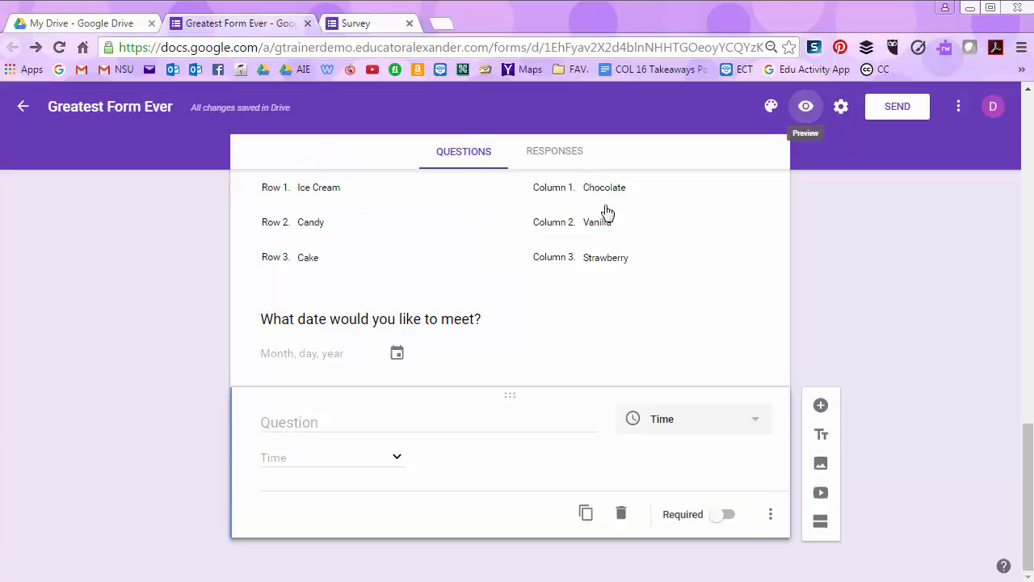
# - Exclude the year from the "What date would you like to meet?" question
pyautogui.click(696, 365)
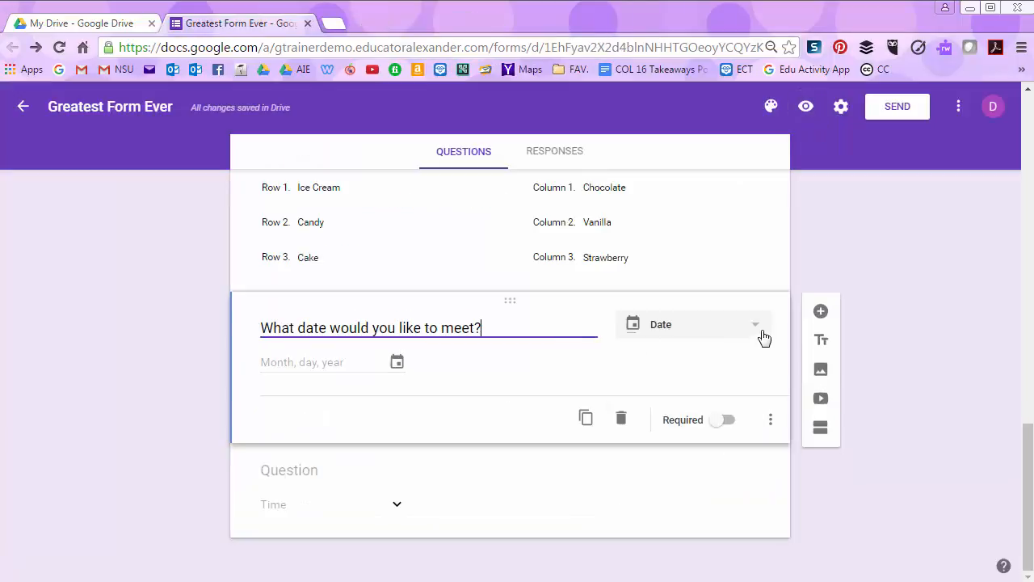
pyautogui.click(769, 419)
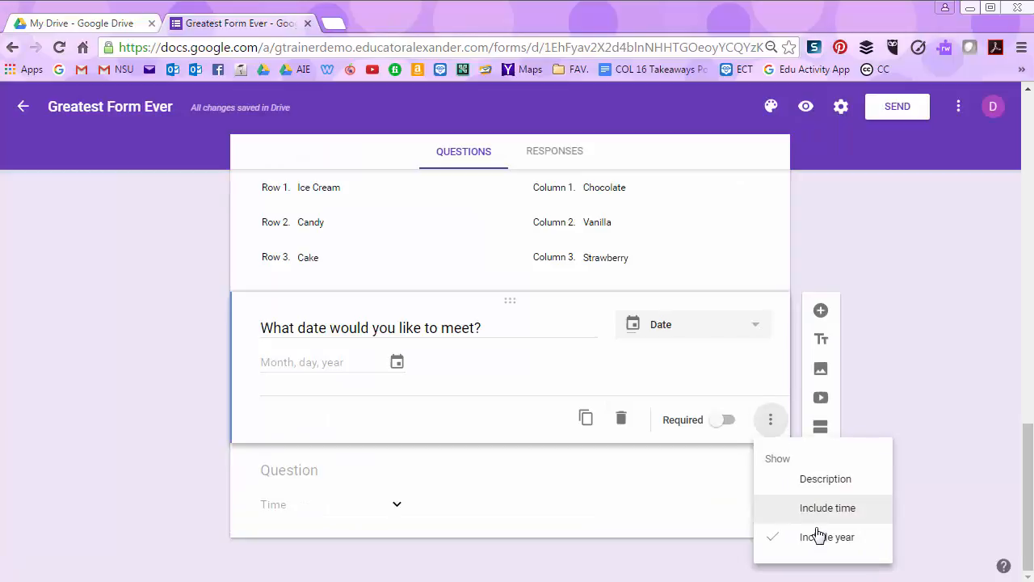
pyautogui.click(811, 536)
# - Preview the form, enter month 12 and day 07 in the meeting date question, and leave the preview without submitting
pyautogui.click(805, 106)
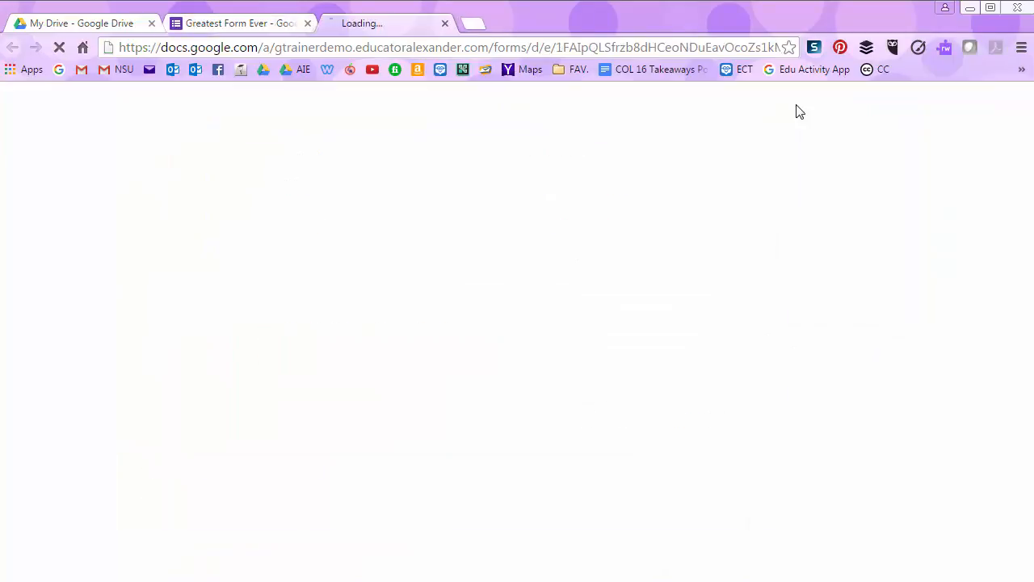
pyautogui.scroll(-15, 634, 325)
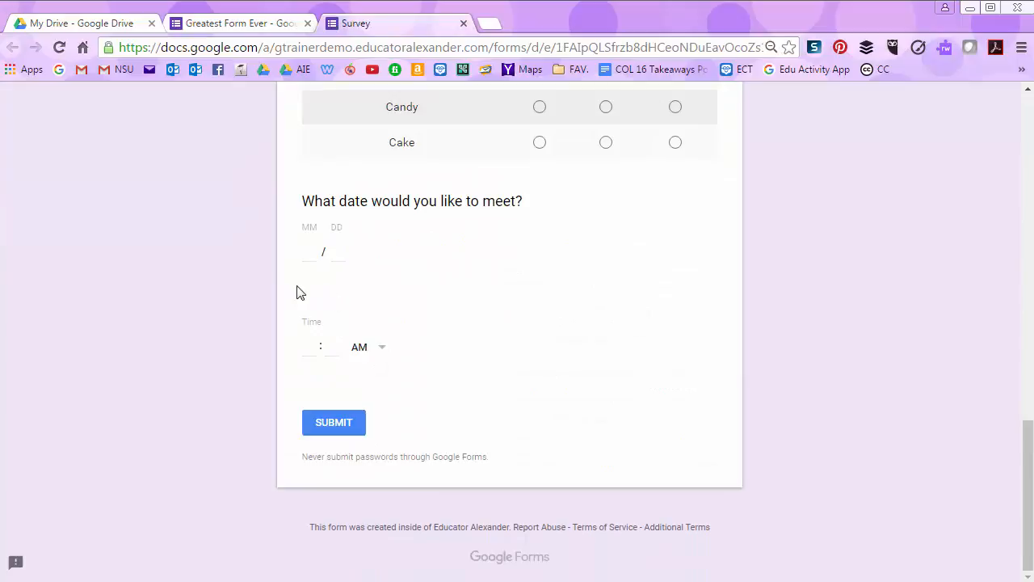
pyautogui.write('12')
pyautogui.click(334, 255)
pyautogui.write('07')
pyautogui.click(462, 24)
pyautogui.click(578, 140)
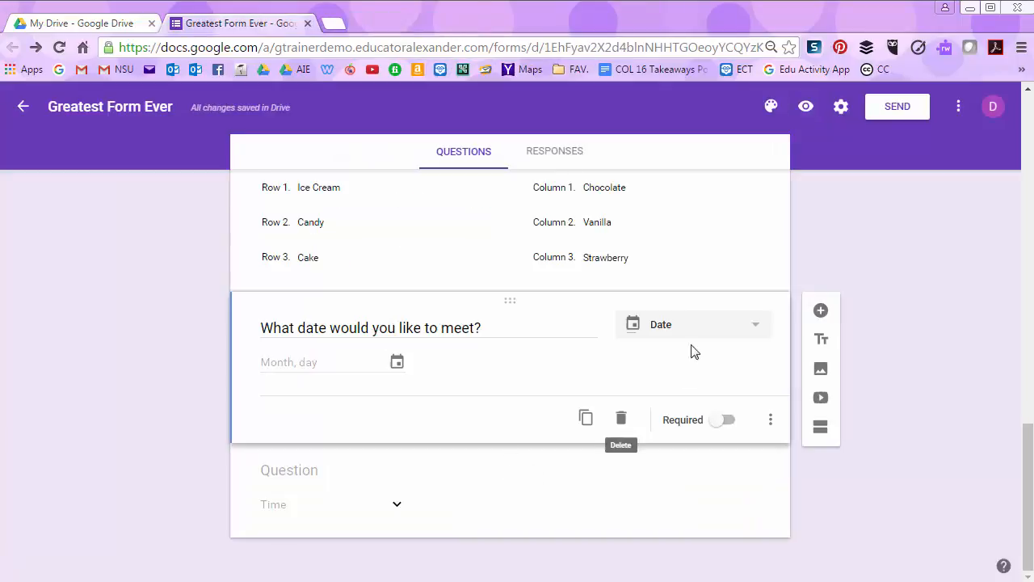
# - Select the untitled Time question, then switch to Adobe Connect to check the chat messages and return to the form
pyautogui.click(619, 512)
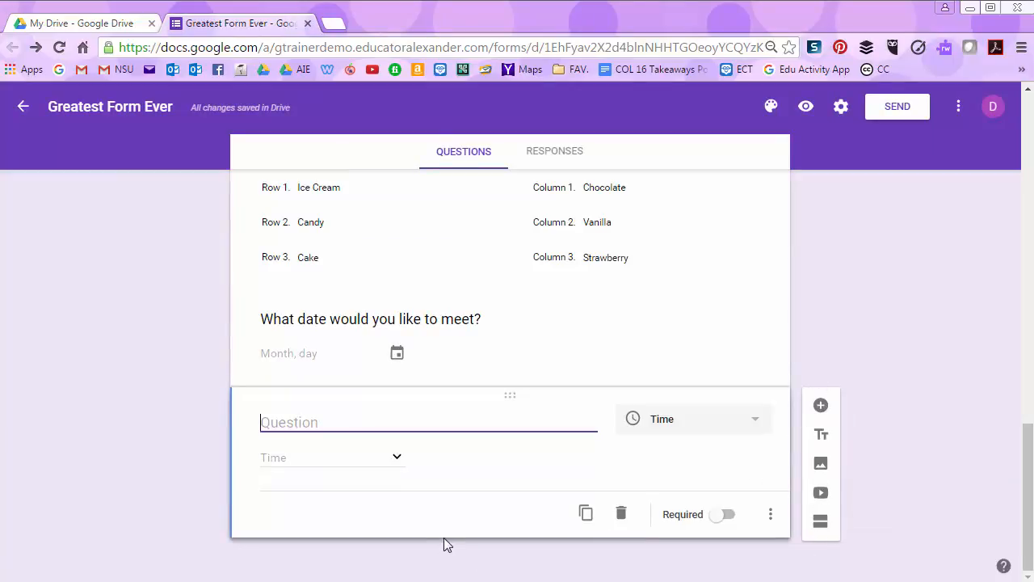
pyautogui.click(375, 581)
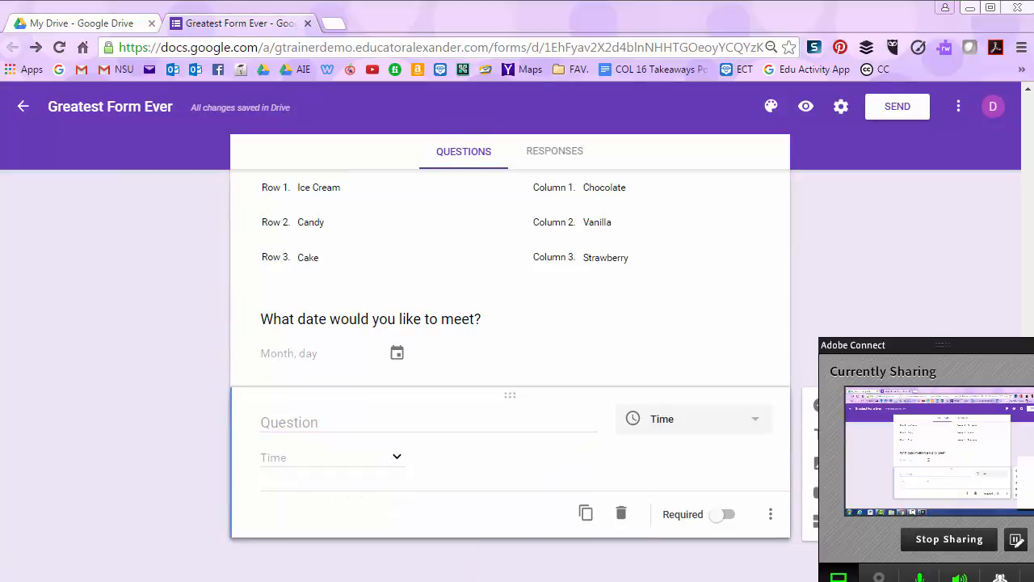
pyautogui.click(1031, 578)
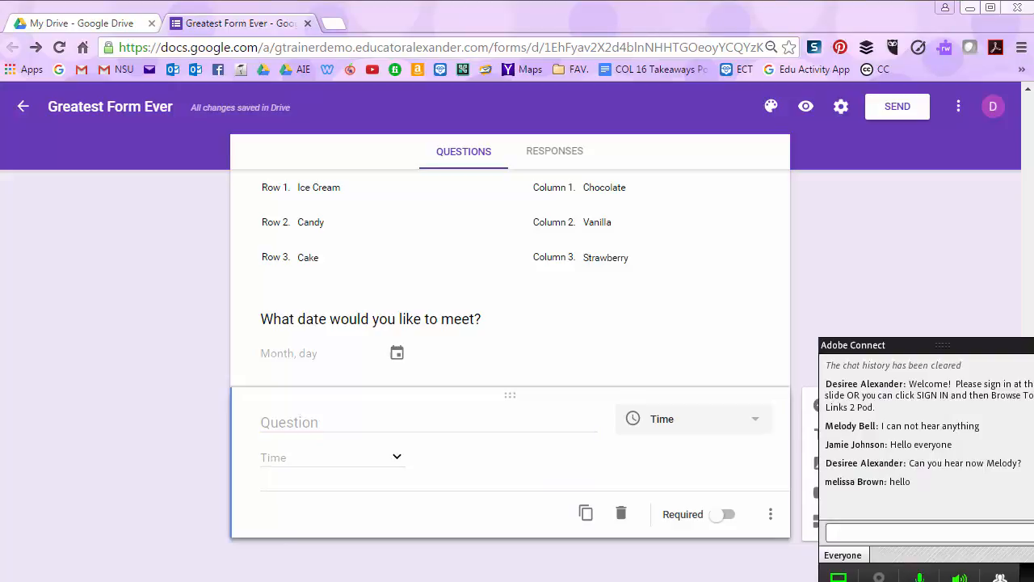
pyautogui.click(839, 577)
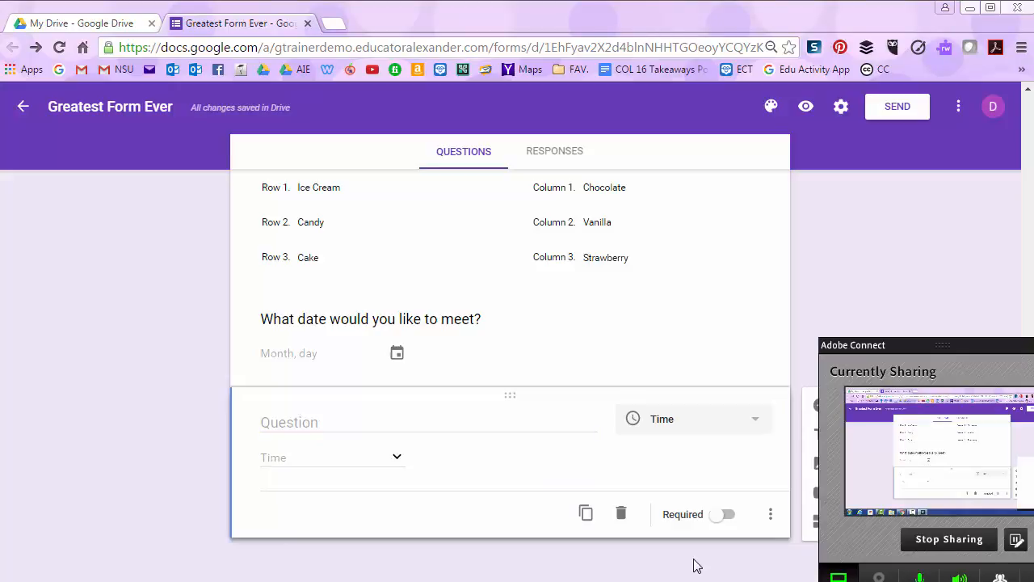
pyautogui.click(1033, 345)
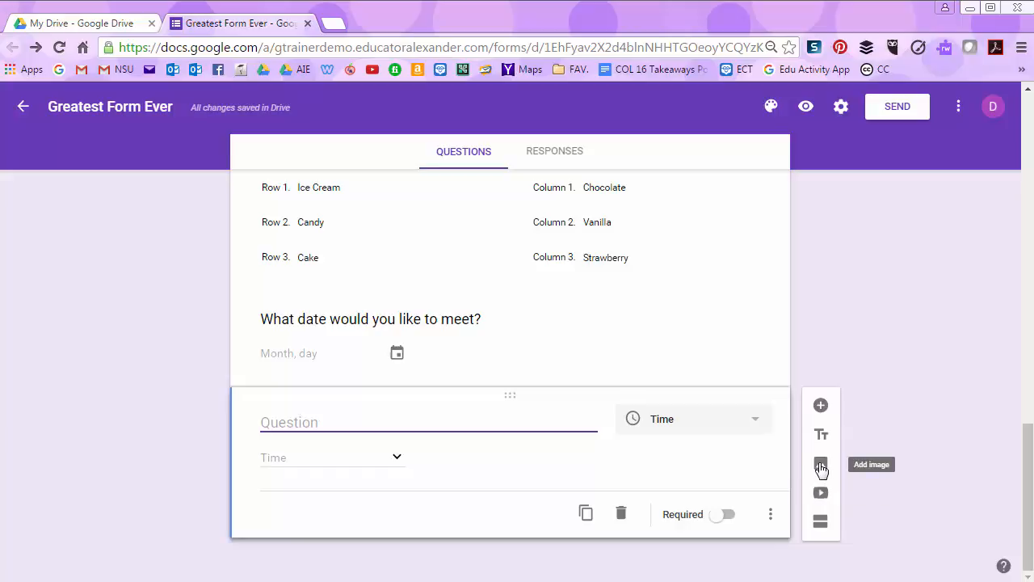
# - Start inserting an image below the Time question and examine the URL, albums, Google Drive and Search image sources
pyautogui.click(820, 467)
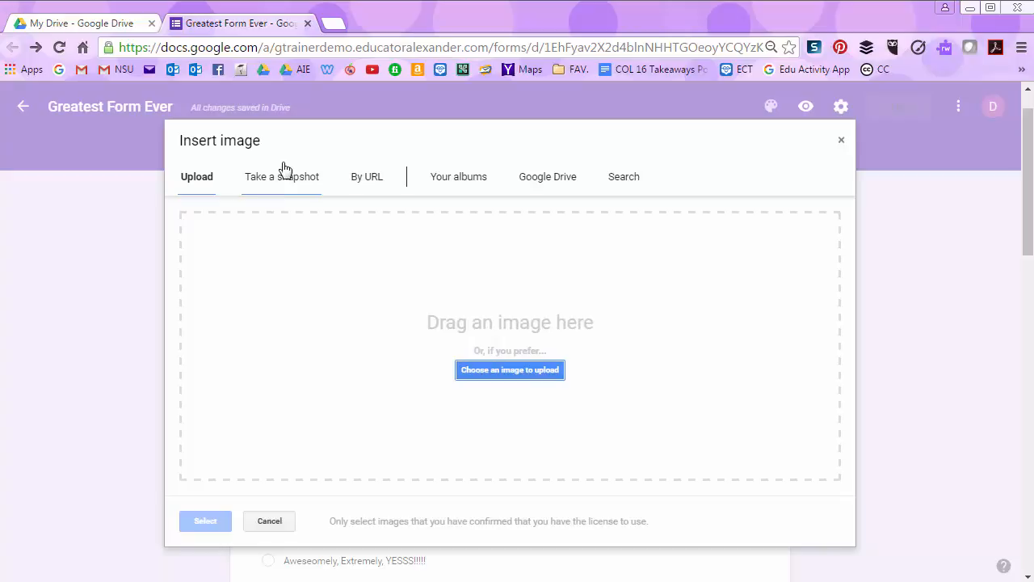
pyautogui.click(369, 180)
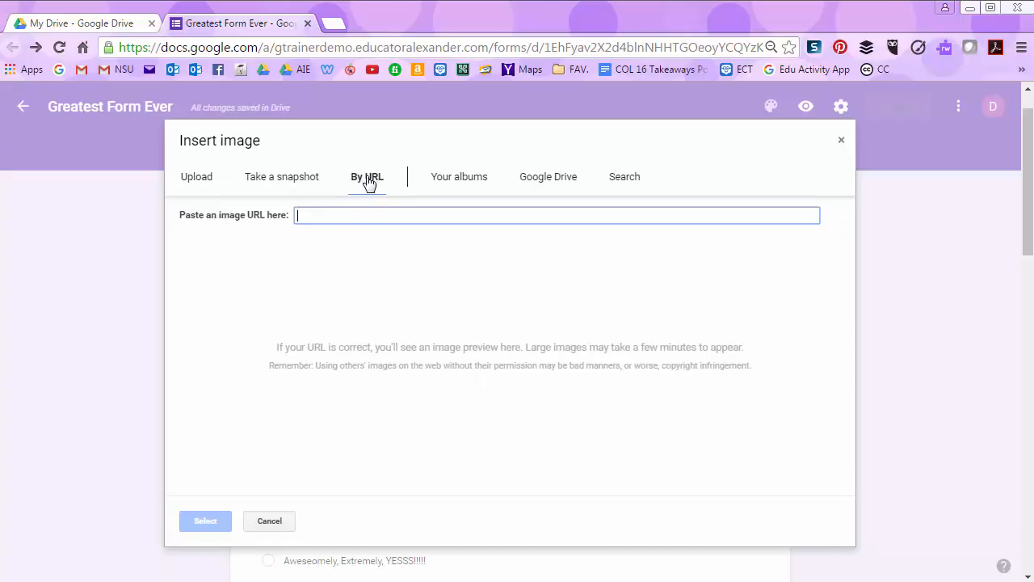
pyautogui.click(459, 180)
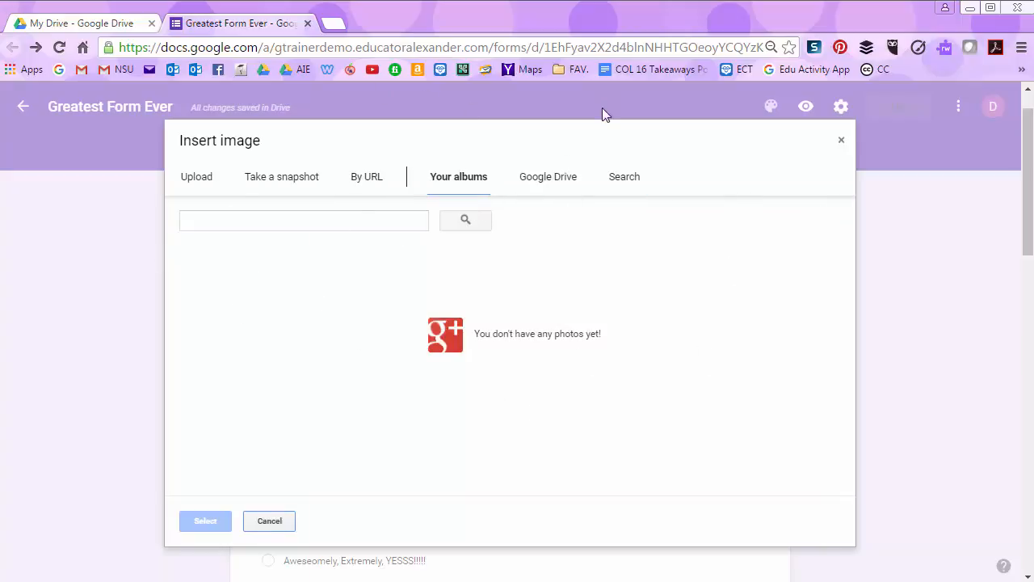
pyautogui.click(560, 177)
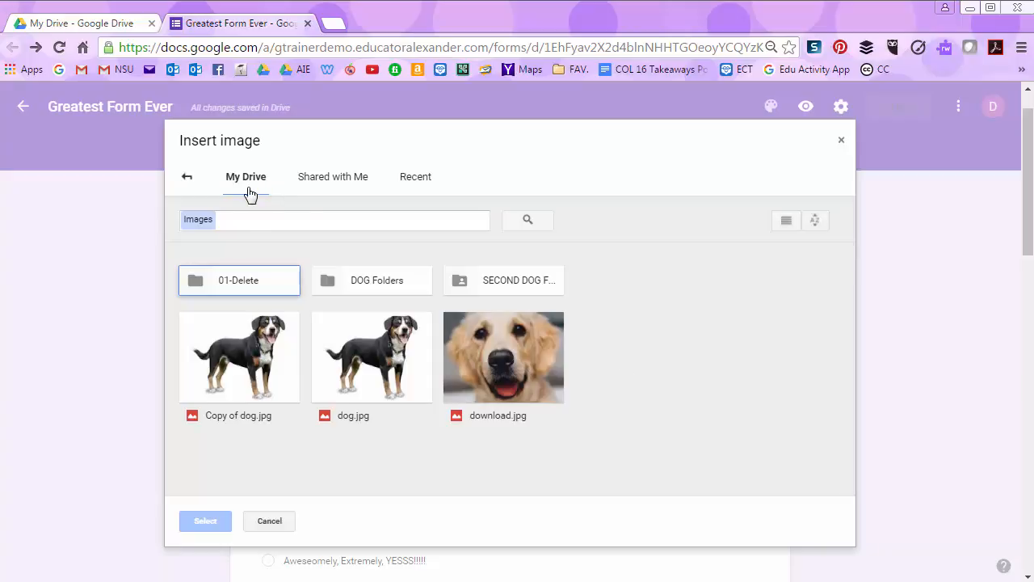
pyautogui.click(327, 181)
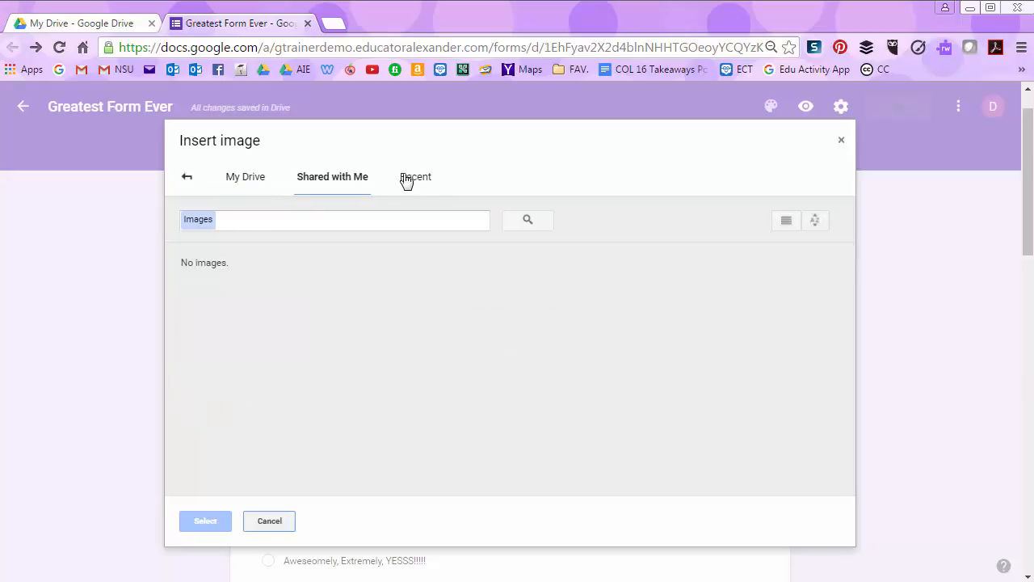
pyautogui.click(408, 179)
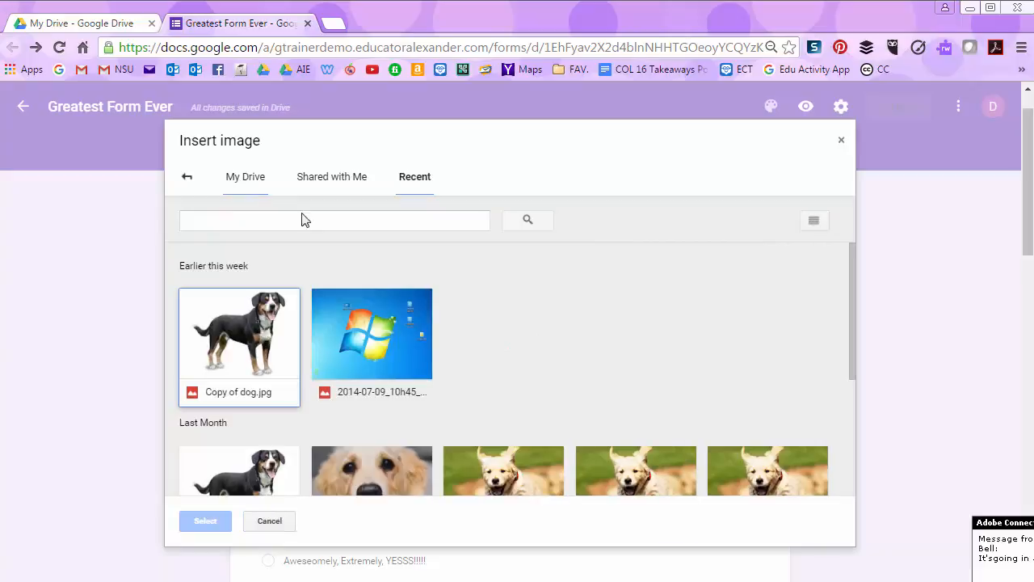
pyautogui.scroll(-3, 574, 286)
pyautogui.scroll(3, 575, 280)
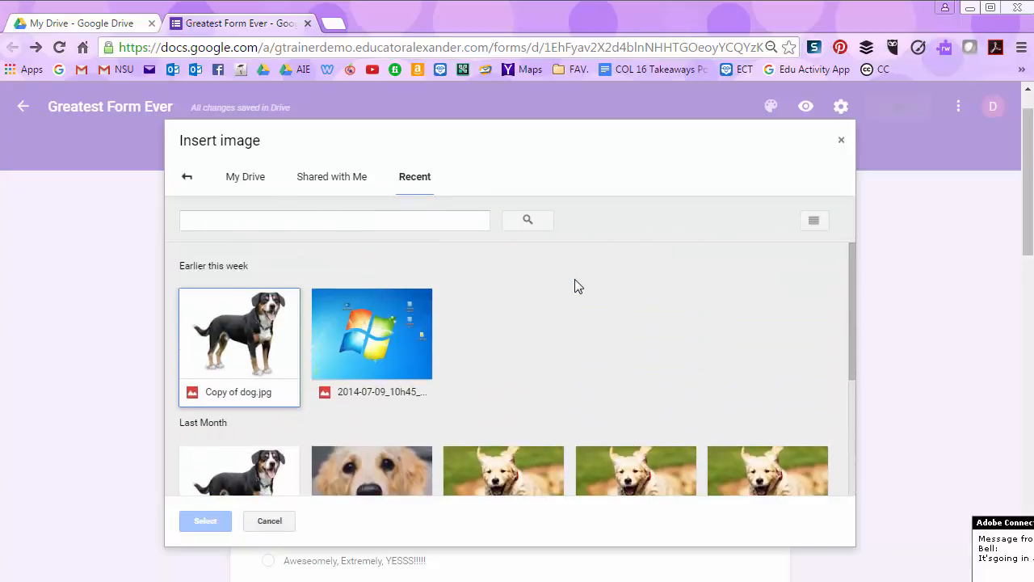
pyautogui.click(190, 181)
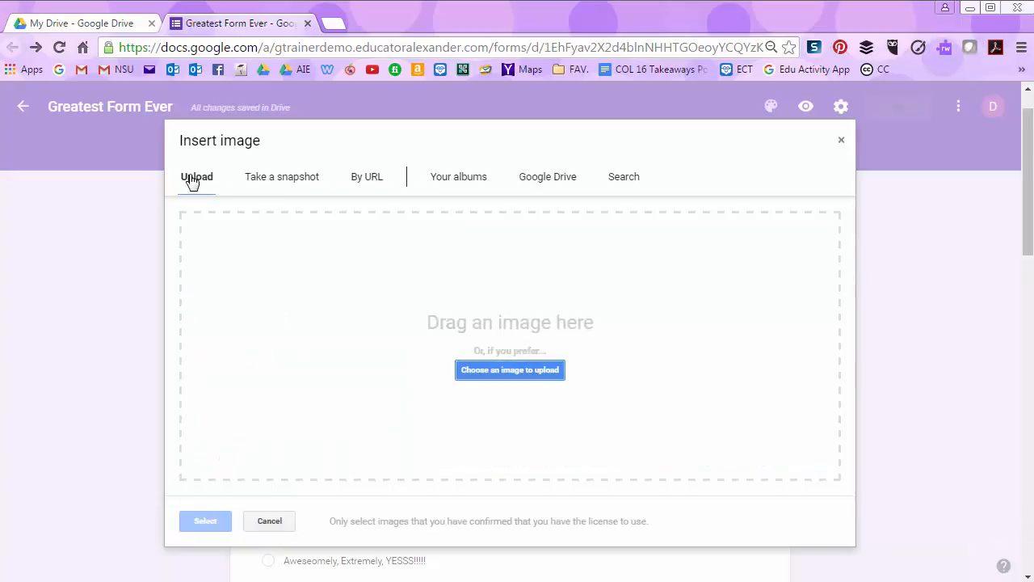
pyautogui.click(623, 180)
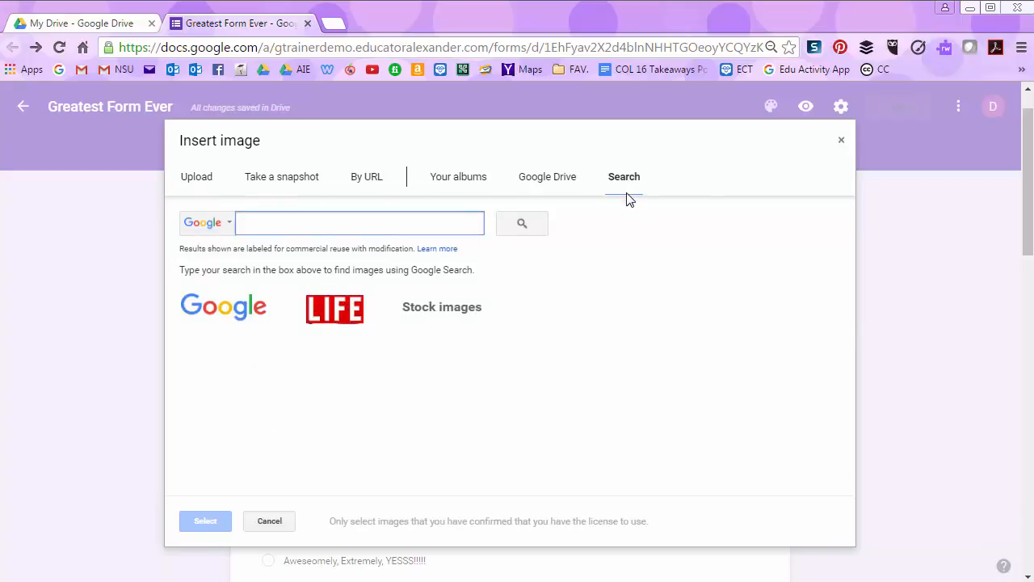
# - Switch to Adobe Connect again and read the new chat messages
pyautogui.click(370, 580)
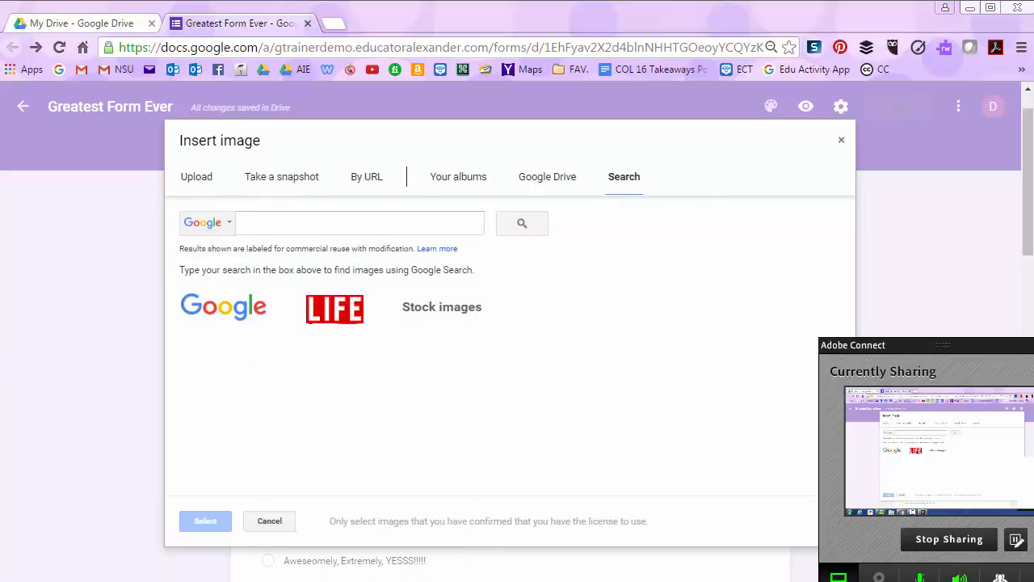
pyautogui.click(1032, 578)
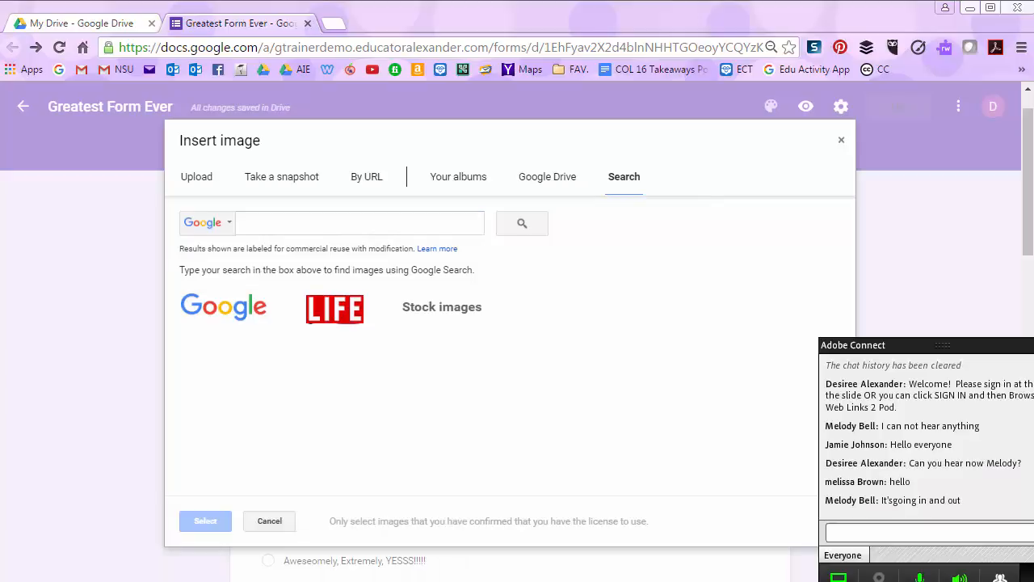
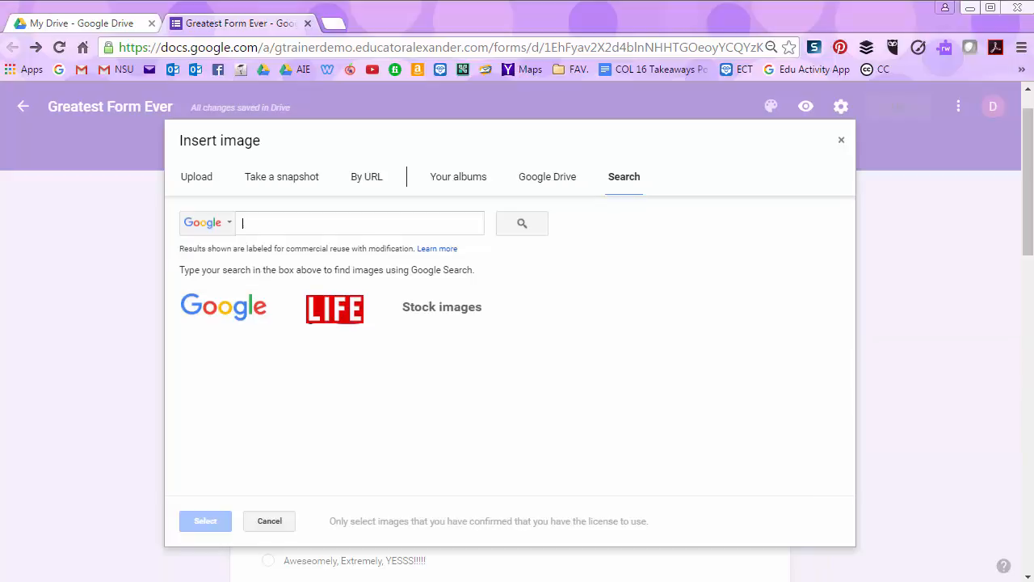
# - Search Google images for "cat" and insert the close-up photo of the tabby cat's face into the form
pyautogui.click(273, 223)
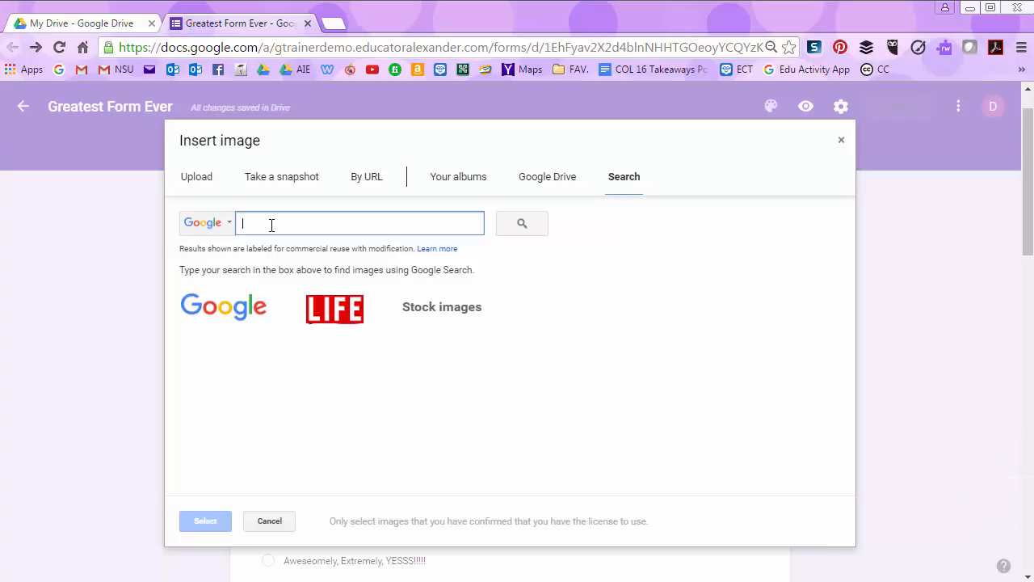
pyautogui.write('cat')
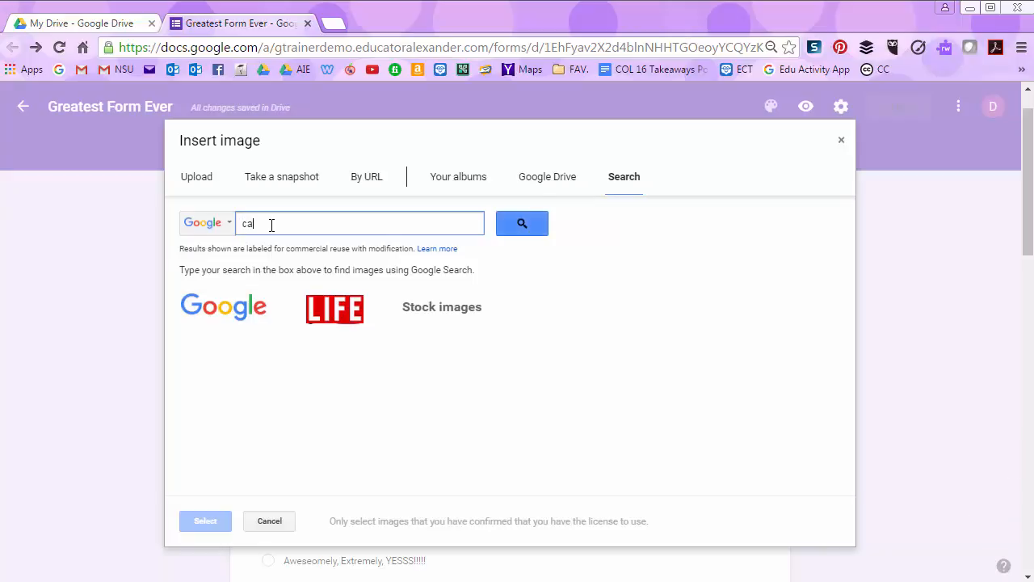
pyautogui.click(520, 228)
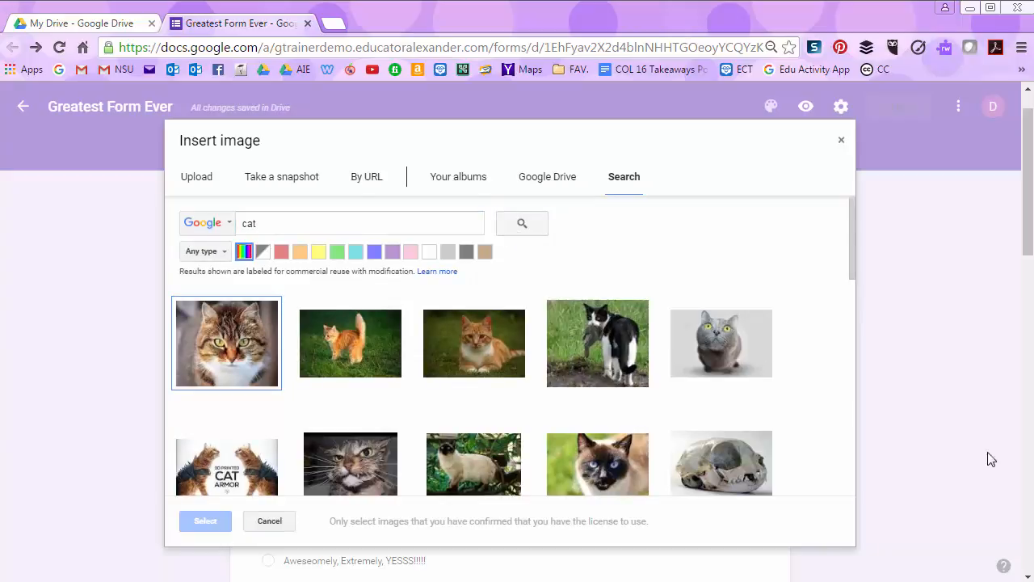
pyautogui.scroll(-4, 619, 404)
pyautogui.scroll(5, 622, 402)
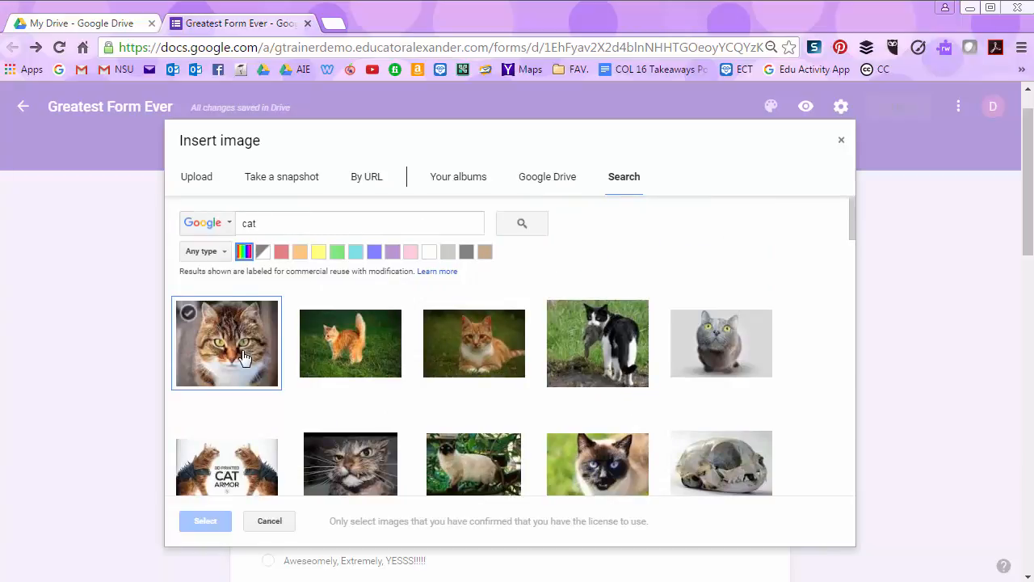
pyautogui.doubleClick(242, 355)
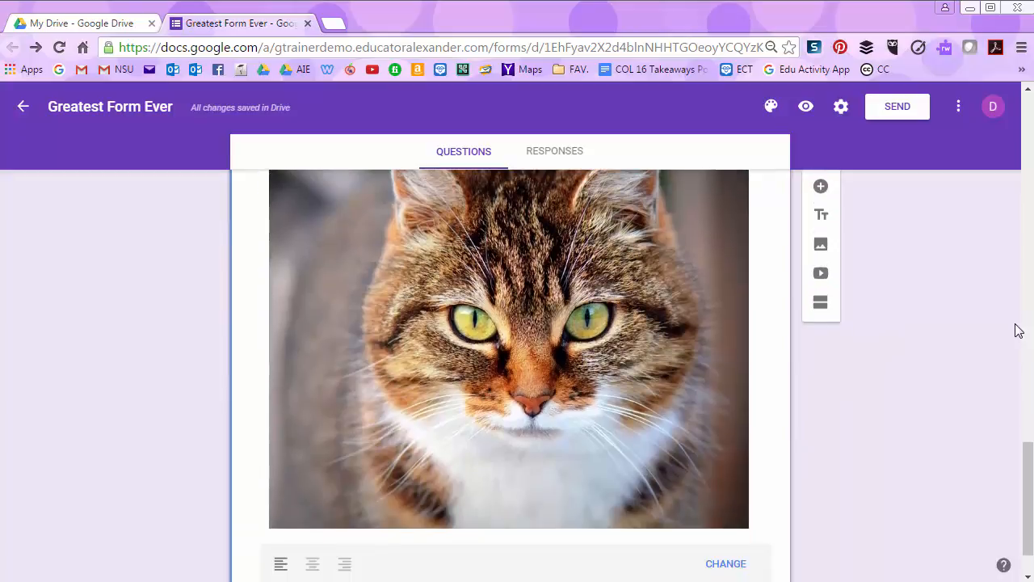
# - Shrink the inserted cat image to about 40 percent of its width and center it
pyautogui.click(635, 380)
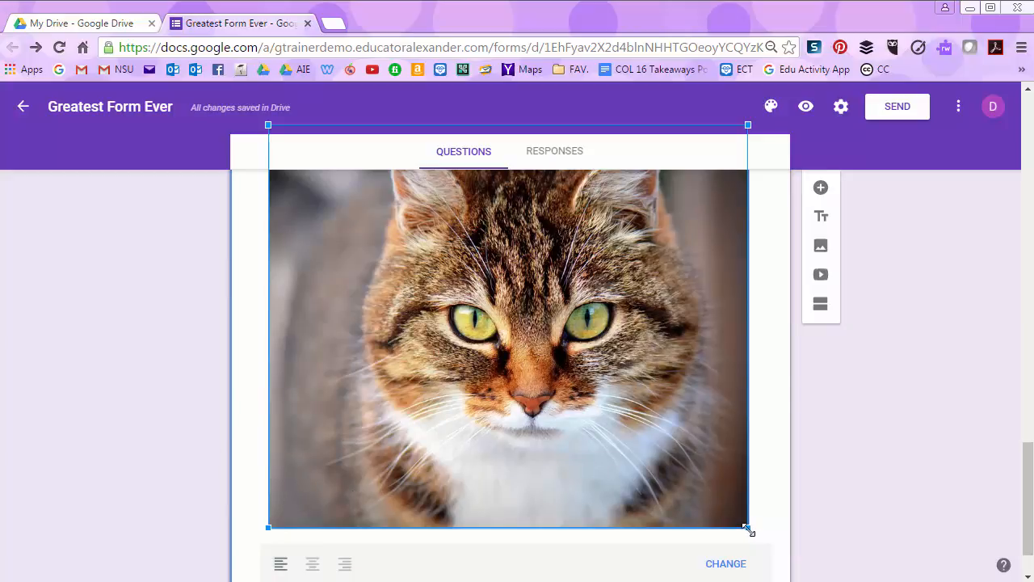
pyautogui.moveTo(747, 529); pyautogui.dragTo(414, 298)
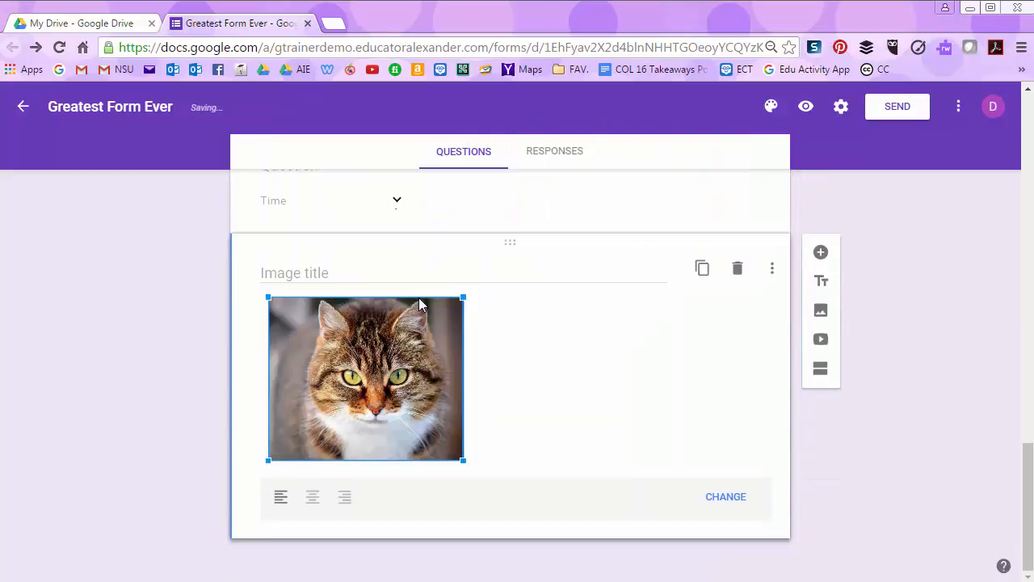
pyautogui.click(314, 500)
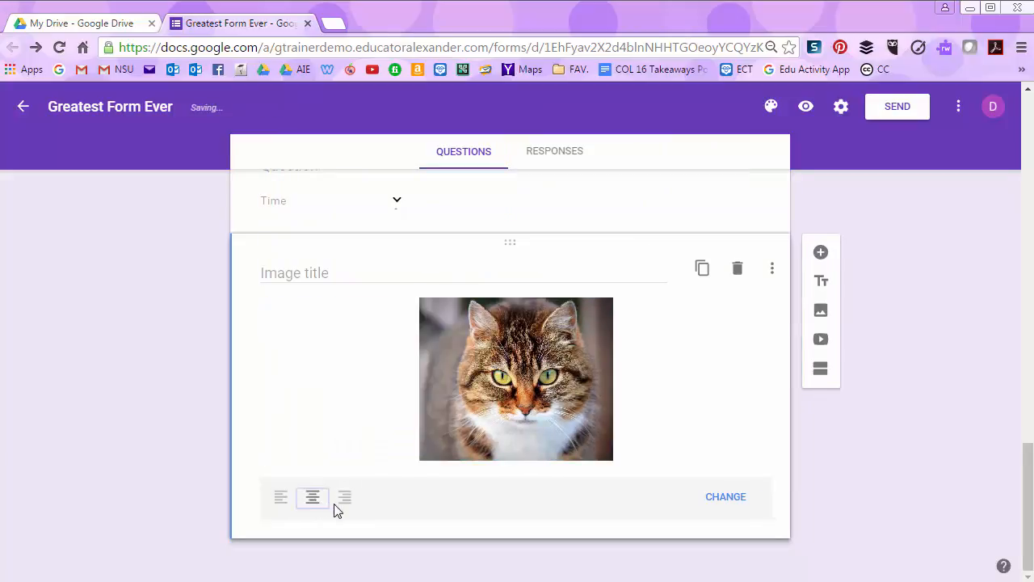
# - Try right alignment on the cat image and restore its center alignment
pyautogui.click(345, 501)
pyautogui.click(314, 500)
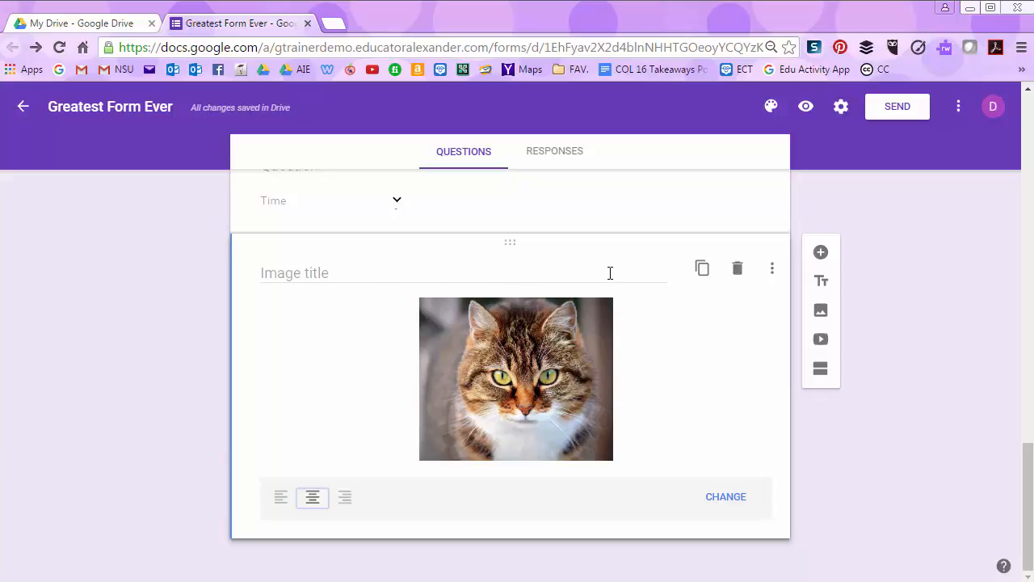
# - Add a Short answer question below the cat image that asks "How cute is this cat?"
pyautogui.click(821, 255)
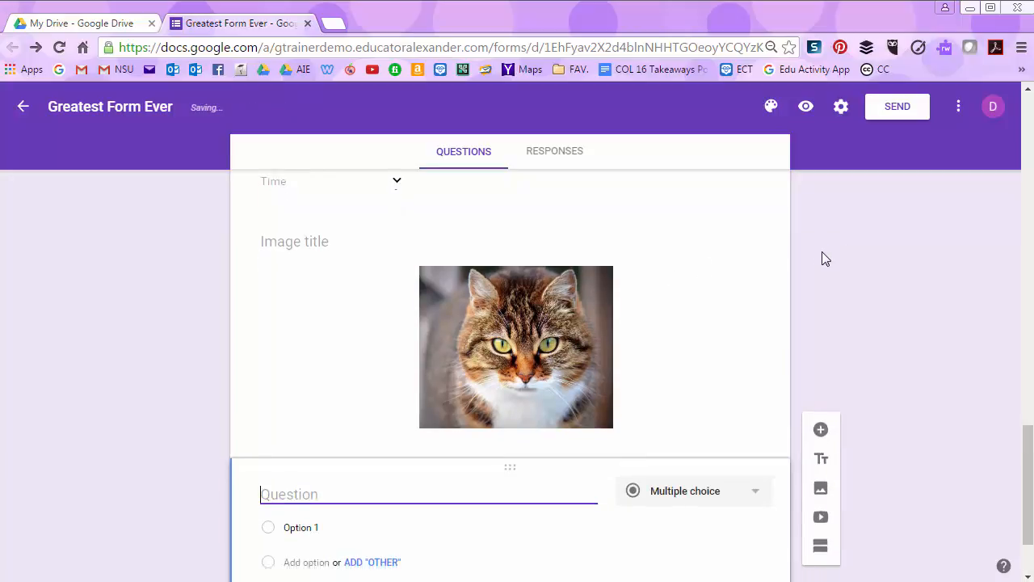
pyautogui.write('How')
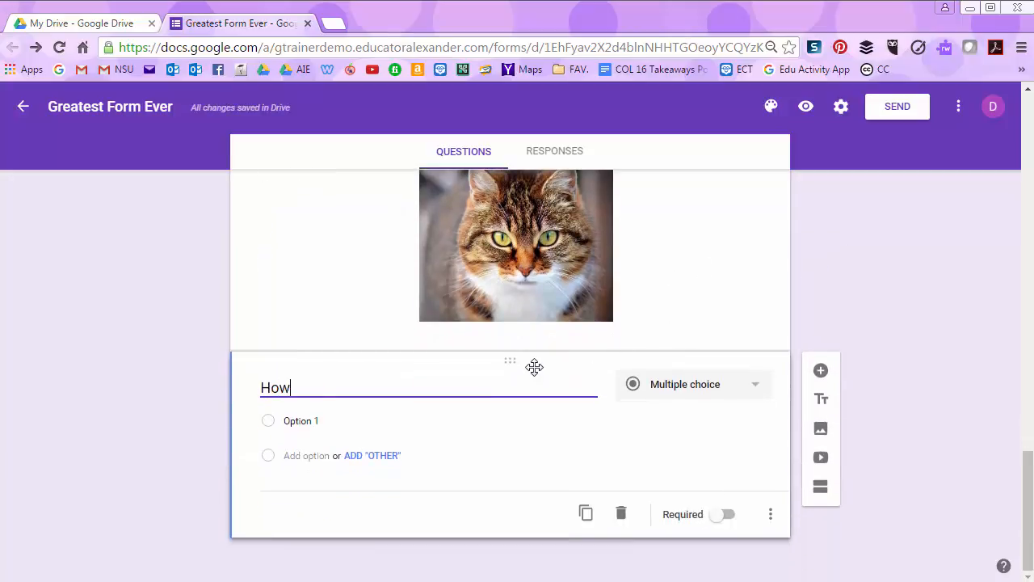
pyautogui.write(' cute is th')
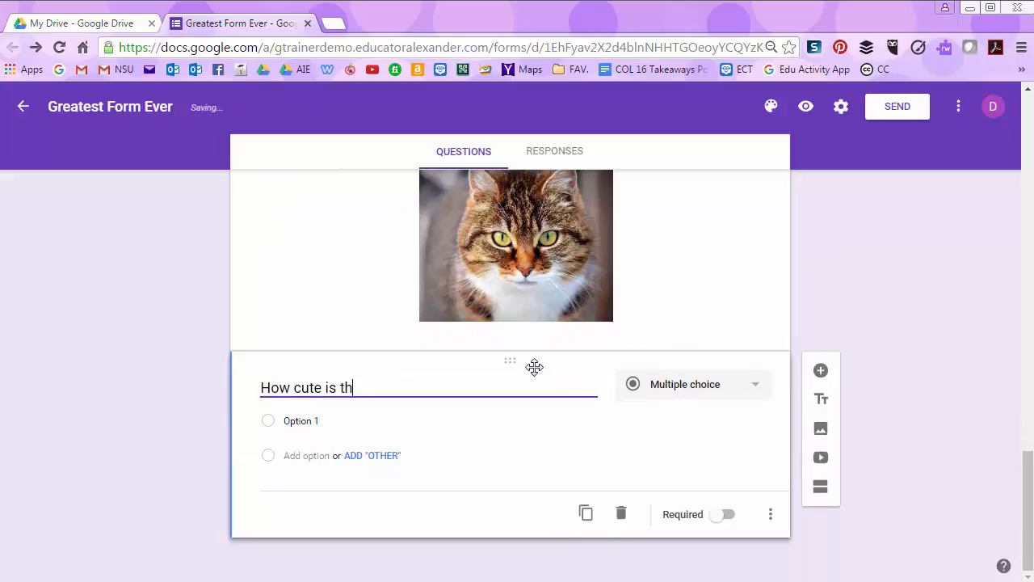
pyautogui.write('is cat!')
pyautogui.press('BackSpace')
pyautogui.write('?')
pyautogui.click(325, 420)
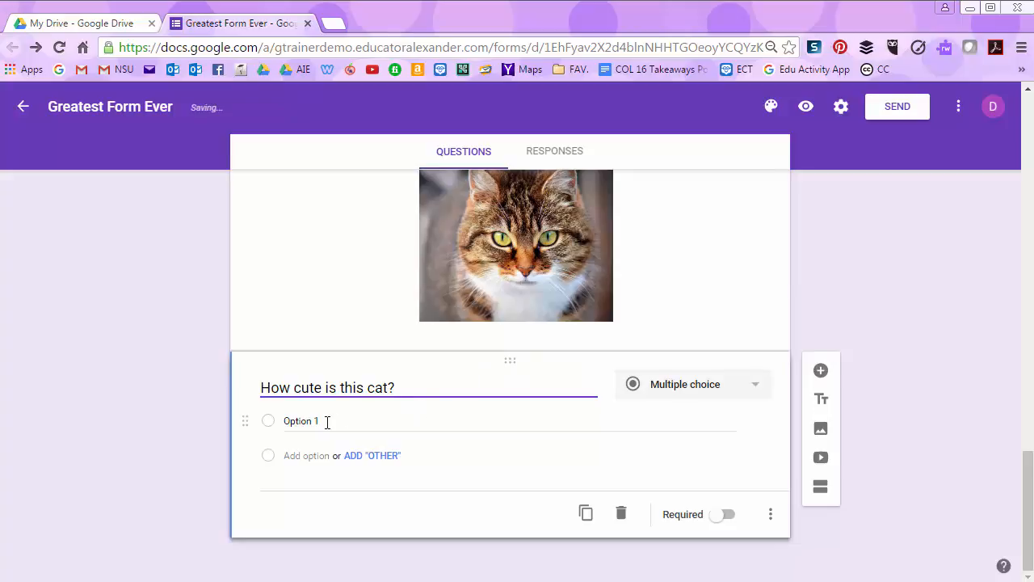
pyautogui.click(683, 392)
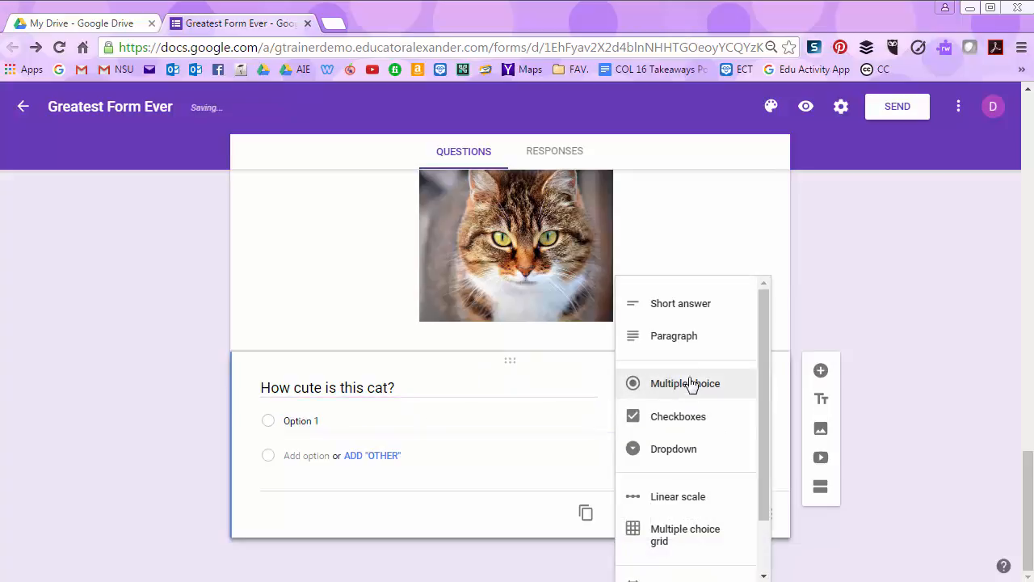
pyautogui.click(697, 306)
# - Preview the form, examine the cat image with its question and answer field, and close the preview
pyautogui.click(808, 107)
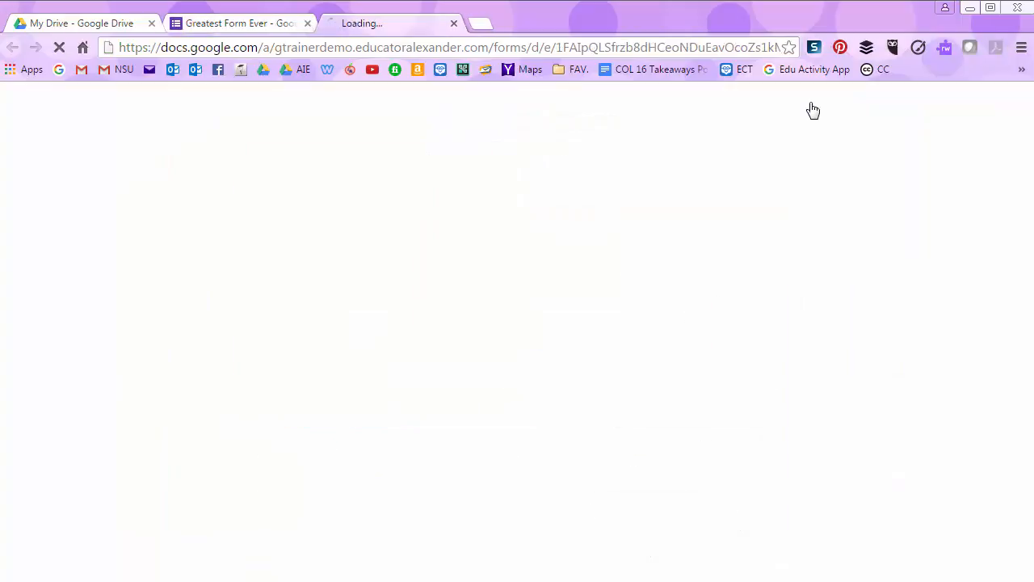
pyautogui.scroll(-15, 727, 275)
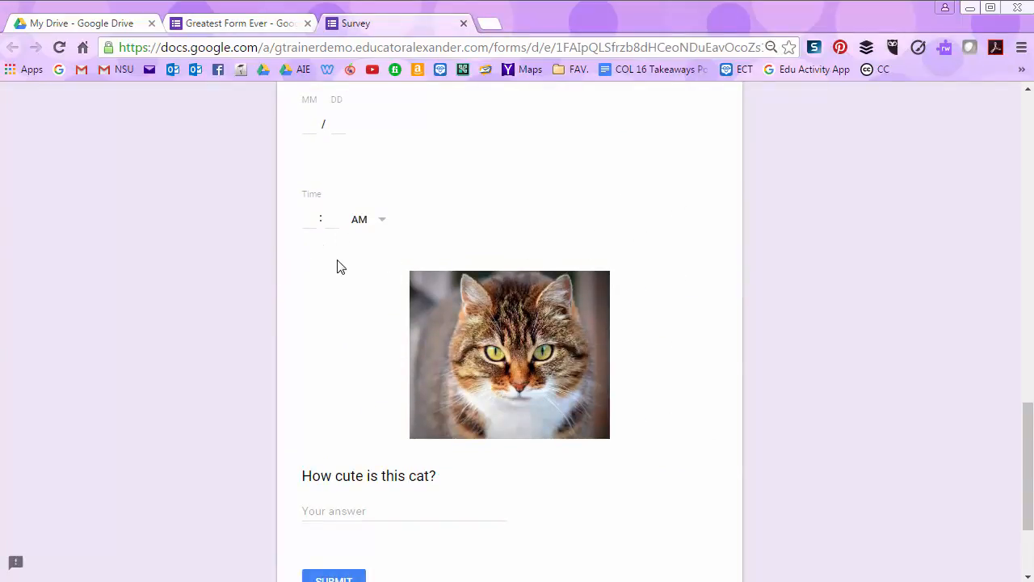
pyautogui.scroll(-2, 544, 348)
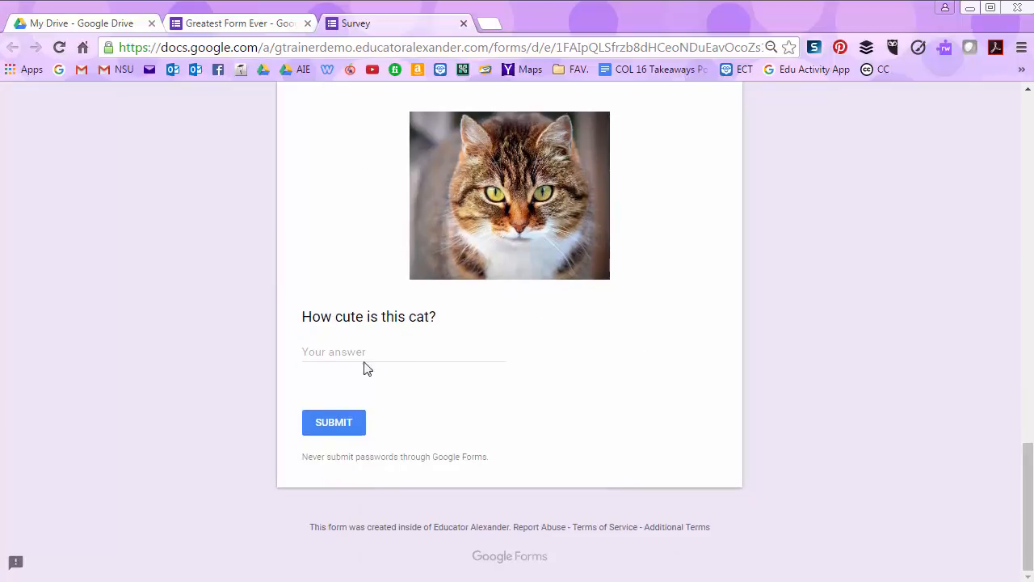
pyautogui.click(325, 358)
pyautogui.scroll(1, 629, 362)
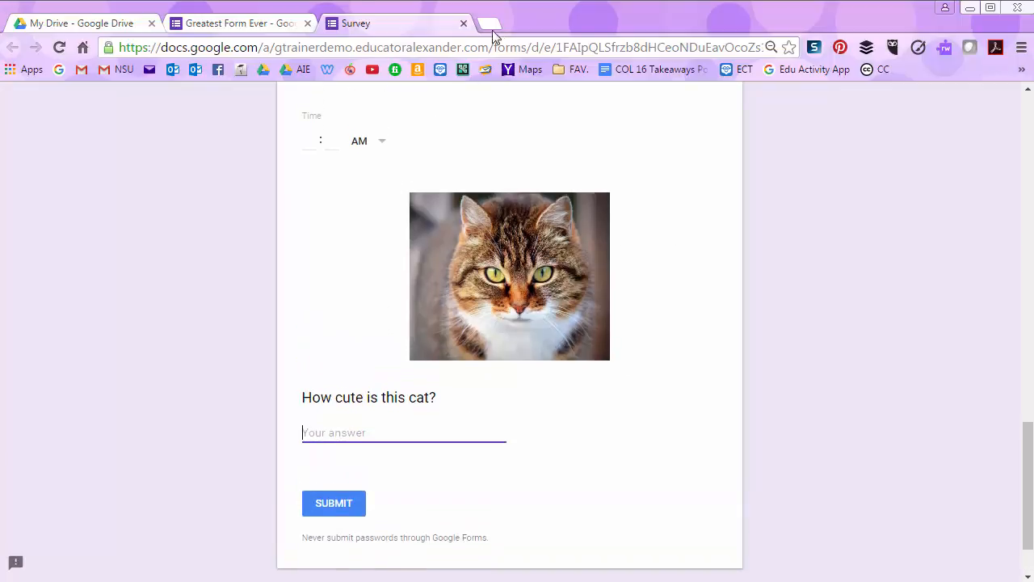
pyautogui.click(463, 24)
# - Give the cat image the title "CAT"
pyautogui.scroll(1, 335, 231)
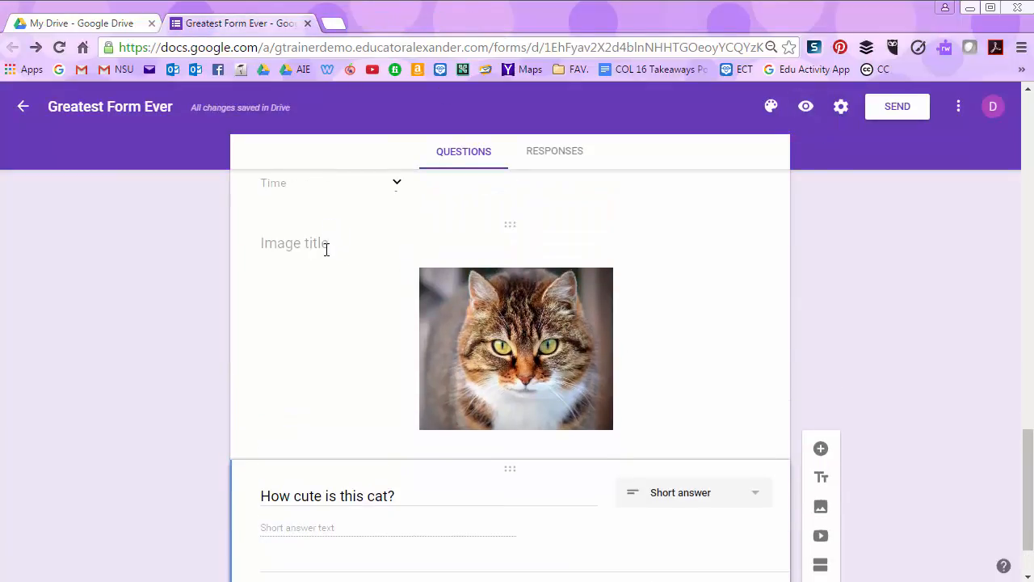
pyautogui.click(326, 250)
pyautogui.write('CAT')
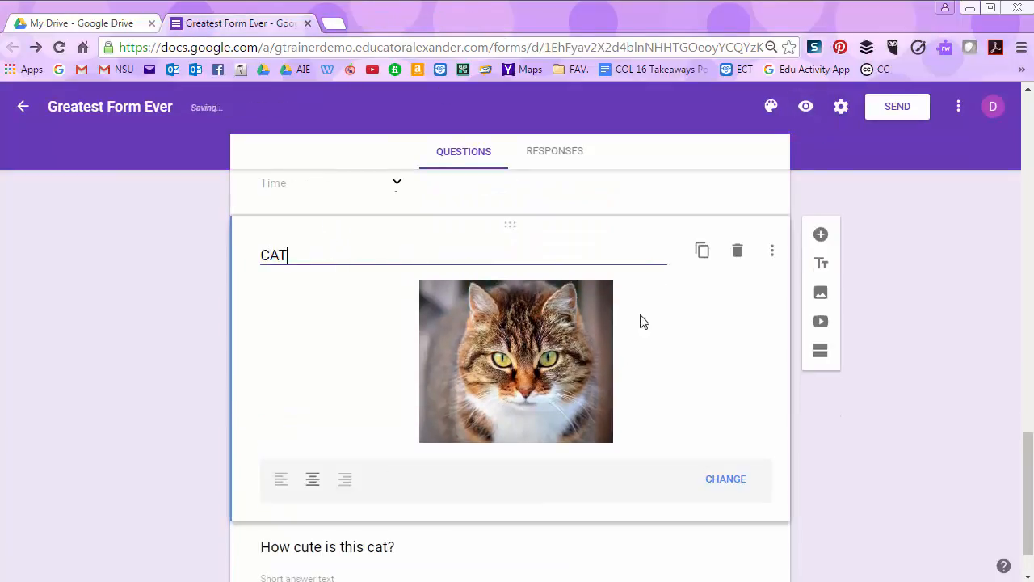
# - Preview how the title "CAT" looks above the image and return to editing the form
pyautogui.click(806, 106)
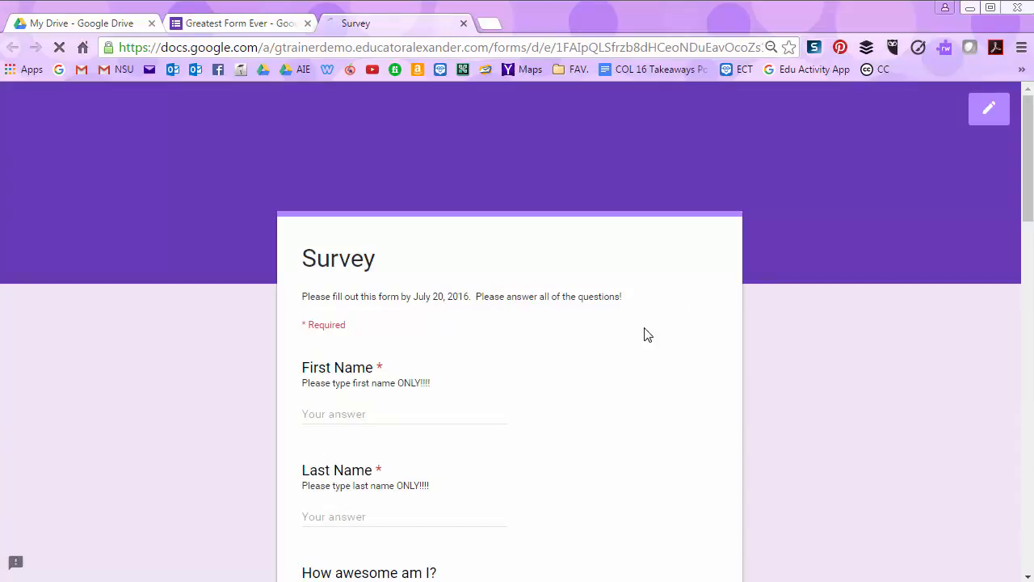
pyautogui.scroll(-10, 646, 334)
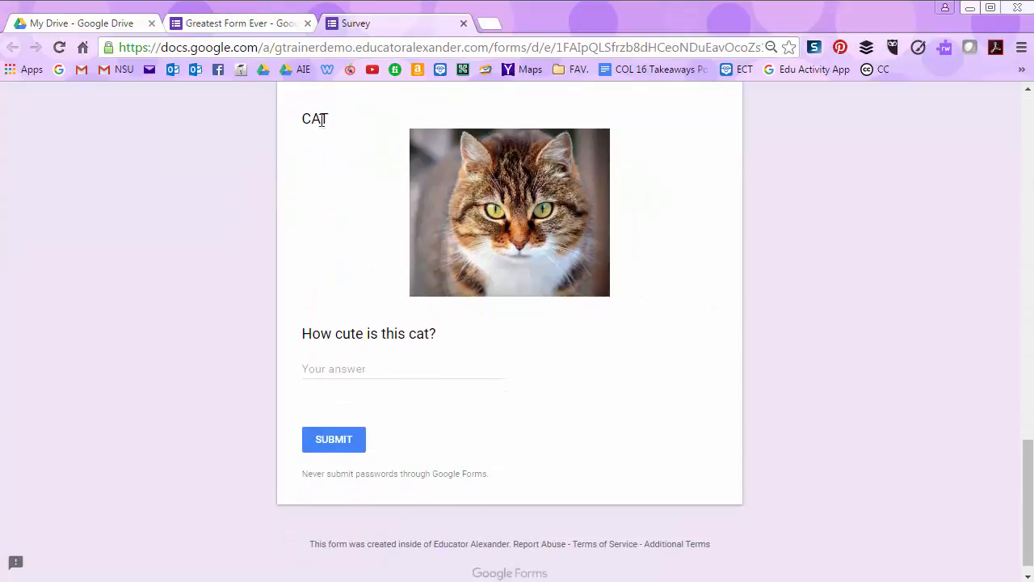
pyautogui.scroll(1, 339, 137)
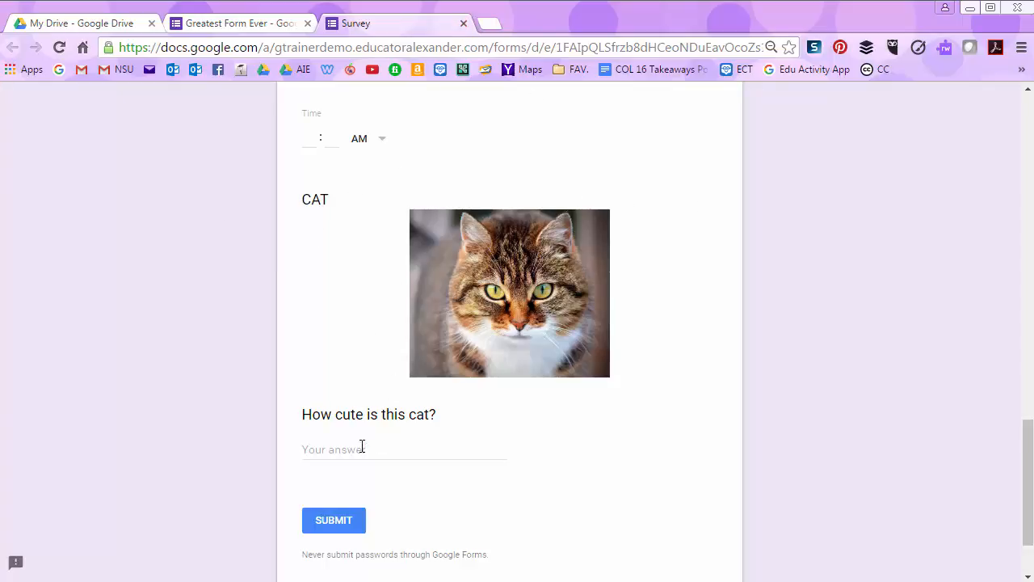
pyautogui.click(463, 24)
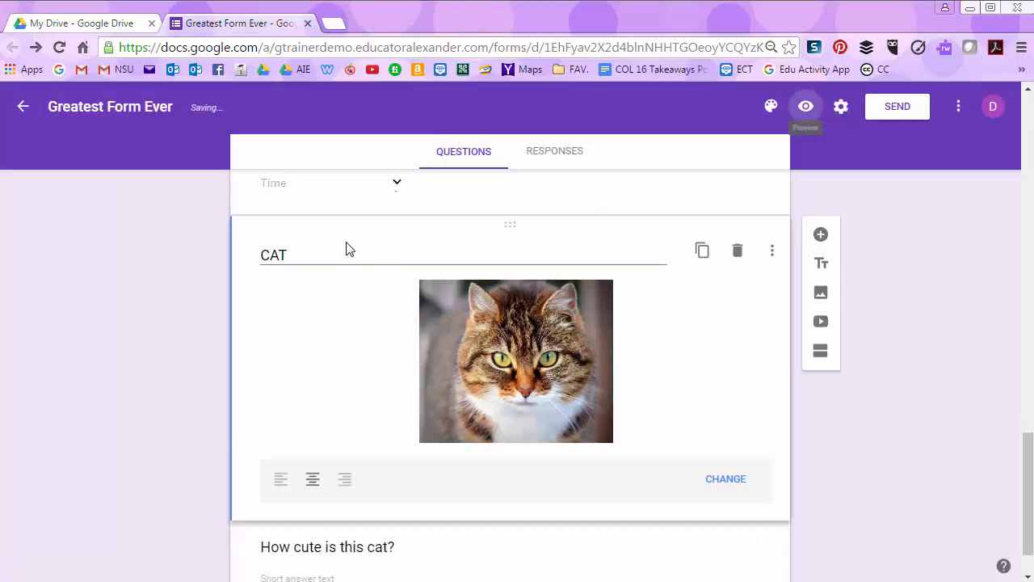
# - Replace the cat image's title with "Answer the following questions about the picture."
pyautogui.moveTo(302, 254); pyautogui.dragTo(225, 260)
pyautogui.write('Ans')
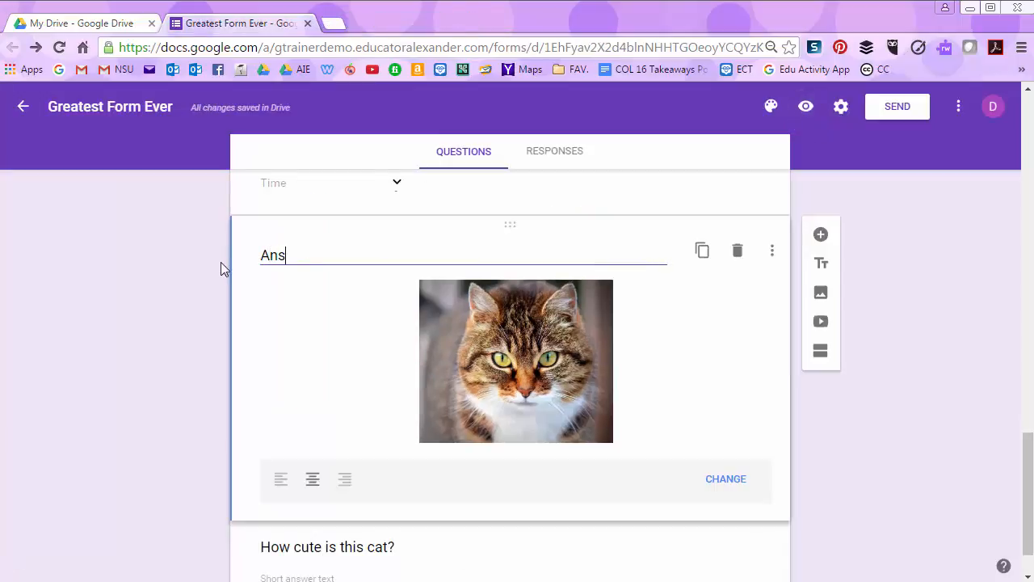
pyautogui.write('er')
pyautogui.write('w')
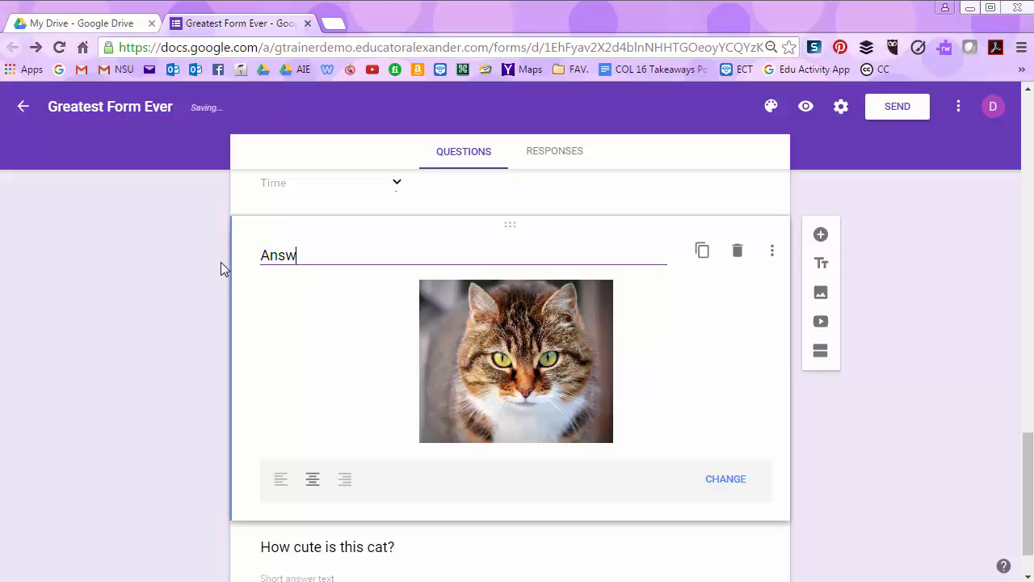
pyautogui.write('er the followi')
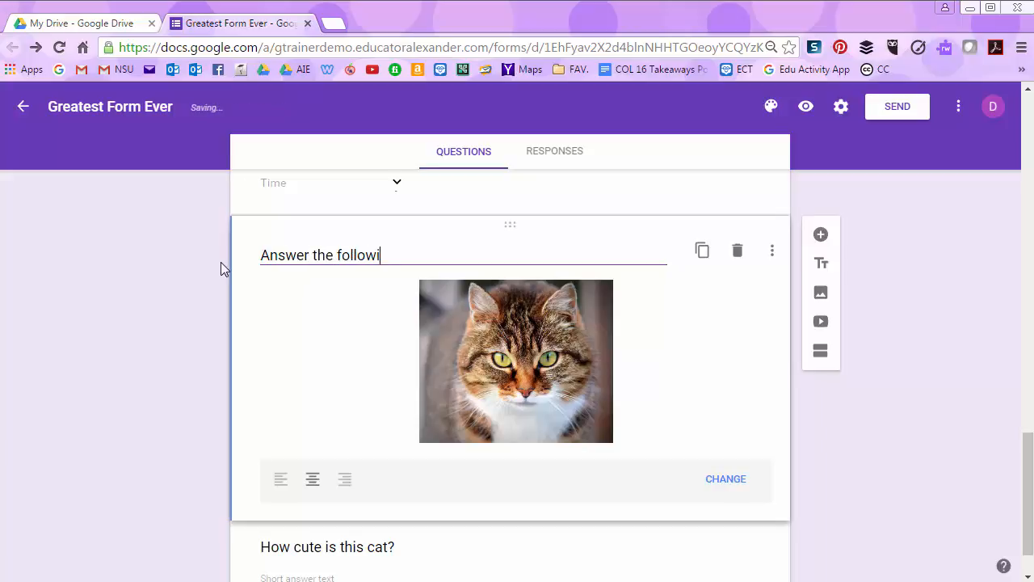
pyautogui.write('ng questions abo')
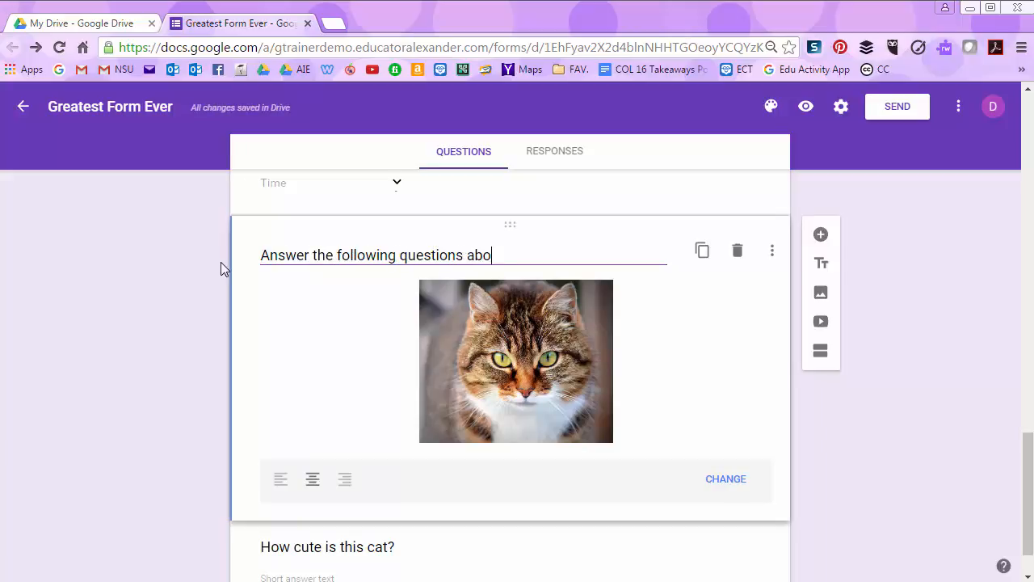
pyautogui.write('ut the picture.')
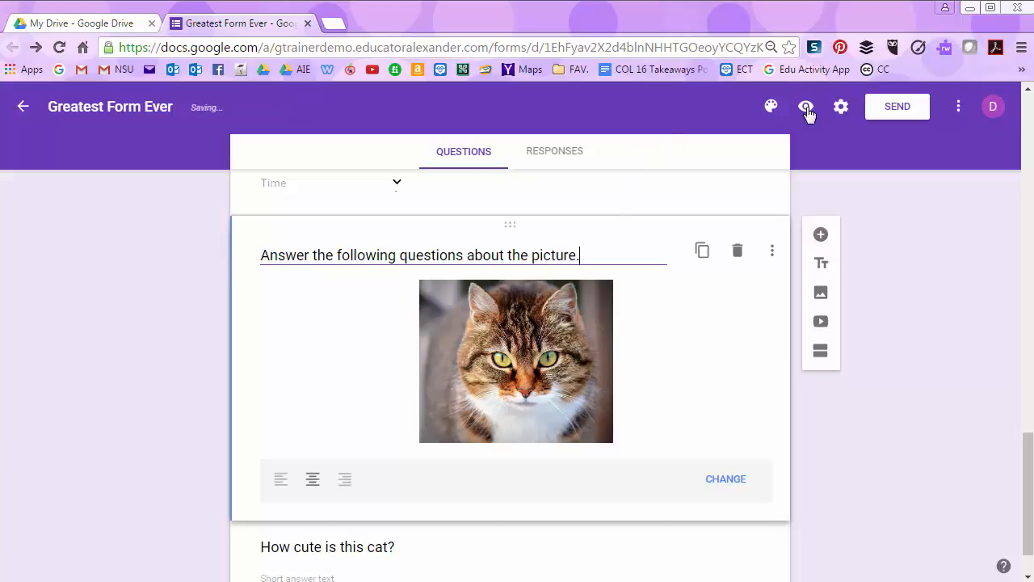
# - Preview the form to check the reworded title above the cat image, and close the preview
pyautogui.click(805, 105)
pyautogui.scroll(-6, 735, 305)
pyautogui.scroll(-8, 757, 268)
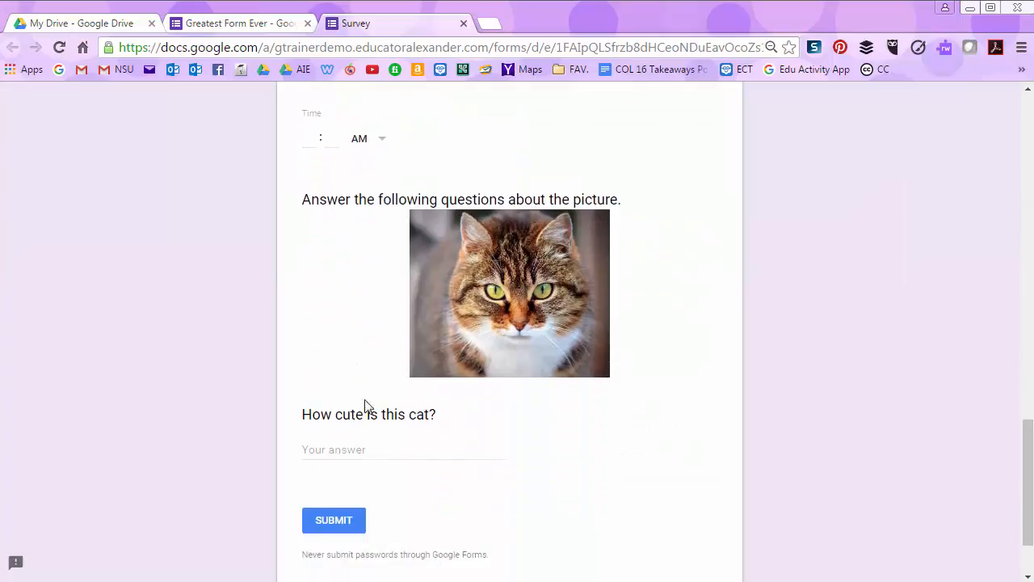
pyautogui.click(463, 23)
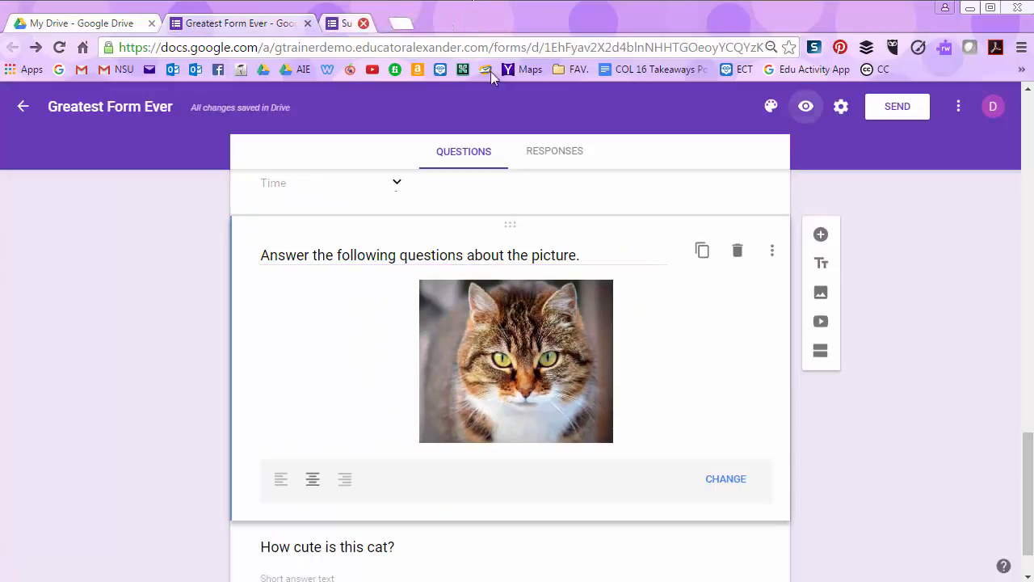
# - Search YouTube for "cat" and insert the video "Funny Cats Compilation [Most See] Funny Cat Videos Ever Part 1" below the "How cute is this cat?" question
pyautogui.scroll(-1, 705, 390)
pyautogui.click(655, 526)
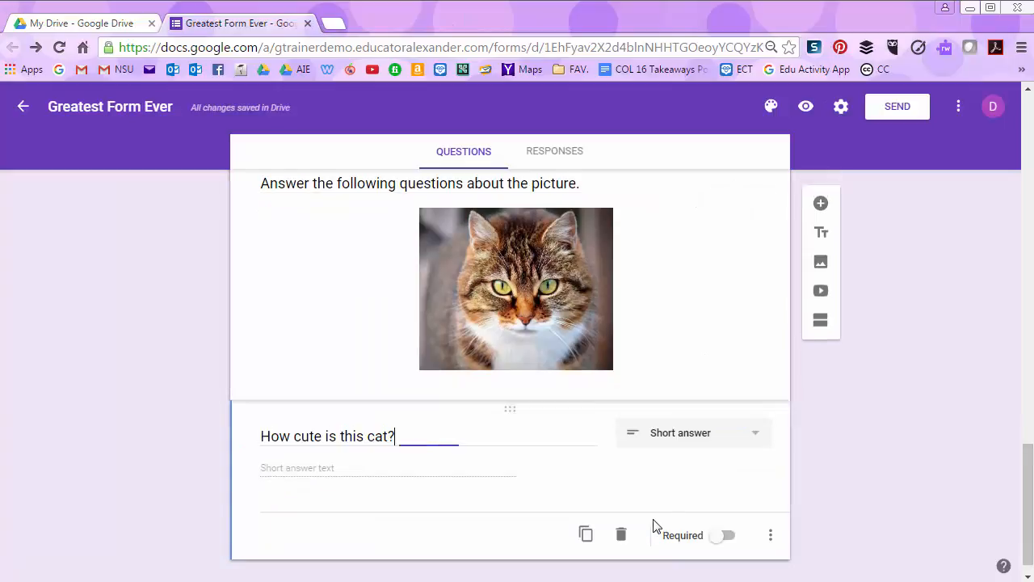
pyautogui.click(823, 499)
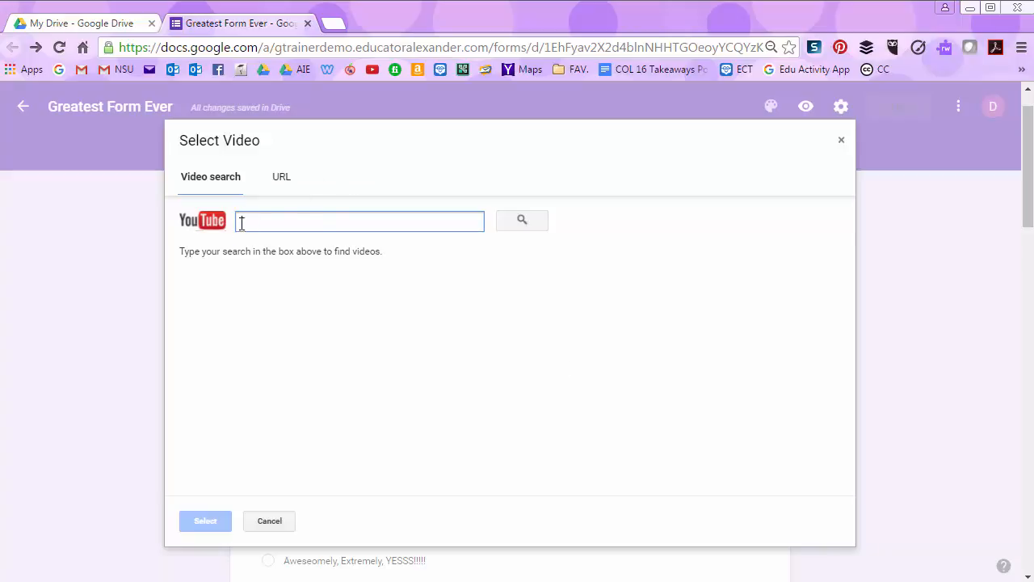
pyautogui.click(280, 177)
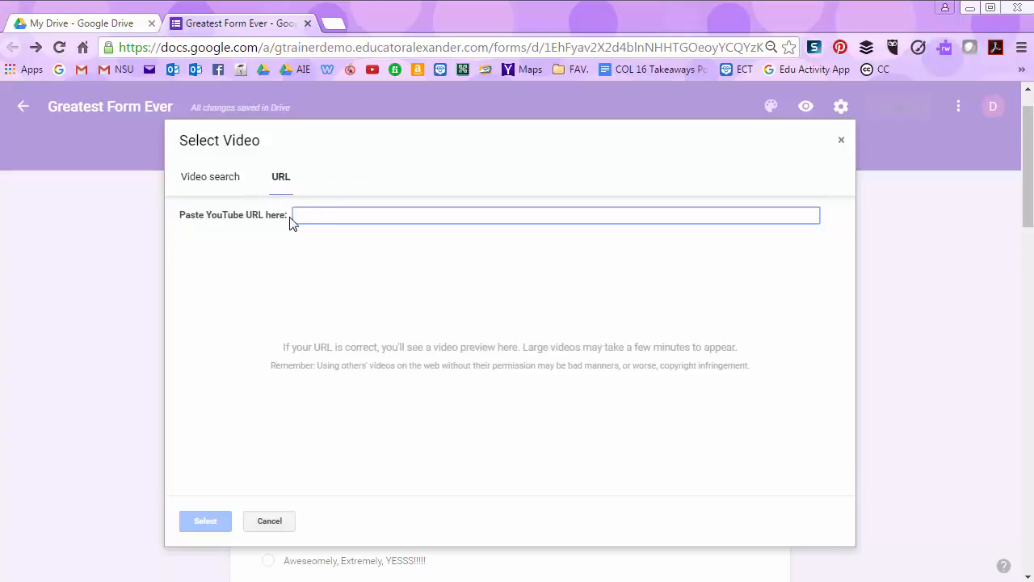
pyautogui.click(230, 185)
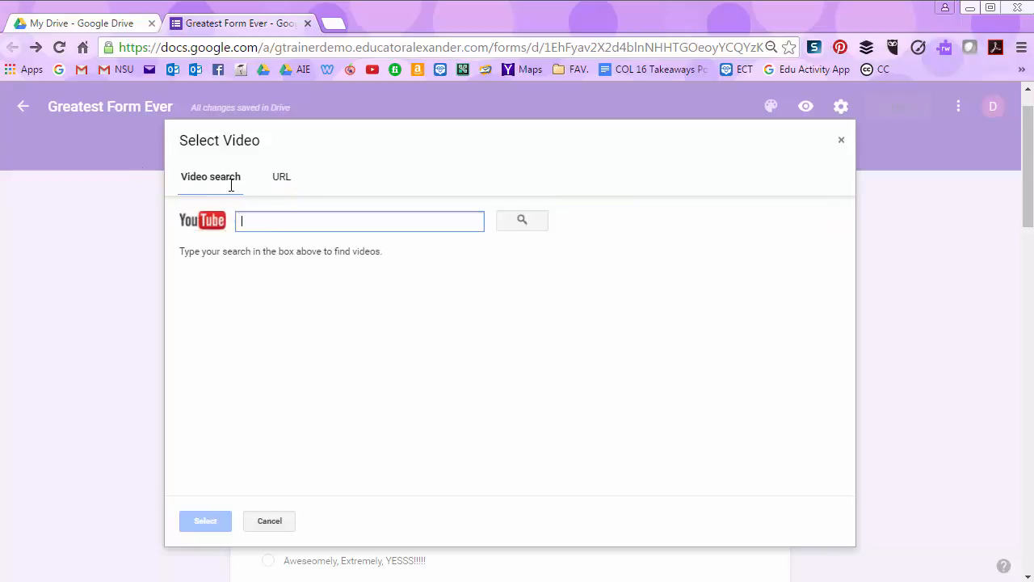
pyautogui.write('cat')
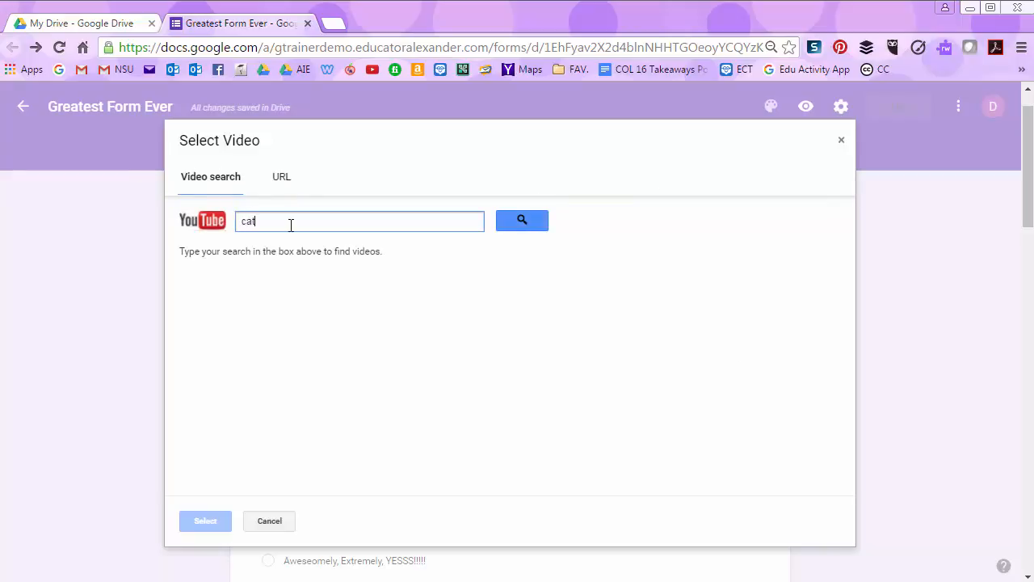
pyautogui.press('Return')
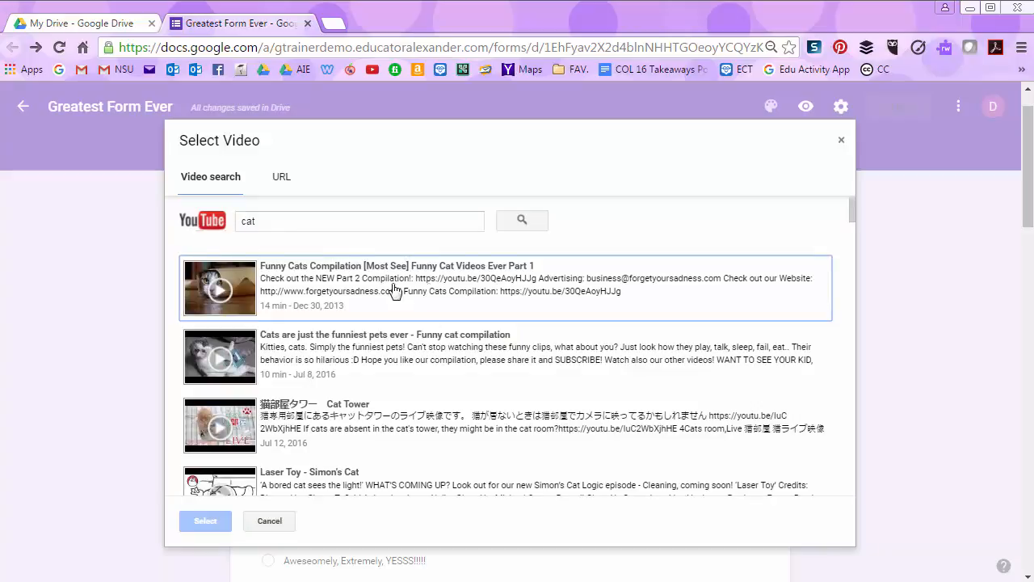
pyautogui.doubleClick(374, 297)
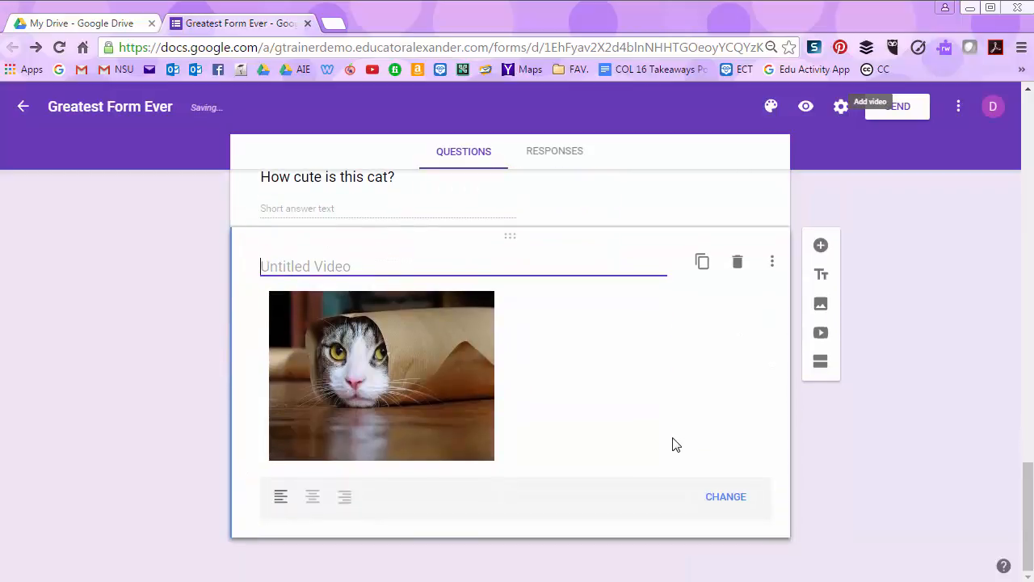
# - Try right alignment on the inserted cat video and settle on center alignment
pyautogui.click(313, 496)
pyautogui.click(345, 498)
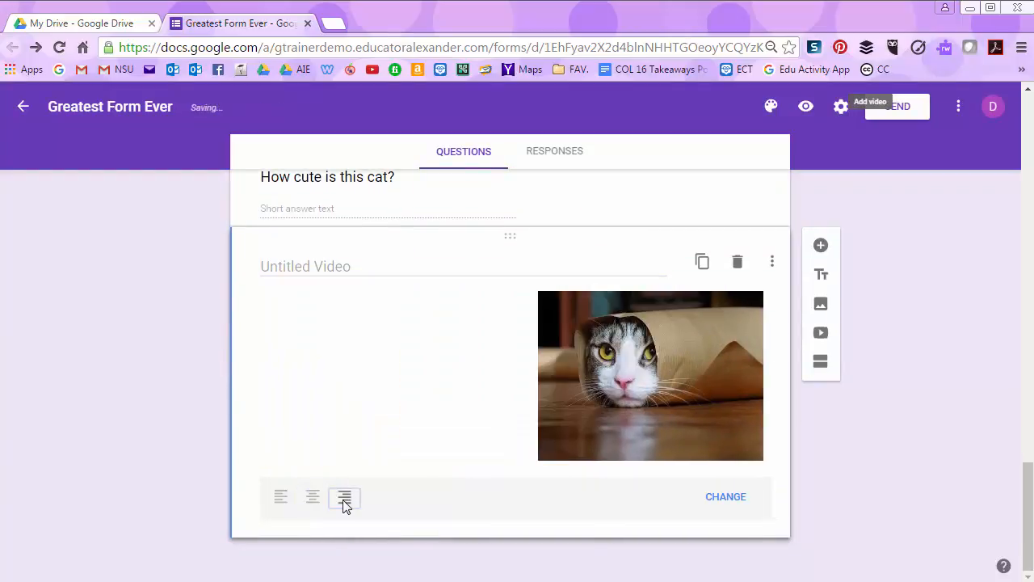
pyautogui.click(314, 499)
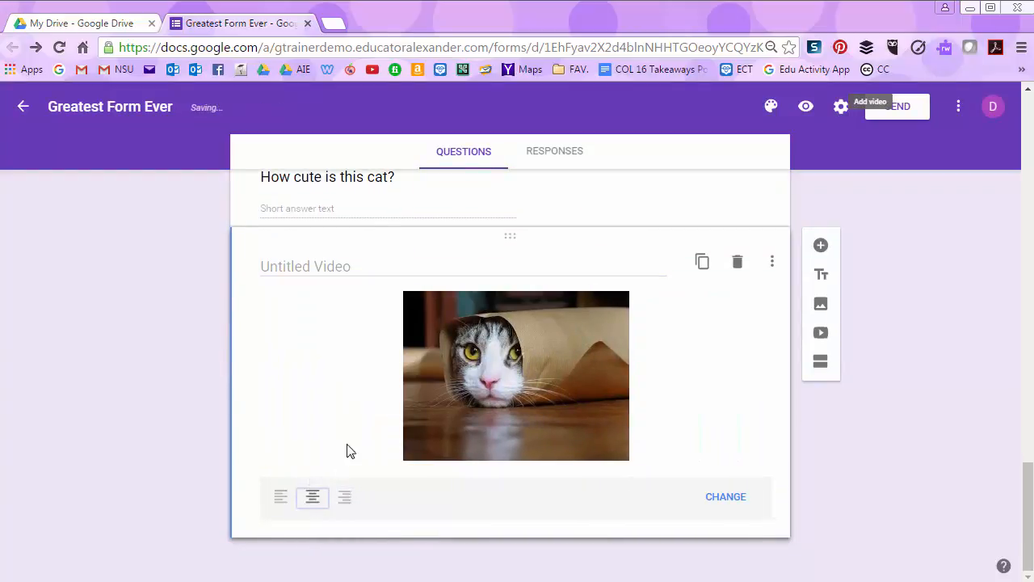
# - Add a short answer question below the cat video reading "View this video and tell me..."
pyautogui.click(820, 246)
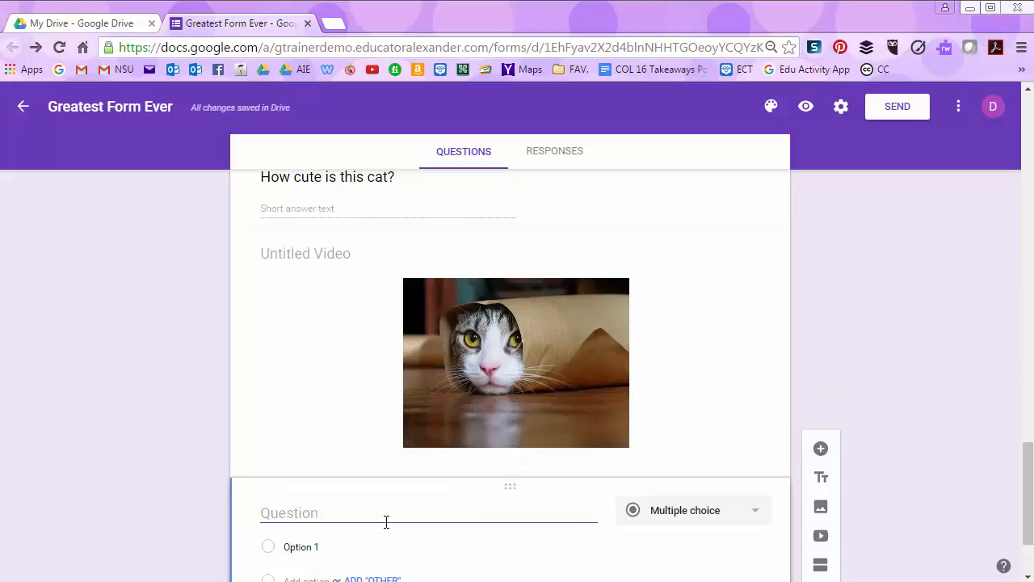
pyautogui.write('View this video and t')
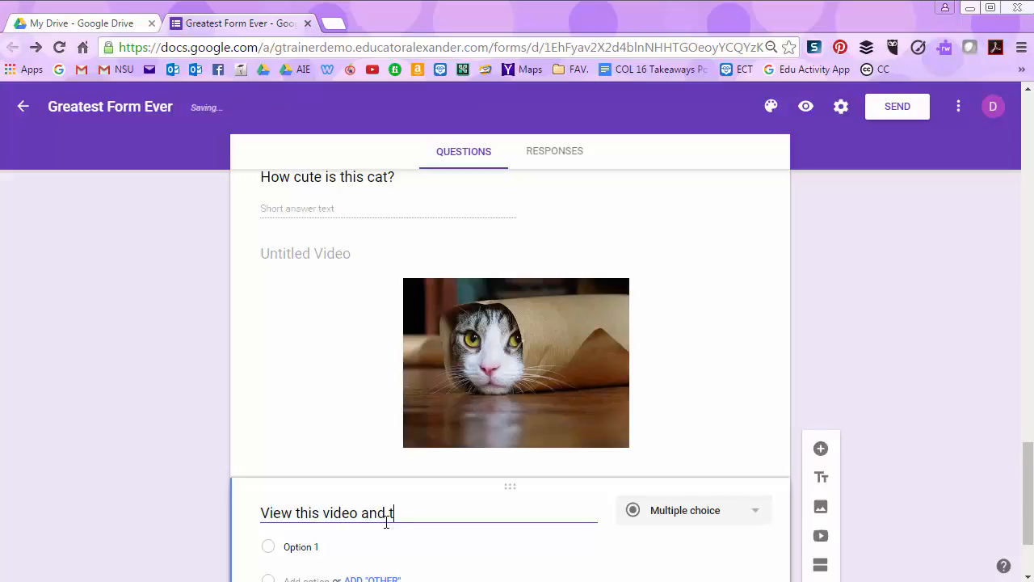
pyautogui.write('ell me...')
pyautogui.click(683, 511)
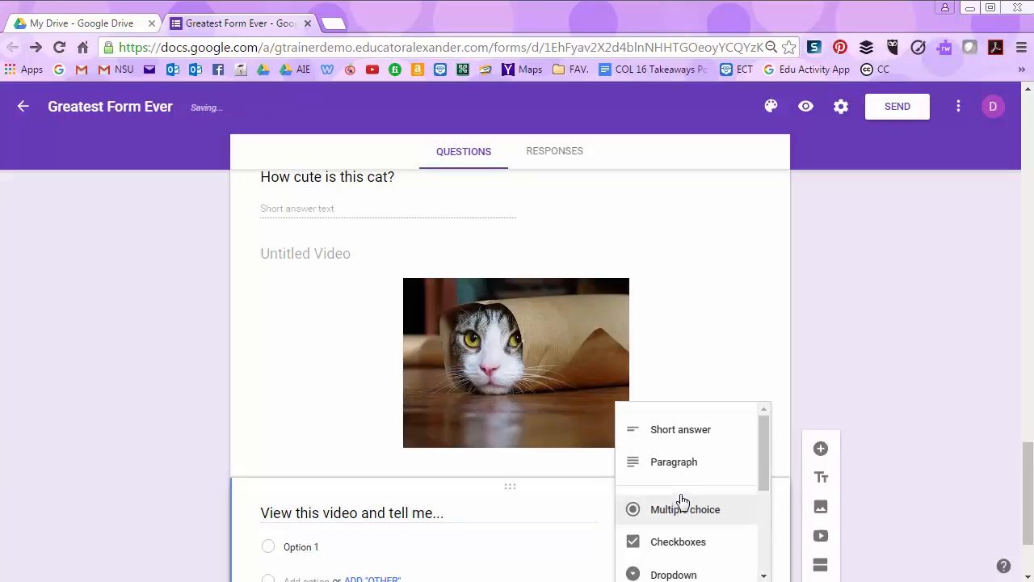
pyautogui.click(679, 429)
# - Preview the form to check the cat picture, the video and their questions, and close the preview
pyautogui.click(806, 107)
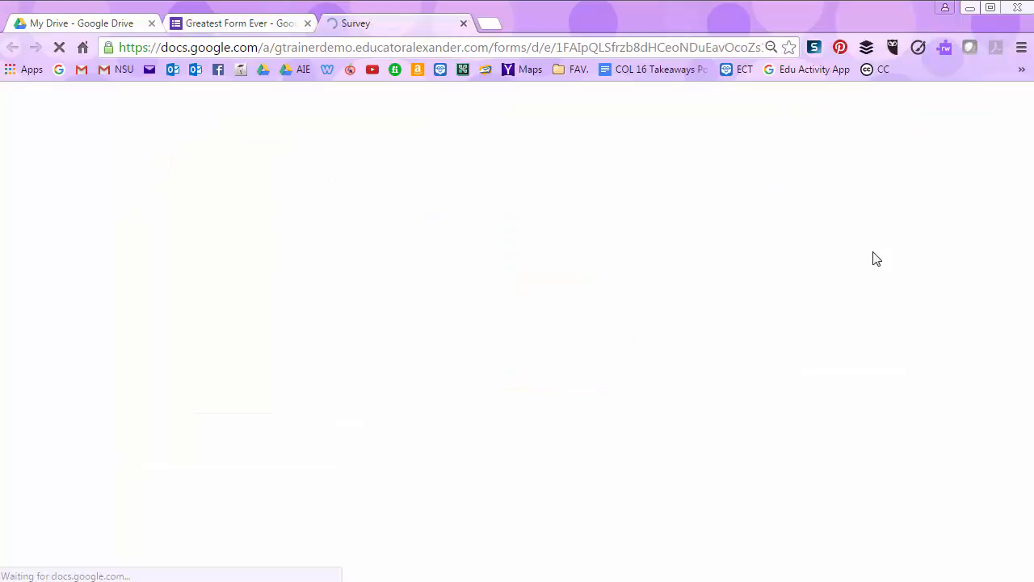
pyautogui.scroll(-12, 658, 302)
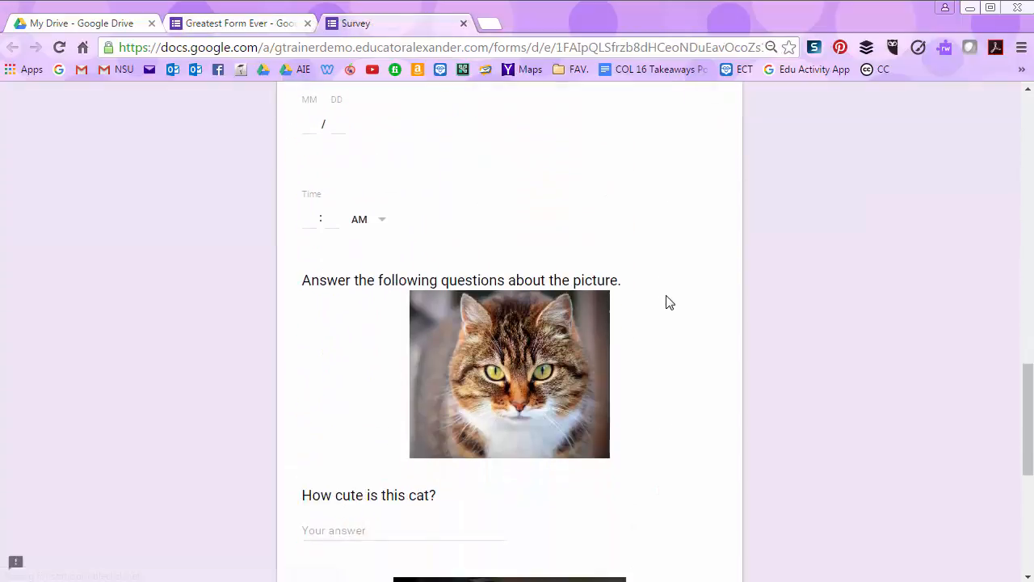
pyautogui.scroll(-1, 669, 301)
pyautogui.scroll(-3, 578, 307)
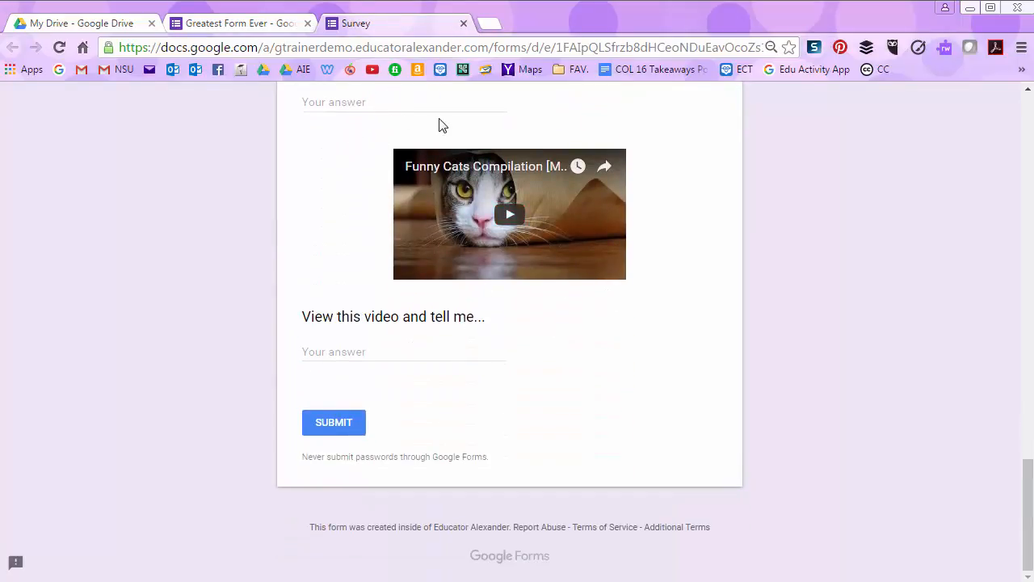
pyautogui.scroll(3, 452, 130)
pyautogui.scroll(1, 443, 162)
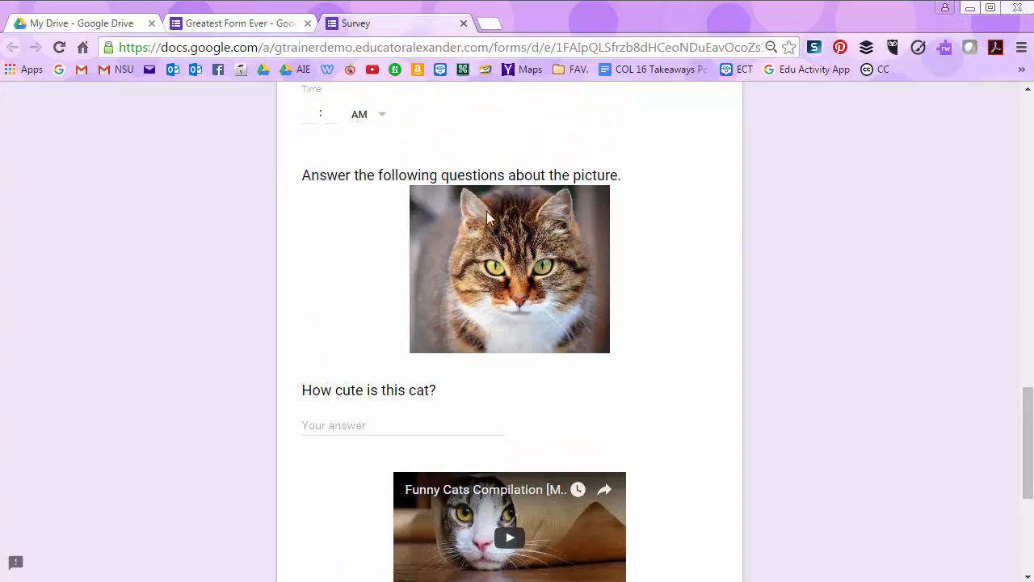
pyautogui.click(464, 23)
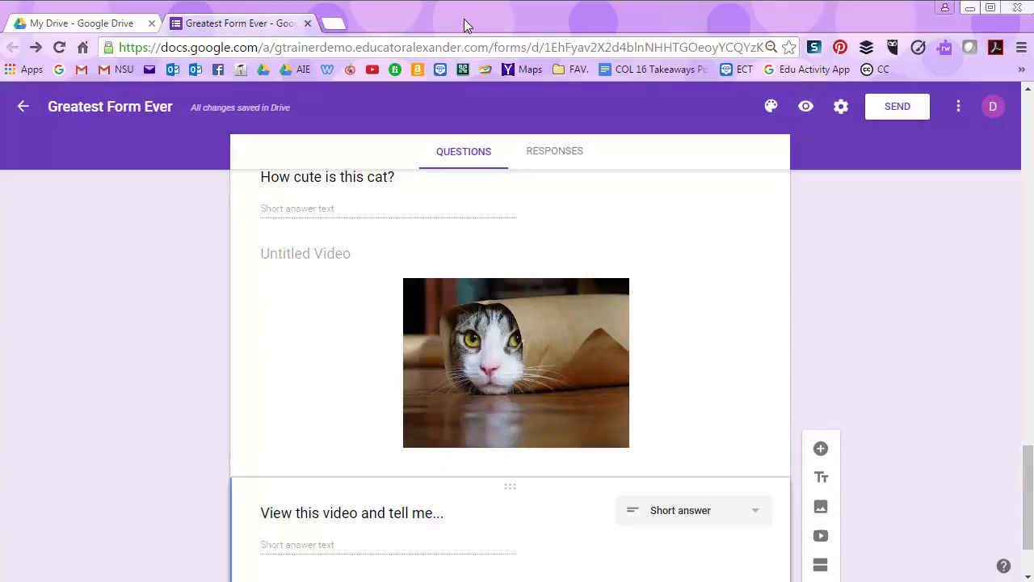
# - Bring up the Adobe Connect chat to read the participants' messages, and hide it again
pyautogui.scroll(-1, 629, 391)
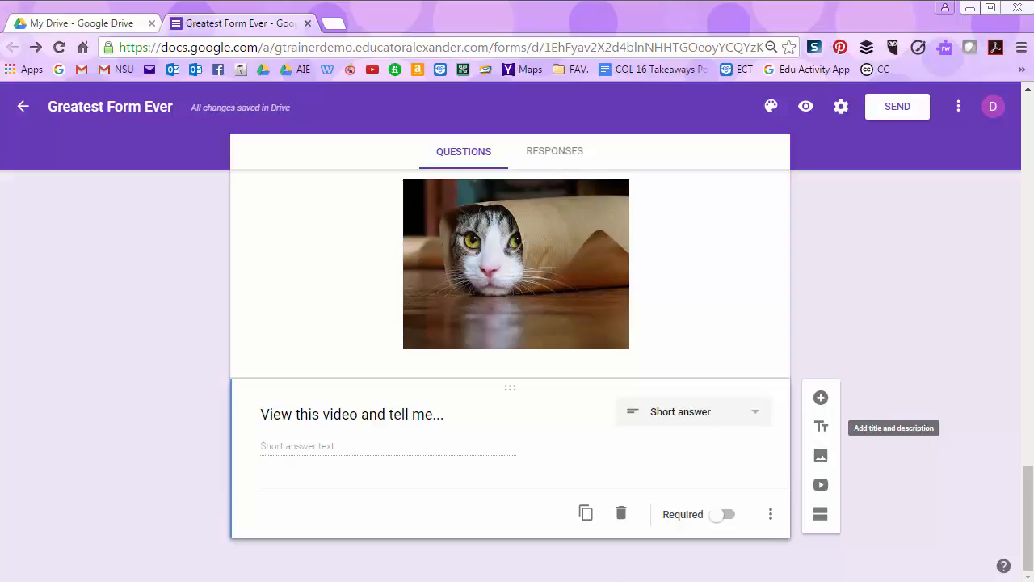
pyautogui.click(370, 580)
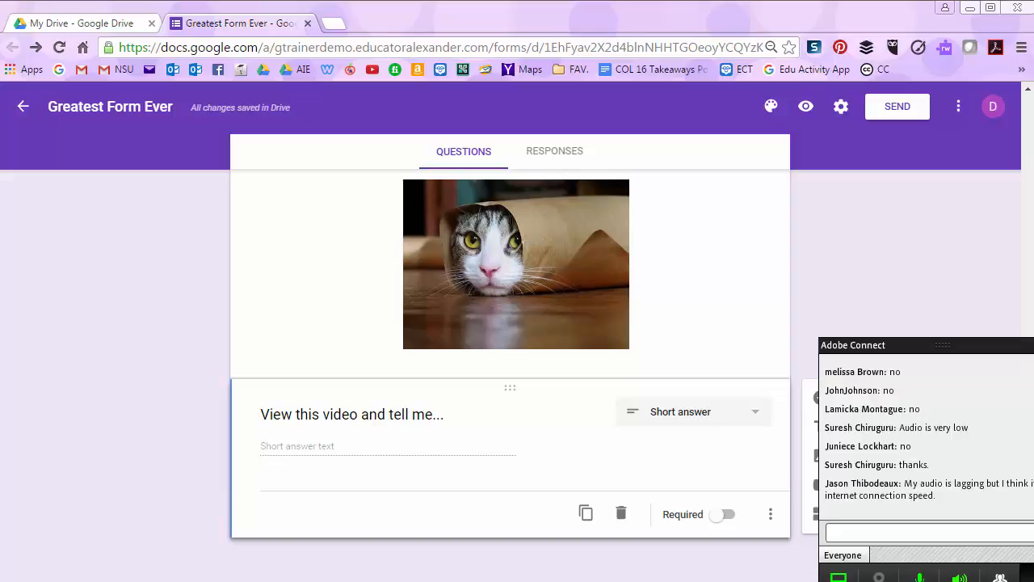
pyautogui.click(1029, 345)
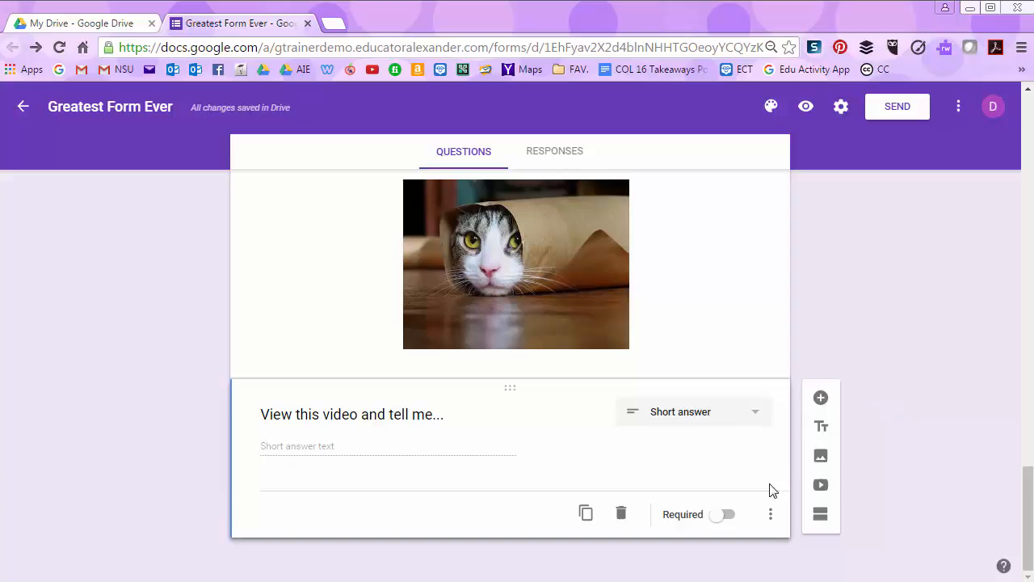
# - Insert a title and description block between the time question and the cat image, and title it "Media"
pyautogui.scroll(3, 691, 517)
pyautogui.scroll(4, 691, 517)
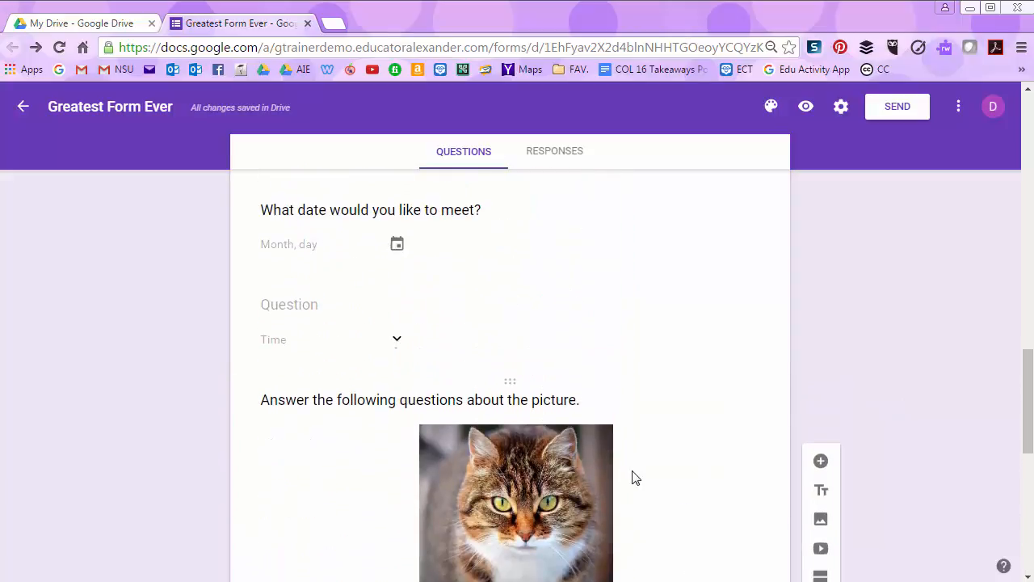
pyautogui.click(313, 446)
pyautogui.scroll(-5, 598, 494)
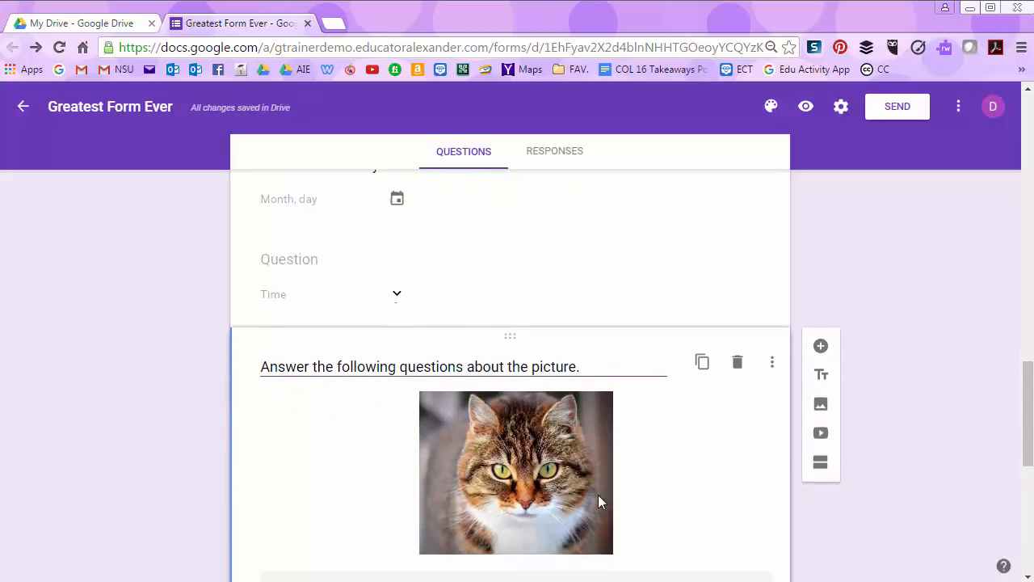
pyautogui.scroll(6, 591, 493)
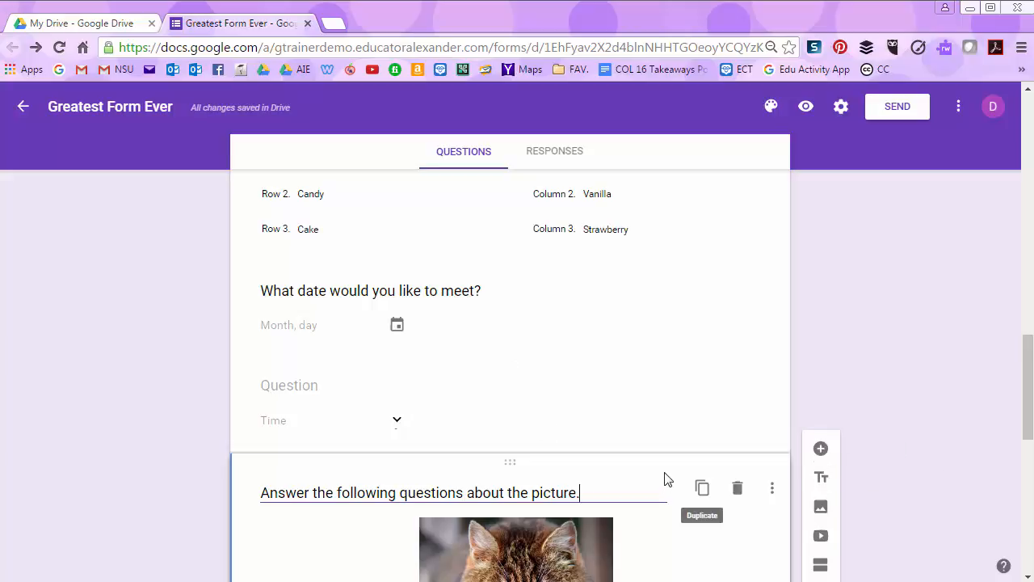
pyautogui.click(496, 418)
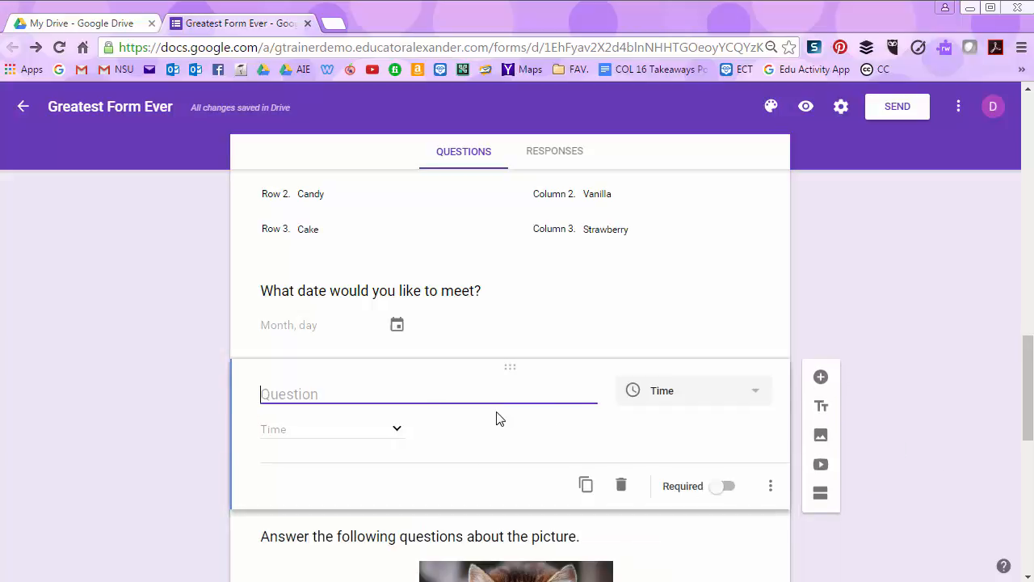
pyautogui.click(820, 407)
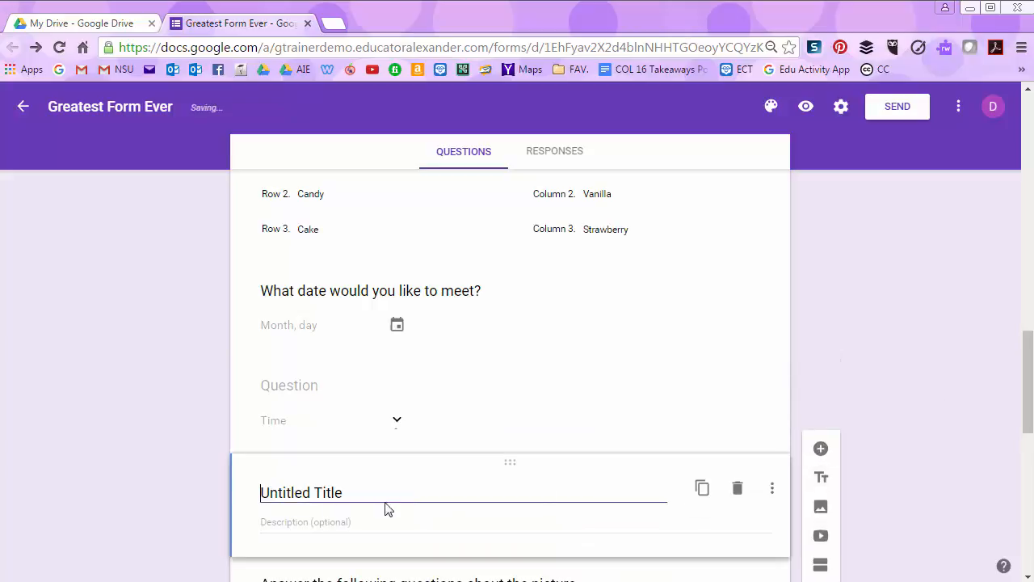
pyautogui.scroll(-2, 598, 478)
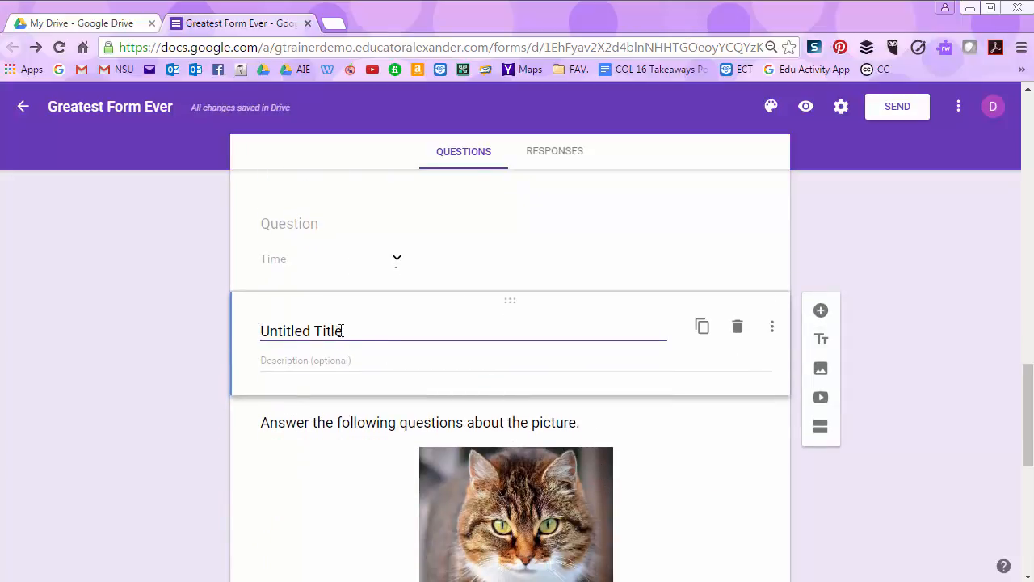
pyautogui.moveTo(341, 330); pyautogui.dragTo(210, 349)
pyautogui.write('Medi')
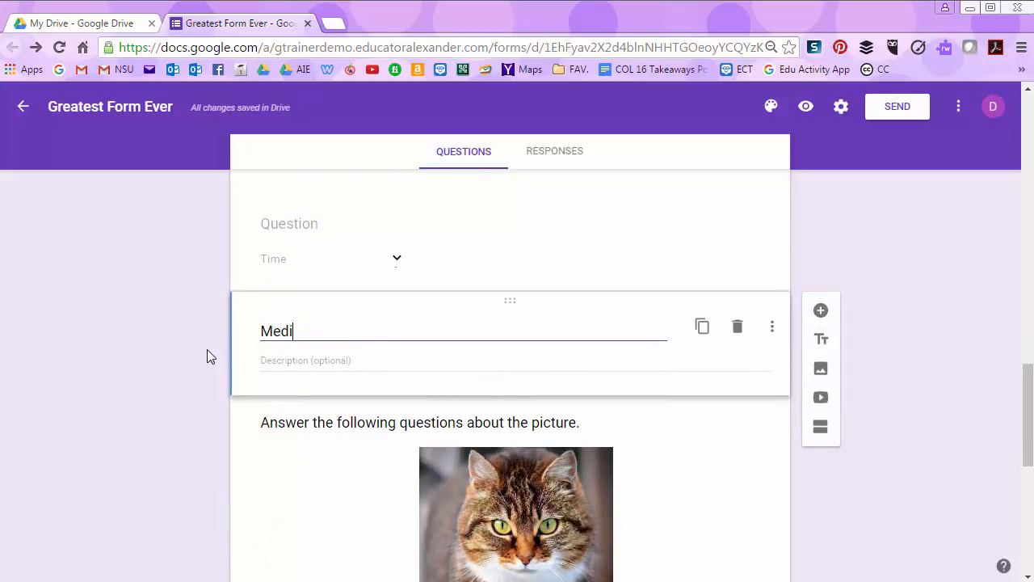
pyautogui.press('BackSpace')
pyautogui.press('BackSpace')
pyautogui.press('BackSpace')
pyautogui.write('edia')
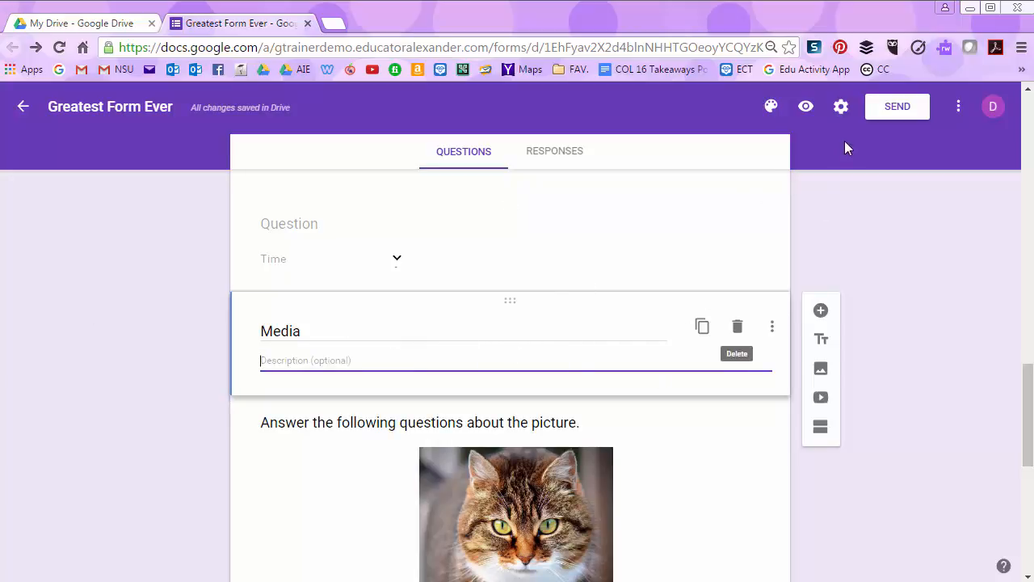
# - Preview the whole form and compare the "Media" heading above the cat picture with its title block in the editor
pyautogui.click(807, 108)
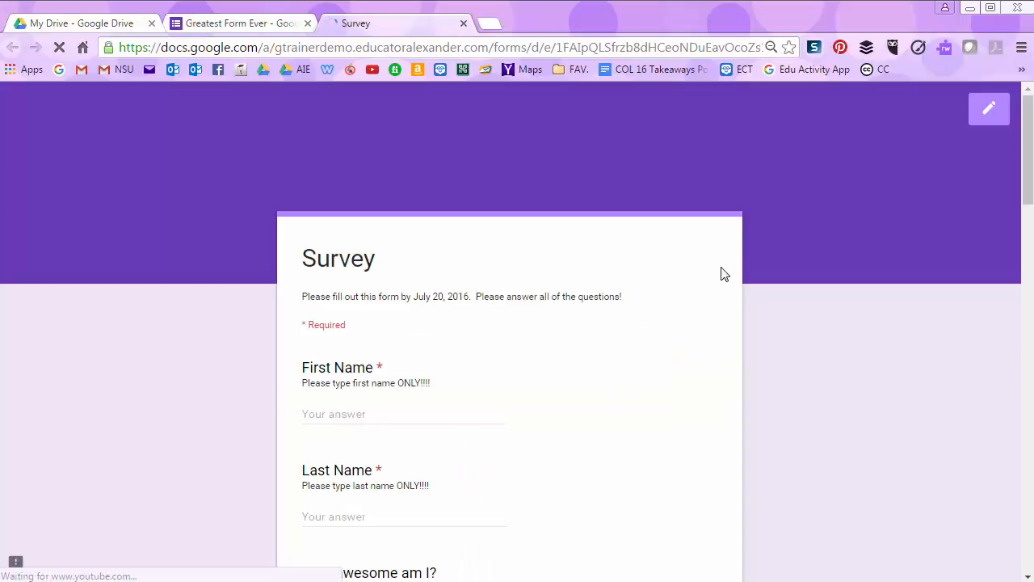
pyautogui.scroll(-1, 722, 274)
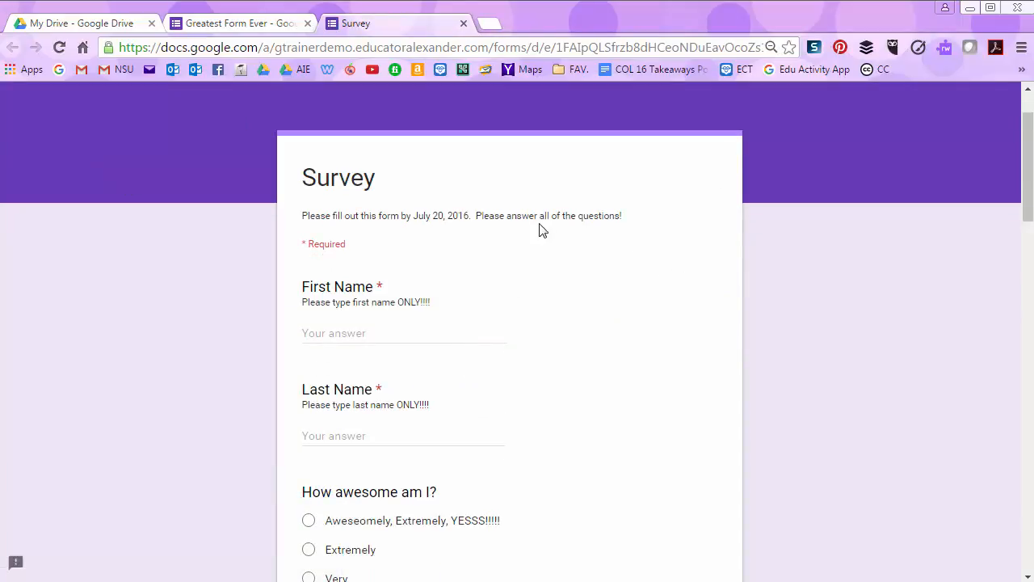
pyautogui.scroll(-7, 451, 206)
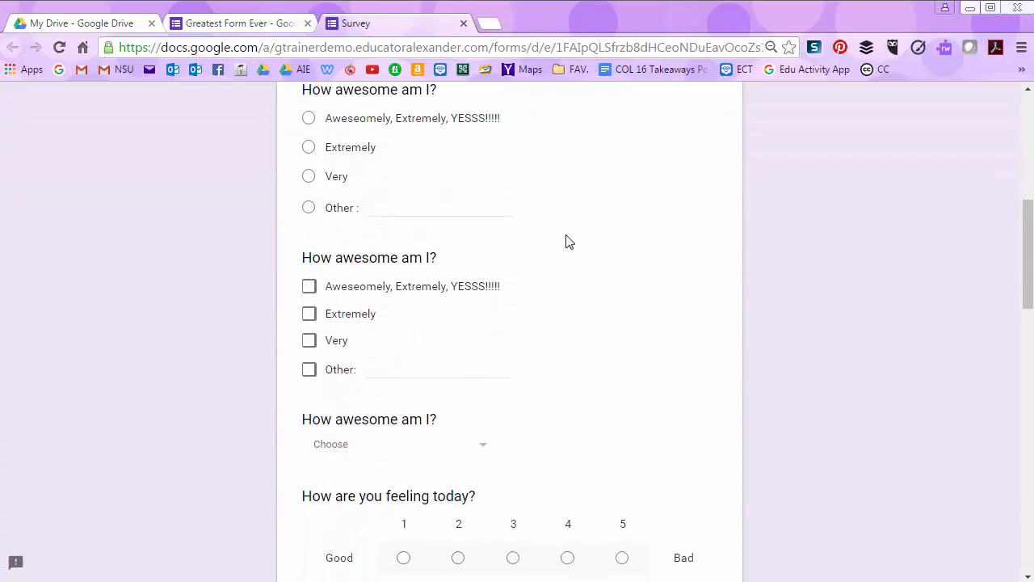
pyautogui.scroll(-6, 570, 242)
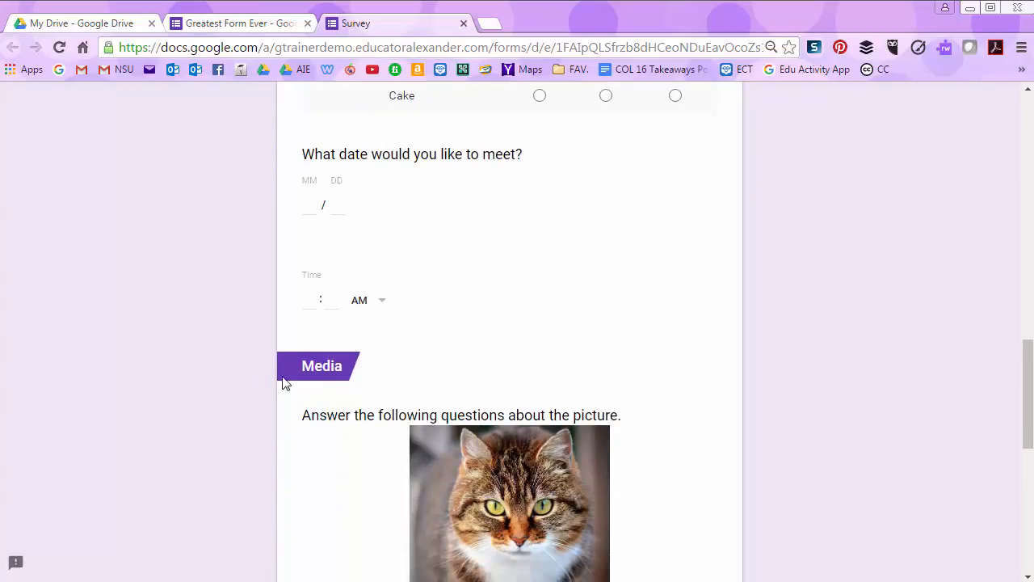
pyautogui.scroll(-1, 602, 411)
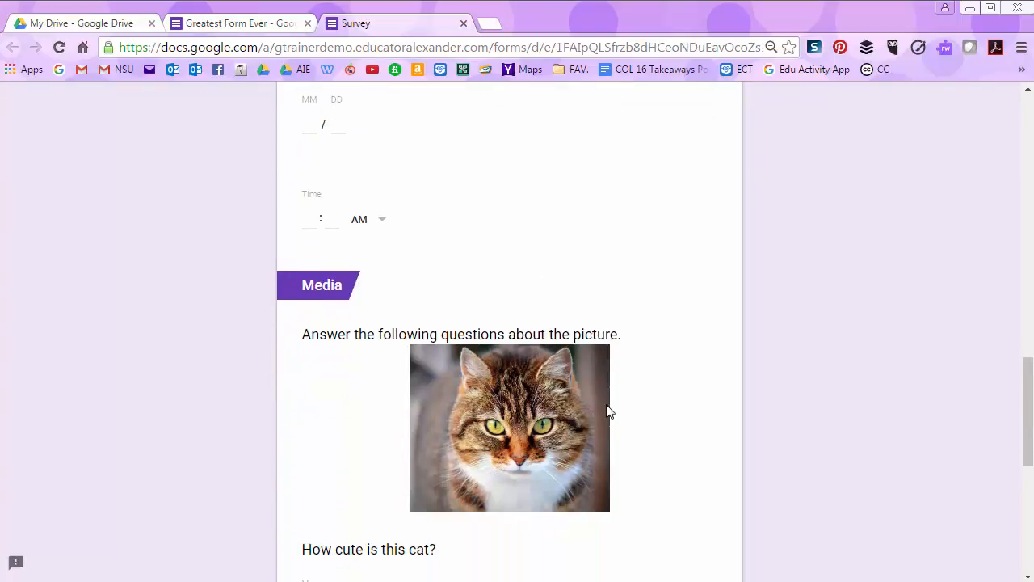
pyautogui.scroll(-6, 608, 411)
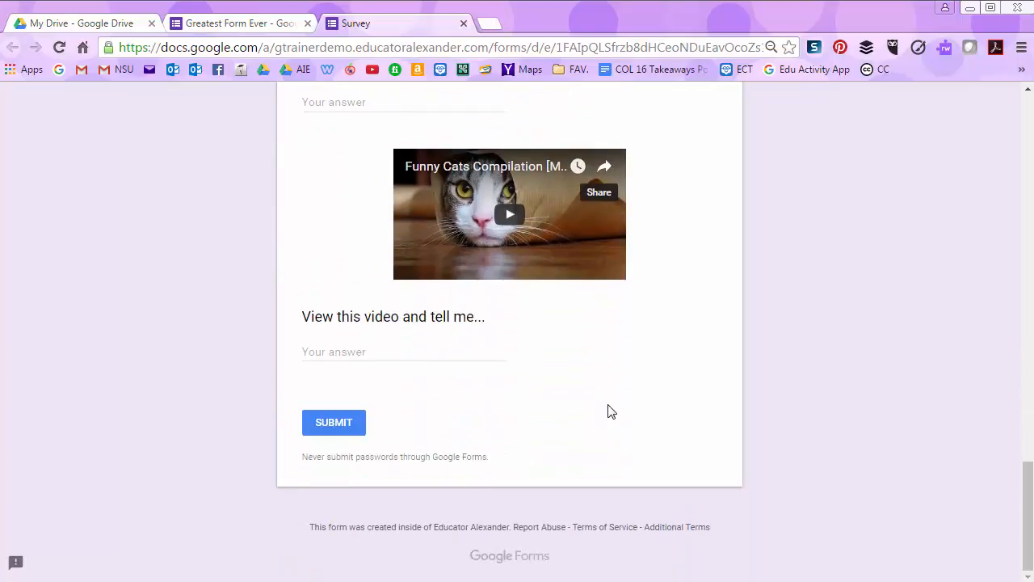
pyautogui.scroll(6, 608, 410)
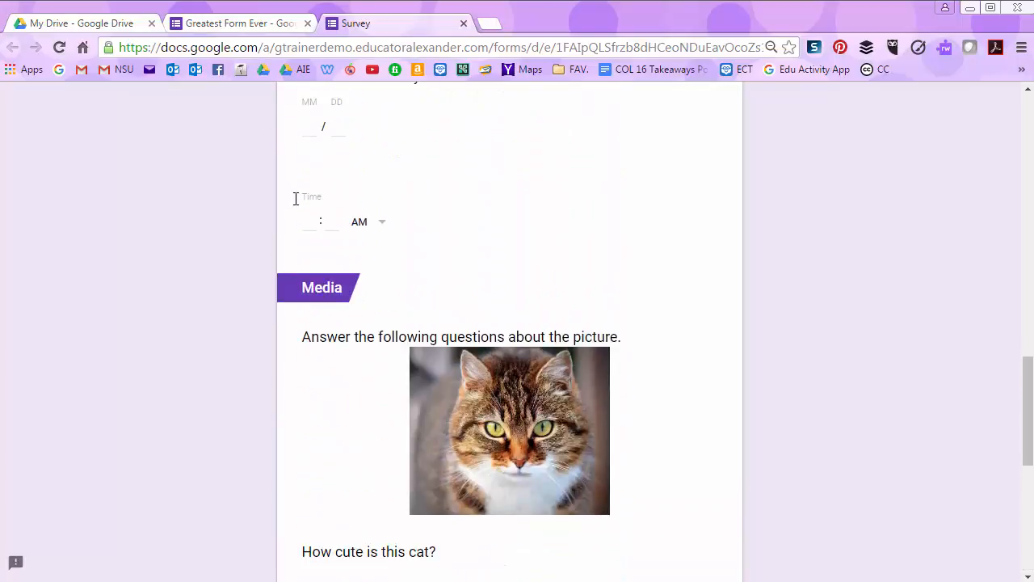
pyautogui.click(220, 26)
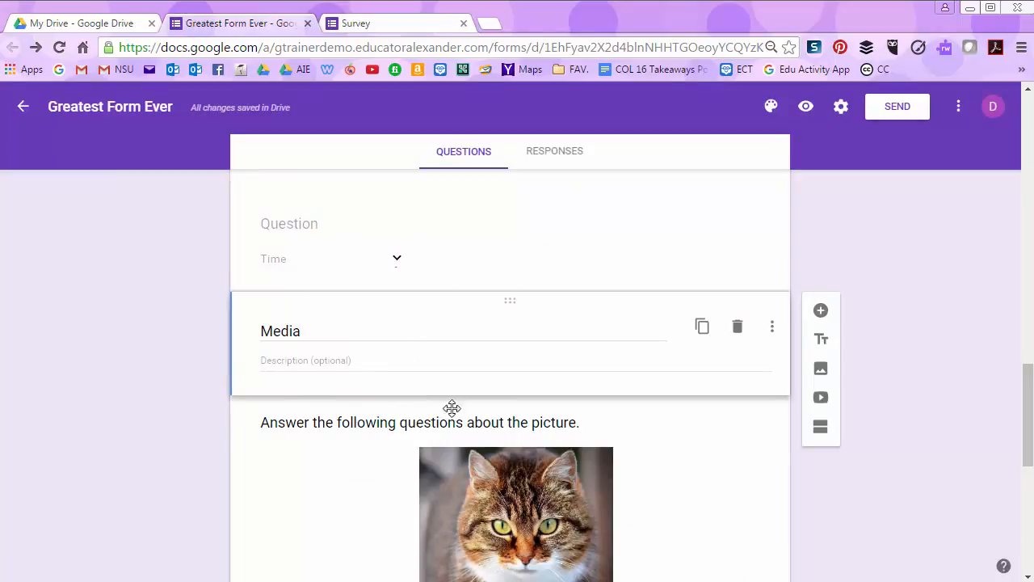
pyautogui.click(388, 25)
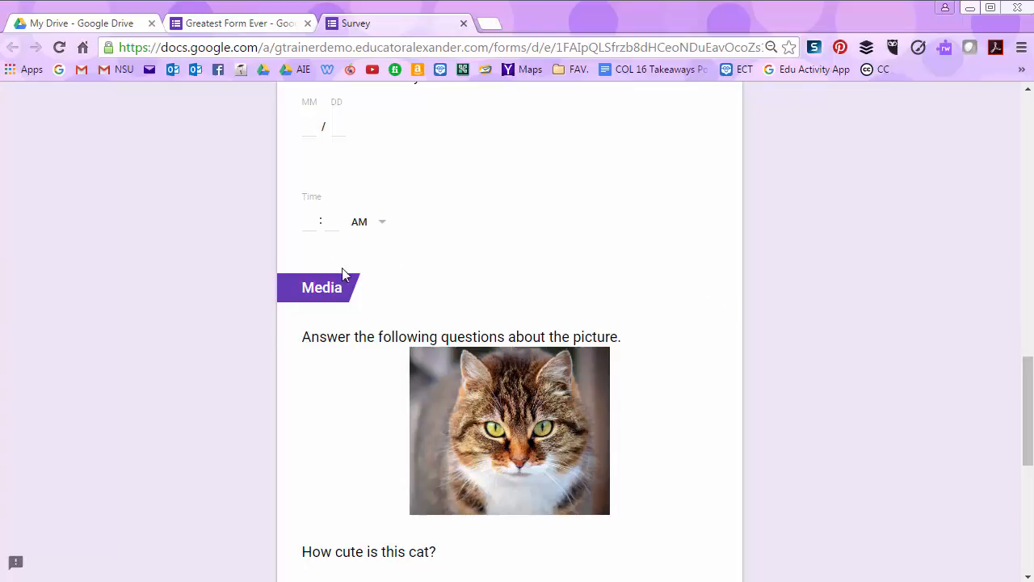
pyautogui.scroll(-6, 521, 314)
pyautogui.scroll(2, 526, 312)
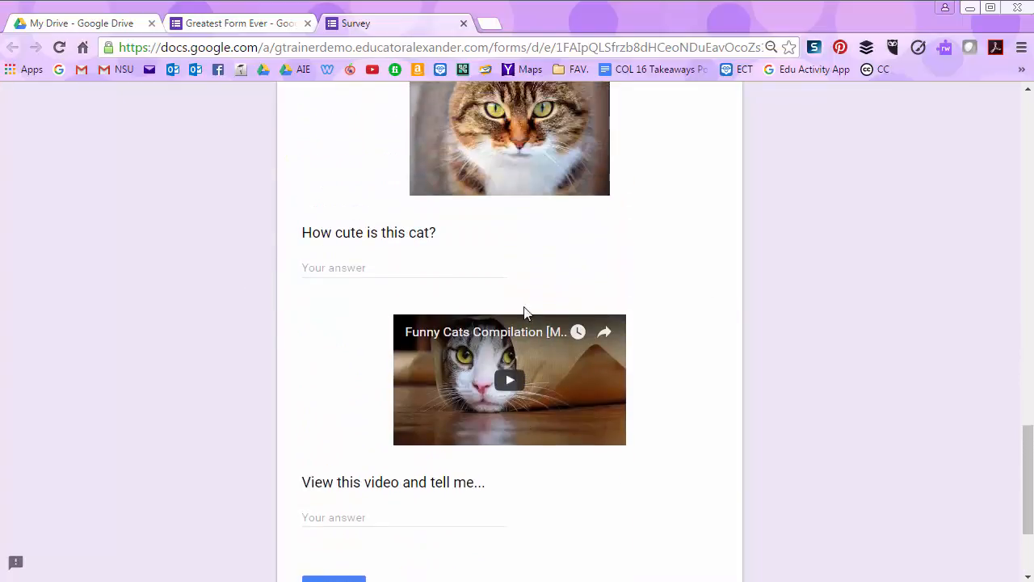
pyautogui.scroll(9, 524, 313)
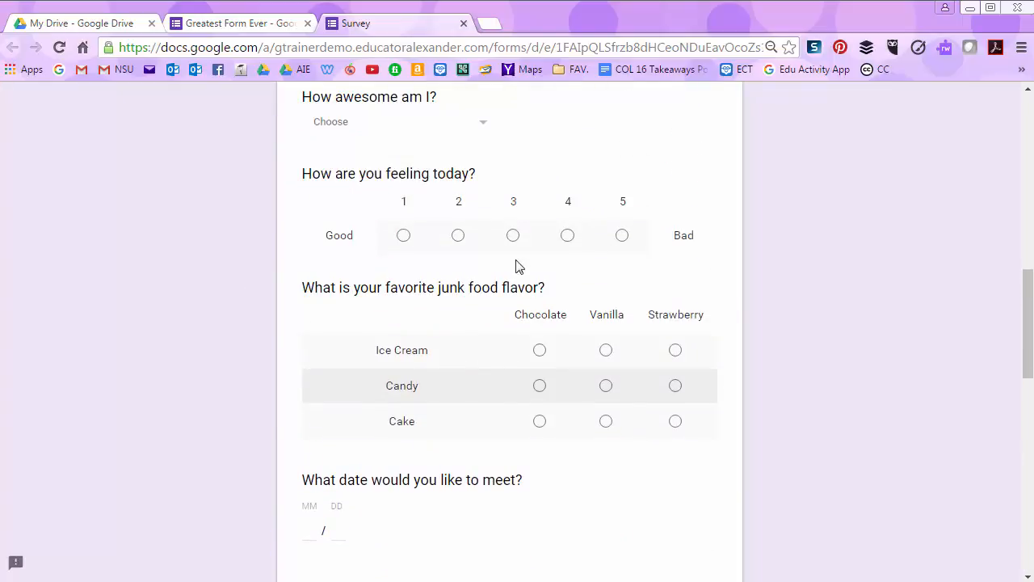
# - Insert a title and description block between the junk food flavor grid and the date question, and title it "Event Details"
pyautogui.click(251, 26)
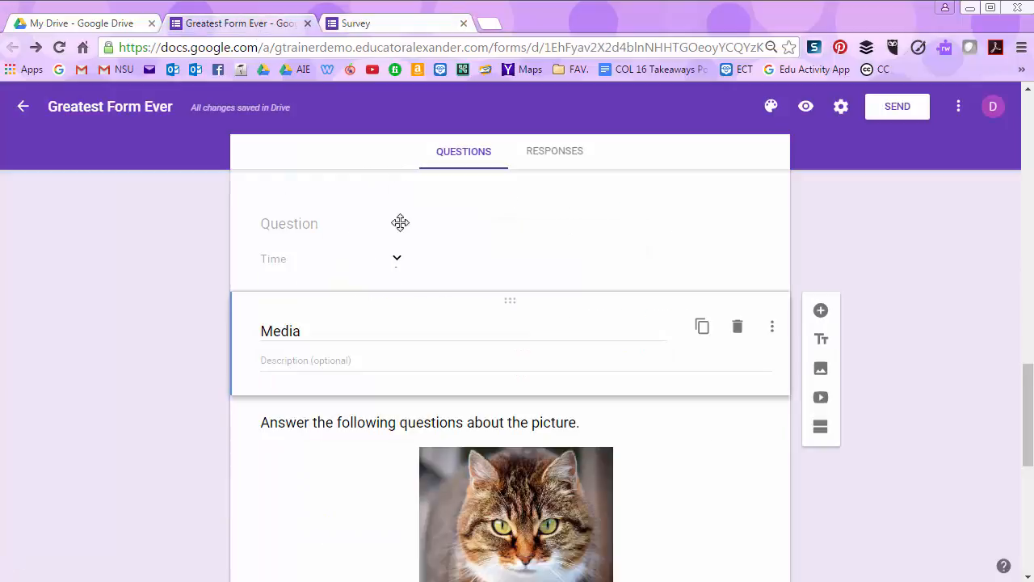
pyautogui.scroll(2, 383, 269)
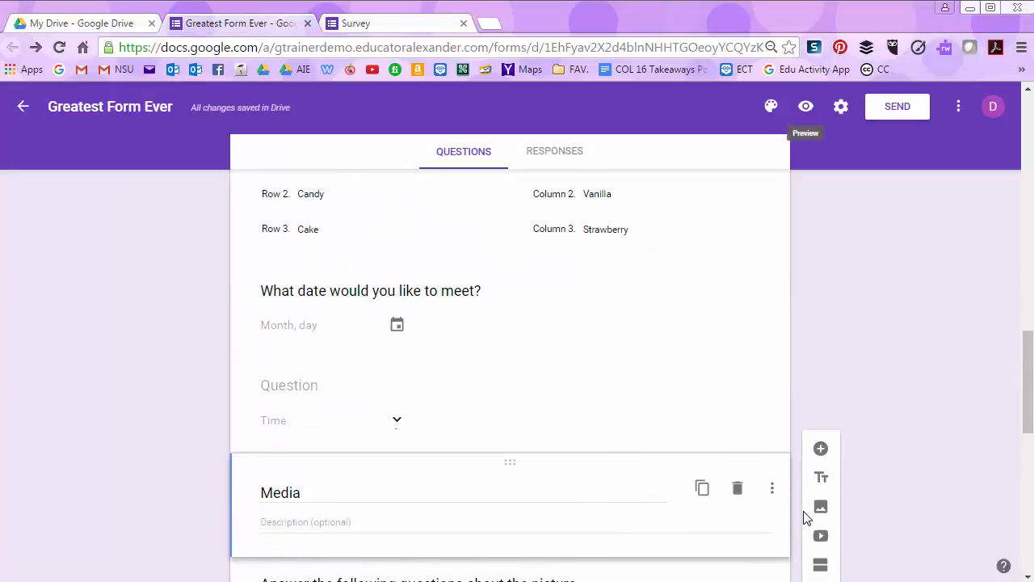
pyautogui.click(455, 240)
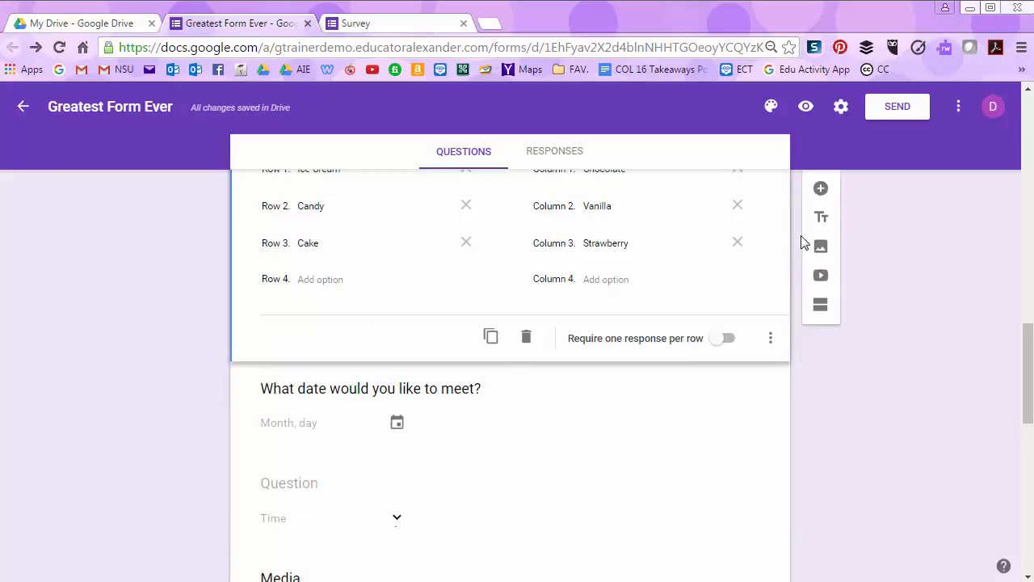
pyautogui.click(822, 215)
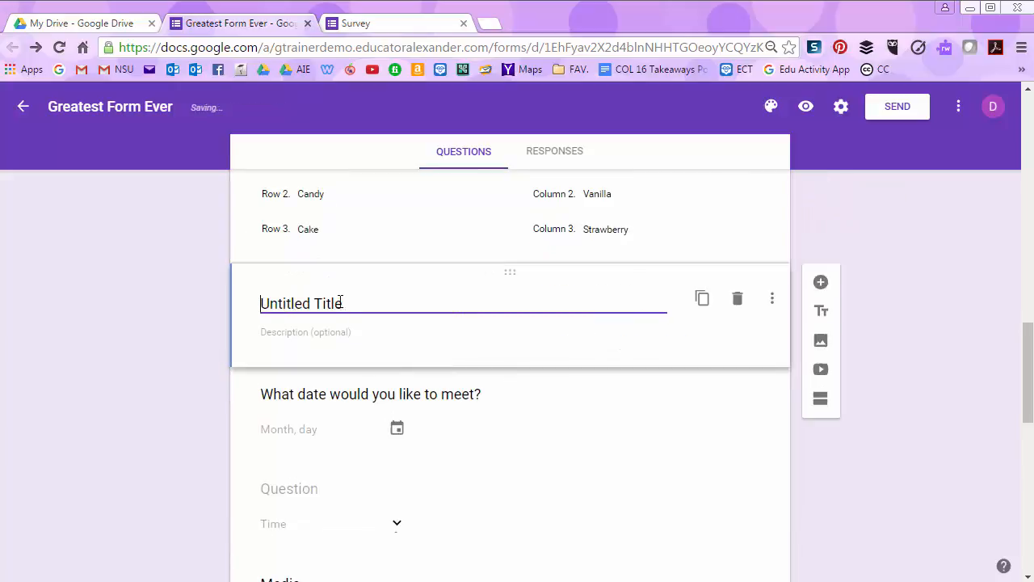
pyautogui.write('Event ')
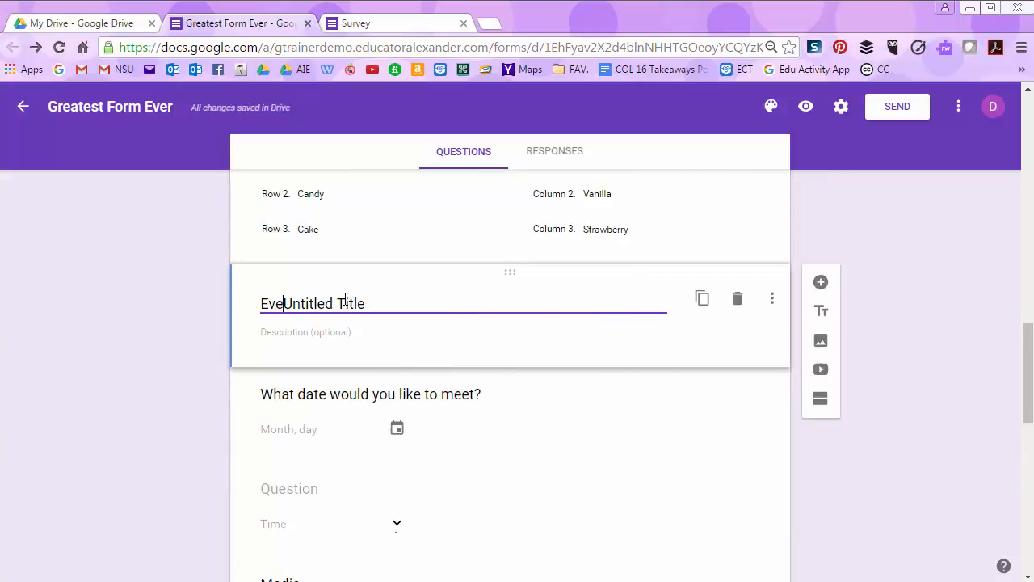
pyautogui.write('Details')
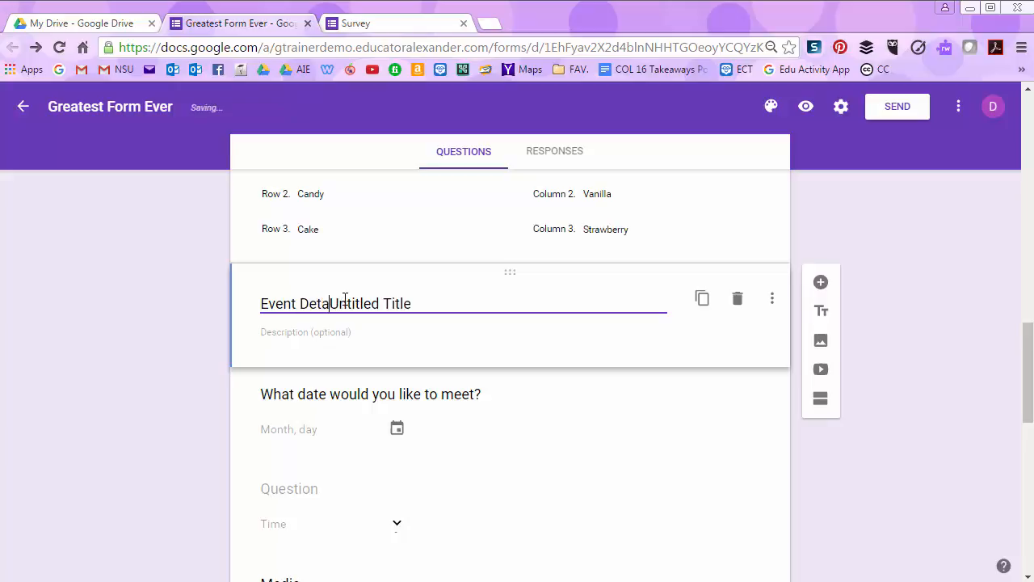
pyautogui.press('Delete')
pyautogui.press('Delete')
pyautogui.press('Delete')
pyautogui.press('Delete')
pyautogui.press('Delete')
pyautogui.press('Delete')
pyautogui.press('Delete')
pyautogui.press('Delete')
pyautogui.press('Delete')
pyautogui.press('Delete')
pyautogui.press('Delete')
pyautogui.press('Delete')
pyautogui.press('Delete')
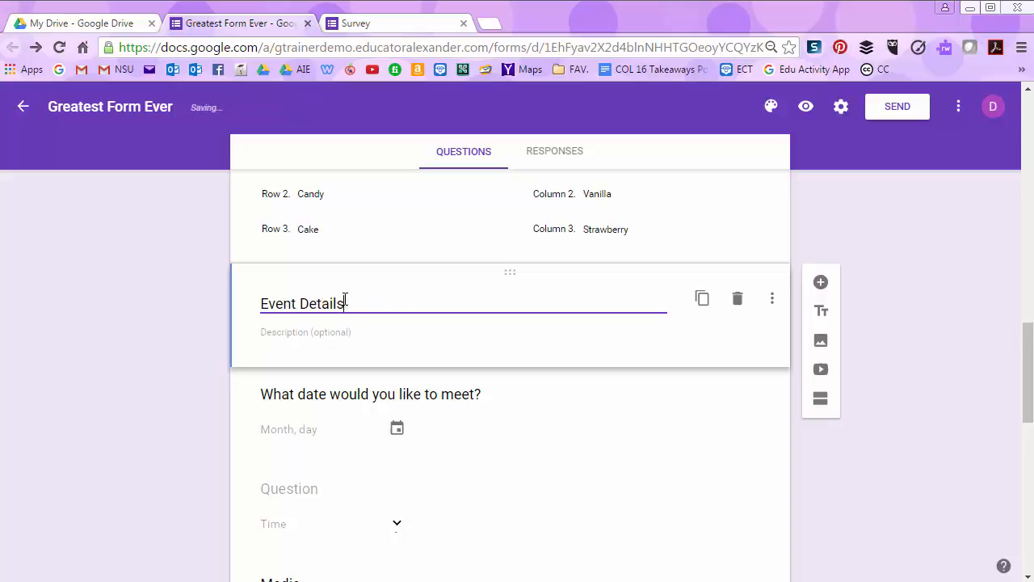
# - Preview the form to check the "Event Details" and "Media" headings, closing the old and new previews
pyautogui.click(805, 107)
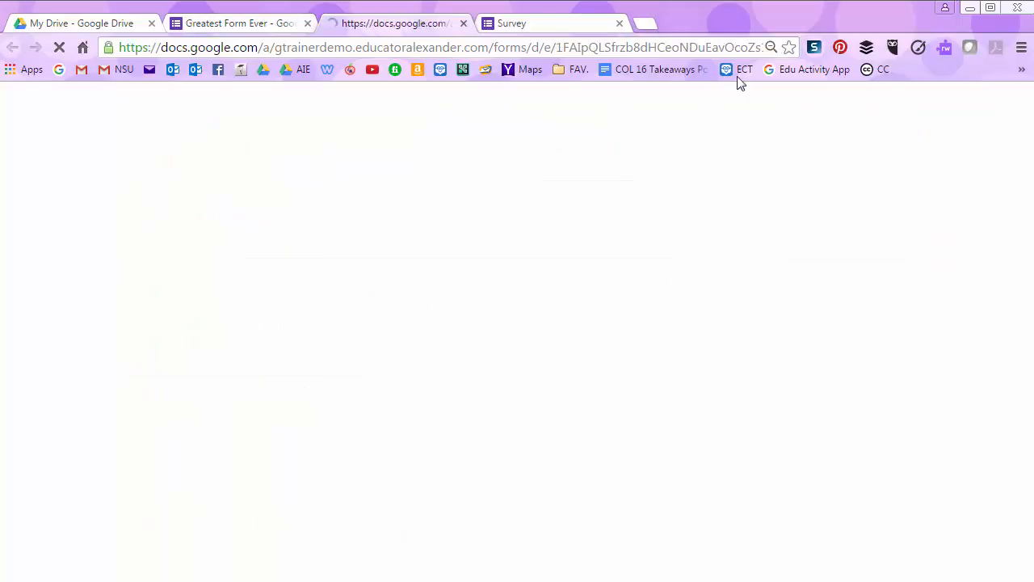
pyautogui.click(619, 23)
pyautogui.scroll(-10, 793, 283)
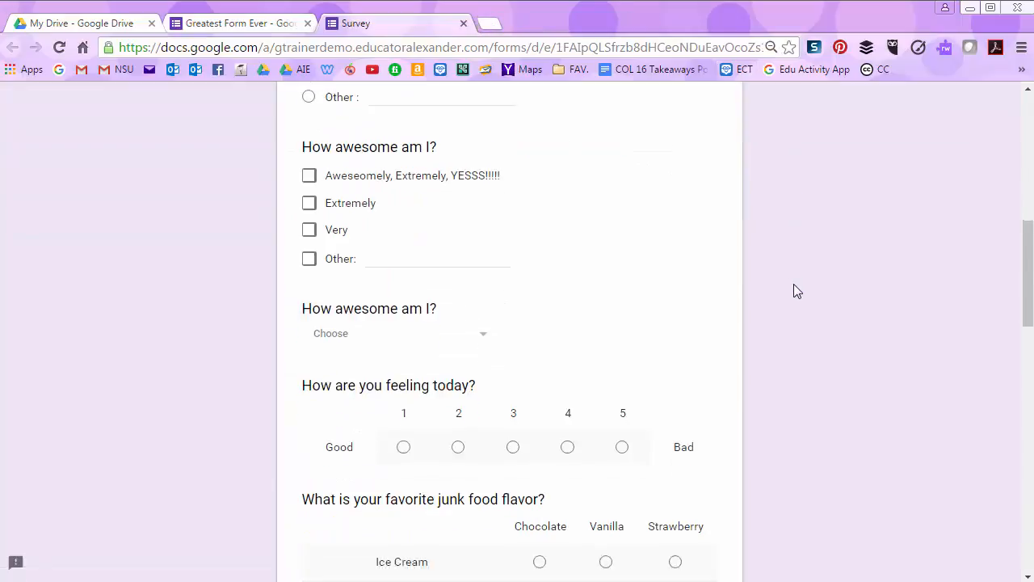
pyautogui.scroll(-2, 330, 364)
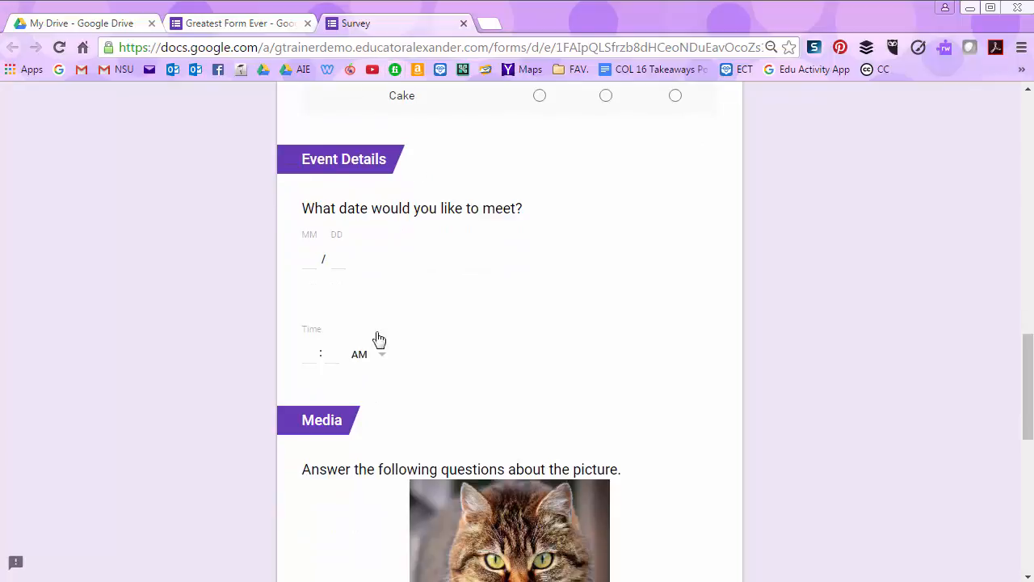
pyautogui.click(465, 23)
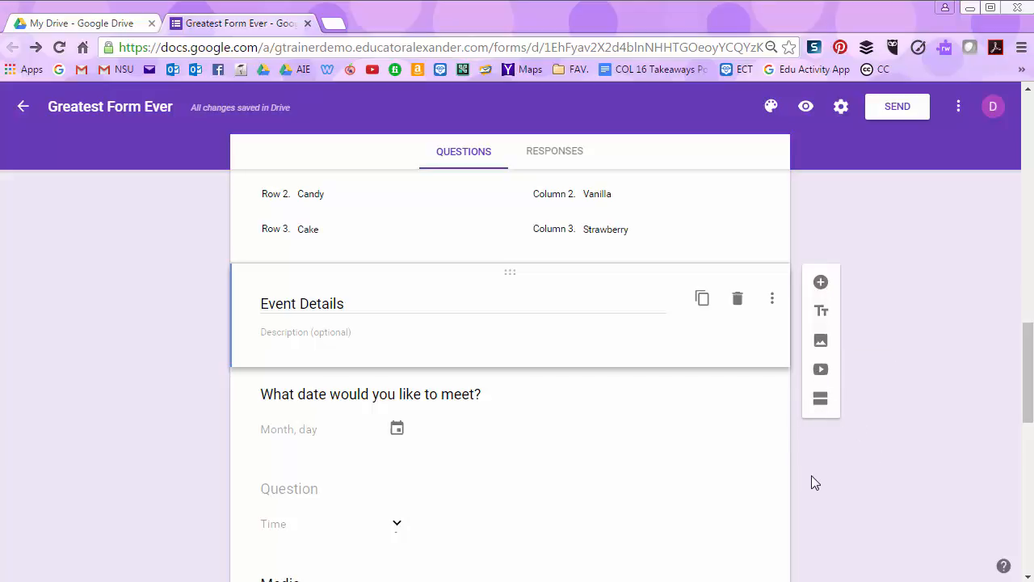
# - Add a new section after the time question, with section 1 set to "Continue to next section"
pyautogui.scroll(-3, 804, 480)
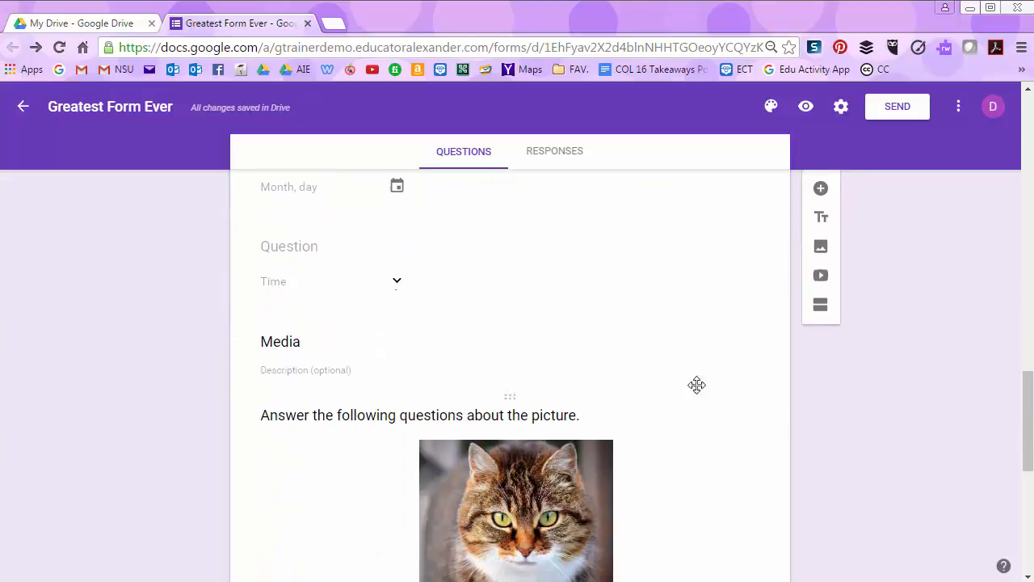
pyautogui.click(465, 302)
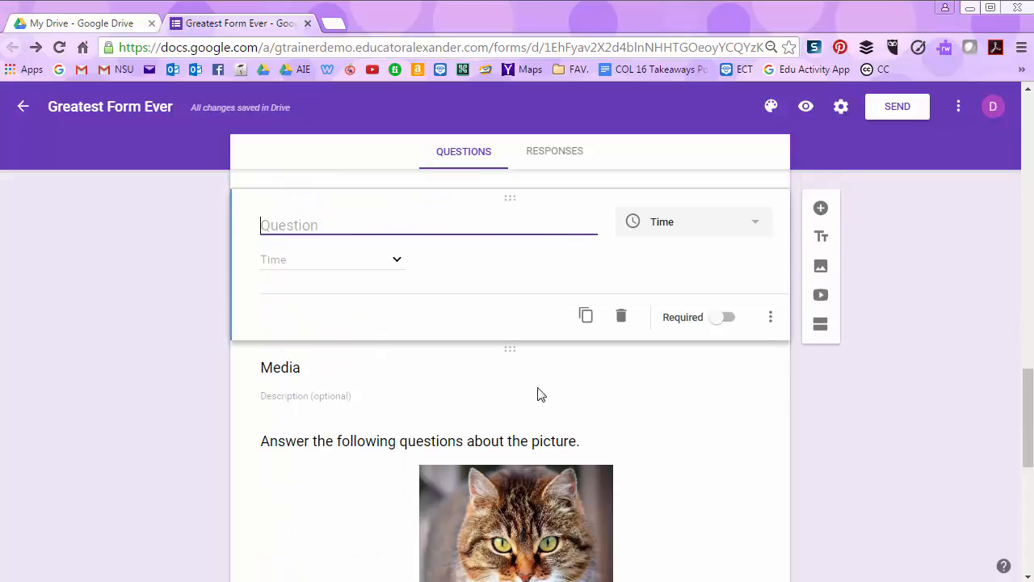
pyautogui.click(820, 324)
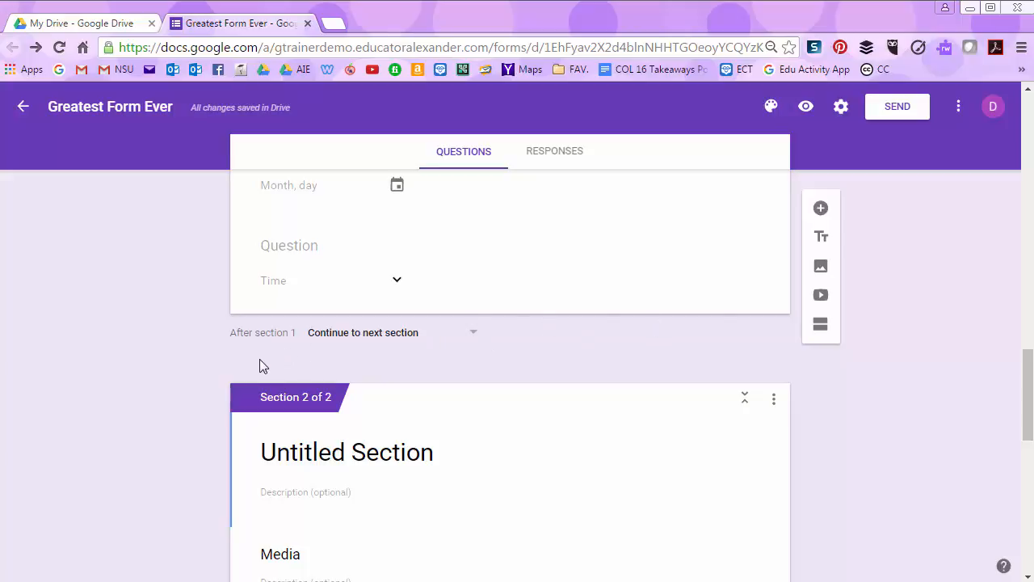
pyautogui.click(475, 339)
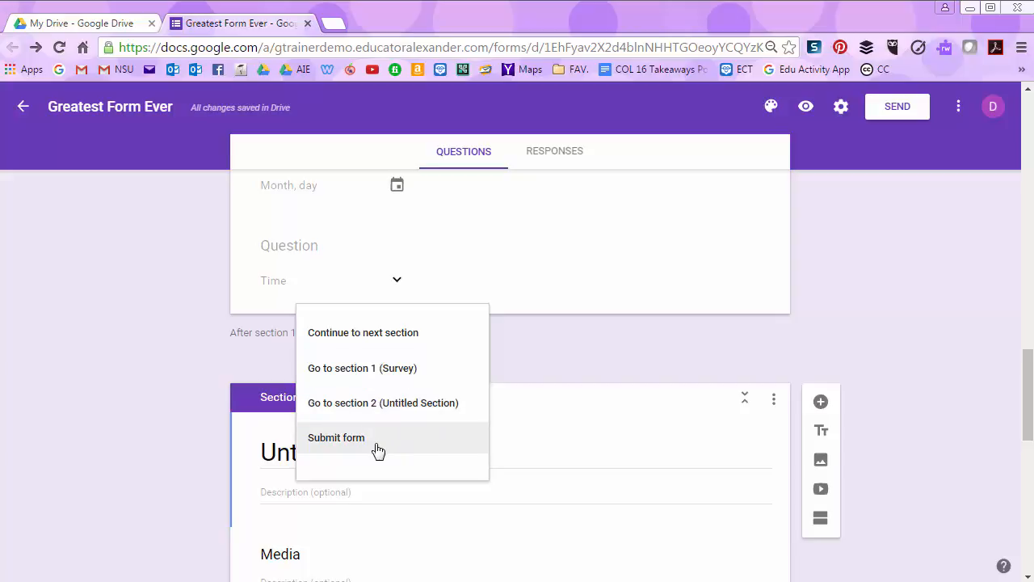
pyautogui.click(369, 338)
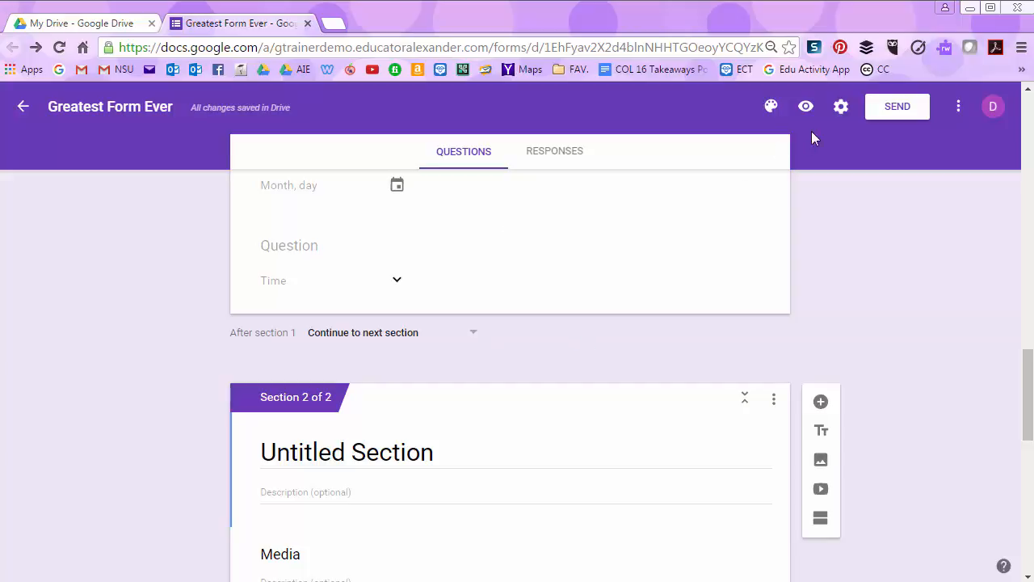
# - Preview the form, fill the required first and last name fields with placeholder text, and advance to the second section
pyautogui.click(807, 110)
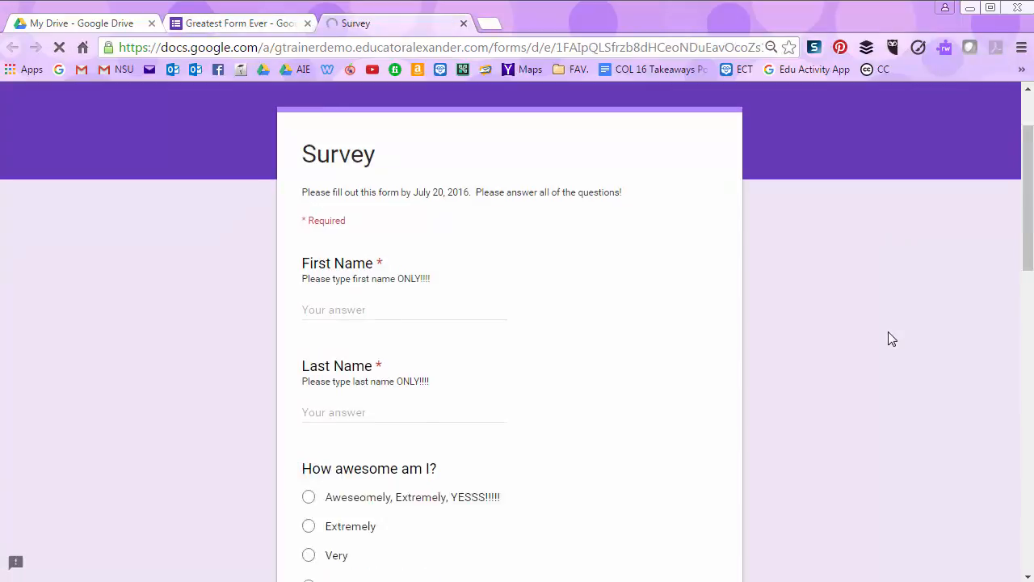
pyautogui.scroll(-10, 888, 335)
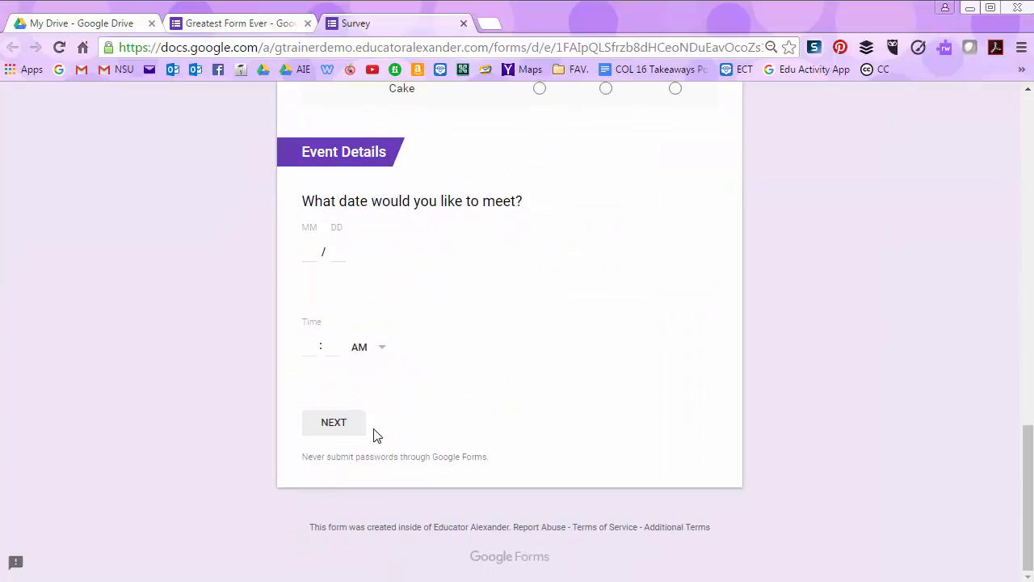
pyautogui.click(333, 426)
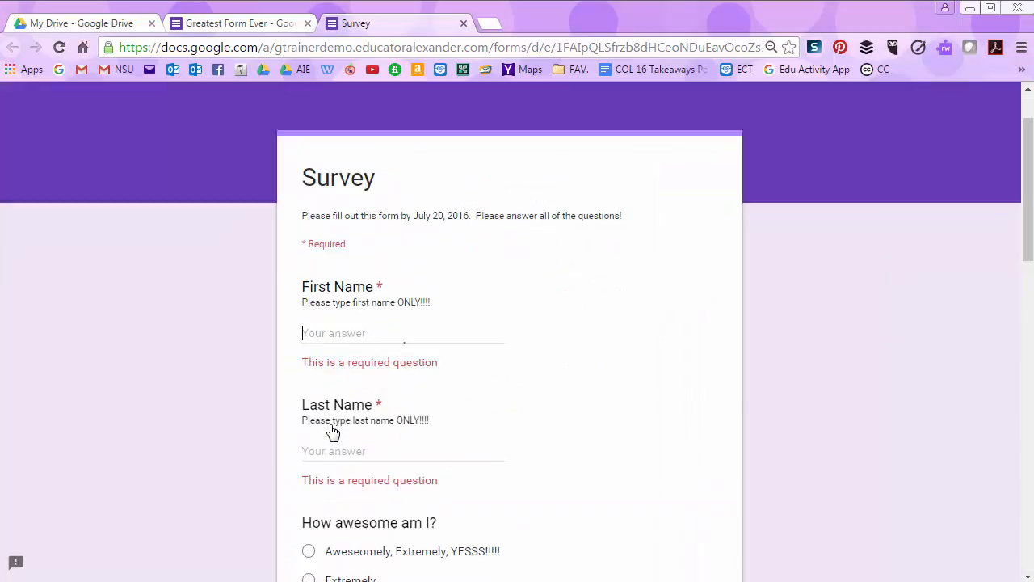
pyautogui.write('fgdfg')
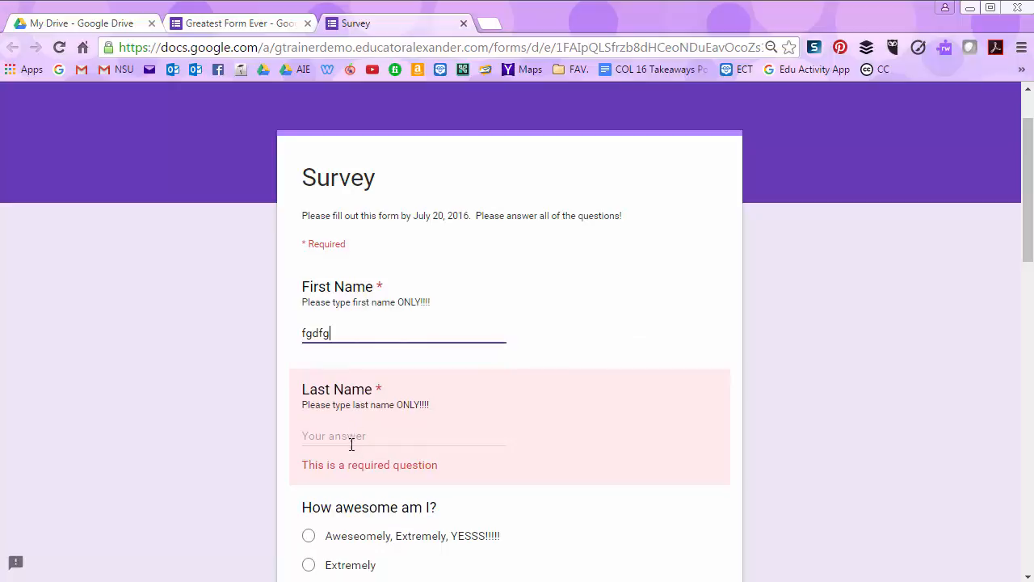
pyautogui.click(351, 444)
pyautogui.write('dfgdfg')
pyautogui.scroll(-15, 623, 429)
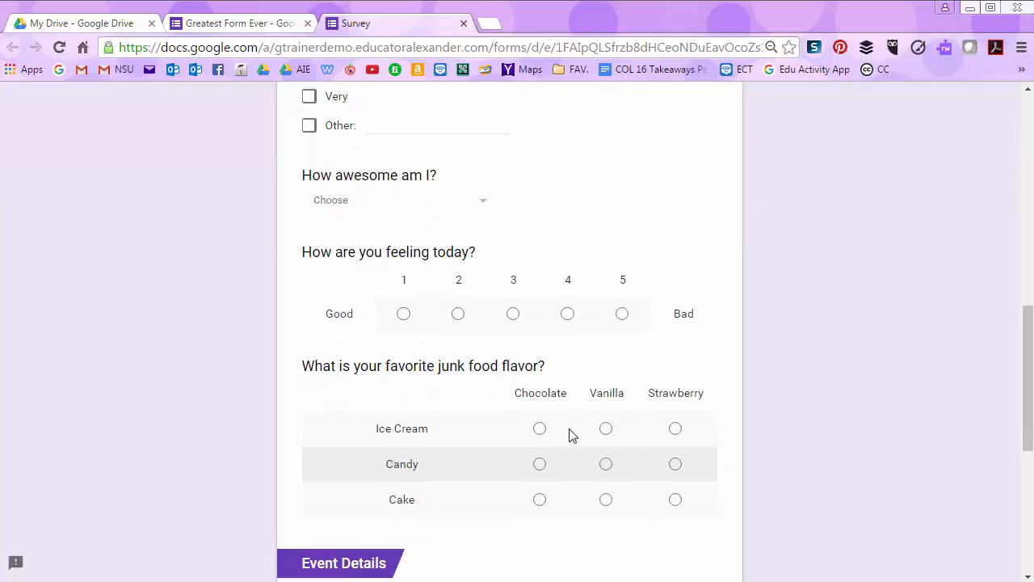
pyautogui.click(332, 423)
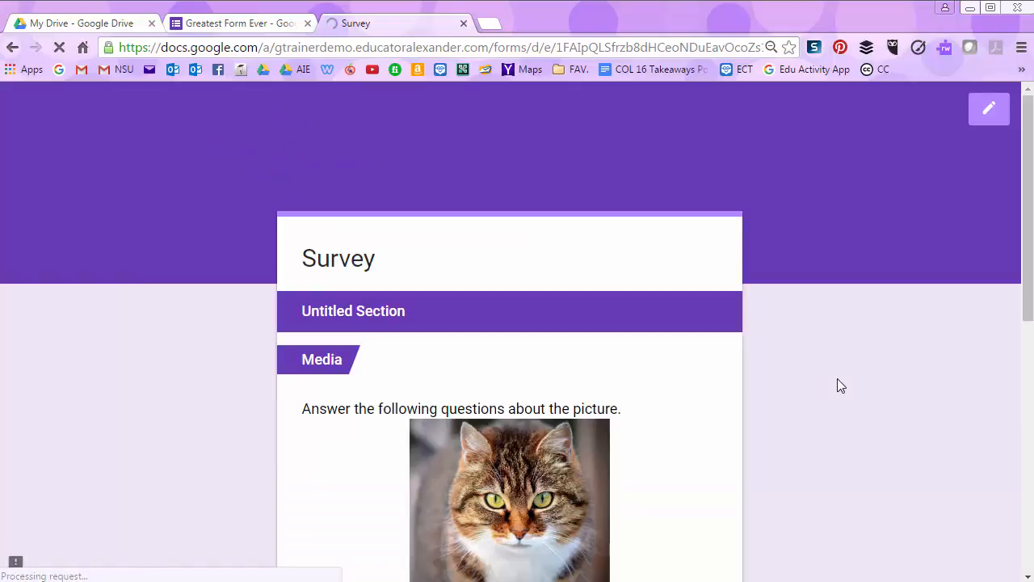
# - Review the second section's heading, picture, video and submit area in the preview, and leave it without submitting
pyautogui.scroll(-8, 672, 417)
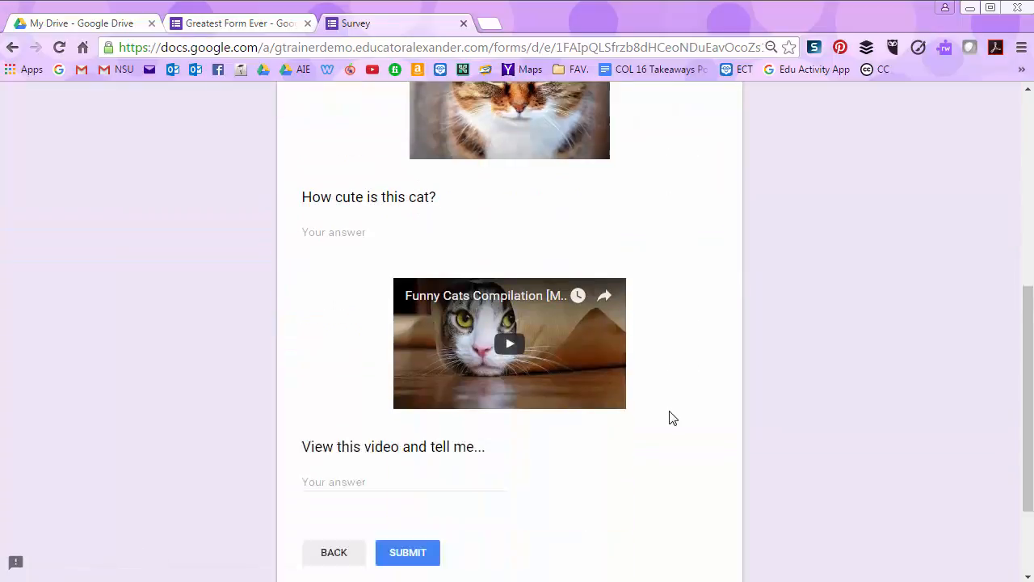
pyautogui.scroll(10, 669, 417)
pyautogui.scroll(-10, 667, 413)
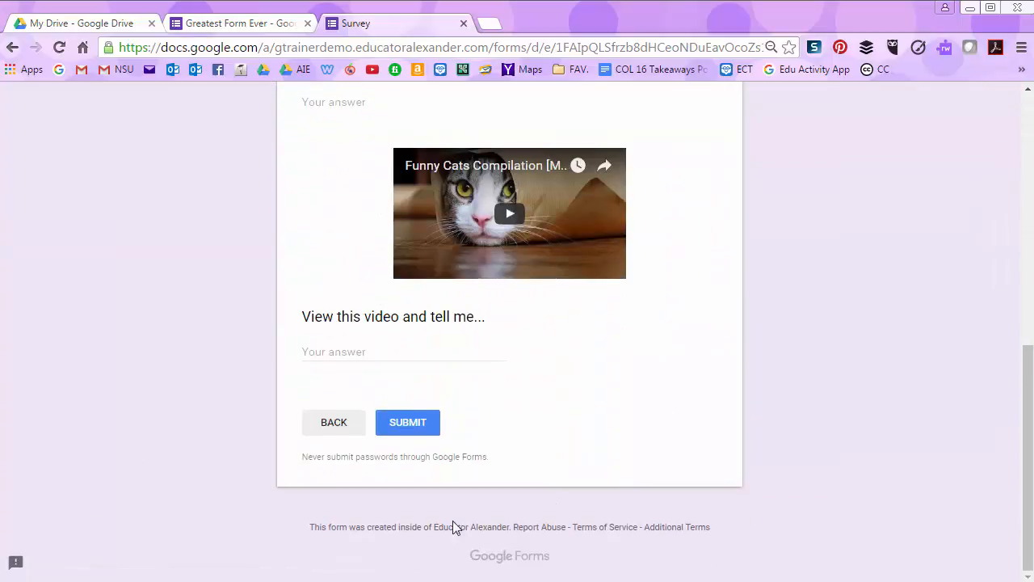
pyautogui.scroll(10, 574, 420)
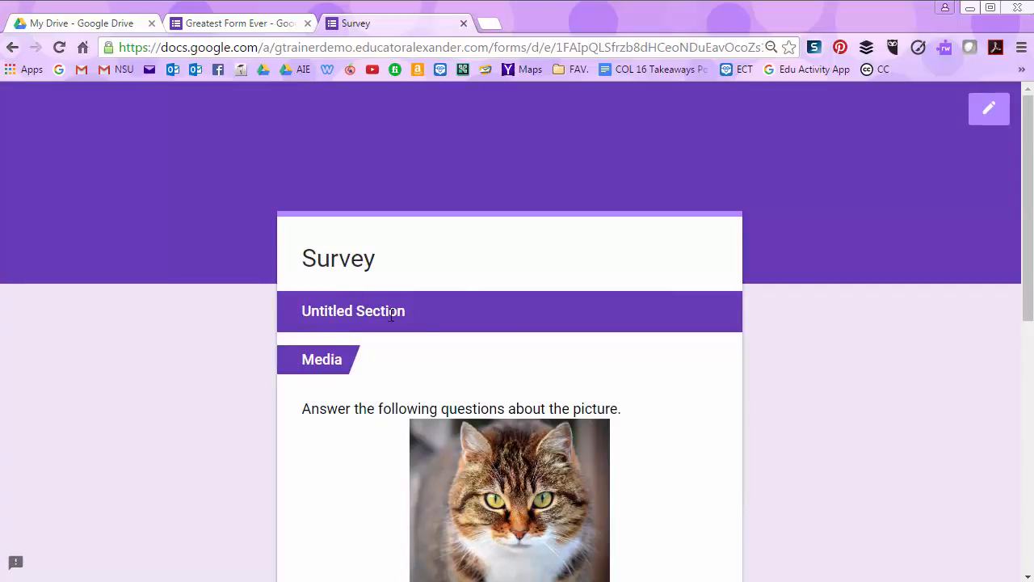
pyautogui.click(463, 23)
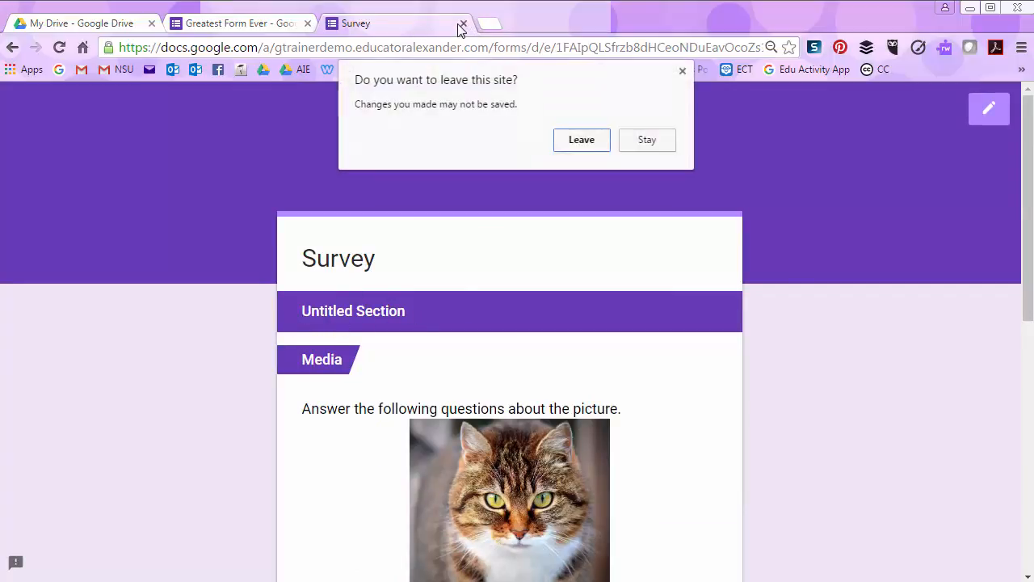
pyautogui.click(572, 142)
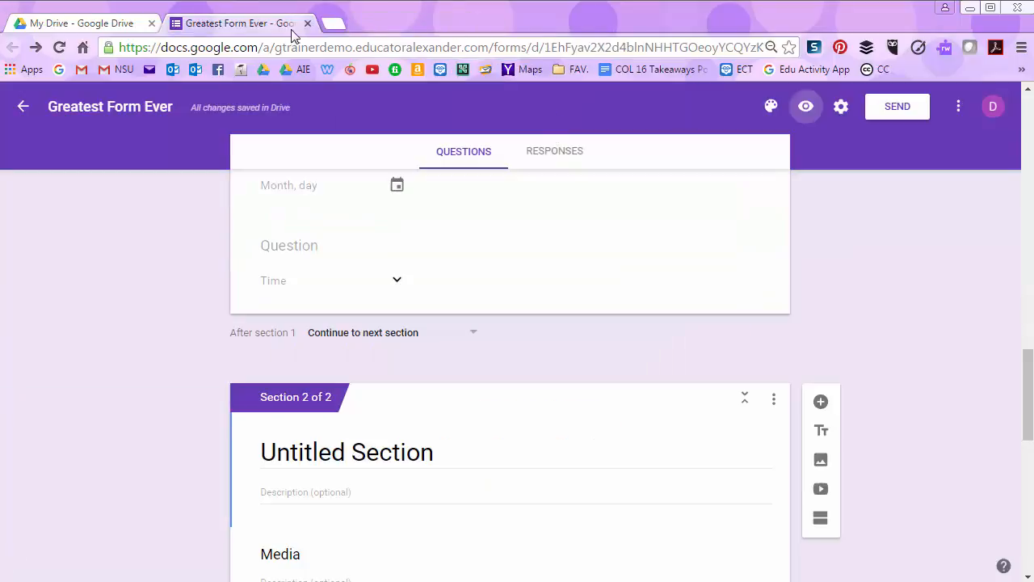
# - Clear the title of section 2 so that it is blank
pyautogui.click(451, 454)
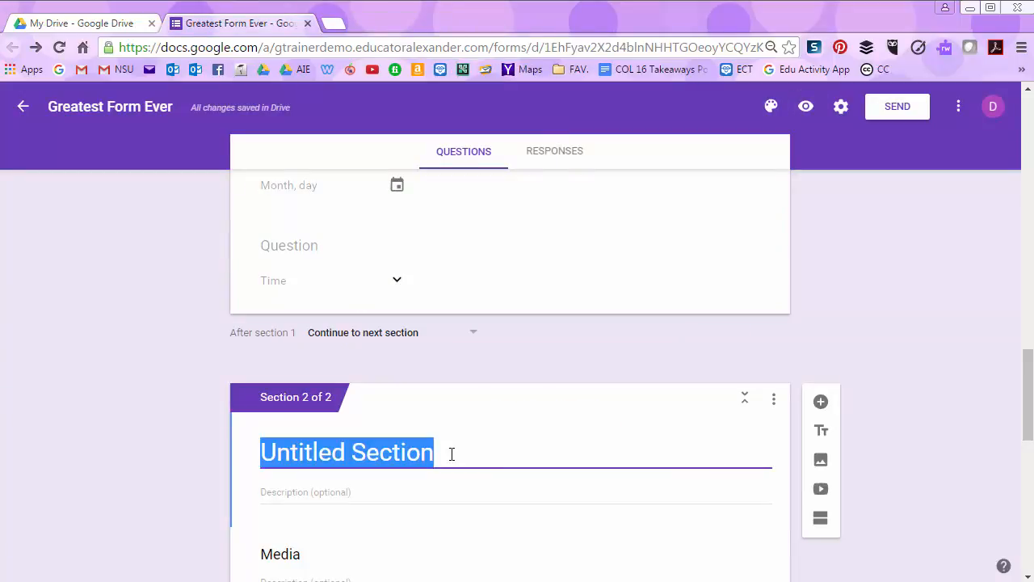
pyautogui.press('BackSpace')
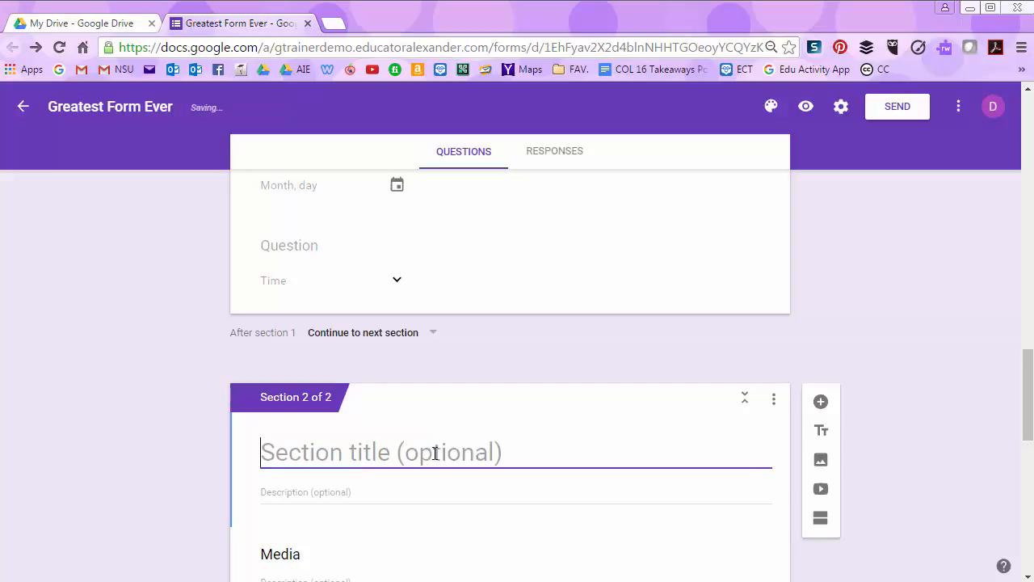
# - Preview the form with placeholder first and last names, check the top of the second section, and leave without submitting
pyautogui.click(806, 105)
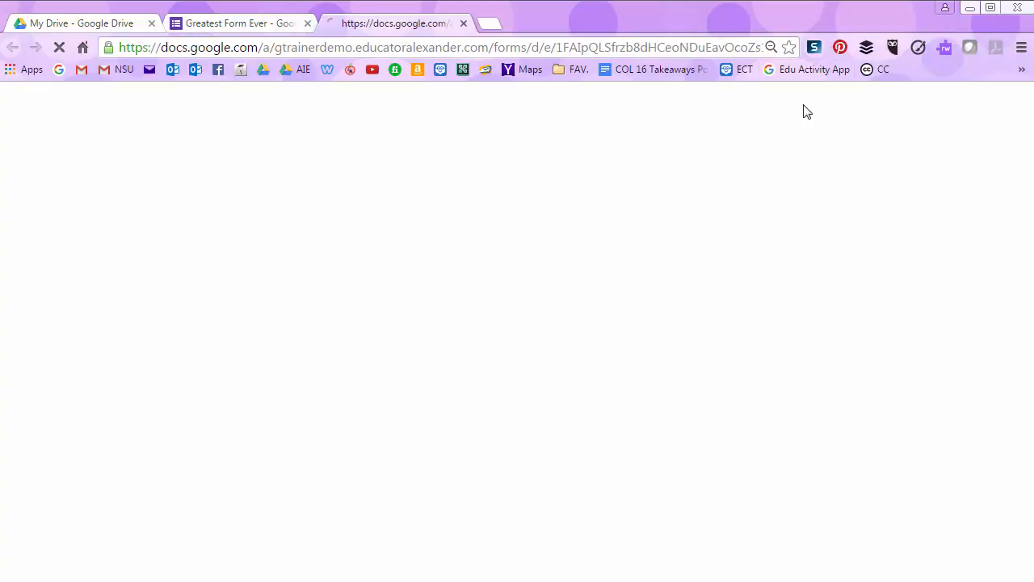
pyautogui.click(382, 414)
pyautogui.write('fgvdf')
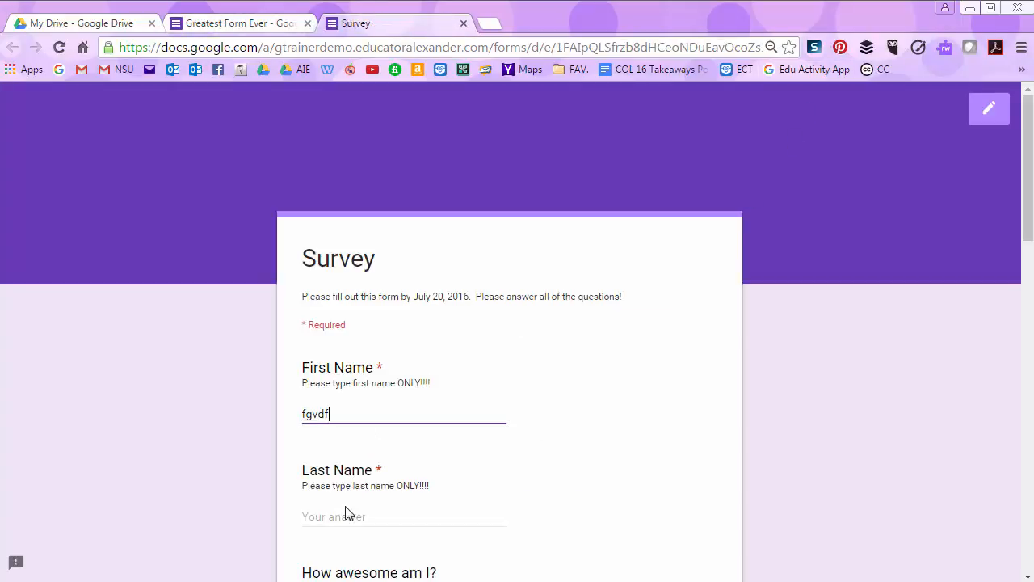
pyautogui.click(350, 514)
pyautogui.write('fdgdf')
pyautogui.scroll(-12, 565, 412)
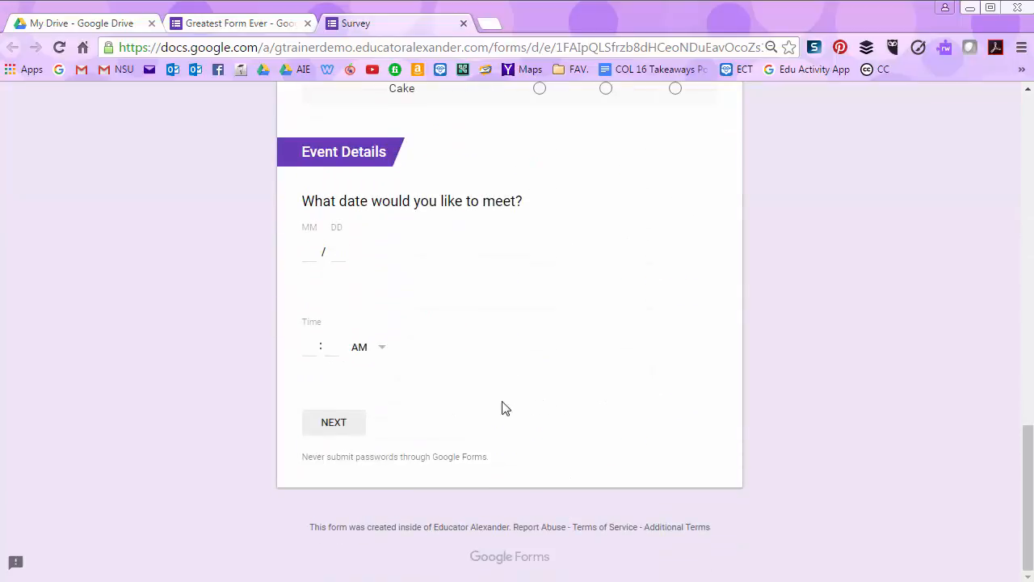
pyautogui.click(334, 424)
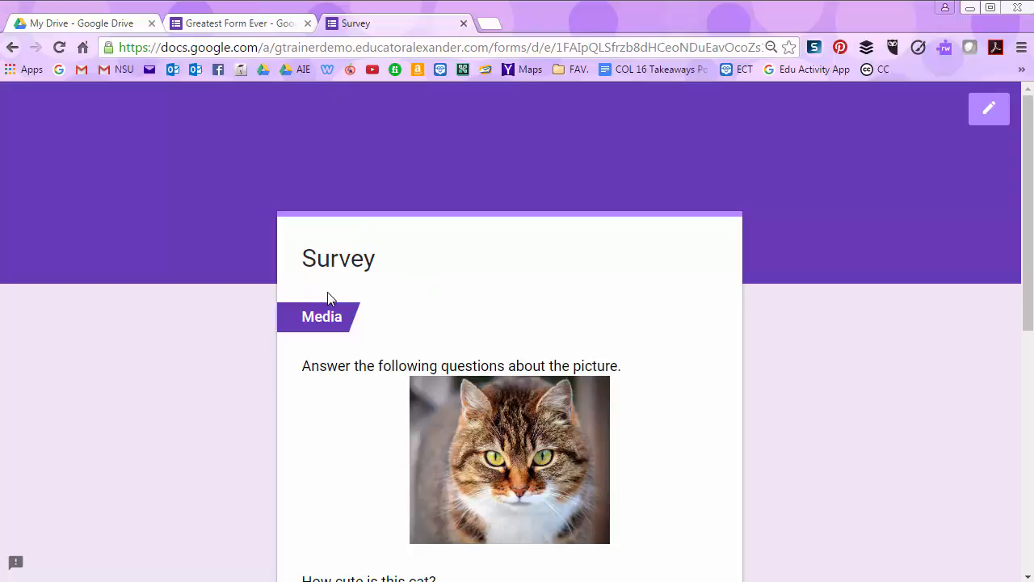
pyautogui.click(464, 24)
pyautogui.click(575, 146)
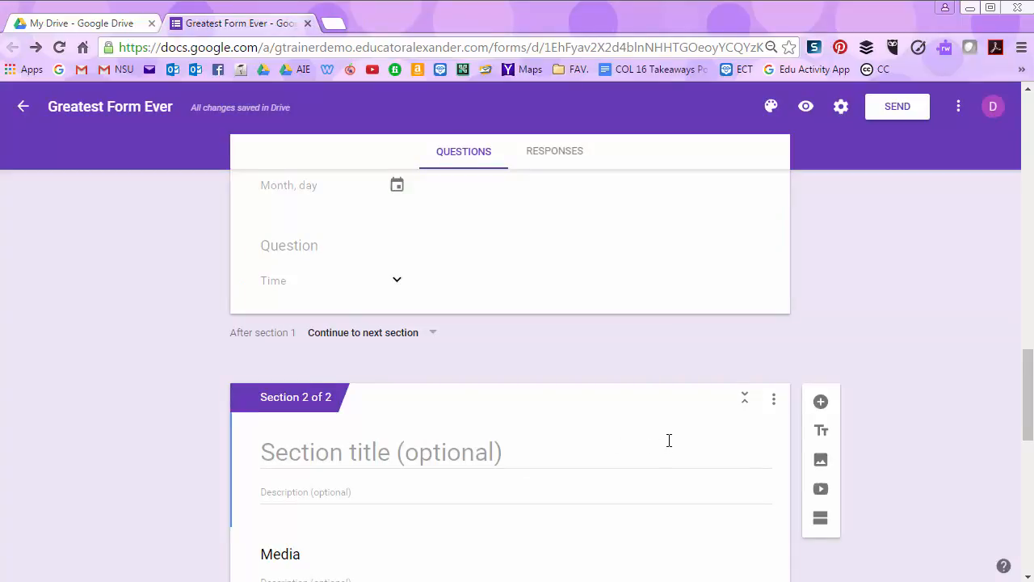
pyautogui.scroll(-8, 669, 440)
pyautogui.scroll(3, 662, 438)
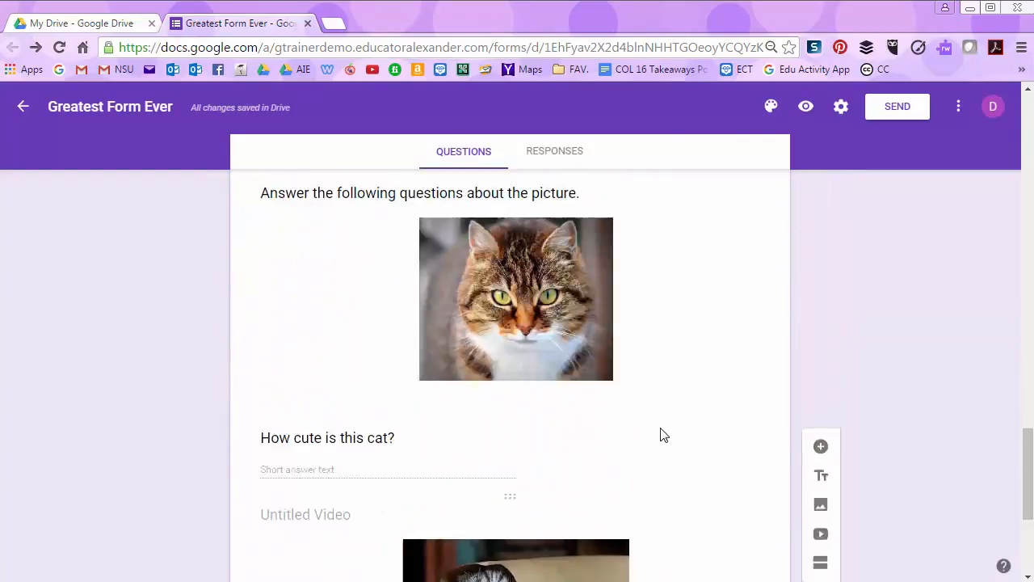
# - Show the duplicate, delete and merge options for section 2 and examine everything the section contains, from its title to the final video question
pyautogui.scroll(5, 661, 432)
pyautogui.scroll(-1, 663, 434)
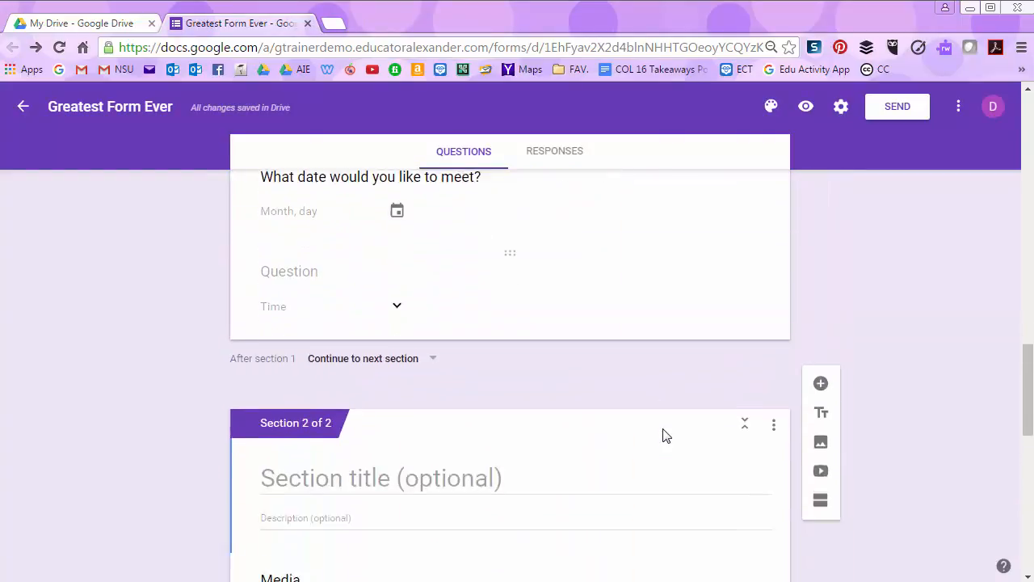
pyautogui.click(774, 417)
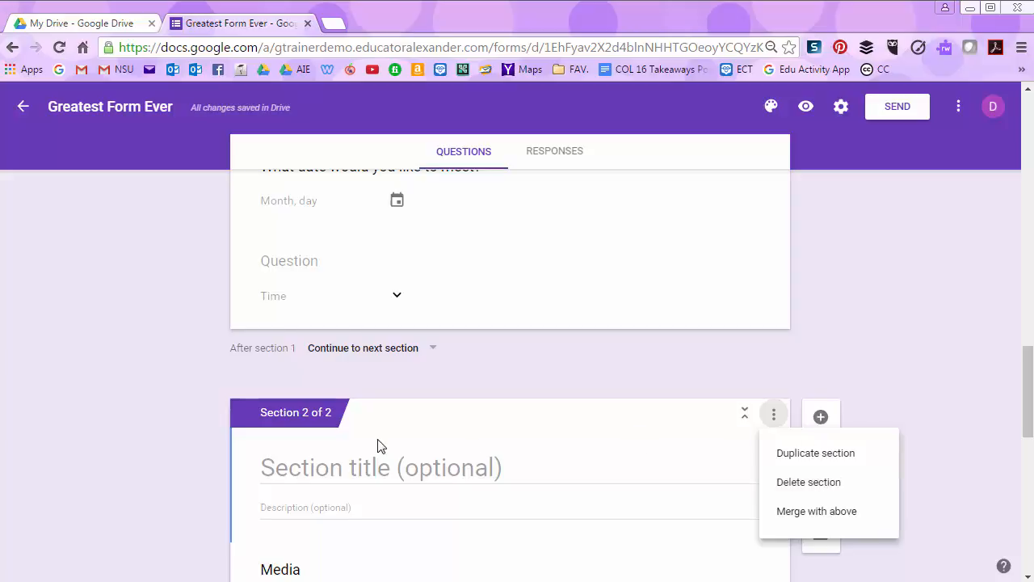
pyautogui.scroll(-10, 376, 443)
pyautogui.scroll(10, 376, 431)
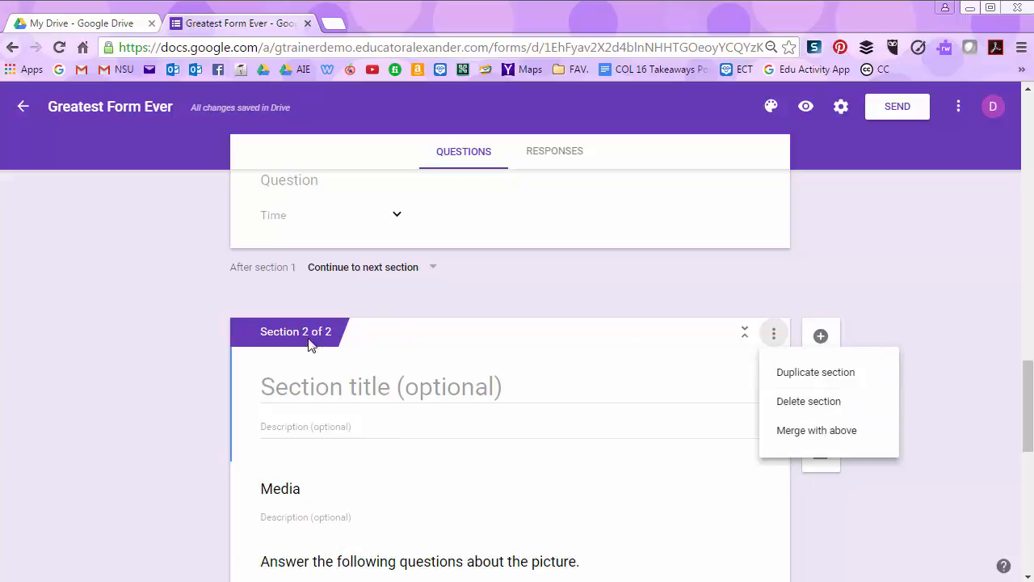
pyautogui.scroll(-10, 552, 421)
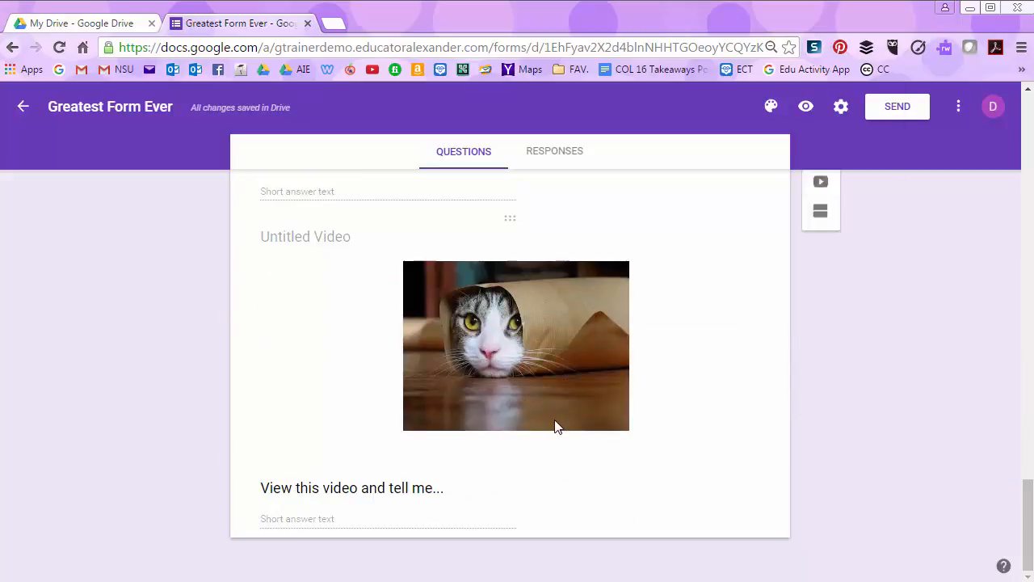
pyautogui.scroll(10, 551, 421)
pyautogui.scroll(-10, 551, 420)
pyautogui.scroll(10, 552, 429)
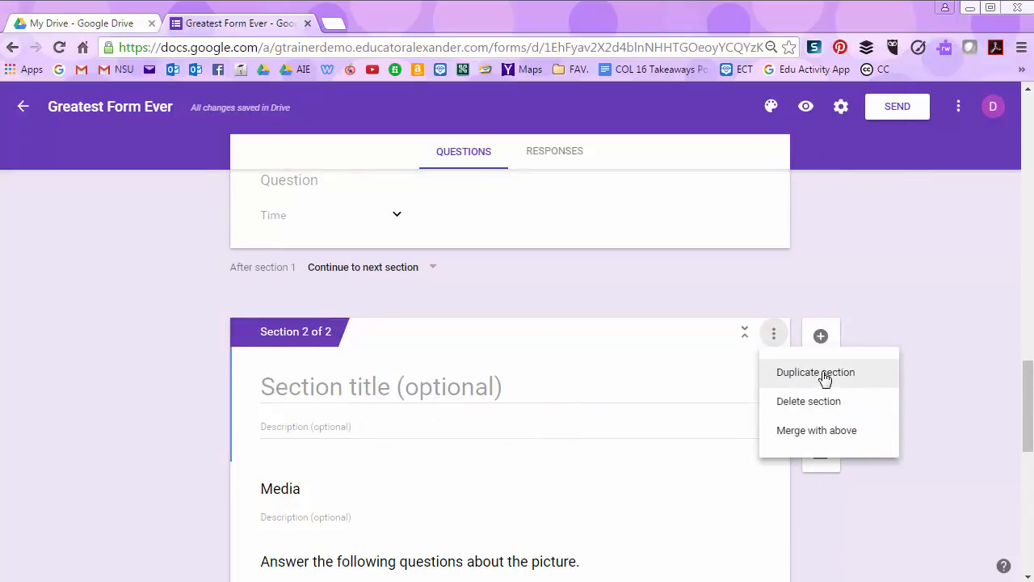
pyautogui.scroll(-10, 330, 393)
pyautogui.scroll(9, 339, 392)
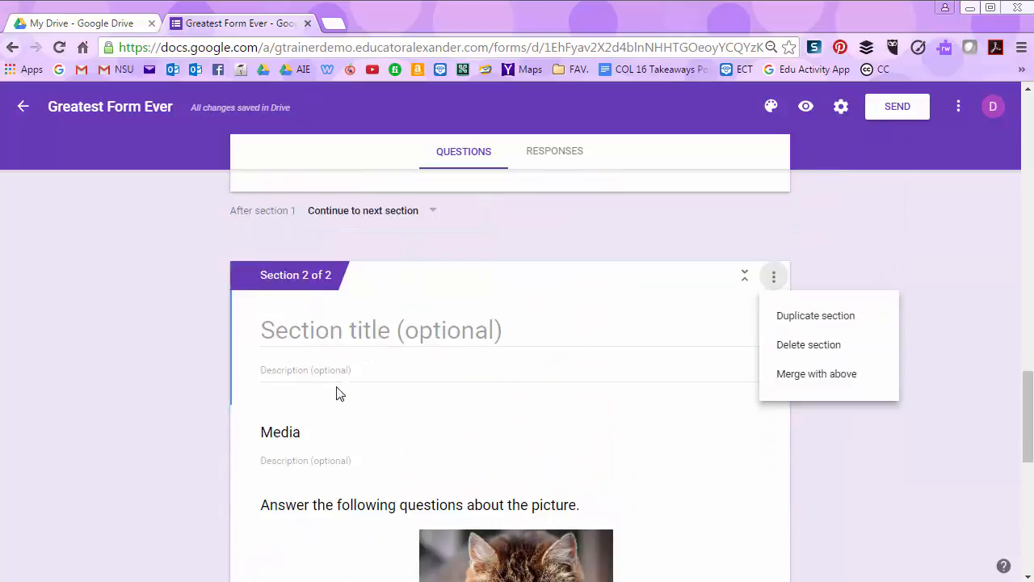
pyautogui.scroll(3, 339, 392)
pyautogui.scroll(-12, 343, 388)
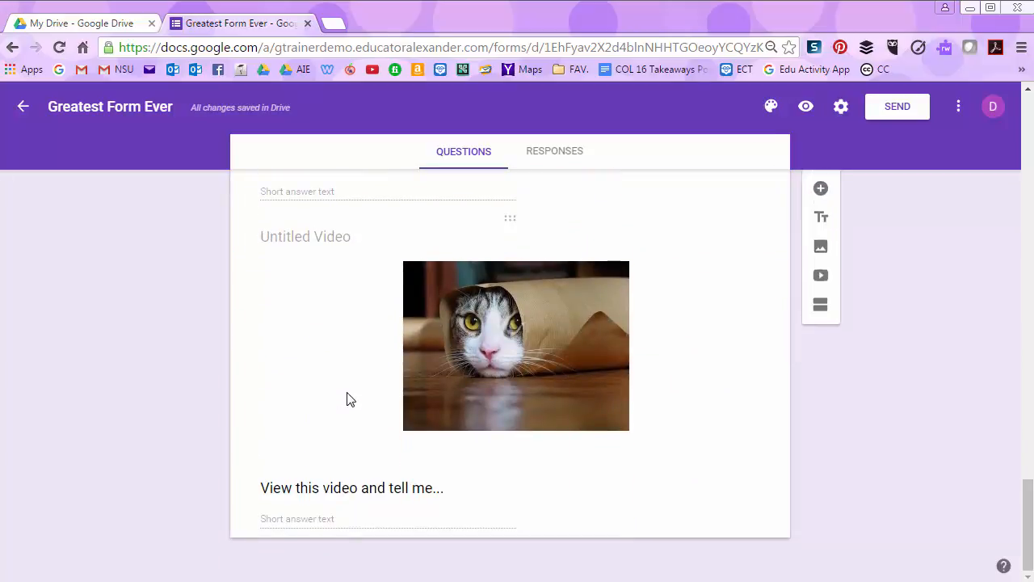
pyautogui.scroll(6, 347, 399)
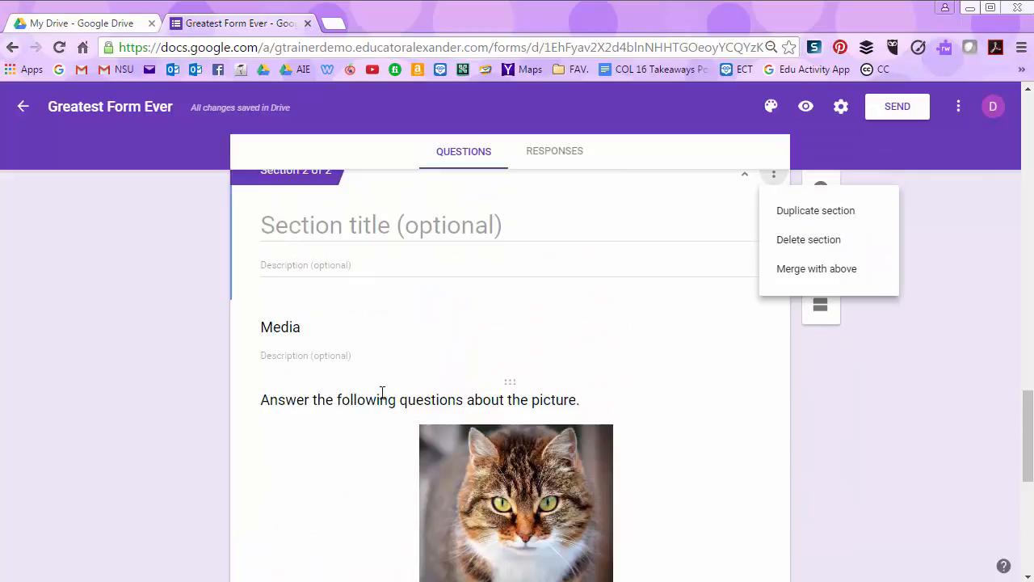
pyautogui.scroll(-6, 461, 422)
pyautogui.scroll(5, 475, 414)
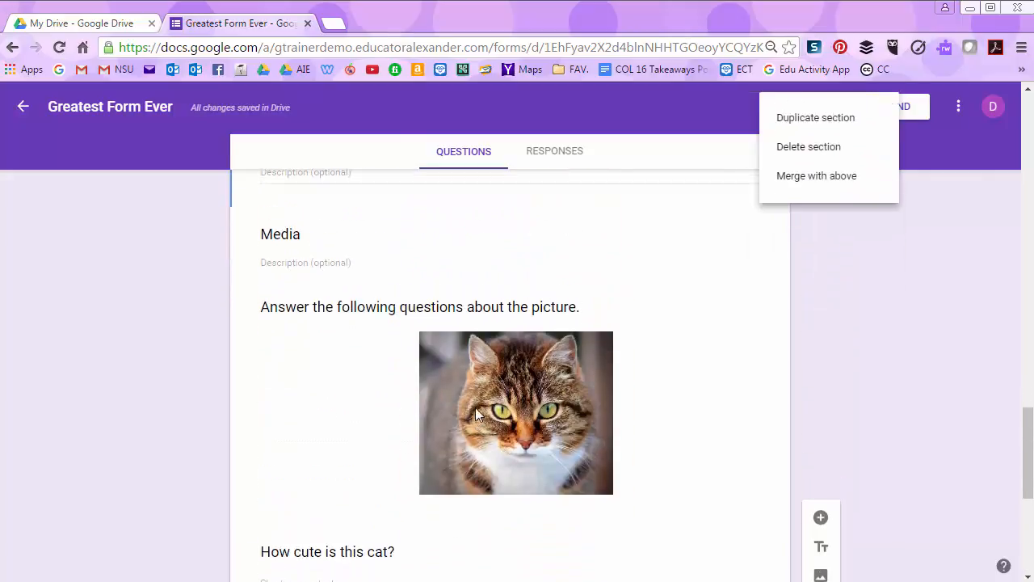
pyautogui.scroll(3, 896, 267)
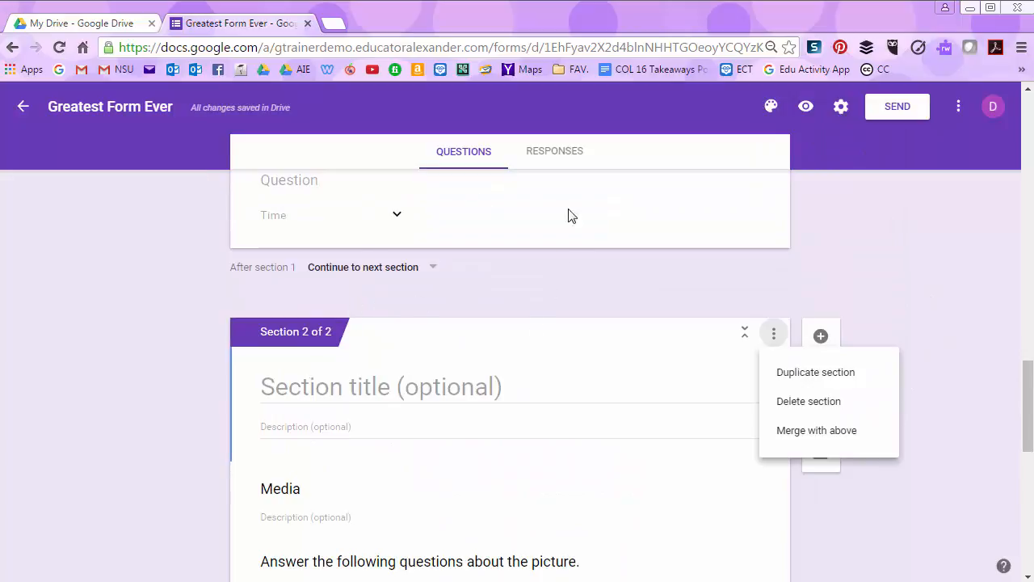
# - Merge section 2 with the section above, check how the Media block follows the time question, and undo the merge
pyautogui.click(807, 439)
pyautogui.scroll(1, 777, 432)
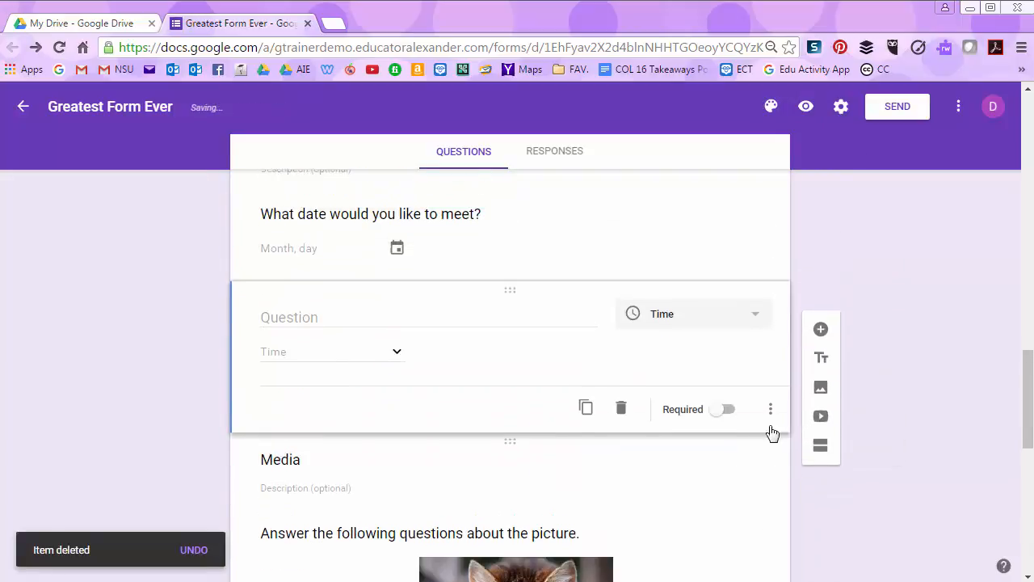
pyautogui.scroll(-2, 632, 356)
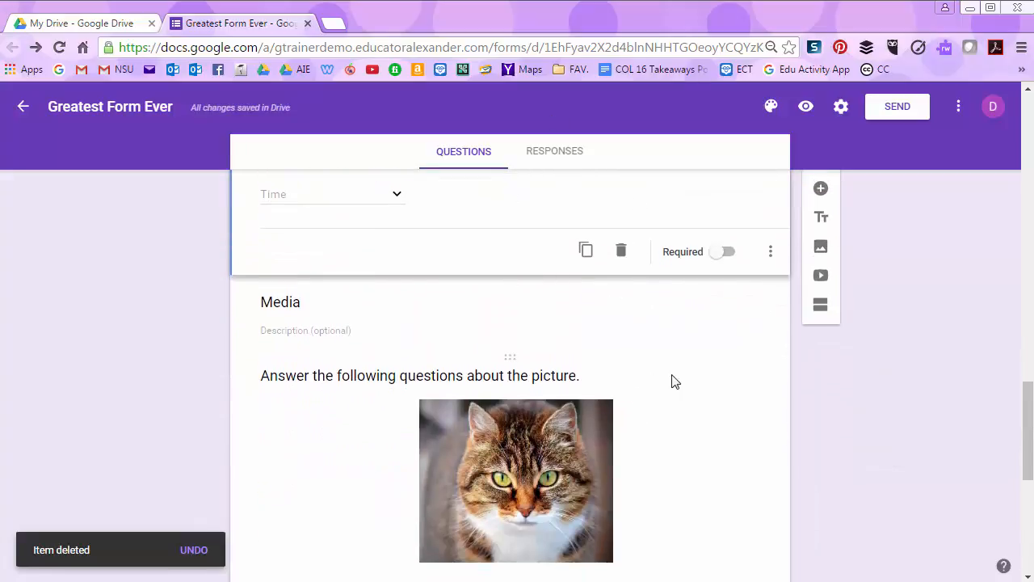
pyautogui.scroll(2, 672, 380)
pyautogui.click(191, 554)
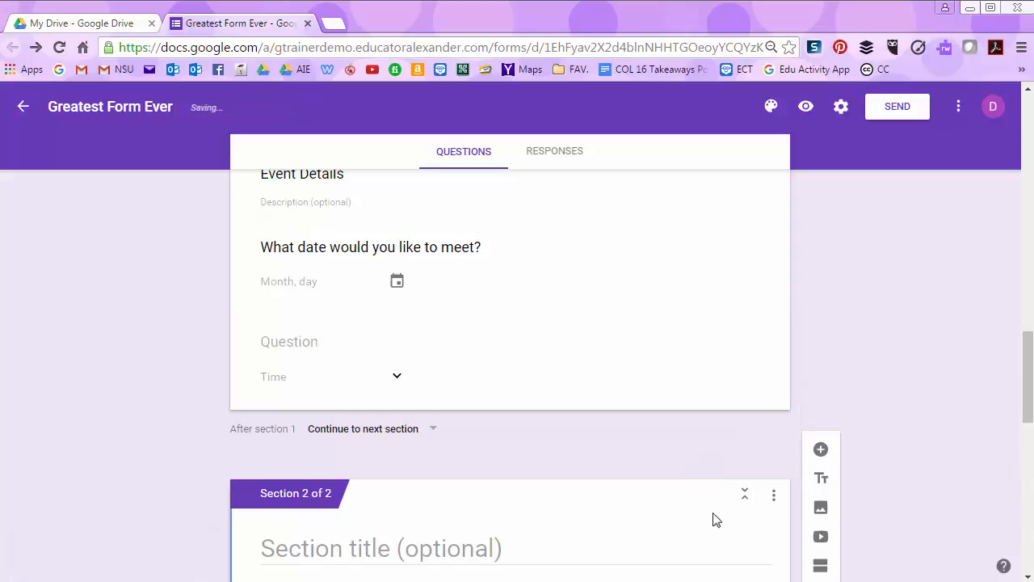
# - Delete section 2 with all its contents, and undo the deletion
pyautogui.moveTo(320, 581)
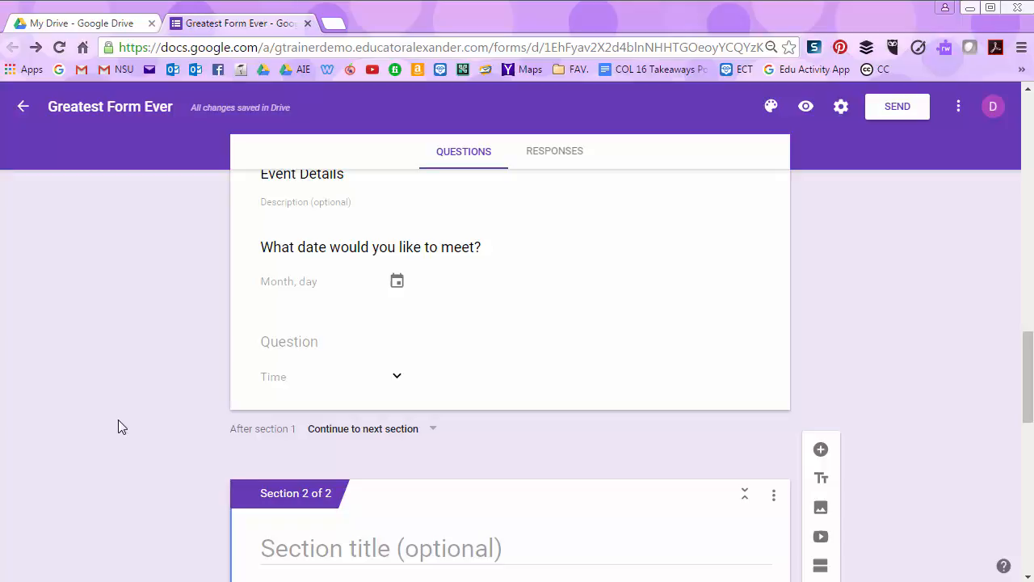
pyautogui.click(774, 499)
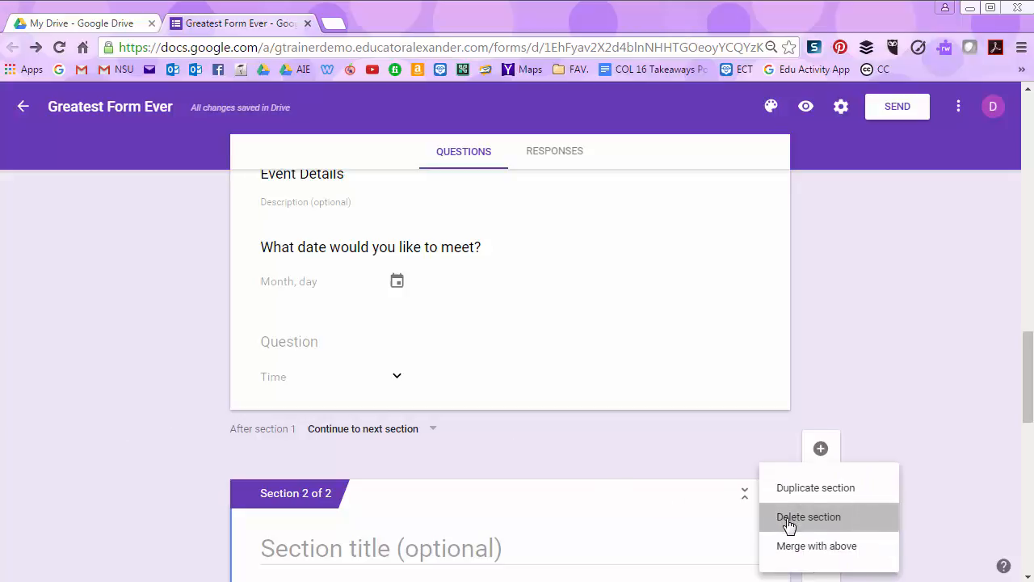
pyautogui.click(788, 521)
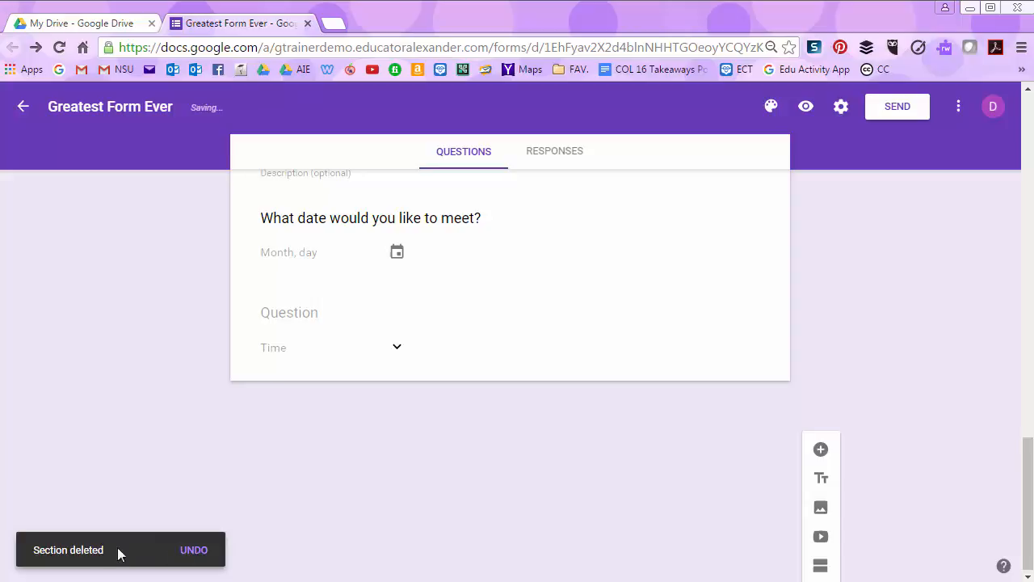
pyautogui.click(194, 552)
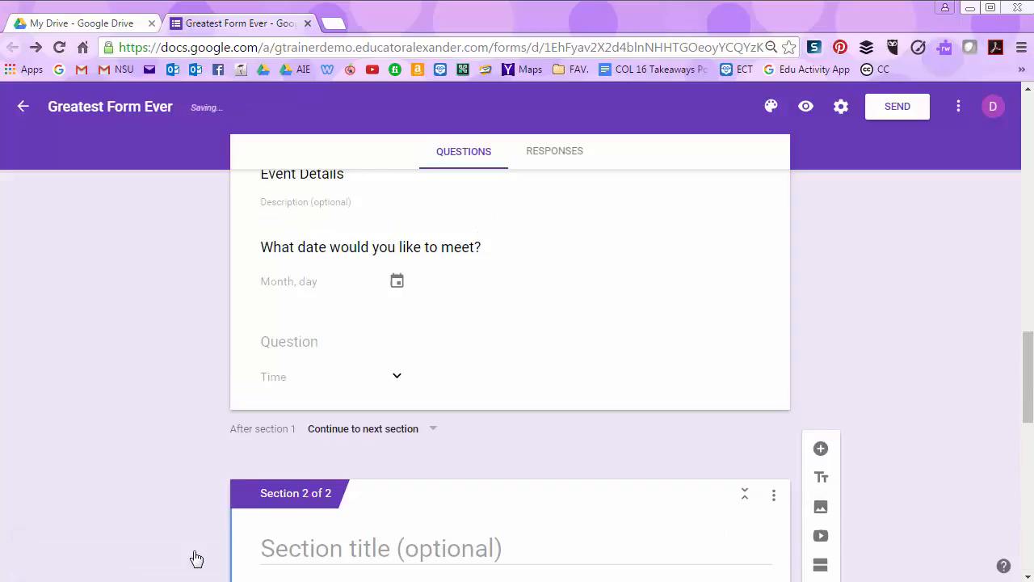
# - Examine the options for section 2 and look over the questions throughout the form
pyautogui.click(776, 501)
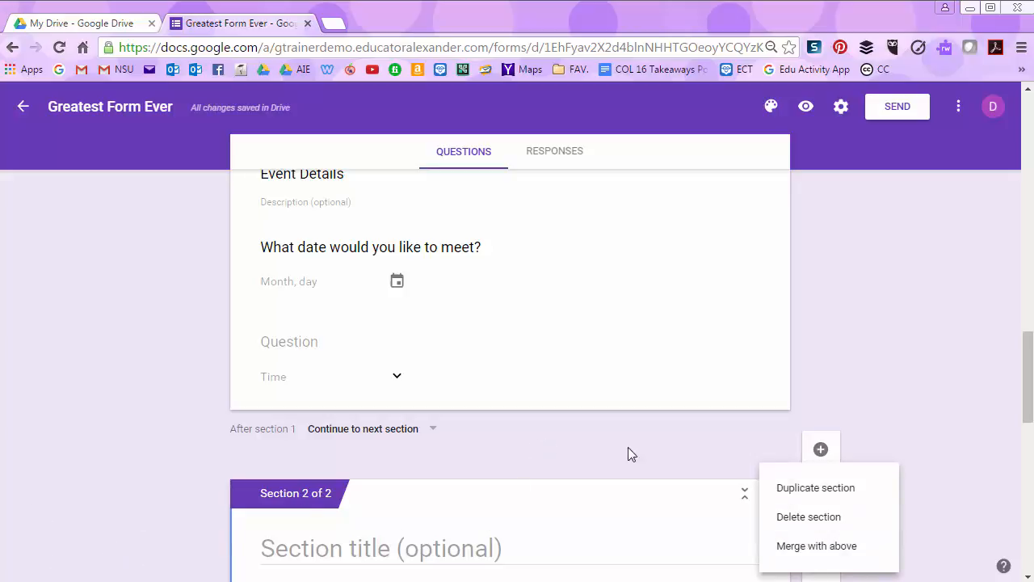
pyautogui.click(927, 408)
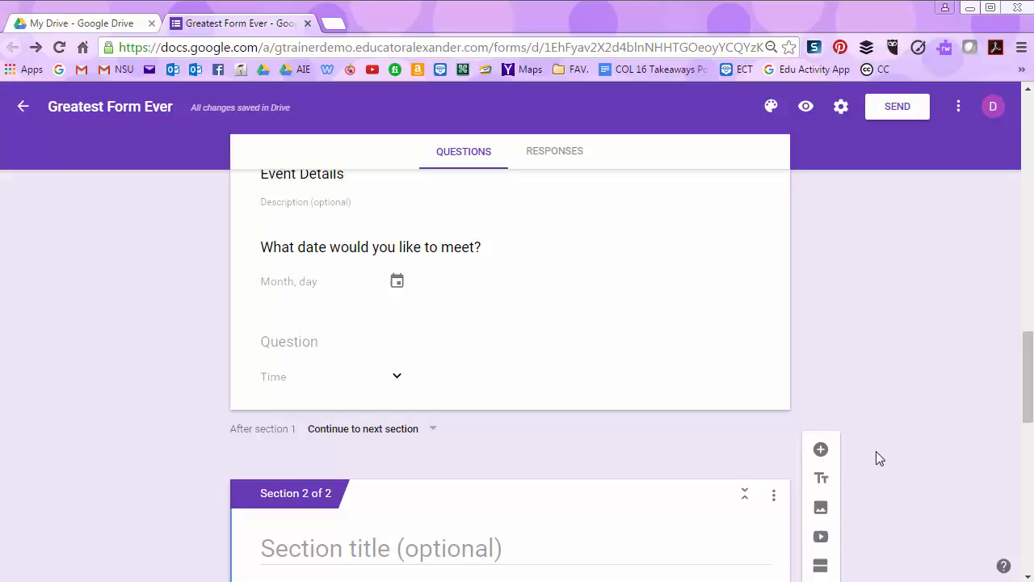
pyautogui.scroll(-3, 869, 457)
pyautogui.scroll(-3, 866, 462)
pyautogui.scroll(5, 864, 464)
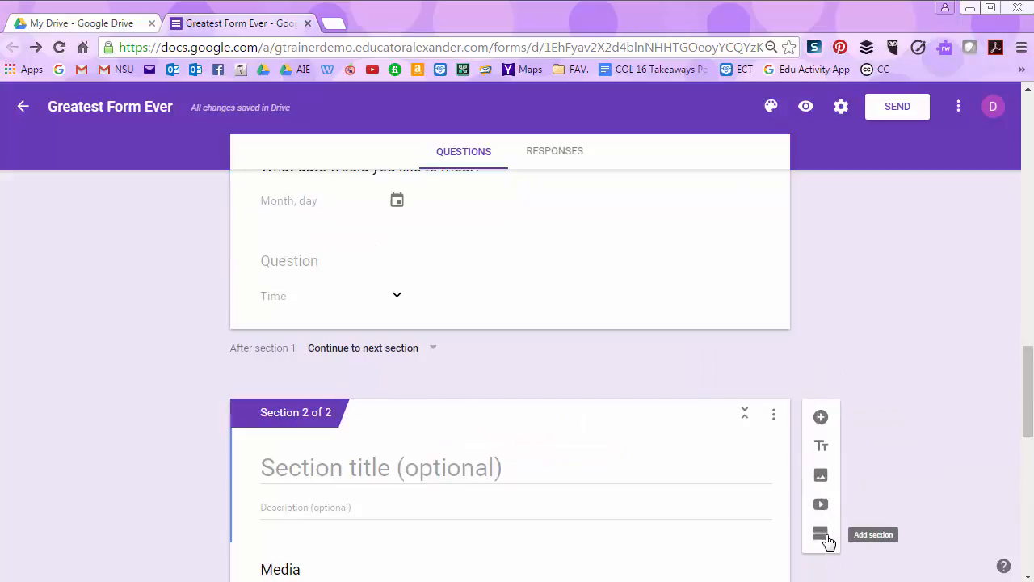
pyautogui.scroll(6, 514, 382)
pyautogui.scroll(-5, 517, 383)
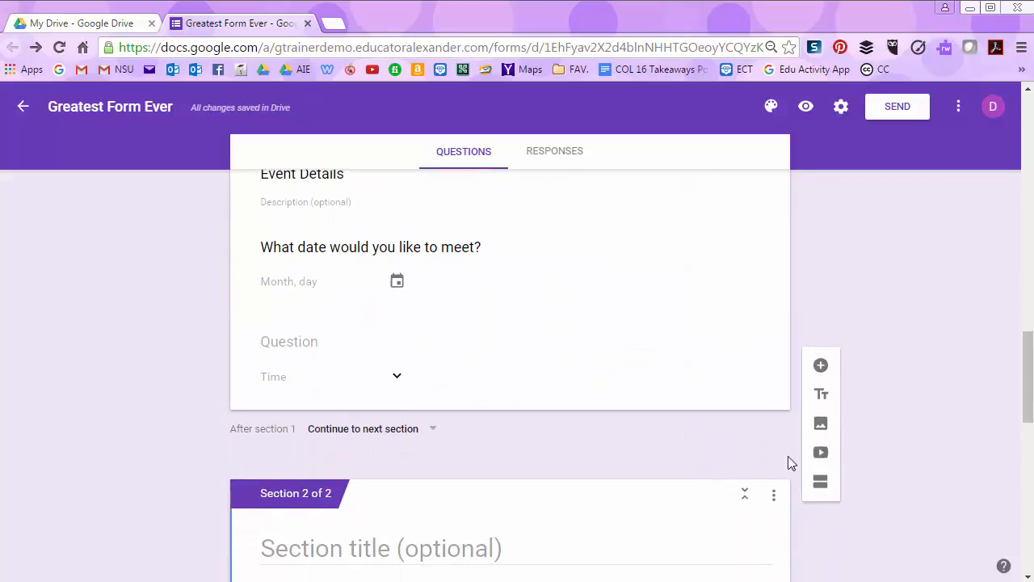
pyautogui.scroll(15, 700, 378)
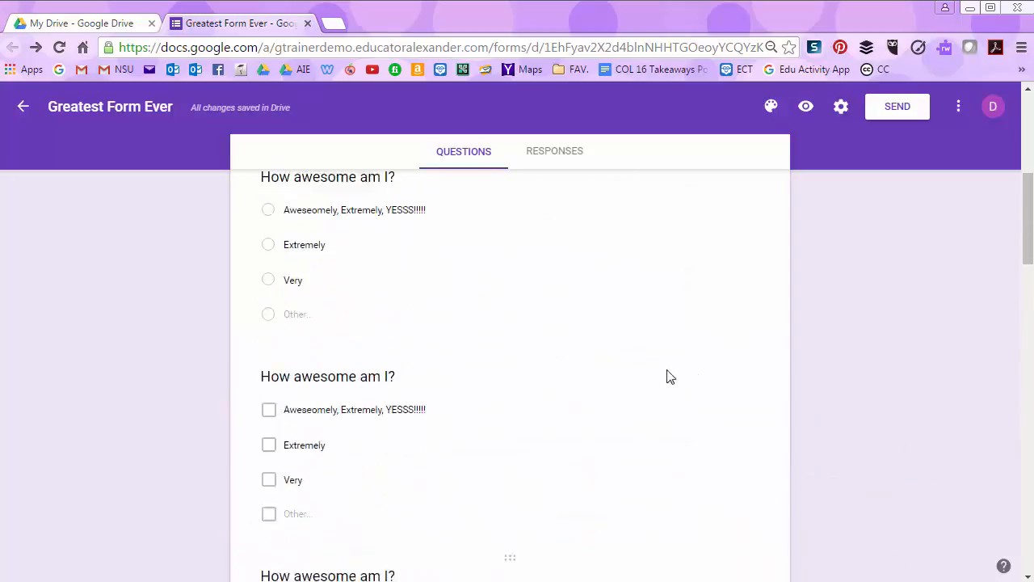
pyautogui.scroll(-20, 602, 400)
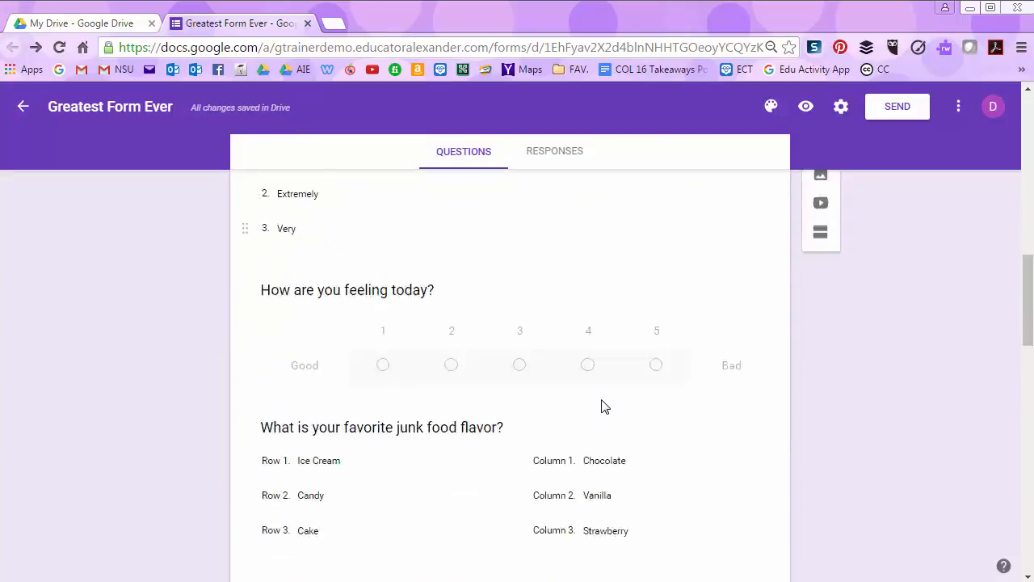
pyautogui.scroll(20, 598, 392)
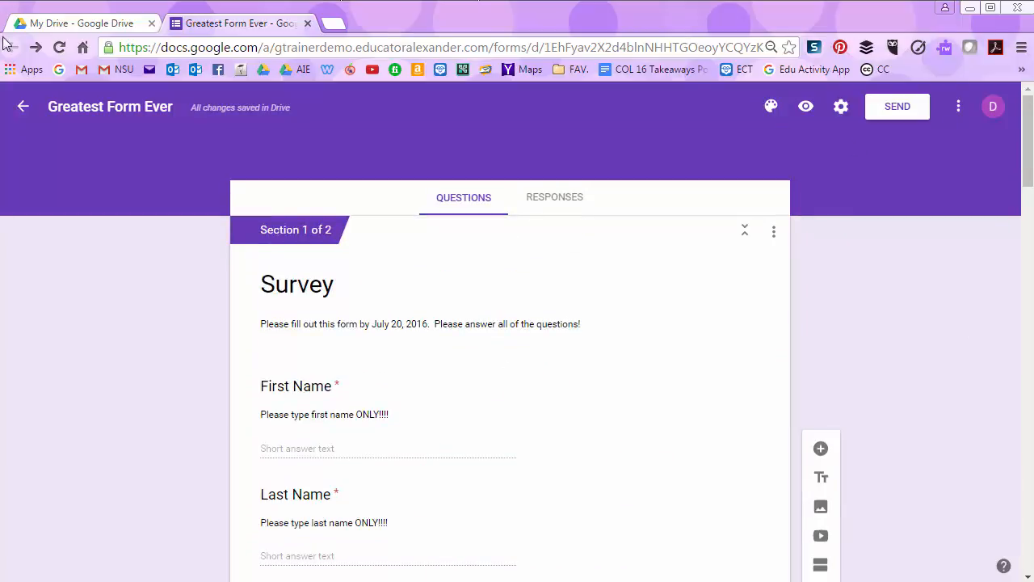
# - Try pink, indigo and teal as the form's theme colour
pyautogui.click(771, 109)
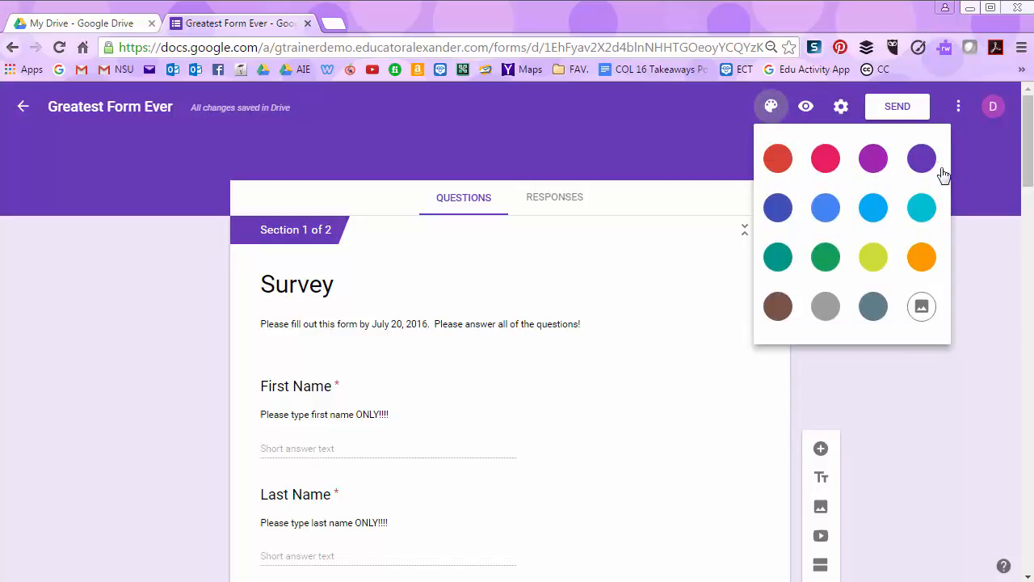
pyautogui.click(825, 159)
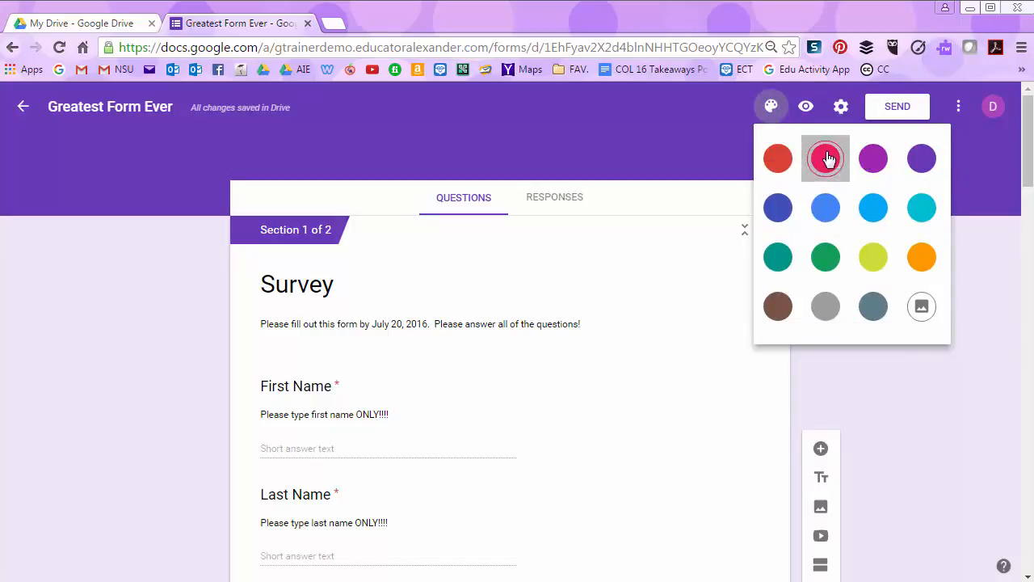
pyautogui.click(771, 108)
pyautogui.click(774, 203)
pyautogui.click(780, 108)
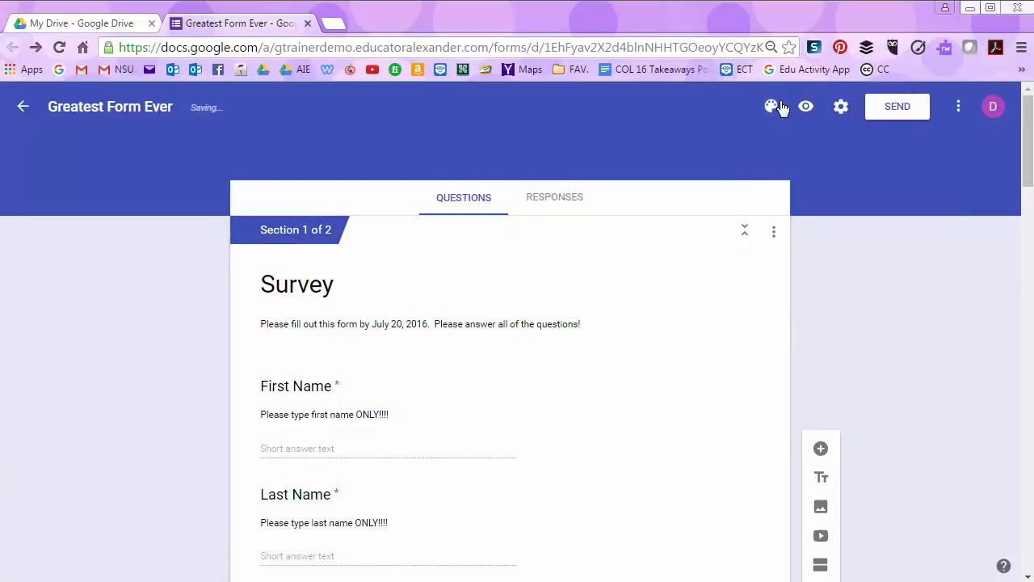
pyautogui.click(779, 107)
pyautogui.click(780, 256)
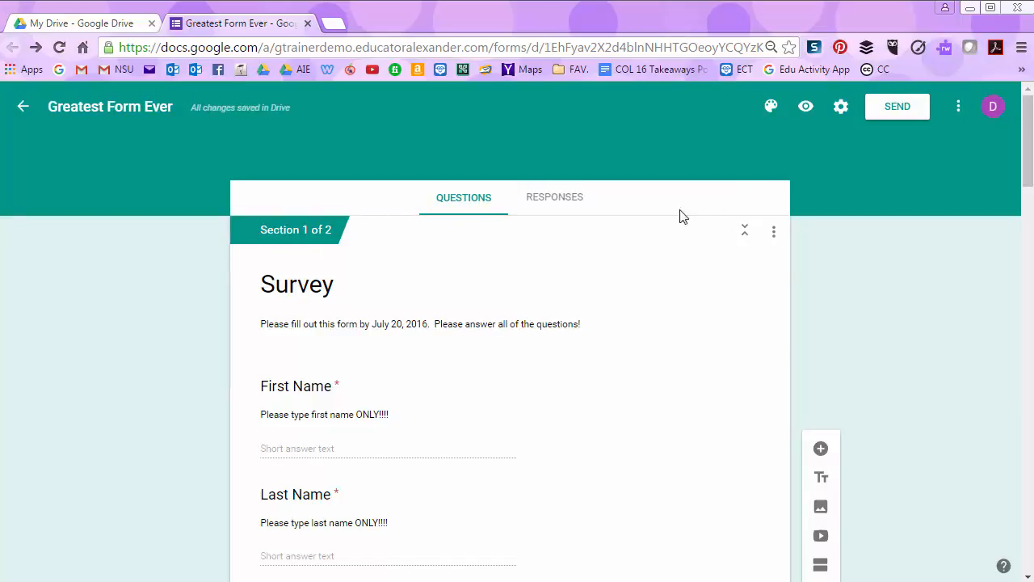
# - Browse the Work and School theme images and apply the colourful candy picture, 03_candy.png, as the form's header theme
pyautogui.click(769, 111)
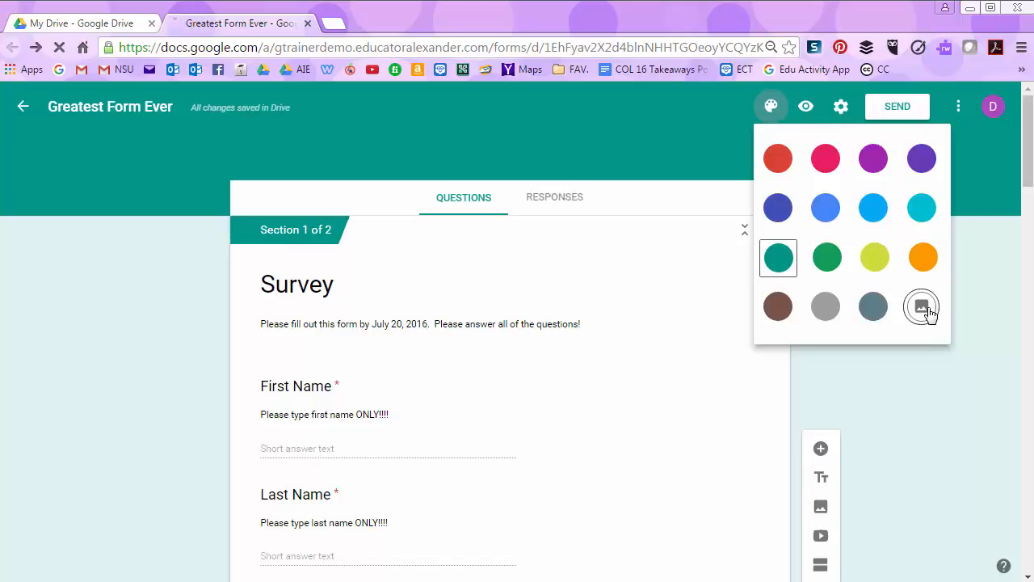
pyautogui.click(925, 308)
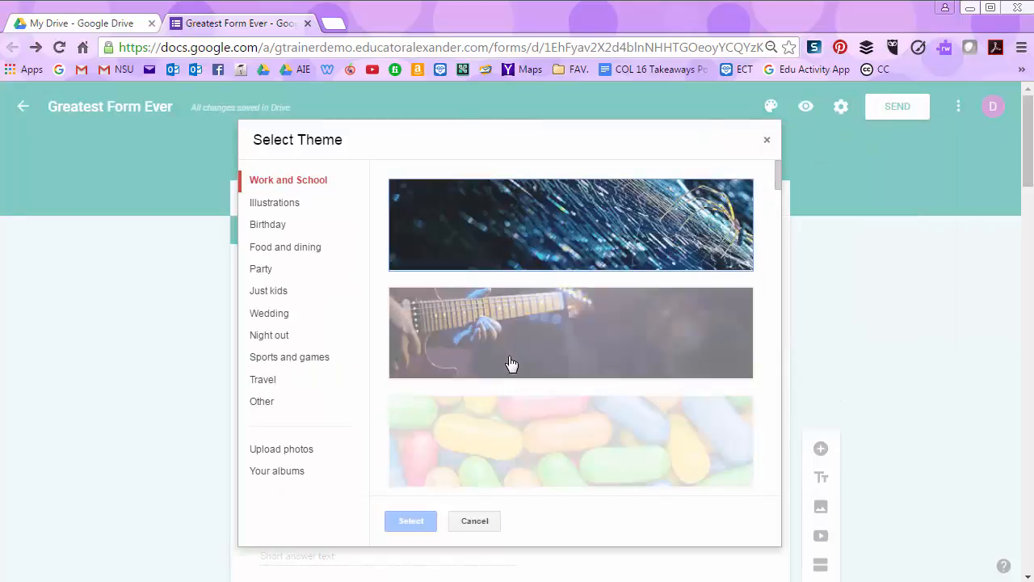
pyautogui.moveTo(777, 177); pyautogui.dragTo(768, 272)
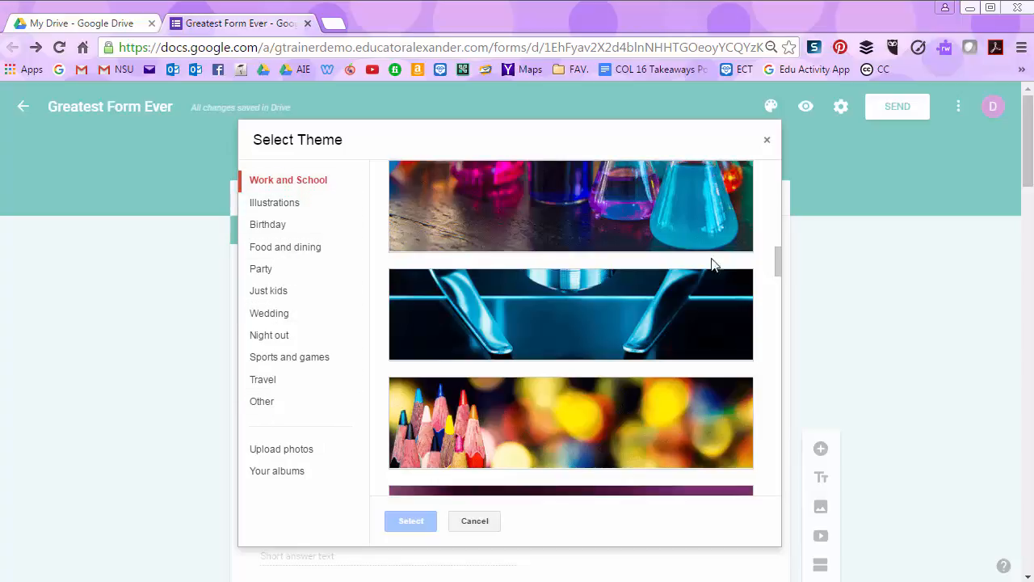
pyautogui.moveTo(779, 265); pyautogui.dragTo(781, 379)
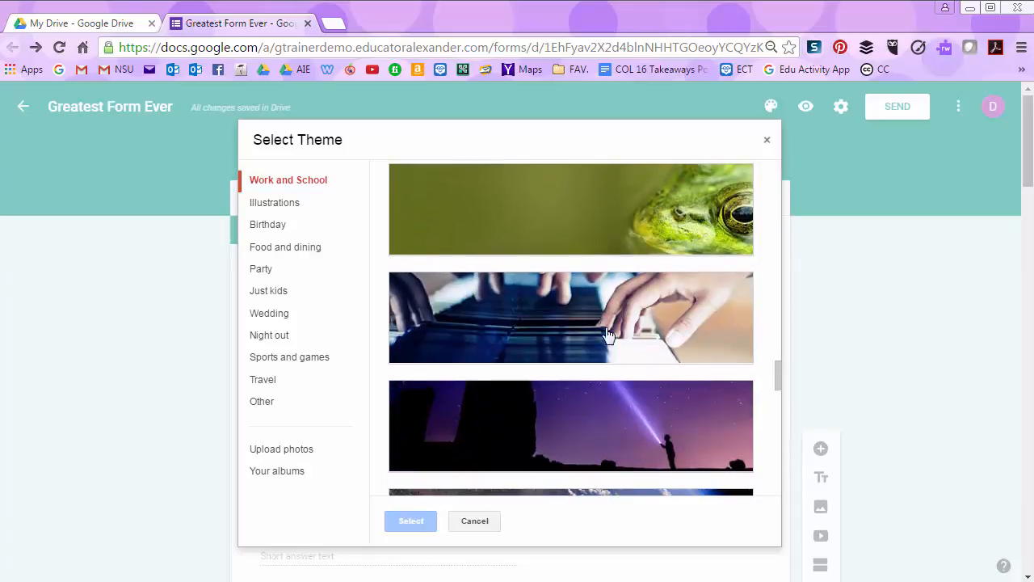
pyautogui.scroll(-4, 616, 358)
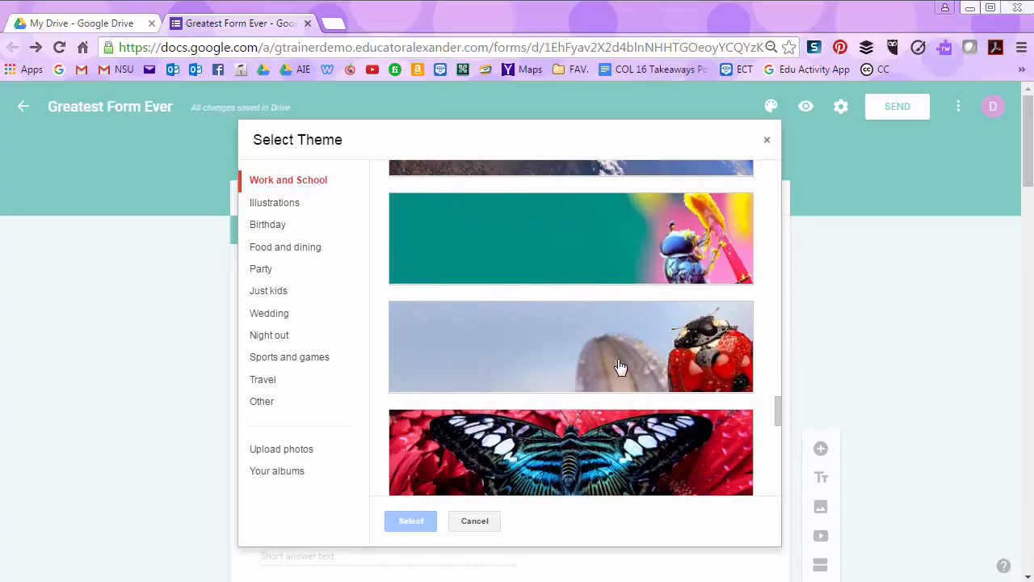
pyautogui.scroll(-3, 618, 370)
pyautogui.scroll(-3, 630, 387)
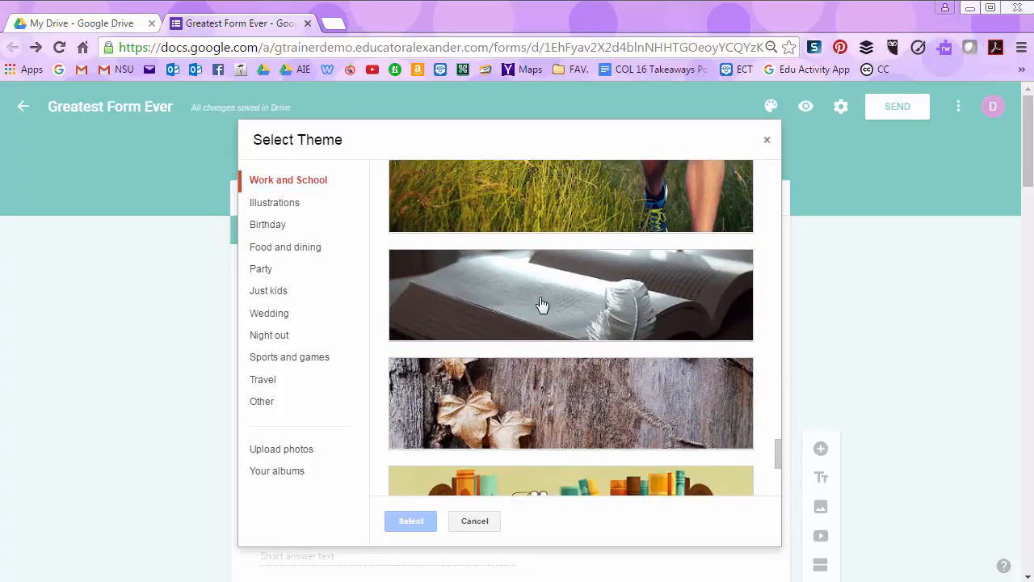
pyautogui.scroll(-2, 560, 339)
pyautogui.scroll(2, 561, 339)
pyautogui.scroll(20, 597, 332)
pyautogui.scroll(10, 611, 337)
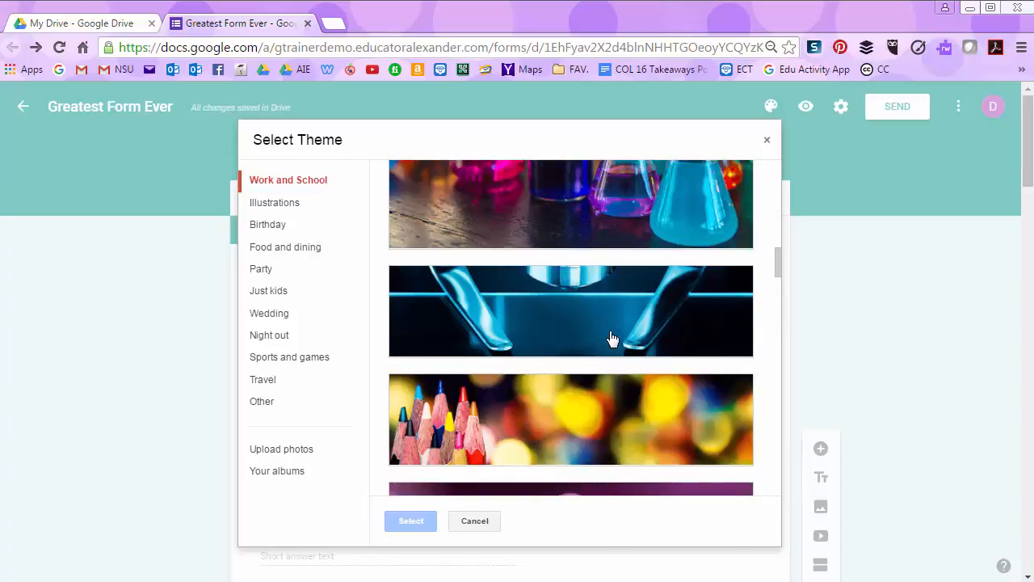
pyautogui.scroll(2, 614, 339)
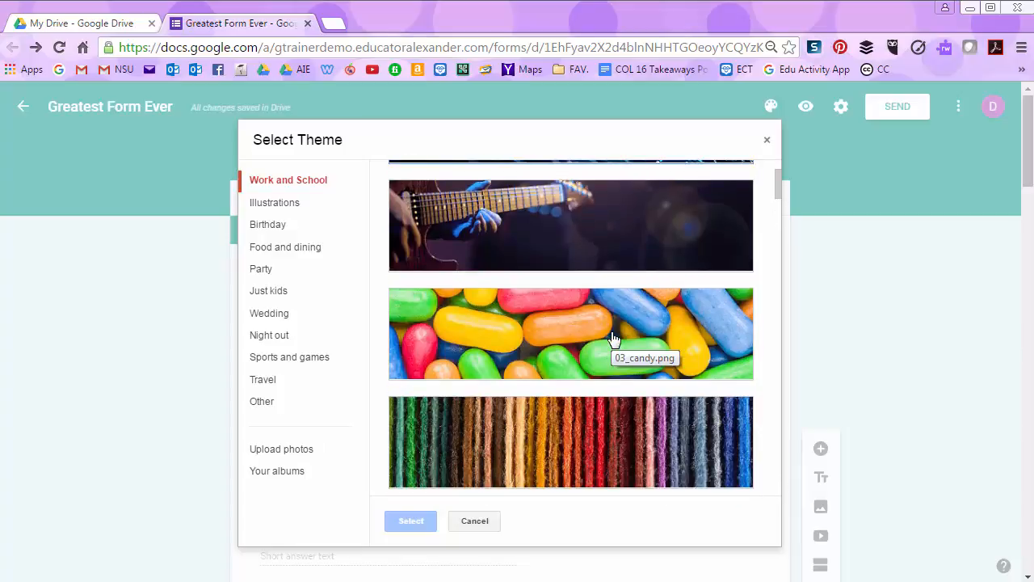
pyautogui.click(611, 342)
pyautogui.click(411, 521)
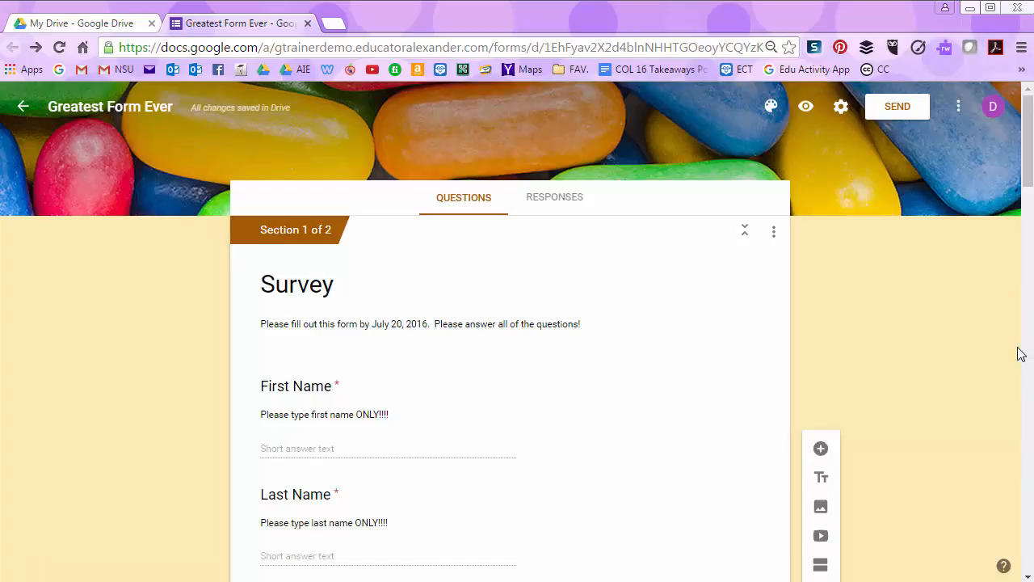
# - Check the header image choices, including the theme categories, photo upload and albums, and leave without picking one
pyautogui.click(771, 106)
pyautogui.click(923, 307)
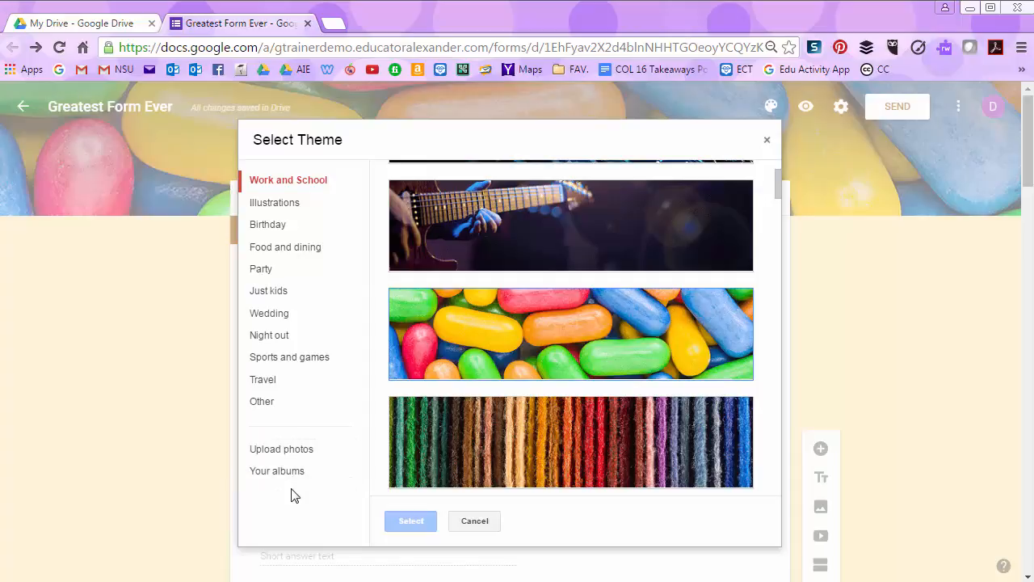
pyautogui.click(475, 521)
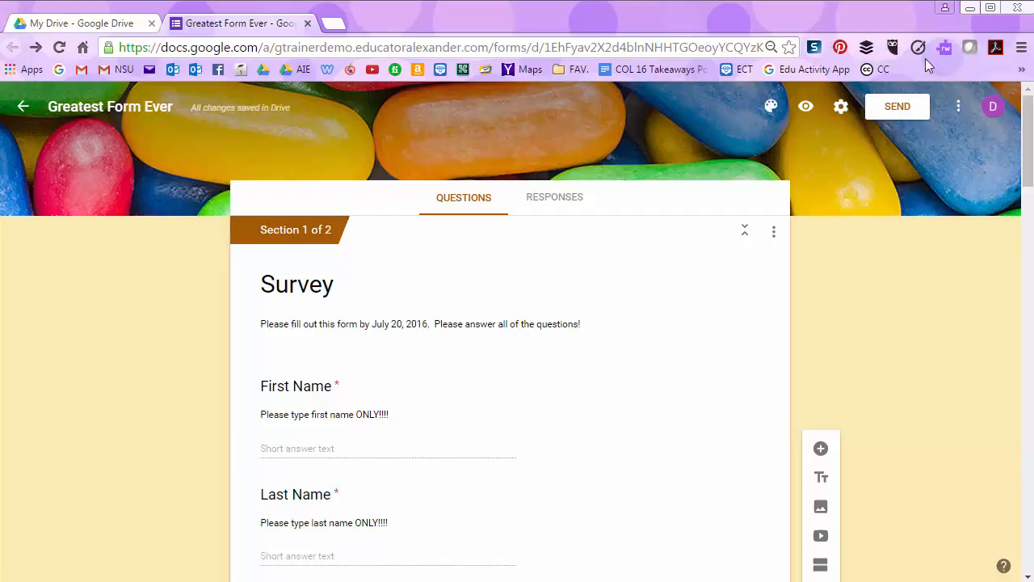
# - Preview the survey as respondents see it, compare it with the editor, review it through the Event Details questions, and close the preview
pyautogui.click(807, 107)
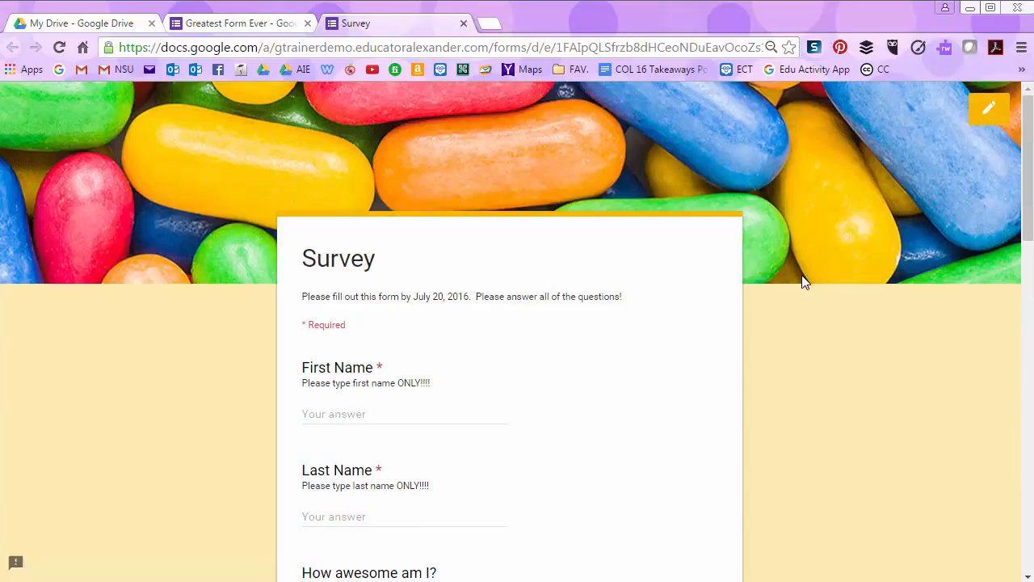
pyautogui.click(223, 24)
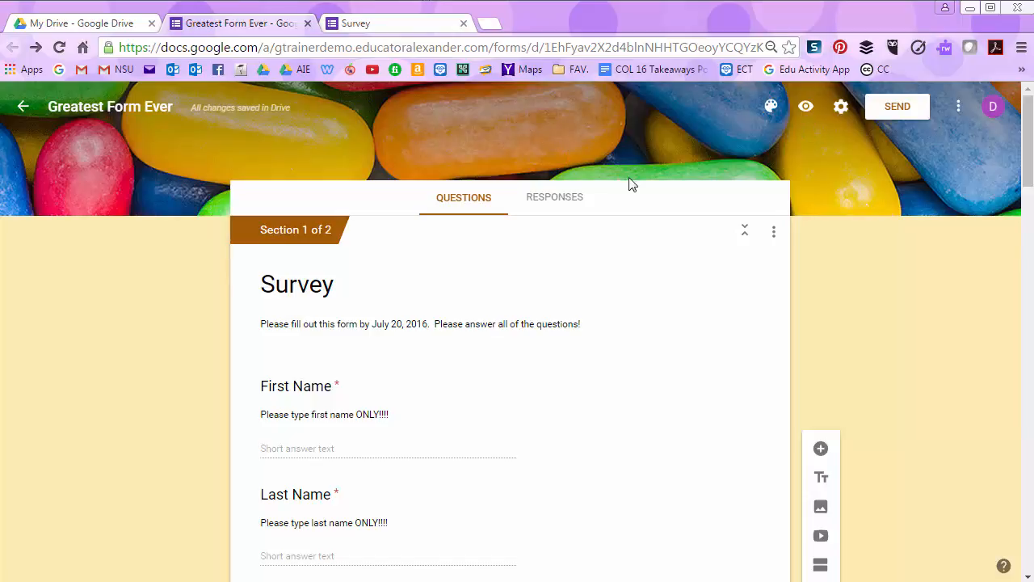
pyautogui.click(409, 22)
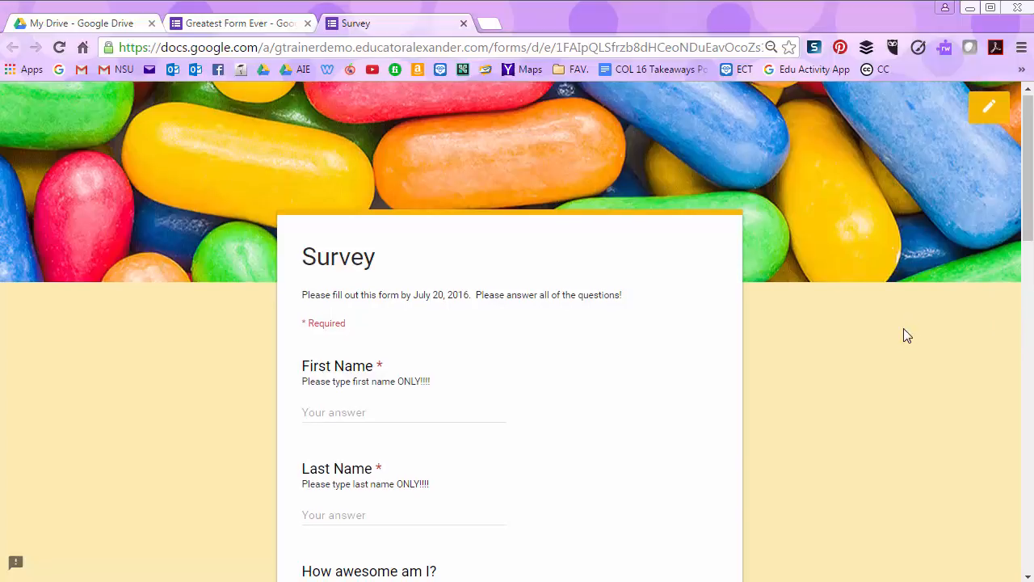
pyautogui.scroll(-10, 903, 327)
pyautogui.scroll(-2, 903, 329)
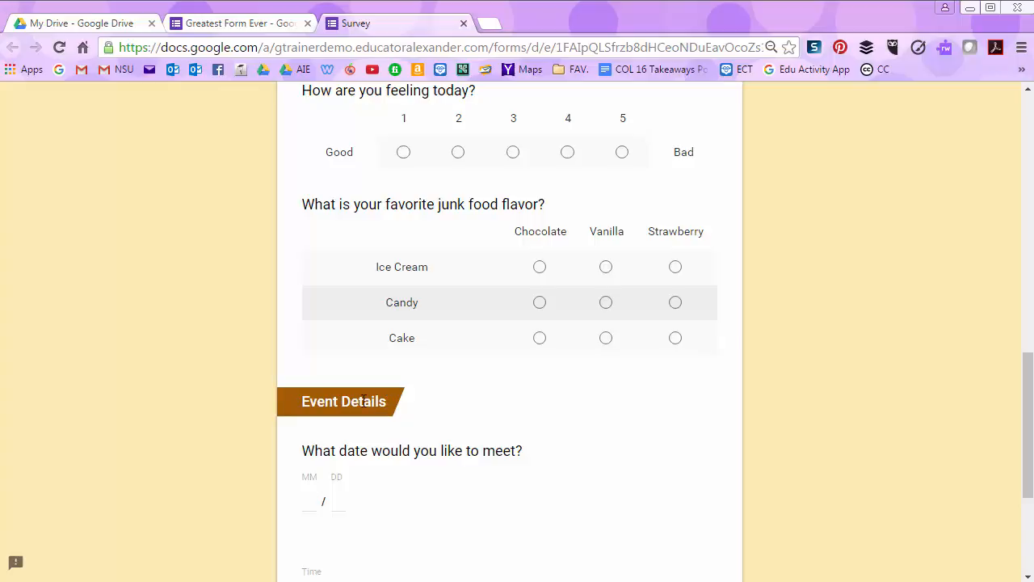
pyautogui.scroll(-3, 395, 404)
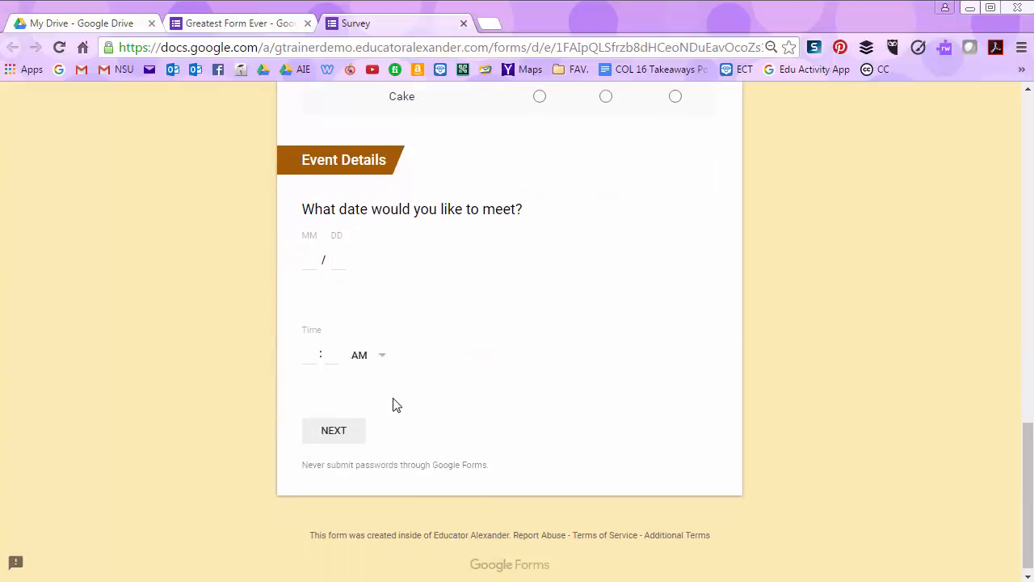
pyautogui.scroll(6, 395, 404)
pyautogui.scroll(4, 397, 402)
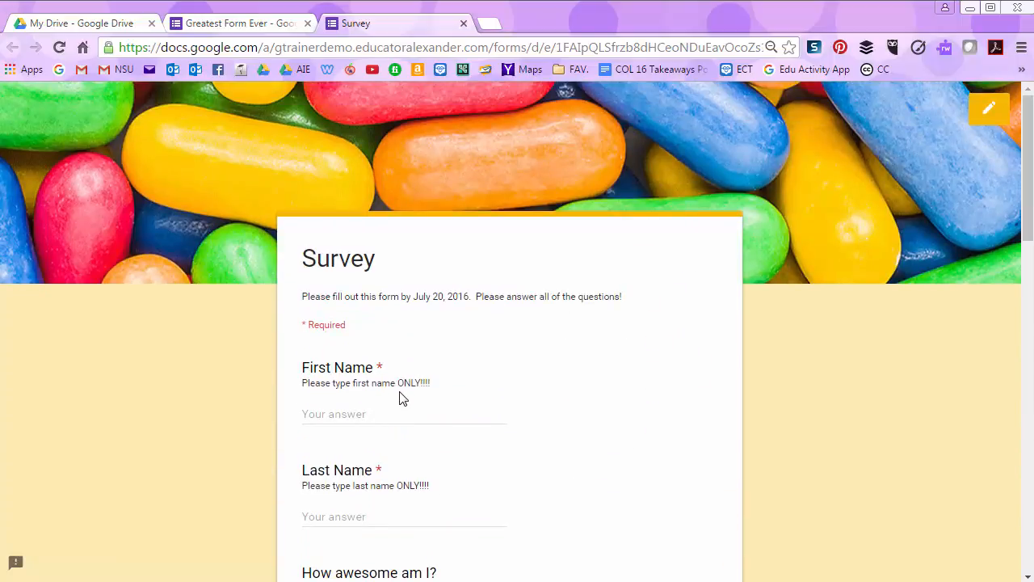
pyautogui.click(463, 24)
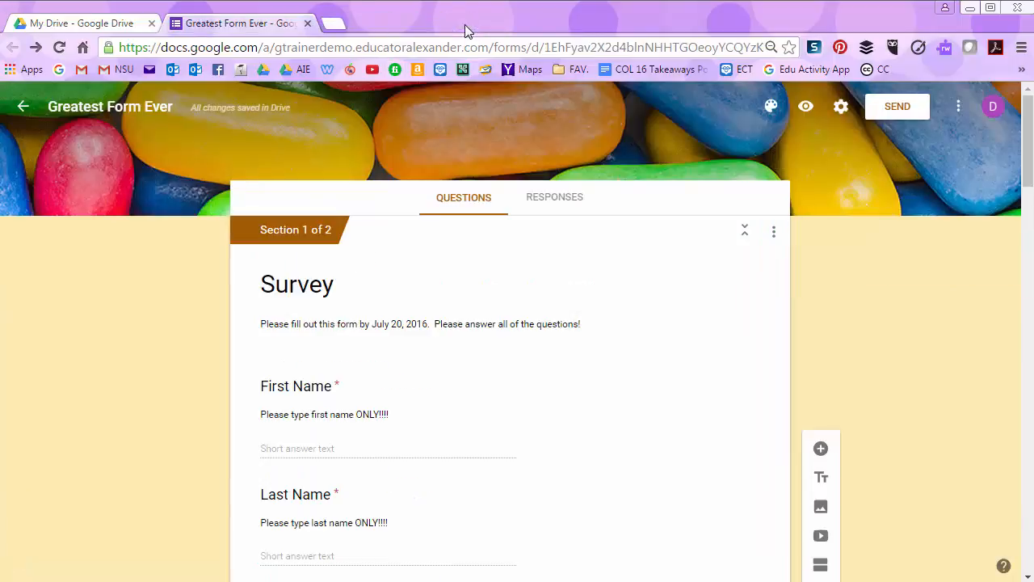
pyautogui.click(771, 113)
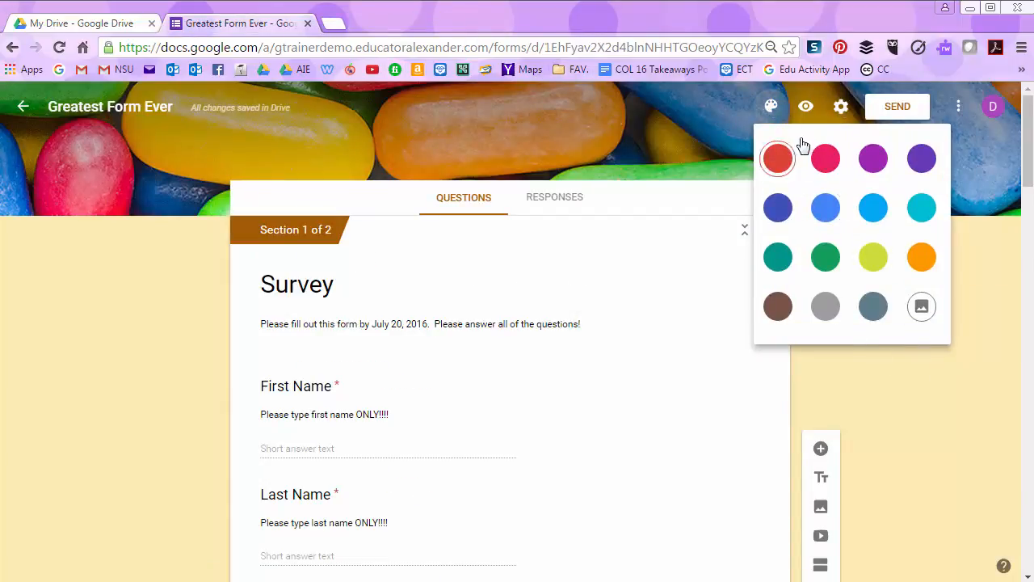
pyautogui.click(950, 399)
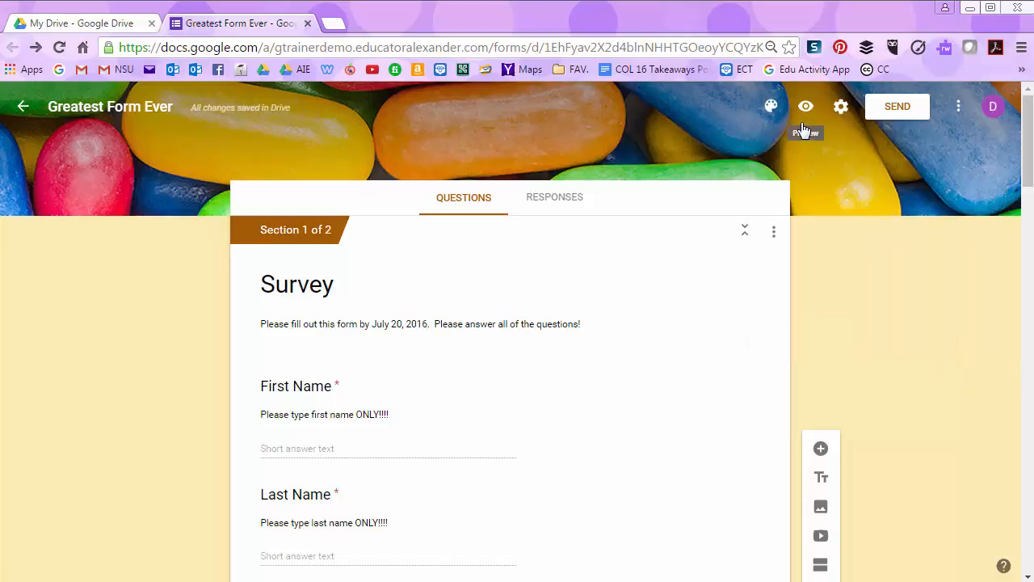
# - Open the form's general settings and highlight the "Requires sign in:" heading
pyautogui.click(841, 110)
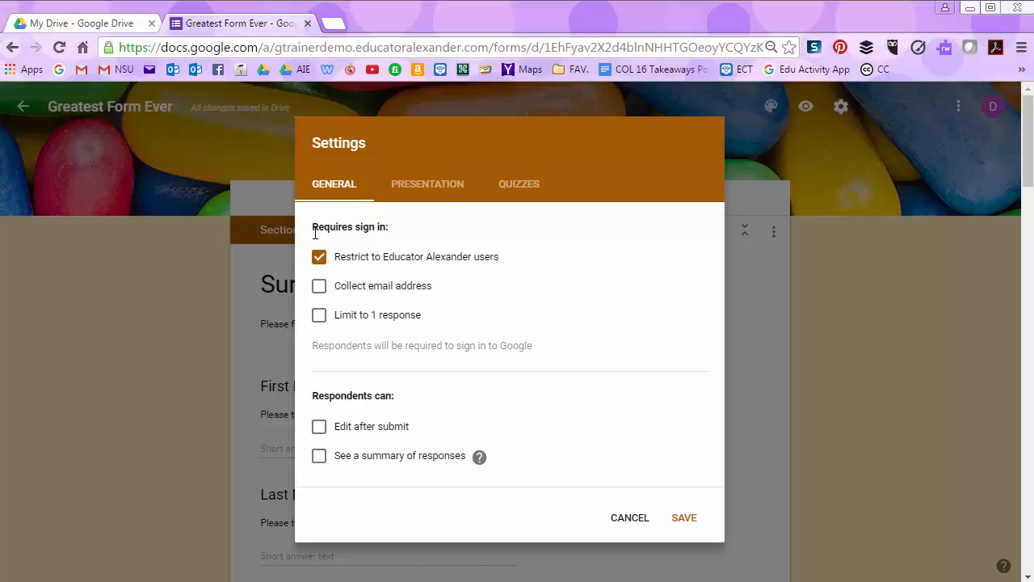
pyautogui.moveTo(315, 233); pyautogui.dragTo(393, 224)
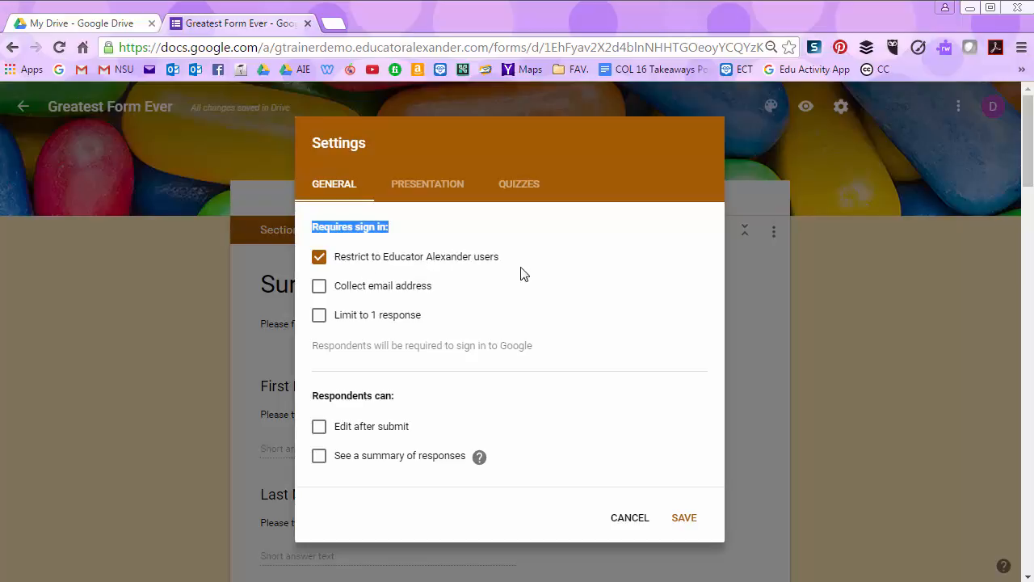
# - Try the Collect email address and Limit to 1 response settings, and switch both off again
pyautogui.click(318, 289)
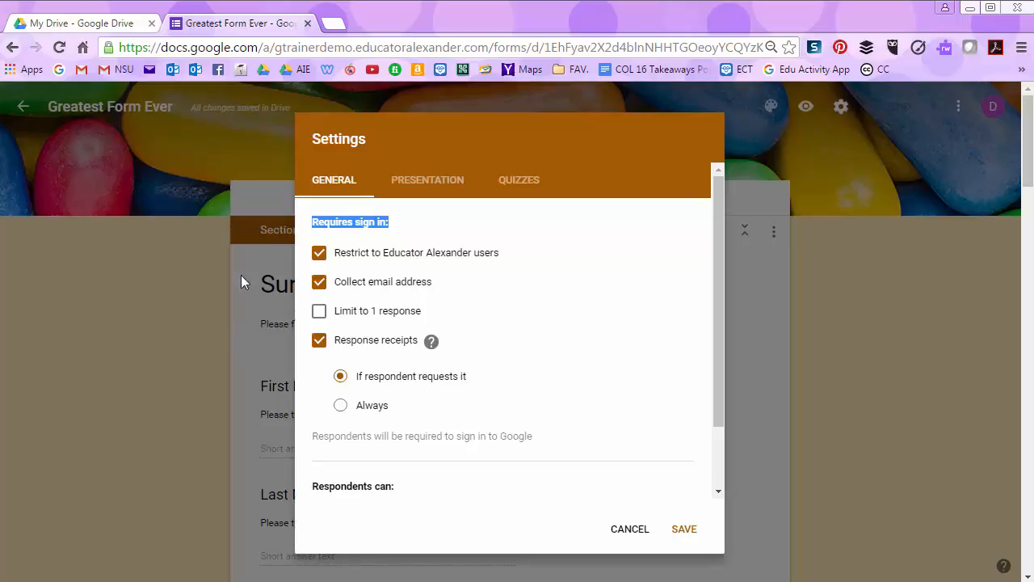
pyautogui.click(320, 315)
pyautogui.click(326, 312)
pyautogui.click(320, 285)
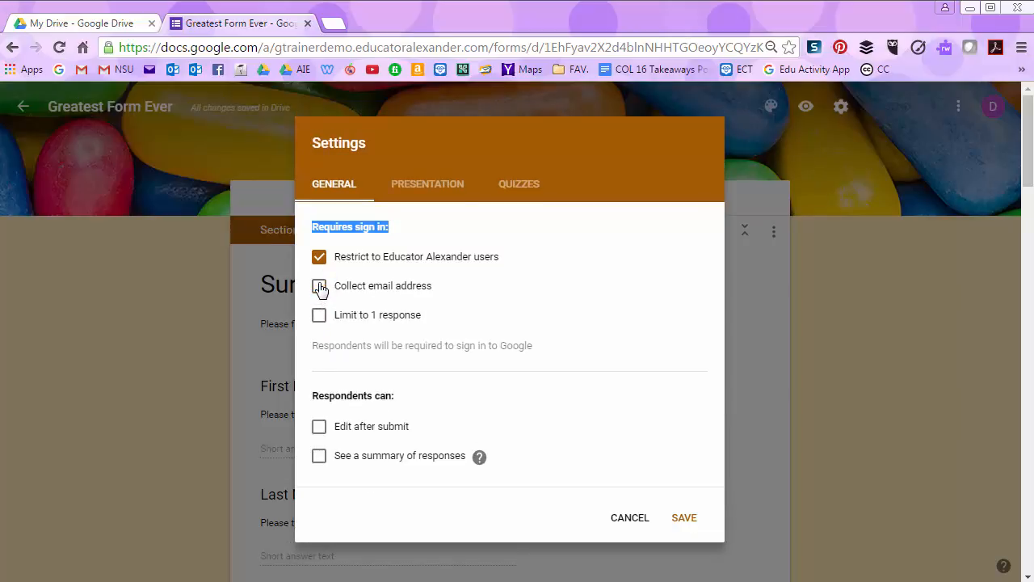
# - Try collecting email addresses with response receipts always sent, then switch receipts and email collection off again
pyautogui.click(319, 289)
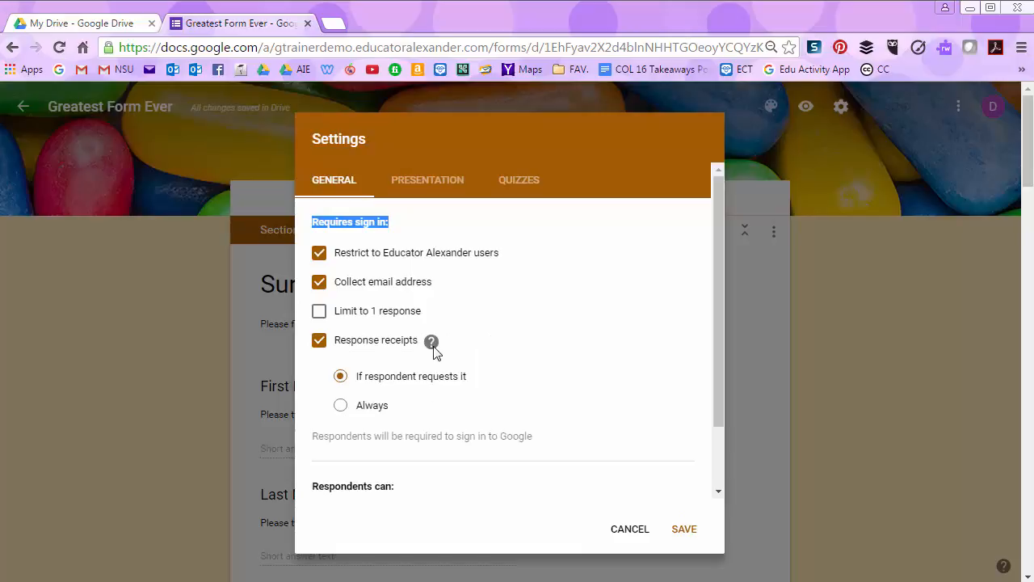
pyautogui.moveTo(432, 342)
pyautogui.click(341, 408)
pyautogui.click(319, 340)
pyautogui.click(319, 285)
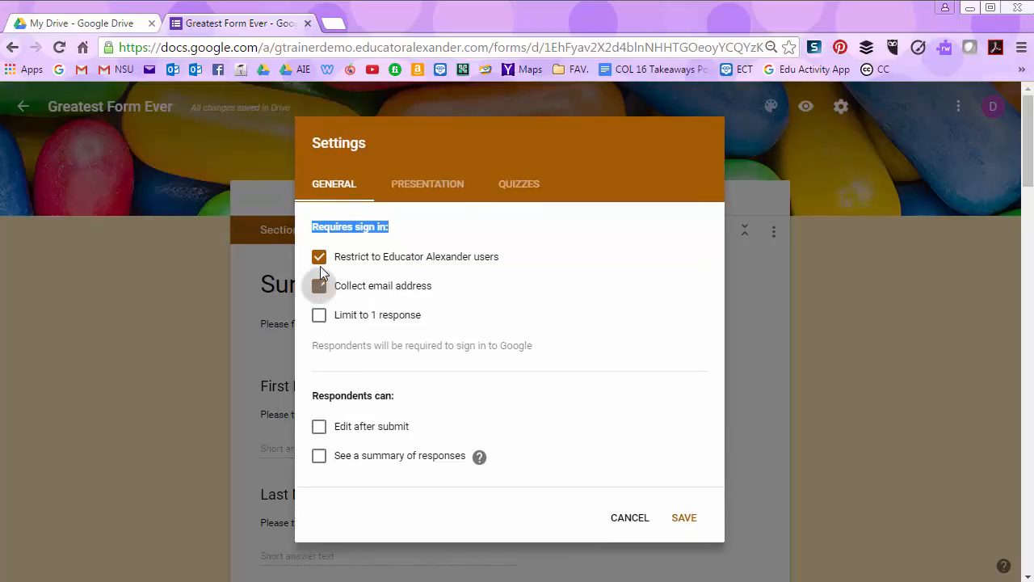
# - Remove the restriction to Educator Alexander users, and let respondents edit after submit and see a summary of responses
pyautogui.click(319, 254)
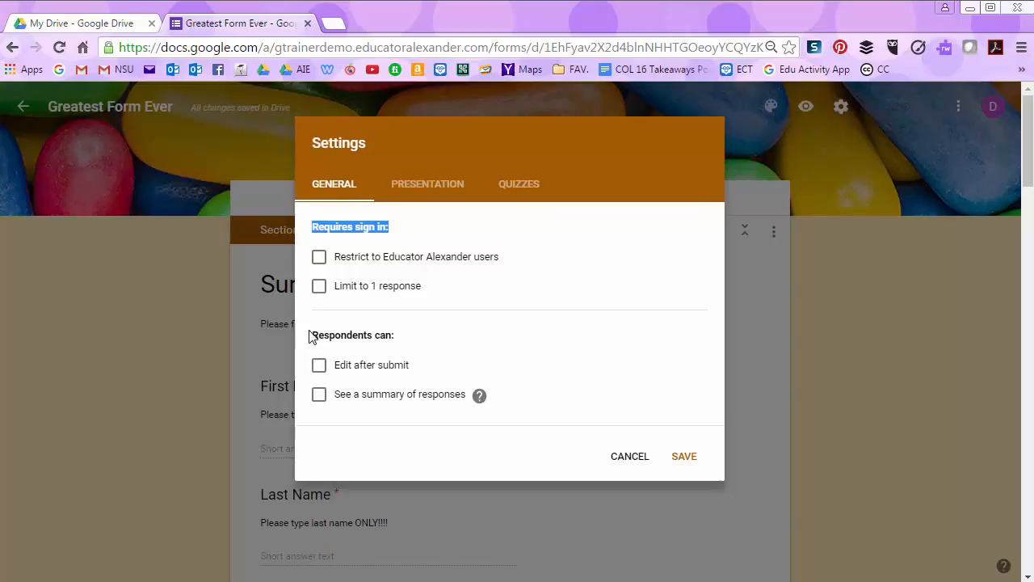
pyautogui.moveTo(312, 335); pyautogui.dragTo(394, 331)
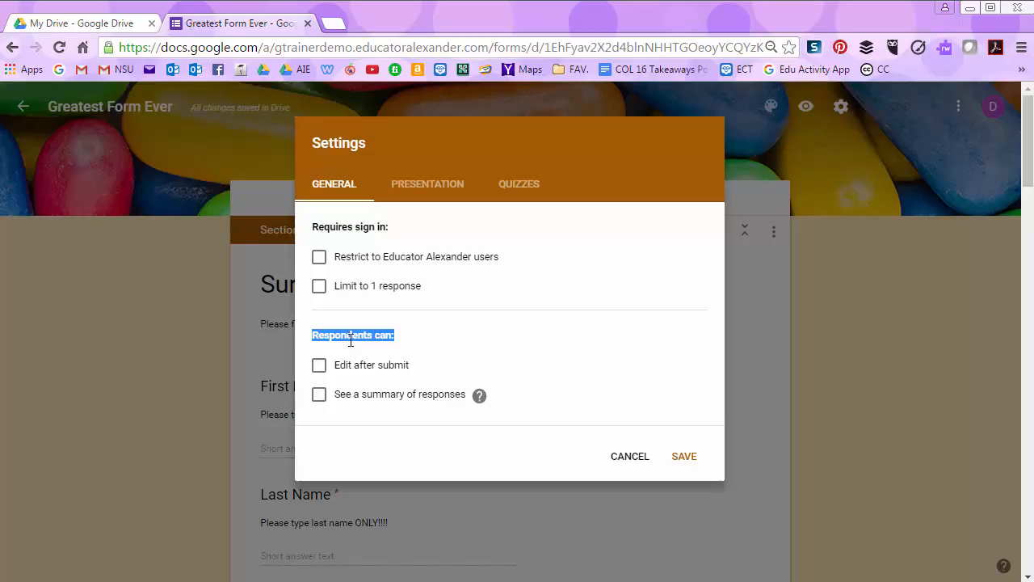
pyautogui.click(320, 368)
pyautogui.click(319, 395)
pyautogui.moveTo(355, 396); pyautogui.dragTo(465, 411)
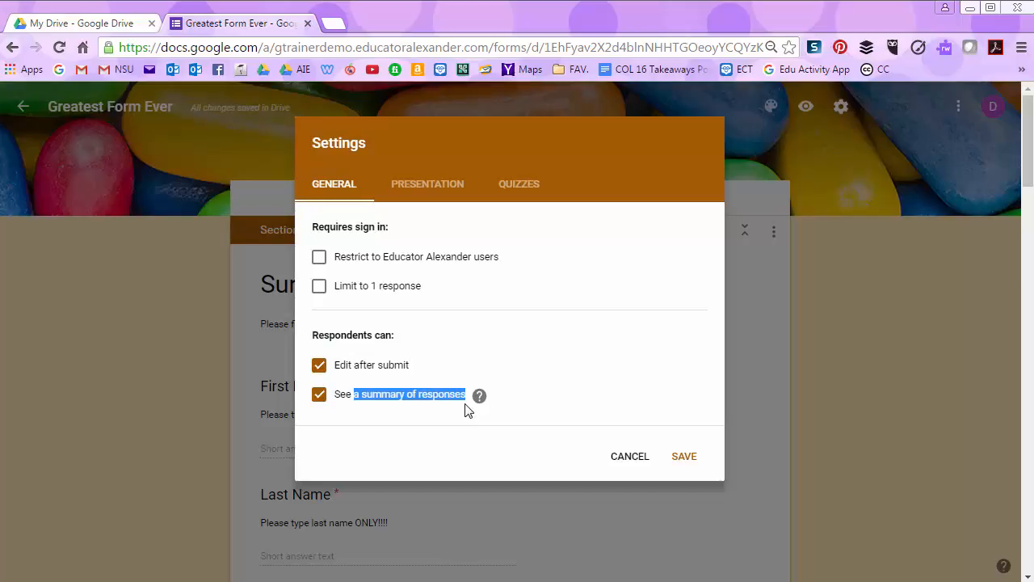
pyautogui.click(468, 409)
pyautogui.click(363, 395)
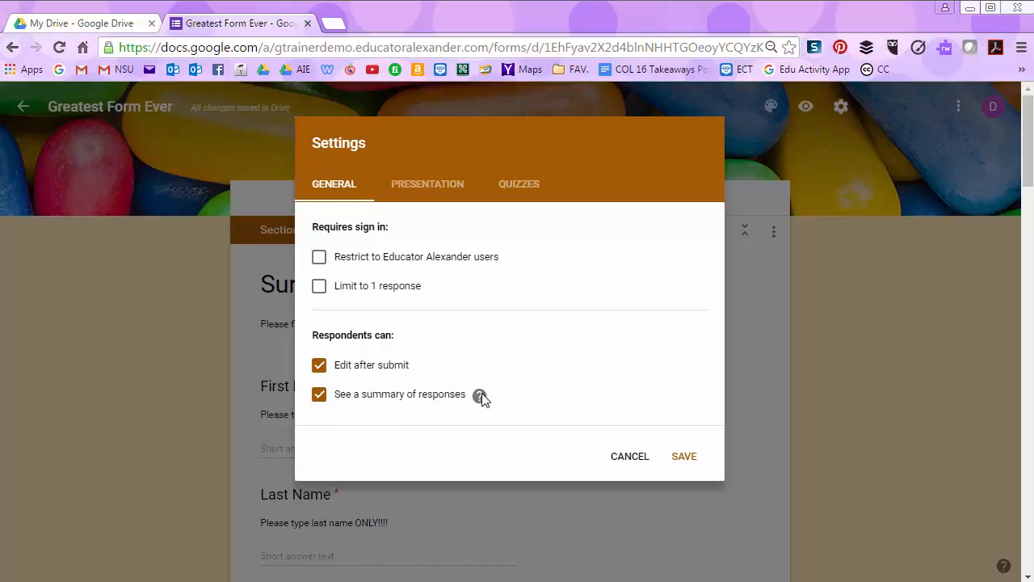
pyautogui.moveTo(480, 398)
# - In the presentation settings, enable the progress bar, shuffled question order and the link to submit another response
pyautogui.click(454, 190)
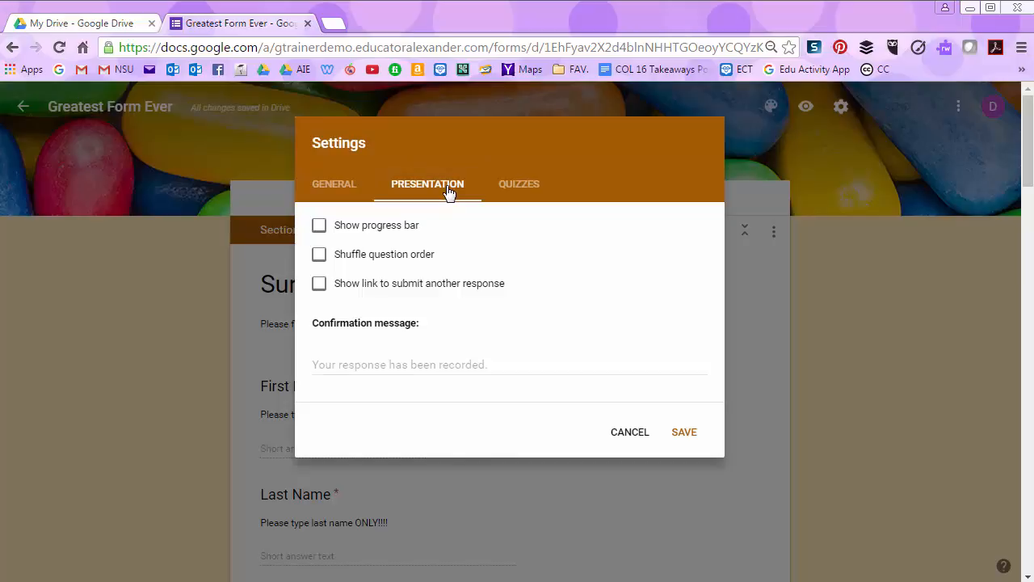
pyautogui.click(320, 227)
pyautogui.click(320, 256)
pyautogui.click(322, 287)
pyautogui.click(337, 186)
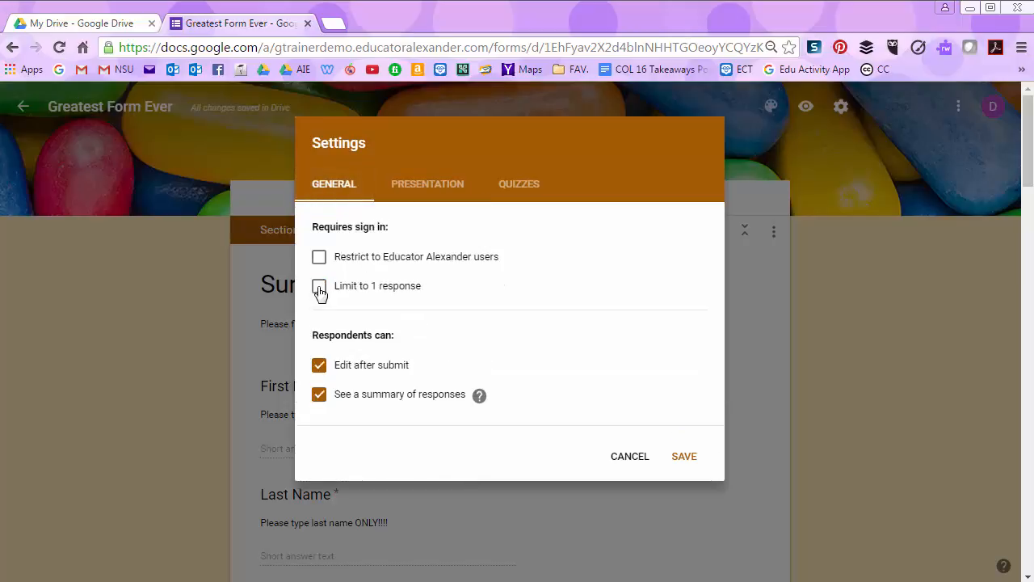
pyautogui.click(422, 185)
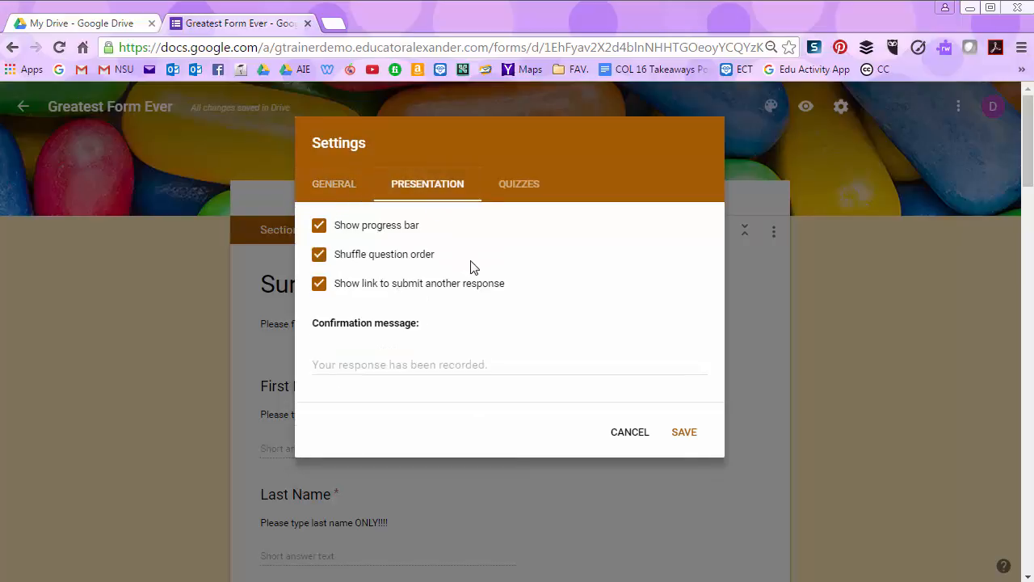
# - Set the confirmation message to "YOU ROCK!" followed by a long row of exclamation marks
pyautogui.click(497, 365)
pyautogui.write('YOU ROCK!')
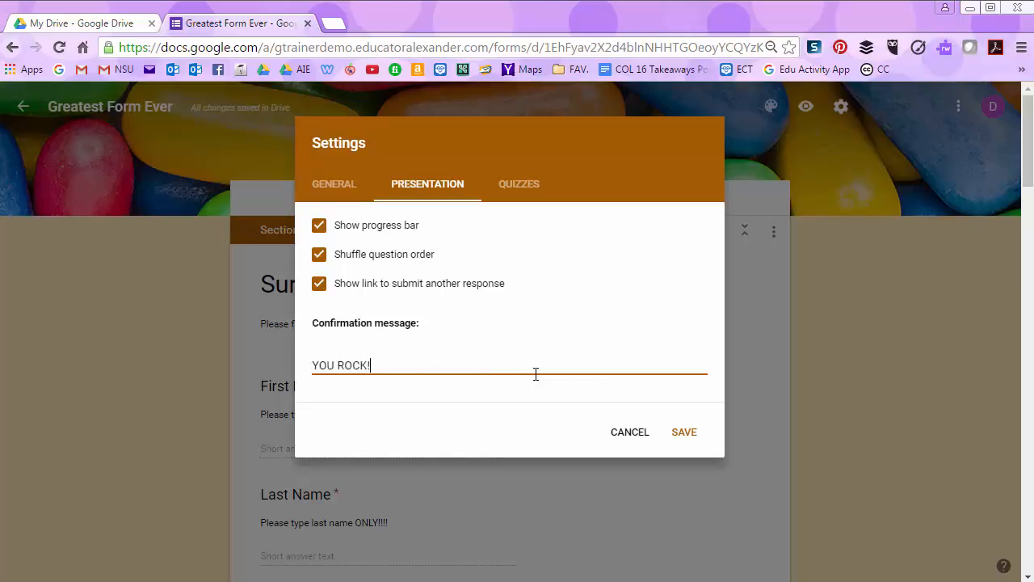
pyautogui.write('!!!!!!!!!!!!!!!!!!!!!!!!!!!!!!!!!!')
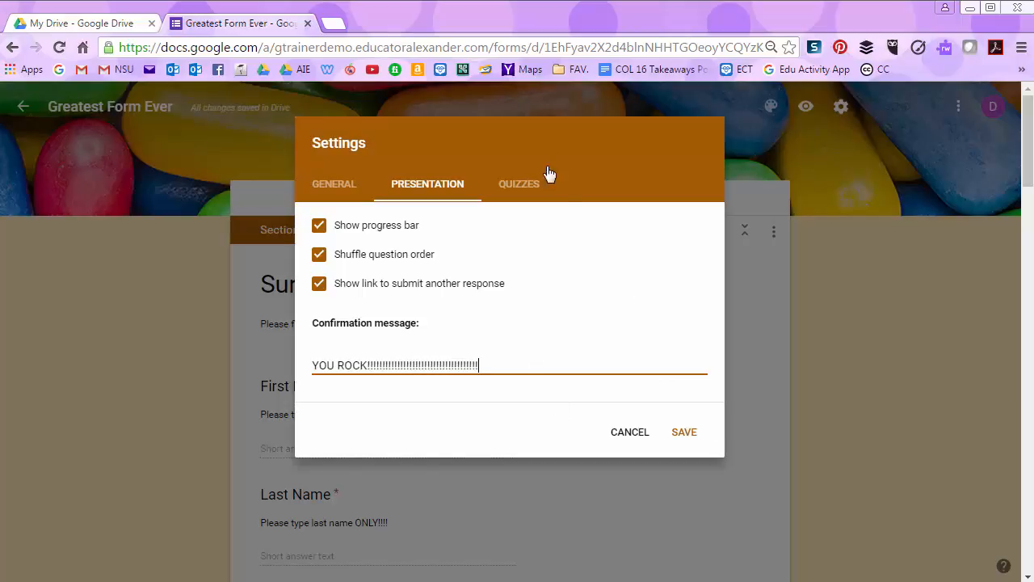
# - Make the form a quiz and set grades to be released later, after manual review
pyautogui.click(528, 187)
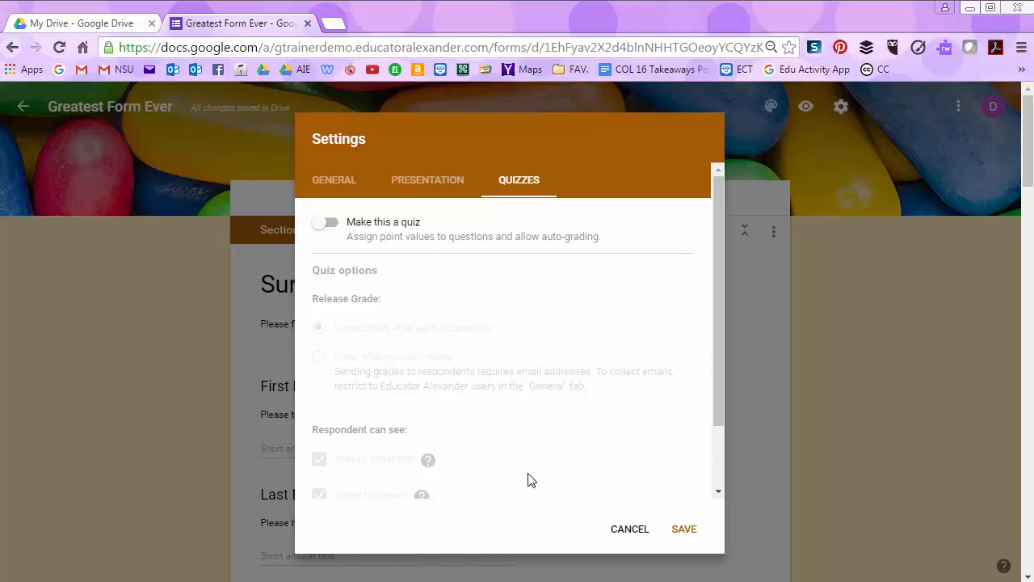
pyautogui.moveTo(719, 299); pyautogui.dragTo(714, 271)
pyautogui.click(332, 224)
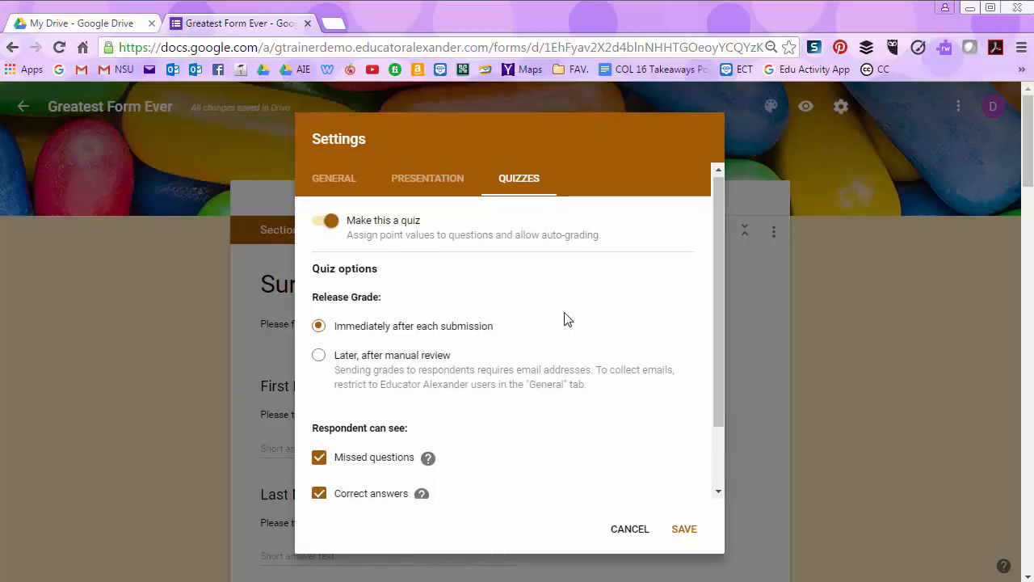
pyautogui.scroll(-2, 566, 319)
pyautogui.scroll(2, 566, 319)
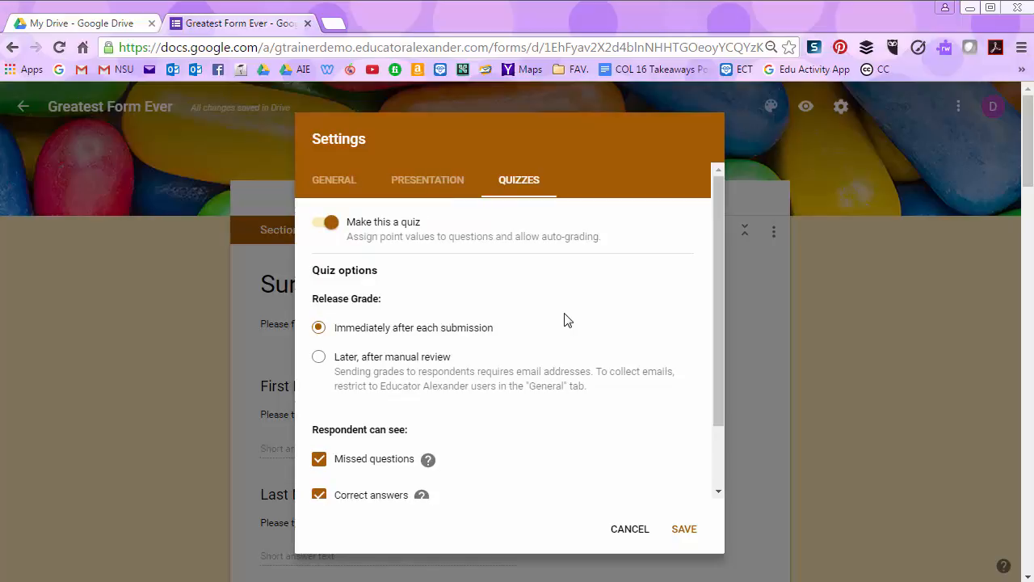
pyautogui.scroll(-2, 566, 306)
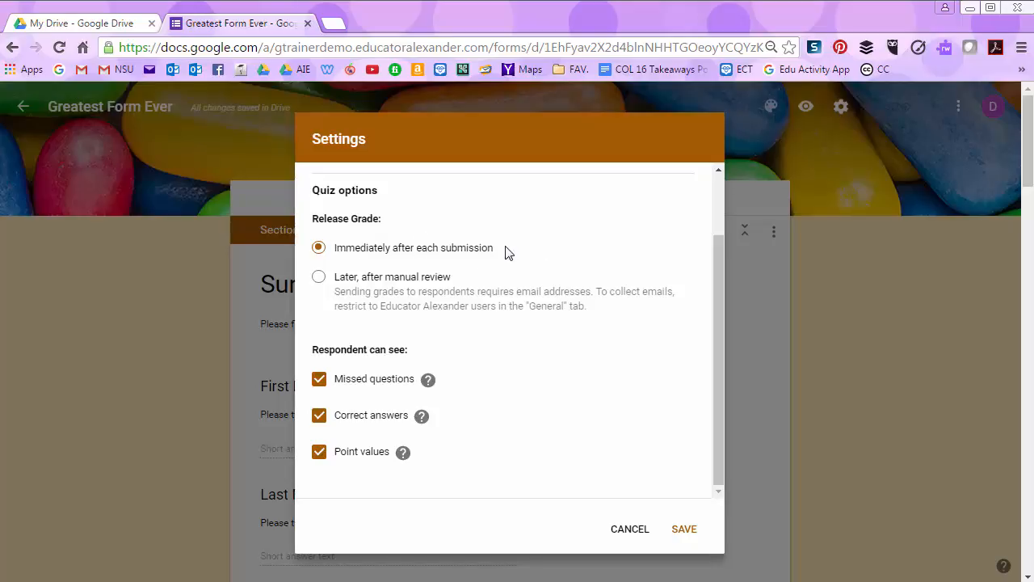
pyautogui.click(317, 279)
# - Check the explanations for missed questions, correct answers and point values, and save the form settings
pyautogui.moveTo(428, 384)
pyautogui.moveTo(430, 421)
pyautogui.moveTo(403, 453)
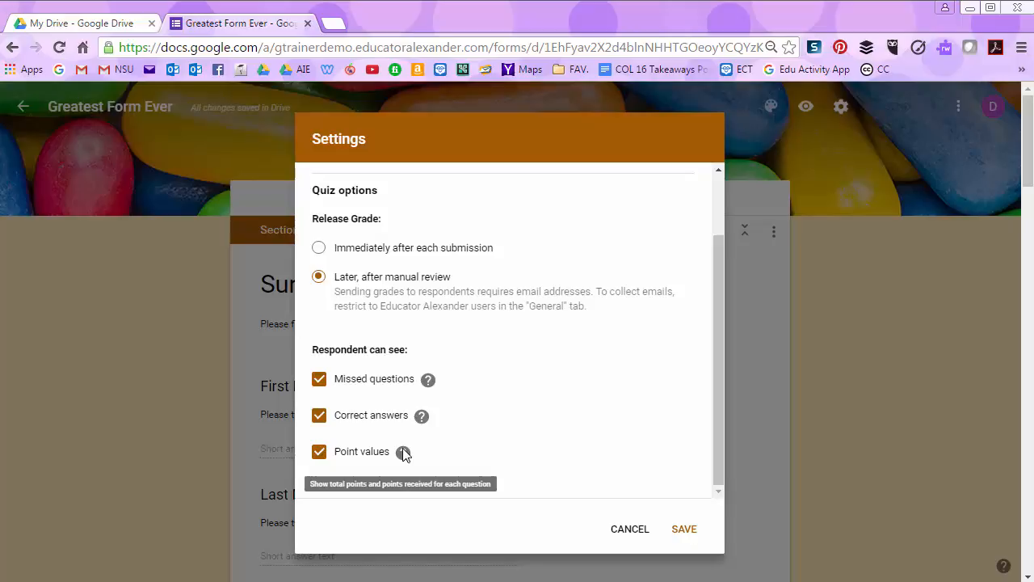
pyautogui.scroll(2, 565, 445)
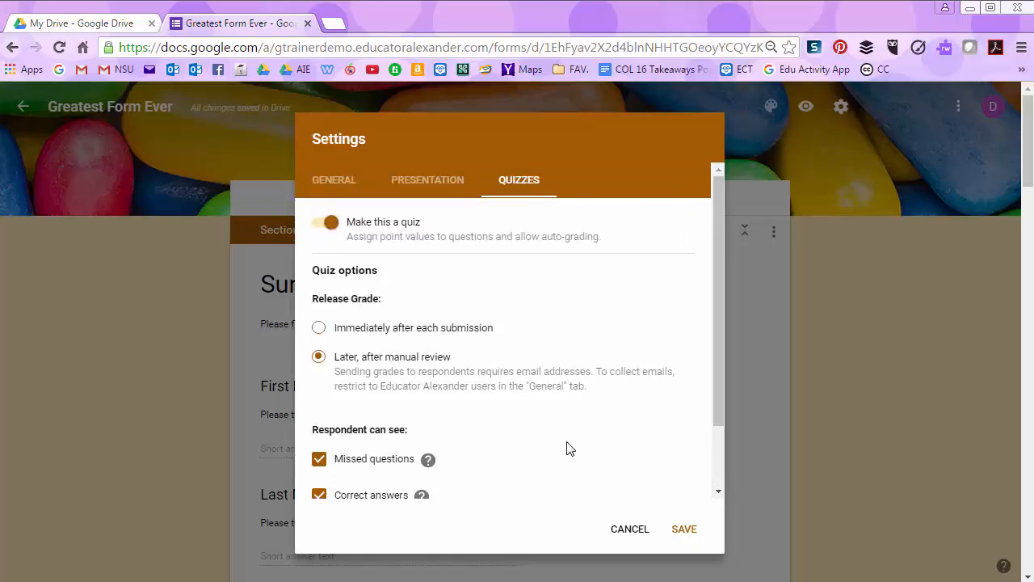
pyautogui.scroll(-1, 598, 444)
pyautogui.scroll(1, 618, 490)
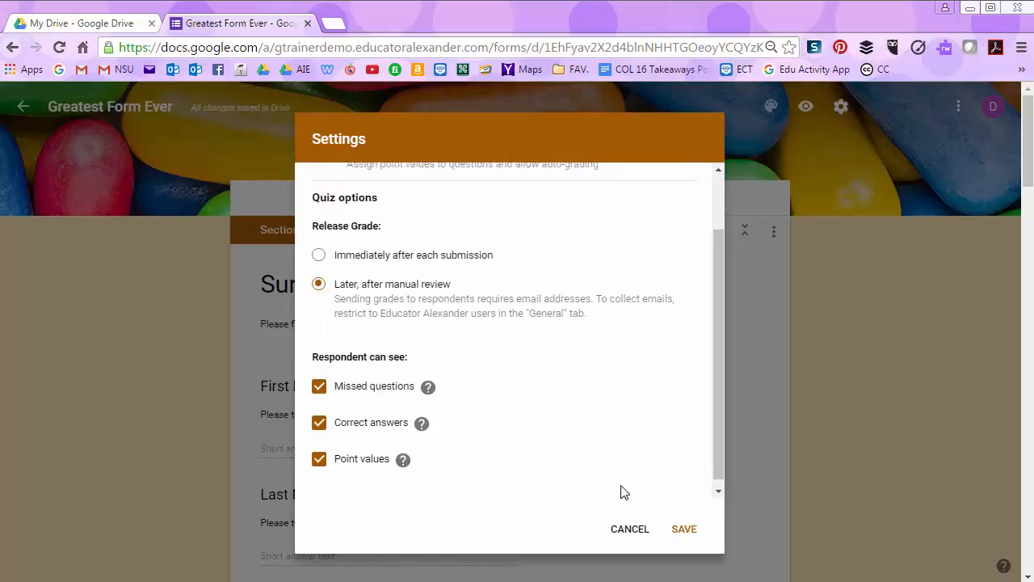
pyautogui.click(683, 529)
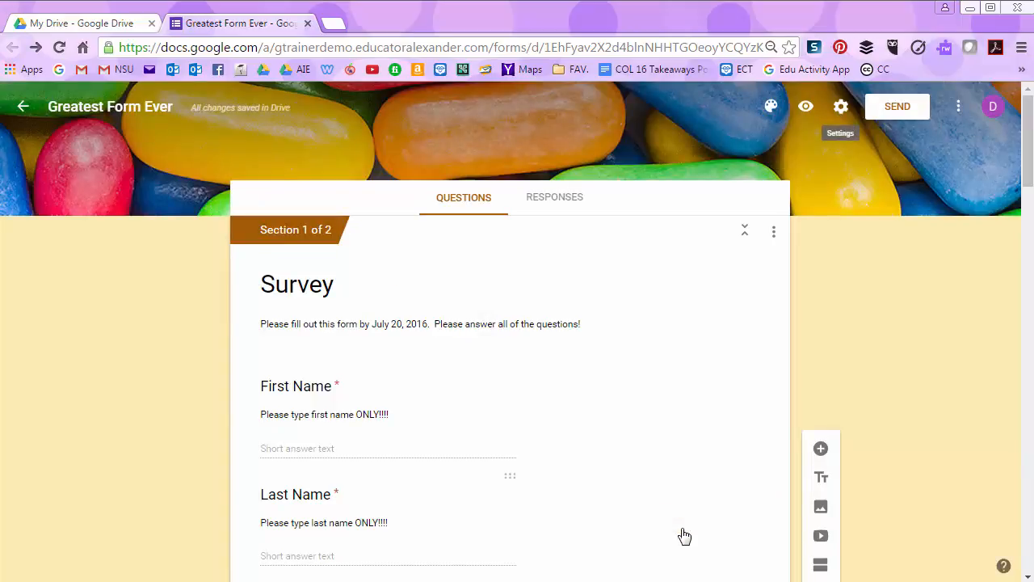
# - In the answer key of the multiple-choice "How awesome am I?" question, mark "Aweseomely, Extremely, YESSS!!!!!" as the correct answer
pyautogui.scroll(-3, 683, 535)
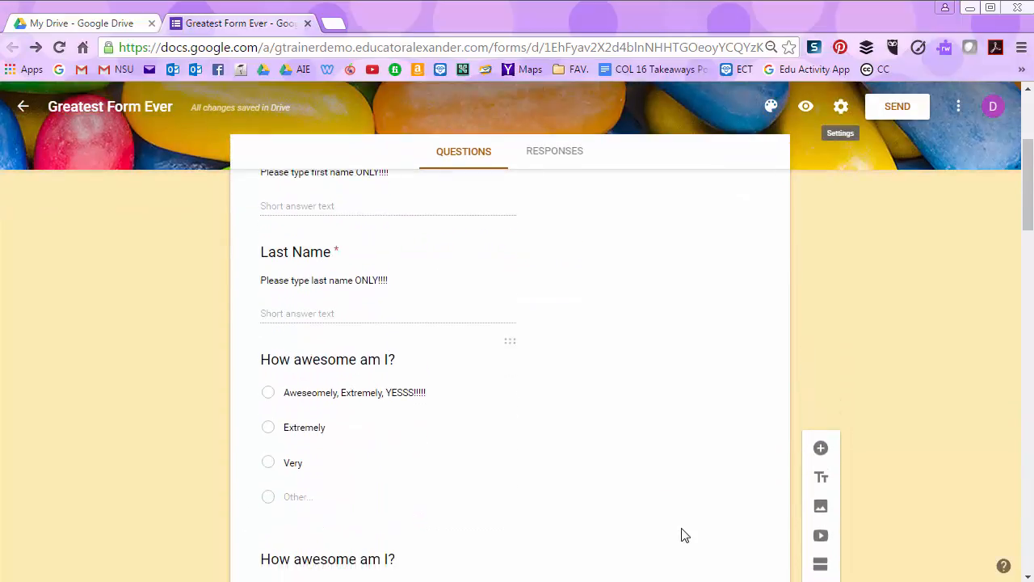
pyautogui.scroll(3, 683, 528)
pyautogui.click(427, 417)
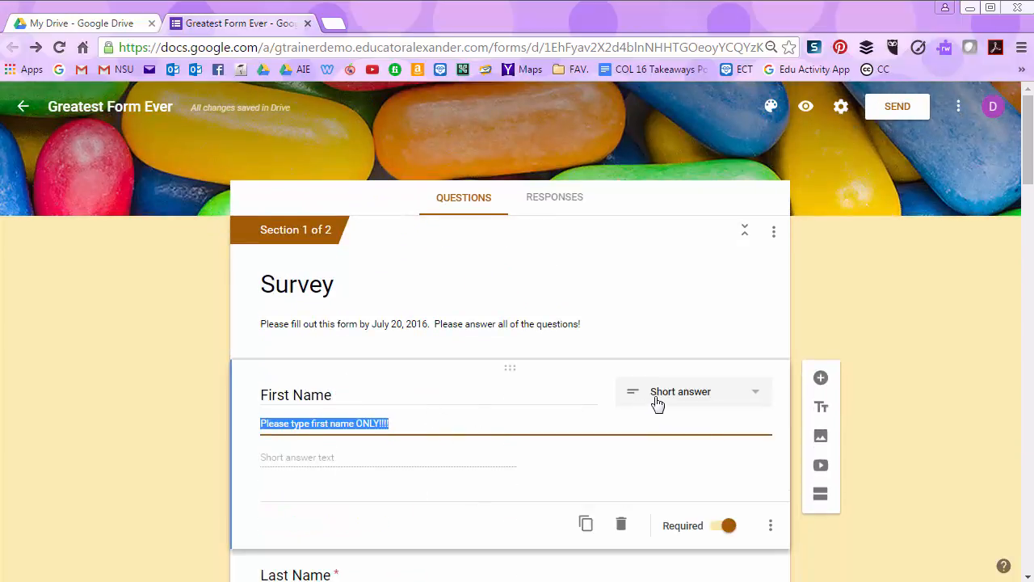
pyautogui.scroll(-1, 376, 500)
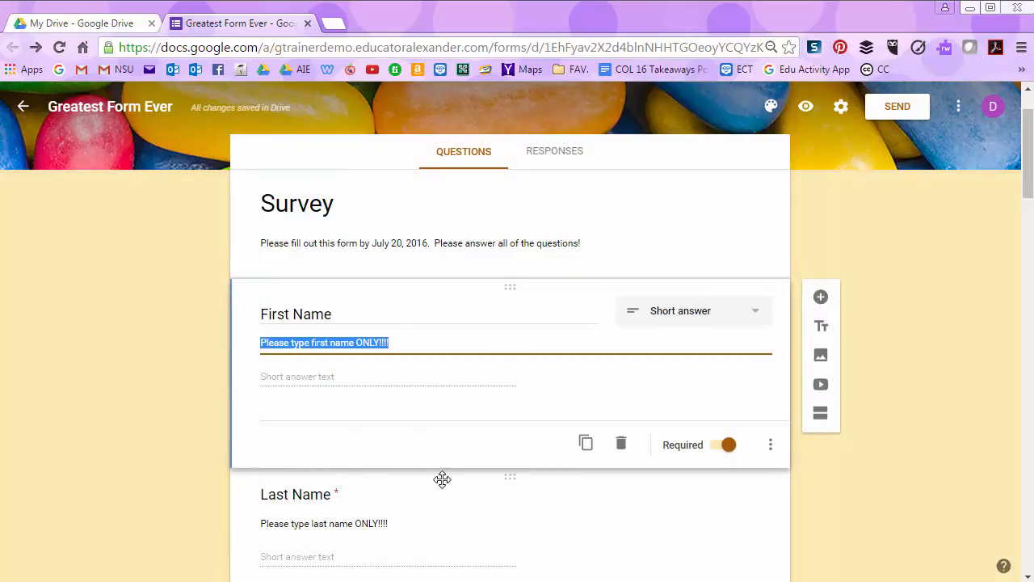
pyautogui.scroll(-6, 441, 477)
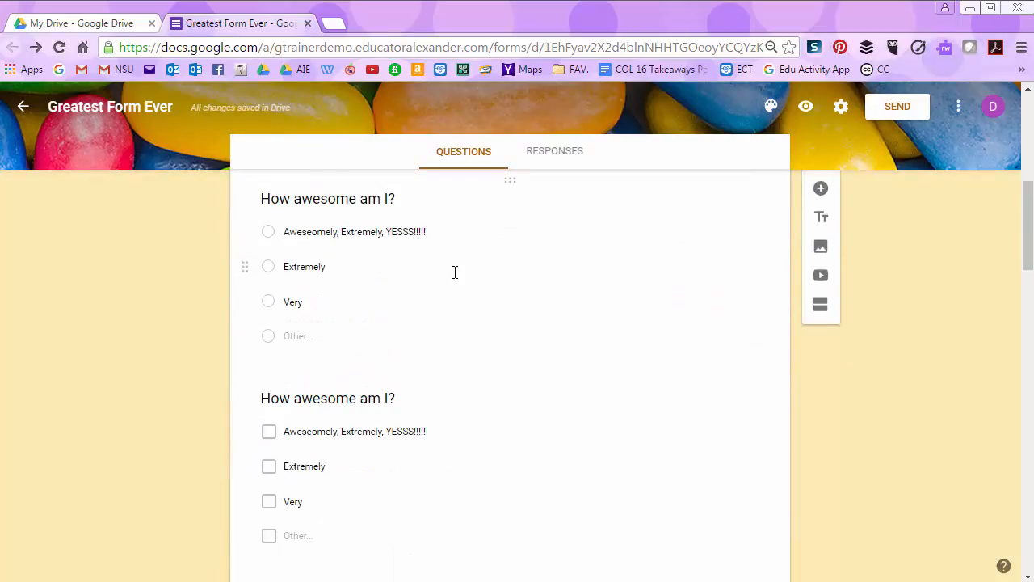
pyautogui.click(455, 272)
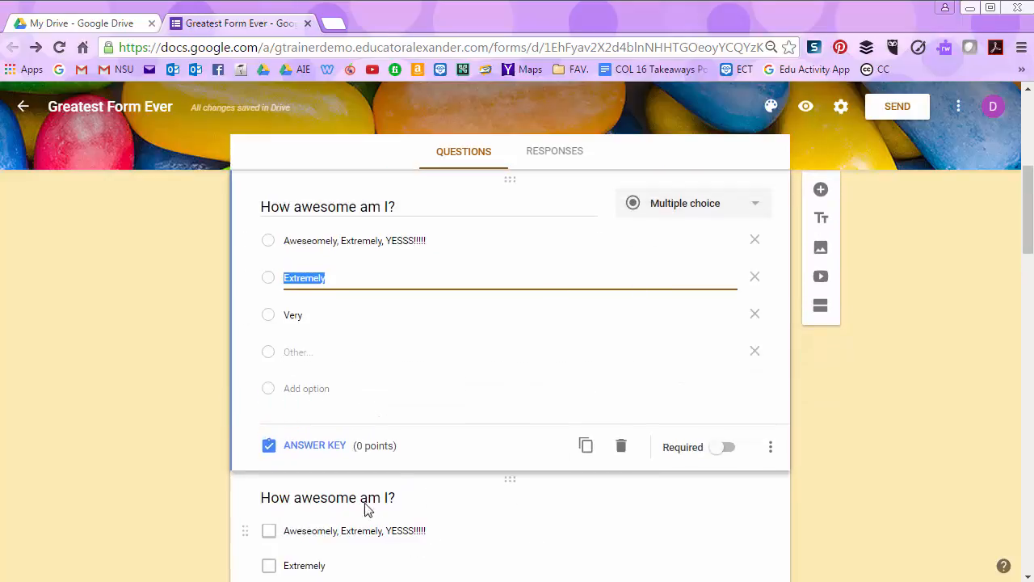
pyautogui.click(316, 455)
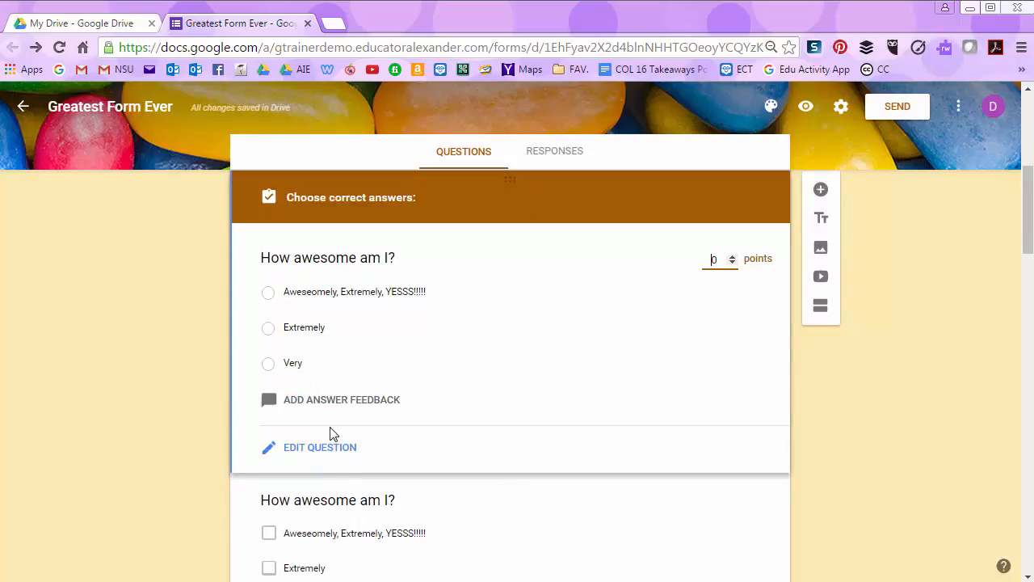
pyautogui.click(367, 293)
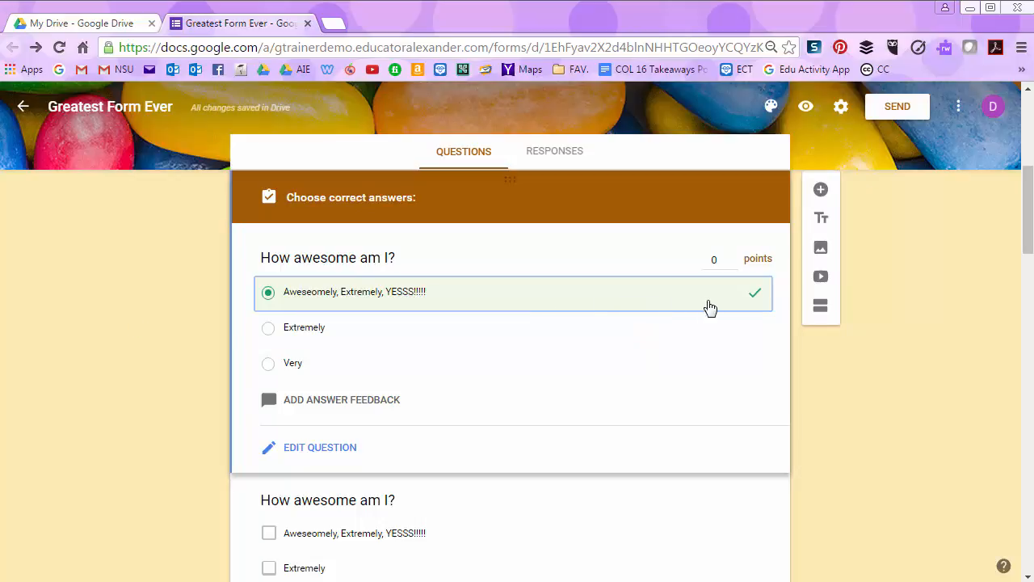
# - Set the multiple-choice "How awesome am I?" question to be worth 5 points
pyautogui.click(729, 255)
pyautogui.click(730, 255)
pyautogui.click(729, 255)
pyautogui.click(729, 255)
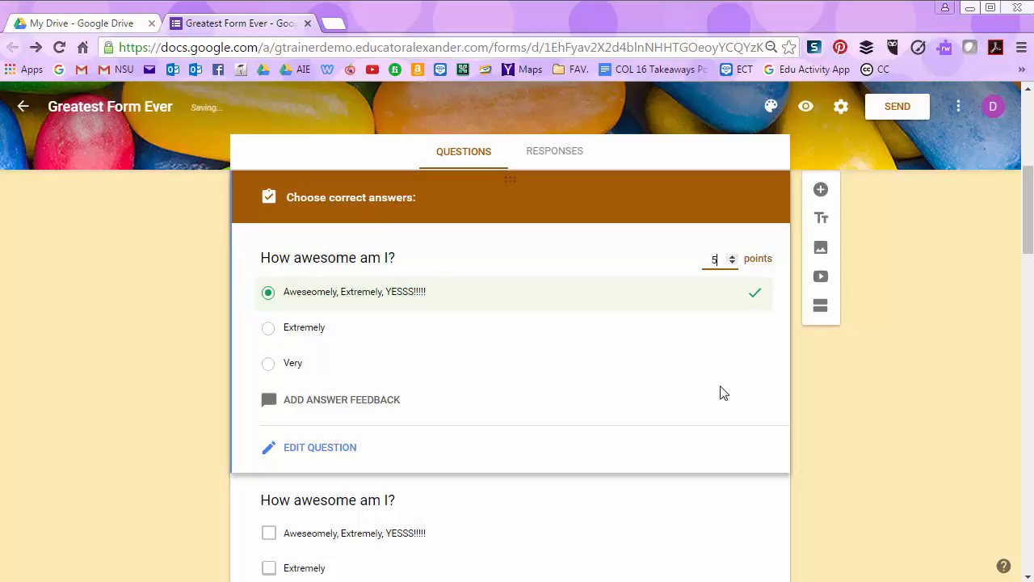
# - Check the feedback options for incorrect and correct answers, including the link fields, and leave without adding feedback
pyautogui.click(346, 414)
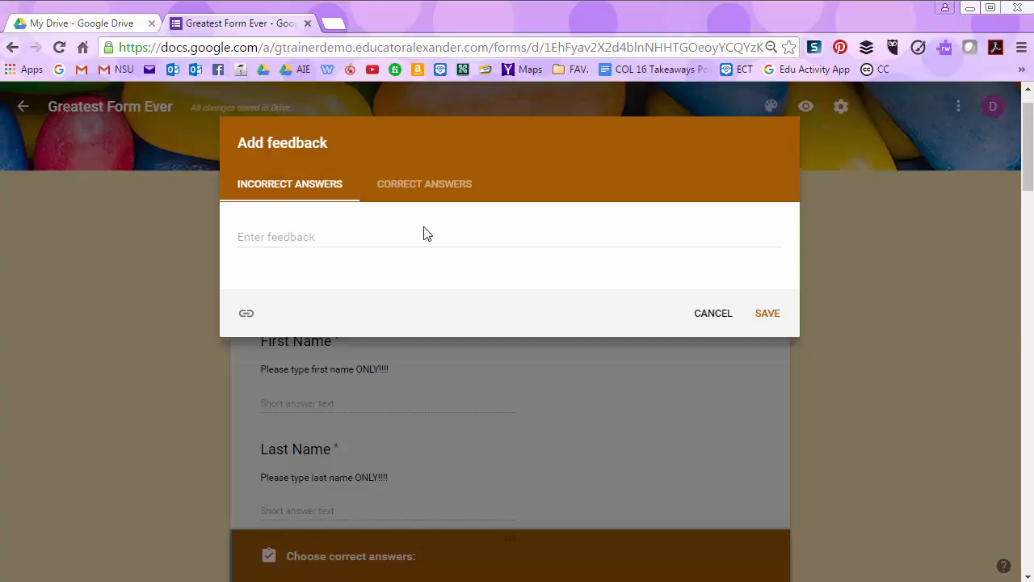
pyautogui.click(420, 190)
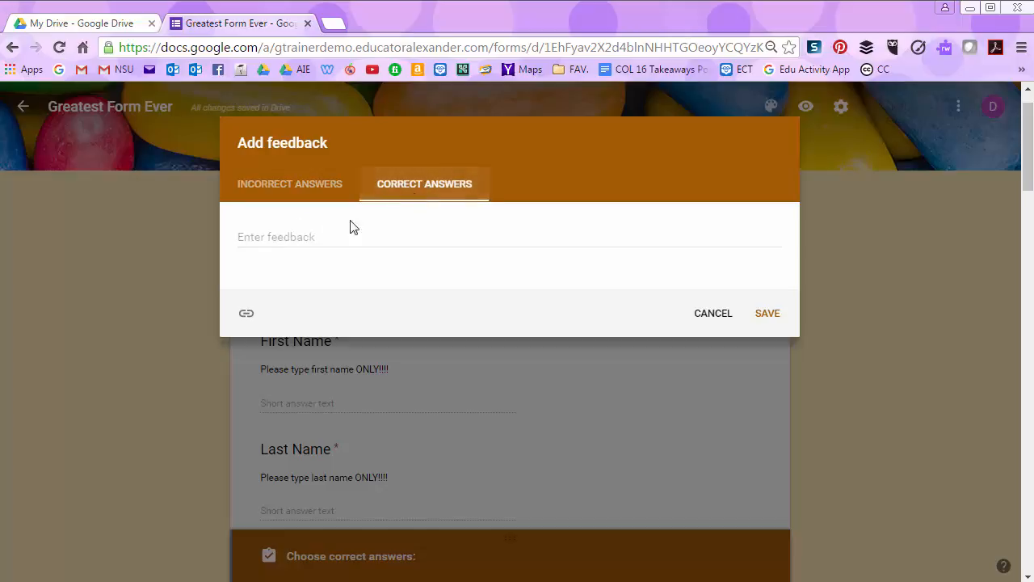
pyautogui.click(274, 187)
pyautogui.click(426, 195)
pyautogui.click(287, 191)
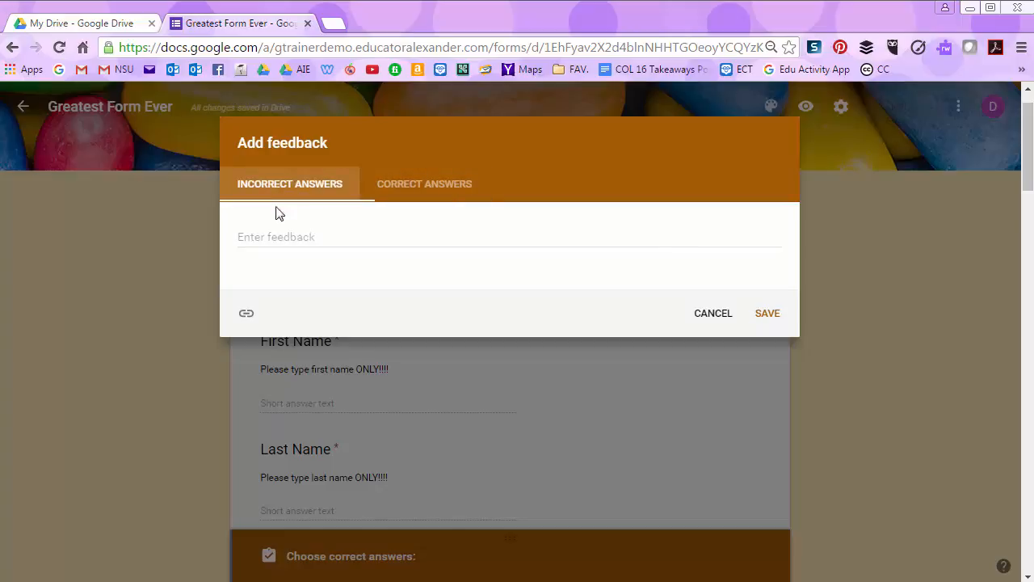
pyautogui.click(246, 315)
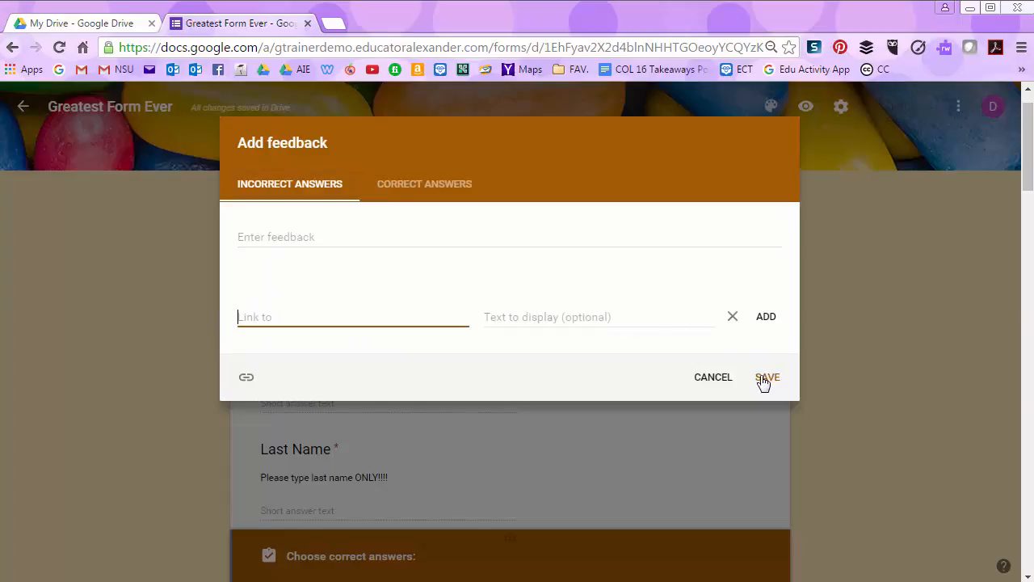
pyautogui.click(715, 378)
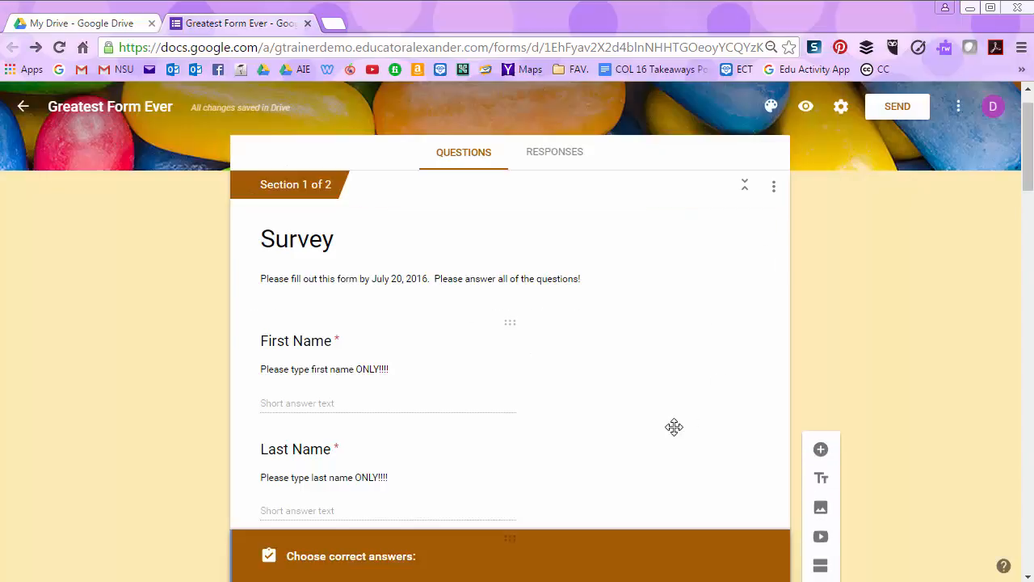
# - Check the checkboxes "How awesome am I?" question and the First Name and Last Name questions for answer-key and point options
pyautogui.scroll(-4, 670, 425)
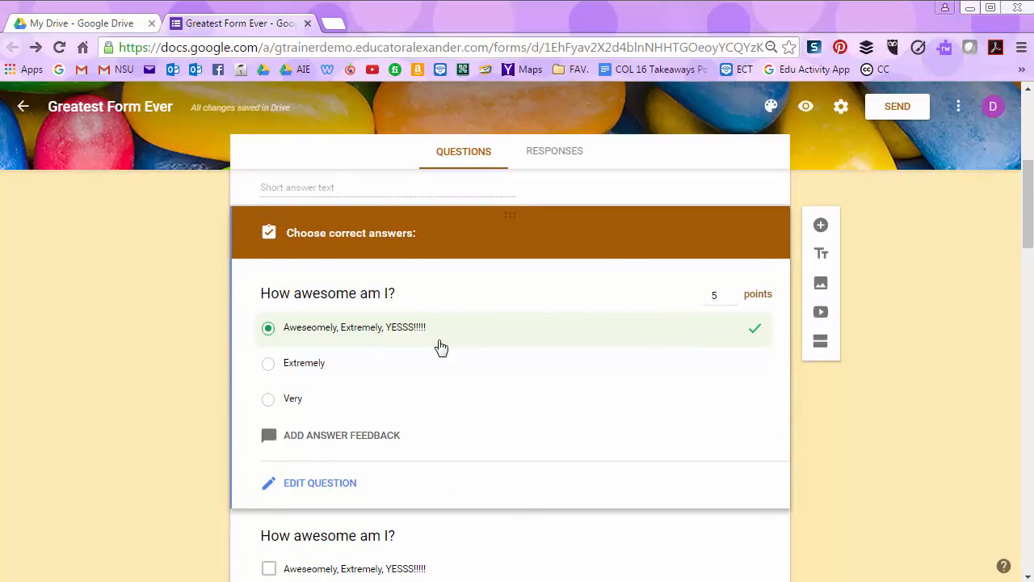
pyautogui.click(699, 555)
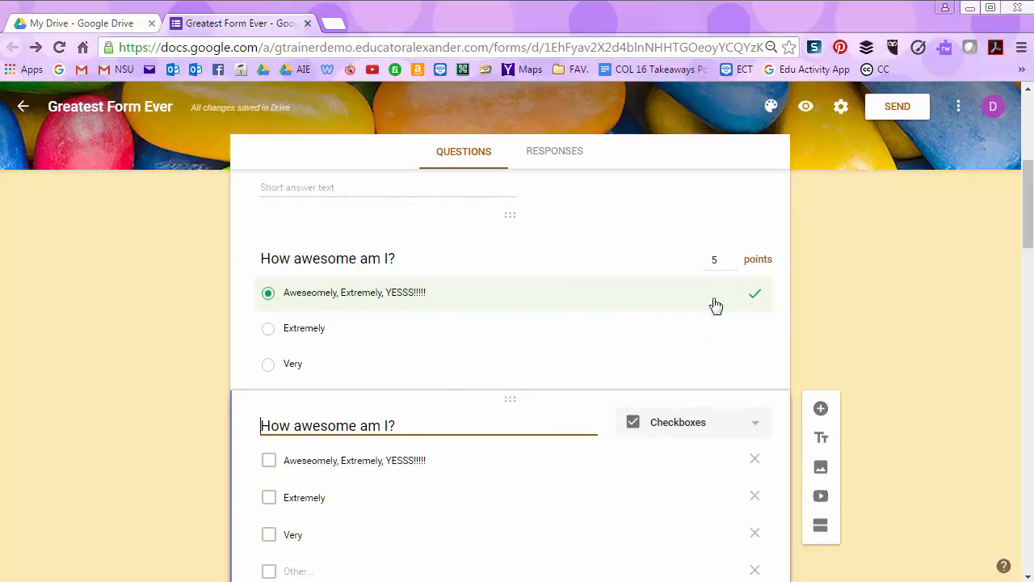
pyautogui.scroll(-2, 722, 443)
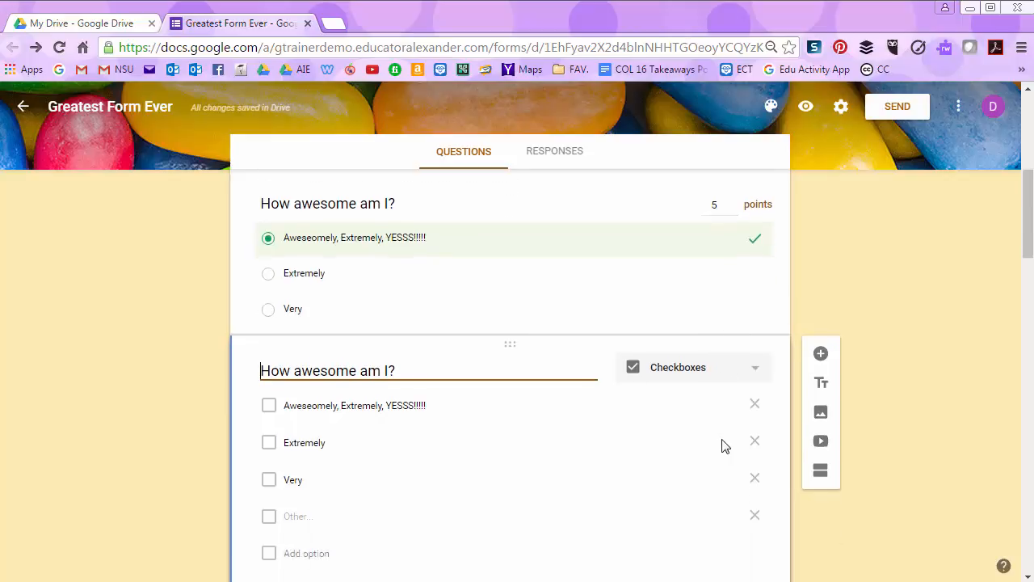
pyautogui.scroll(-2, 722, 443)
pyautogui.scroll(6, 727, 452)
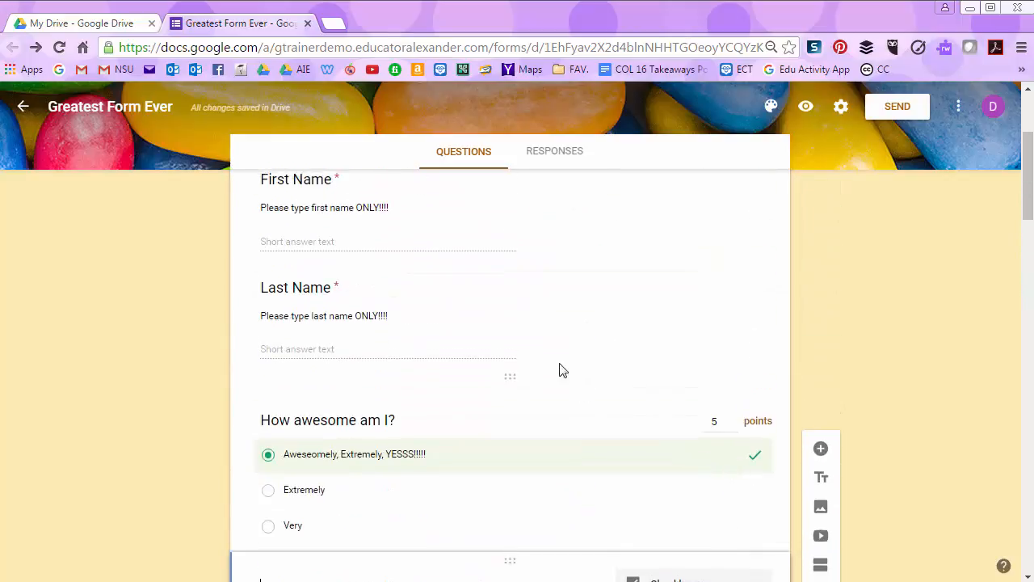
pyautogui.click(540, 327)
pyautogui.click(543, 239)
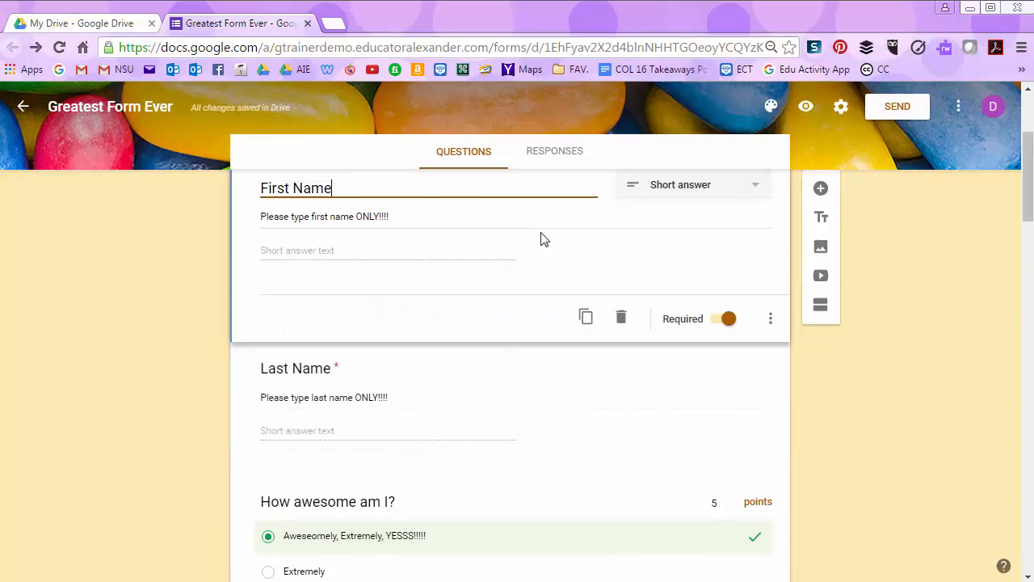
pyautogui.click(523, 378)
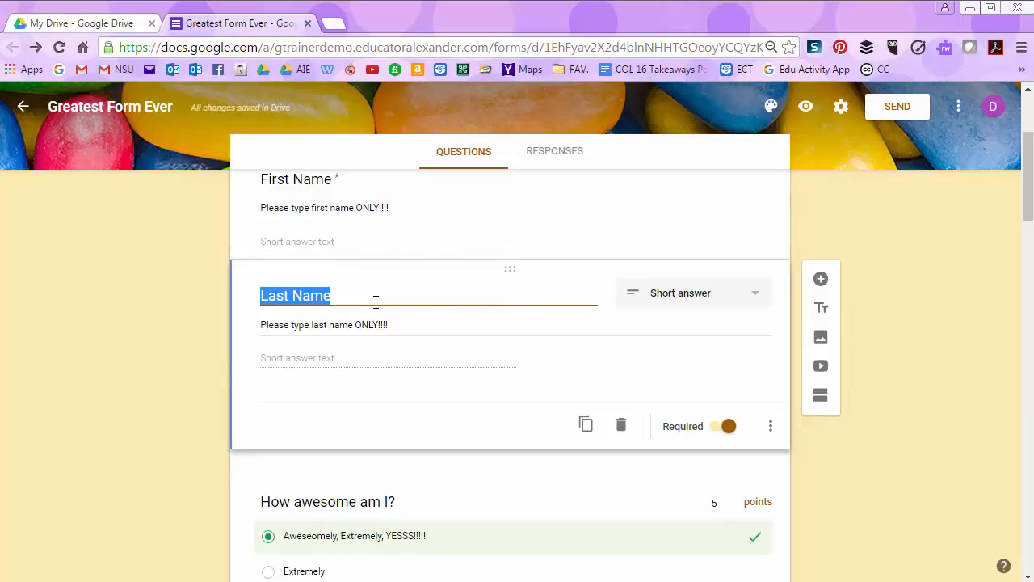
# - Review the rest of the survey, including the drop-down, scale and grid questions, for marked answers and point values
pyautogui.scroll(-5, 528, 265)
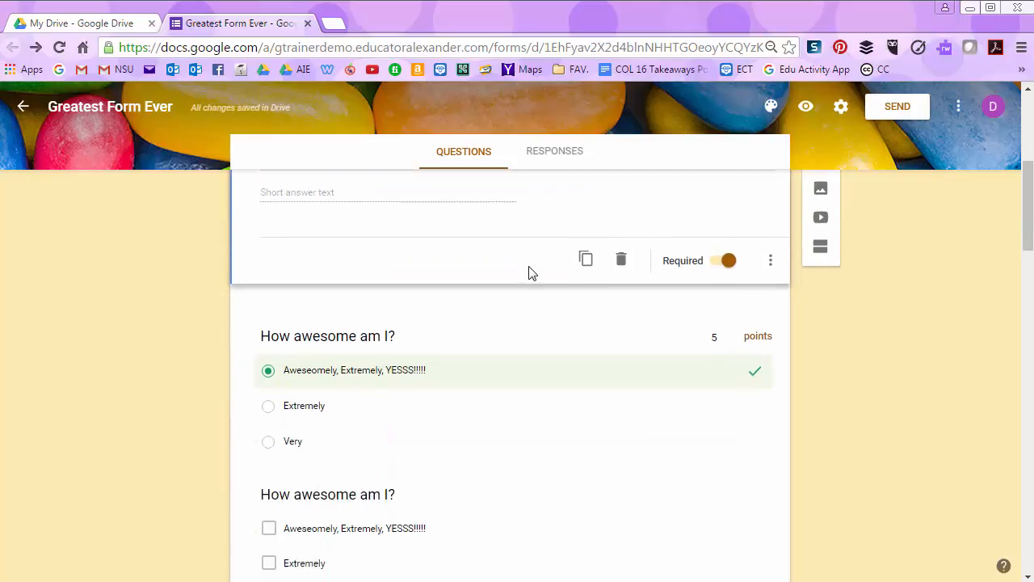
pyautogui.scroll(-8, 522, 272)
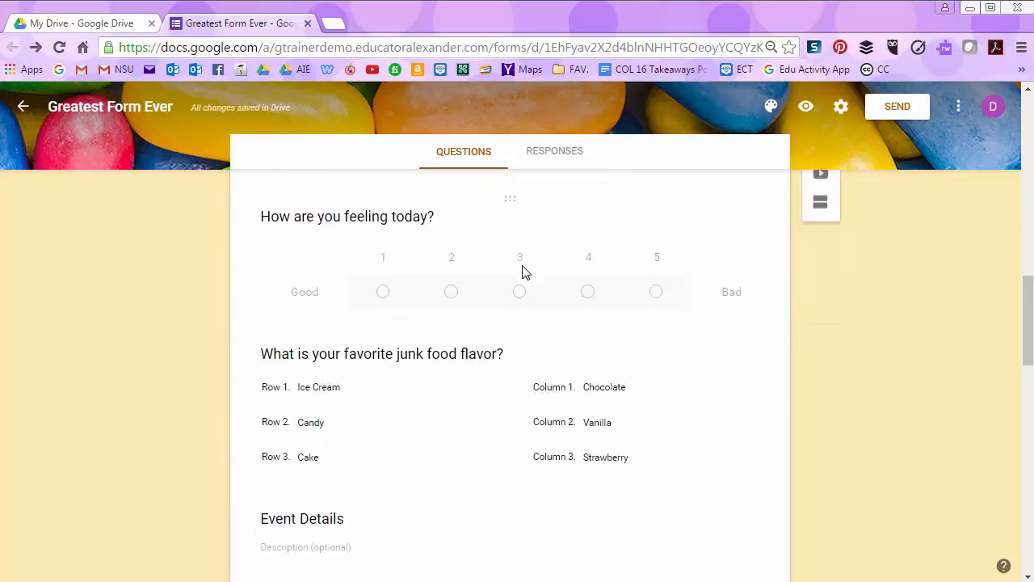
pyautogui.scroll(4, 522, 272)
pyautogui.scroll(10, 522, 272)
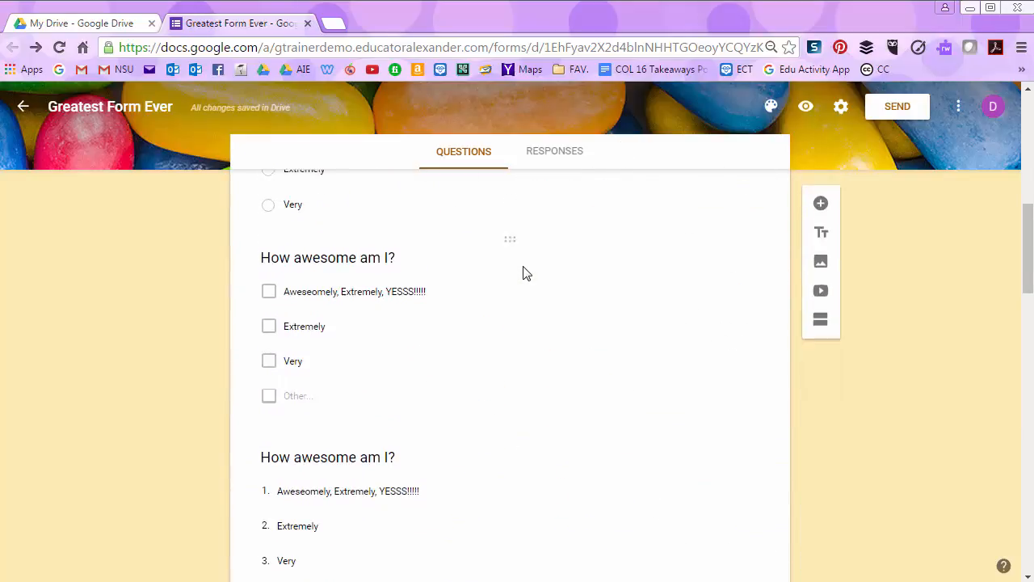
pyautogui.scroll(1, 529, 280)
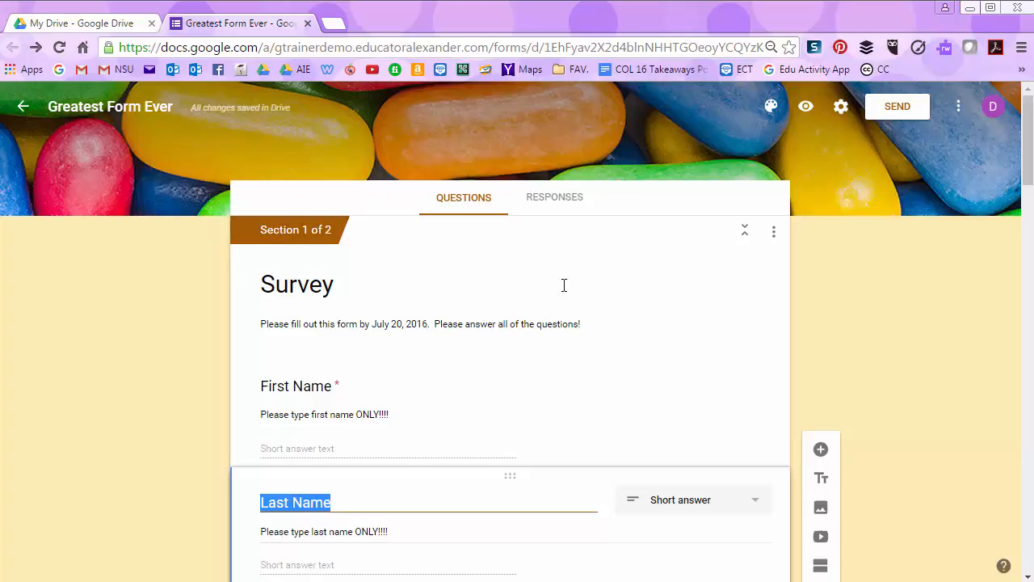
pyautogui.scroll(-10, 549, 367)
pyautogui.scroll(10, 550, 376)
# - View the signed-in account list, and compare the form's additional options with the file actions of a Dogs.doc file in My Drive
pyautogui.click(994, 108)
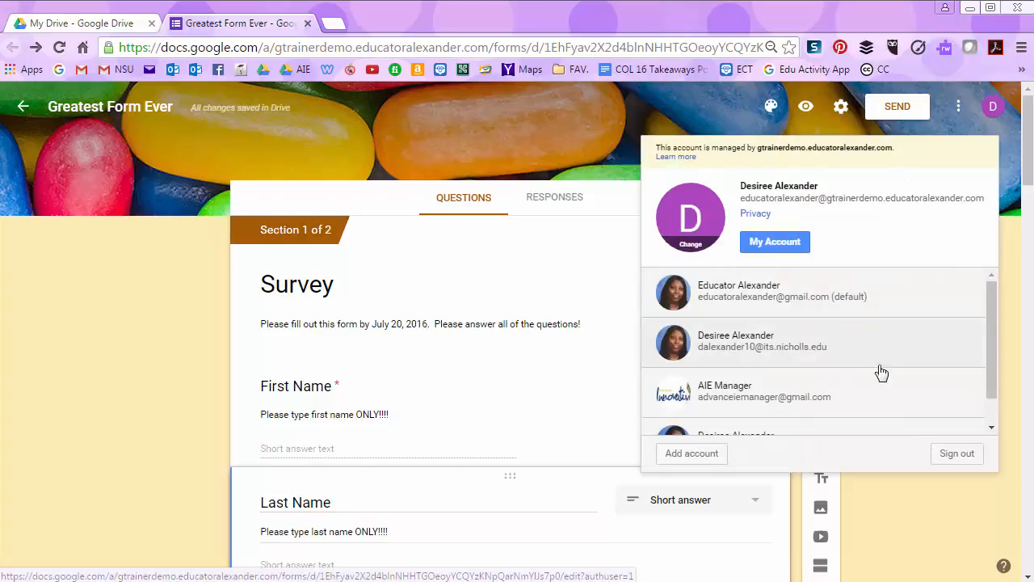
pyautogui.click(955, 541)
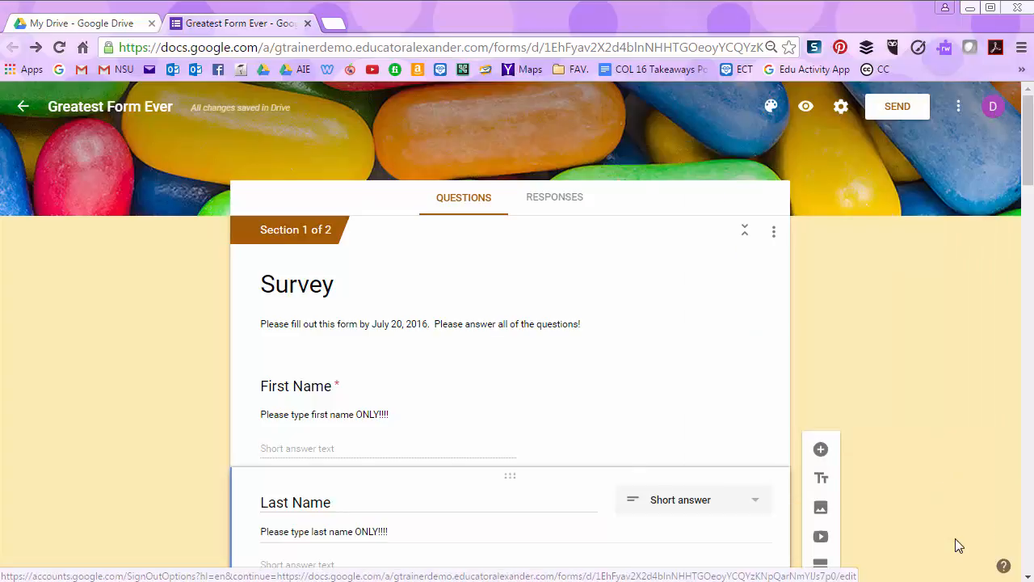
pyautogui.click(960, 108)
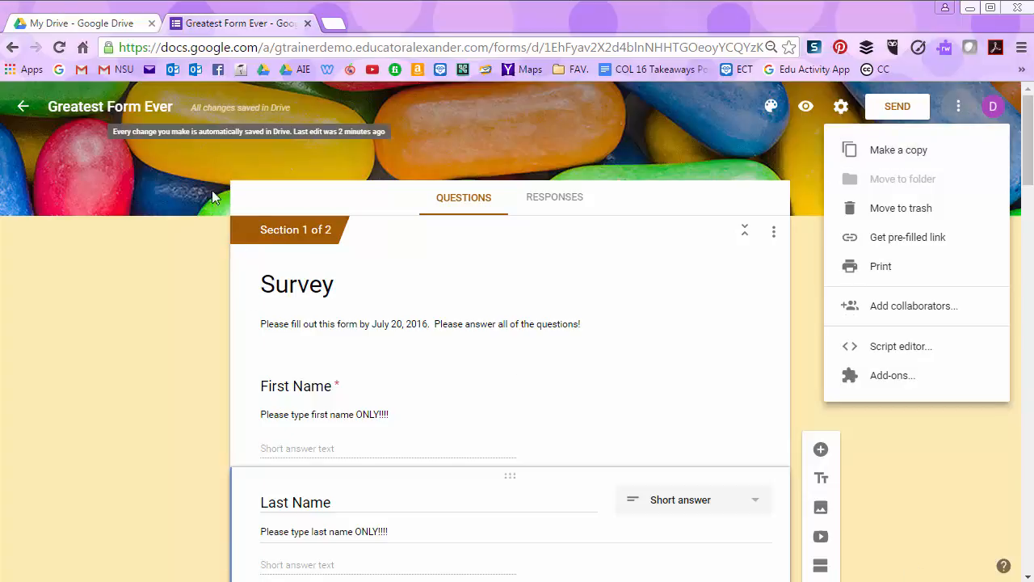
pyautogui.click(109, 23)
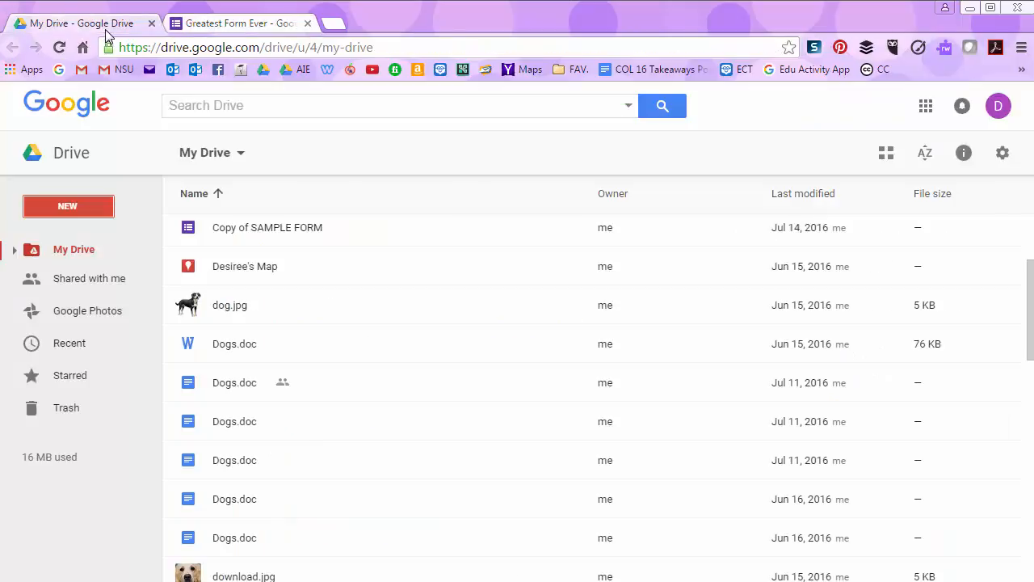
pyautogui.rightClick(260, 349)
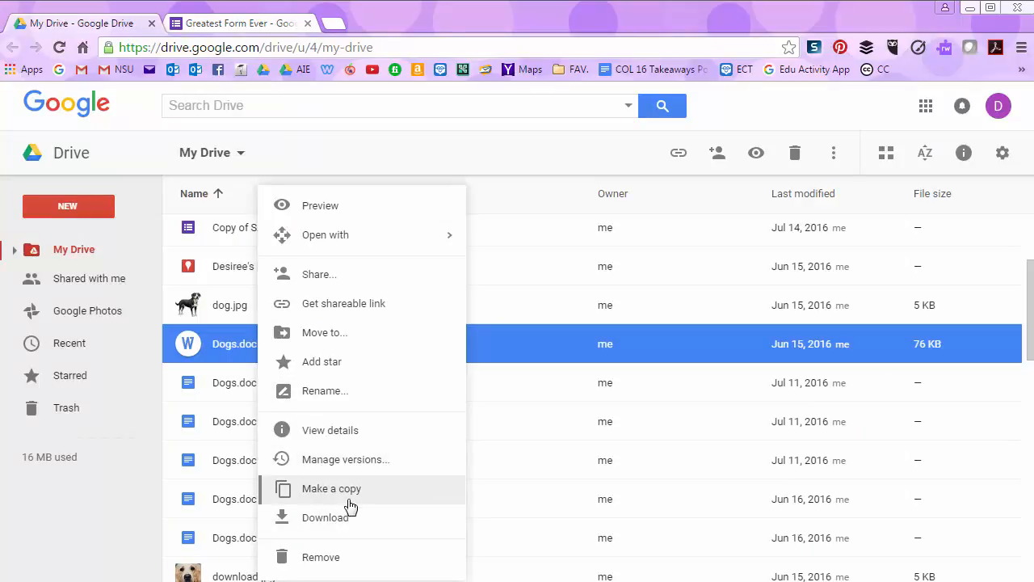
pyautogui.click(232, 24)
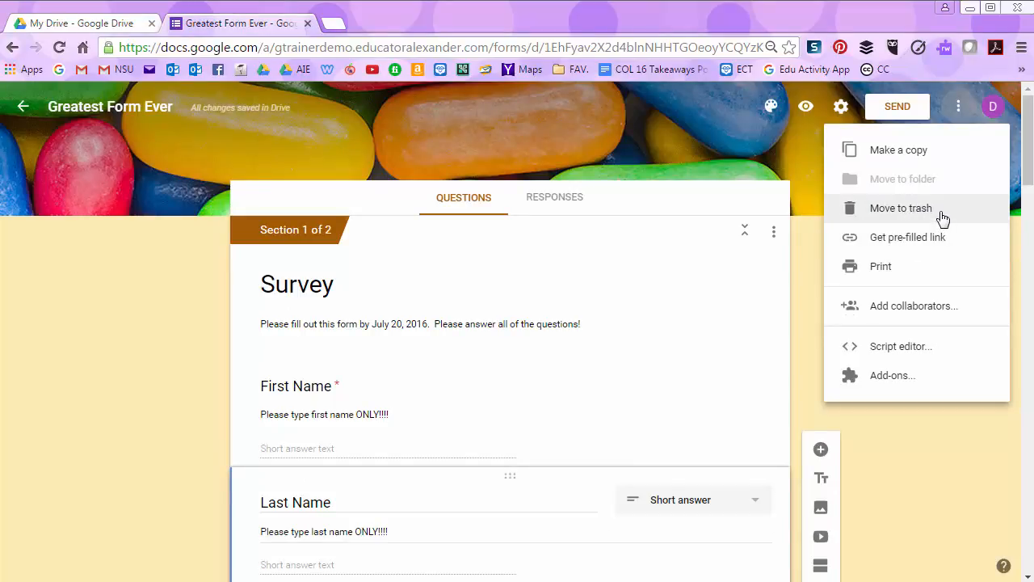
# - Examine the form's link-sharing options for collaborators, including "Anyone with the link" with edit access, and cancel without saving
pyautogui.click(903, 321)
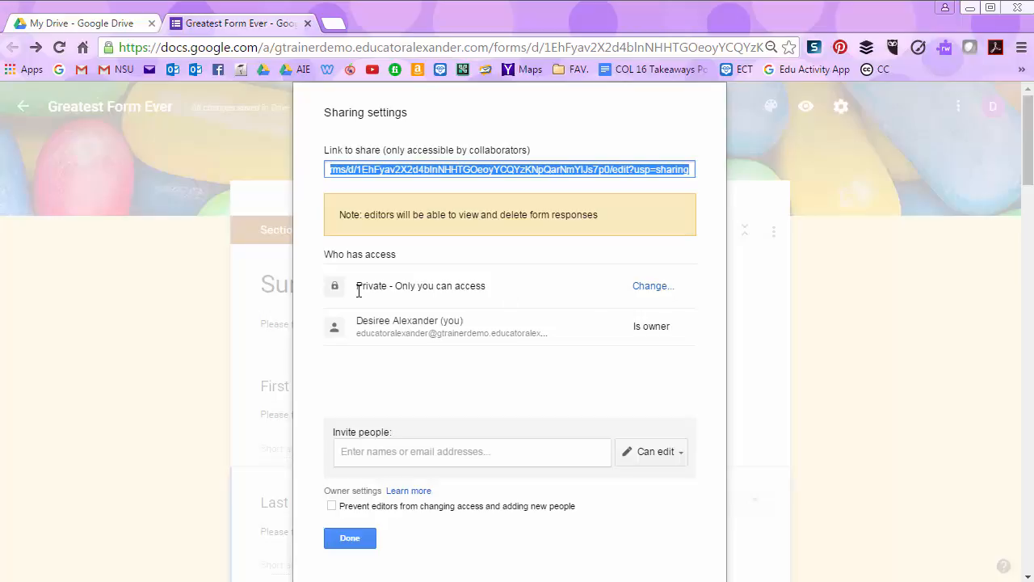
pyautogui.click(654, 287)
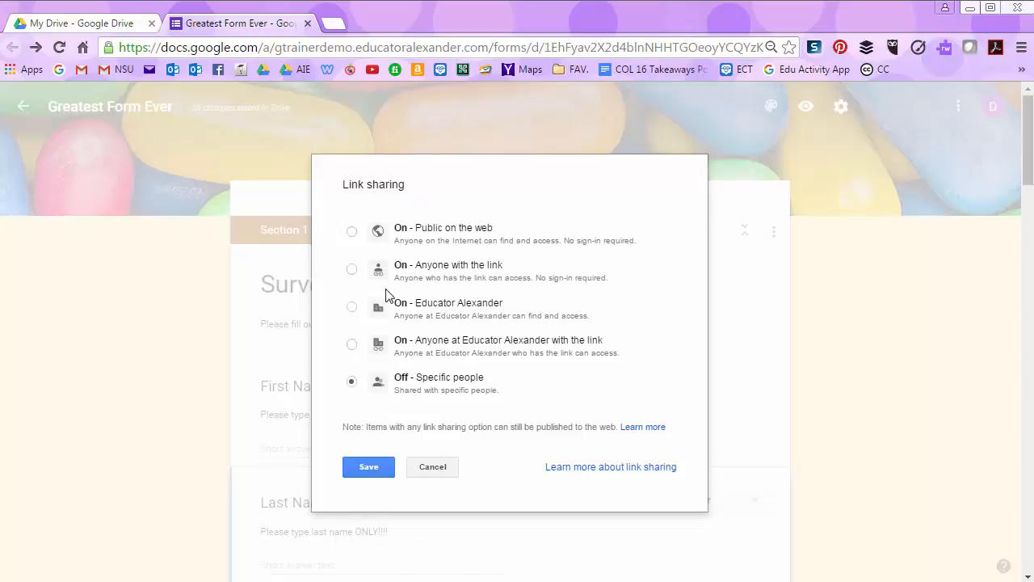
pyautogui.click(351, 344)
pyautogui.click(465, 266)
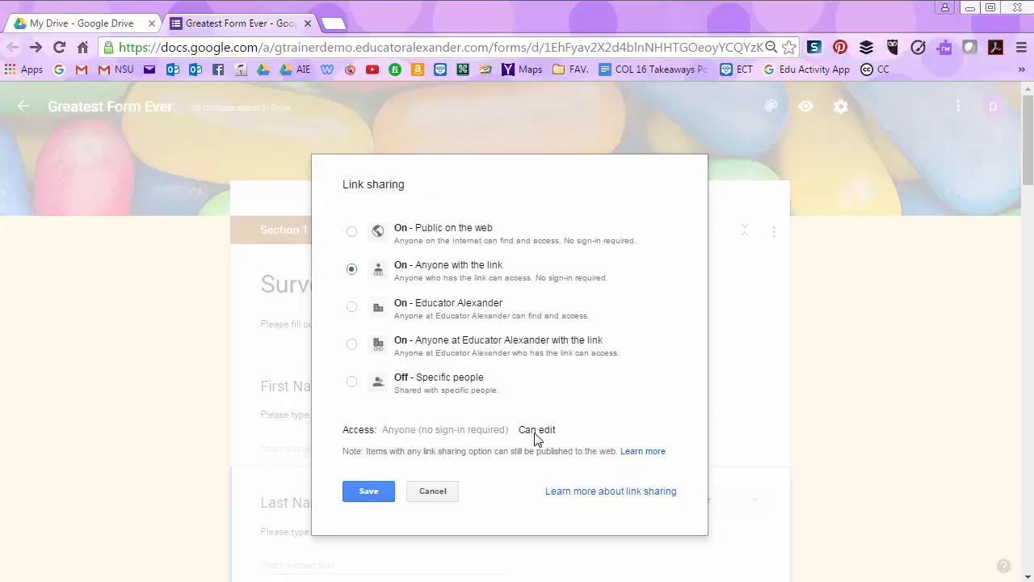
pyautogui.click(433, 499)
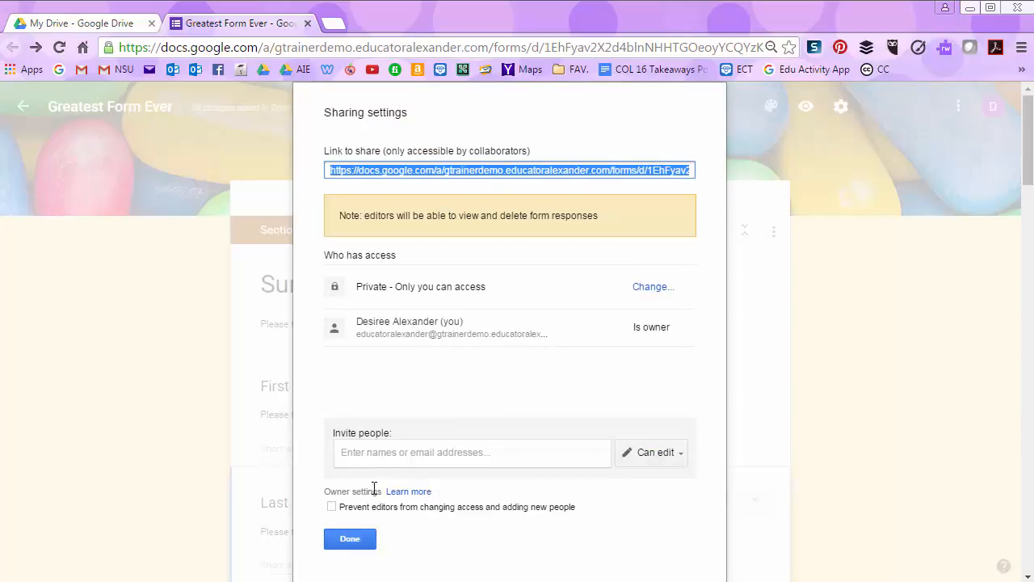
# - Check the options for inviting people as form editors, and close the sharing settings without inviting anyone
pyautogui.click(413, 451)
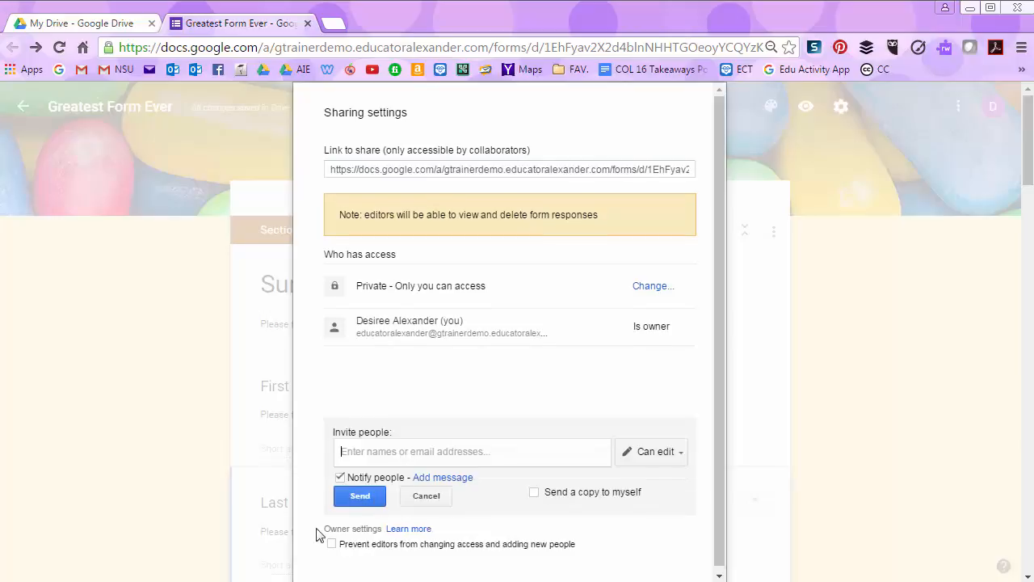
pyautogui.scroll(-1, 566, 445)
pyautogui.scroll(-5, 629, 465)
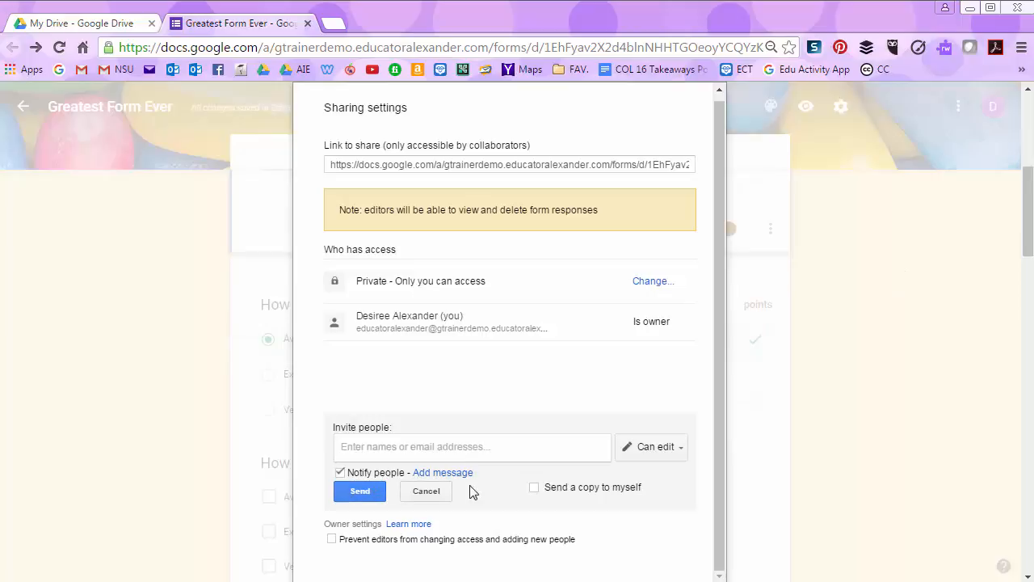
pyautogui.click(428, 493)
pyautogui.click(350, 539)
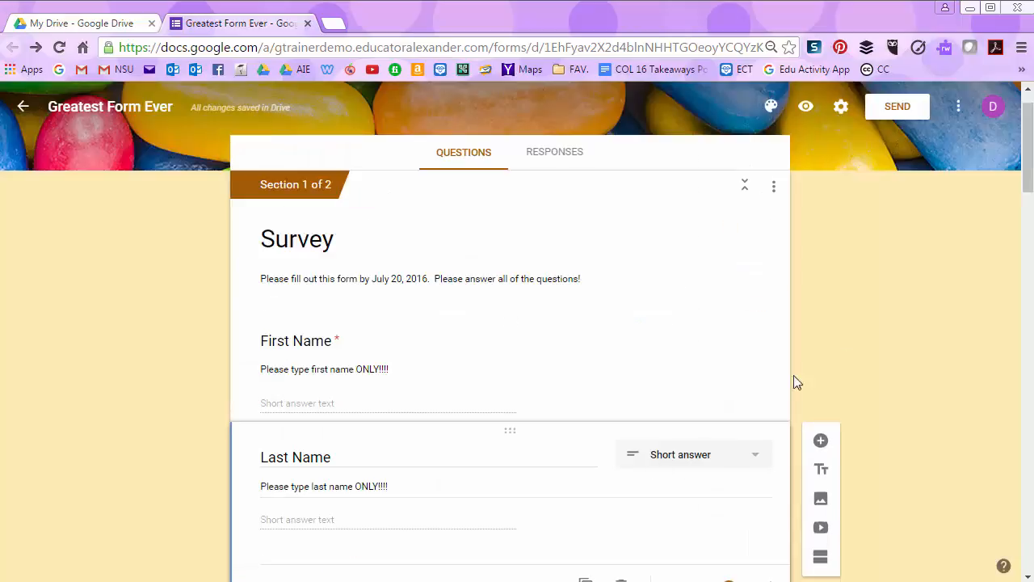
# - Browse the add-ons available for the form, including formRanger and Form Notifications, and leave without installing any
pyautogui.click(959, 112)
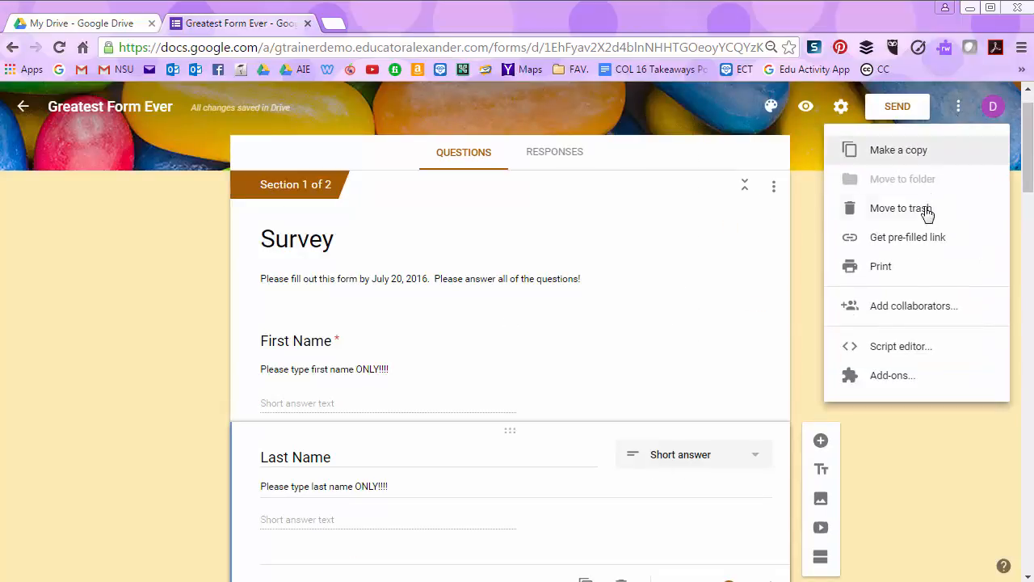
pyautogui.click(887, 377)
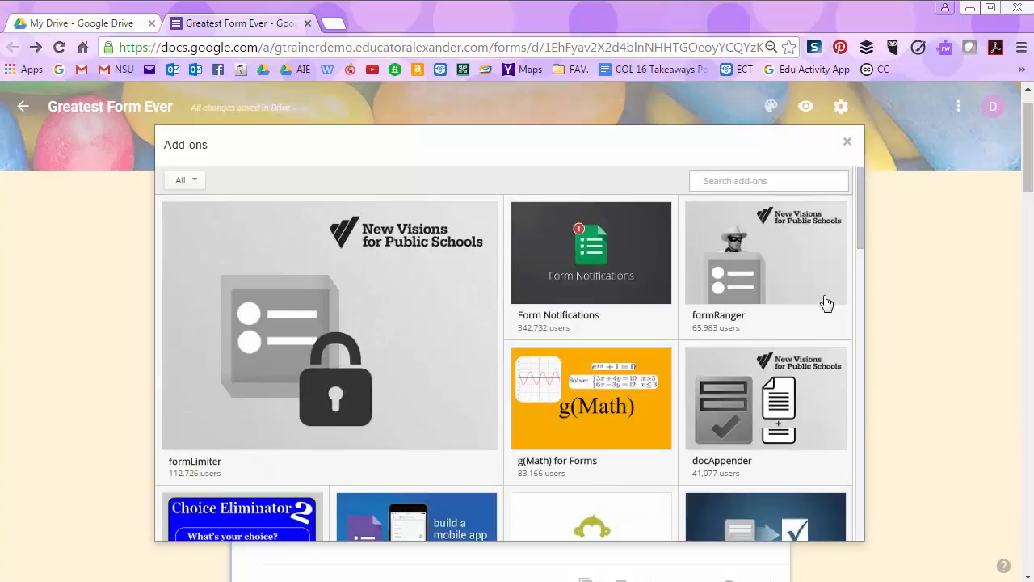
pyautogui.moveTo(853, 259)
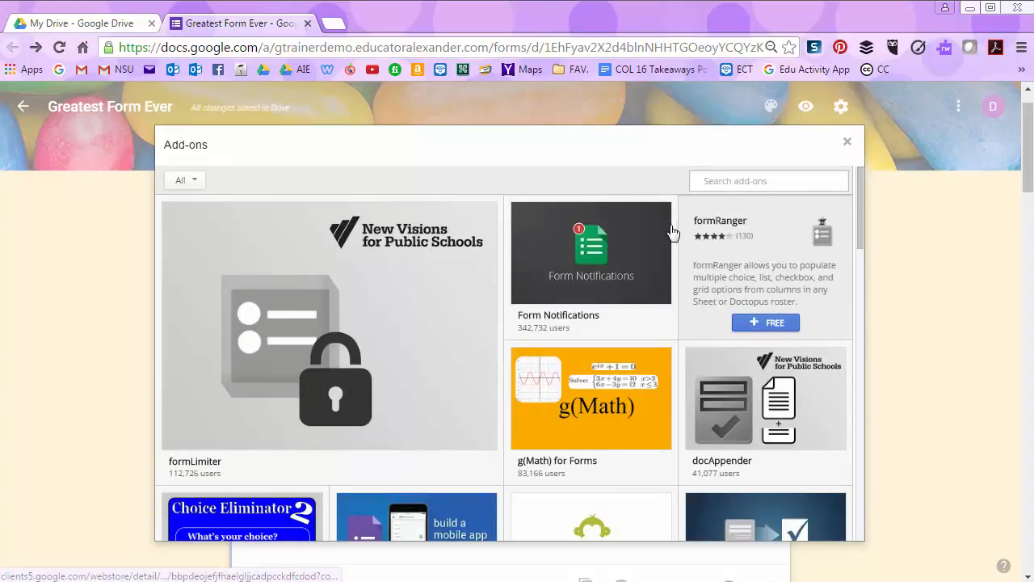
pyautogui.moveTo(600, 271)
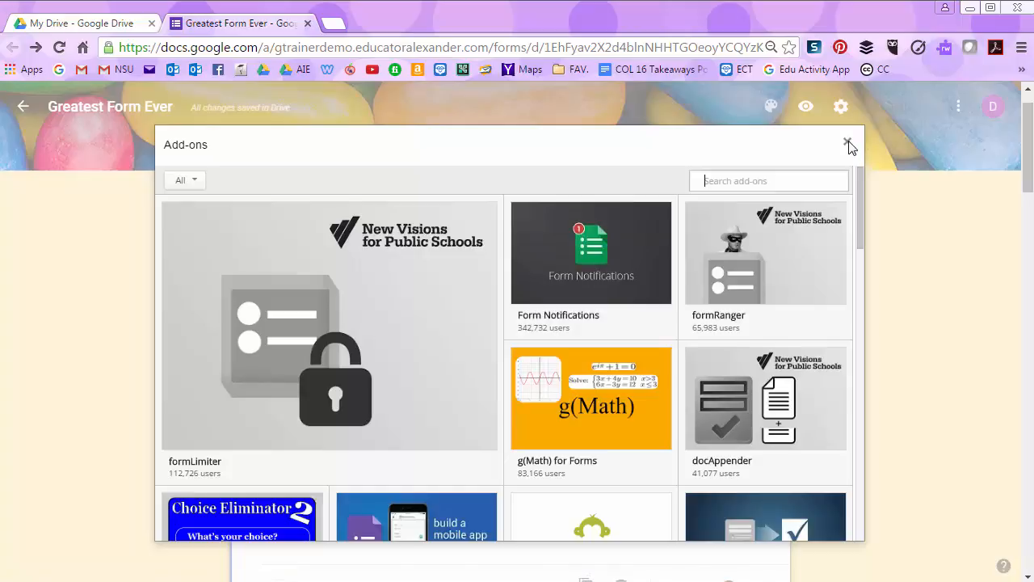
pyautogui.moveTo(858, 184); pyautogui.dragTo(855, 313)
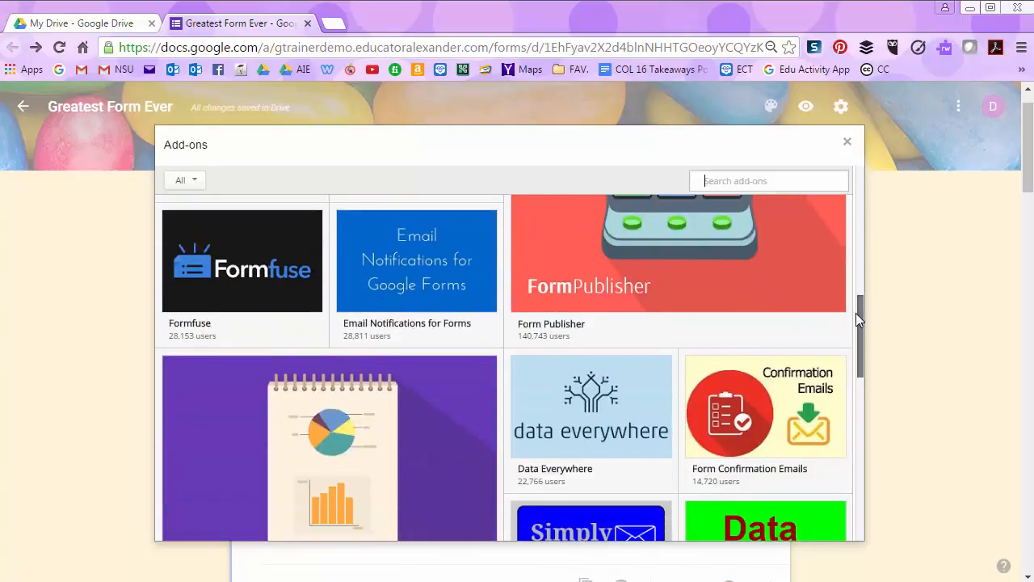
pyautogui.click(847, 143)
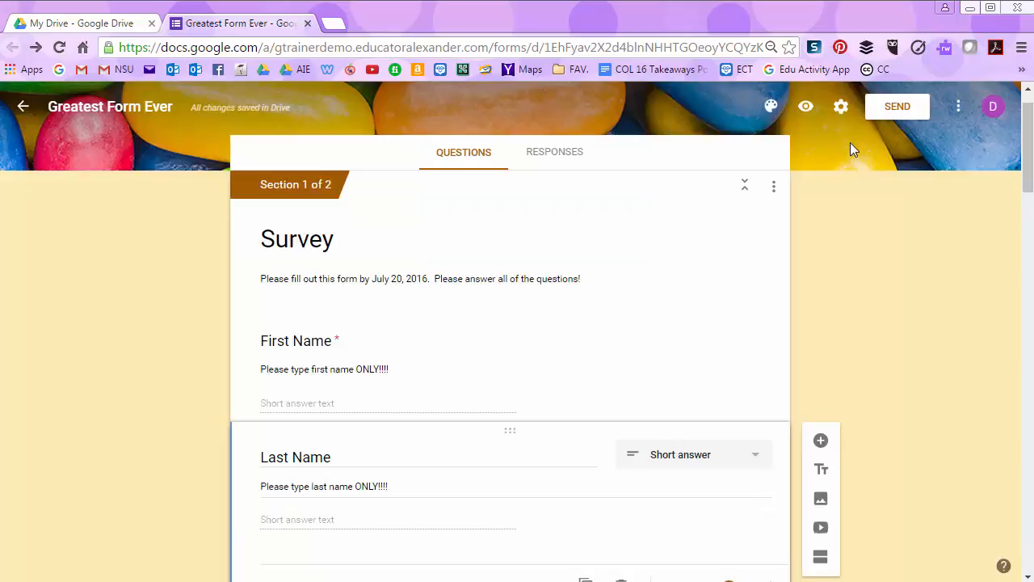
# - Review the form's additional options and questions, and examine the description and answer field of the First Name question
pyautogui.click(958, 106)
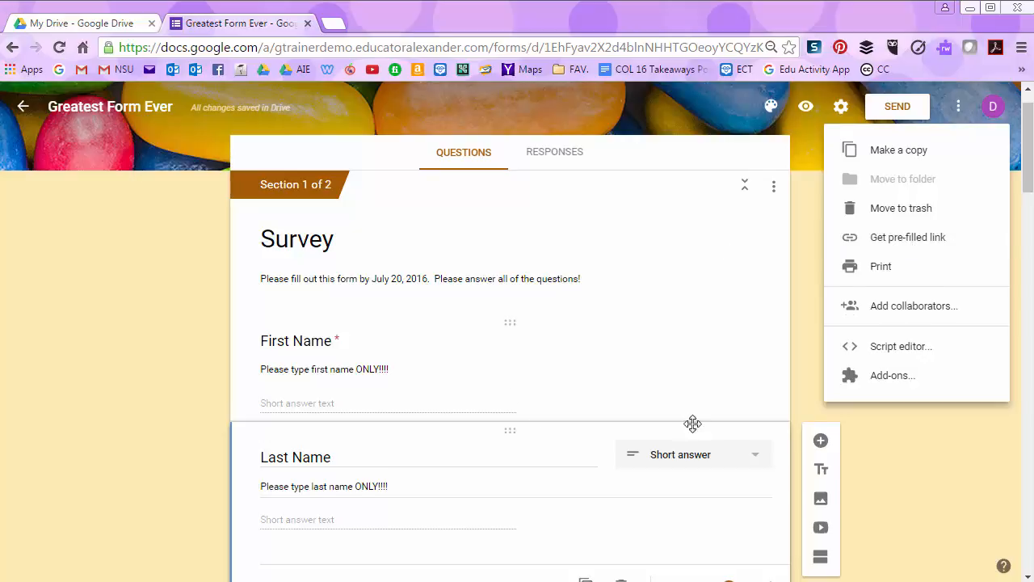
pyautogui.scroll(-3, 711, 436)
pyautogui.scroll(-6, 723, 446)
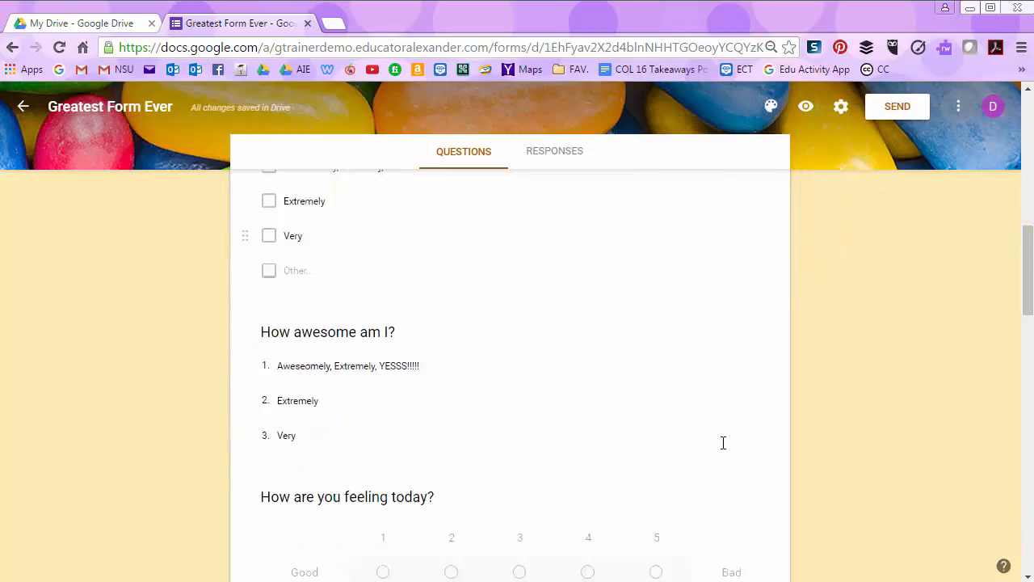
pyautogui.scroll(9, 722, 442)
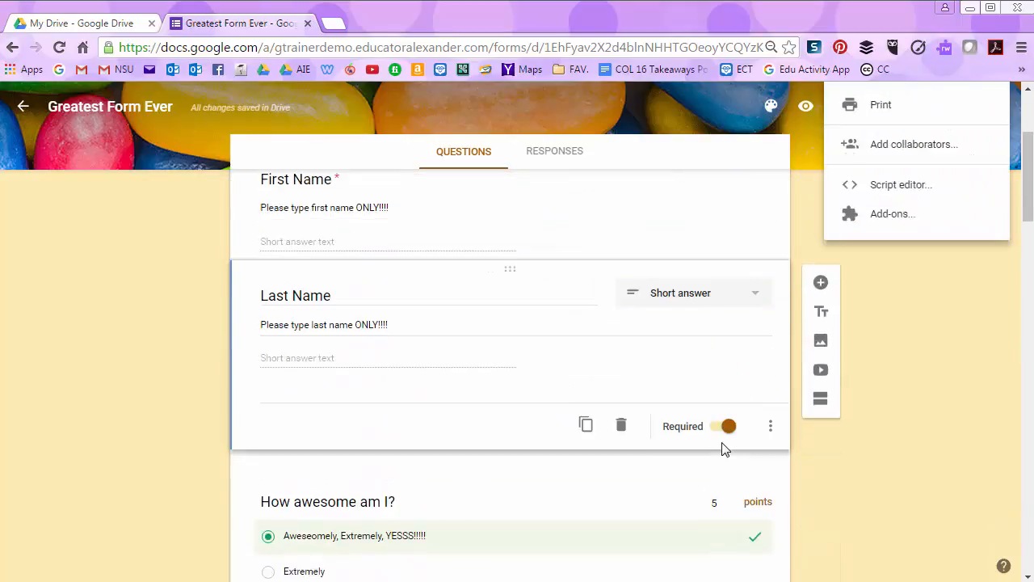
pyautogui.click(921, 514)
pyautogui.click(508, 369)
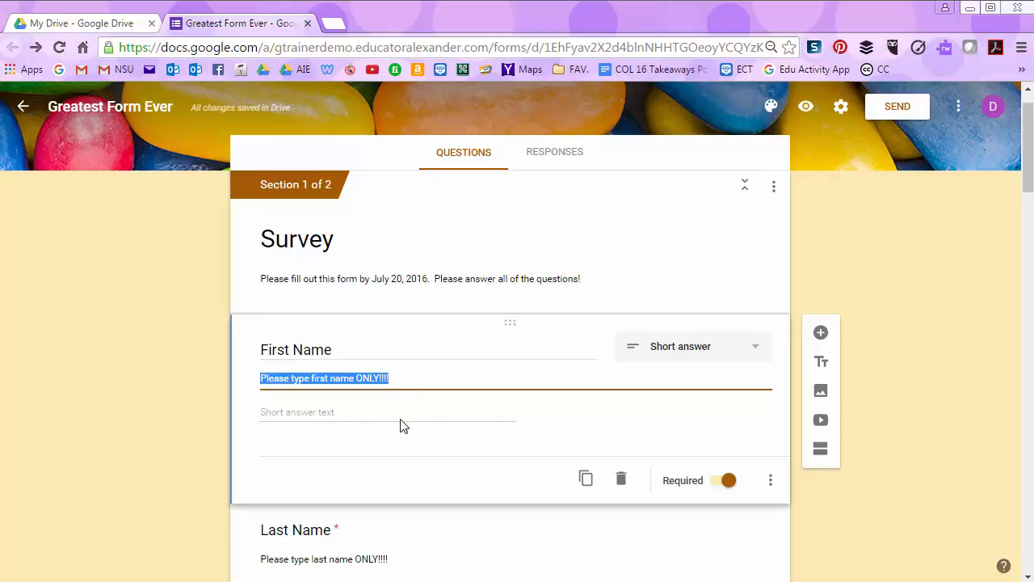
pyautogui.click(365, 419)
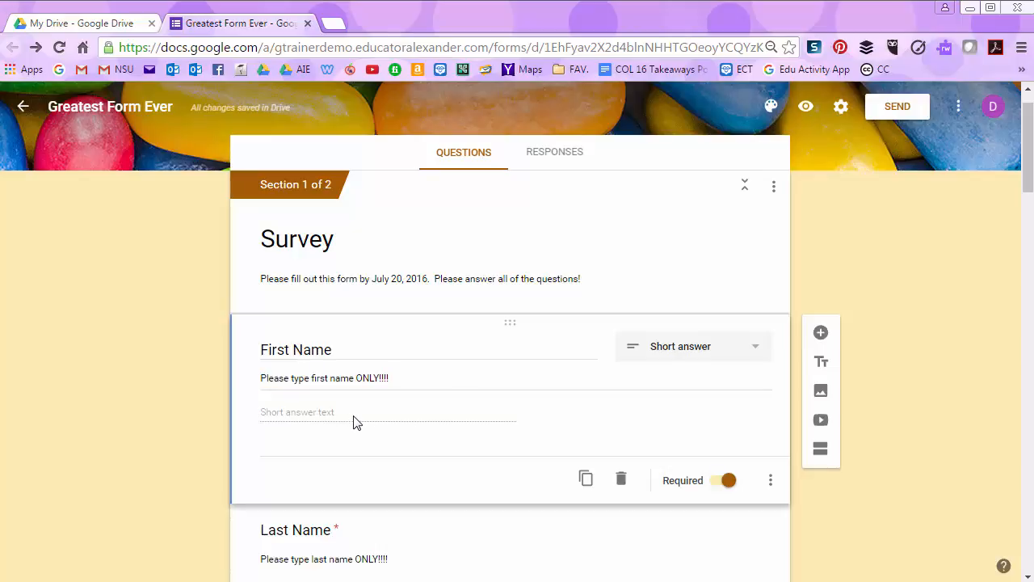
# - Start getting a pre-filled link for the form and review the questions available for pre-filling
pyautogui.click(958, 109)
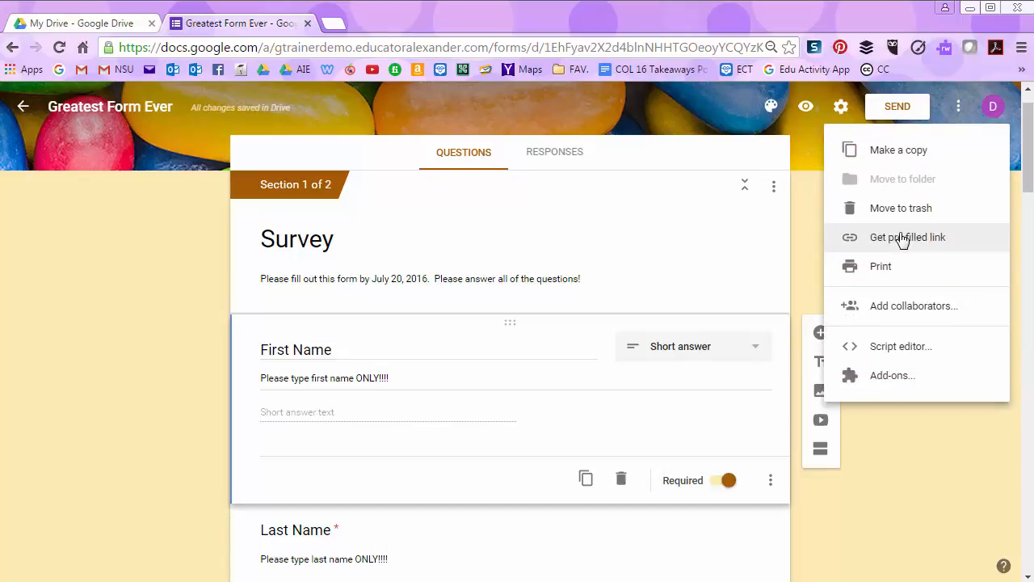
pyautogui.click(903, 237)
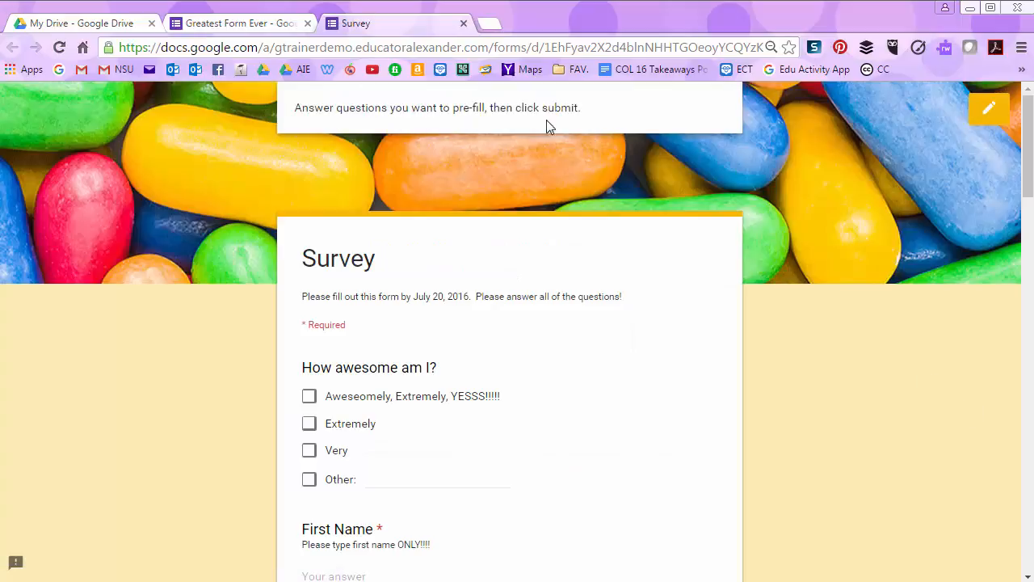
pyautogui.scroll(-2, 609, 150)
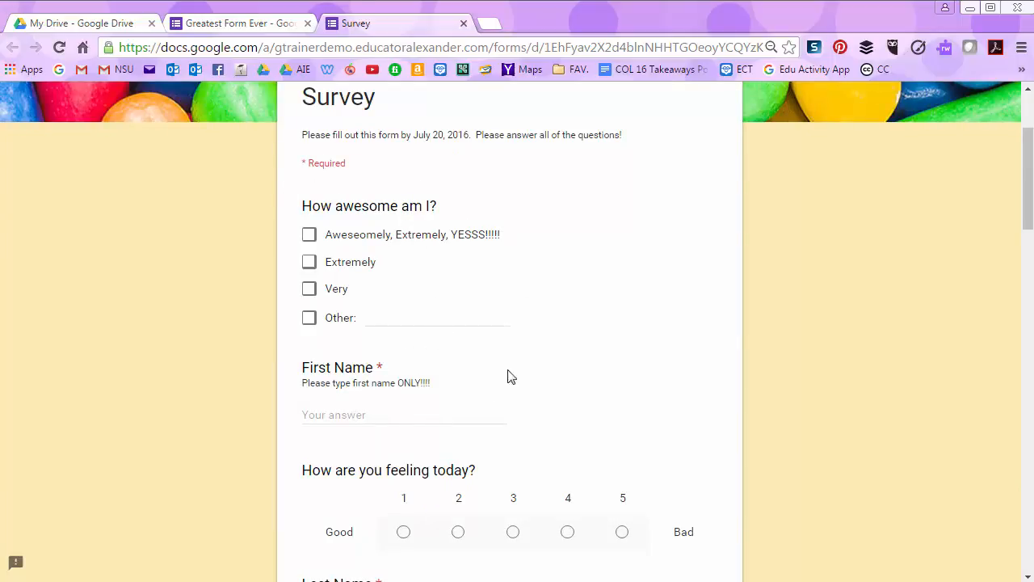
pyautogui.scroll(-4, 584, 423)
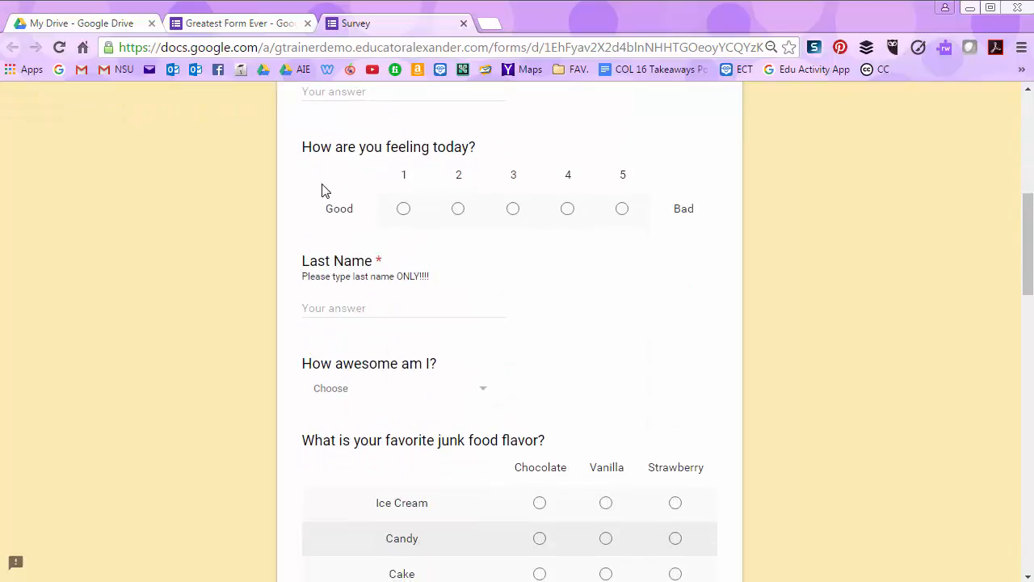
pyautogui.scroll(-5, 479, 380)
pyautogui.scroll(2, 479, 380)
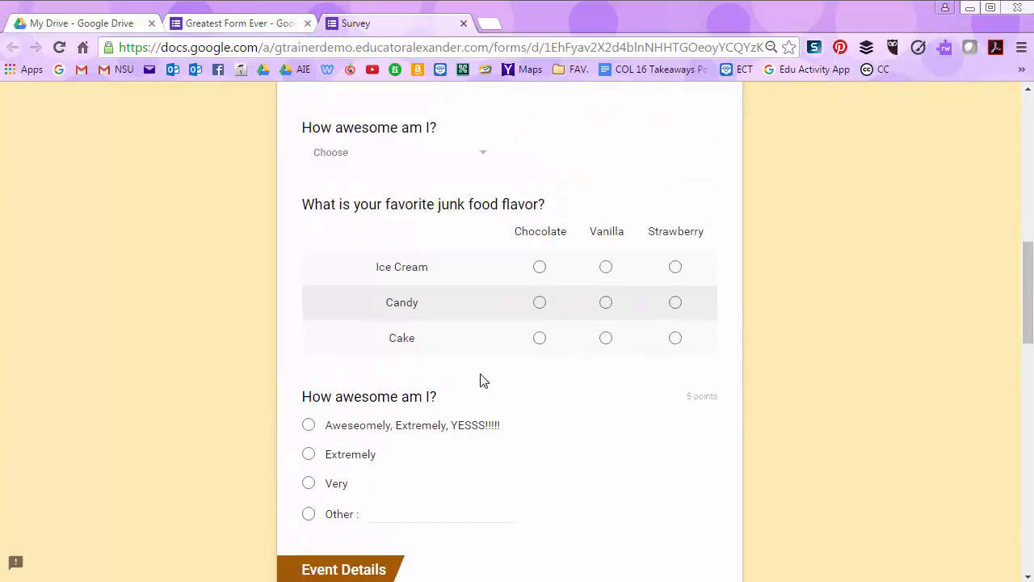
pyautogui.scroll(9, 480, 381)
pyautogui.scroll(-1, 477, 392)
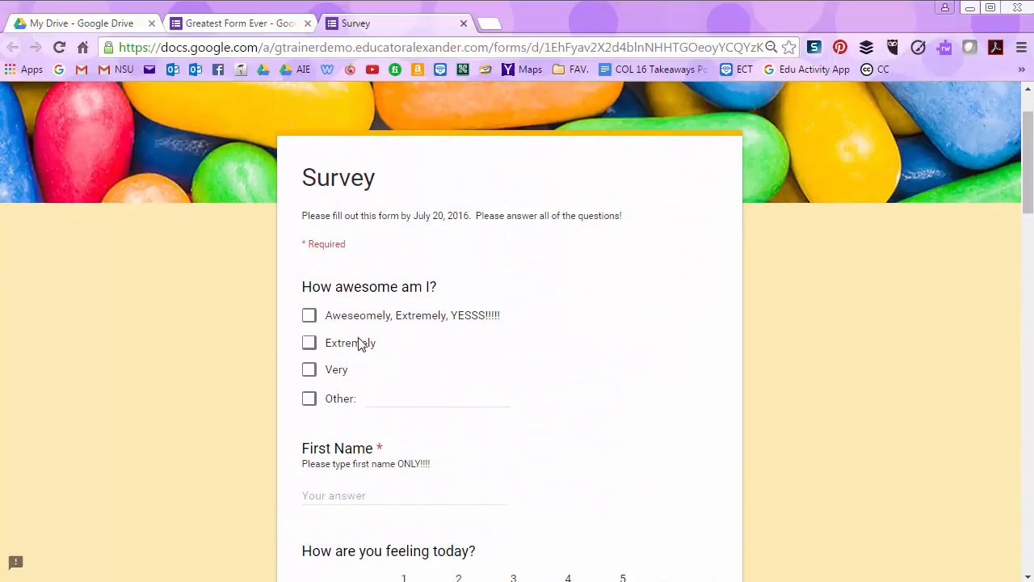
# - Pre-fill the "How awesome am I?" checkbox question with "Aweseomely, Extremely, YESSS!!!!!", enter a first name, and submit to generate the link
pyautogui.click(309, 317)
pyautogui.scroll(-1, 415, 388)
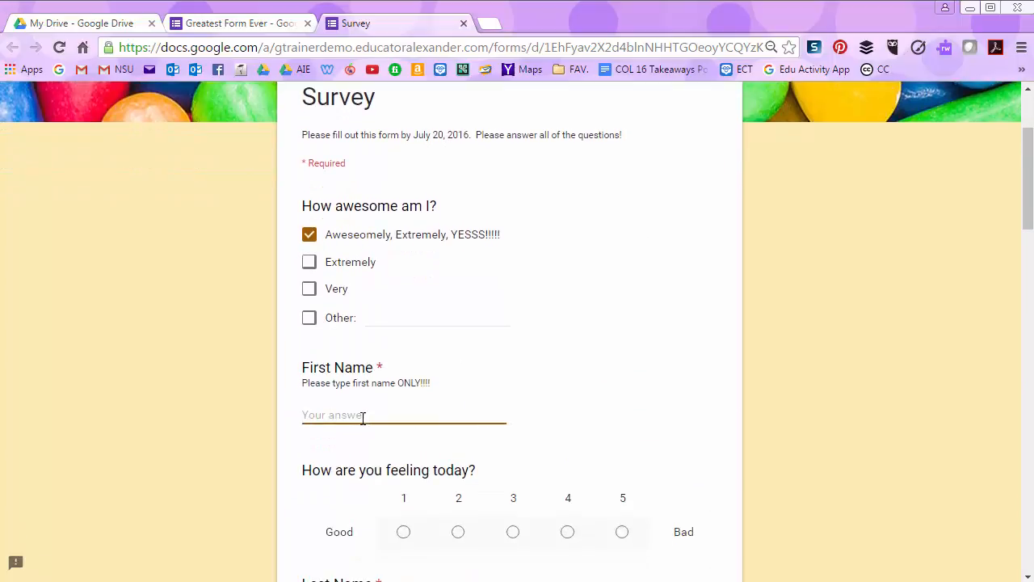
pyautogui.write('Desiree')
pyautogui.scroll(1, 861, 394)
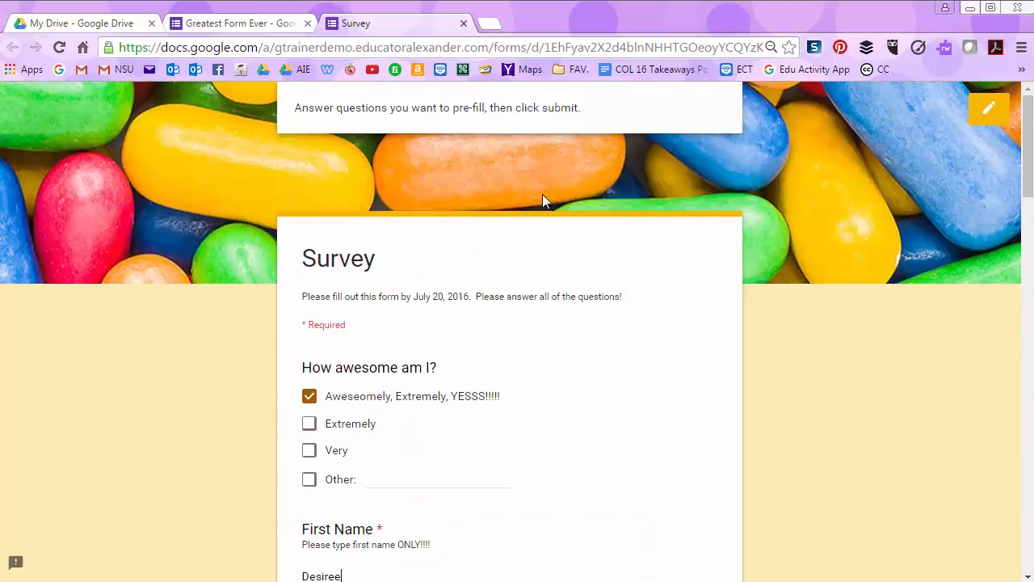
pyautogui.scroll(-20, 816, 323)
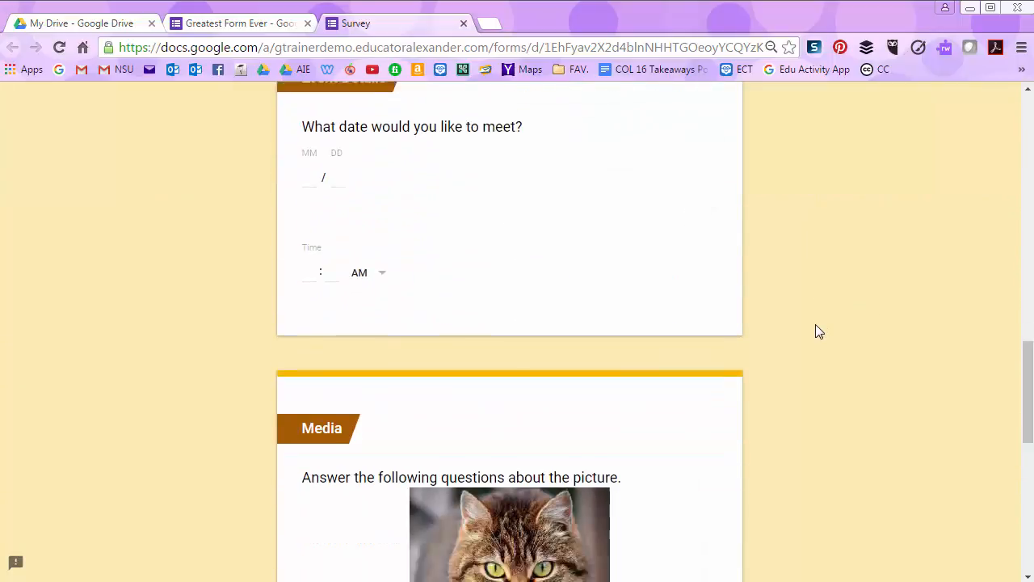
pyautogui.click(320, 430)
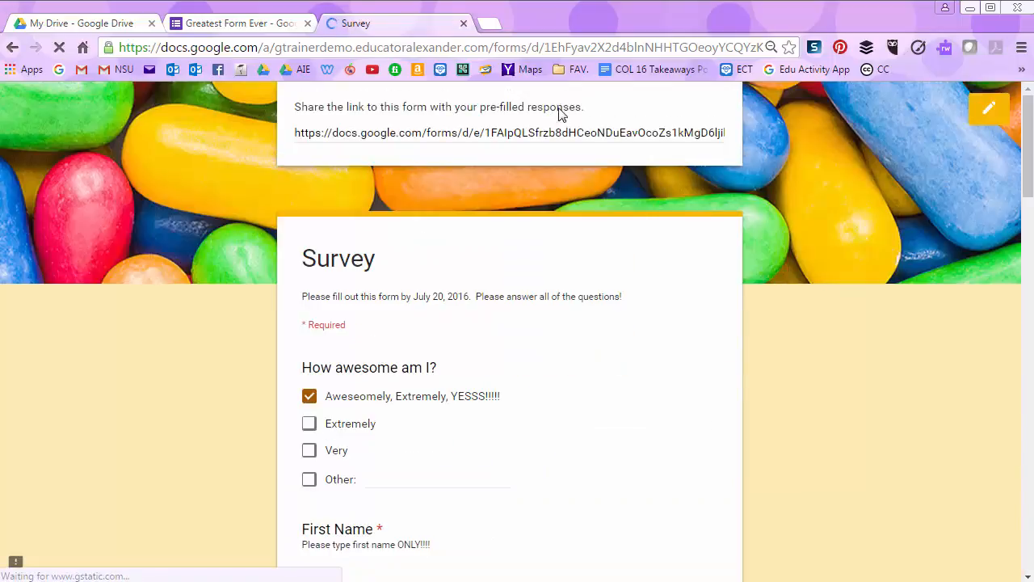
# - Copy the generated pre-filled link and check the pre-filled answers in the survey
pyautogui.click(577, 132)
pyautogui.rightClick(576, 131)
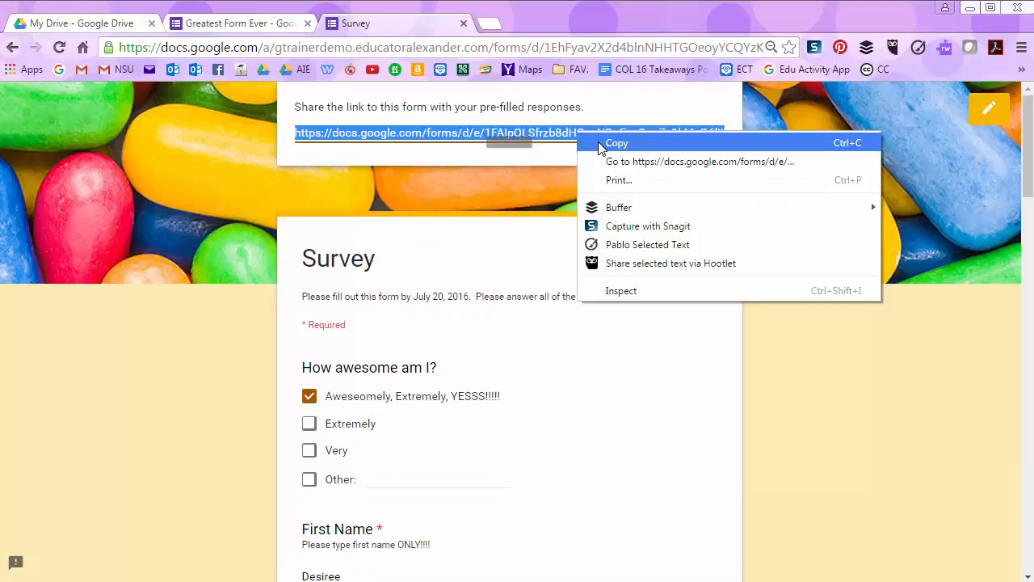
pyautogui.click(610, 153)
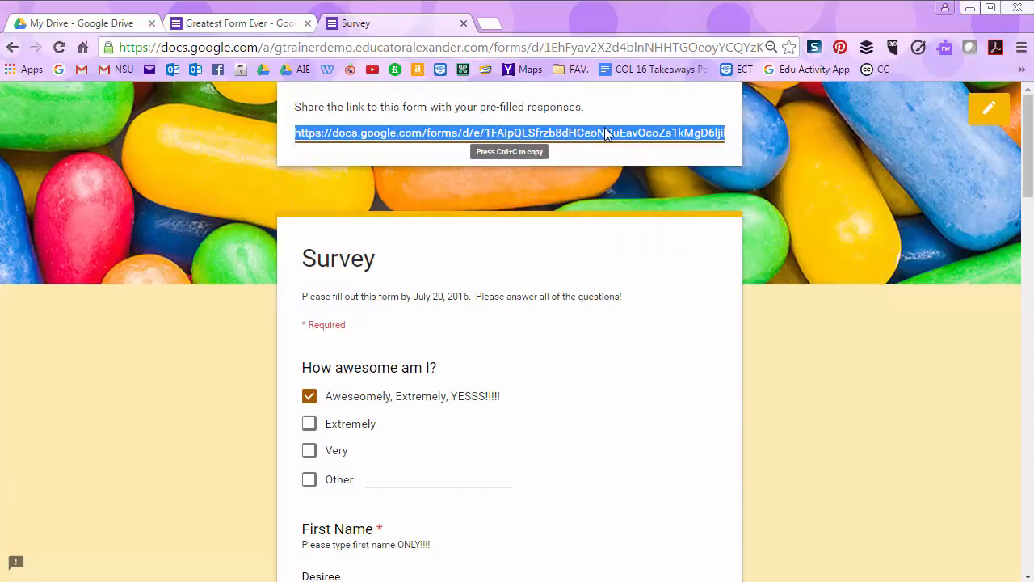
pyautogui.scroll(-1, 388, 431)
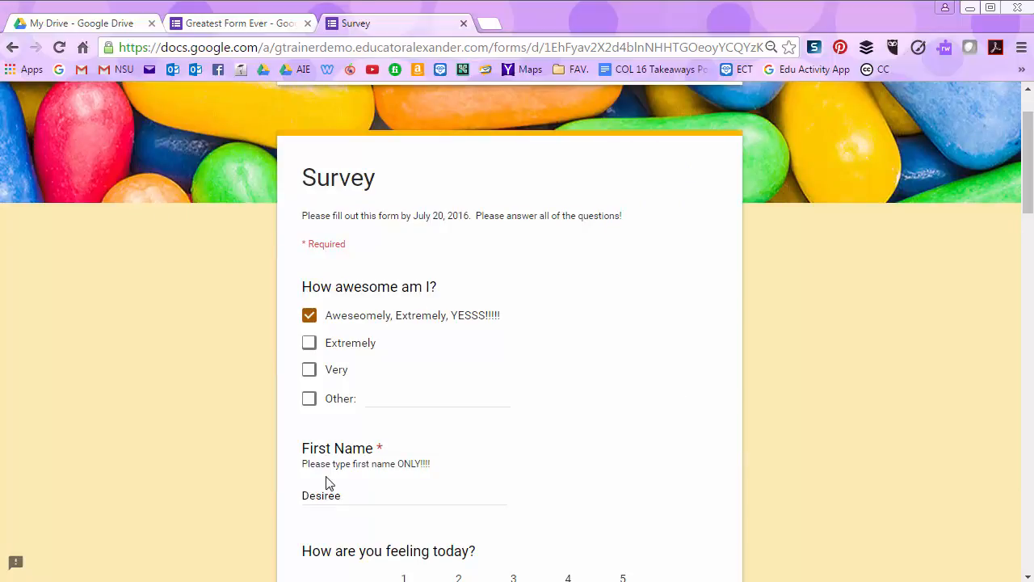
pyautogui.scroll(1, 812, 424)
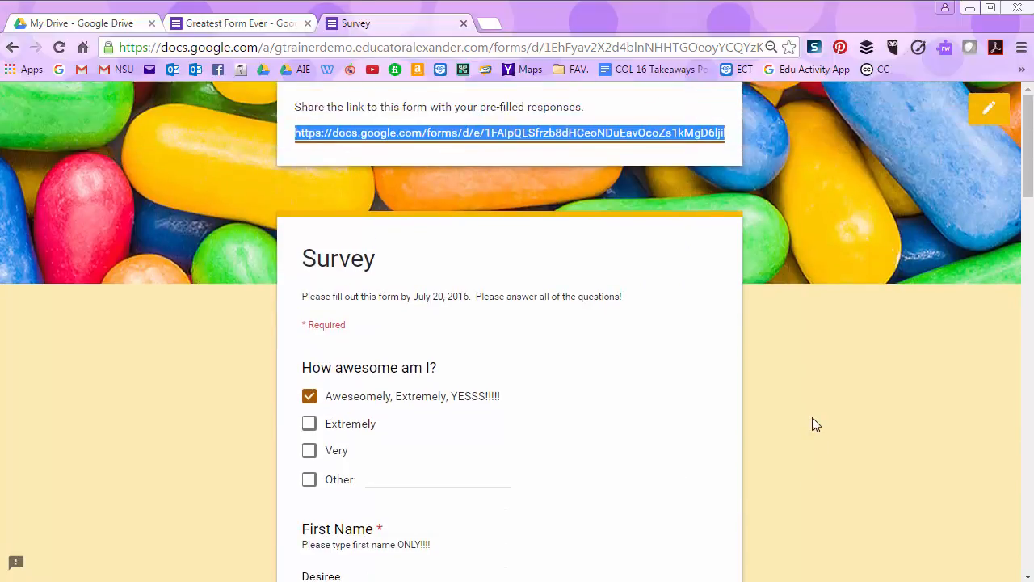
# - Close the pre-filled survey page and return to the Greatest Form Ever editor
pyautogui.click(243, 28)
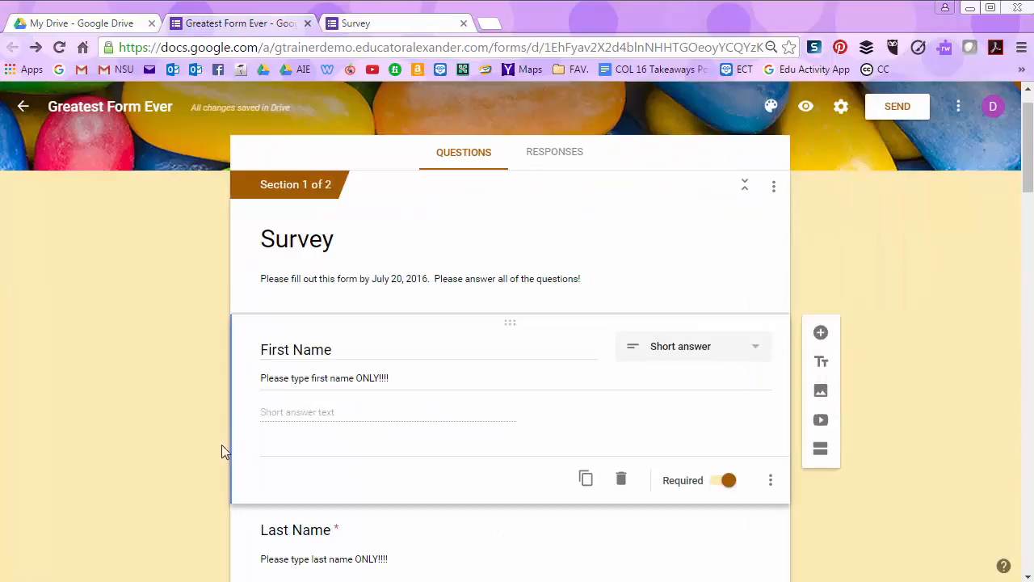
pyautogui.click(422, 21)
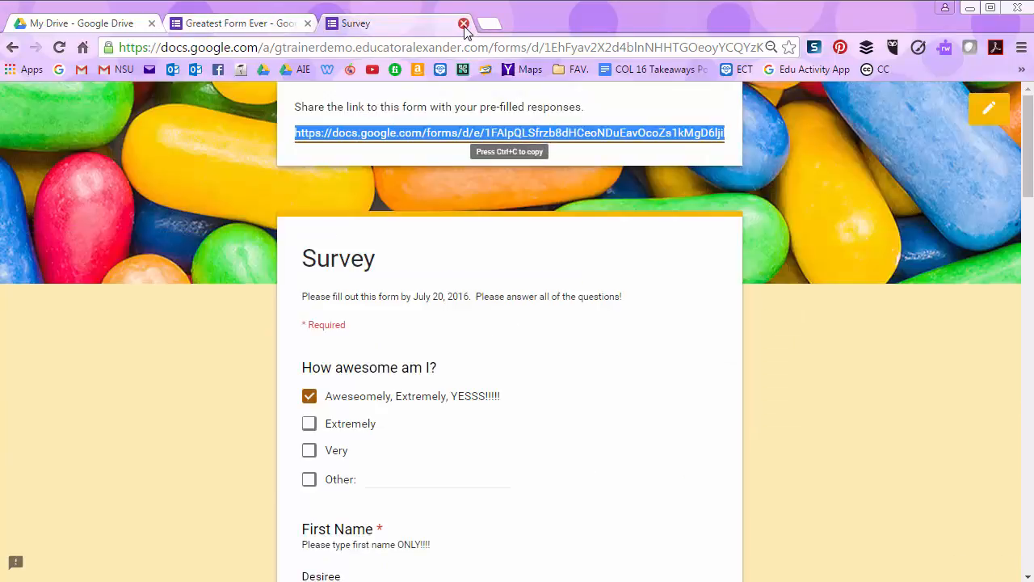
pyautogui.click(463, 22)
pyautogui.click(958, 105)
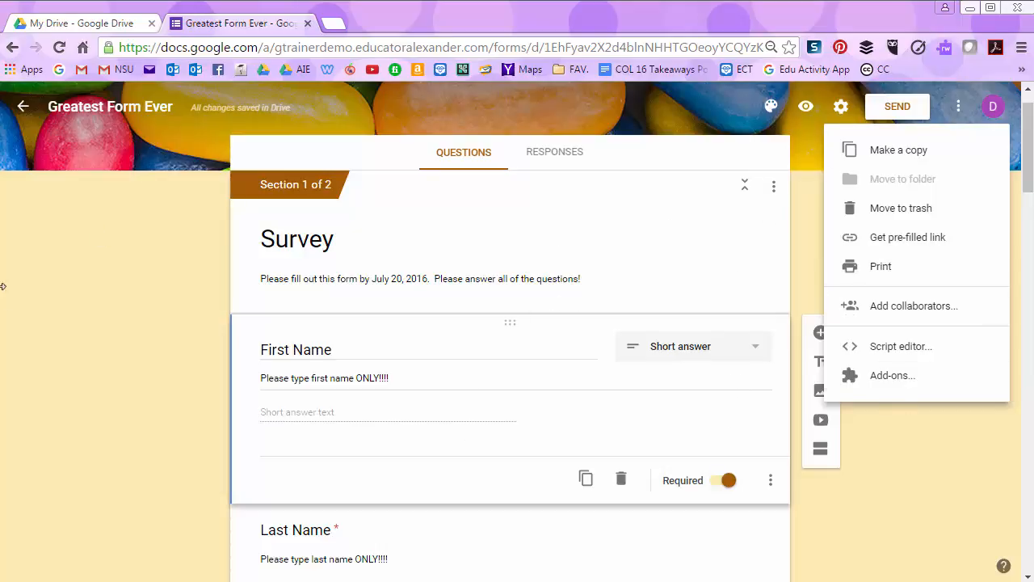
pyautogui.click(916, 497)
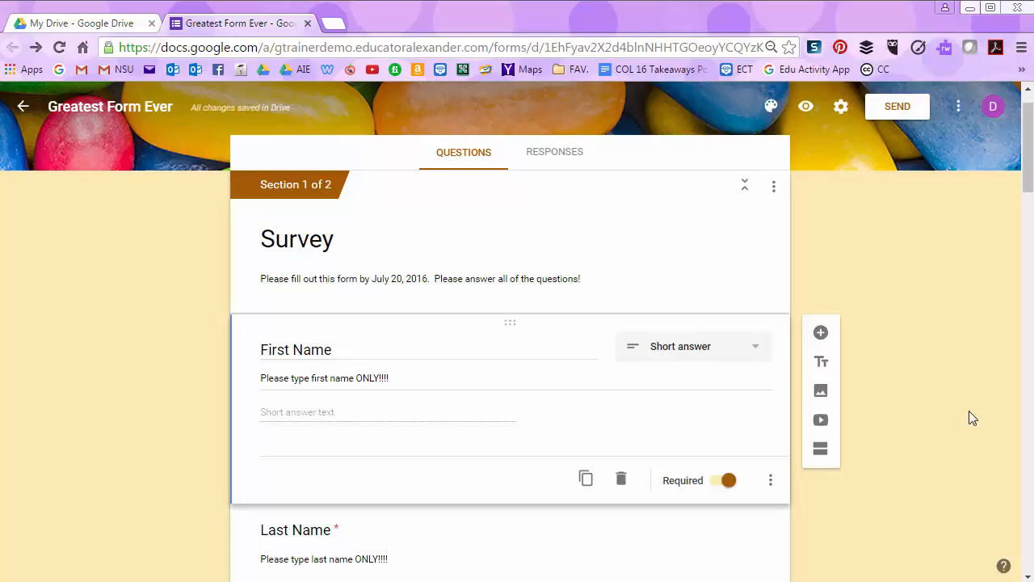
pyautogui.click(370, 580)
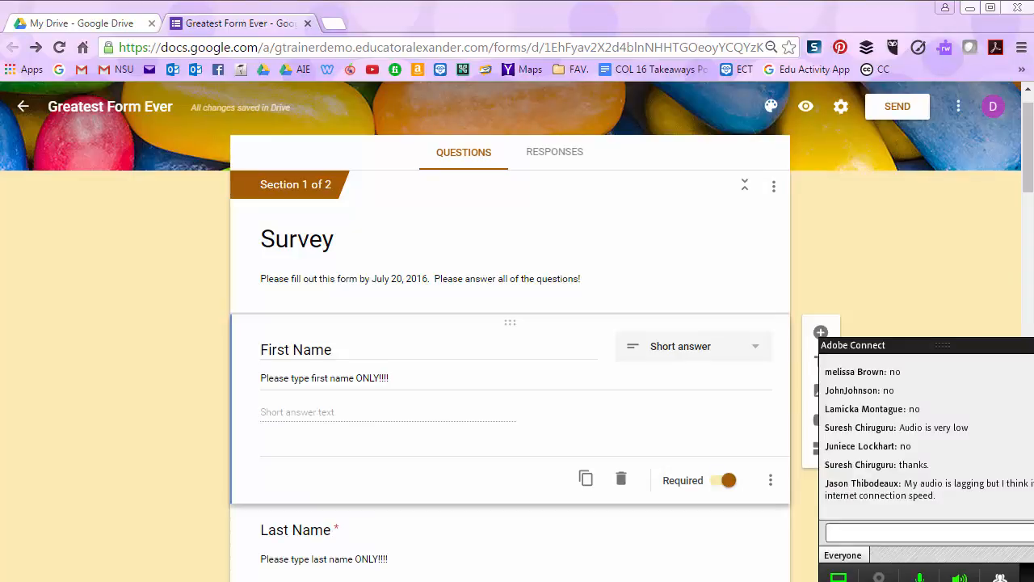
pyautogui.hotkey('alt', 'Tab')
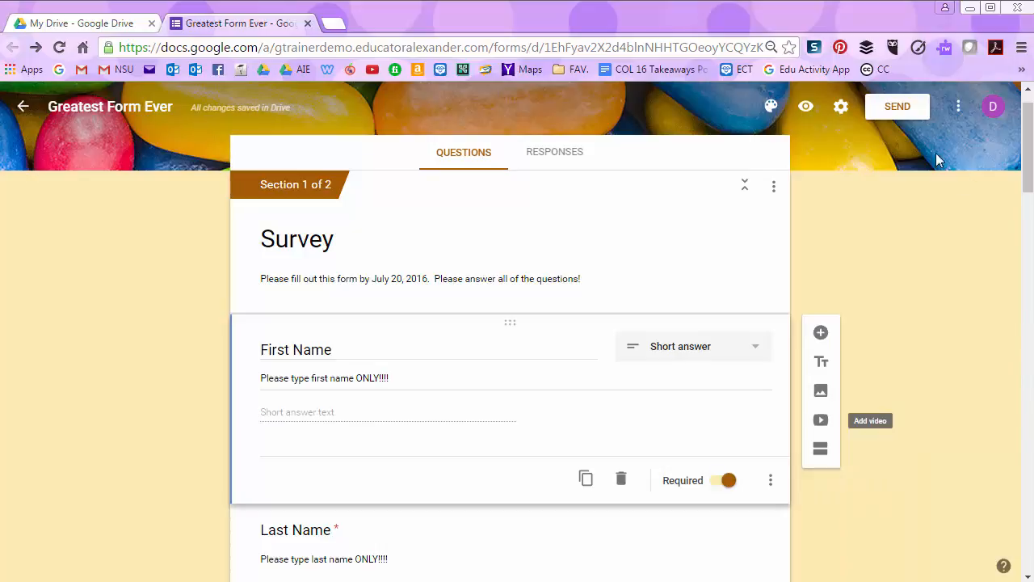
# - Examine the email, link and embed methods for sending the form, including the email's To, Subject and Message fields
pyautogui.click(896, 112)
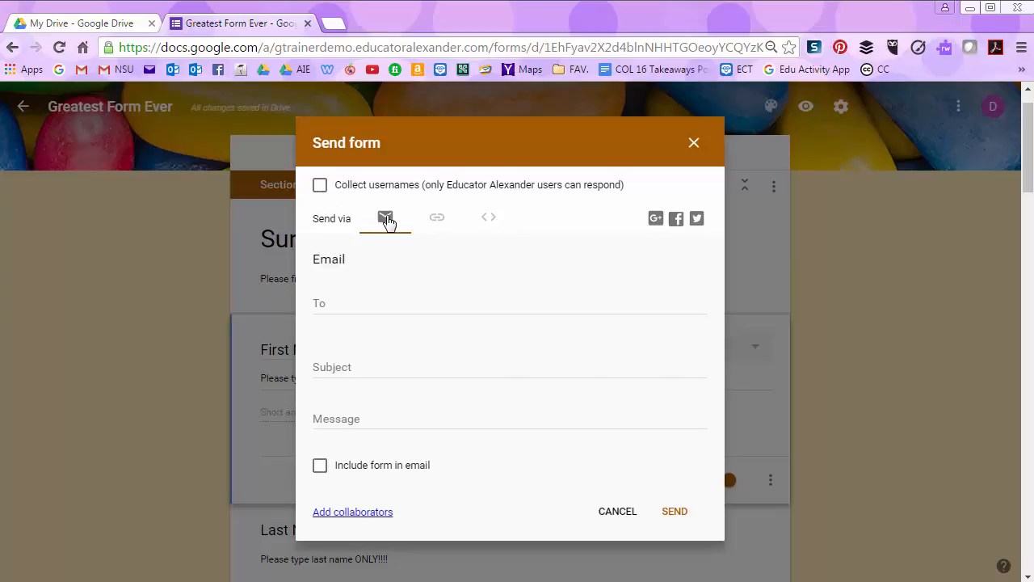
pyautogui.click(436, 220)
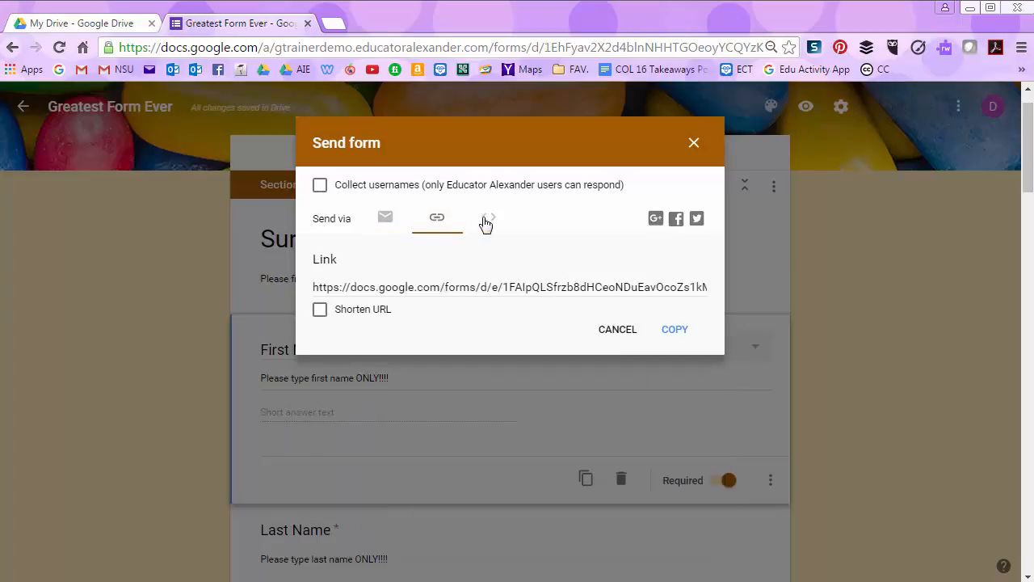
pyautogui.click(486, 222)
pyautogui.click(385, 220)
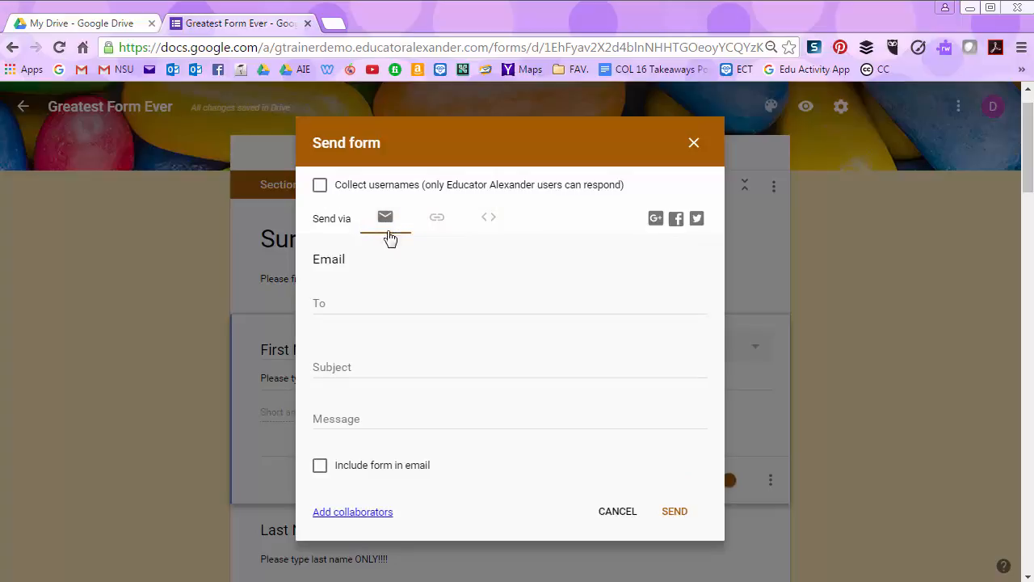
pyautogui.click(358, 308)
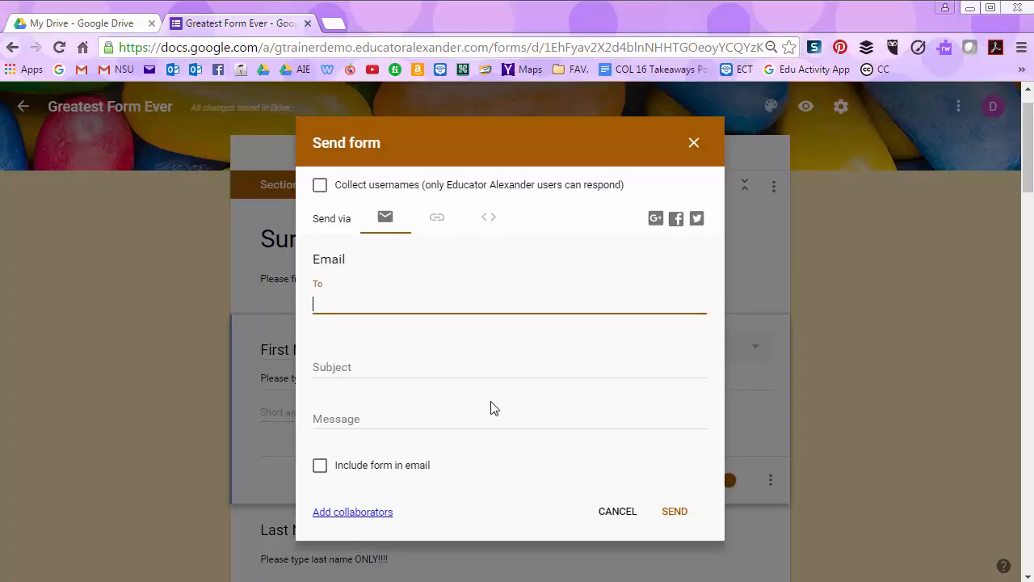
pyautogui.click(418, 371)
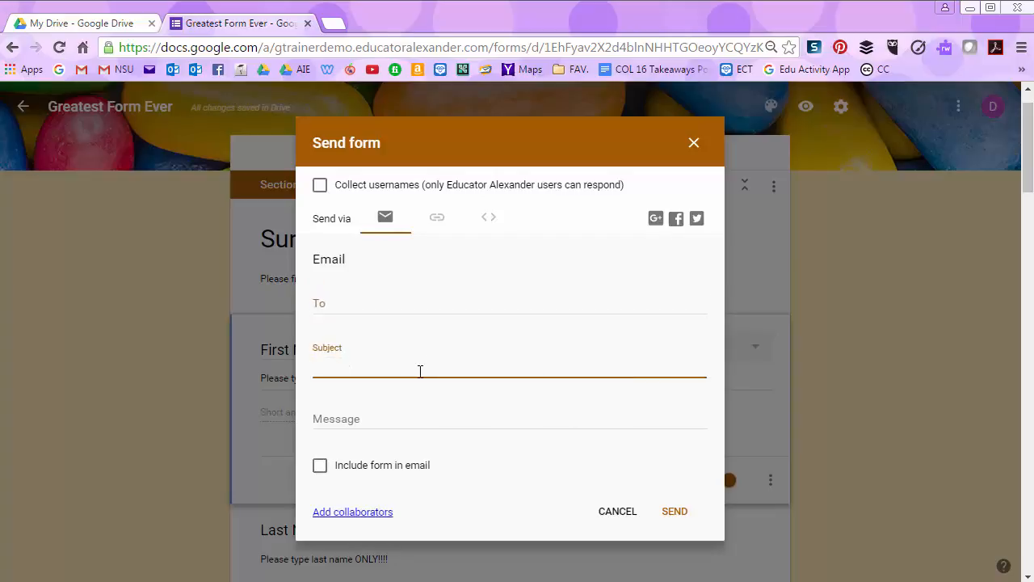
pyautogui.click(420, 419)
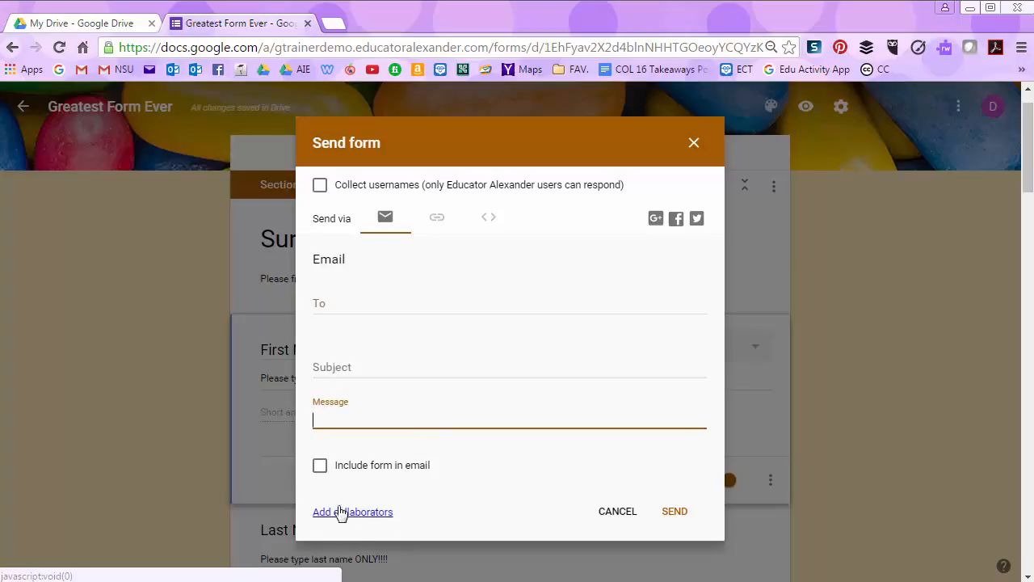
# - Try the options for collecting usernames and including the form in the email, leaving both turned off
pyautogui.click(336, 187)
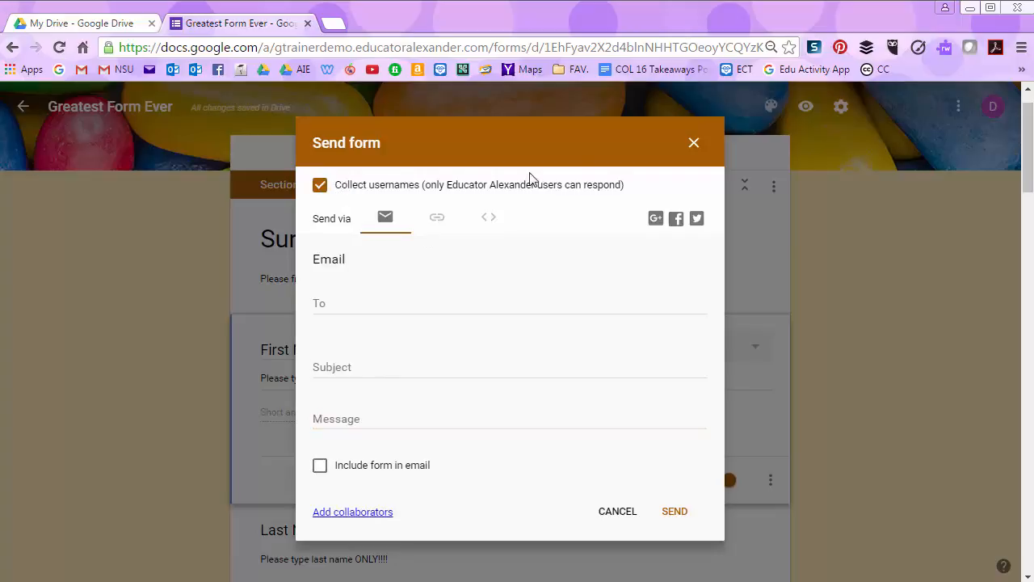
pyautogui.click(319, 189)
pyautogui.click(321, 471)
pyautogui.click(317, 472)
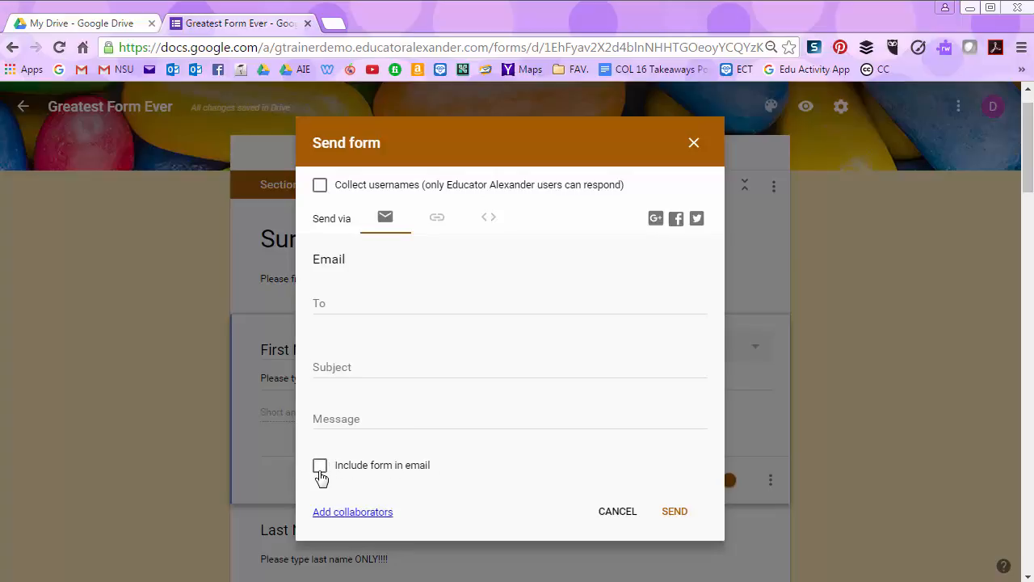
pyautogui.click(320, 471)
pyautogui.click(320, 469)
# - Switch the sending method to a link and copy the form's full URL
pyautogui.click(437, 220)
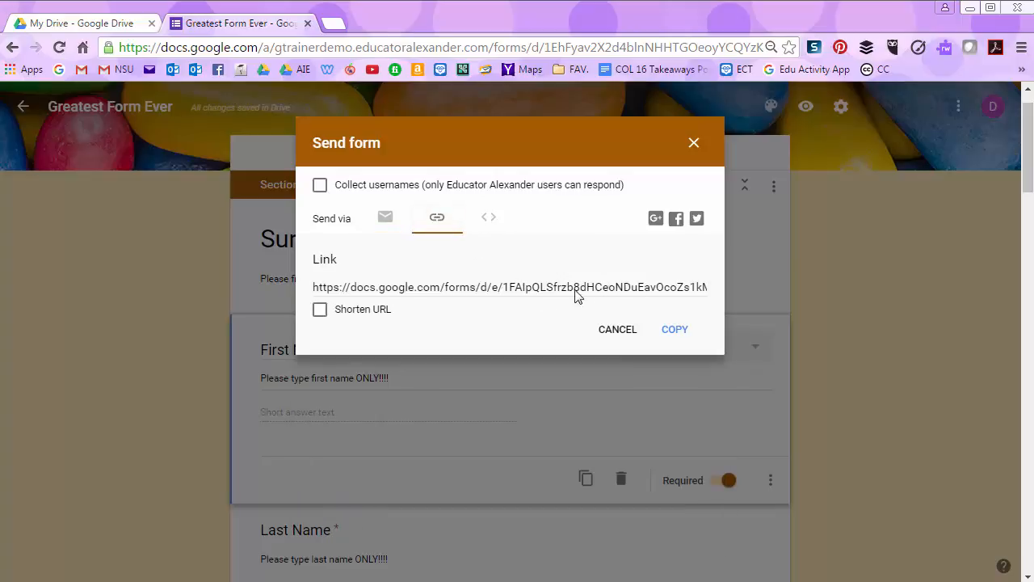
pyautogui.click(498, 288)
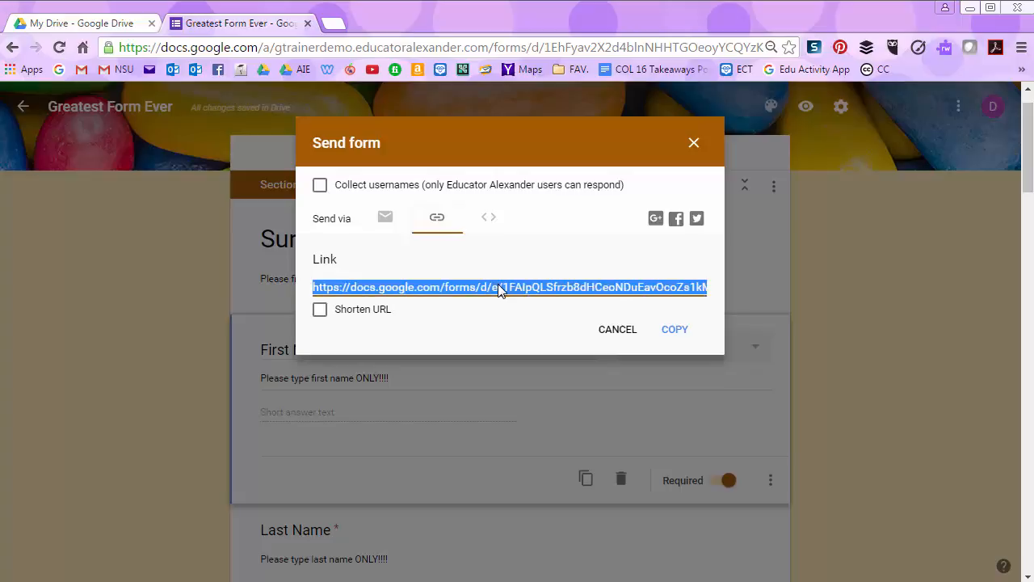
pyautogui.rightClick(498, 287)
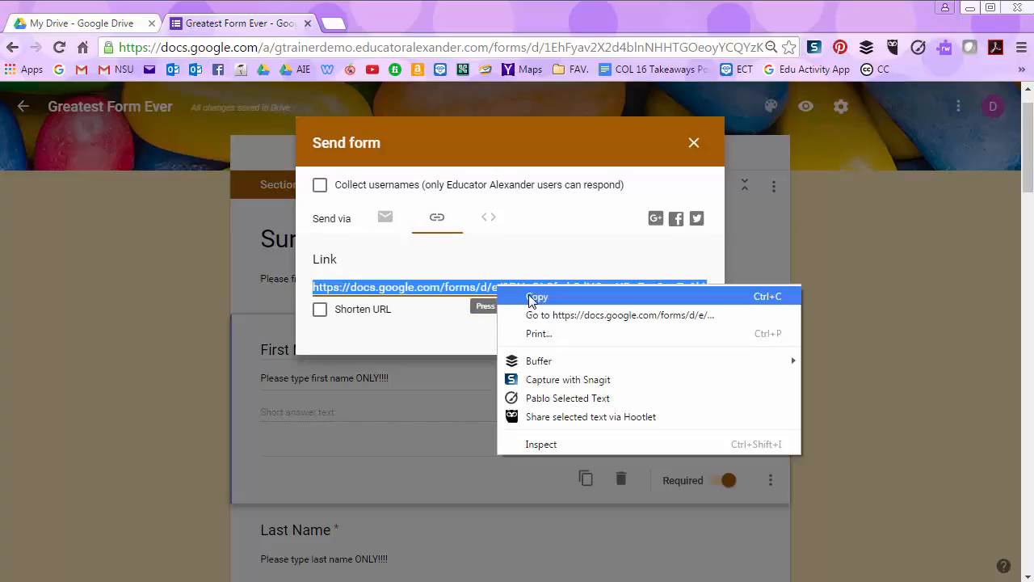
pyautogui.click(531, 299)
pyautogui.click(674, 331)
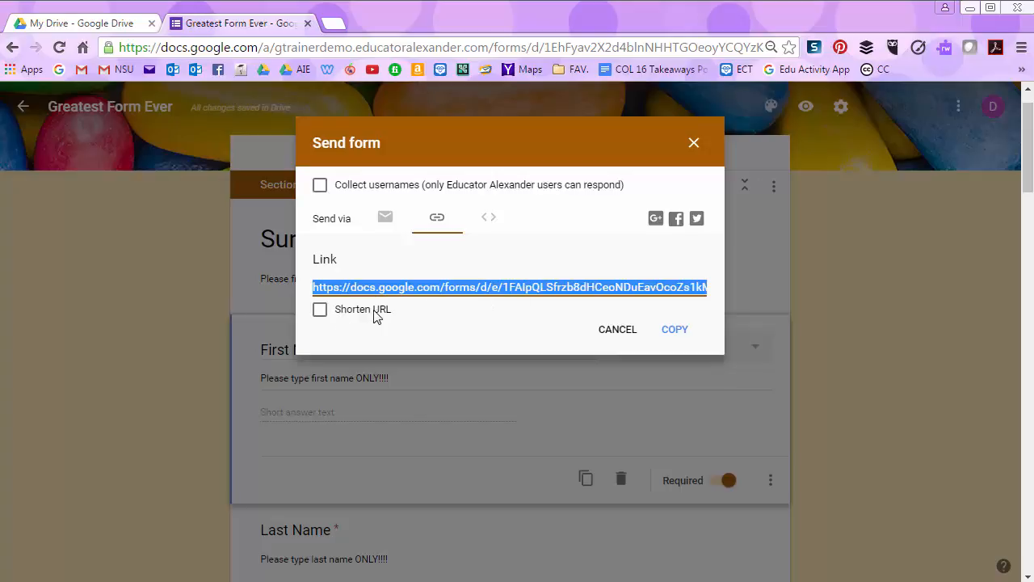
# - Shorten the URL of the form's shareable link
pyautogui.click(471, 323)
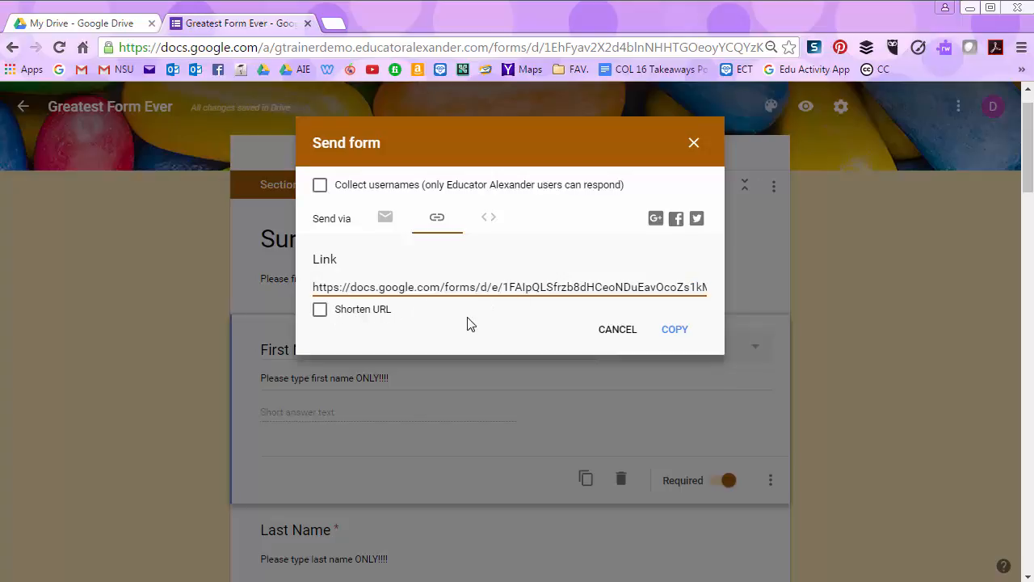
pyautogui.click(371, 289)
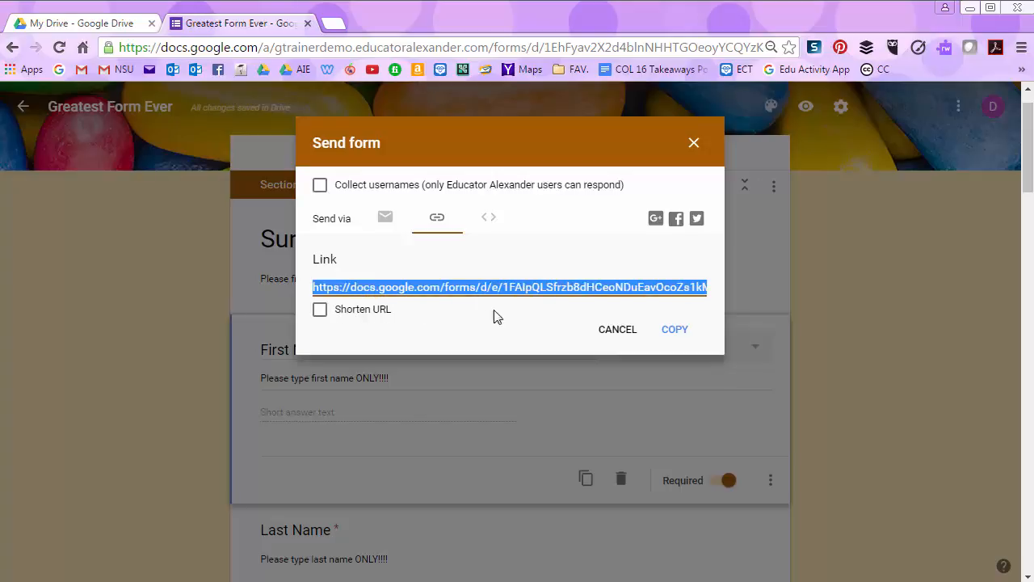
pyautogui.click(409, 323)
pyautogui.click(320, 309)
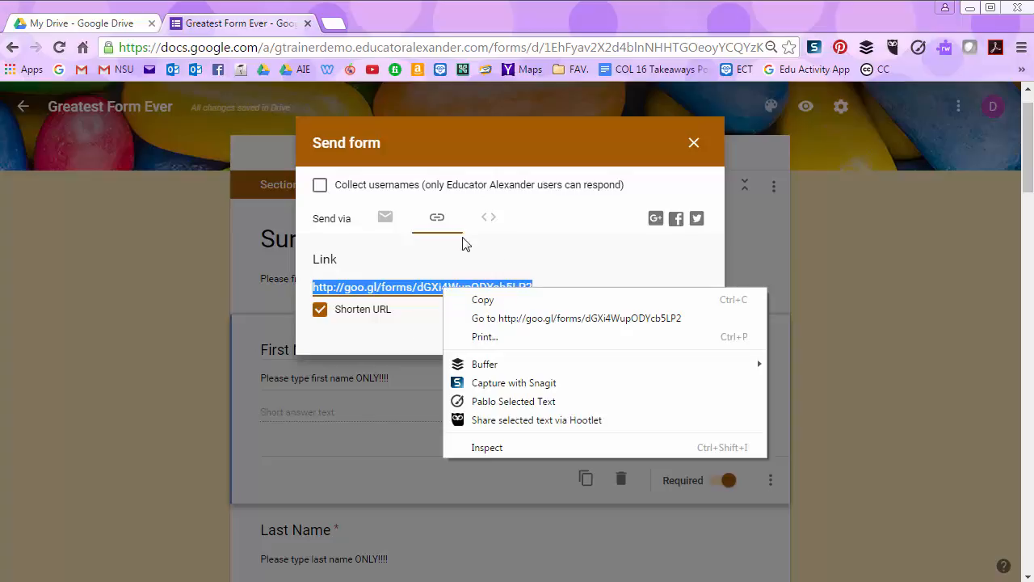
# - Turn off URL shortening for the form's link and copy the full URL
pyautogui.click(402, 337)
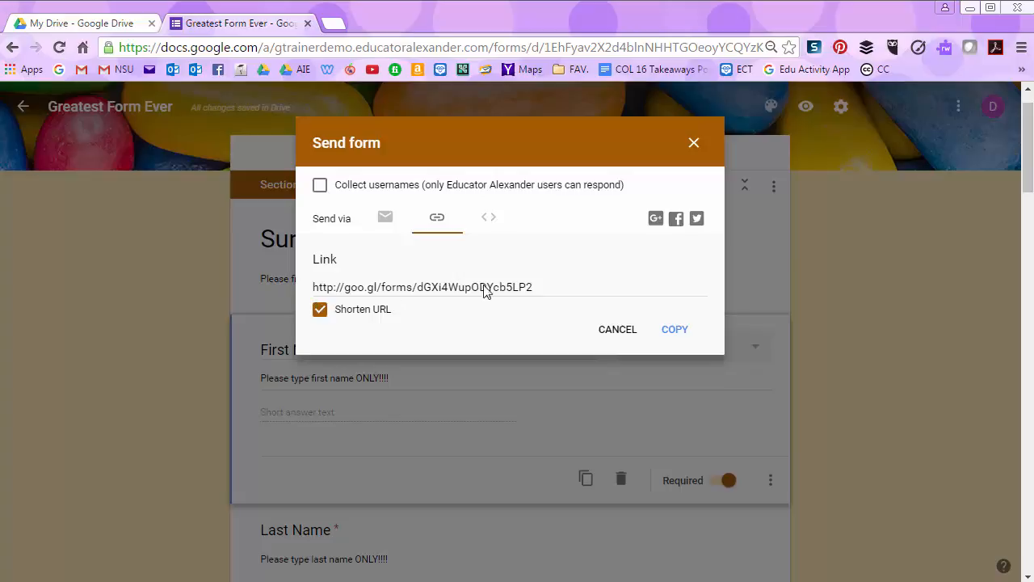
pyautogui.click(321, 312)
pyautogui.click(321, 312)
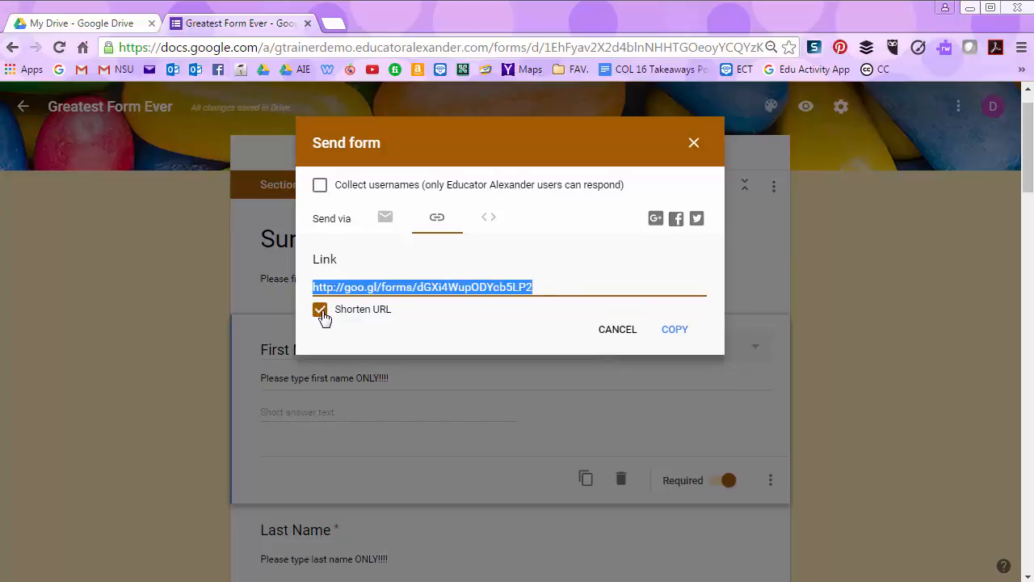
pyautogui.click(320, 312)
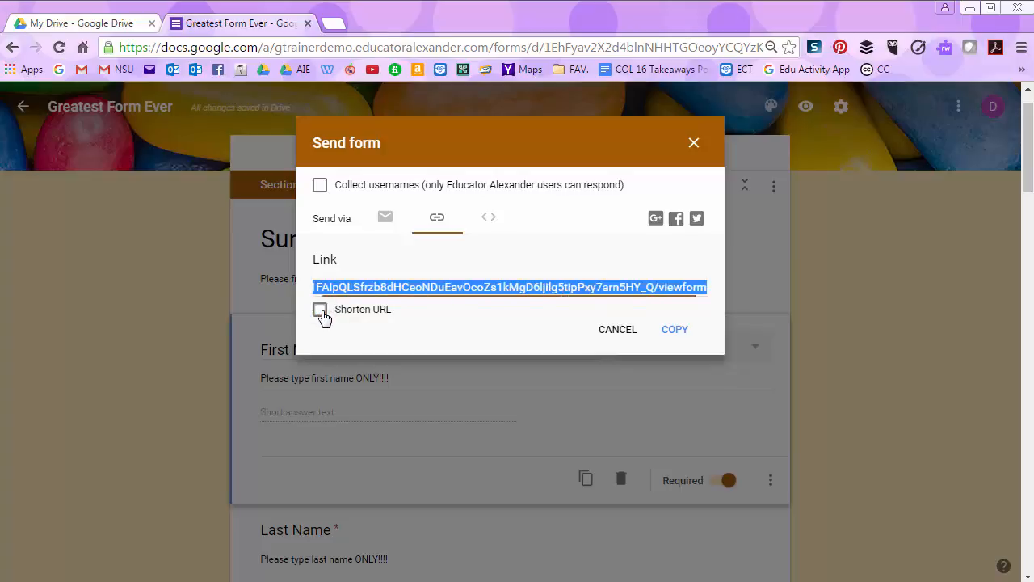
pyautogui.rightClick(508, 295)
pyautogui.click(538, 298)
# - Open the copied full URL in a new browser tab, look through the survey and close the tab
pyautogui.click(336, 25)
pyautogui.rightClick(374, 47)
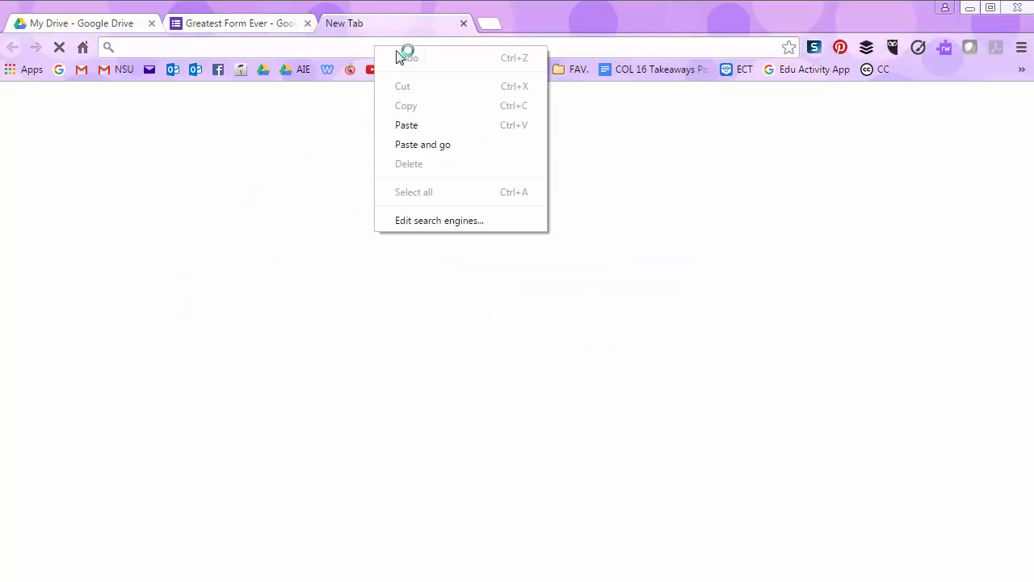
pyautogui.click(420, 146)
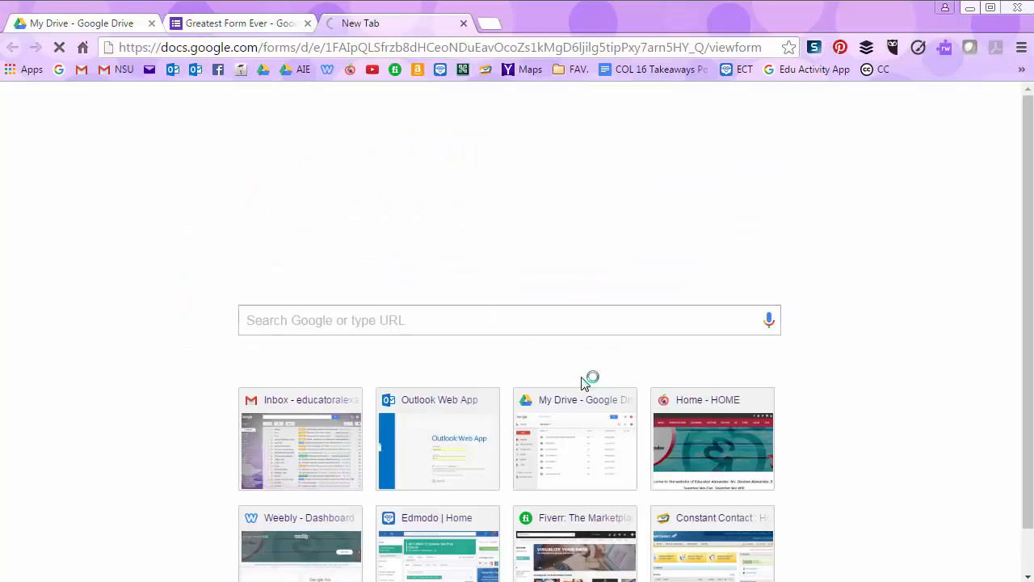
pyautogui.scroll(-4, 838, 397)
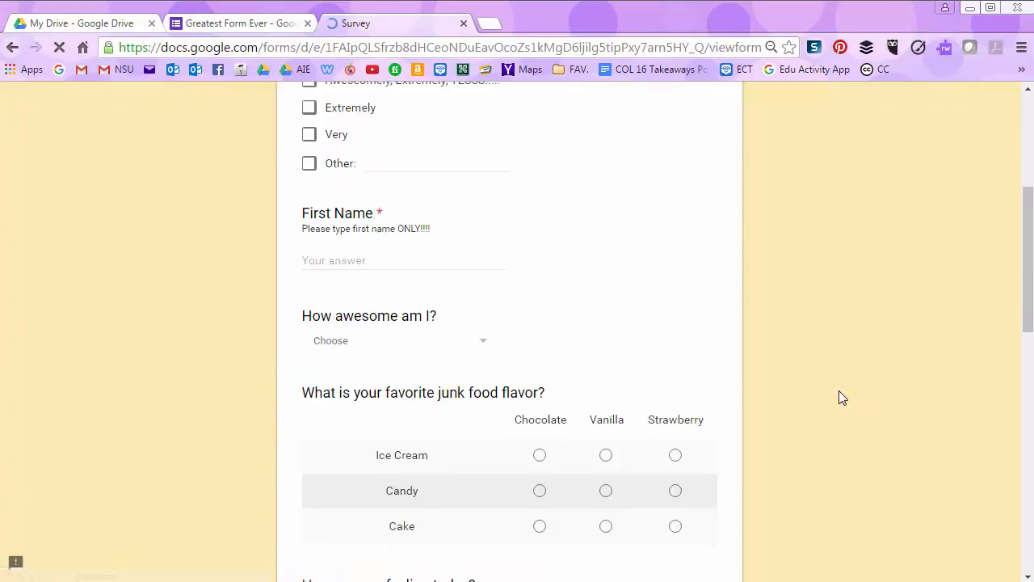
pyautogui.scroll(-10, 840, 395)
pyautogui.scroll(14, 840, 396)
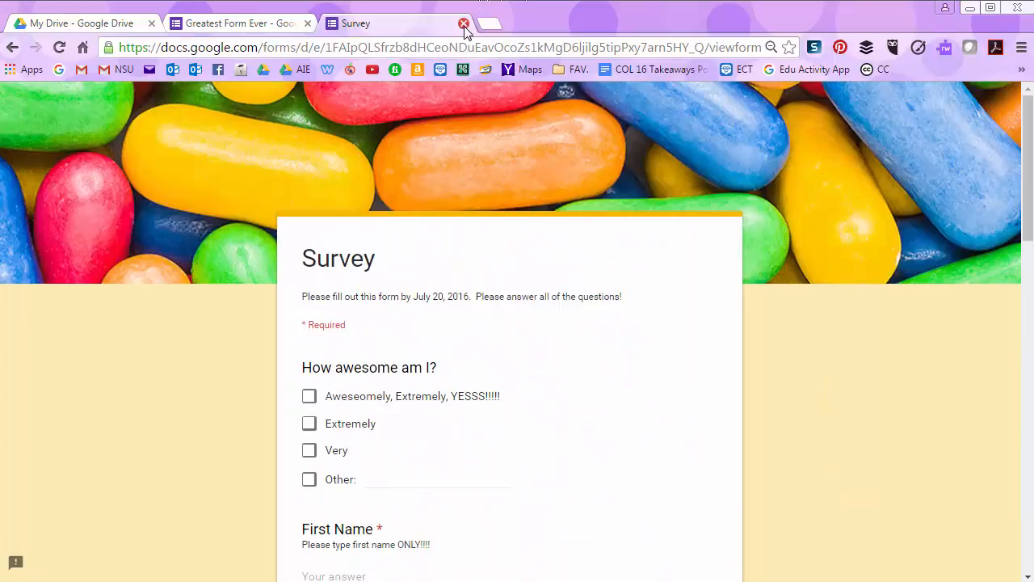
pyautogui.click(464, 23)
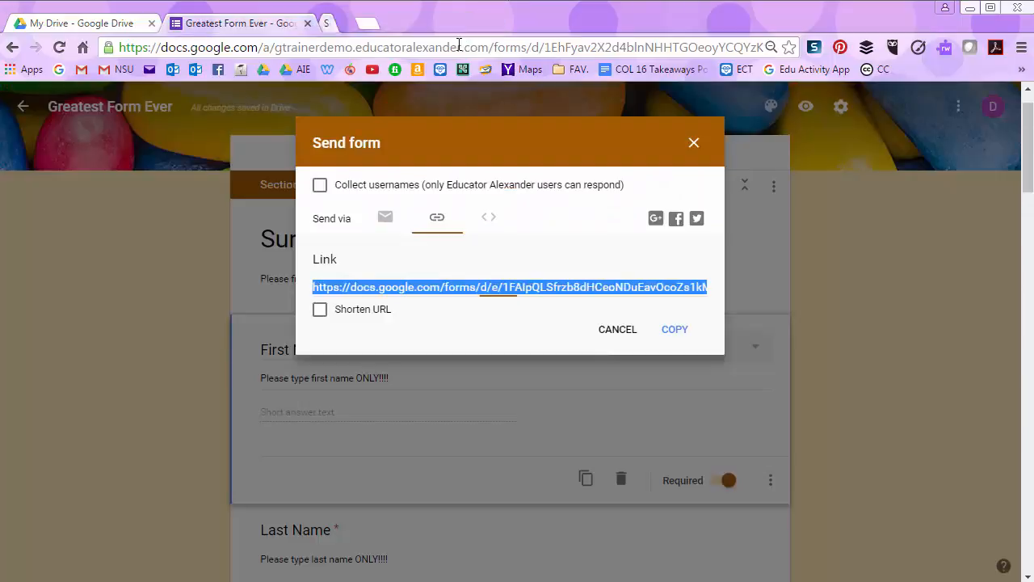
# - Shorten the form's URL again and copy the shortened link
pyautogui.click(319, 310)
pyautogui.rightClick(338, 295)
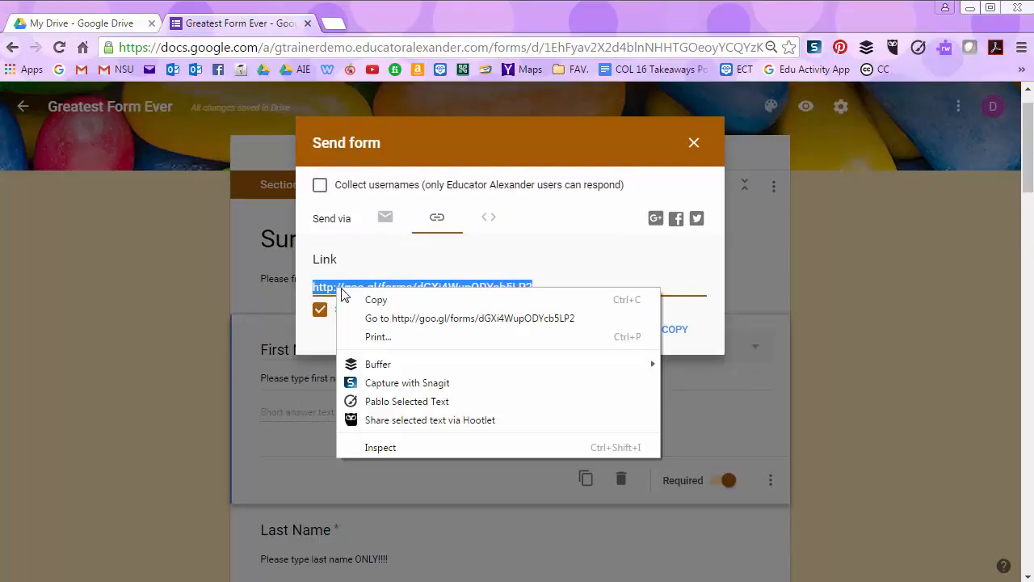
pyautogui.click(383, 303)
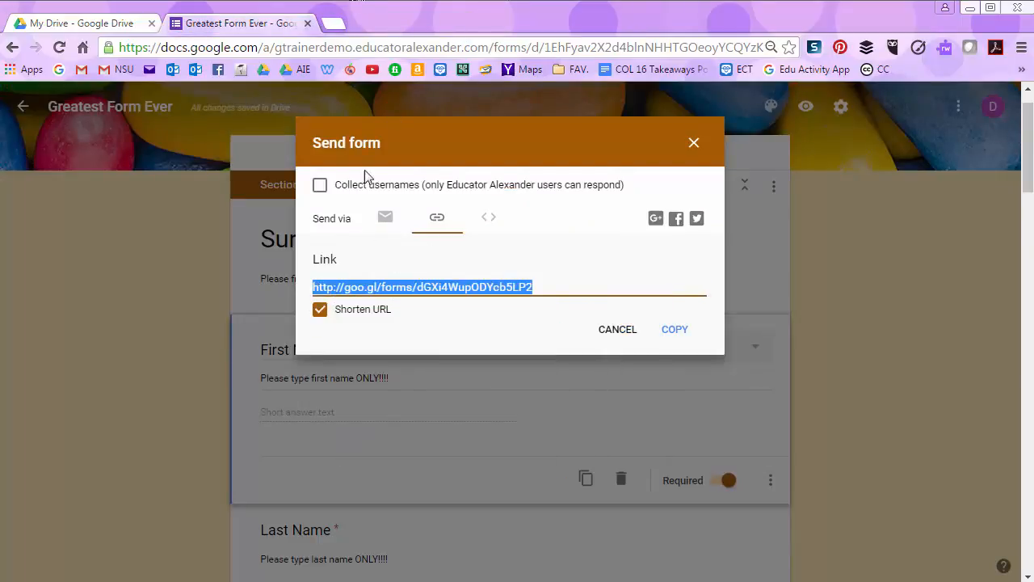
# - Go to the shortened link, look through the survey it opens and close that tab
pyautogui.rightClick(377, 297)
pyautogui.click(429, 323)
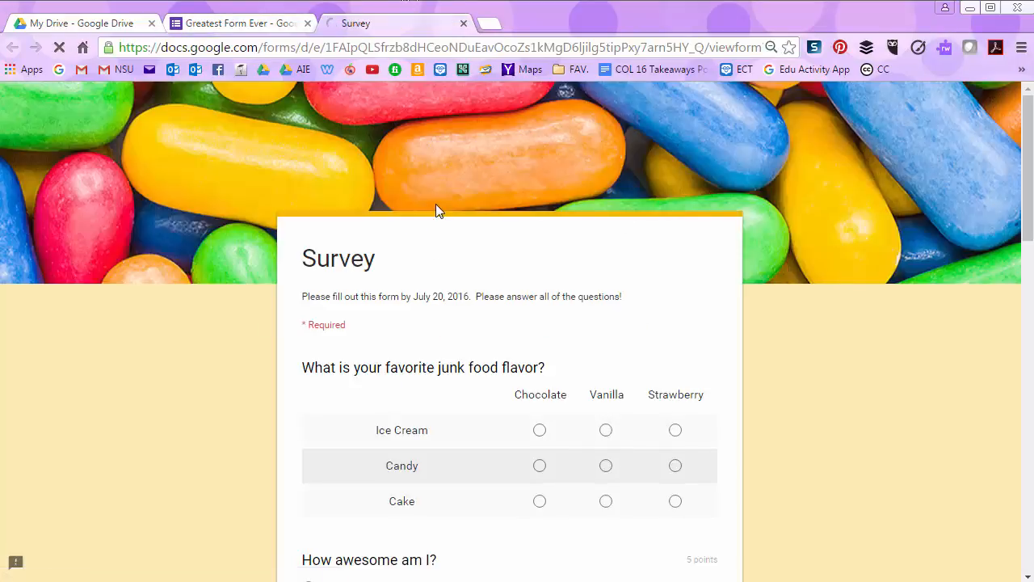
pyautogui.scroll(-1, 448, 320)
pyautogui.scroll(-8, 444, 319)
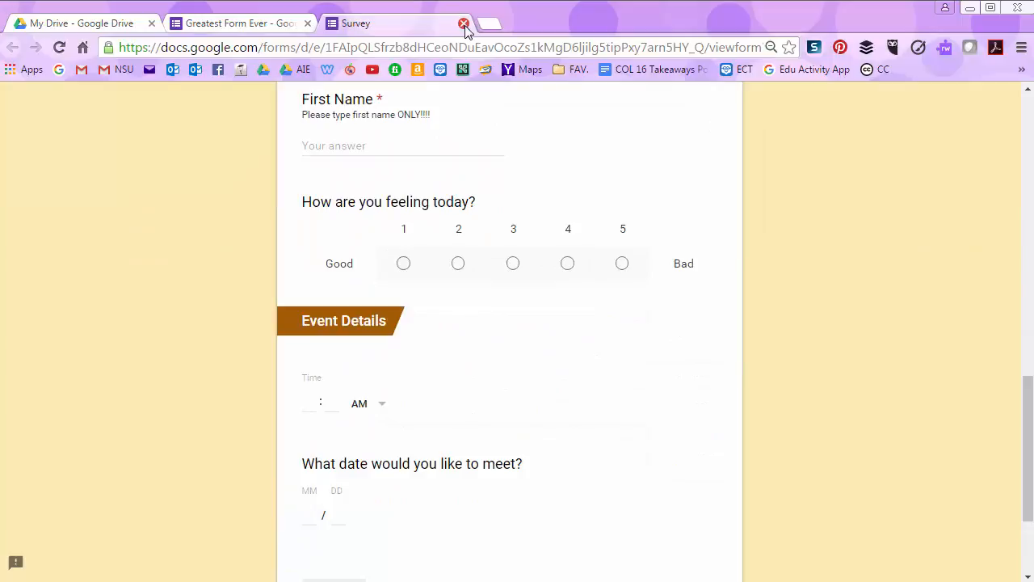
pyautogui.click(462, 22)
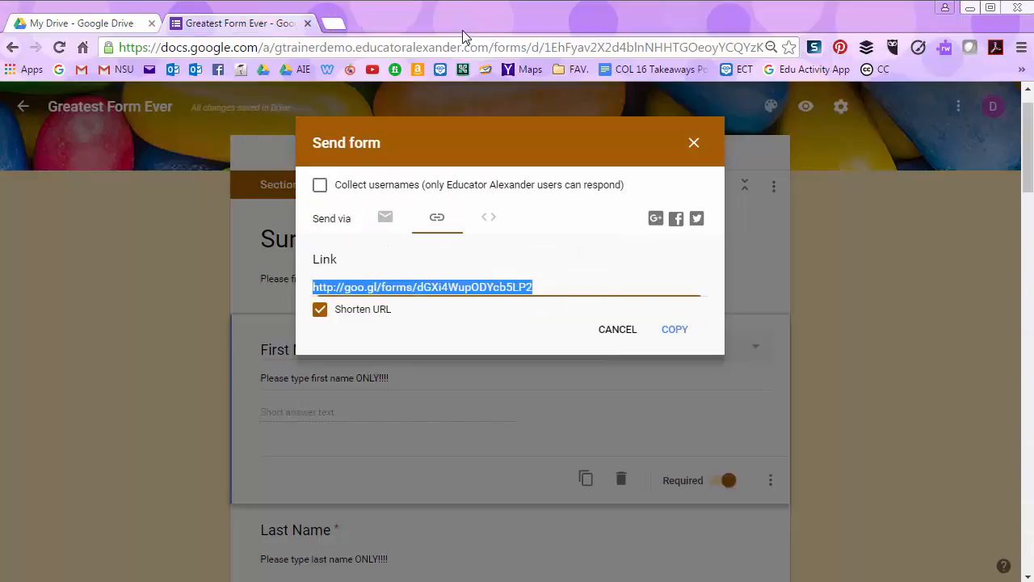
# - Switch the sending method to embedding, copy the form's embed HTML and close the Send form dialog
pyautogui.click(495, 222)
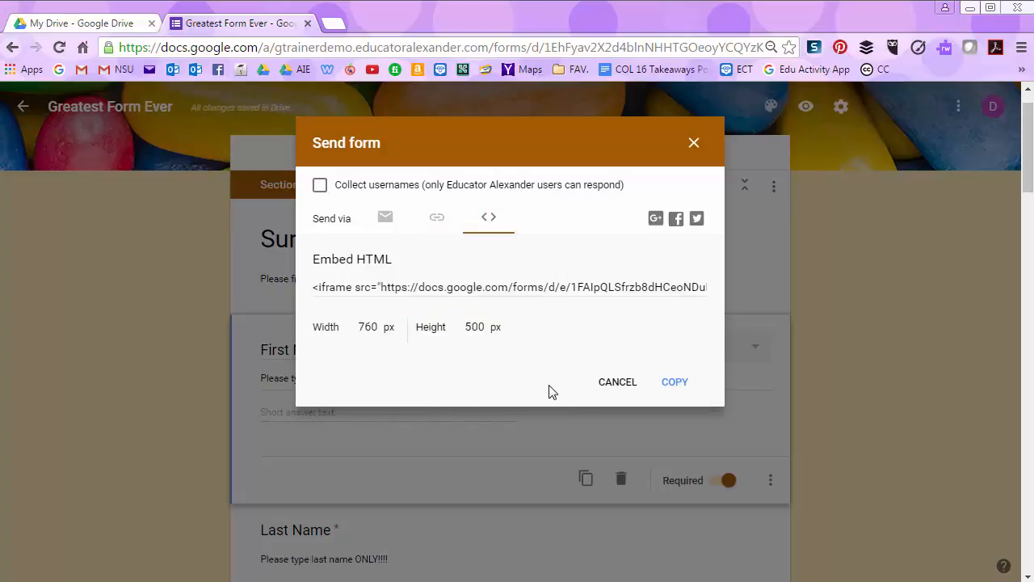
pyautogui.click(509, 289)
pyautogui.rightClick(510, 287)
pyautogui.click(542, 297)
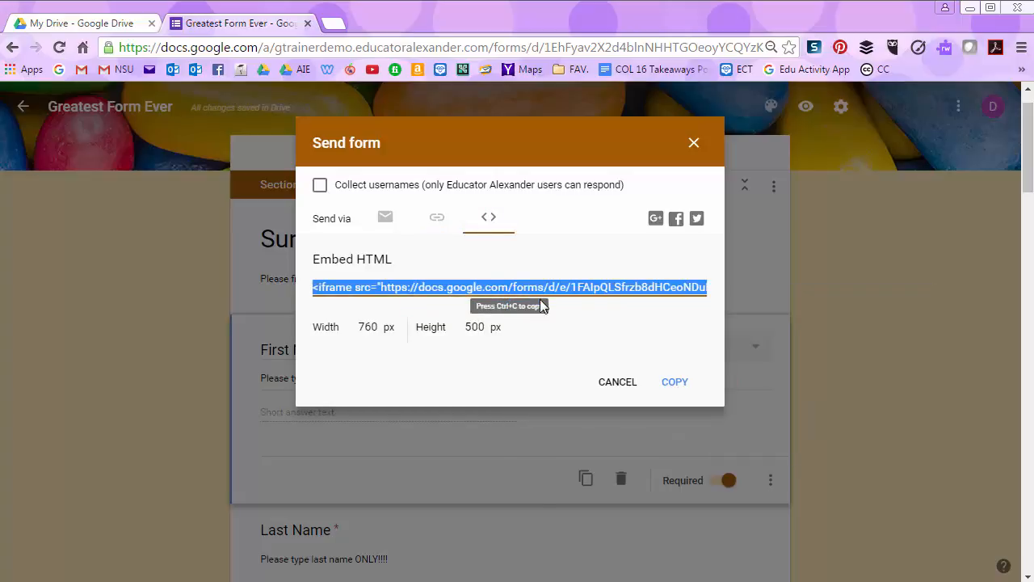
pyautogui.click(488, 382)
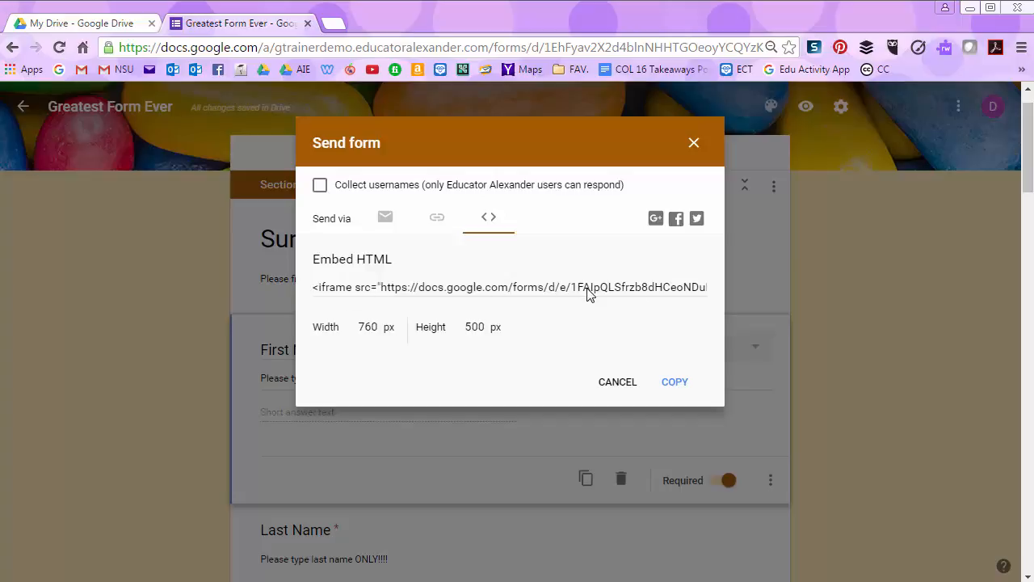
pyautogui.click(693, 144)
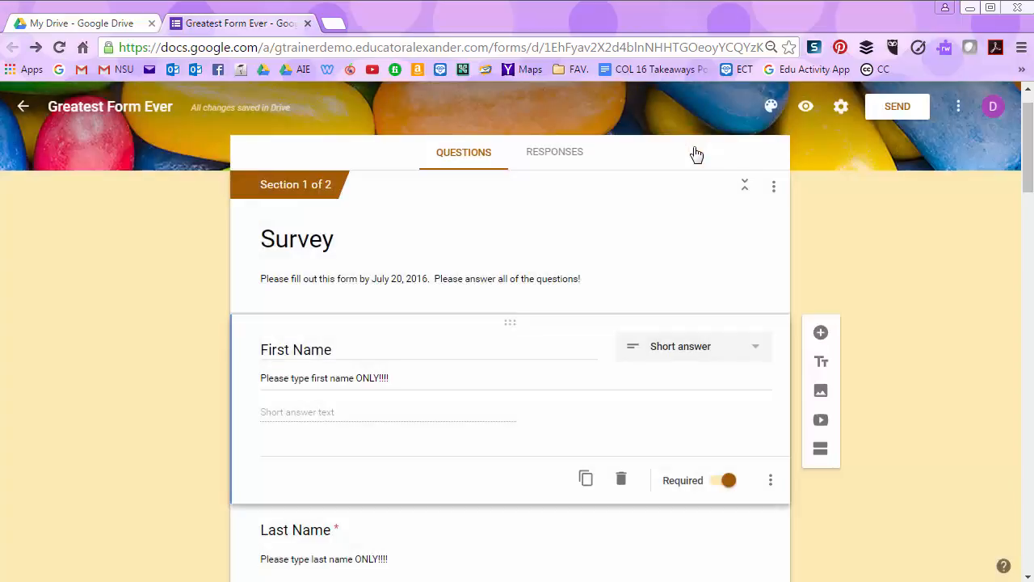
# - Preview the form, enter "hnhgn" as First Name and tick "Aweseomely, Extremely, YESSS!!!!!" in the How awesome am I? checkbox question
pyautogui.scroll(1, 828, 269)
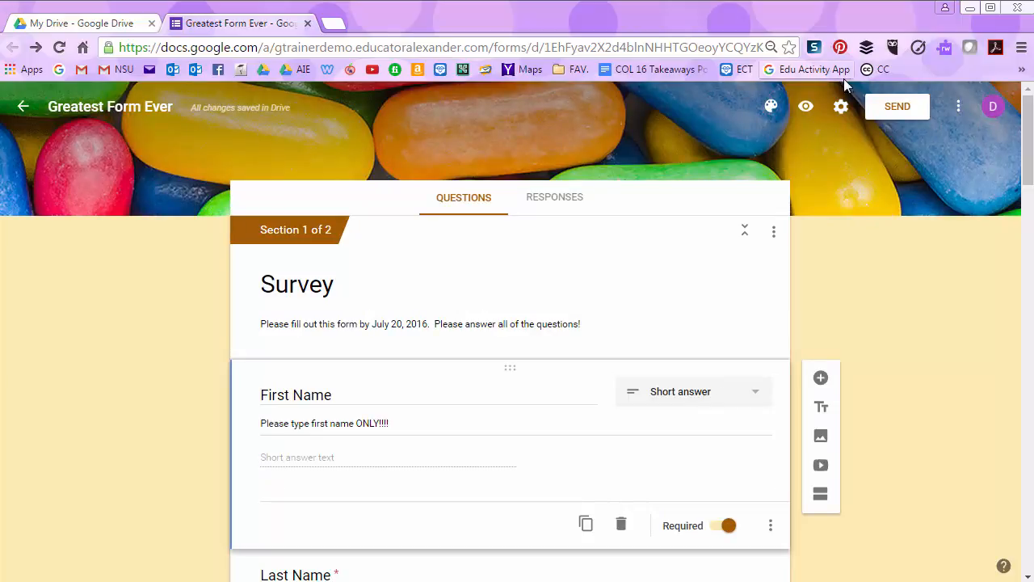
pyautogui.click(807, 110)
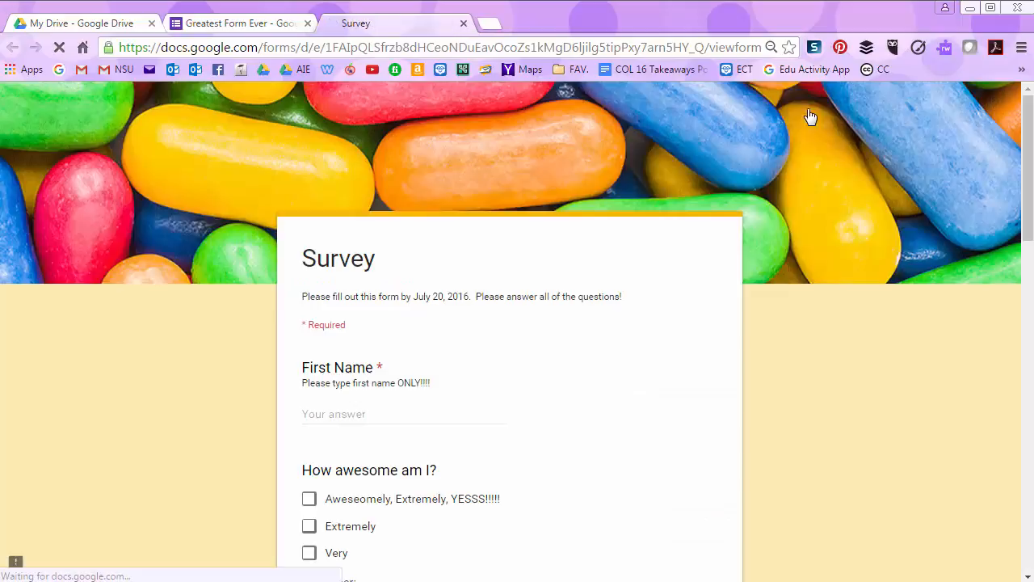
pyautogui.click(419, 410)
pyautogui.write('hnhgn')
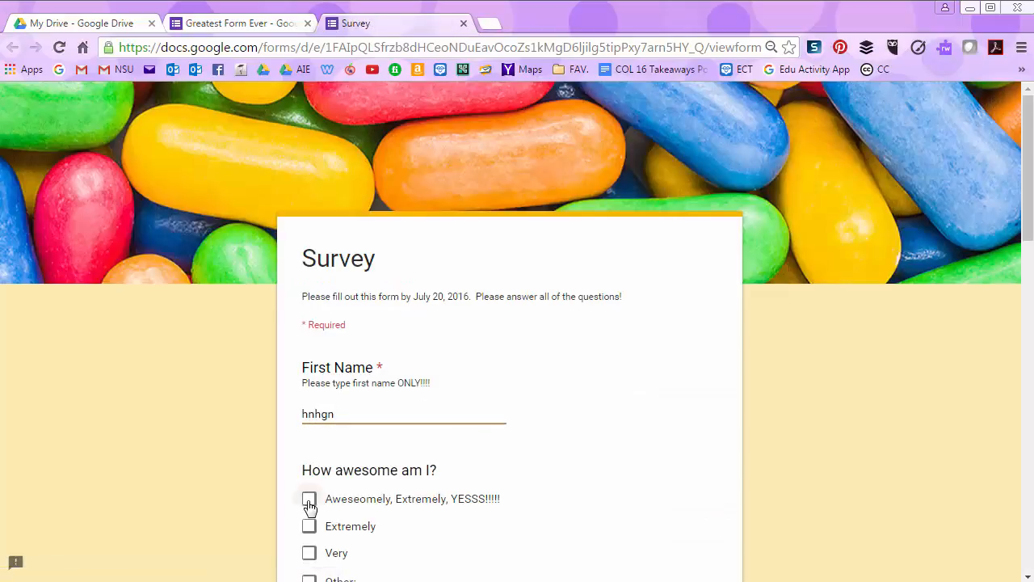
pyautogui.click(307, 499)
# - Choose "Aweseomely, Extremely, YESSS!!!!!" in the dropdown question, and Chocolate for Ice Cream, Vanilla for Candy and Strawberry for Cake in the grid
pyautogui.scroll(-1, 404, 493)
pyautogui.scroll(-3, 404, 493)
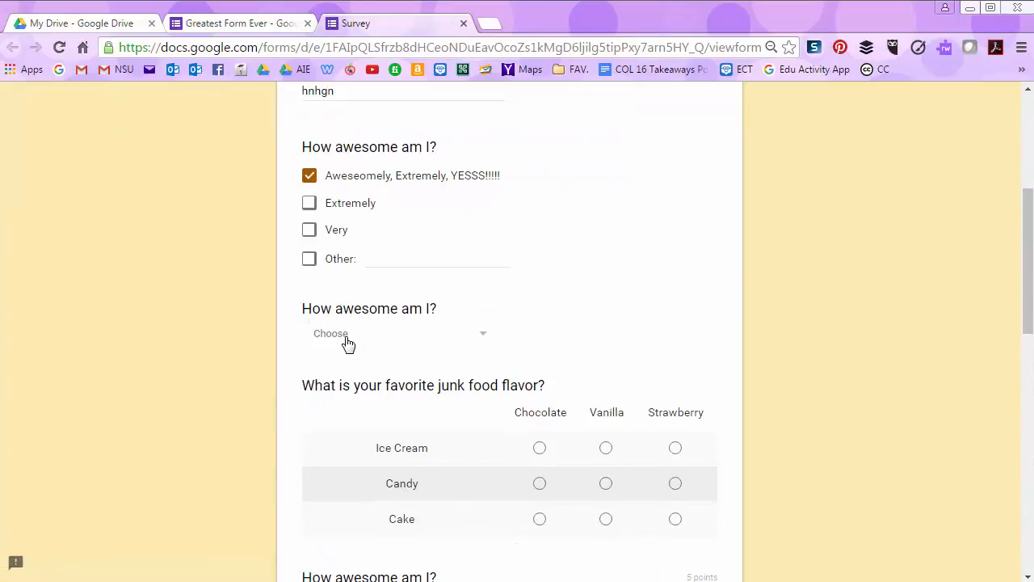
pyautogui.click(346, 341)
pyautogui.click(349, 390)
pyautogui.click(540, 447)
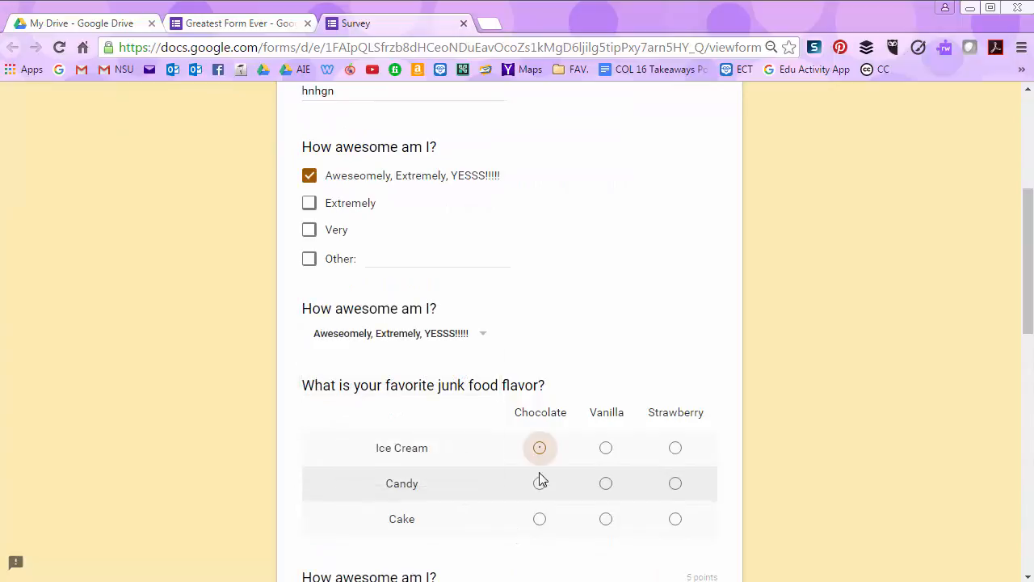
pyautogui.click(605, 483)
pyautogui.click(676, 519)
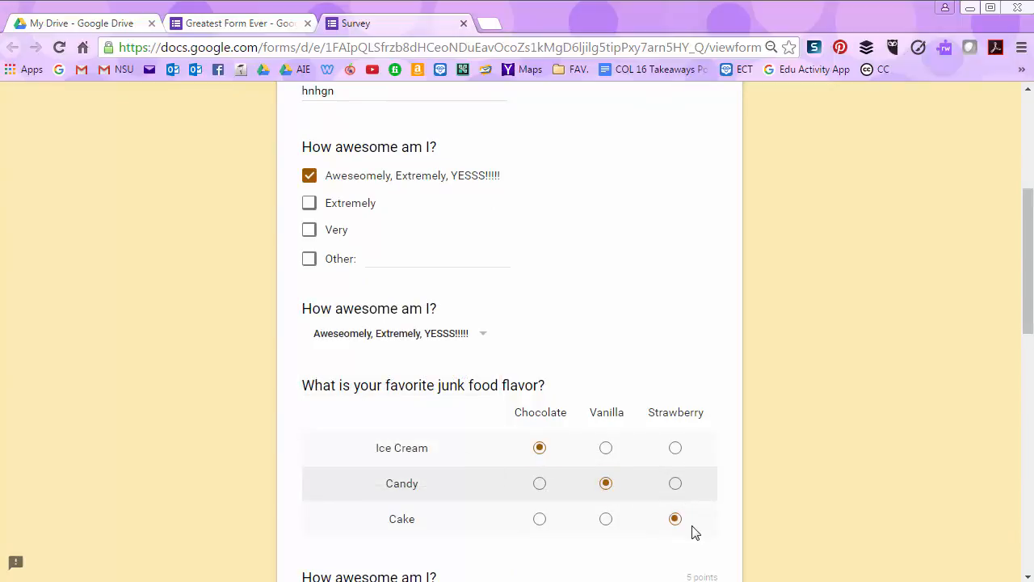
# - Enter "ghnghnghj" as Last Name, continue to page 2 and submit the response
pyautogui.scroll(-8, 690, 530)
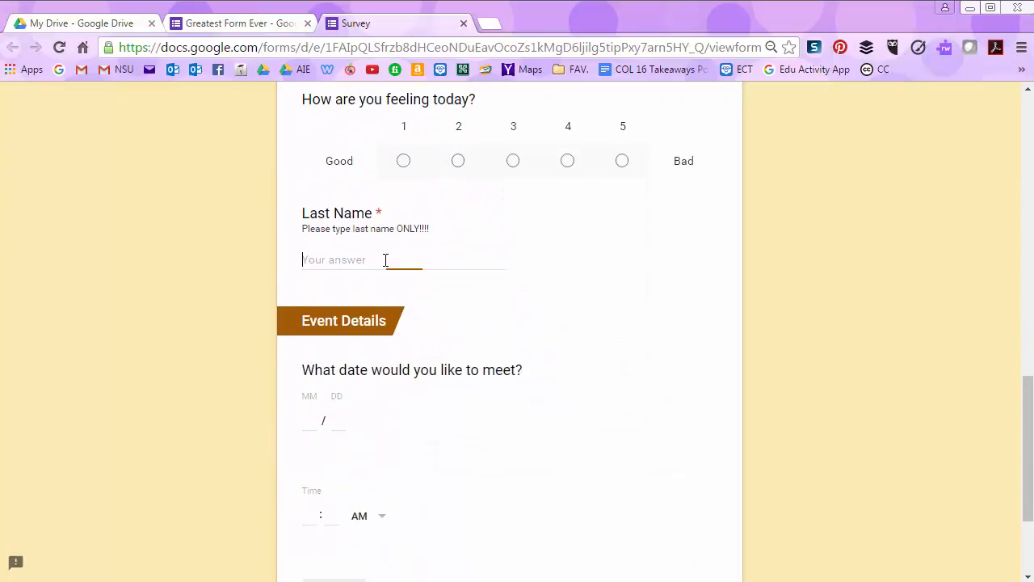
pyautogui.write('ghnghnghj')
pyautogui.scroll(-3, 418, 350)
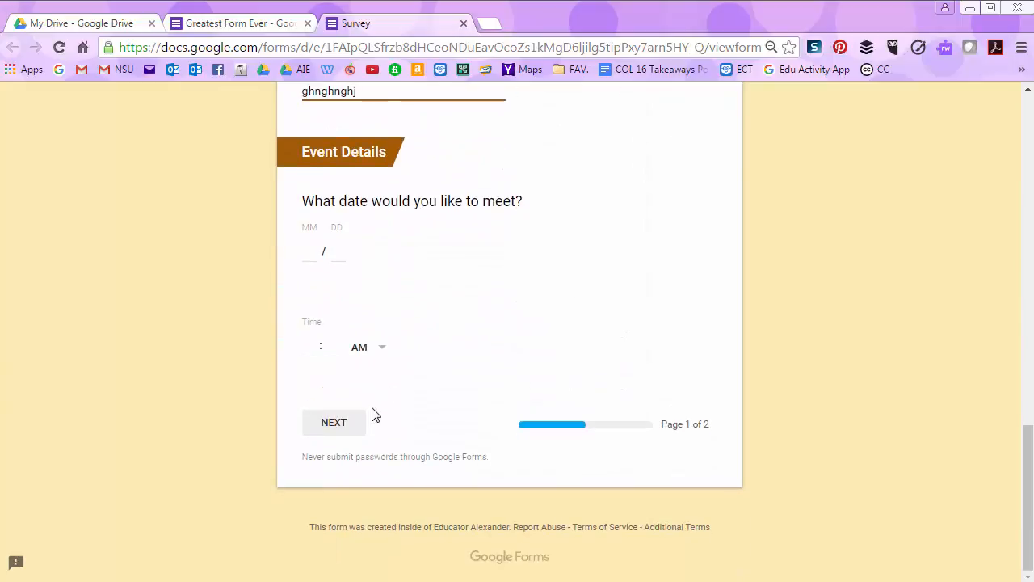
pyautogui.click(337, 435)
pyautogui.scroll(-5, 412, 452)
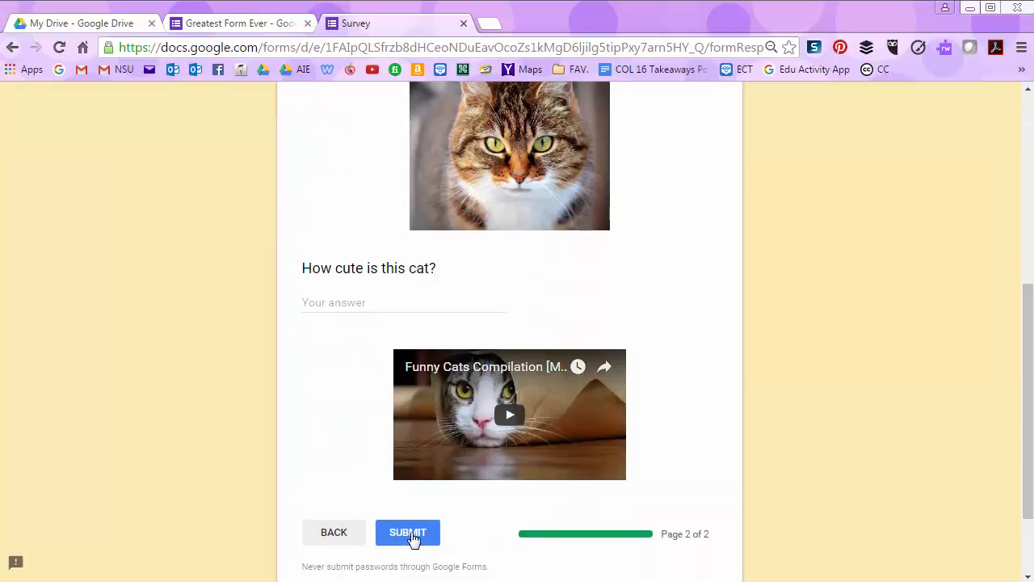
pyautogui.click(408, 533)
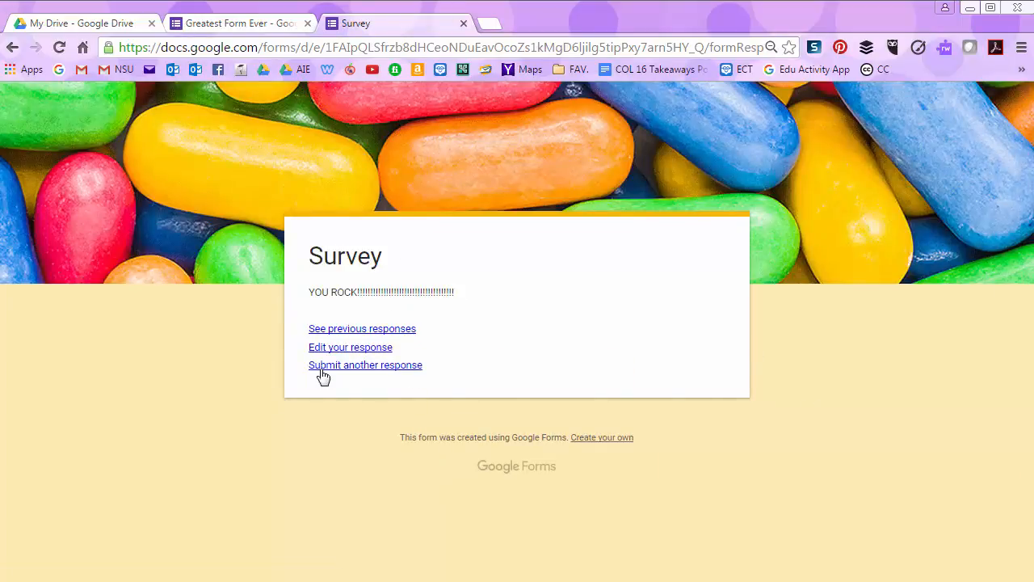
# - Examine the confirmation message, then open the previous responses and review the summary charts
pyautogui.moveTo(312, 295); pyautogui.dragTo(467, 286)
pyautogui.click(494, 297)
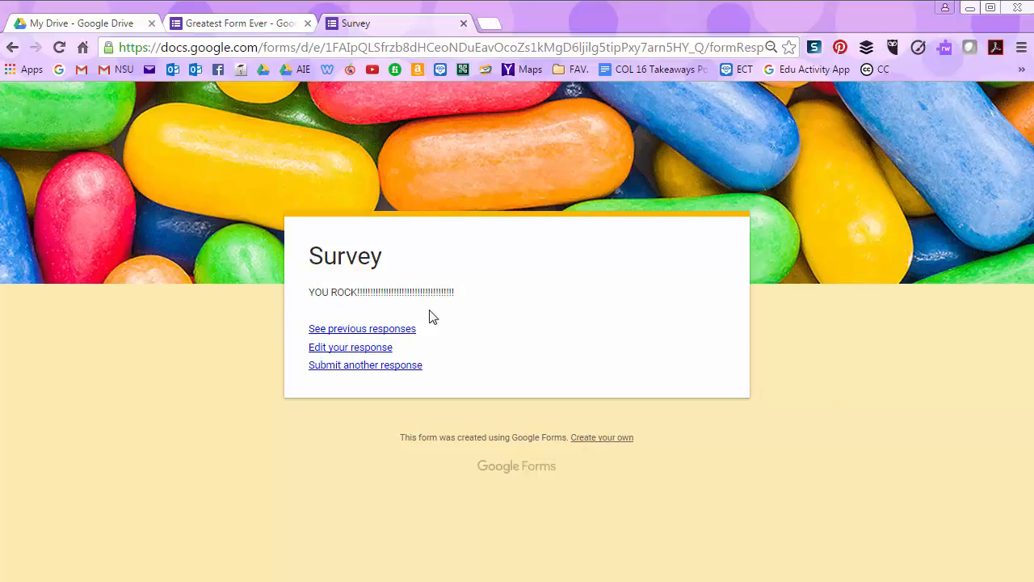
pyautogui.click(345, 331)
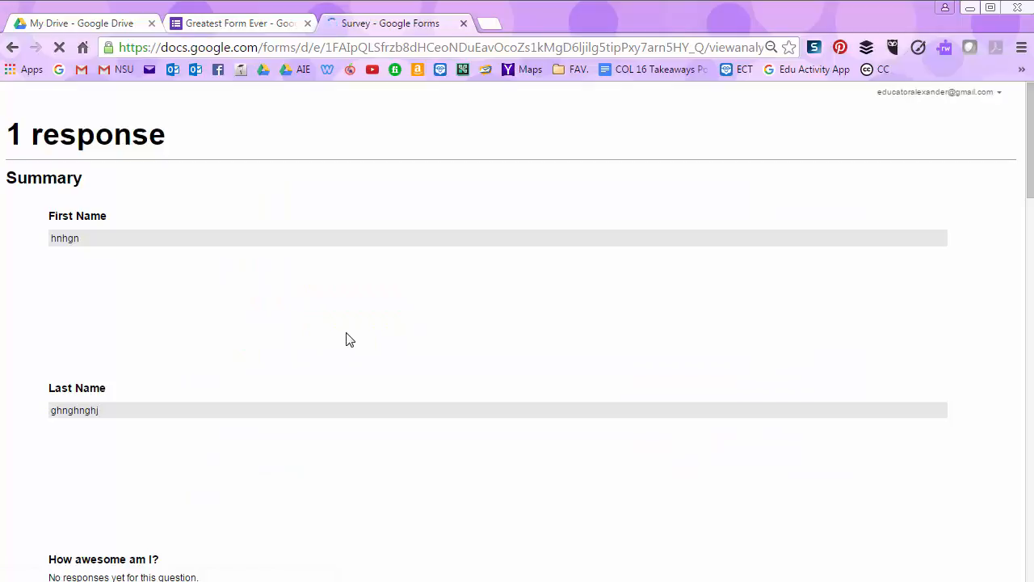
pyautogui.scroll(-8, 231, 311)
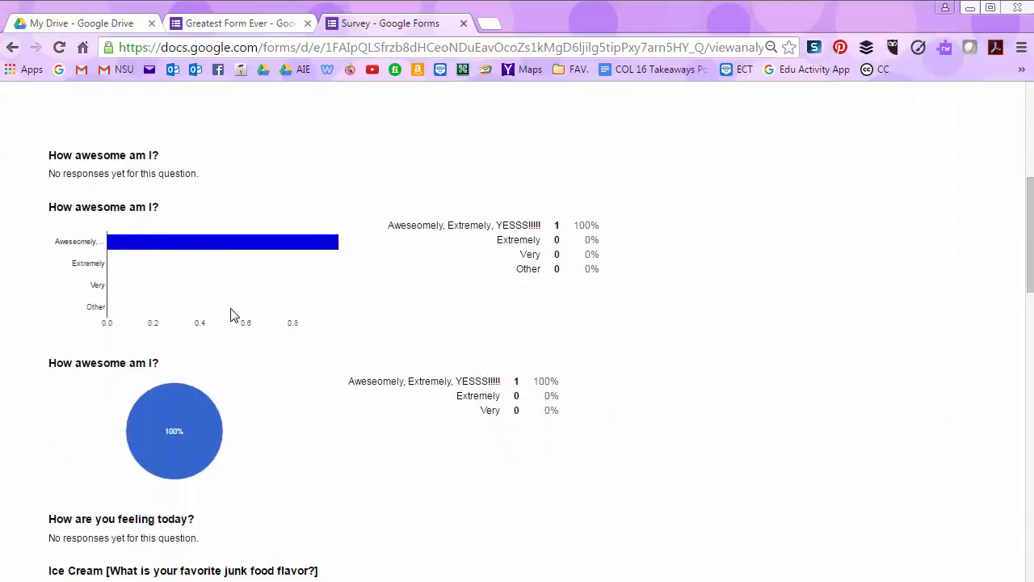
pyautogui.scroll(-6, 234, 318)
pyautogui.scroll(6, 240, 323)
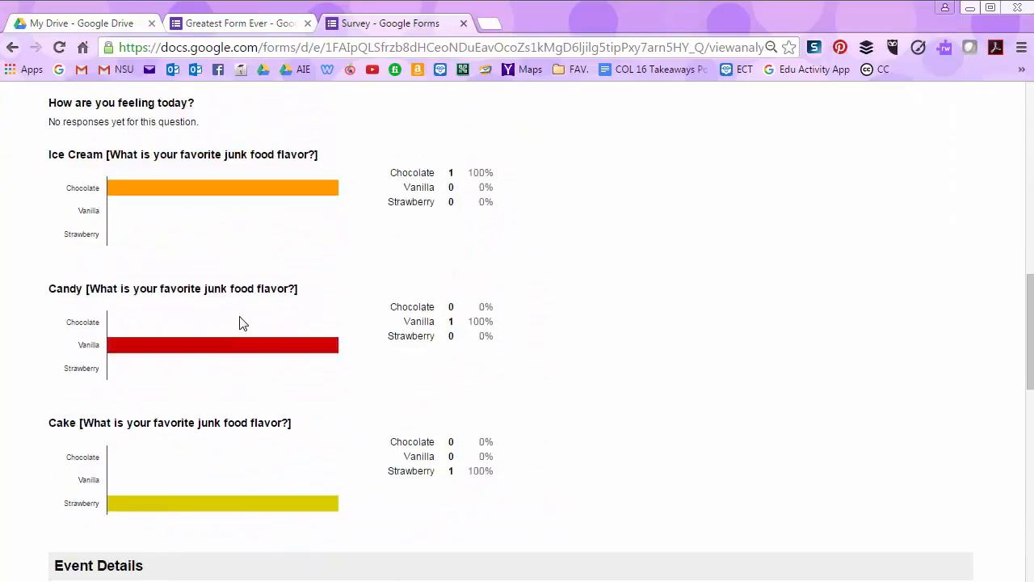
pyautogui.scroll(8, 260, 345)
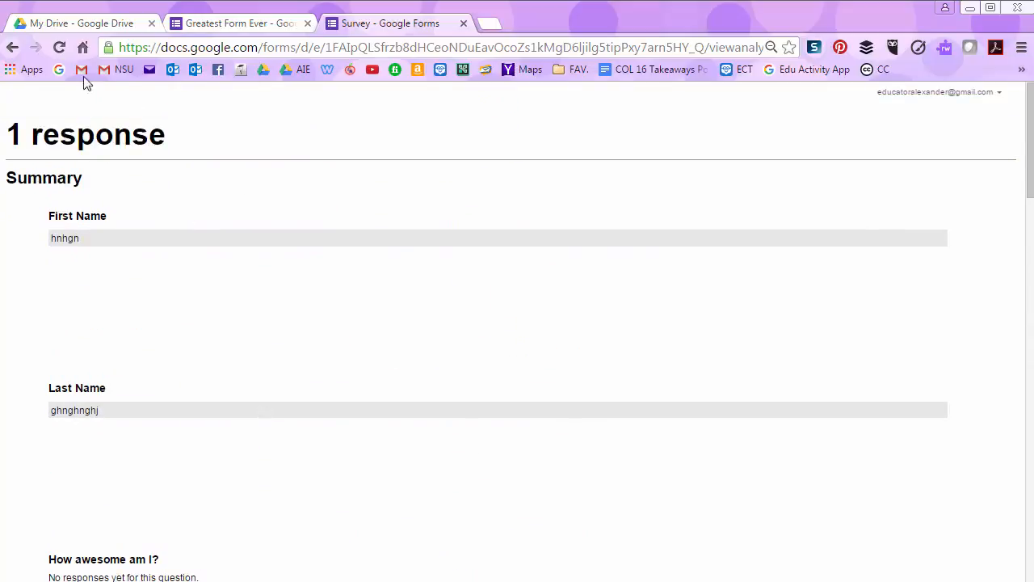
# - Return to the blank survey form and enter "bdgbdgb" as First Name and "dbdgb" as Last Name
pyautogui.click(12, 47)
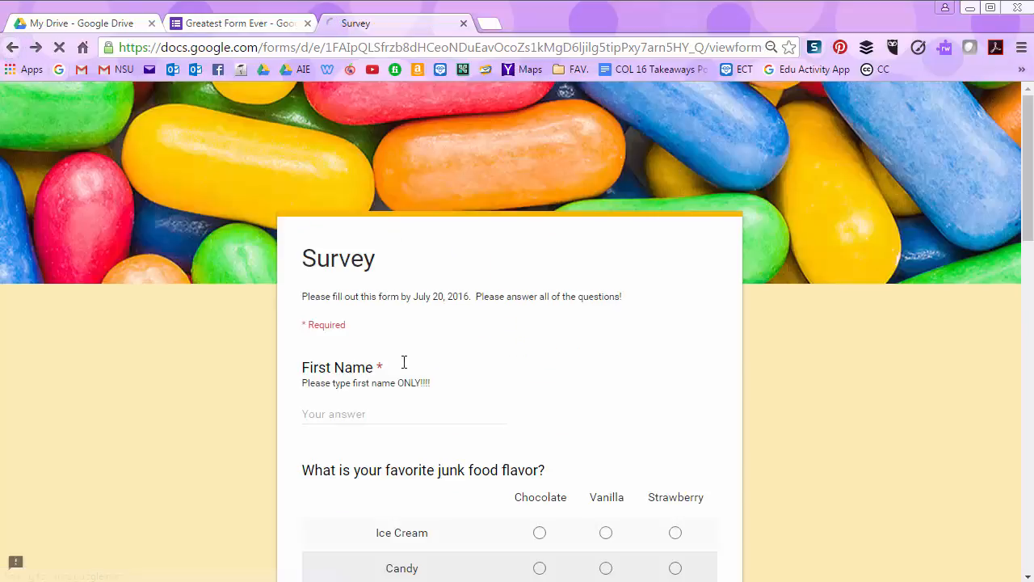
pyautogui.click(350, 412)
pyautogui.write('bdgbdgb')
pyautogui.scroll(-3, 460, 415)
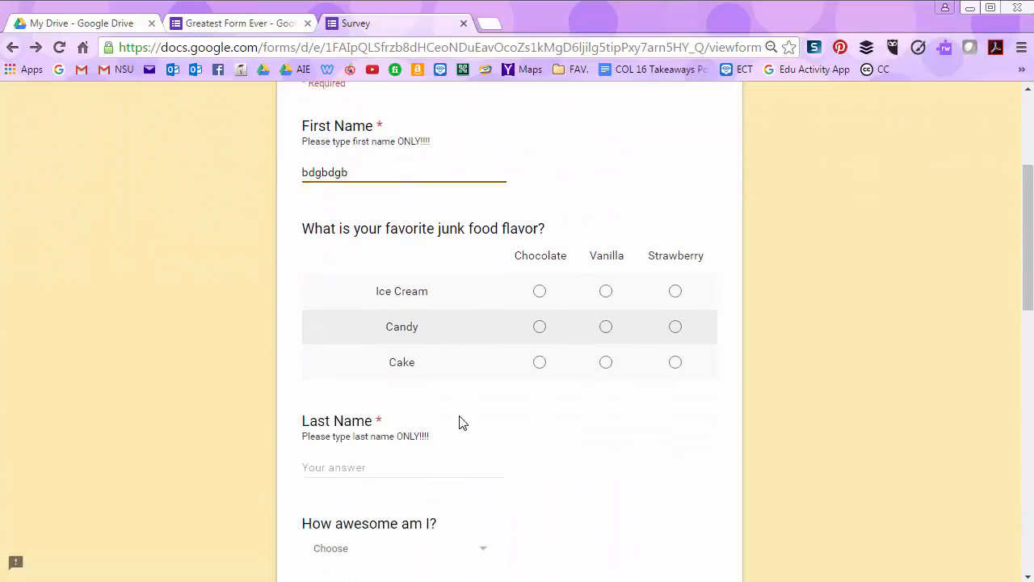
pyautogui.scroll(-3, 460, 422)
pyautogui.click(321, 225)
pyautogui.write('dbdgb')
# - Continue to page 2 of the survey and submit the response
pyautogui.scroll(-10, 453, 302)
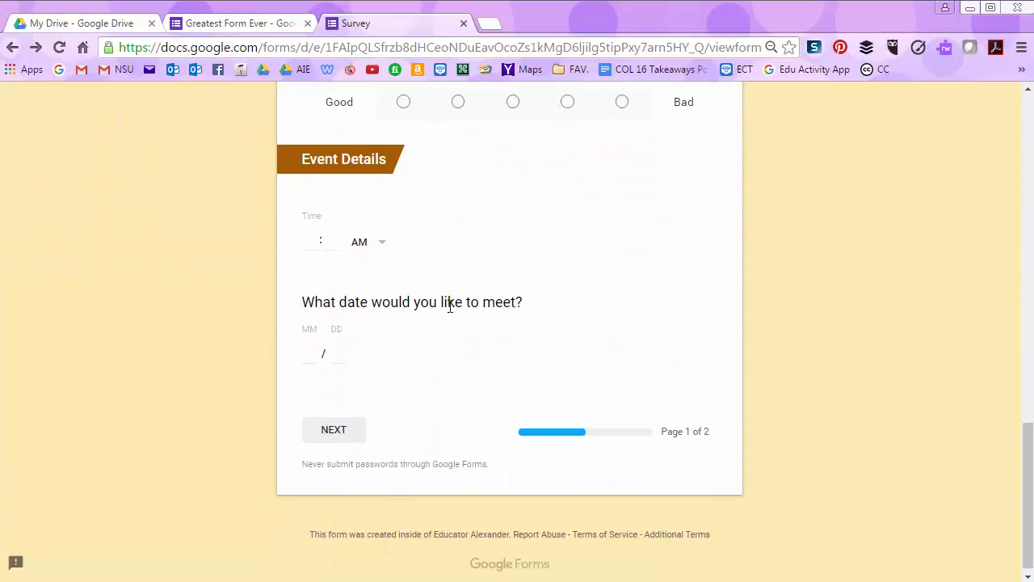
pyautogui.click(335, 431)
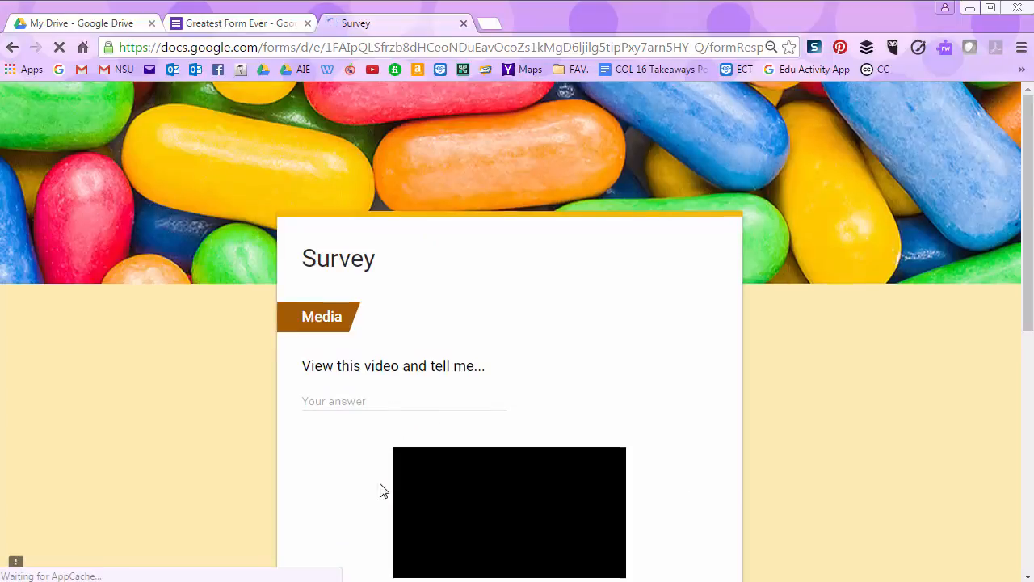
pyautogui.scroll(-10, 383, 485)
pyautogui.click(394, 424)
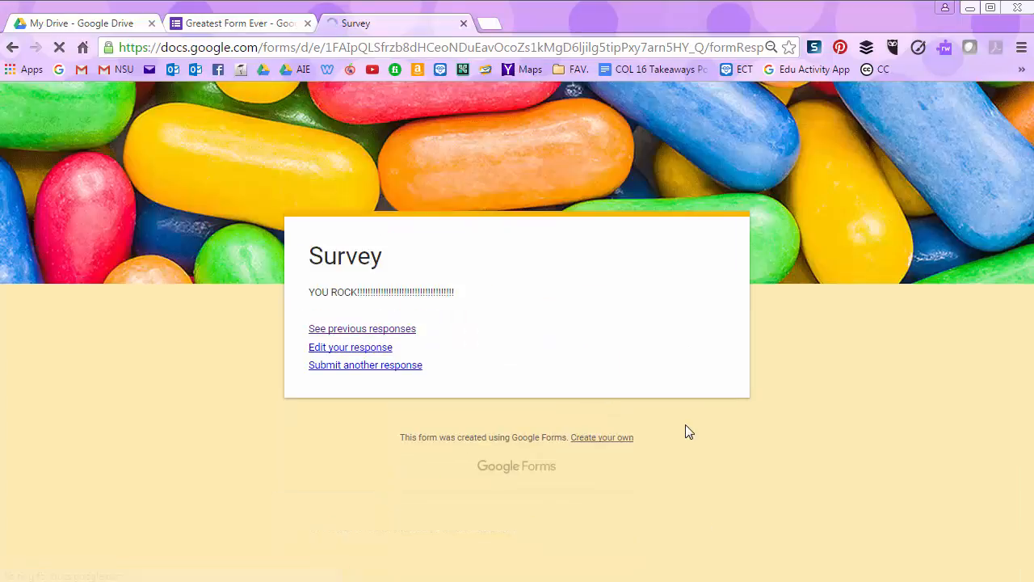
# - Edit the submitted response, replacing First Name with "bdgbddbfsgbfgbfg", and submit it again
pyautogui.click(339, 349)
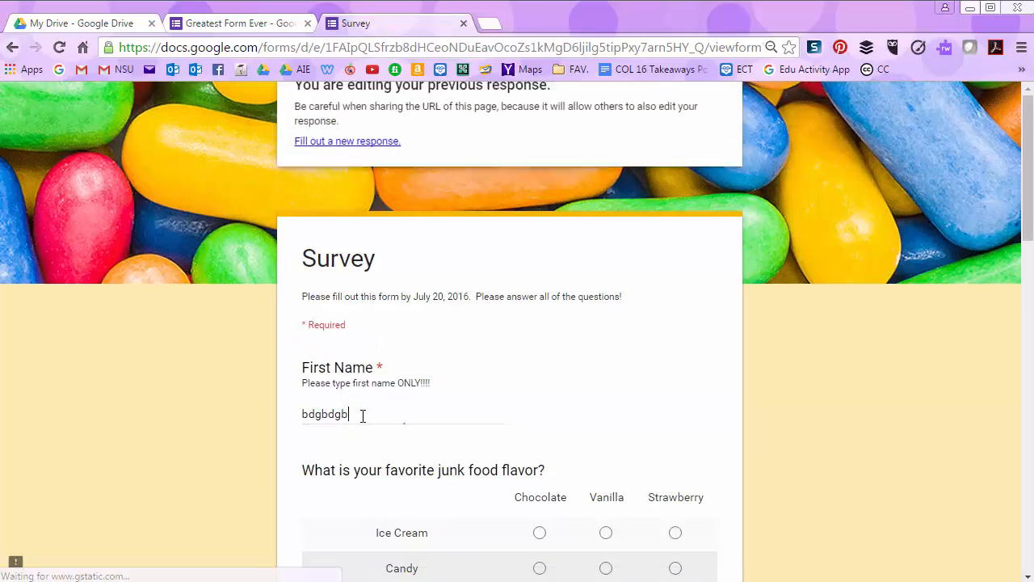
pyautogui.moveTo(362, 415); pyautogui.dragTo(232, 412)
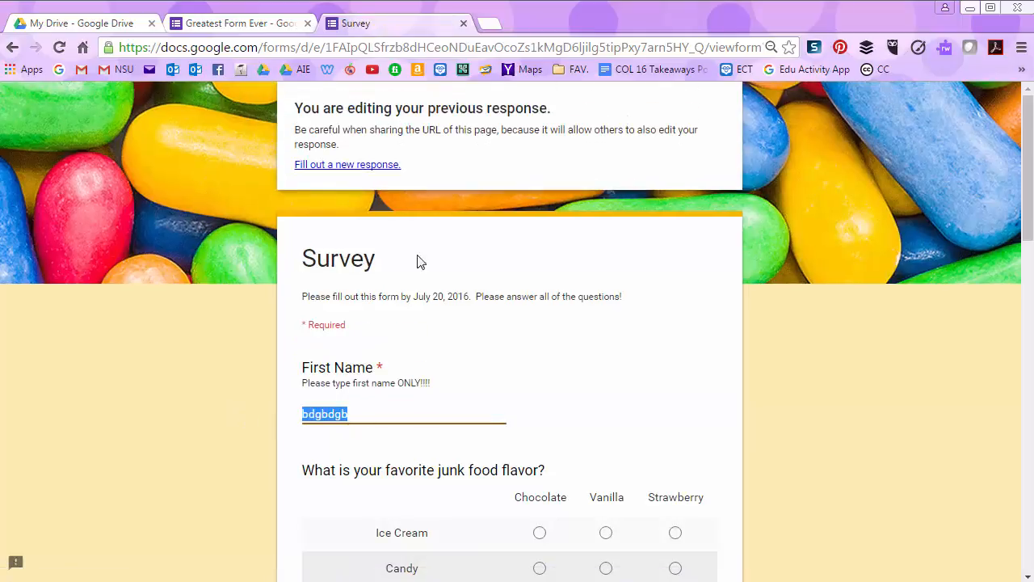
pyautogui.write('bdgbddbfsgbfgbfg')
pyautogui.scroll(-15, 563, 416)
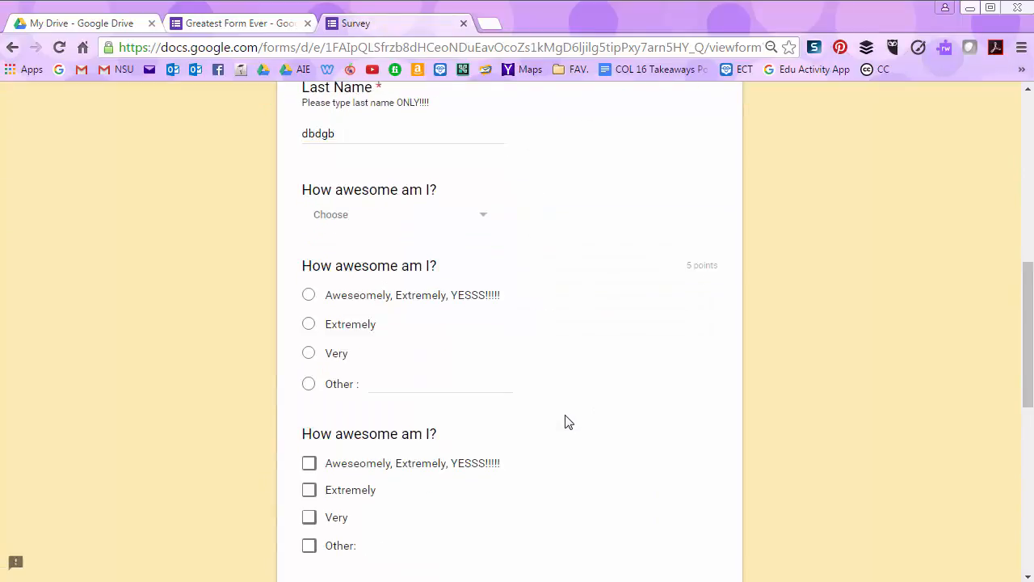
pyautogui.click(338, 431)
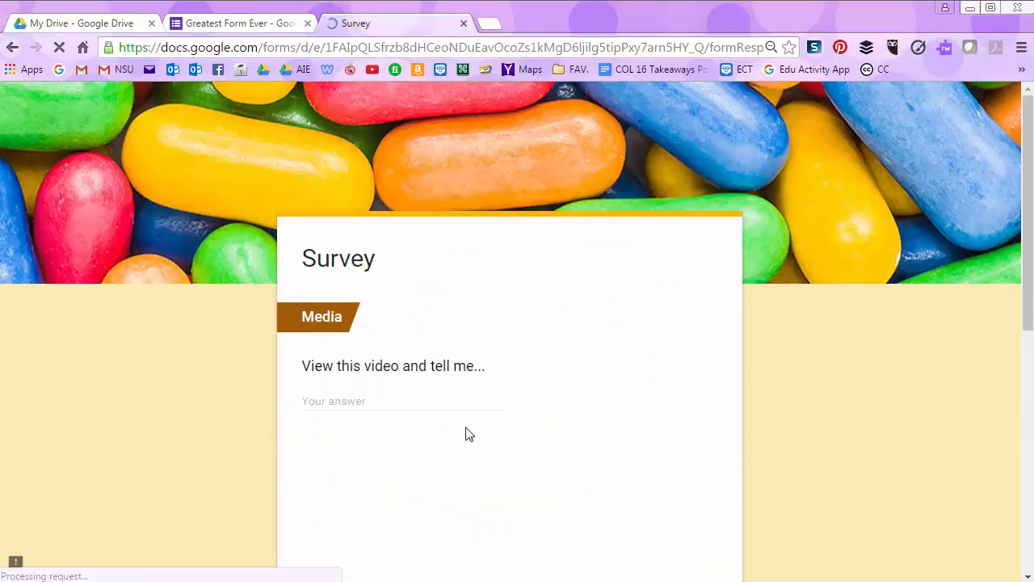
pyautogui.scroll(-10, 466, 431)
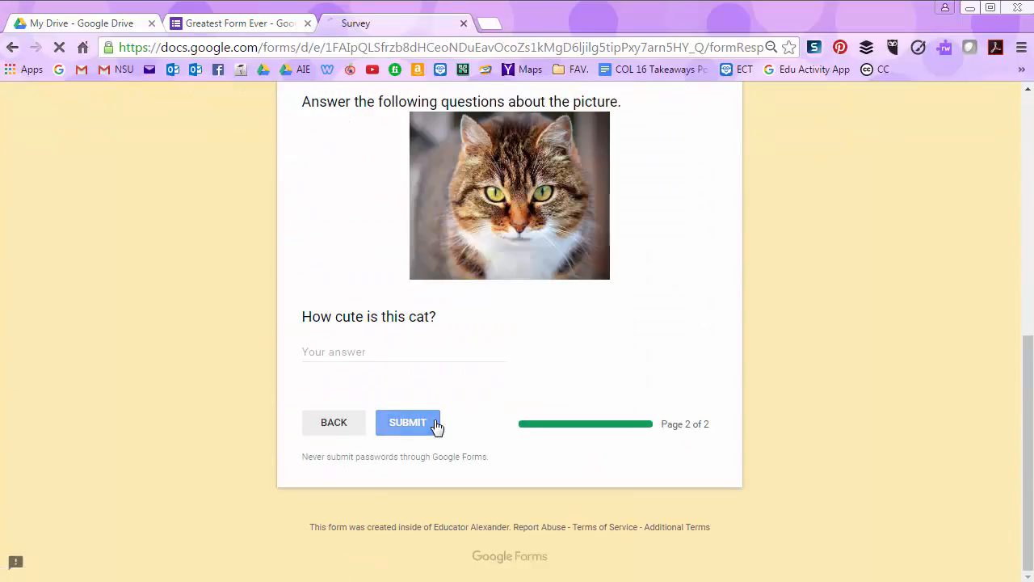
pyautogui.click(437, 425)
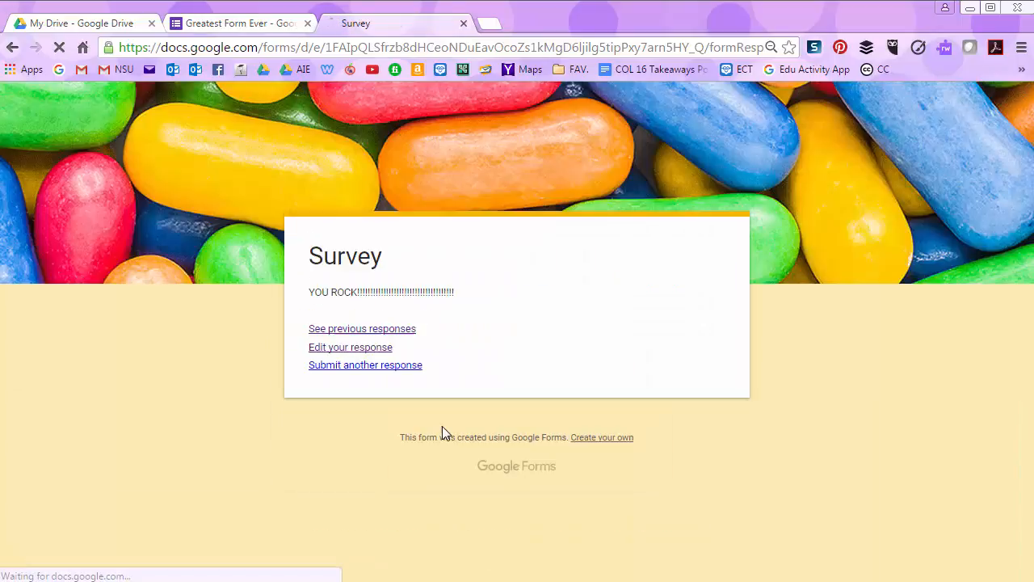
# - Open a form for another response and examine the question order and the points label on the multiple-choice question
pyautogui.click(369, 367)
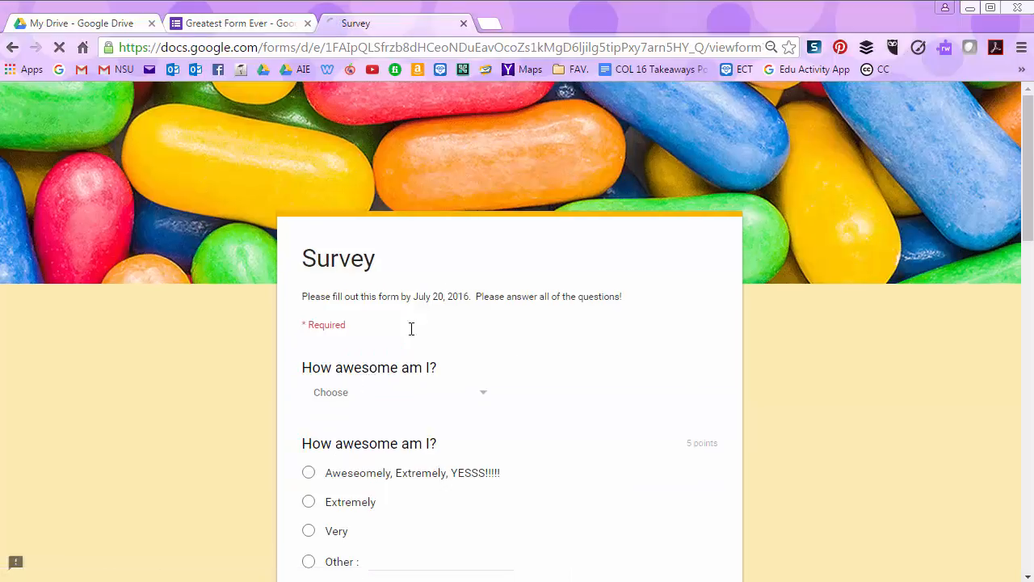
pyautogui.scroll(-7, 517, 469)
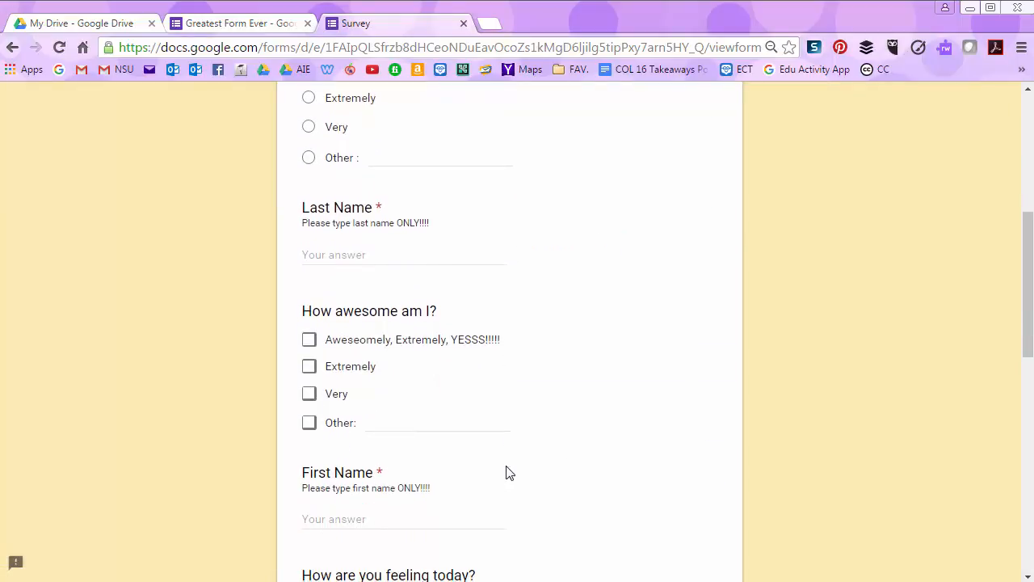
pyautogui.scroll(-1, 508, 474)
pyautogui.scroll(8, 477, 436)
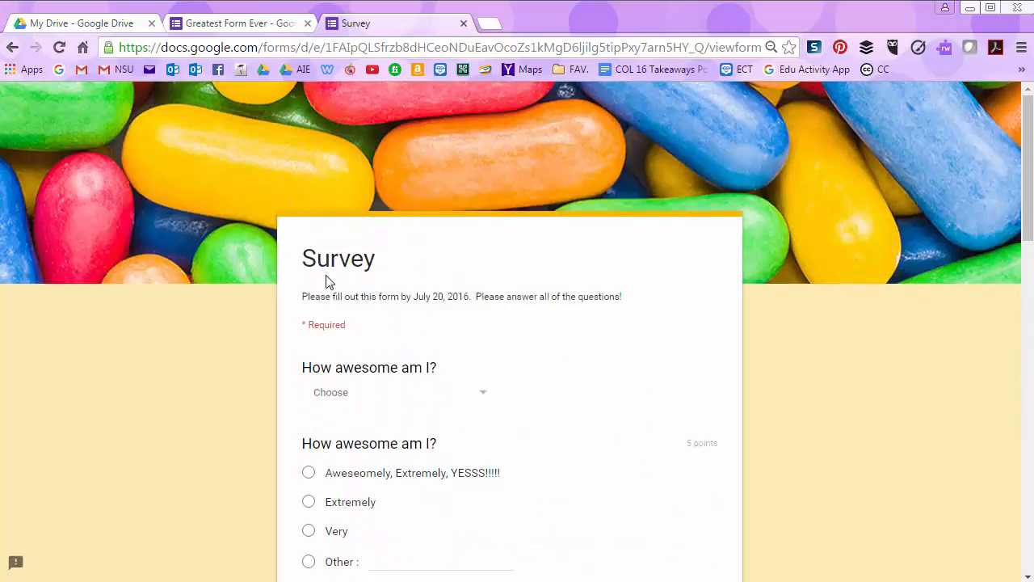
pyautogui.scroll(-4, 525, 401)
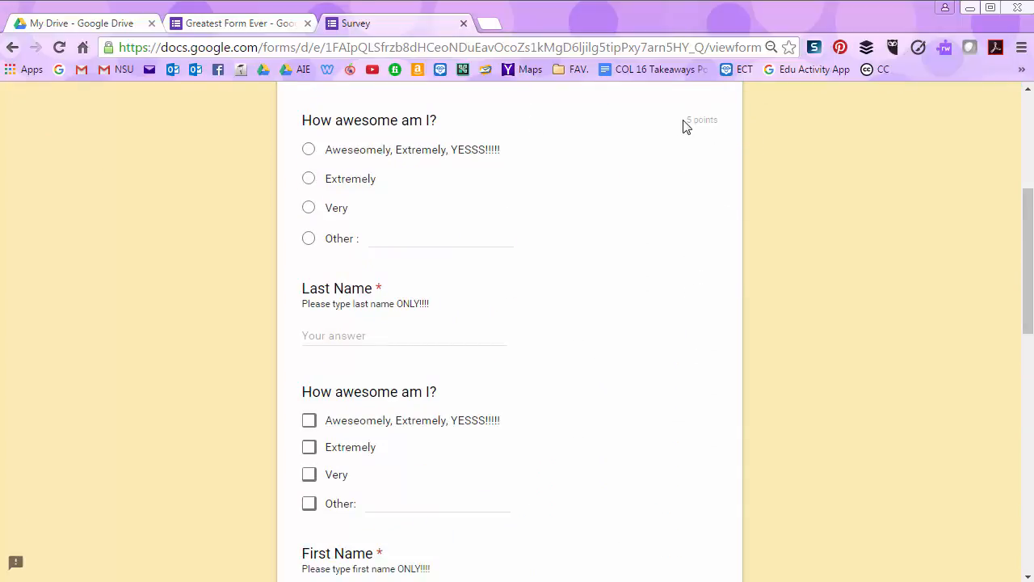
pyautogui.moveTo(683, 120); pyautogui.dragTo(716, 119)
pyautogui.click(708, 126)
pyautogui.scroll(-8, 574, 326)
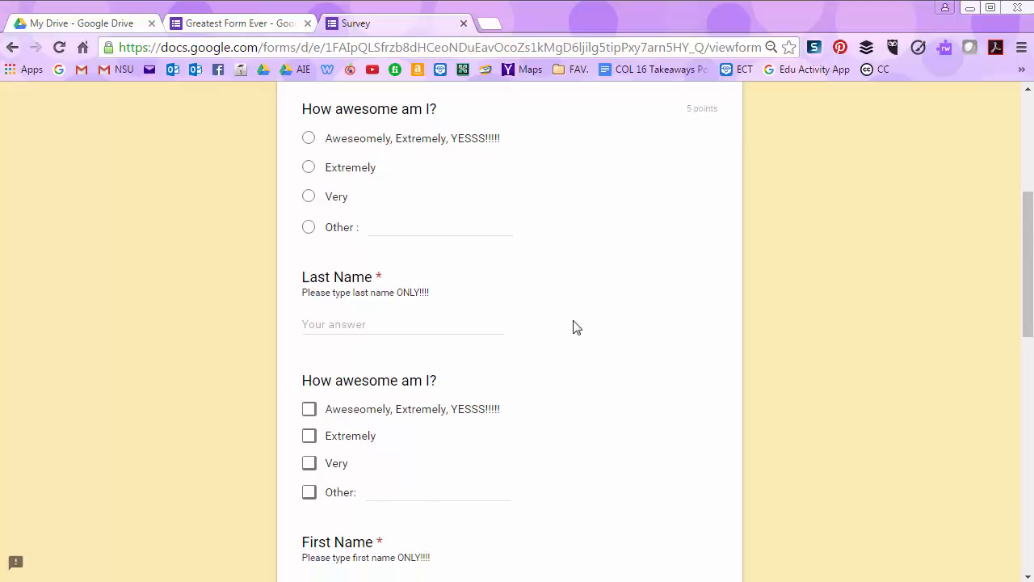
# - Close the live survey, open the form's responses and review the summary from Insights through the Media section
pyautogui.click(463, 25)
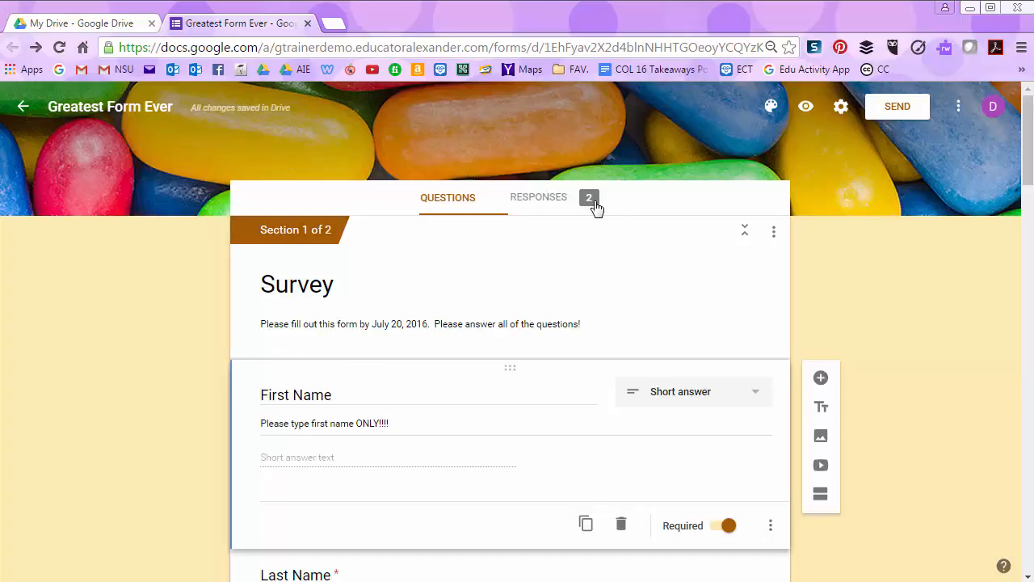
pyautogui.click(526, 201)
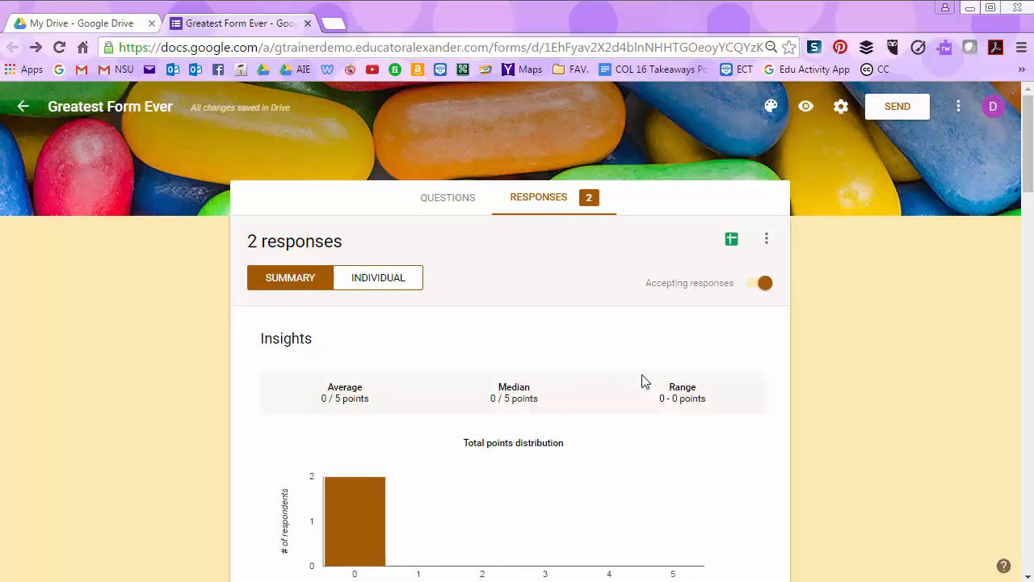
pyautogui.scroll(-3, 646, 380)
pyautogui.scroll(-4, 650, 380)
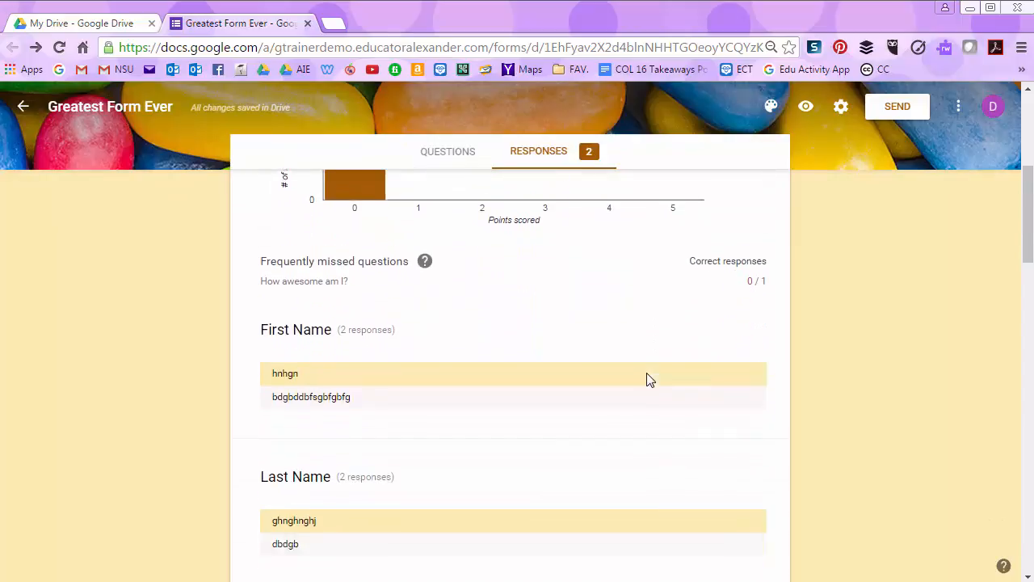
pyautogui.scroll(-3, 651, 378)
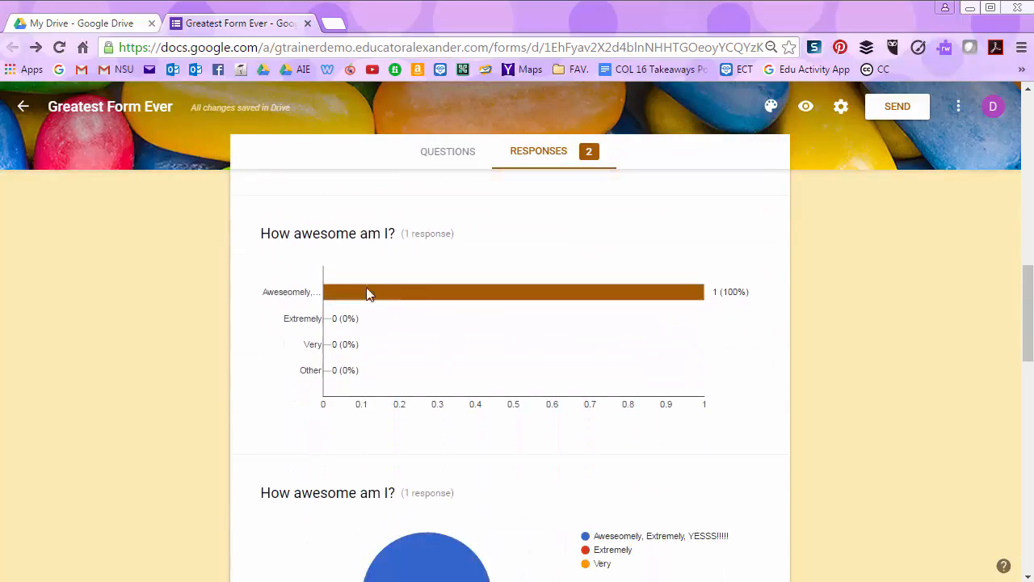
pyautogui.scroll(-3, 736, 390)
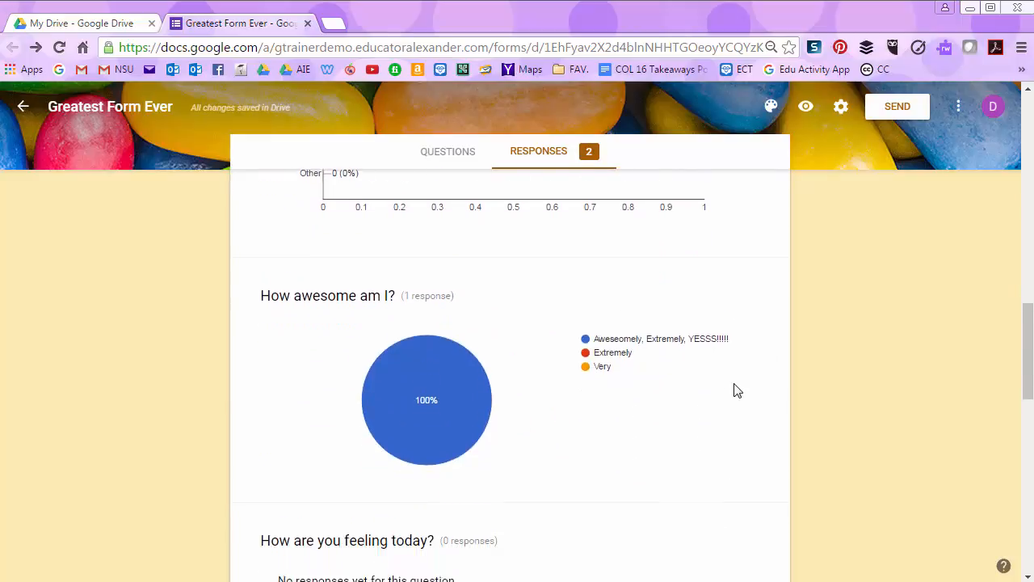
pyautogui.scroll(-7, 736, 390)
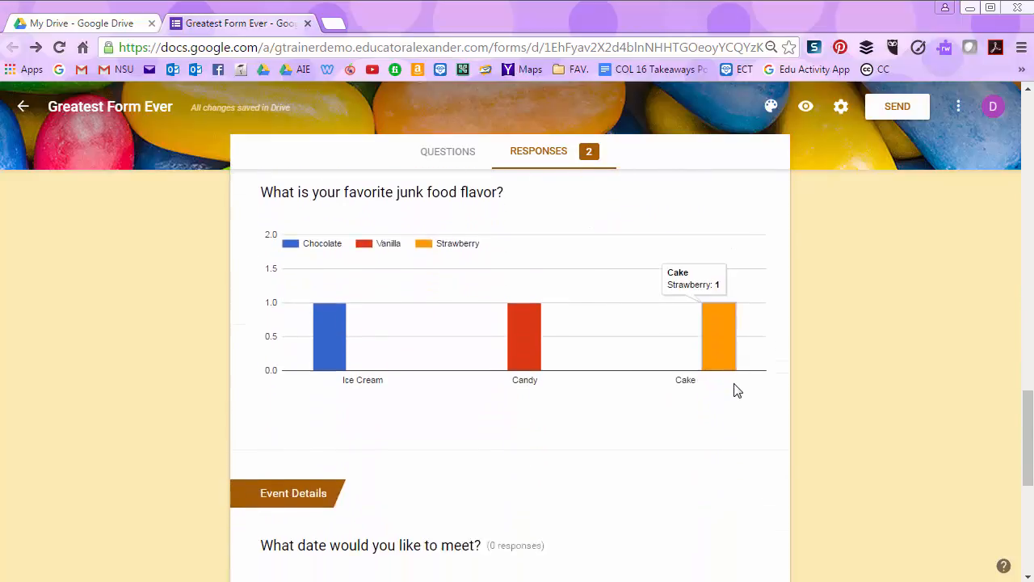
pyautogui.scroll(-5, 735, 391)
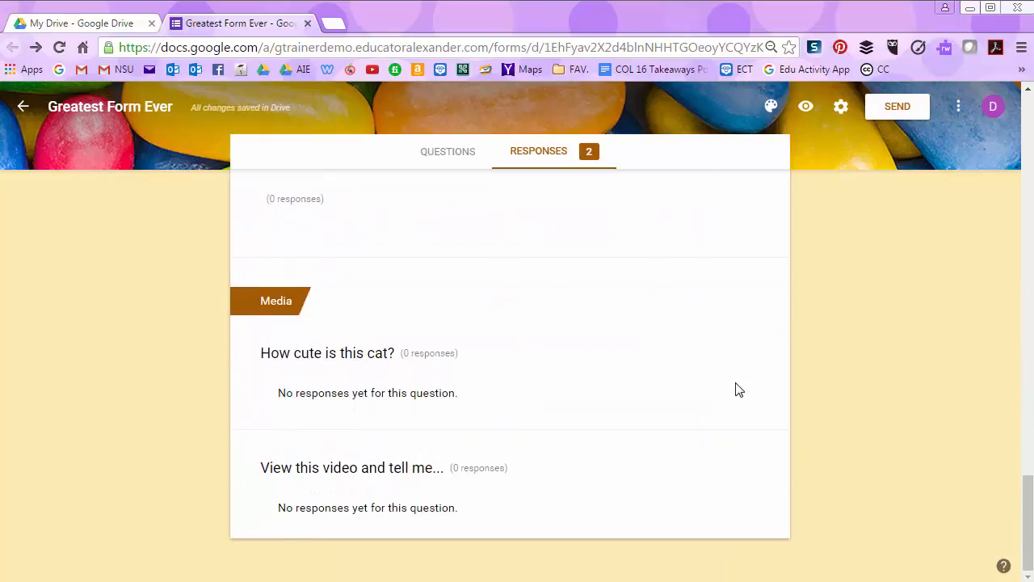
# - Check the response count for "How are you feeling today?" and re-examine the Insights scores and points distribution
pyautogui.scroll(7, 736, 390)
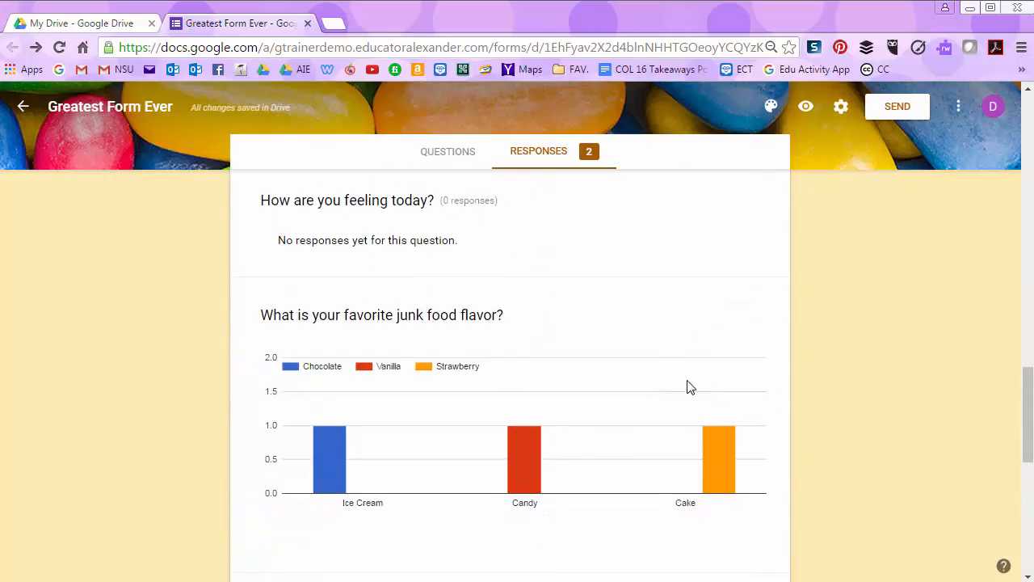
pyautogui.scroll(2, 459, 364)
pyautogui.moveTo(441, 361); pyautogui.dragTo(502, 362)
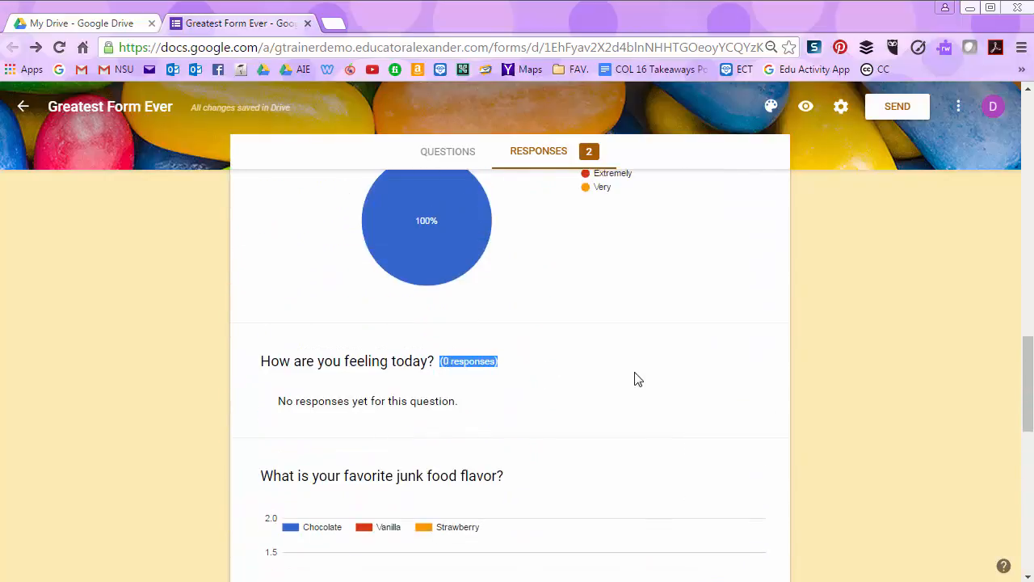
pyautogui.scroll(14, 637, 379)
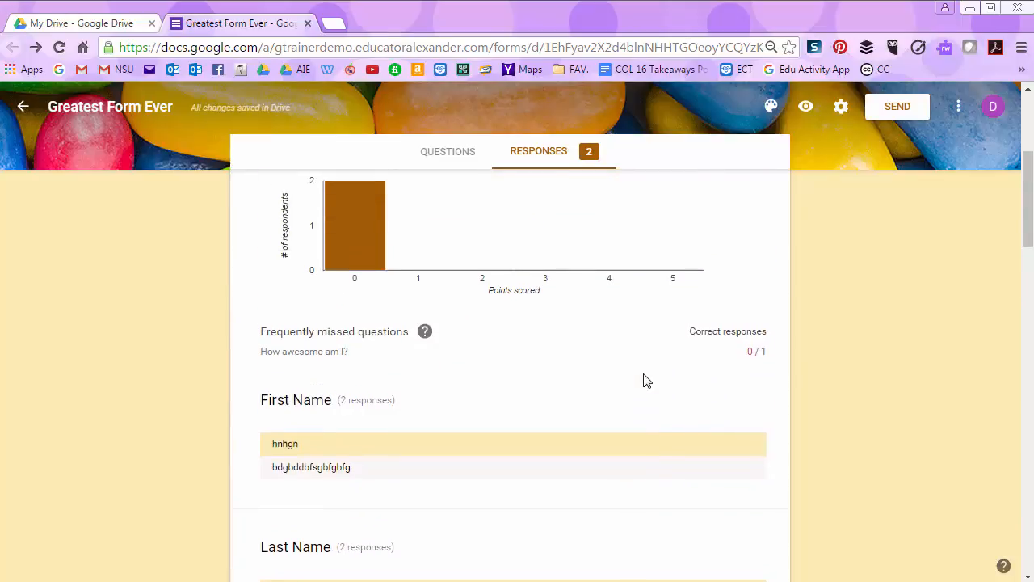
pyautogui.scroll(4, 646, 380)
pyautogui.scroll(-2, 650, 382)
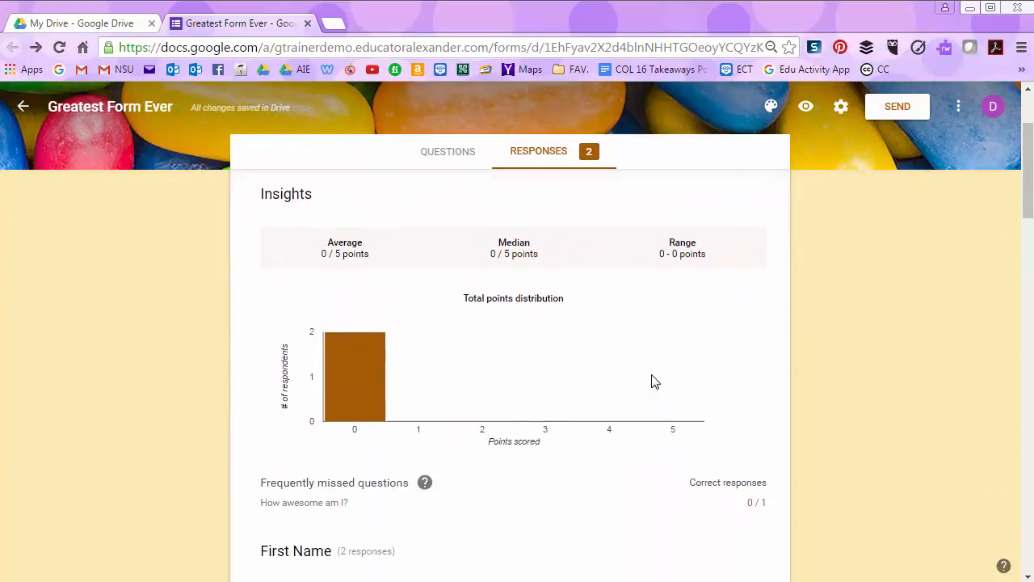
pyautogui.scroll(-1, 654, 382)
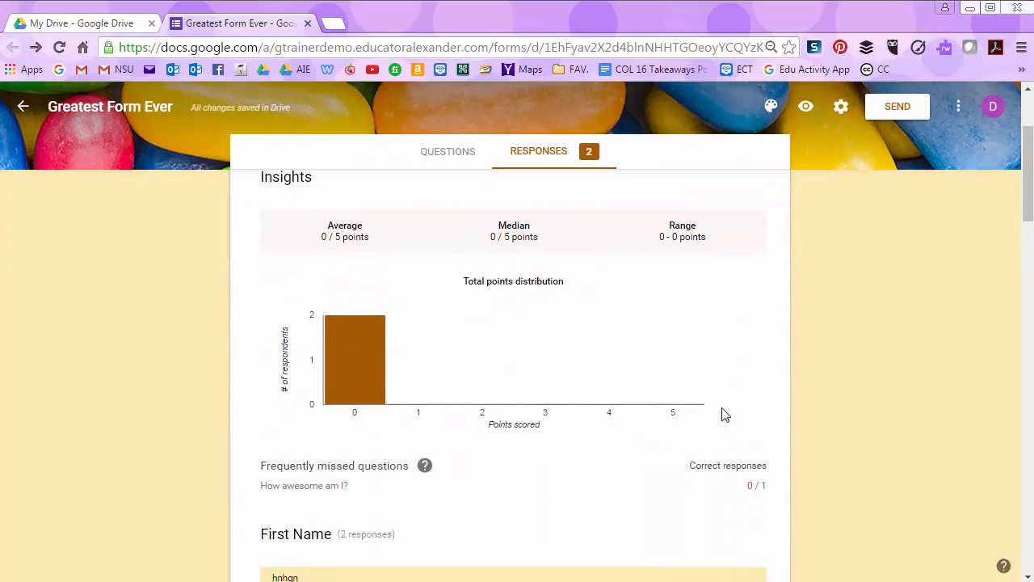
pyautogui.scroll(3, 724, 415)
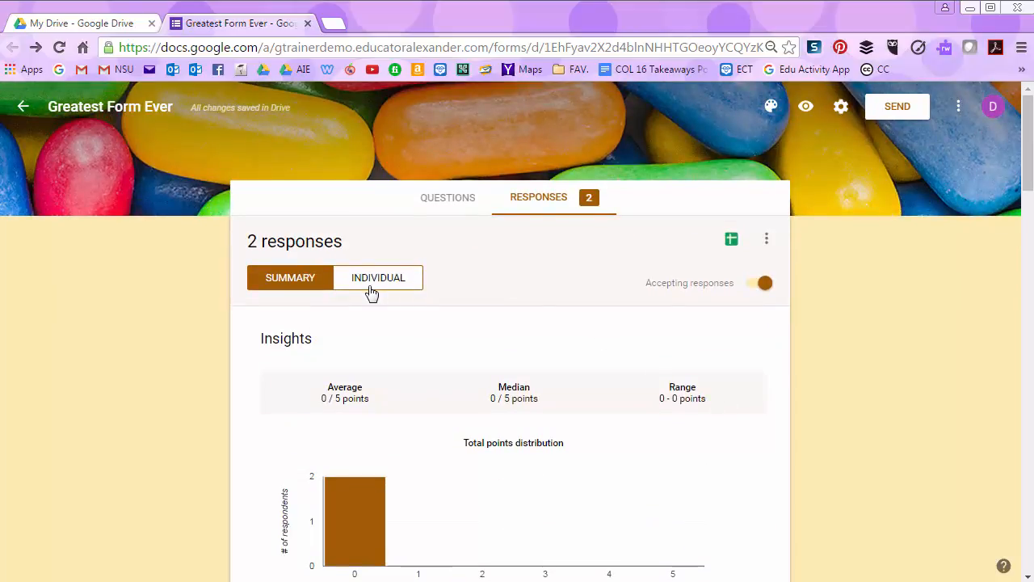
# - Switch to individual responses and examine the first respondent's answers, score and correct-answer feedback
pyautogui.click(371, 288)
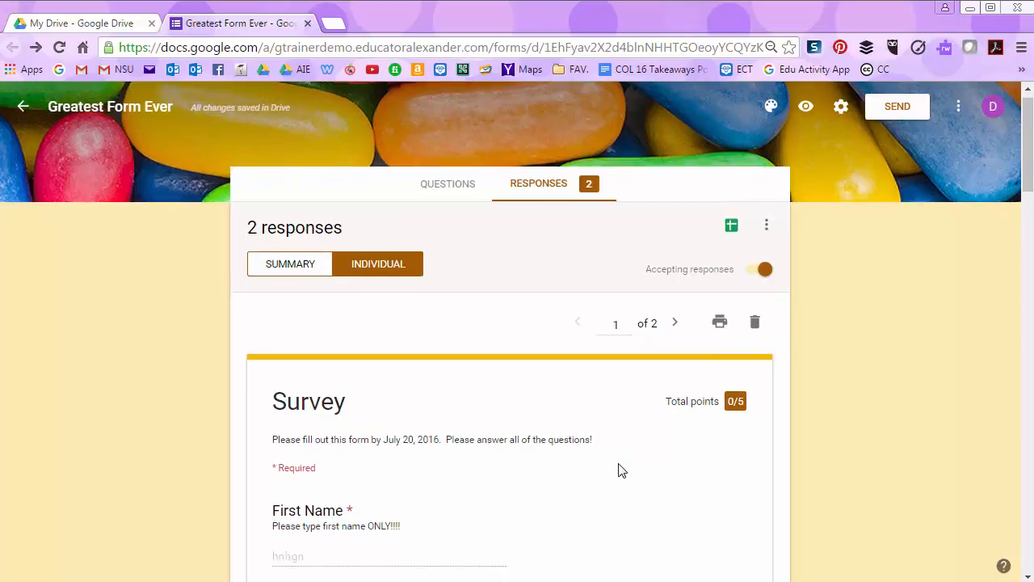
pyautogui.scroll(-5, 621, 470)
pyautogui.scroll(-8, 620, 470)
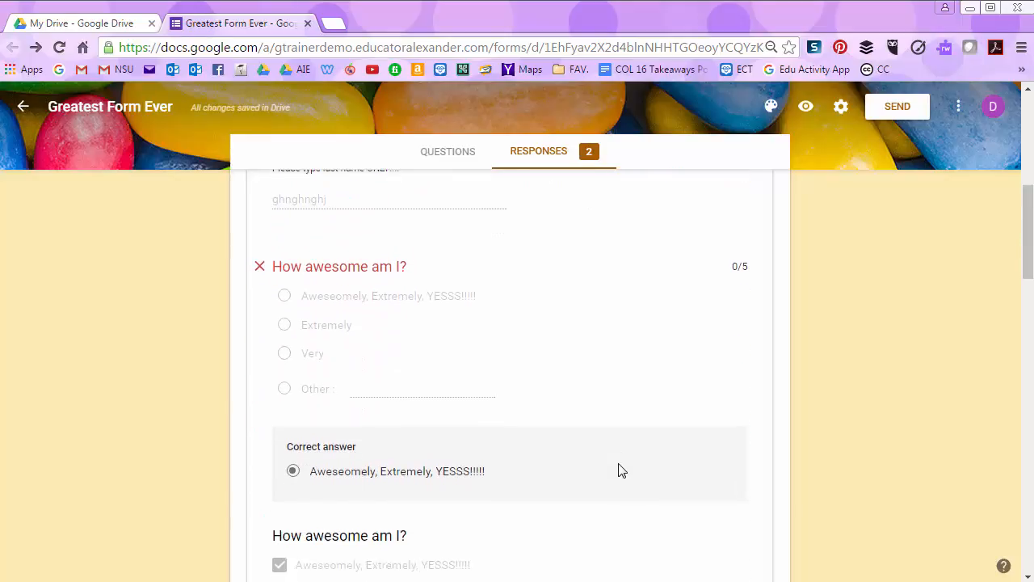
pyautogui.scroll(-2, 619, 468)
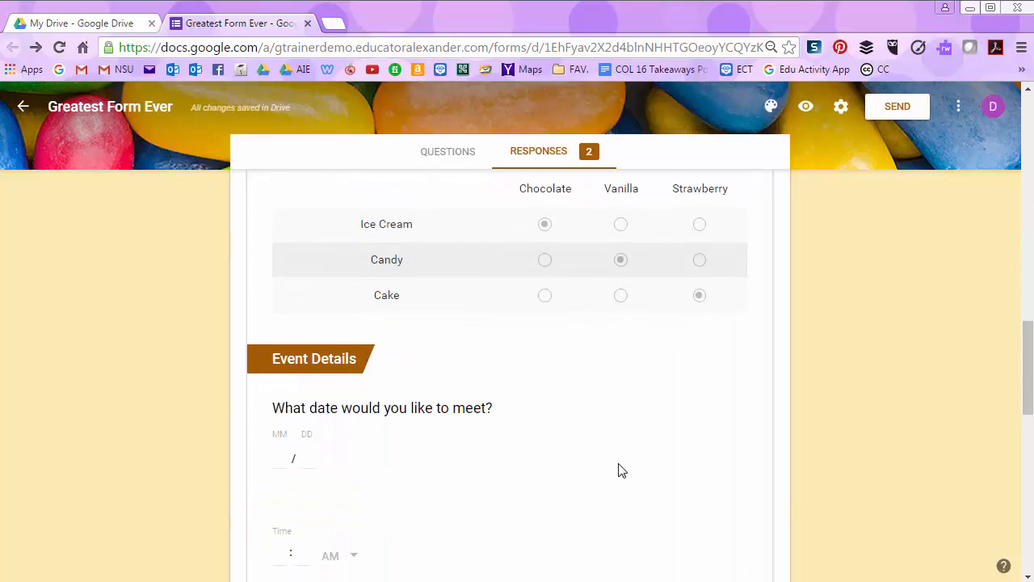
pyautogui.scroll(8, 619, 468)
pyautogui.scroll(-10, 642, 406)
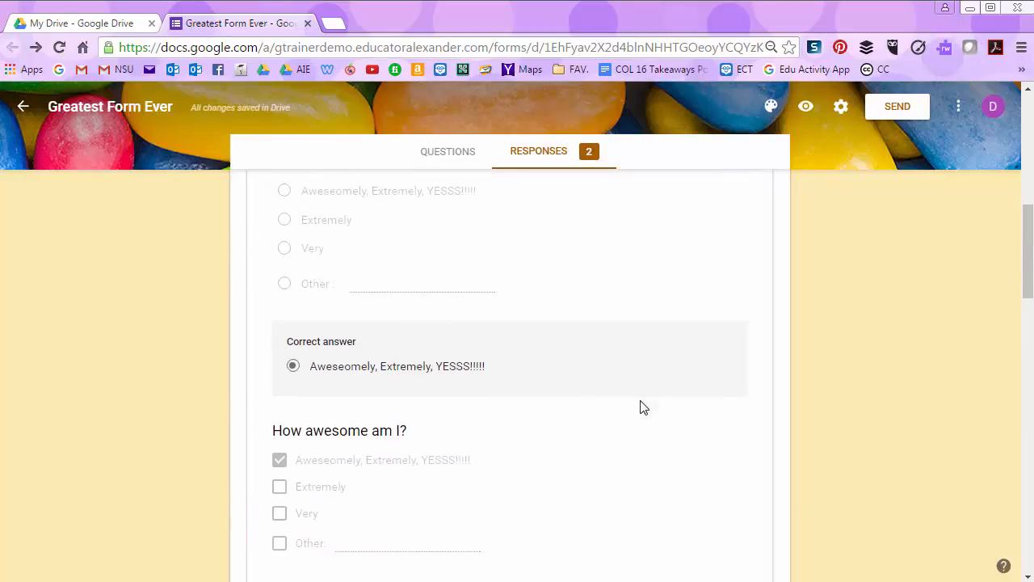
pyautogui.scroll(-3, 642, 406)
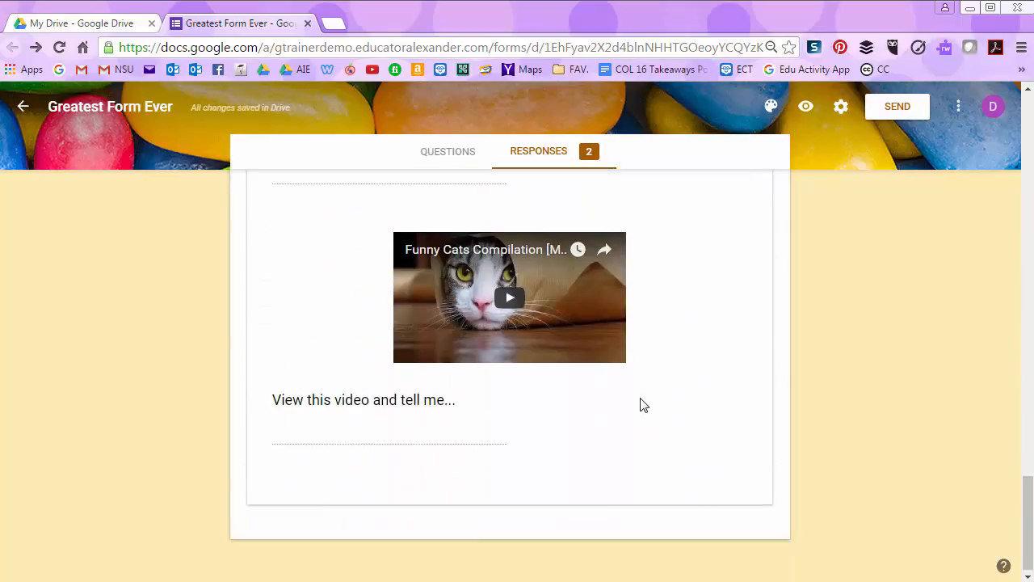
pyautogui.scroll(15, 641, 404)
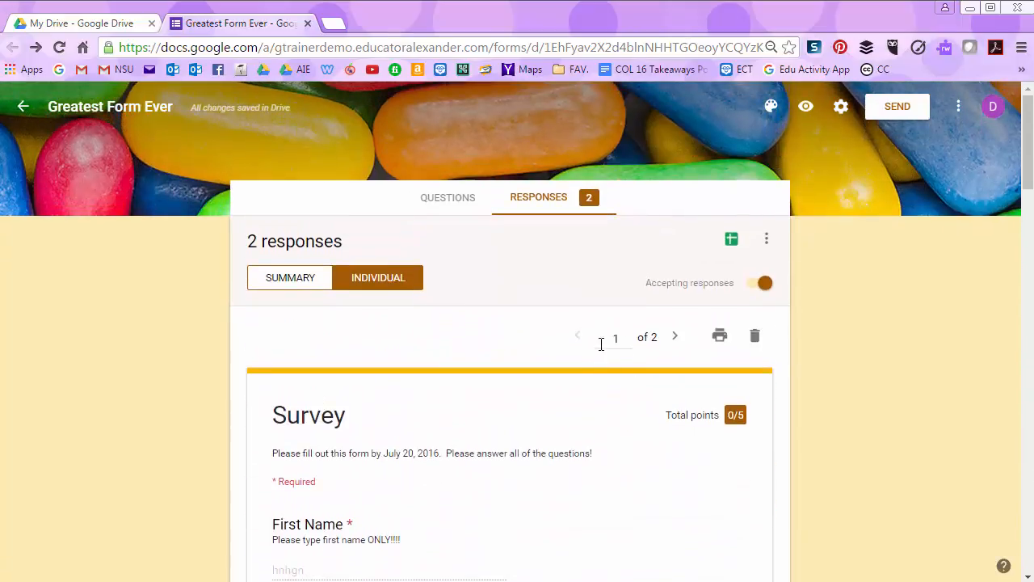
# - Examine the second respondent's answers and score, and switch between the first and second individual responses
pyautogui.click(677, 336)
pyautogui.scroll(-3, 709, 427)
pyautogui.scroll(-5, 710, 427)
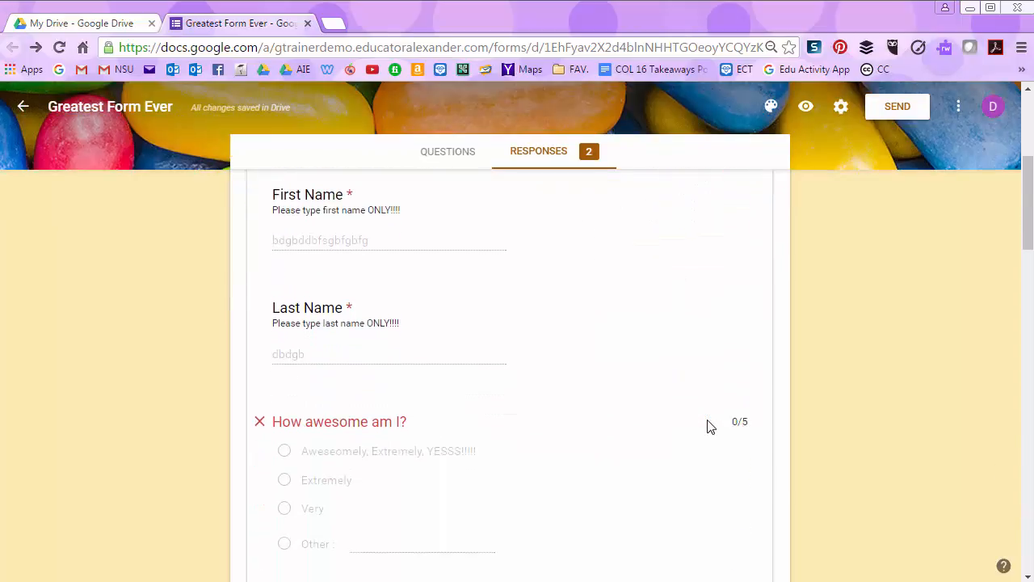
pyautogui.scroll(4, 709, 427)
pyautogui.scroll(4, 706, 427)
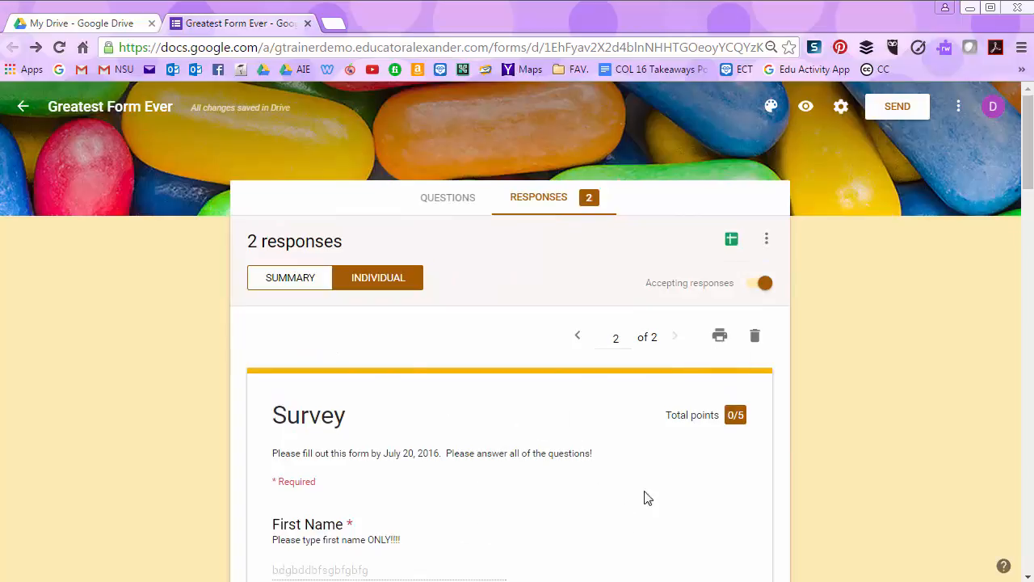
pyautogui.click(577, 335)
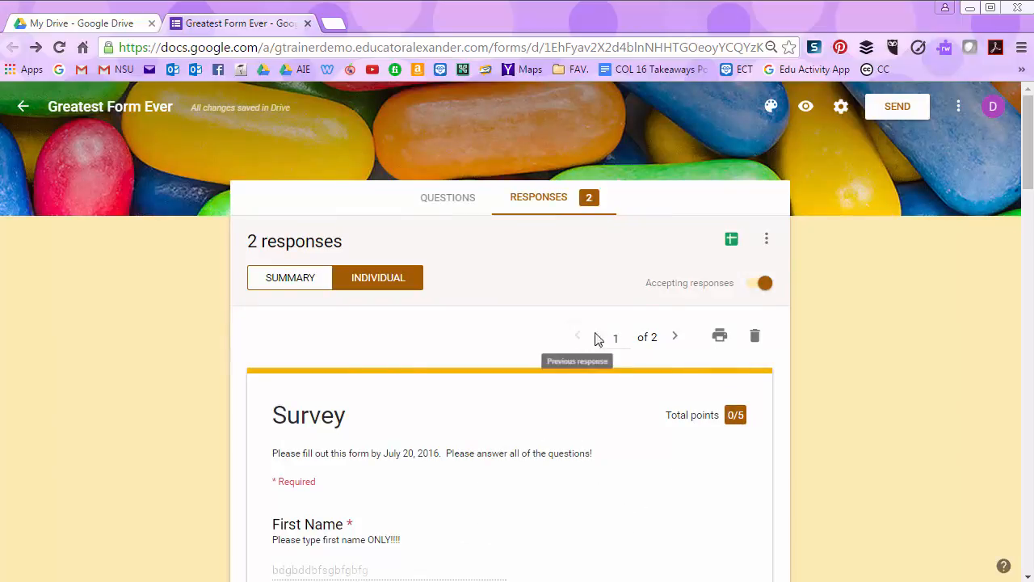
pyautogui.click(677, 338)
# - Stop accepting responses, enter "dffgddg" as the message for respondents, and reopen the form to responses
pyautogui.click(755, 285)
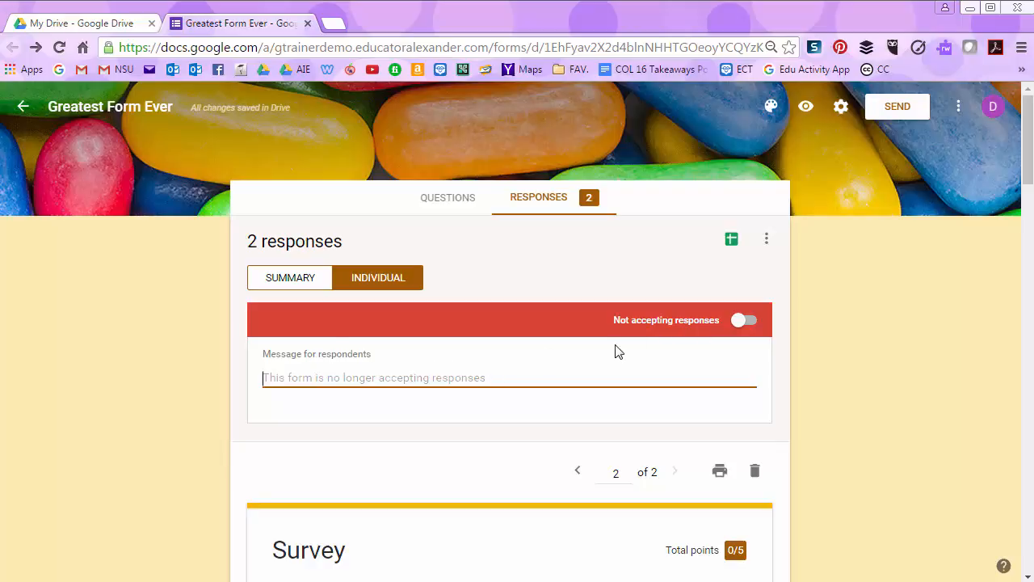
pyautogui.write('dffgddg')
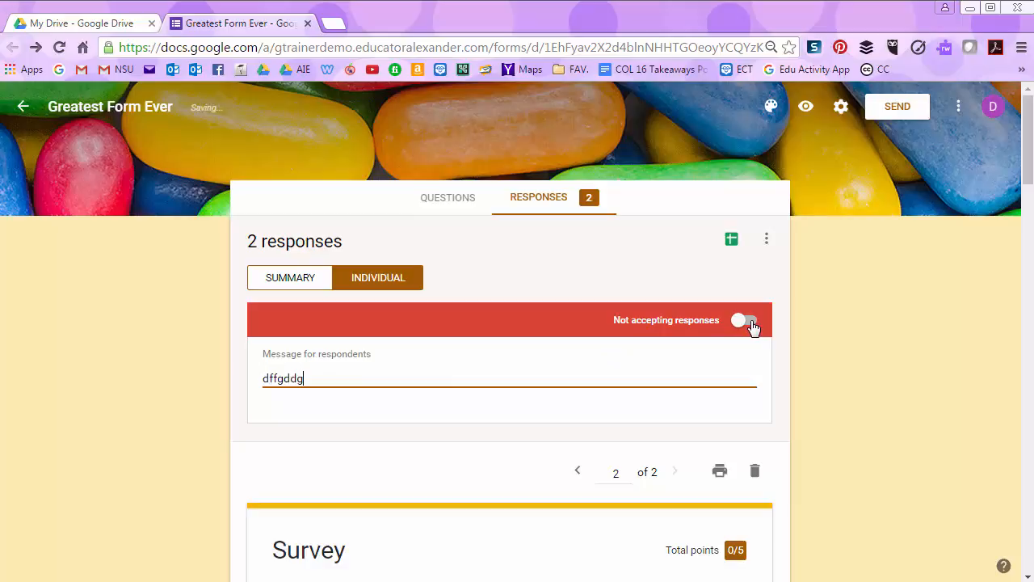
pyautogui.scroll(-2, 517, 476)
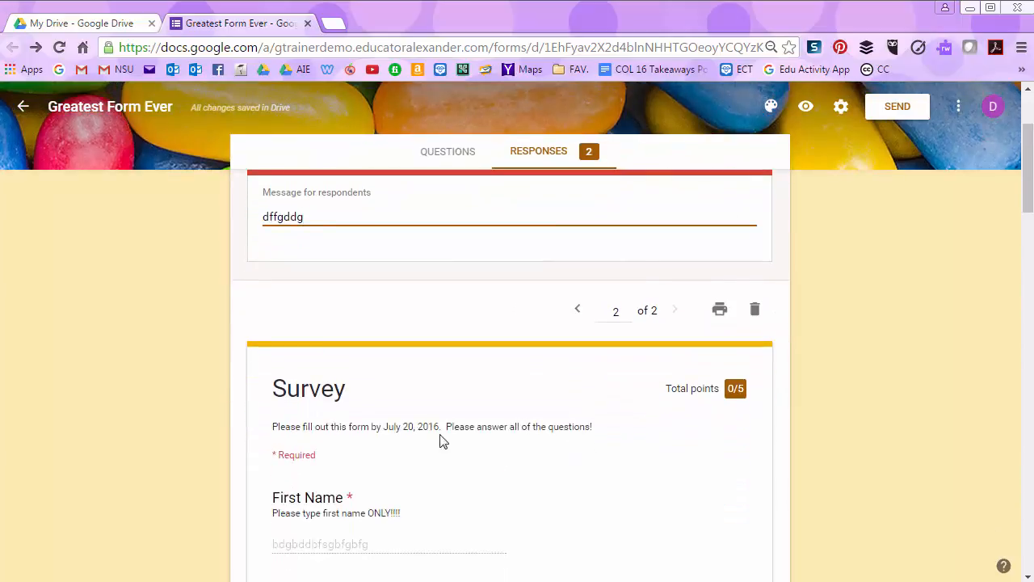
pyautogui.scroll(2, 630, 437)
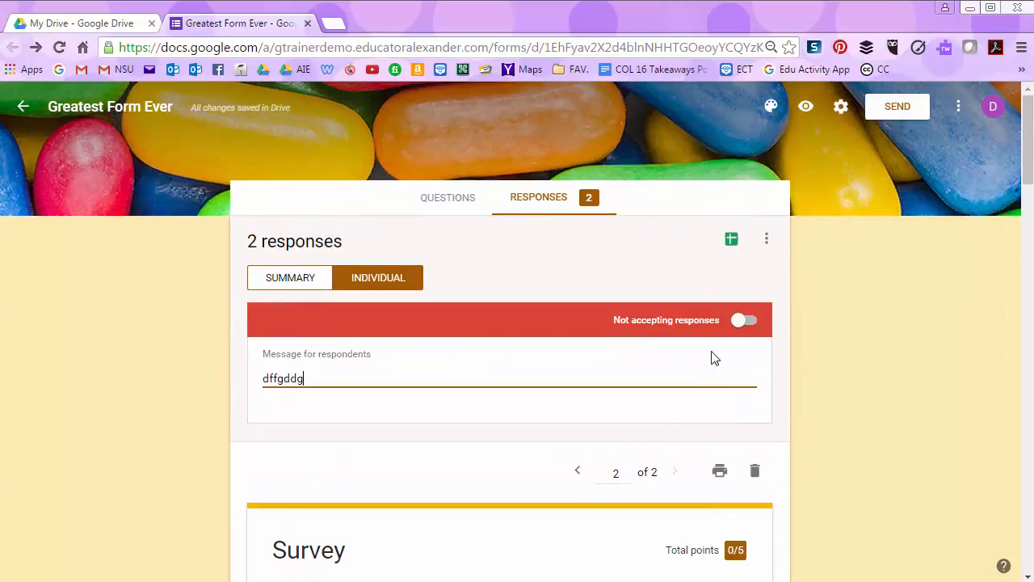
pyautogui.click(745, 321)
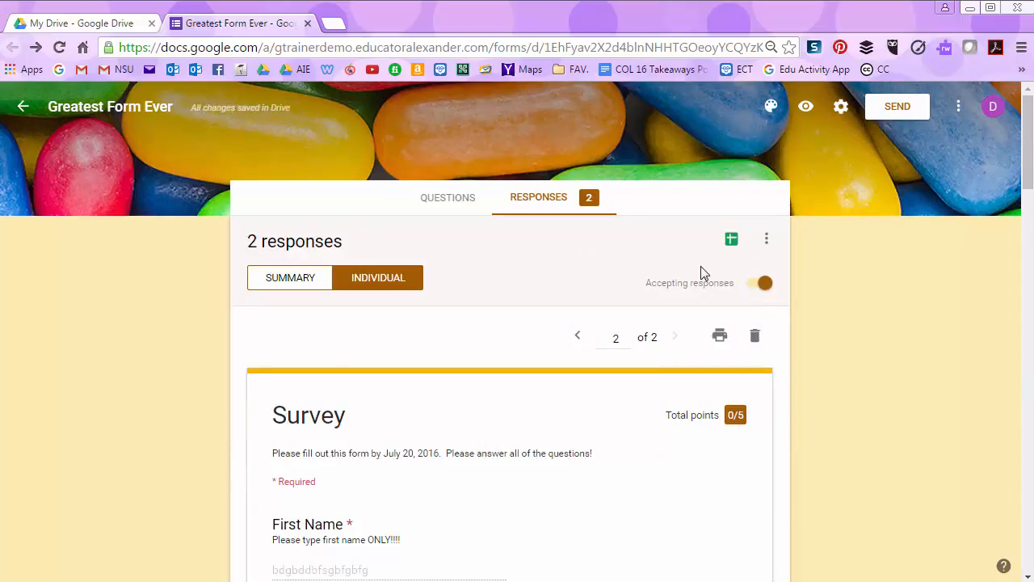
# - Switch response acceptance off and back on three times, leaving the form accepting responses
pyautogui.click(751, 285)
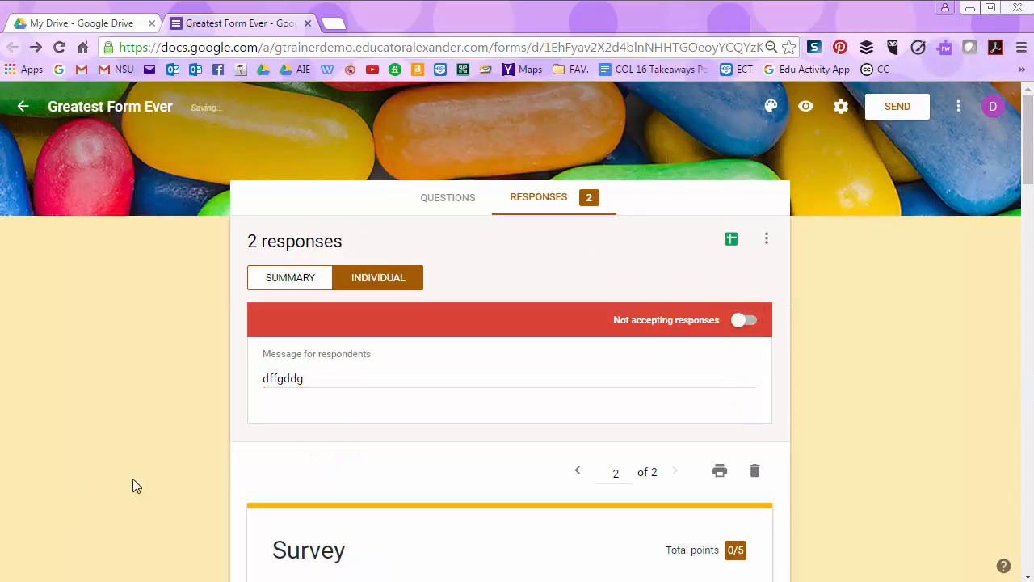
pyautogui.click(751, 321)
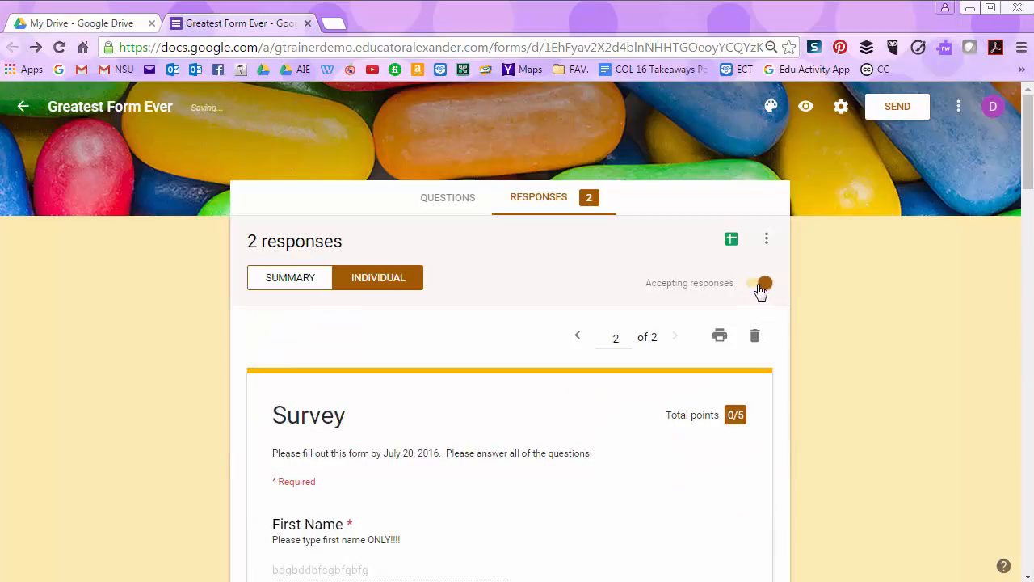
pyautogui.click(759, 289)
pyautogui.click(751, 322)
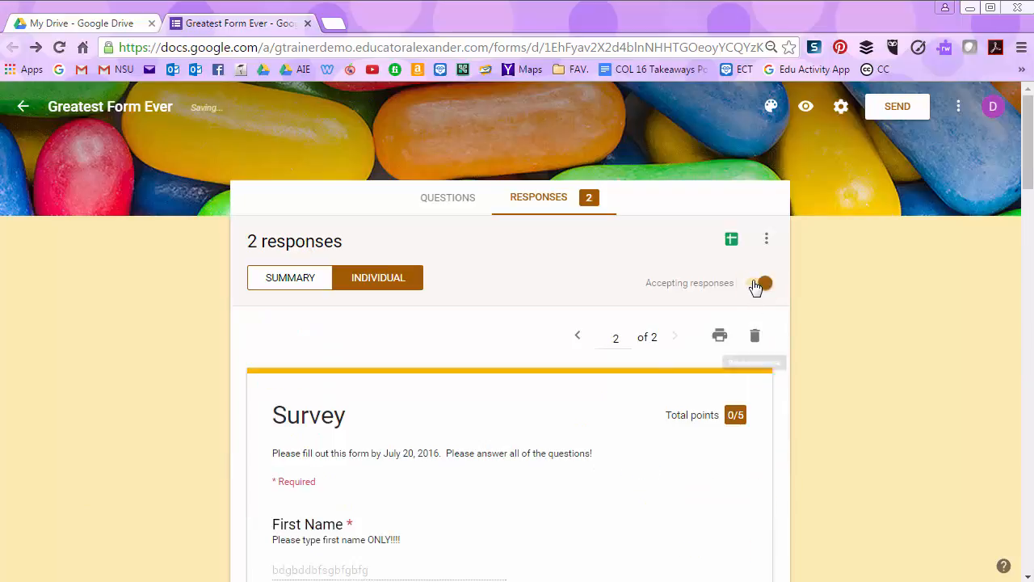
pyautogui.click(758, 284)
pyautogui.click(748, 322)
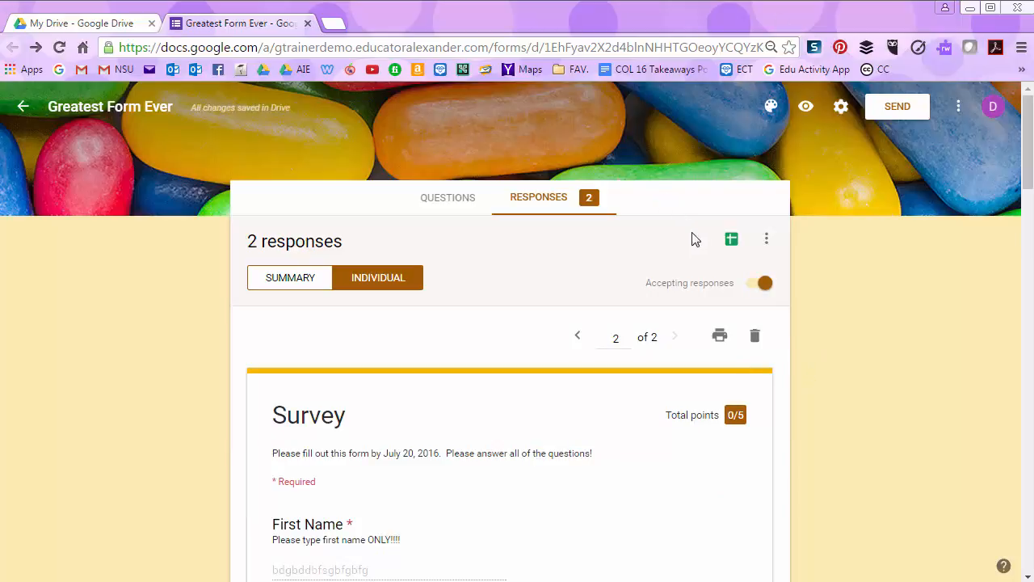
pyautogui.click(766, 242)
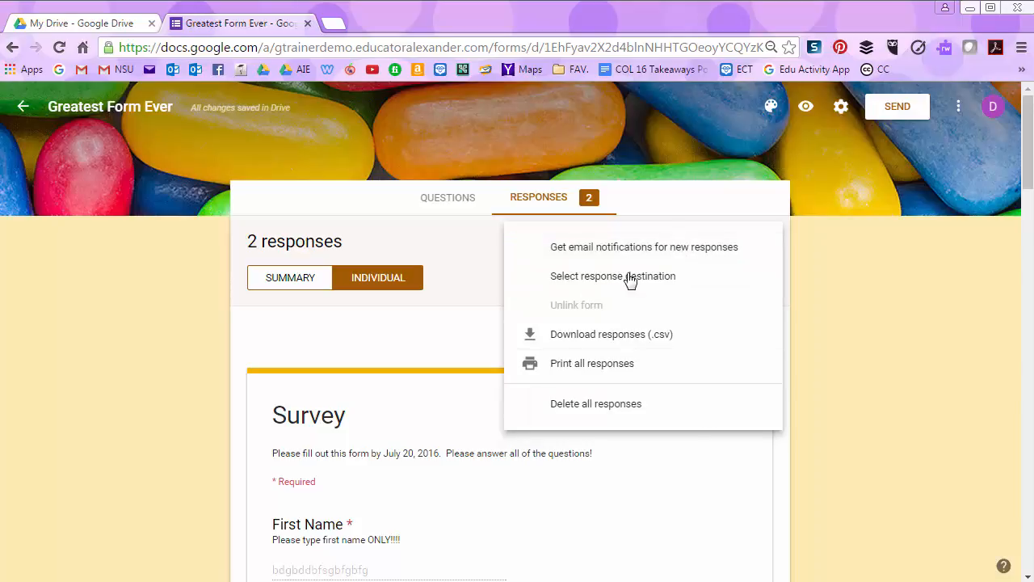
pyautogui.click(429, 356)
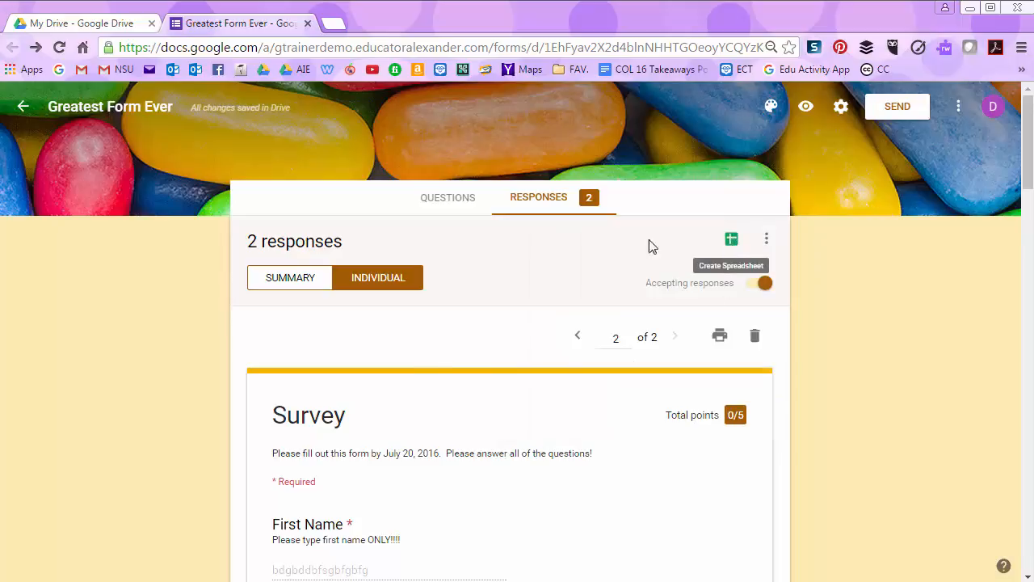
pyautogui.click(273, 284)
pyautogui.click(369, 294)
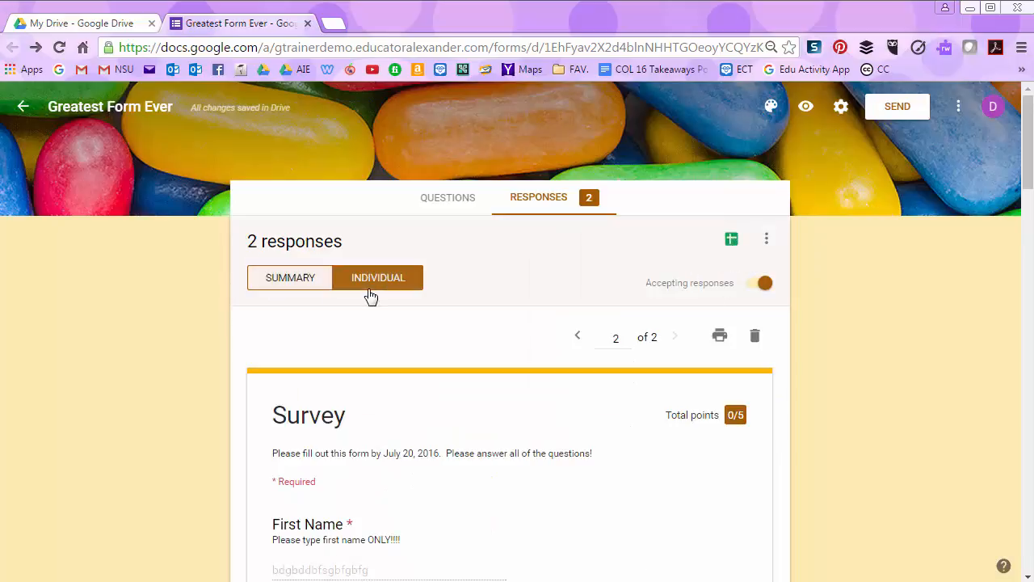
# - Create a new spreadsheet named "Greatest Form Ever (Responses)" as the destination for the form's responses
pyautogui.click(731, 242)
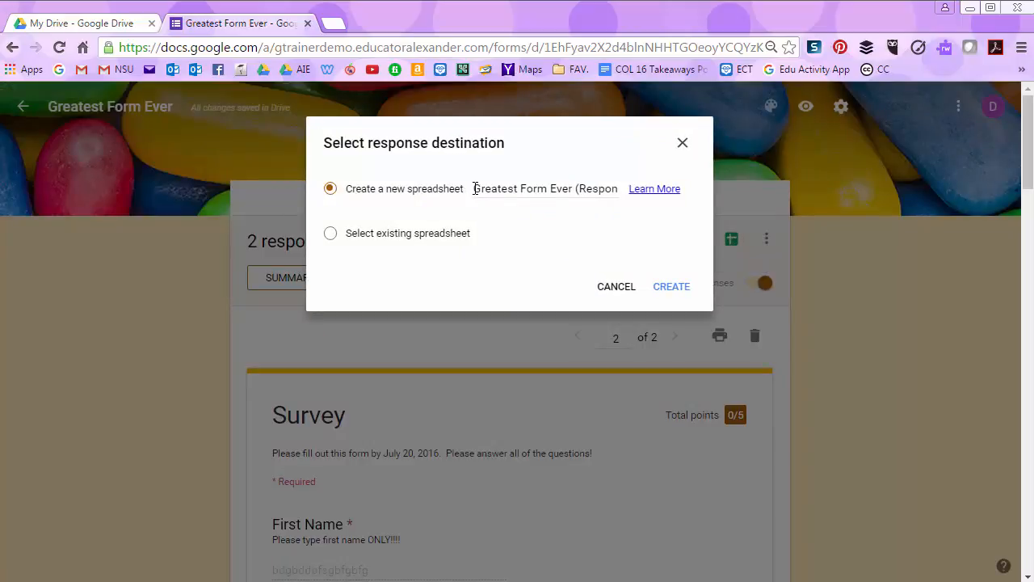
pyautogui.moveTo(475, 188); pyautogui.dragTo(659, 194)
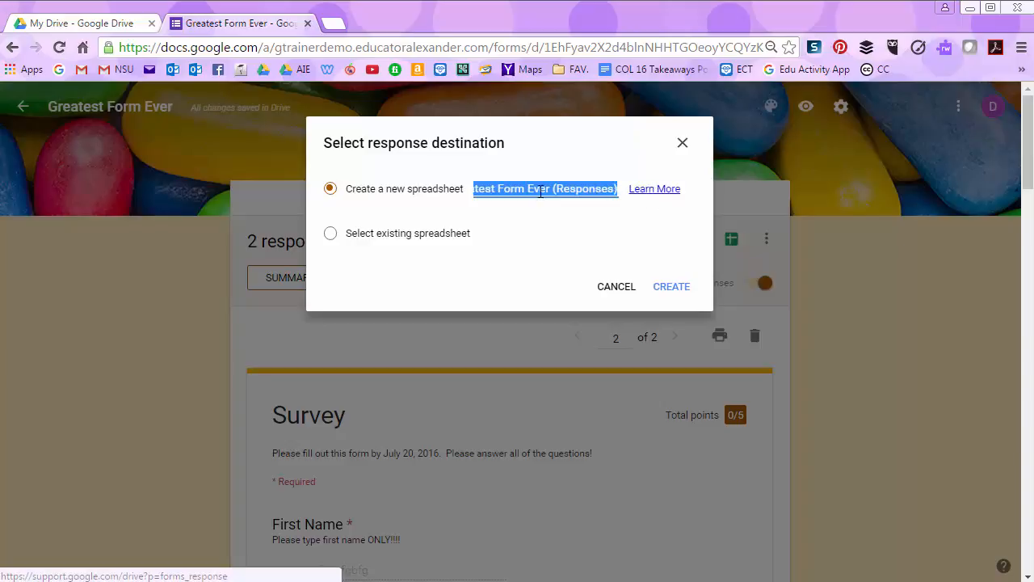
pyautogui.click(585, 191)
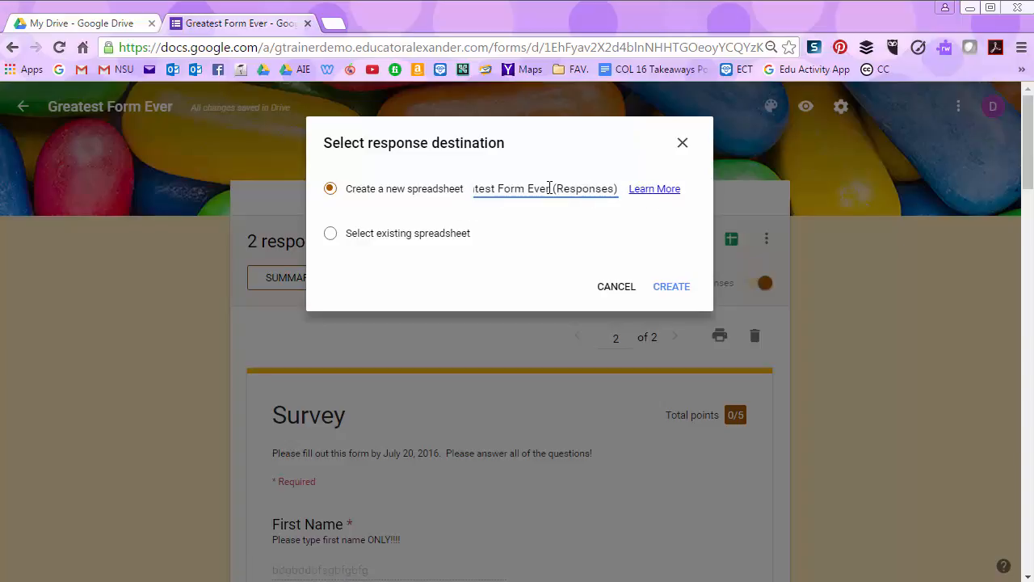
pyautogui.moveTo(550, 189); pyautogui.dragTo(453, 172)
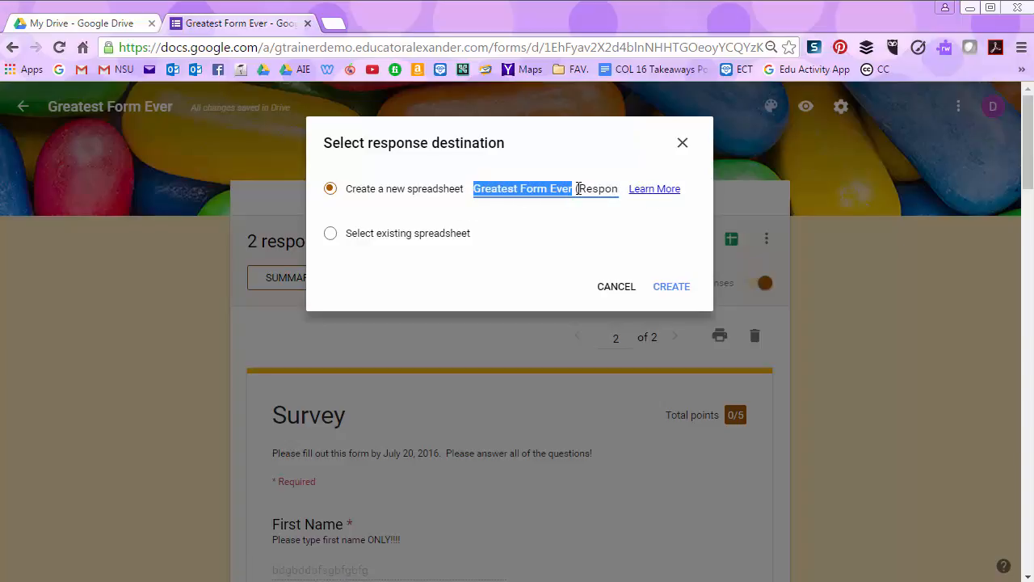
pyautogui.moveTo(578, 188); pyautogui.dragTo(677, 199)
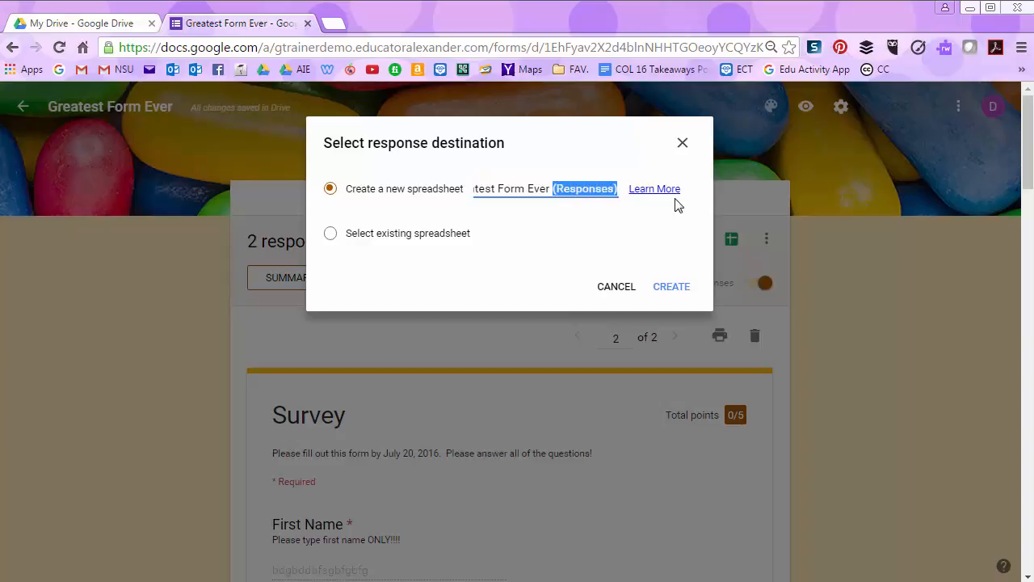
pyautogui.moveTo(475, 182); pyautogui.dragTo(432, 194)
pyautogui.click(618, 229)
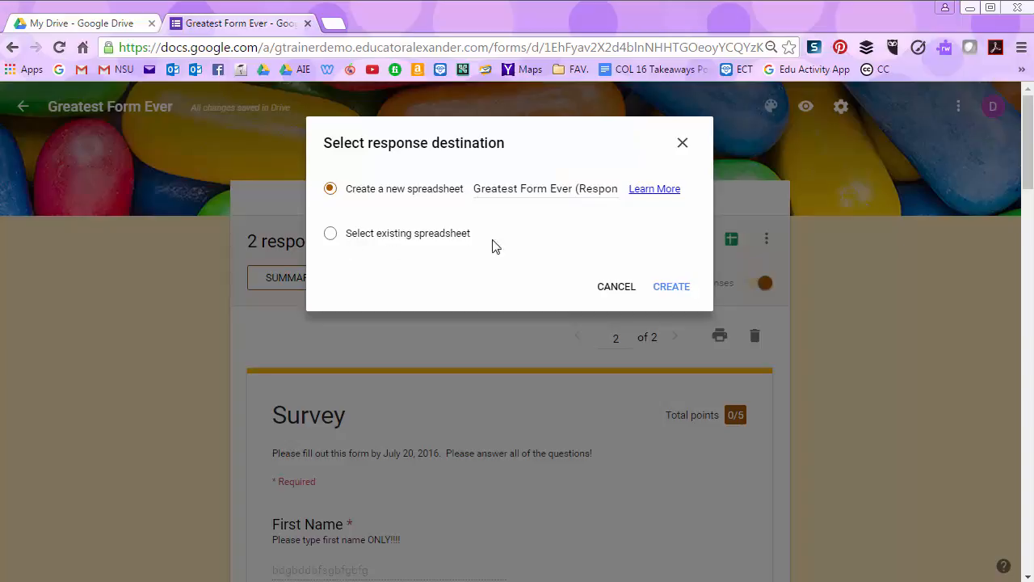
pyautogui.click(671, 291)
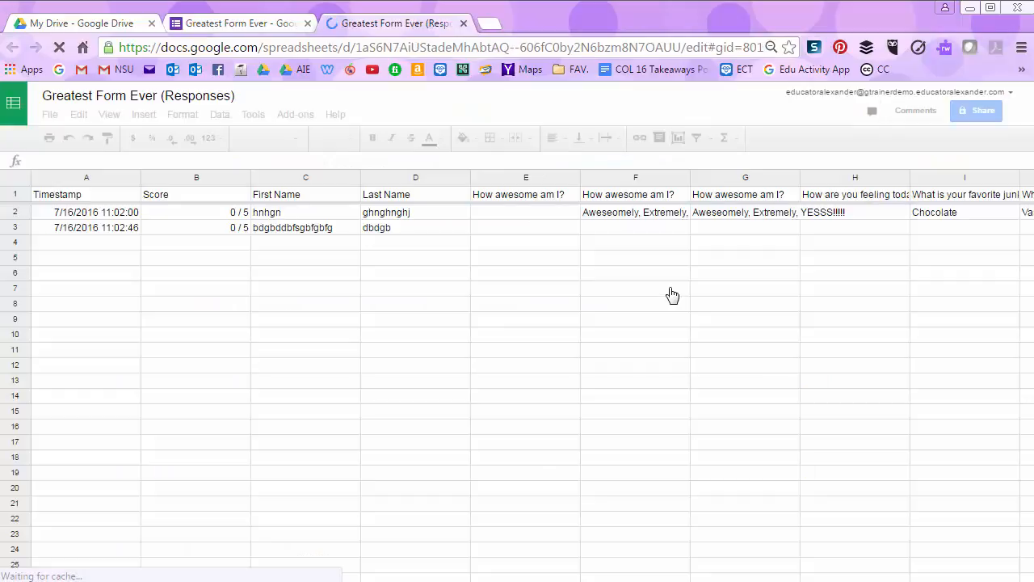
# - Examine both respondents' timestamps and scores in the response spreadsheet
pyautogui.click(96, 234)
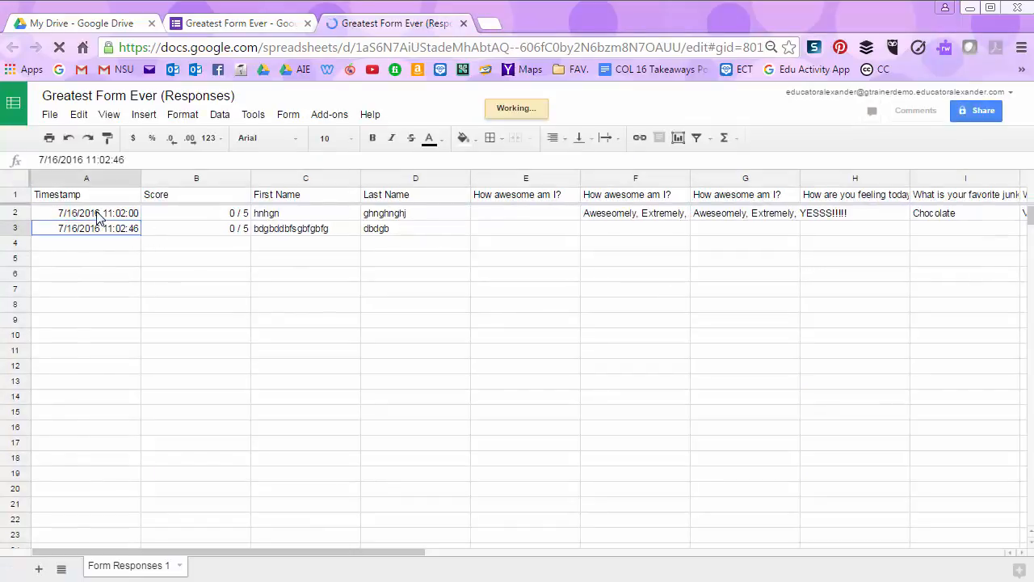
pyautogui.click(97, 215)
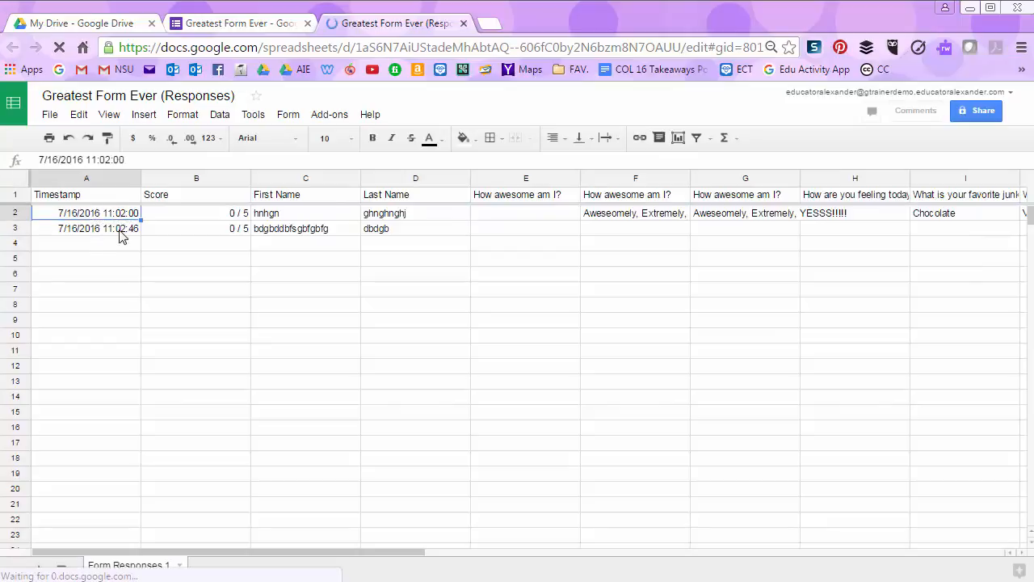
pyautogui.click(119, 235)
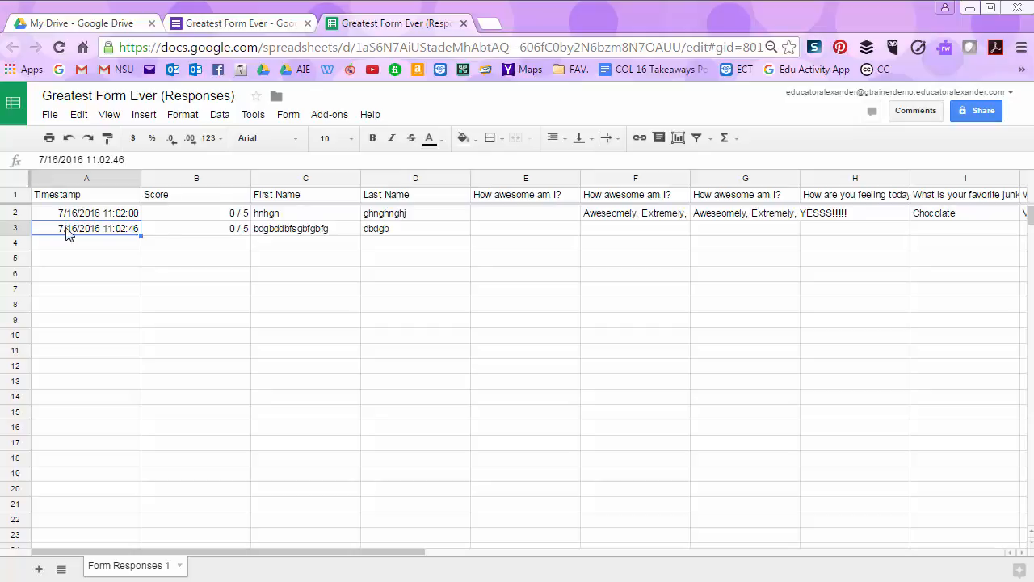
pyautogui.click(236, 215)
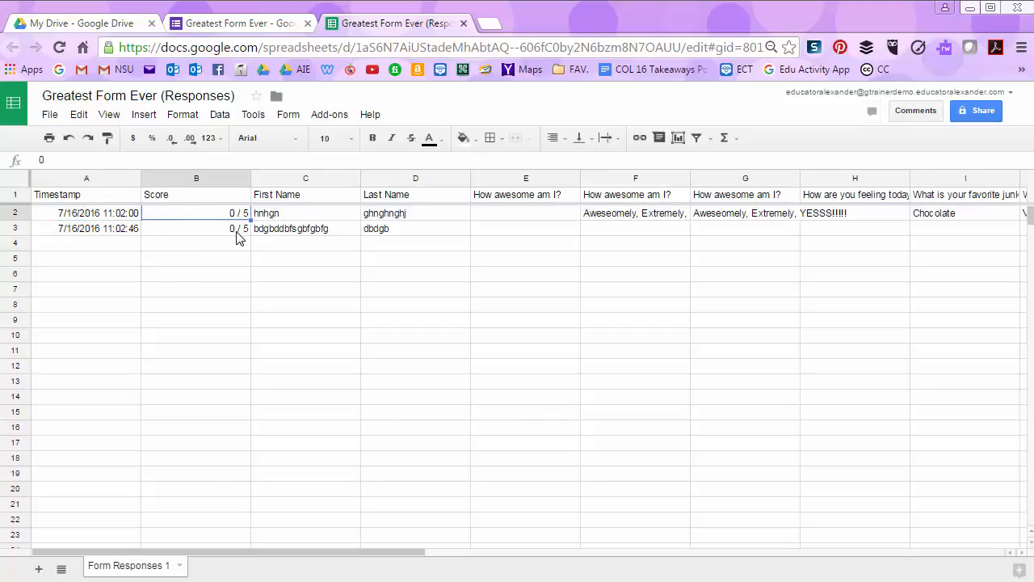
pyautogui.click(239, 231)
pyautogui.click(242, 217)
pyautogui.click(244, 227)
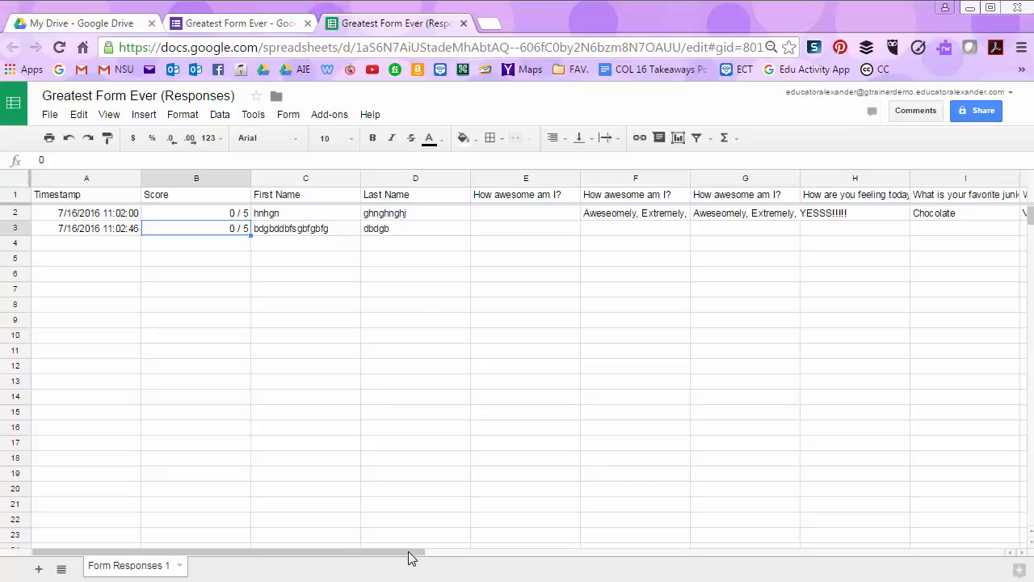
pyautogui.moveTo(421, 558); pyautogui.dragTo(312, 539)
# - Review the download formats available for the response spreadsheet and close it to return to the form
pyautogui.click(50, 118)
pyautogui.moveTo(78, 360)
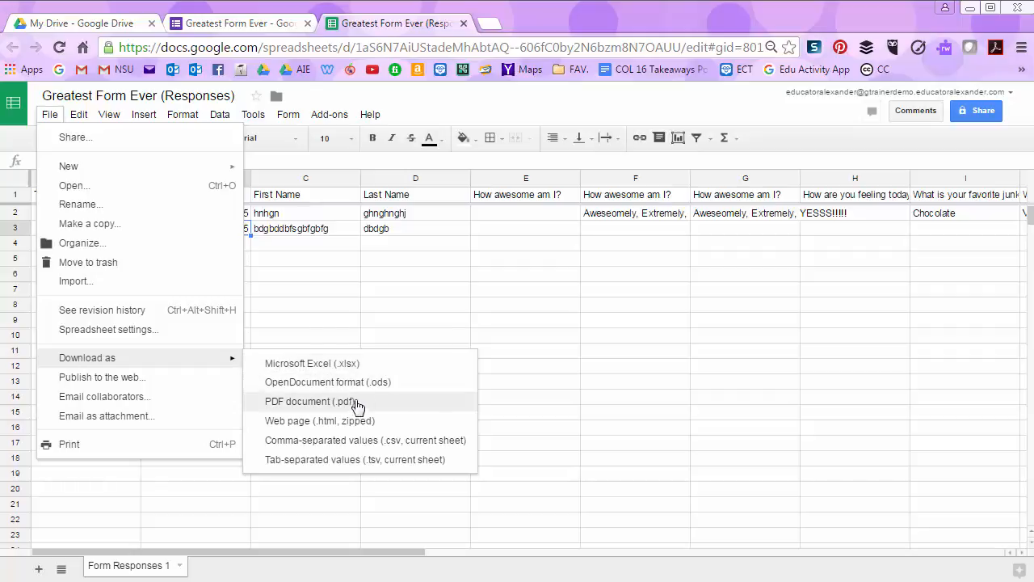
pyautogui.click(332, 260)
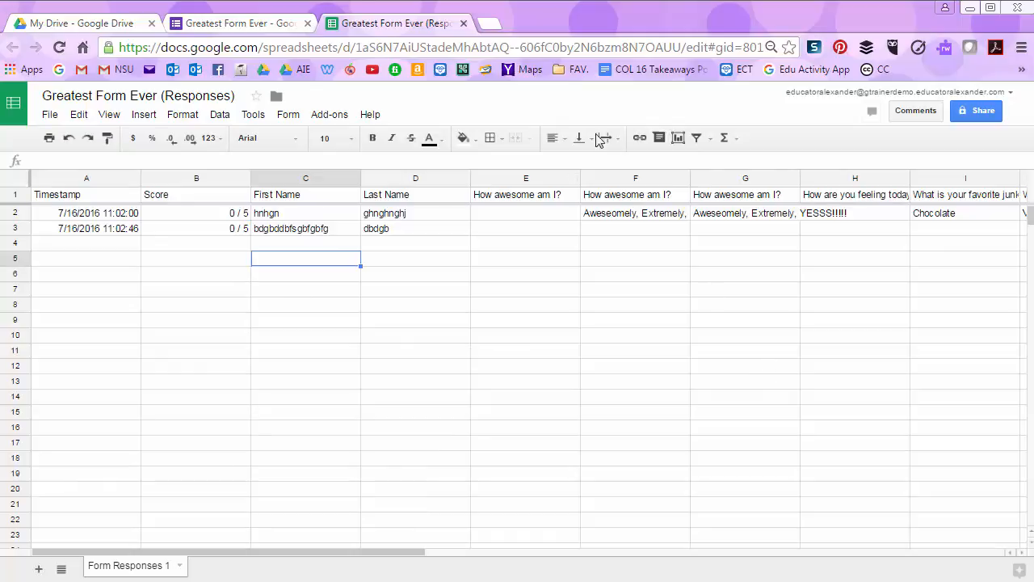
pyautogui.click(462, 28)
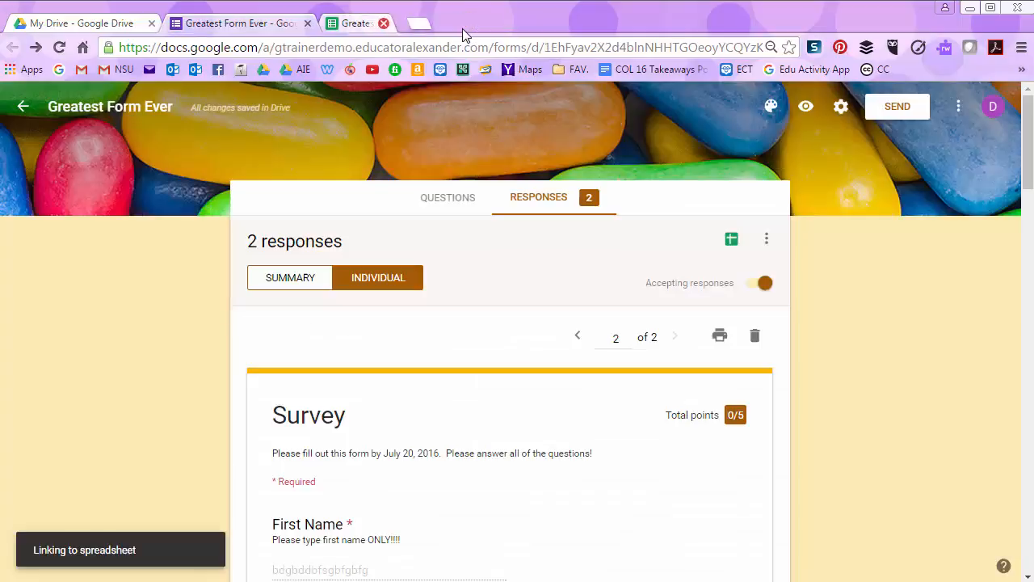
# - Turn on email notifications for new responses, check that the option is enabled, and turn it off again
pyautogui.click(765, 243)
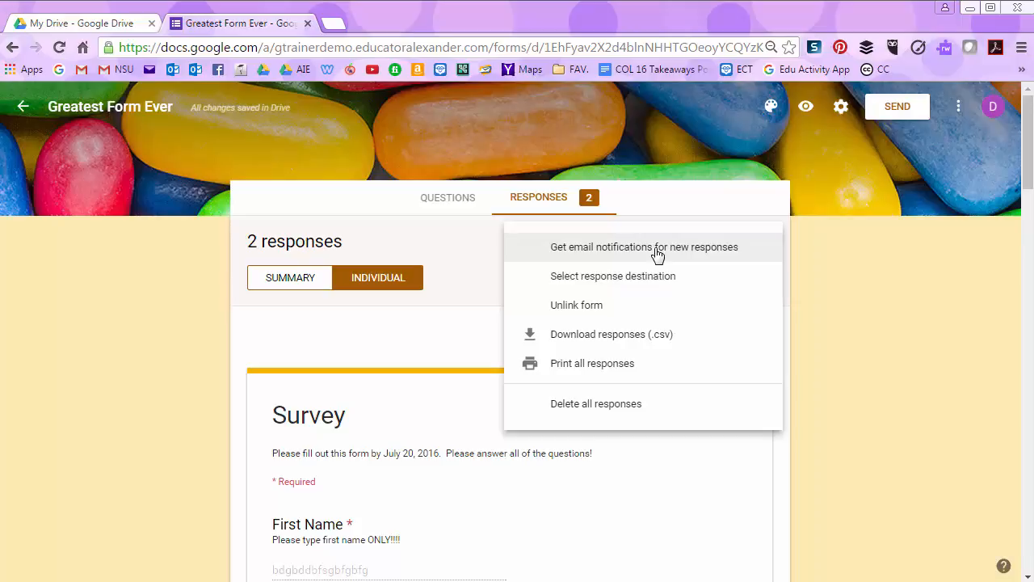
pyautogui.click(561, 255)
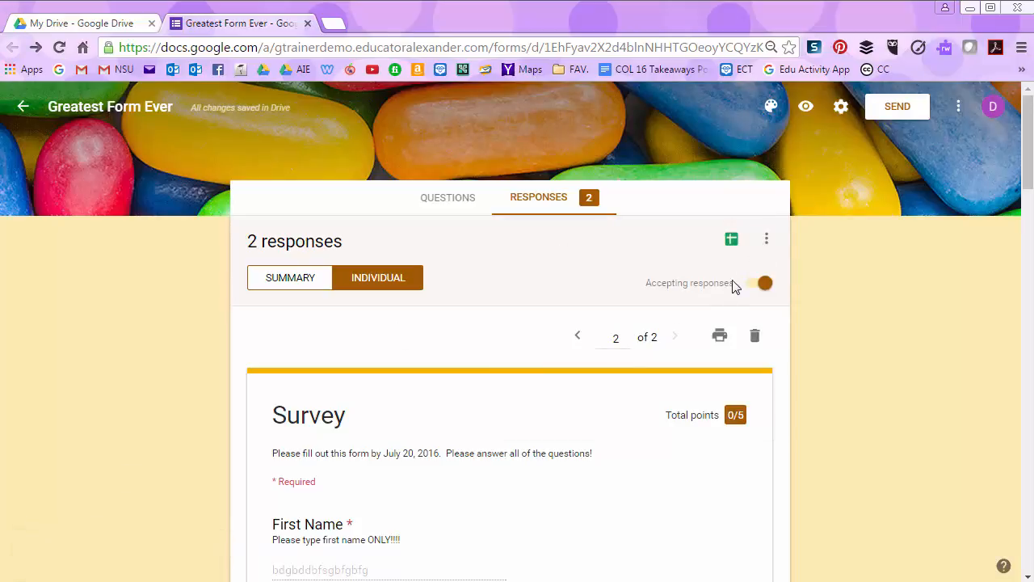
pyautogui.click(766, 243)
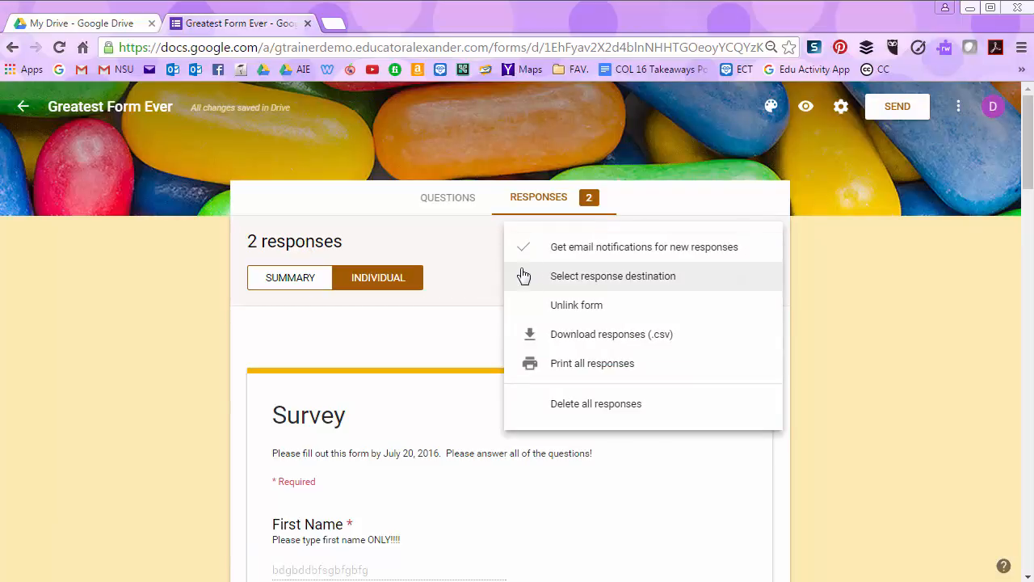
pyautogui.click(607, 257)
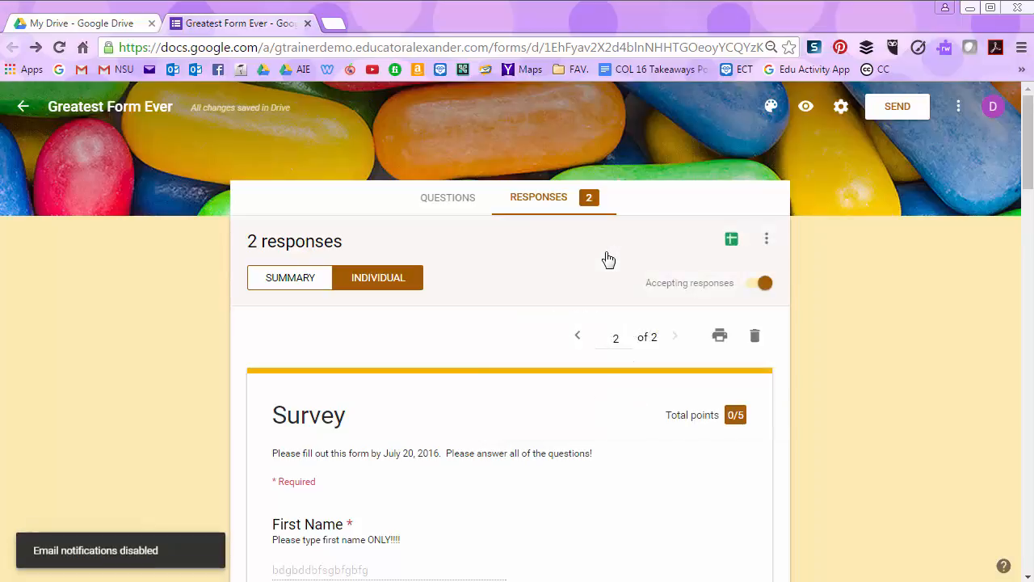
# - Review the response management options and the form's additional options, including making a copy
pyautogui.click(766, 238)
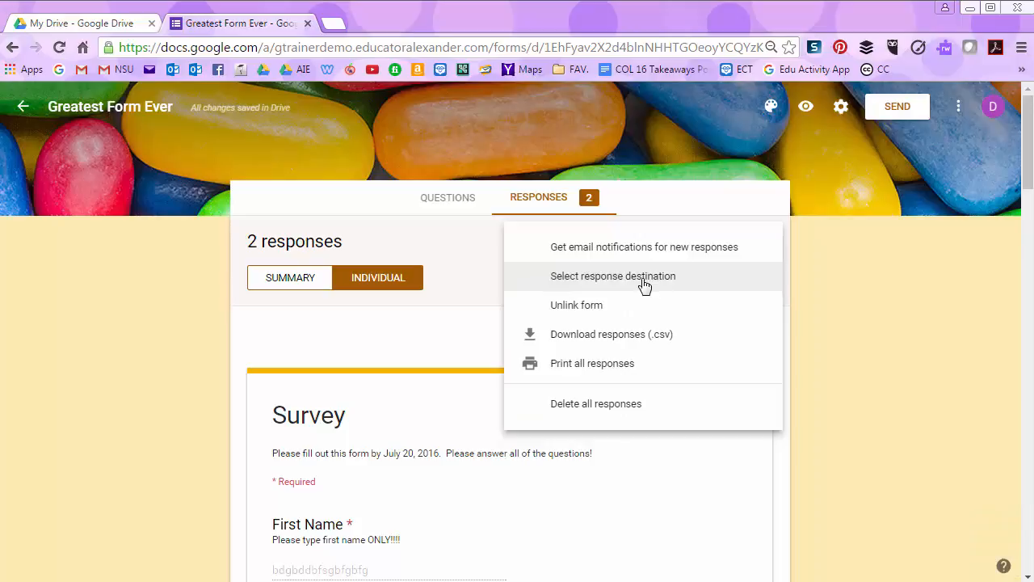
pyautogui.click(845, 326)
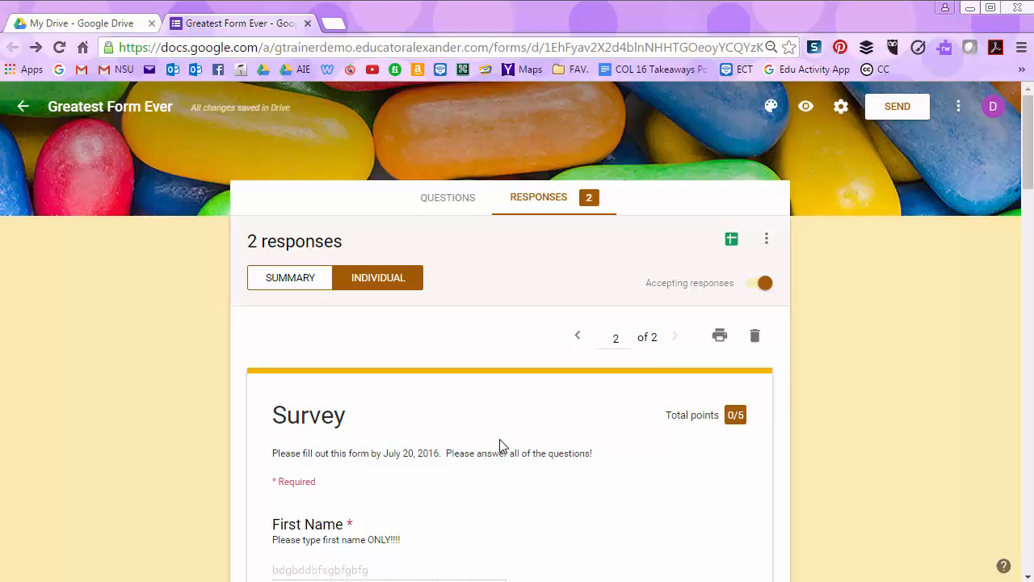
pyautogui.click(958, 109)
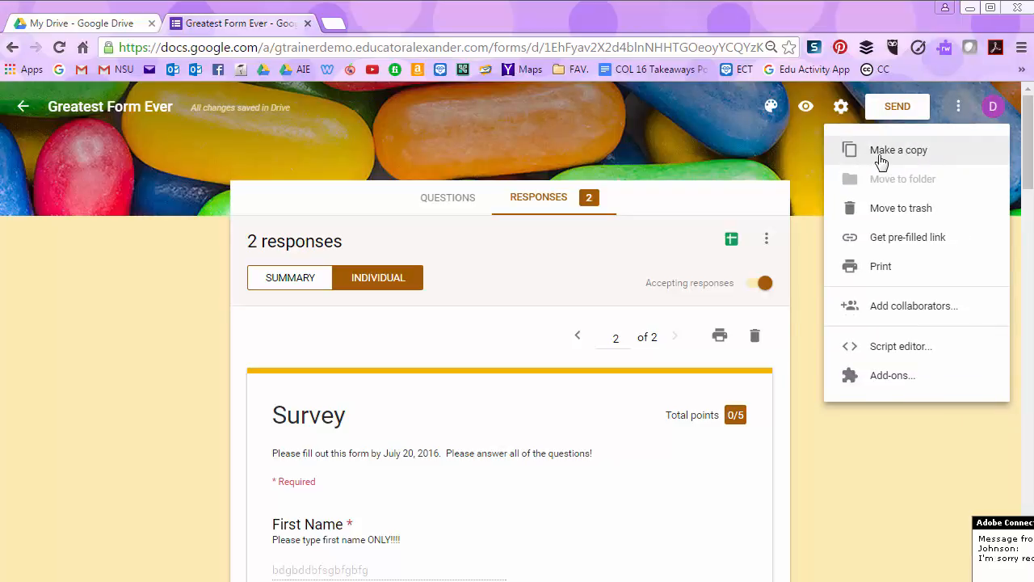
# - Switch to My Drive and make a copy of the SAMPLE FORM last modified on Jun 20, 2016
pyautogui.click(85, 29)
pyautogui.scroll(-4, 450, 468)
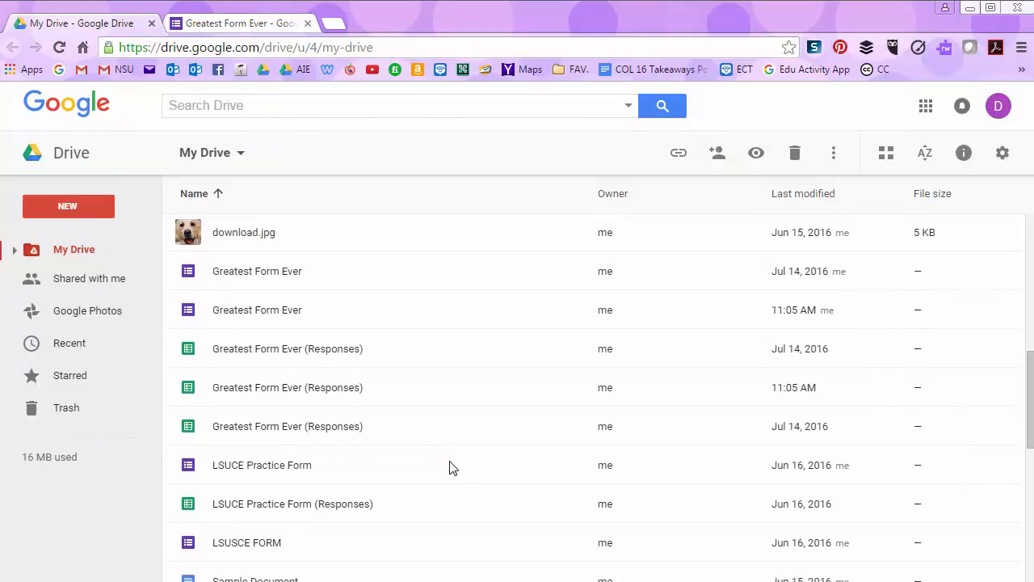
pyautogui.scroll(-3, 450, 469)
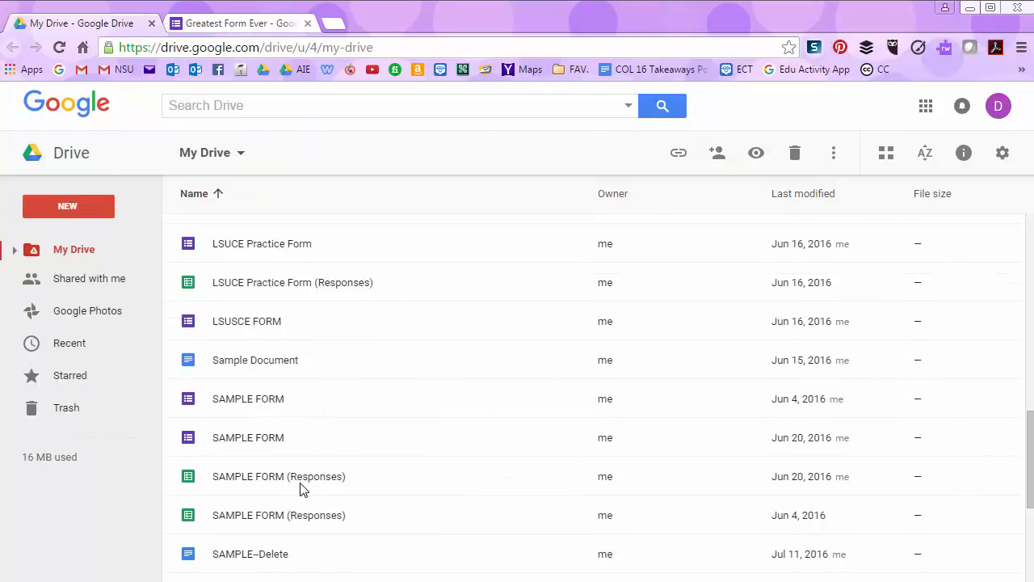
pyautogui.click(207, 443)
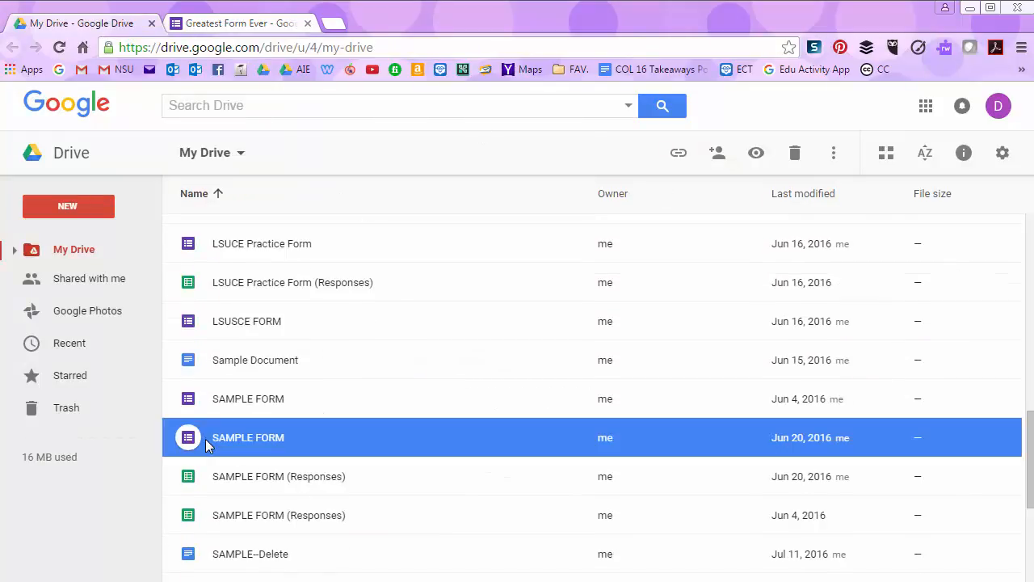
pyautogui.rightClick(255, 441)
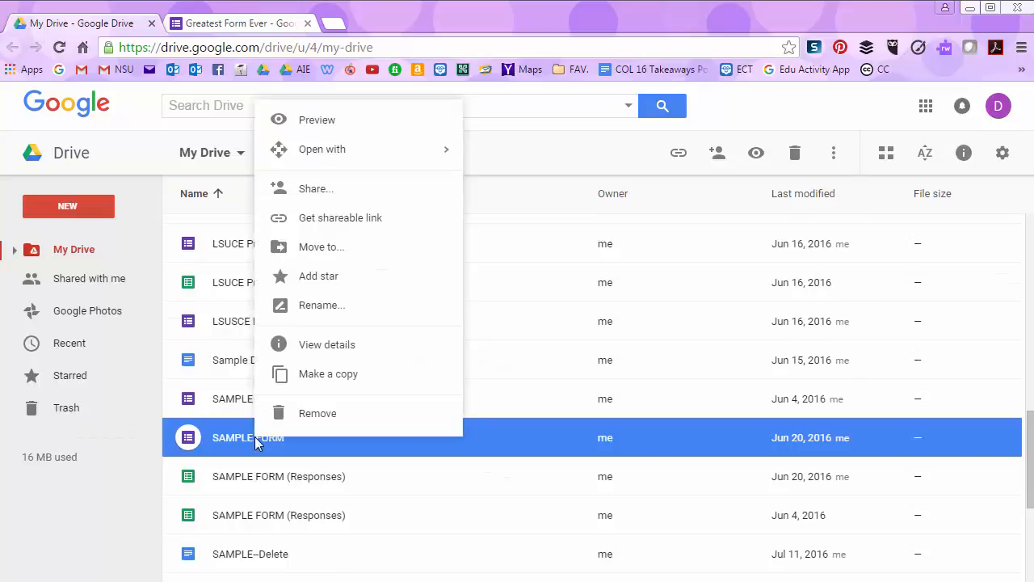
pyautogui.click(320, 376)
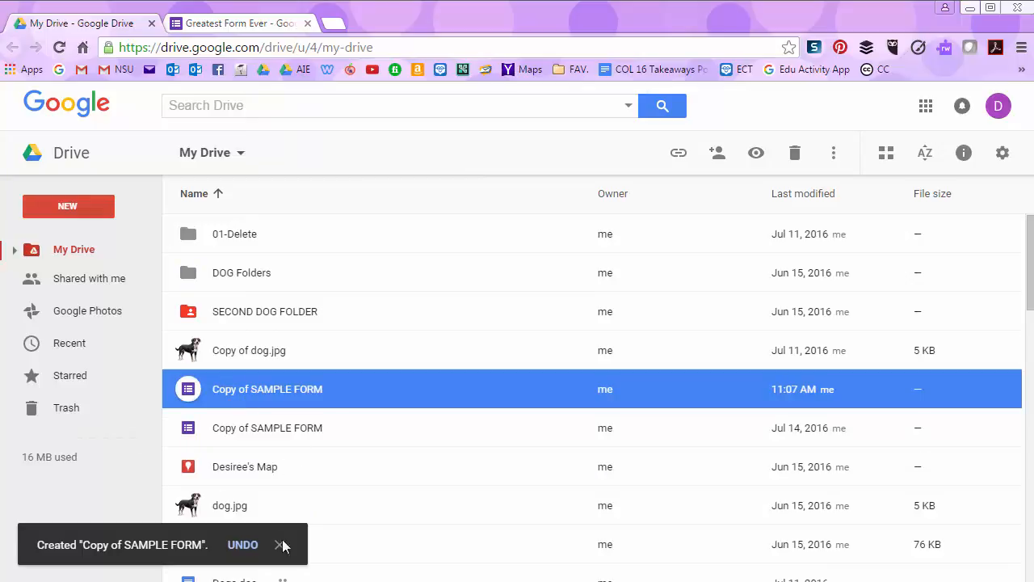
# - Rename the new copy of SAMPLE FORM as "3rd" and select the older "Copy of SAMPLE FORM"
pyautogui.rightClick(273, 396)
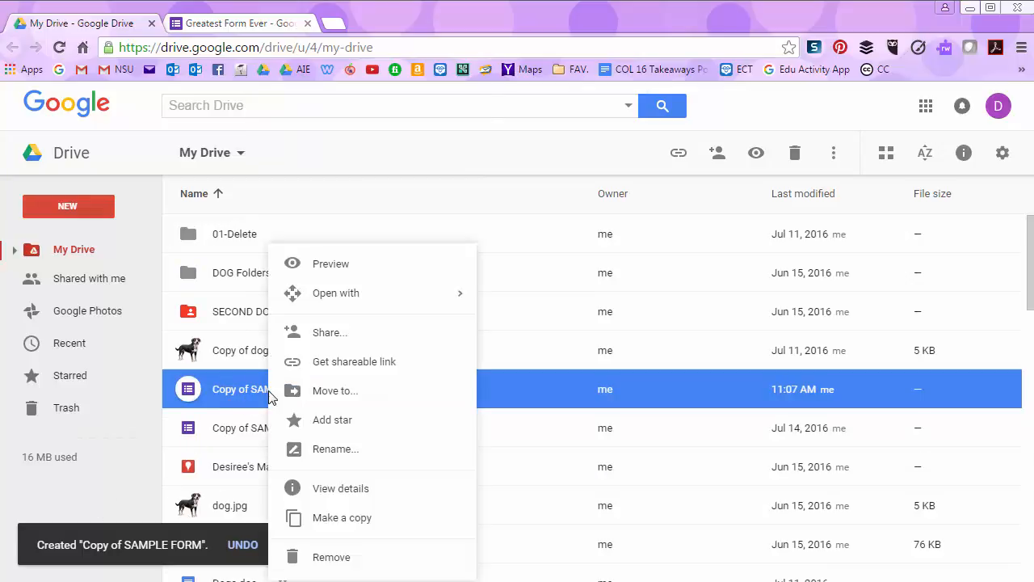
pyautogui.click(335, 460)
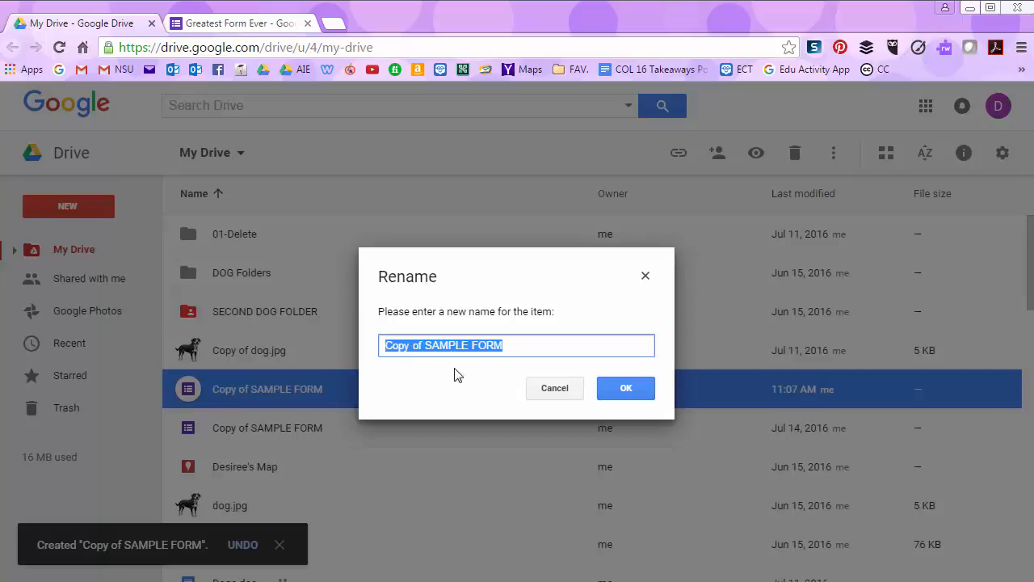
pyautogui.write('3rd')
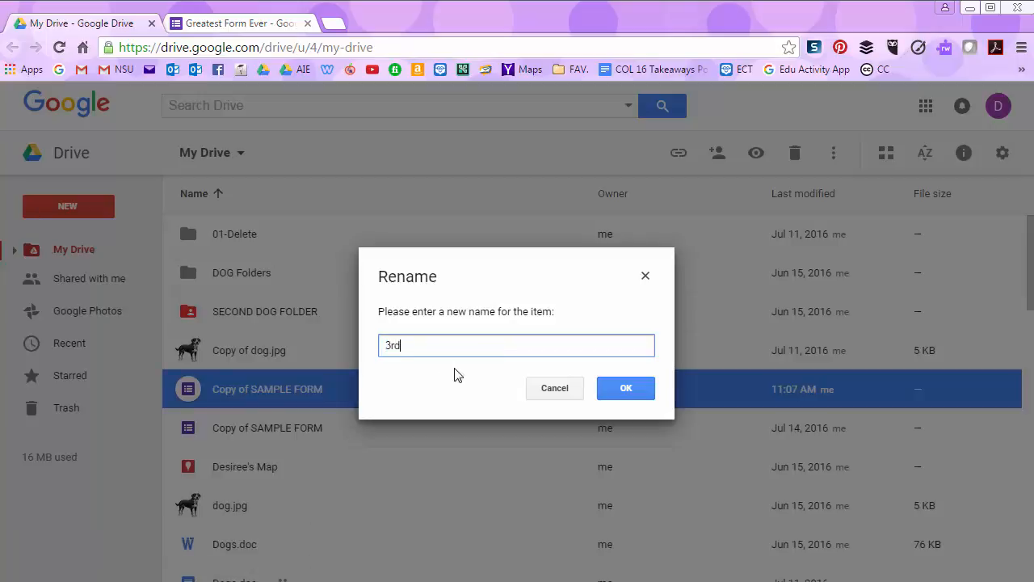
pyautogui.click(628, 391)
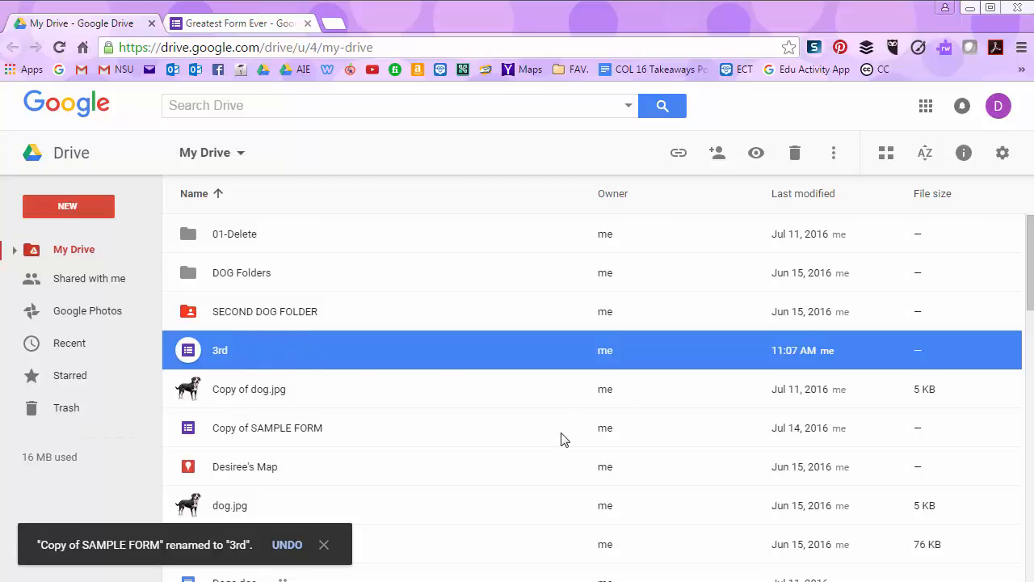
pyautogui.click(289, 435)
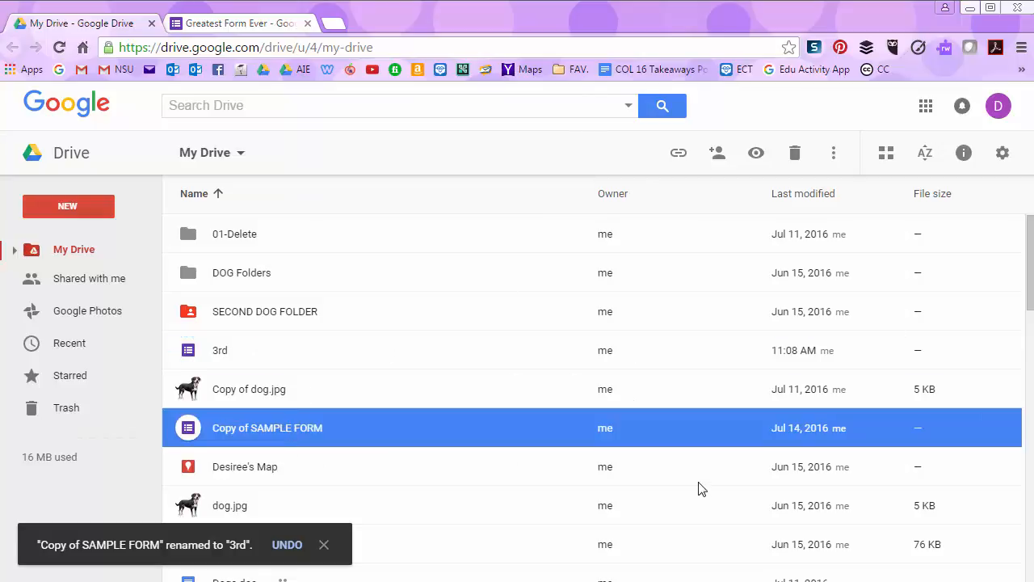
# - Return to Greatest Form Ever, make a copy of it named "4th", and close the copy
pyautogui.click(231, 28)
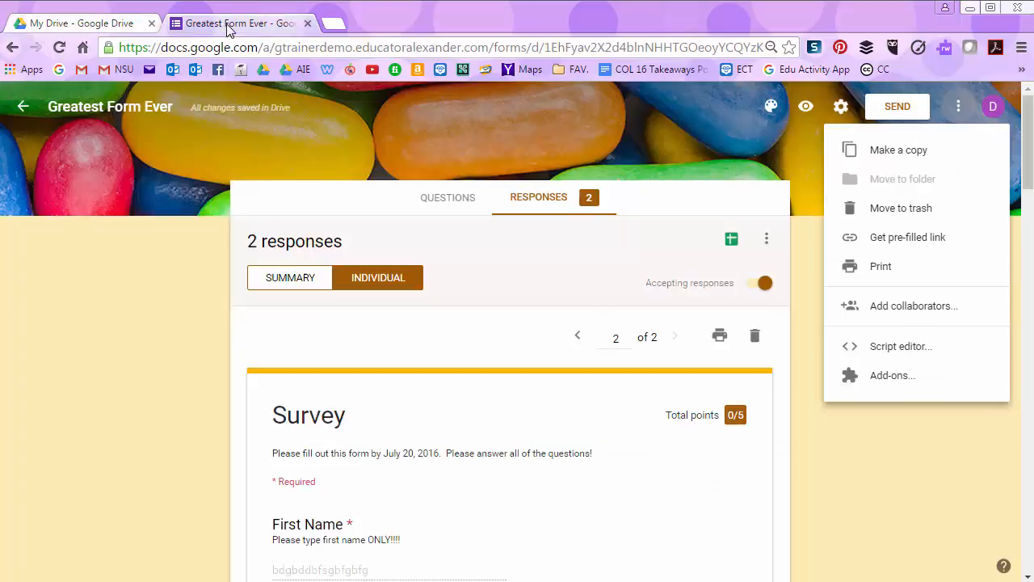
pyautogui.click(888, 152)
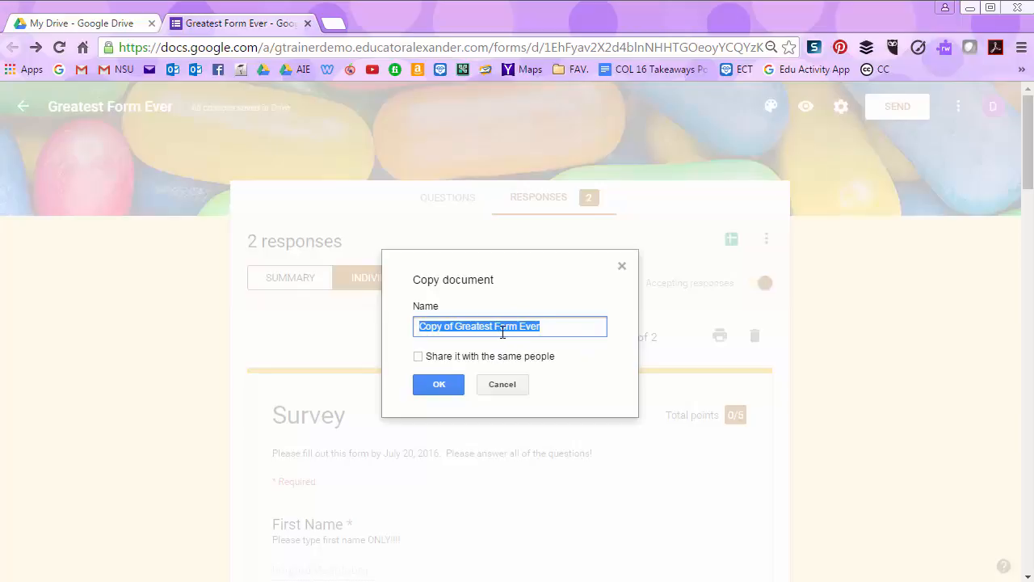
pyautogui.write('4th')
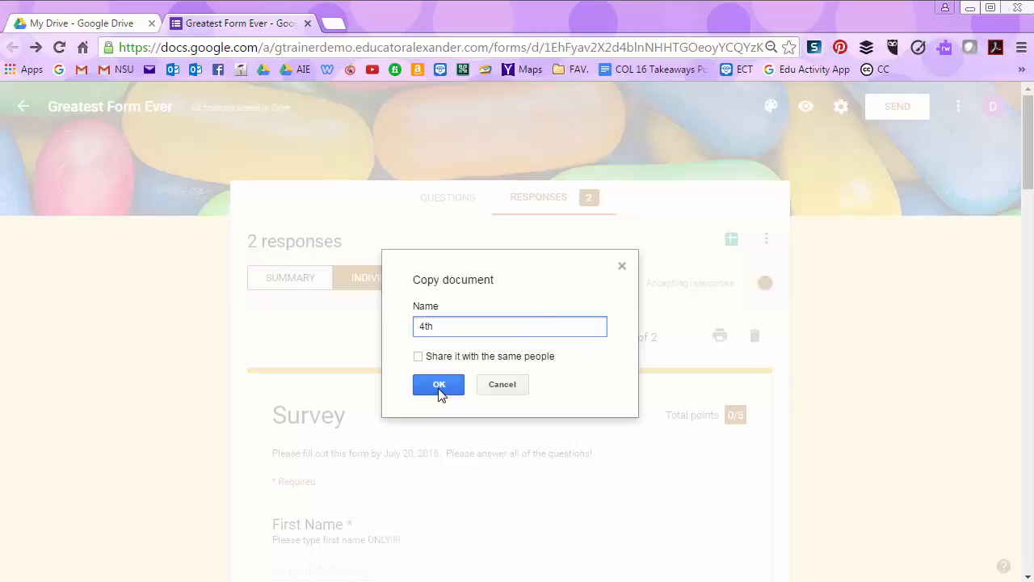
pyautogui.click(439, 386)
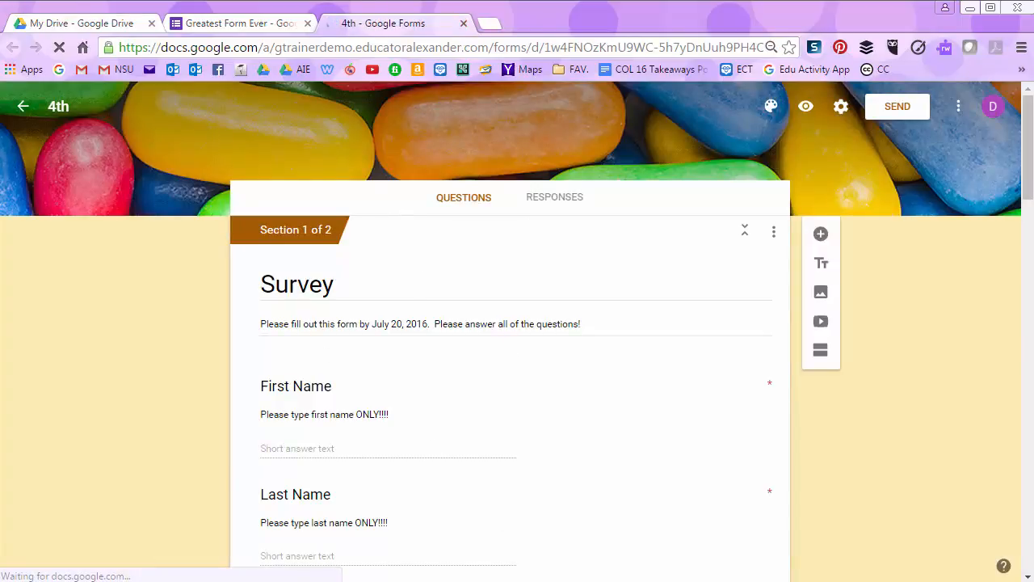
pyautogui.click(463, 24)
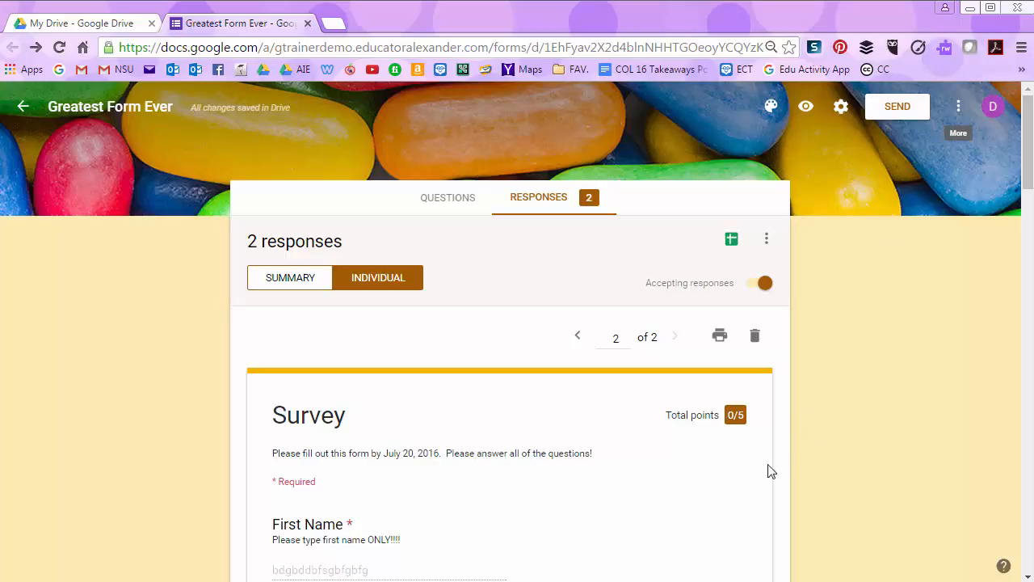
# - Review the form's response options, view its linked response spreadsheet, and close the spreadsheet
pyautogui.click(767, 237)
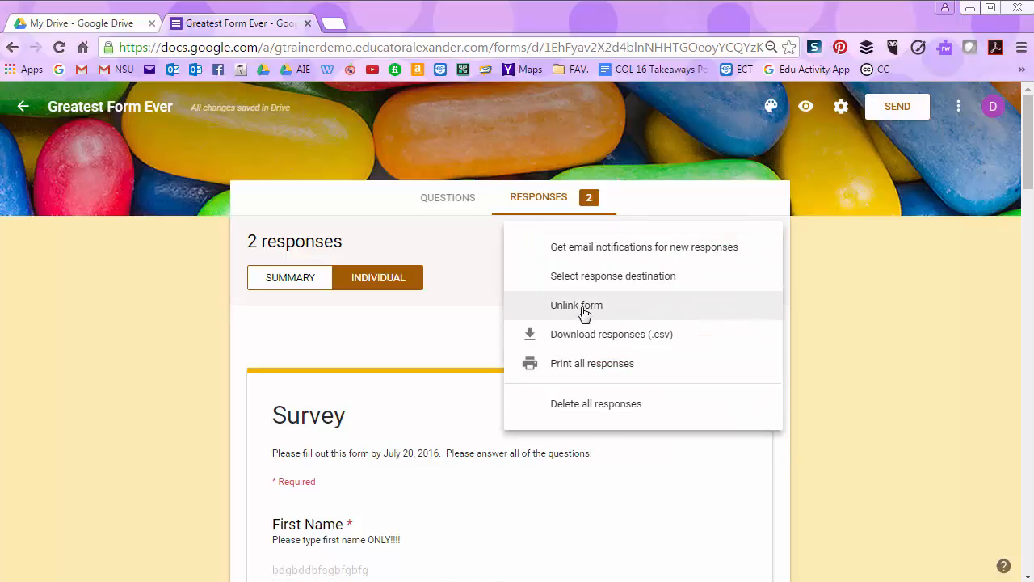
pyautogui.click(475, 334)
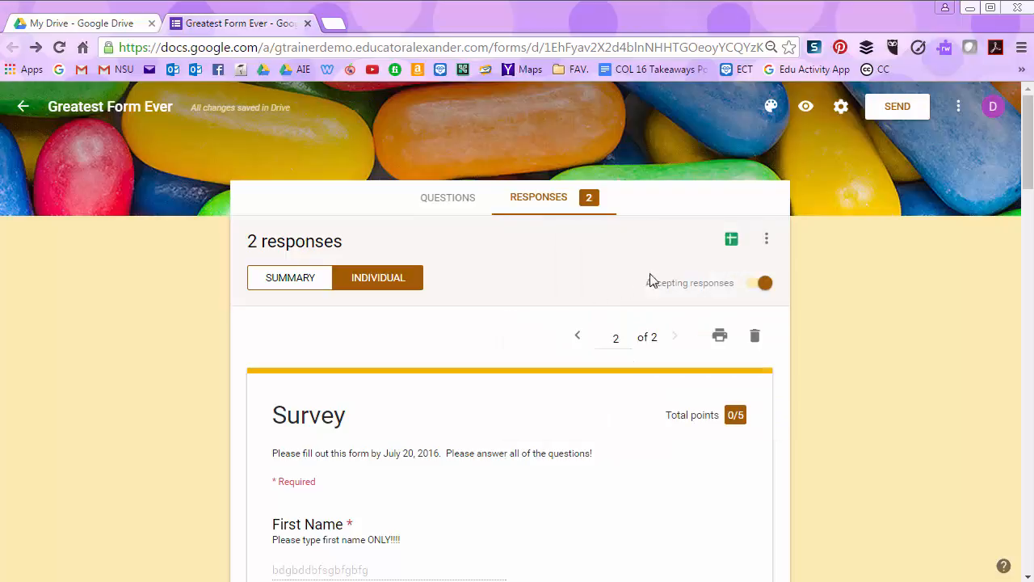
pyautogui.click(732, 240)
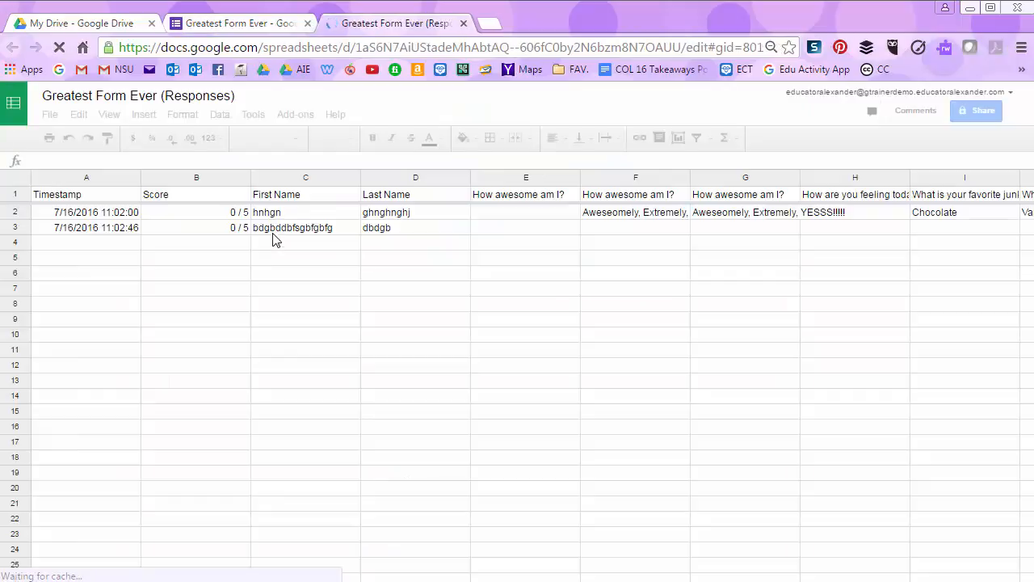
pyautogui.click(467, 23)
# - Unlink the form from its current response spreadsheet
pyautogui.click(765, 240)
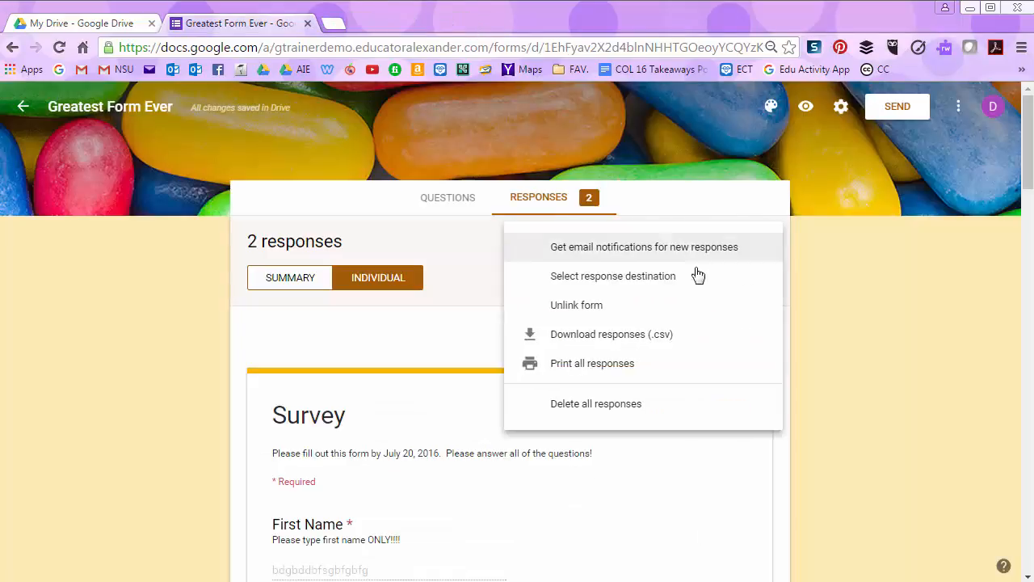
pyautogui.click(557, 316)
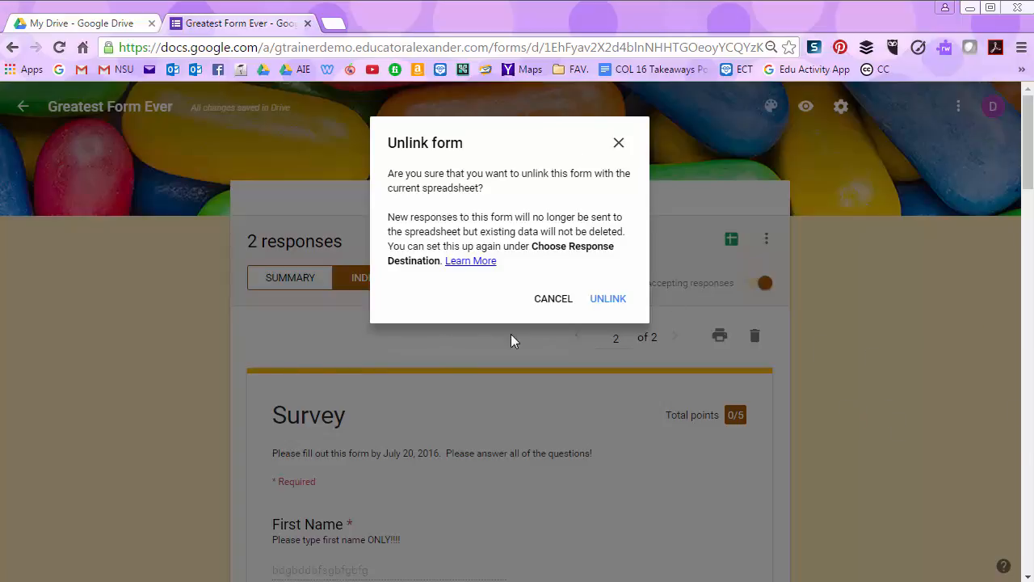
pyautogui.click(615, 299)
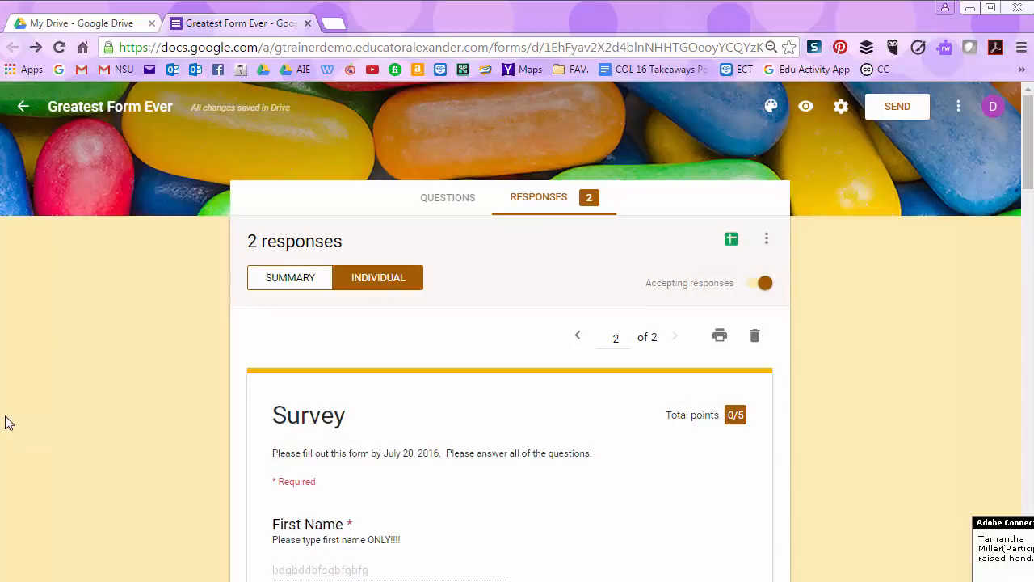
# - Review the response destination choices and the suggested new spreadsheet name, and close the dialog
pyautogui.click(733, 247)
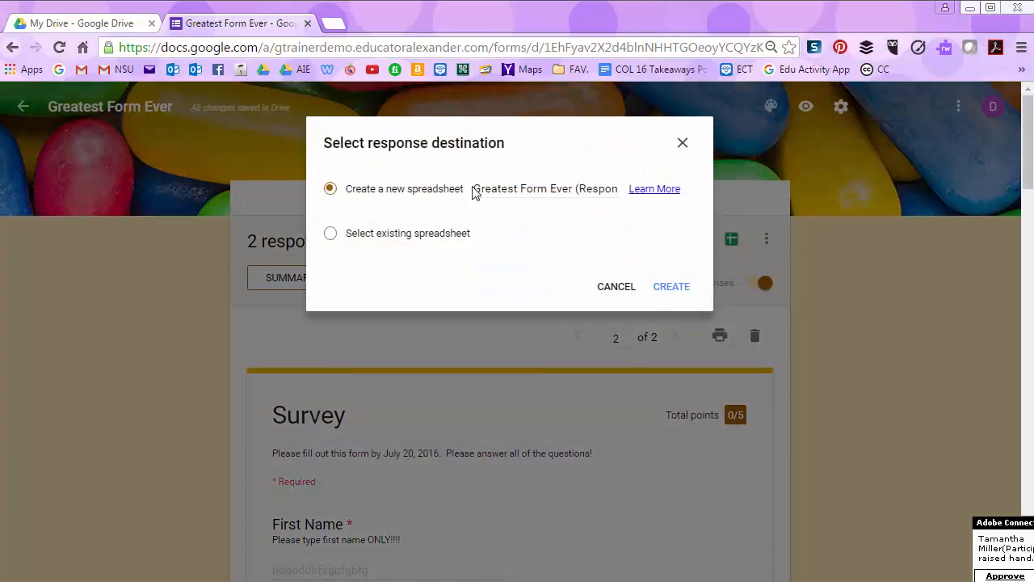
pyautogui.click(621, 188)
pyautogui.moveTo(620, 188); pyautogui.dragTo(619, 190)
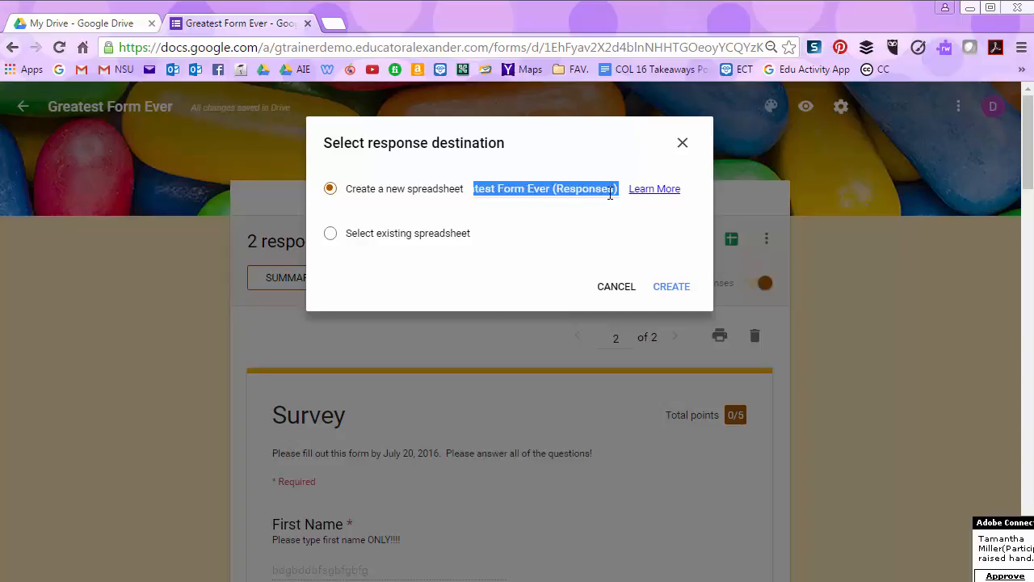
pyautogui.click(601, 225)
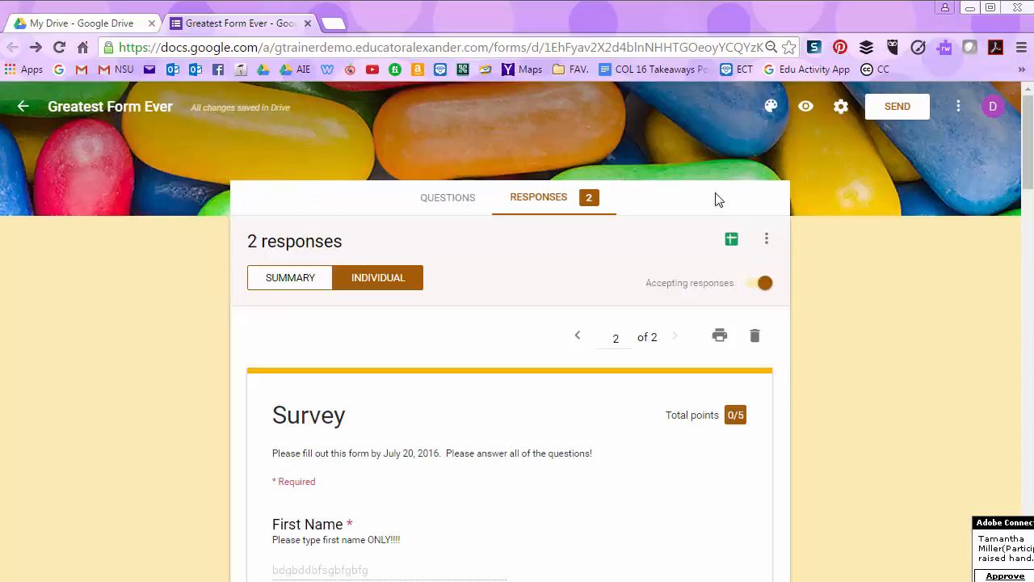
pyautogui.click(683, 144)
# - Delete all of the form's responses
pyautogui.click(767, 242)
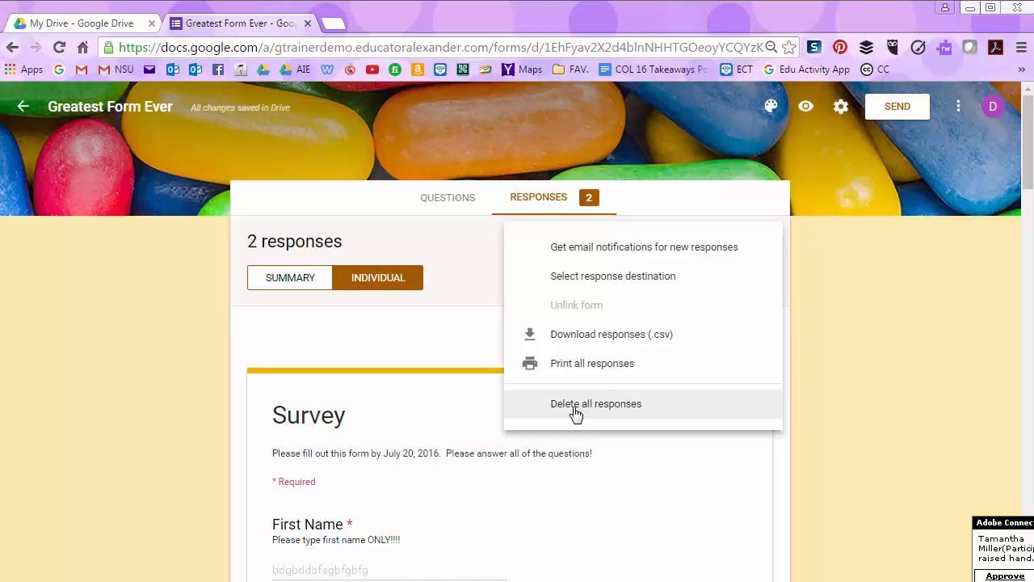
pyautogui.click(577, 405)
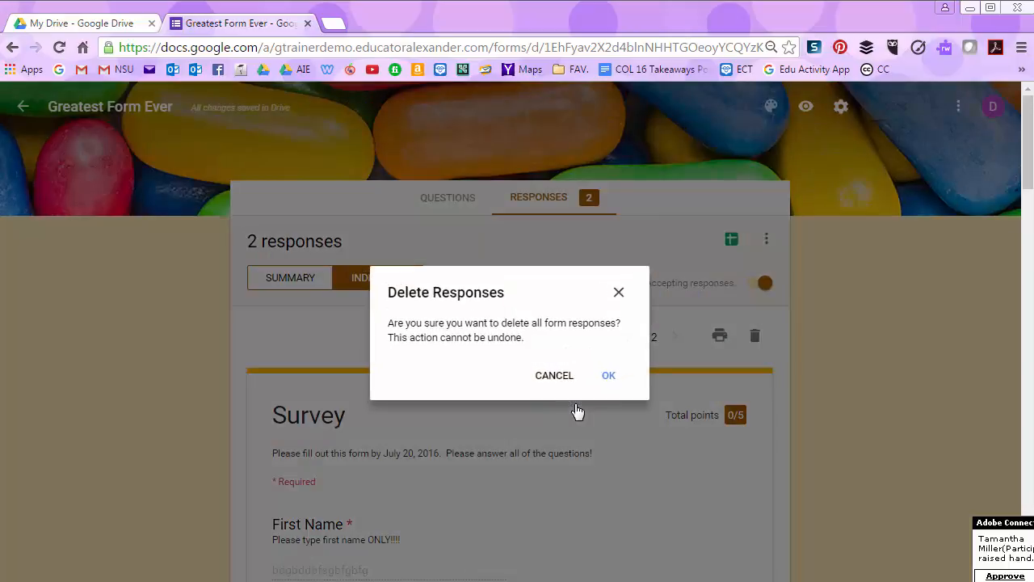
pyautogui.click(610, 376)
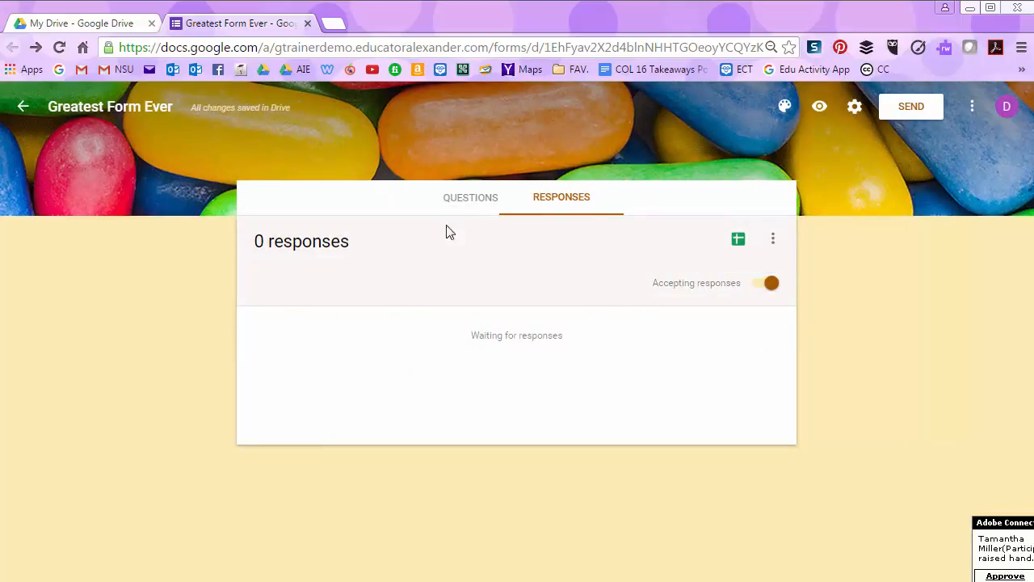
# - Check the form's questions and responses views, and read the participant's question in the Adobe Connect chat
pyautogui.click(489, 202)
pyautogui.click(549, 202)
pyautogui.click(1001, 577)
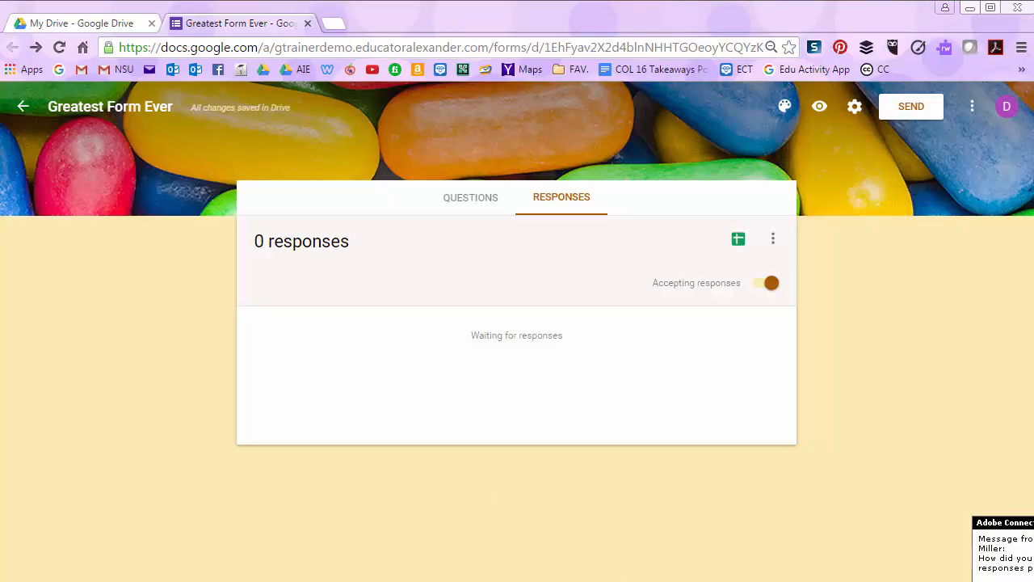
pyautogui.click(370, 580)
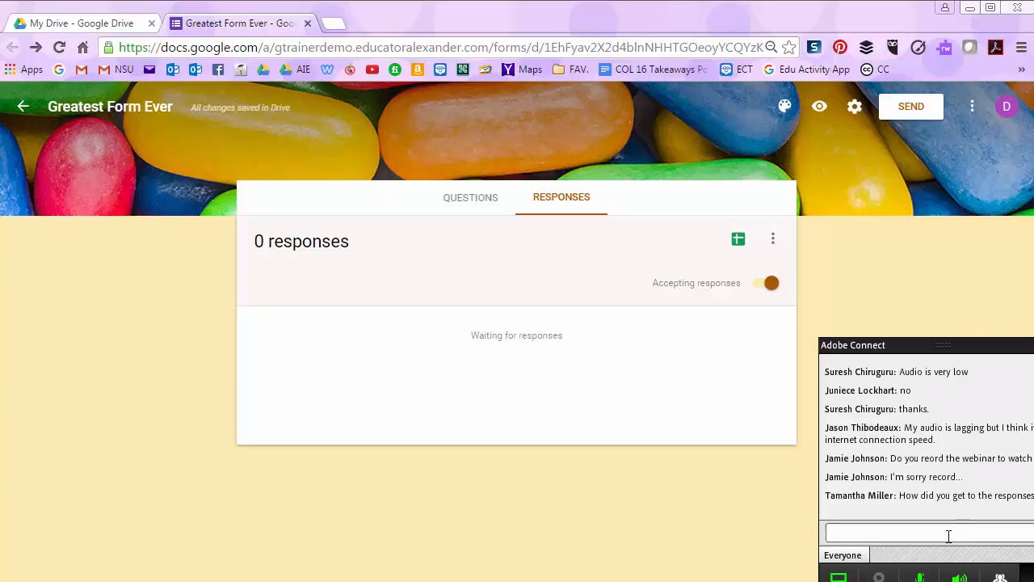
# - Return to the form's questions and look through them down to section 2 and back
pyautogui.click(474, 201)
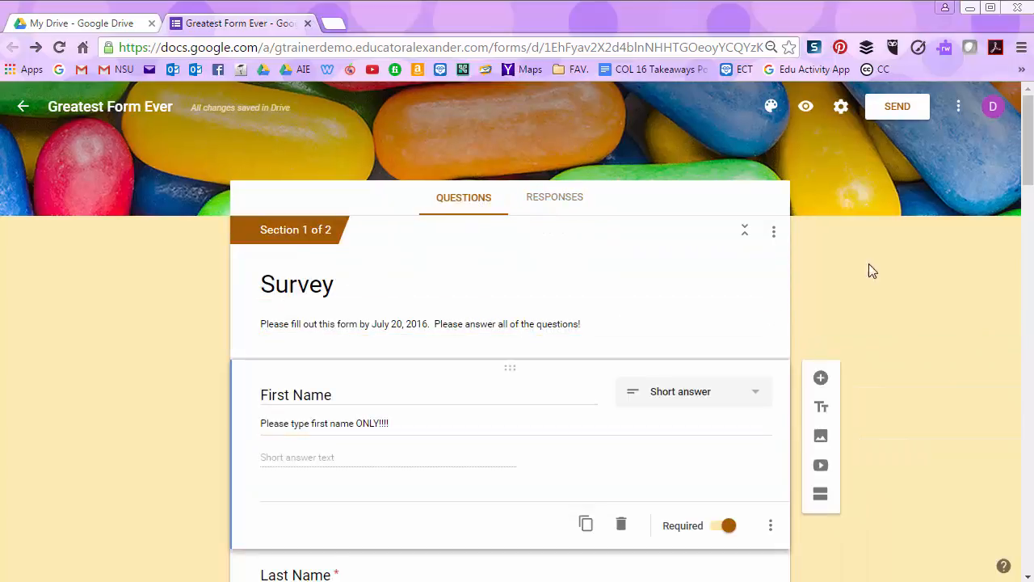
pyautogui.scroll(-15, 563, 374)
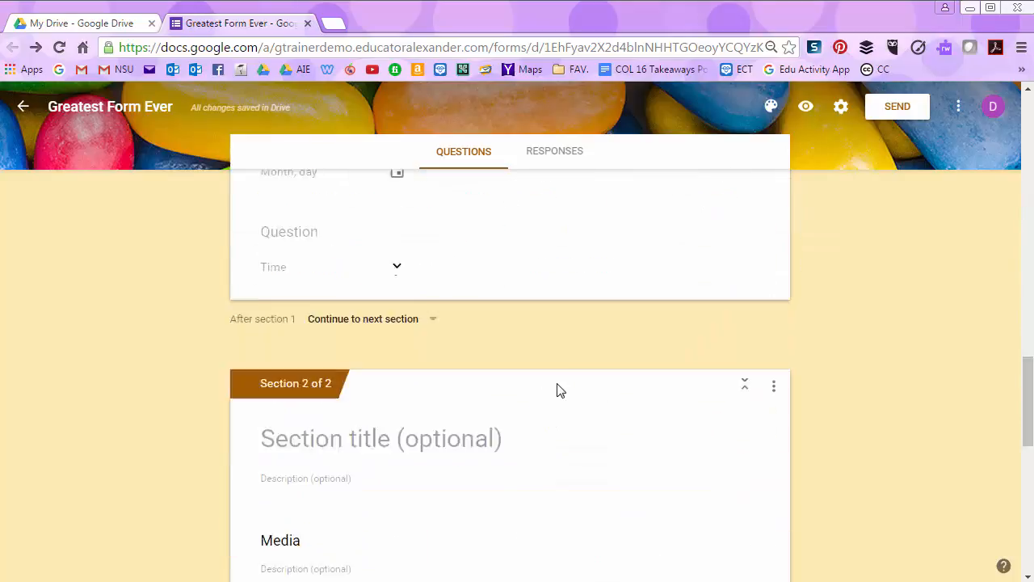
pyautogui.scroll(15, 557, 390)
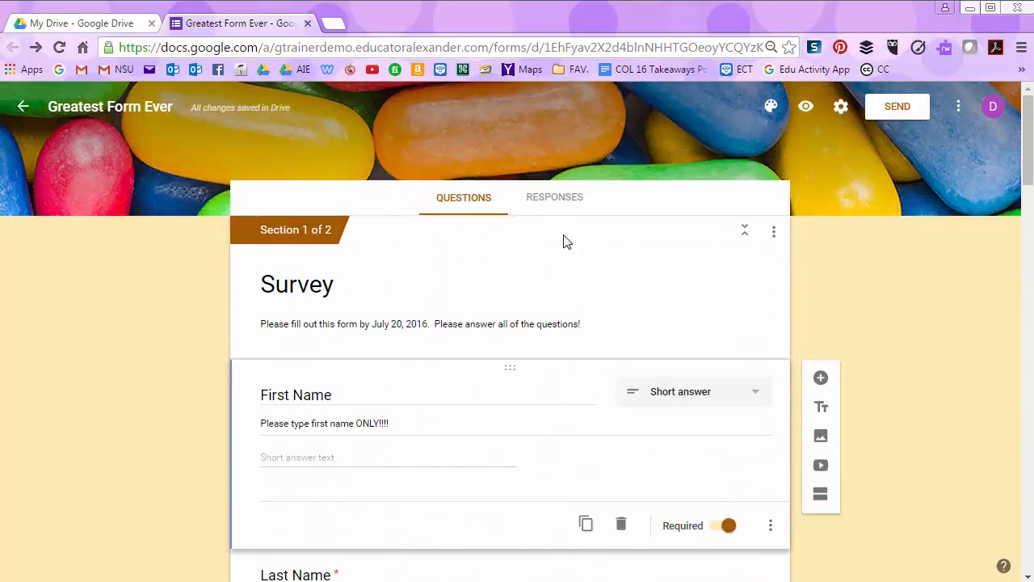
# - Check the form's responses, preview the live survey, and choose Very for the first "How awesome am I?" question
pyautogui.click(556, 203)
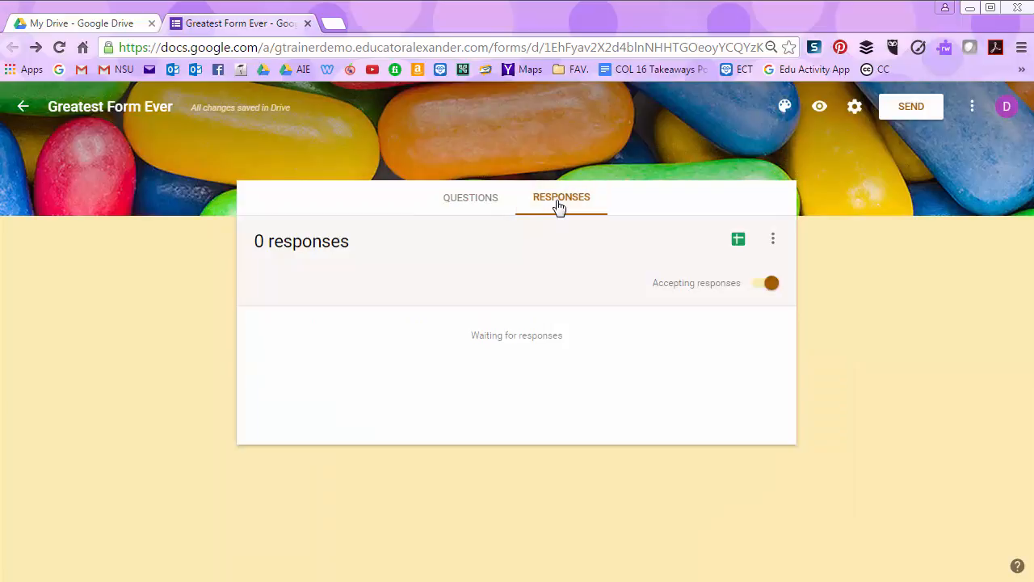
pyautogui.click(468, 200)
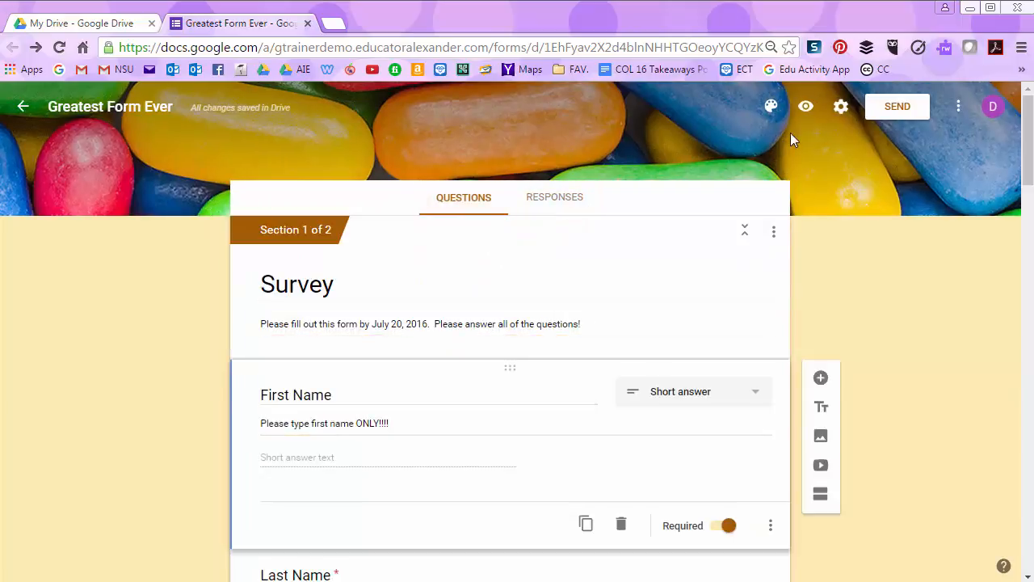
pyautogui.click(806, 107)
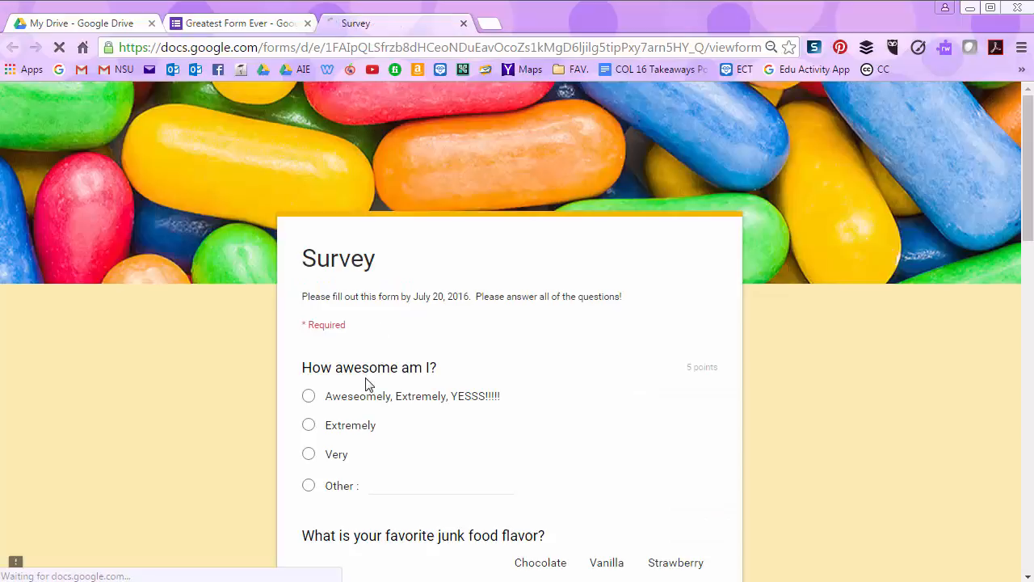
pyautogui.click(327, 466)
pyautogui.scroll(-1, 350, 475)
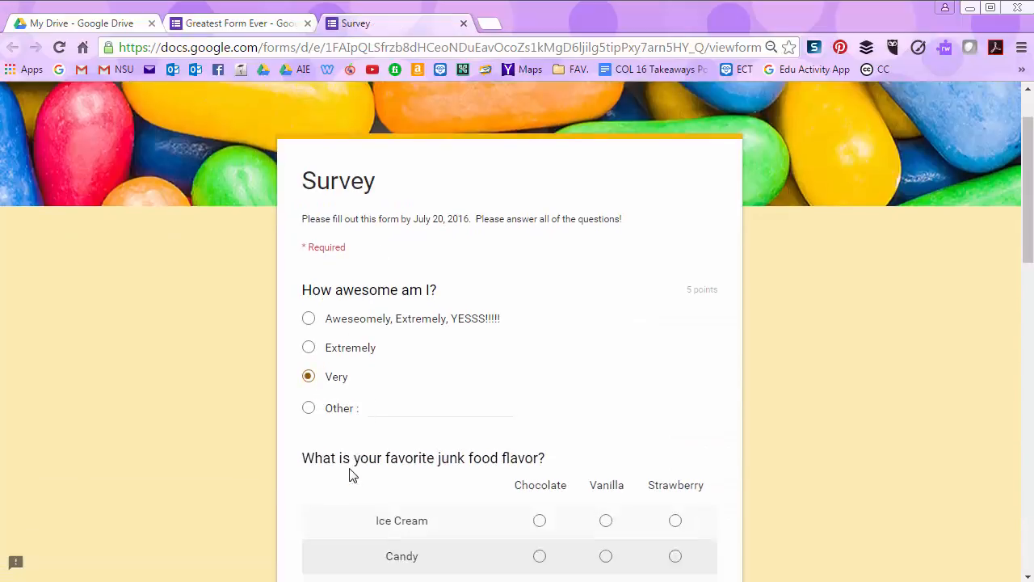
# - Enter "bdb" as the First Name and "bfbgf" as the Last Name in the previewed survey
pyautogui.scroll(-6, 350, 475)
pyautogui.click(336, 478)
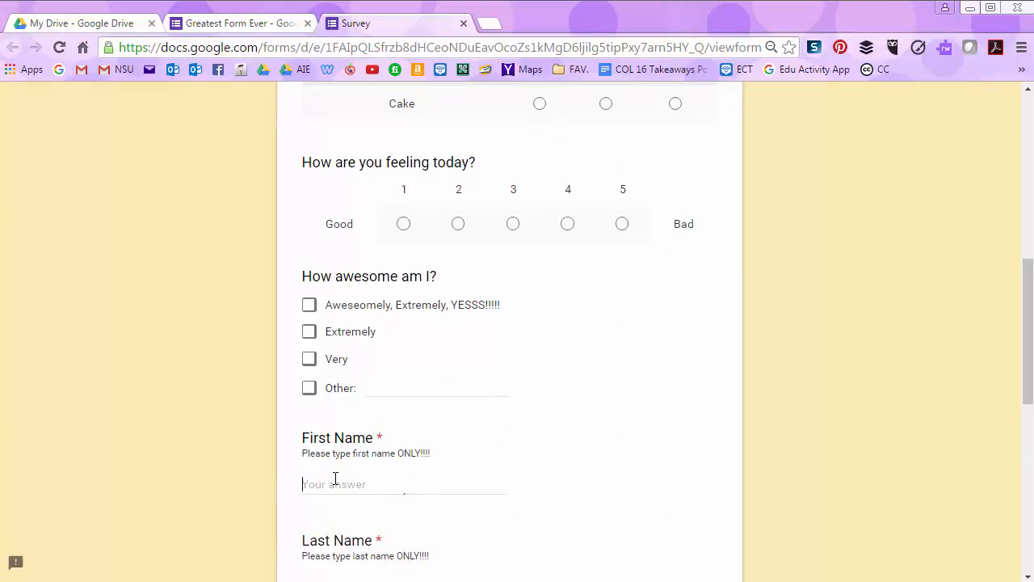
pyautogui.write('bdb')
pyautogui.scroll(-1, 339, 529)
pyautogui.click(327, 505)
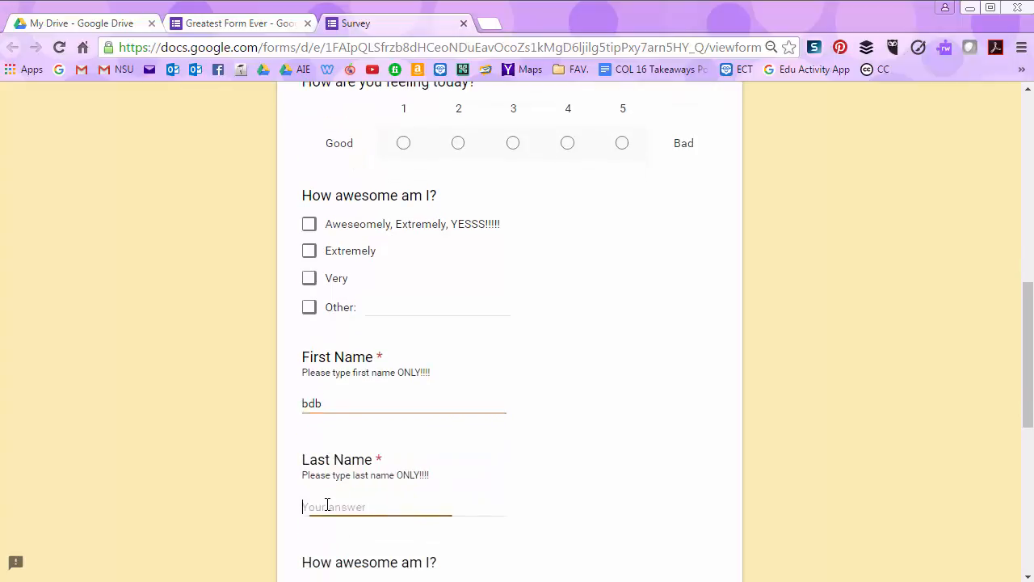
pyautogui.write('bfbgf')
# - Continue to page 2 of the survey, submit the test response, and close the preview
pyautogui.scroll(-7, 397, 506)
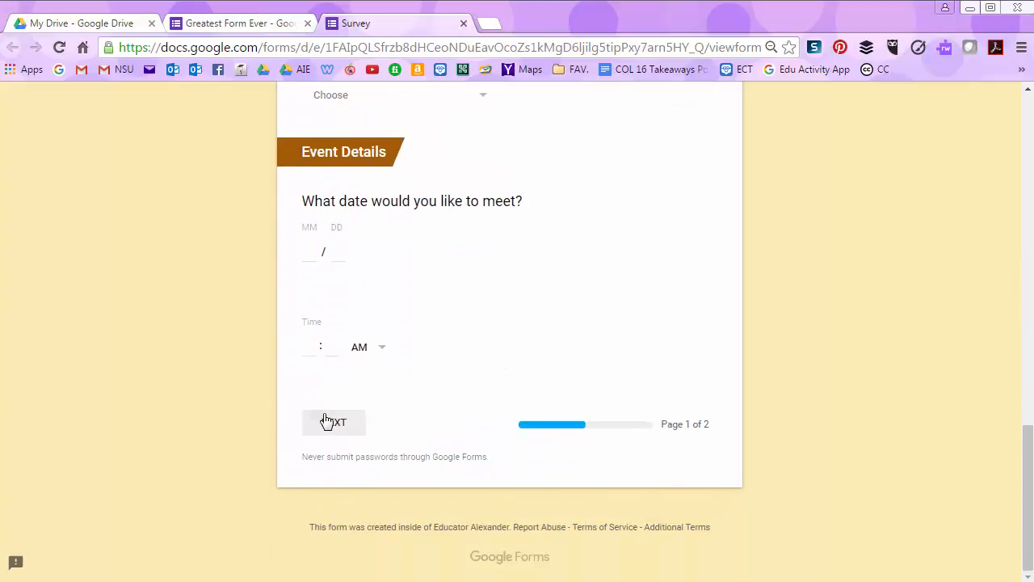
pyautogui.click(327, 420)
pyautogui.scroll(-10, 427, 470)
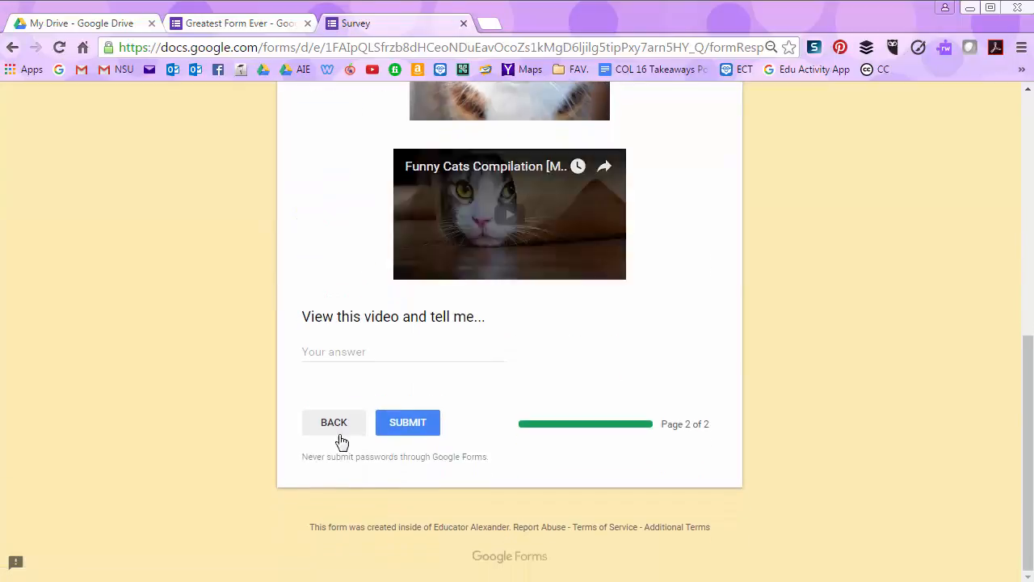
pyautogui.click(414, 428)
pyautogui.click(464, 24)
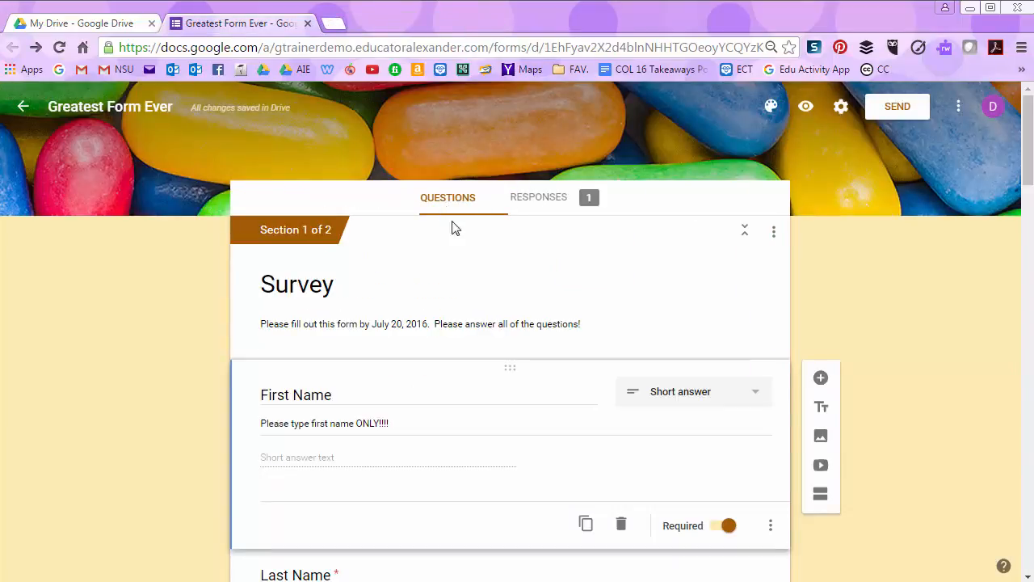
# - Look through the form's questions, and view the response summary and the individual response
pyautogui.scroll(-15, 485, 299)
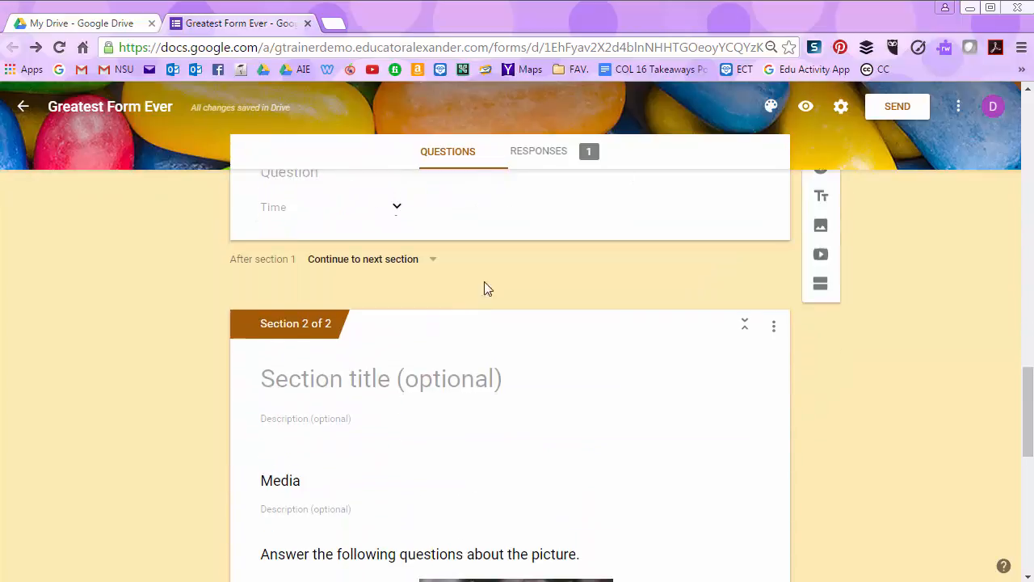
pyautogui.scroll(5, 487, 288)
pyautogui.click(547, 155)
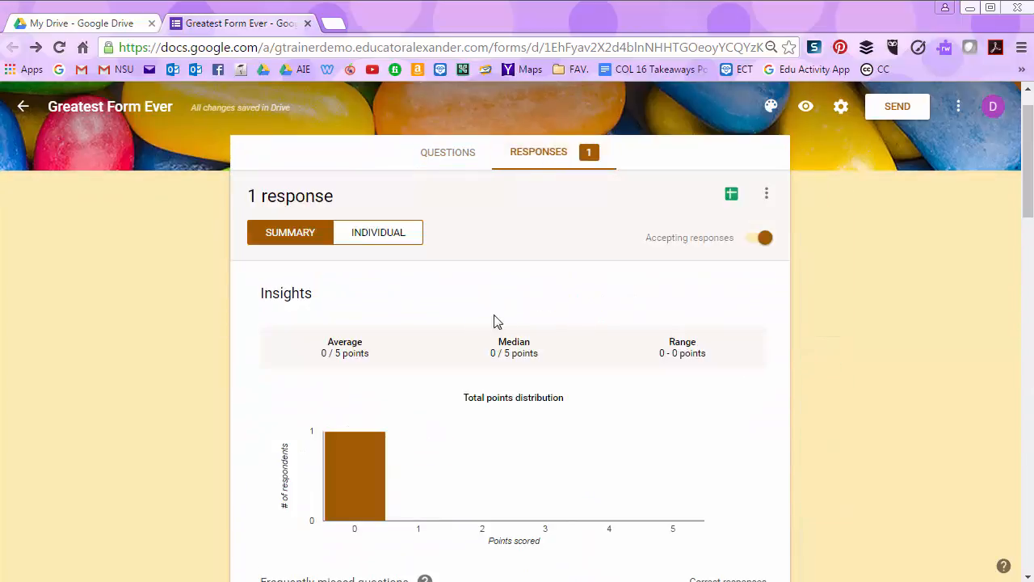
pyautogui.click(372, 240)
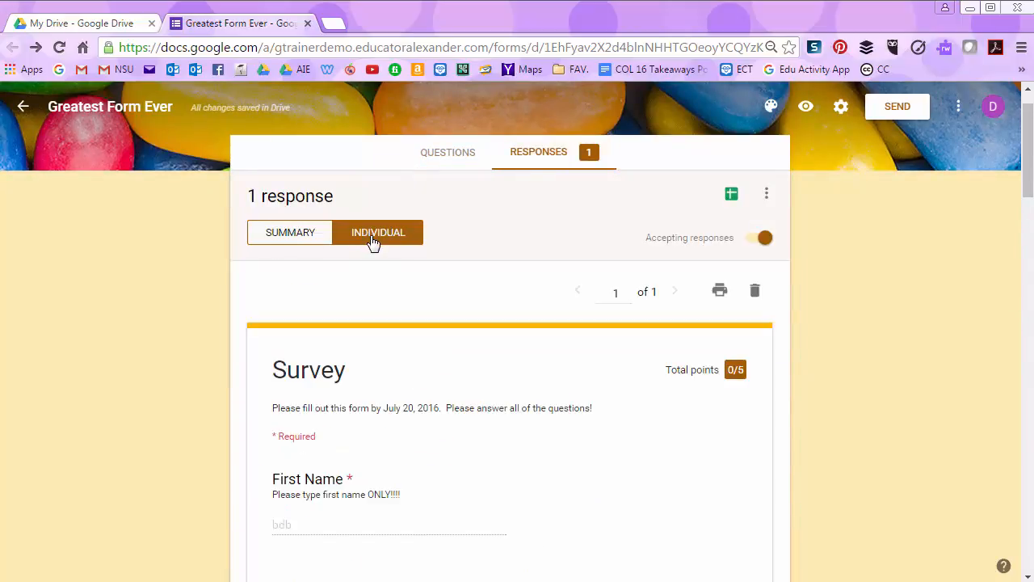
# - Review the new and existing spreadsheet choices for the response destination, and close the dialog without linking
pyautogui.click(730, 194)
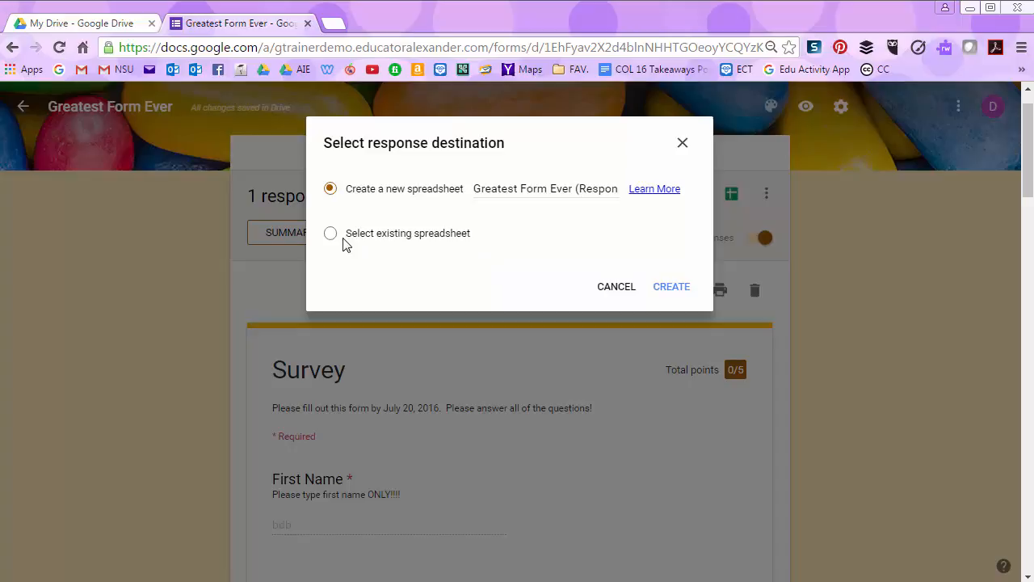
pyautogui.moveTo(342, 236); pyautogui.dragTo(474, 234)
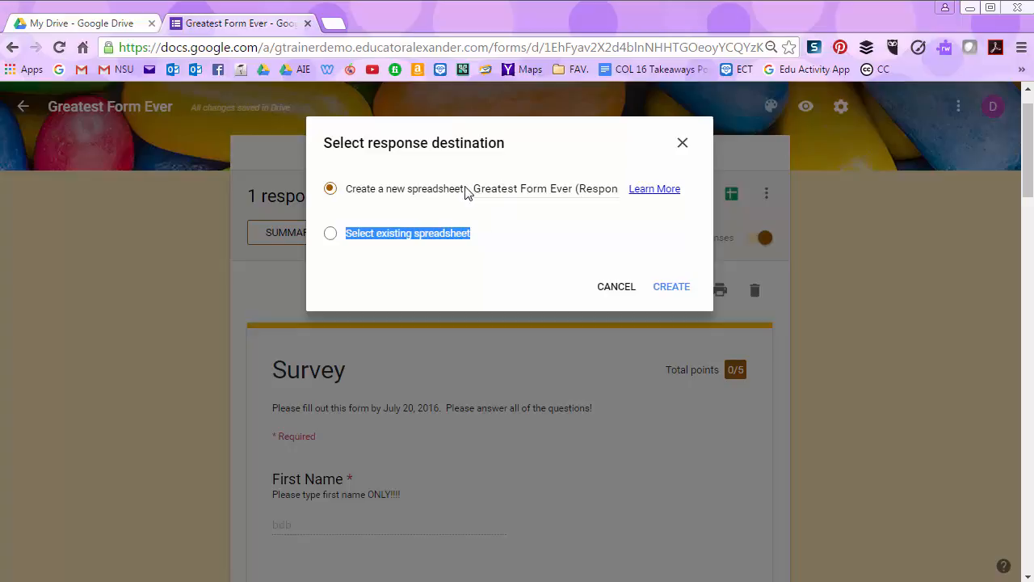
pyautogui.moveTo(477, 184); pyautogui.dragTo(636, 197)
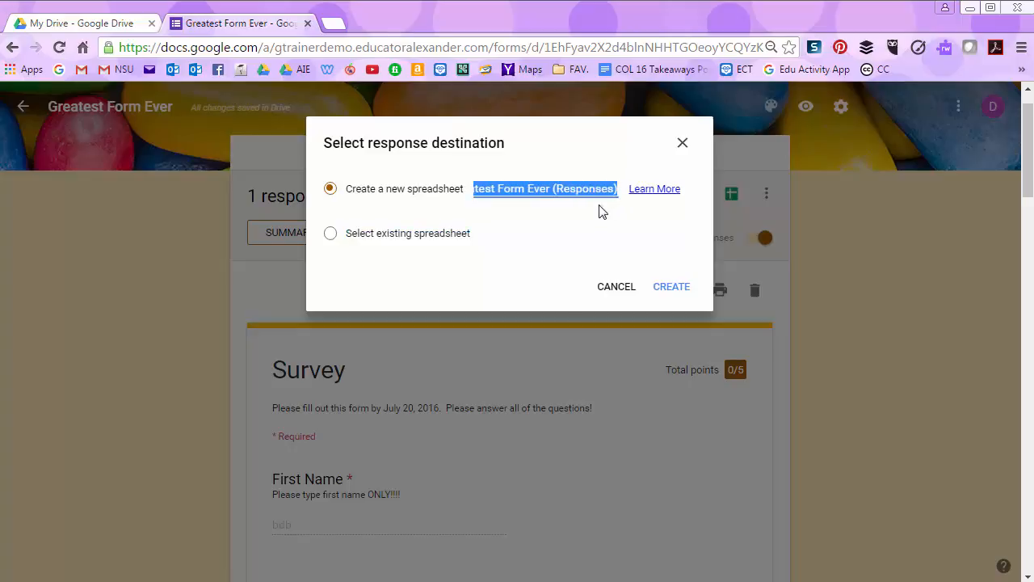
pyautogui.click(329, 245)
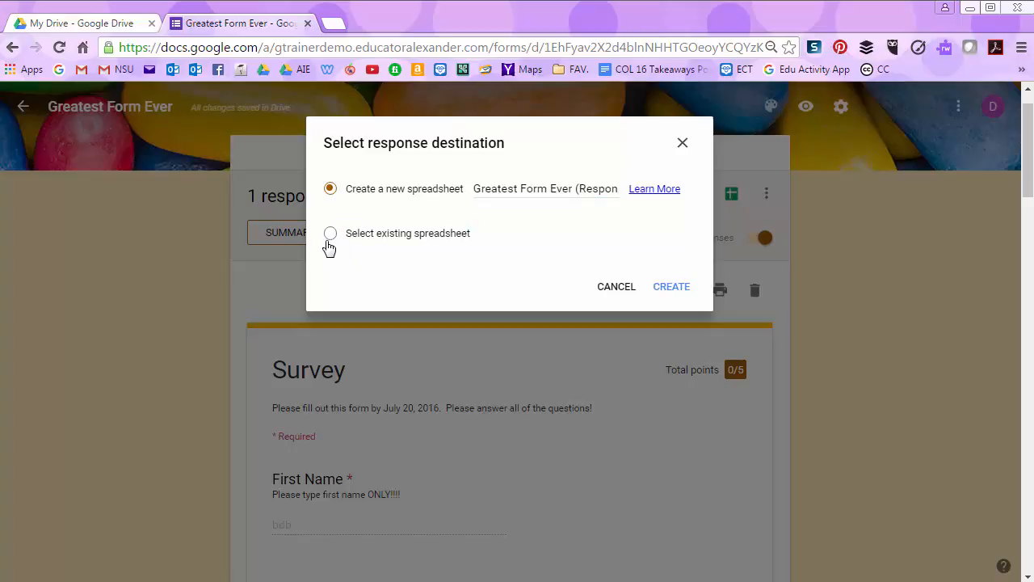
pyautogui.click(329, 242)
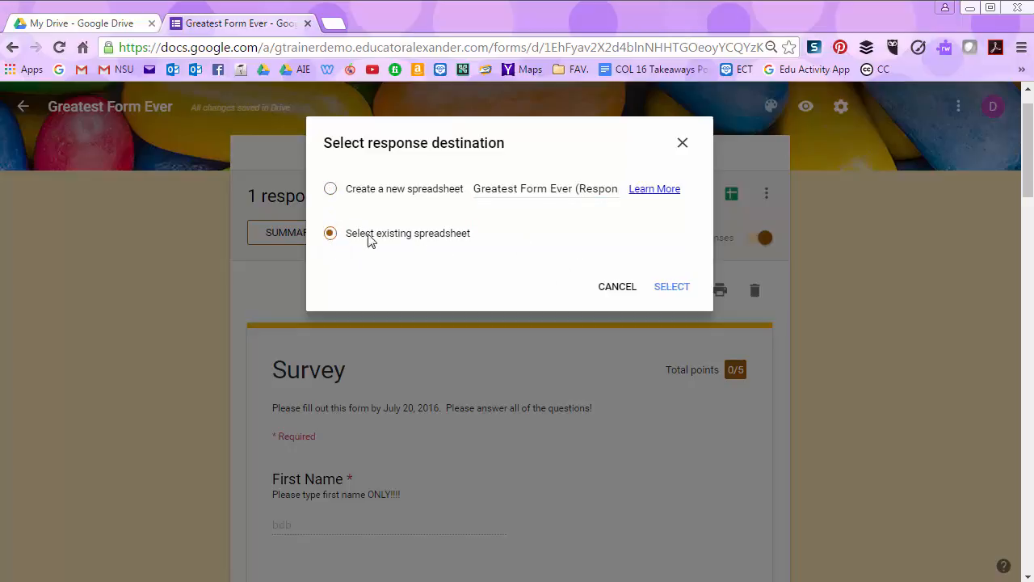
pyautogui.click(684, 143)
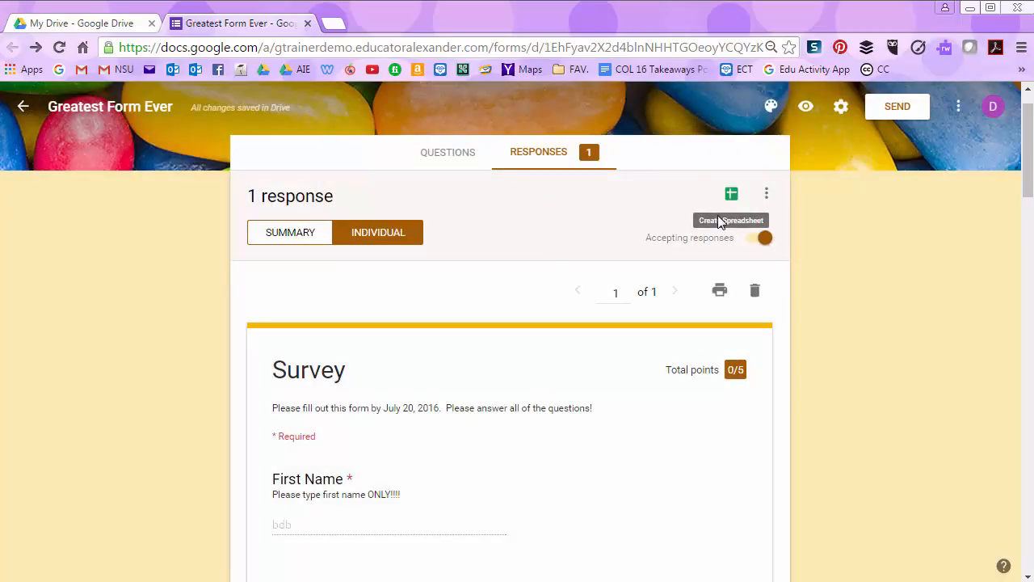
# - Stop the form from accepting responses, and turn accepting responses back on
pyautogui.click(757, 241)
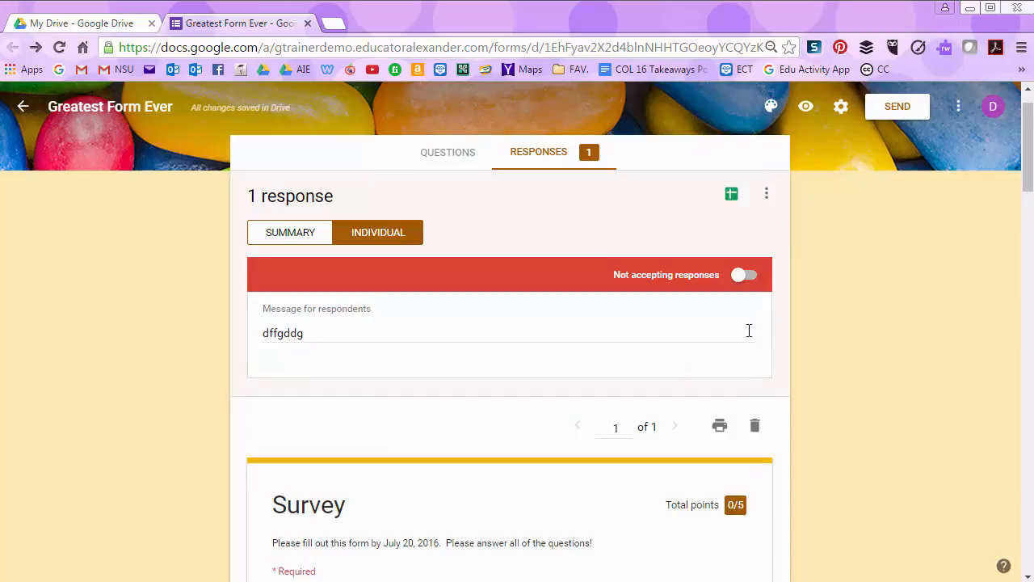
pyautogui.click(744, 277)
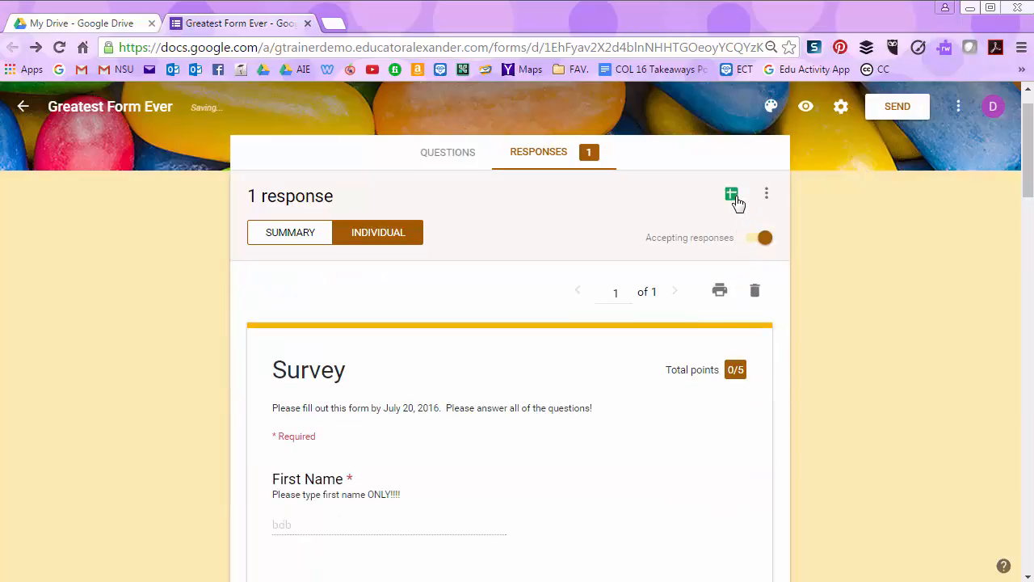
# - Send the form's responses to the existing SAMPLE FORM (Responses) spreadsheet, and close the spreadsheet
pyautogui.click(734, 198)
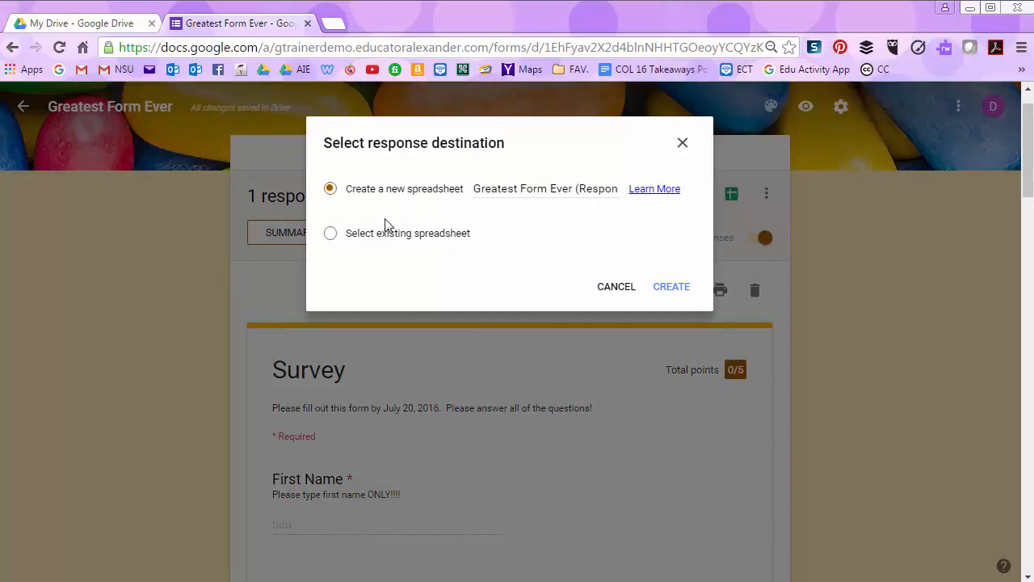
pyautogui.click(343, 236)
pyautogui.click(675, 287)
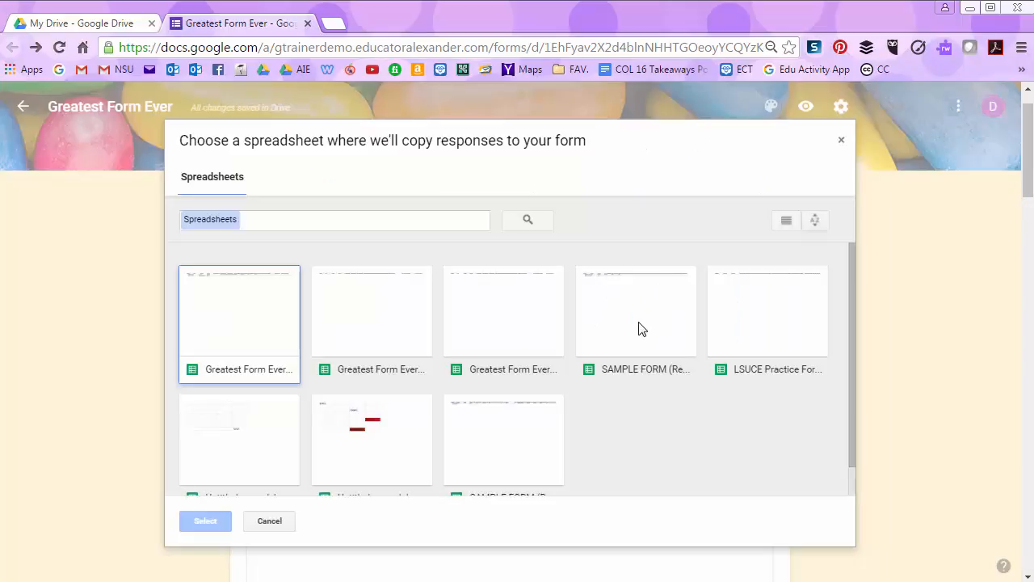
pyautogui.doubleClick(639, 328)
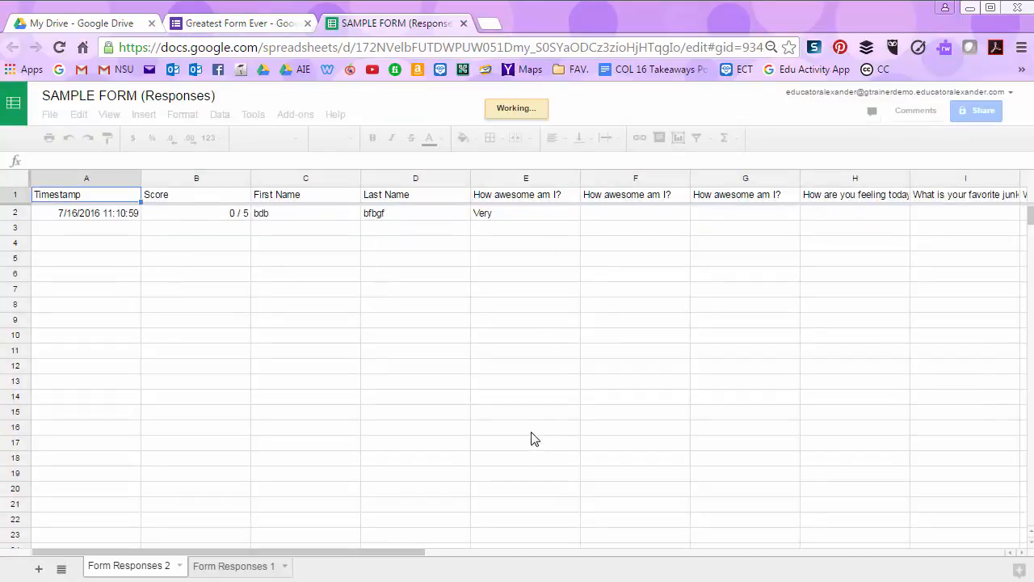
pyautogui.click(463, 24)
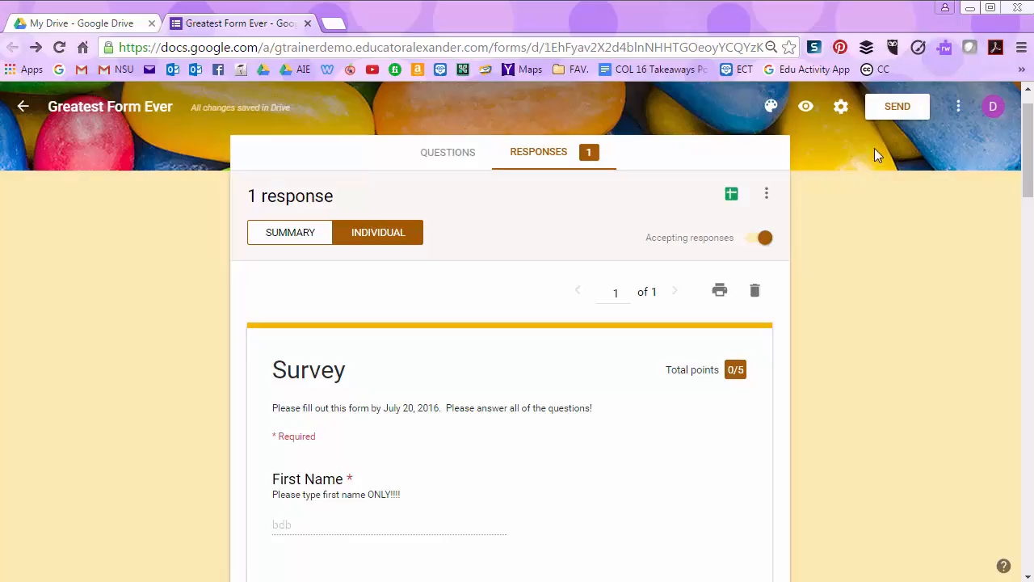
# - View the responses in the linked spreadsheet and in the form's summary and individual views, and return to the form
pyautogui.click(733, 197)
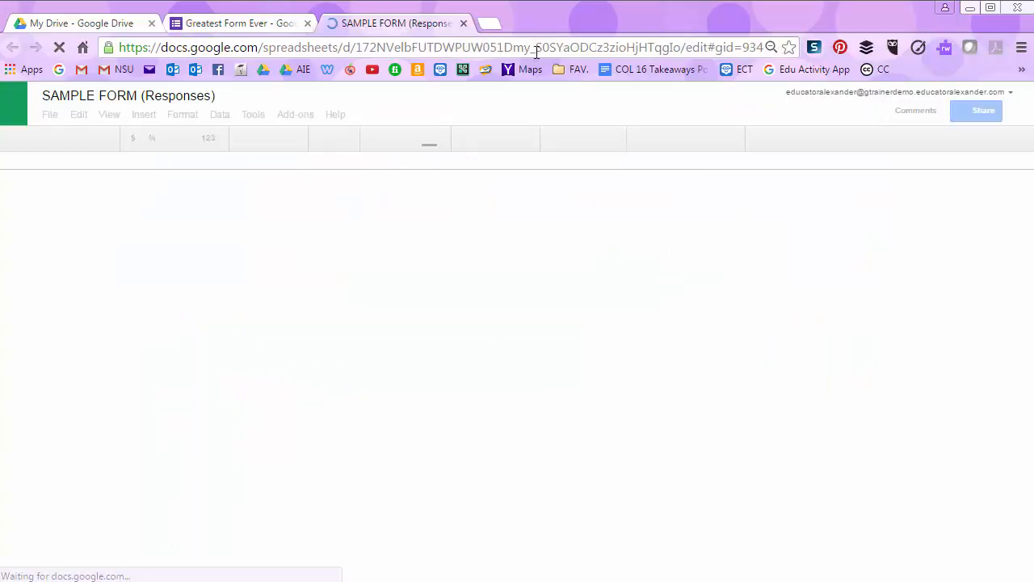
pyautogui.click(463, 23)
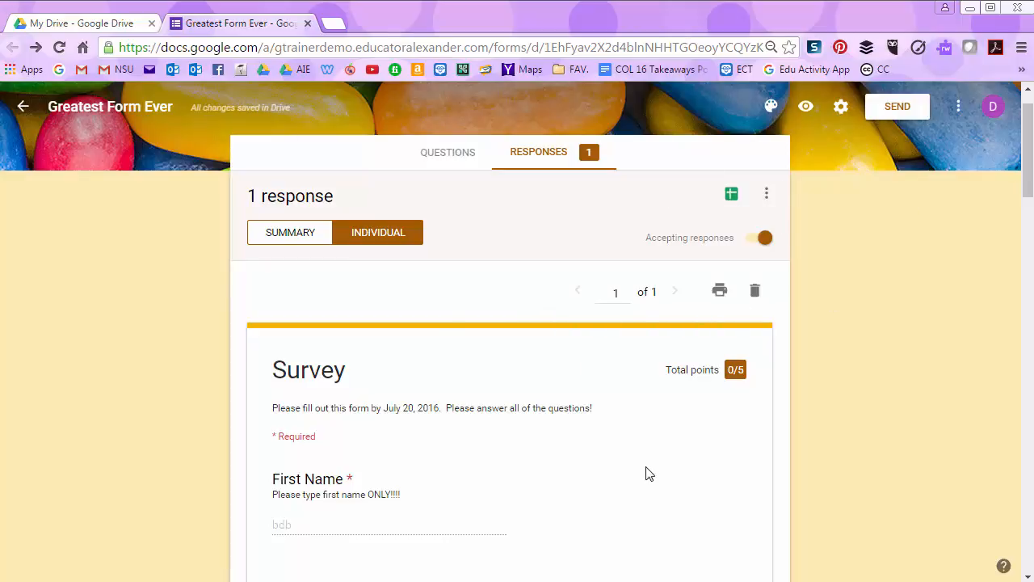
pyautogui.click(286, 234)
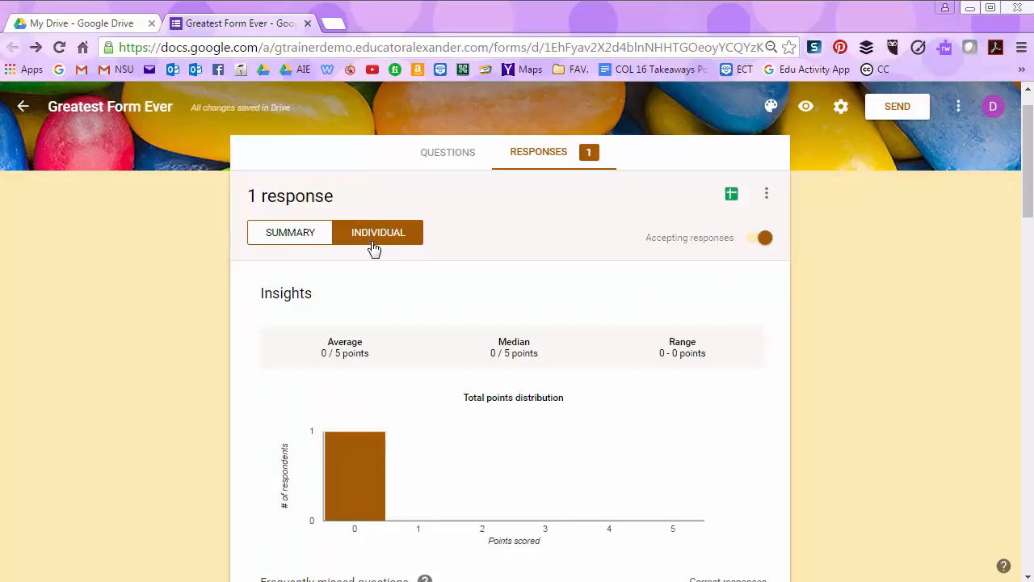
pyautogui.click(375, 236)
pyautogui.click(731, 196)
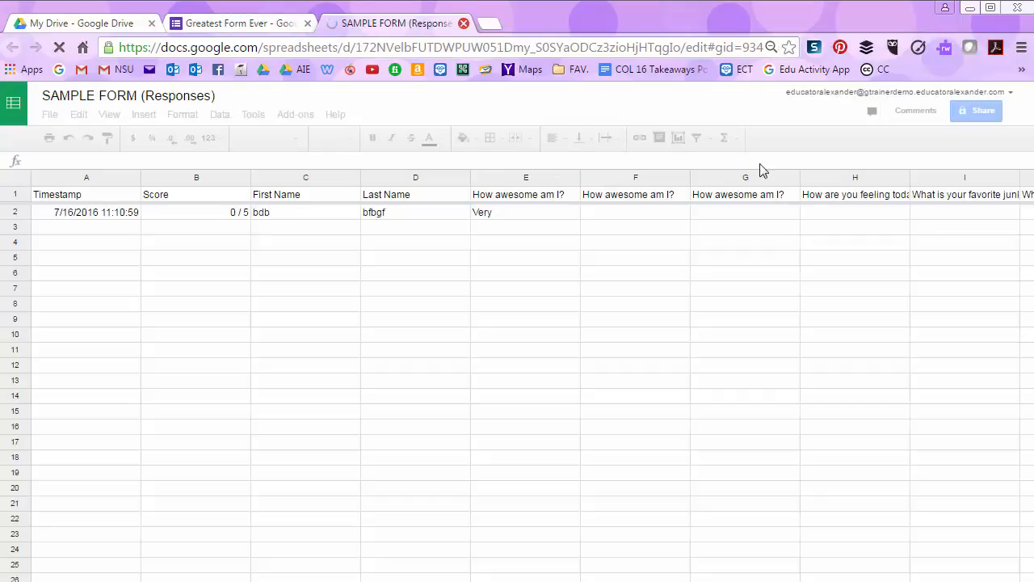
pyautogui.click(462, 23)
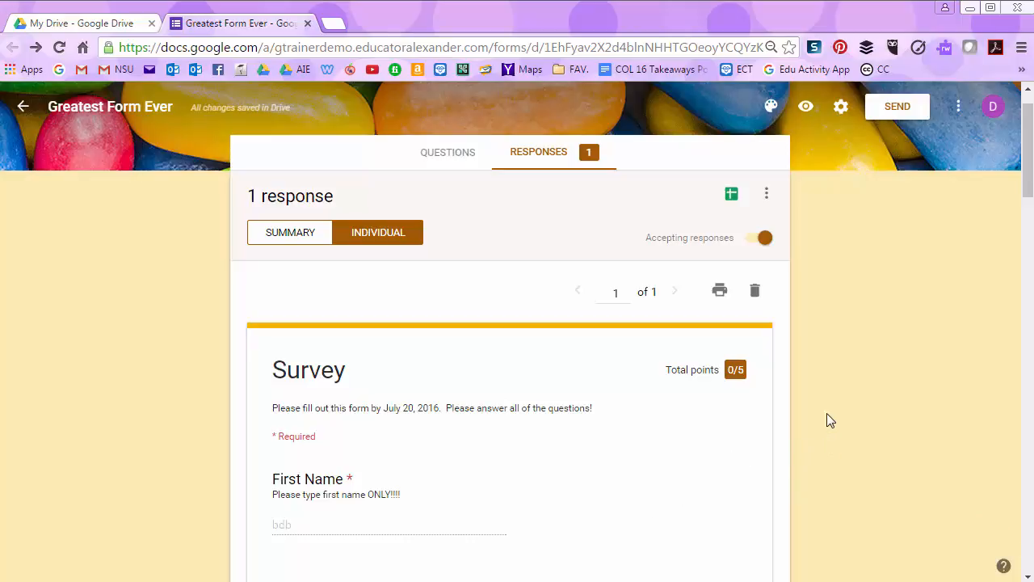
# - Look over the additional response options, and check the Adobe Connect chat for participants' questions
pyautogui.click(765, 195)
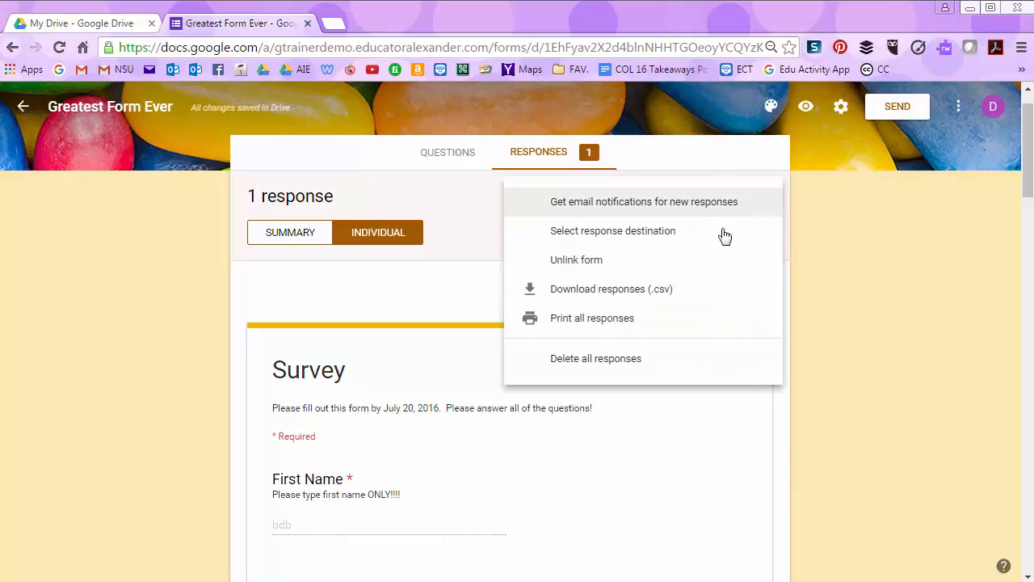
pyautogui.click(906, 252)
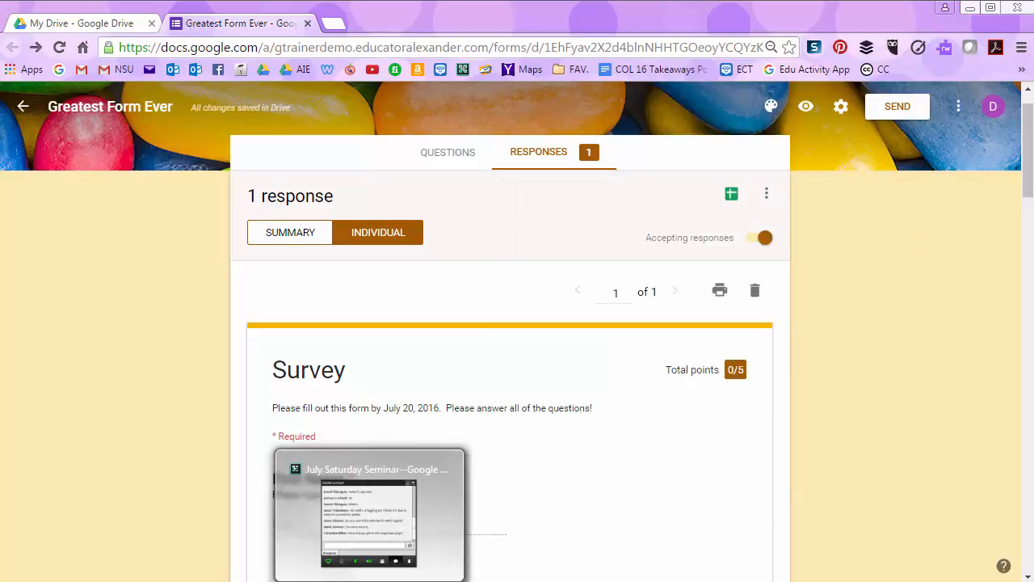
pyautogui.click(370, 581)
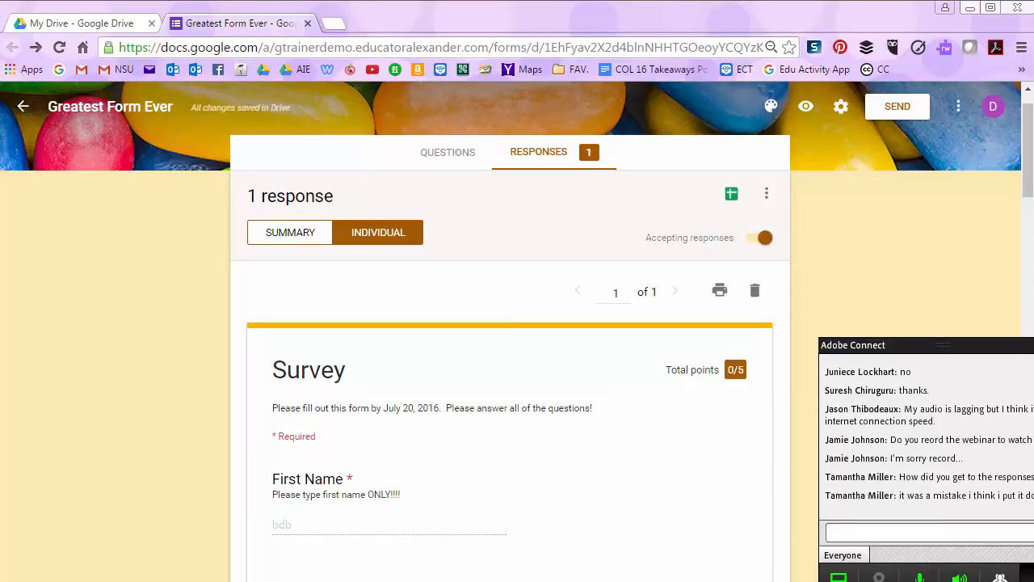
pyautogui.click(1033, 344)
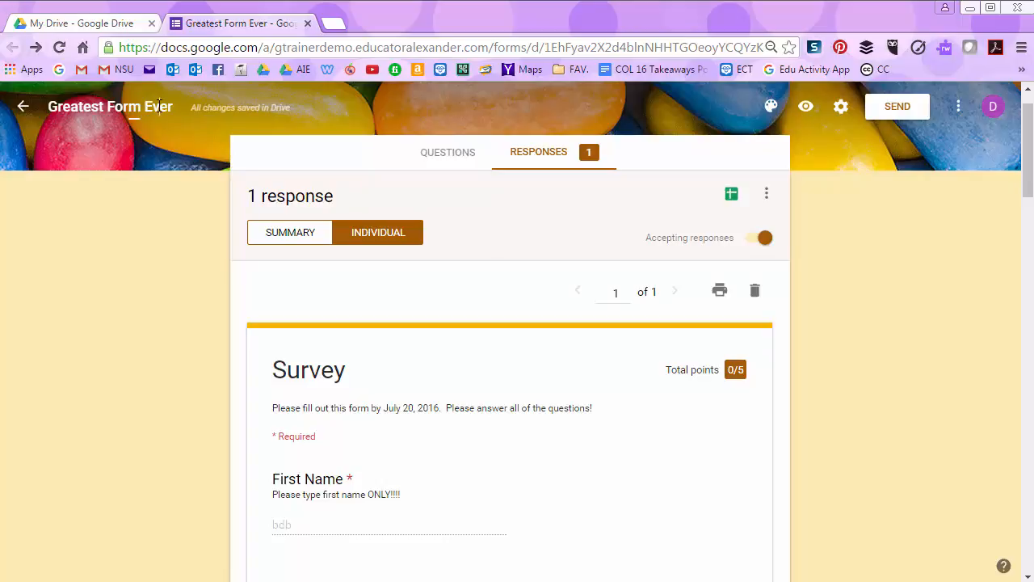
# - Append 123 to the form's title and close the form
pyautogui.write('123')
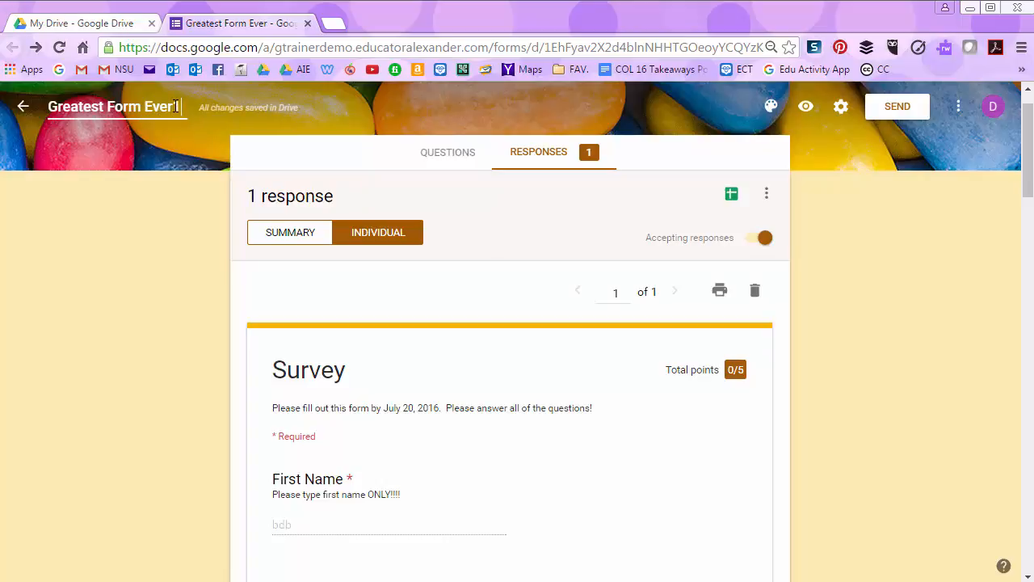
pyautogui.click(308, 23)
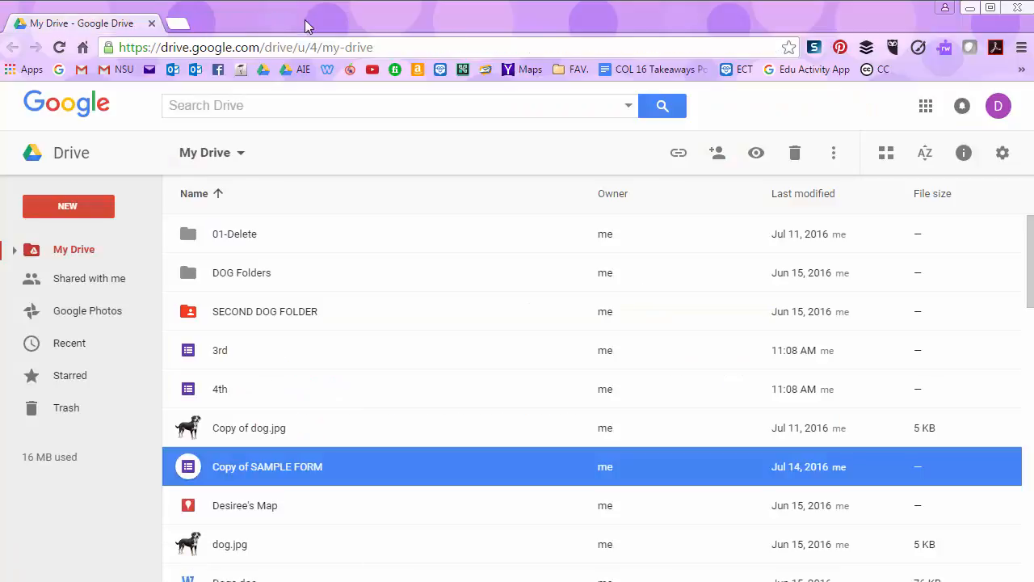
# - Refresh My Drive and open the Greatest Form Ever form last modified at 11:11 AM
pyautogui.scroll(-10, 391, 444)
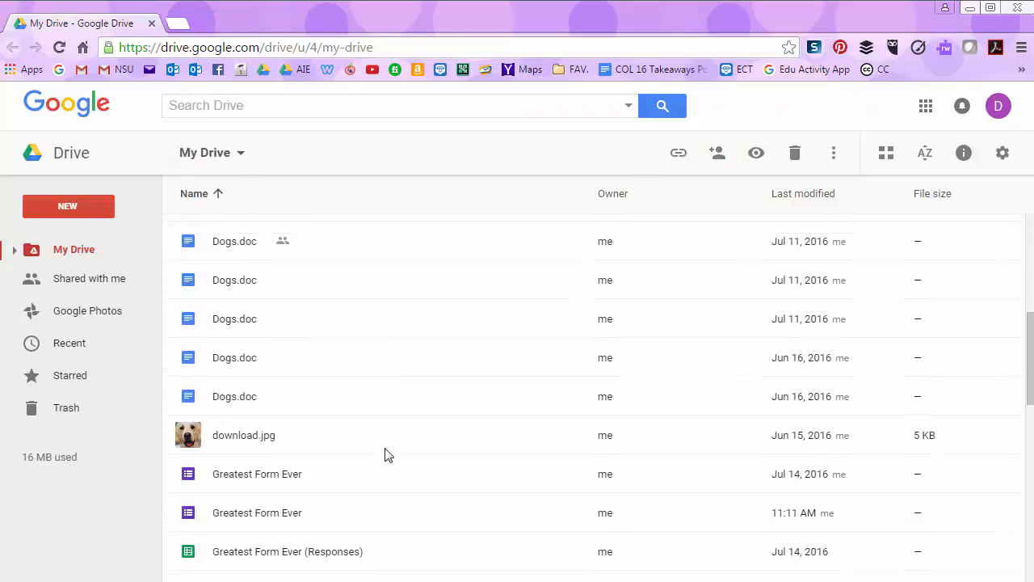
pyautogui.scroll(-5, 381, 457)
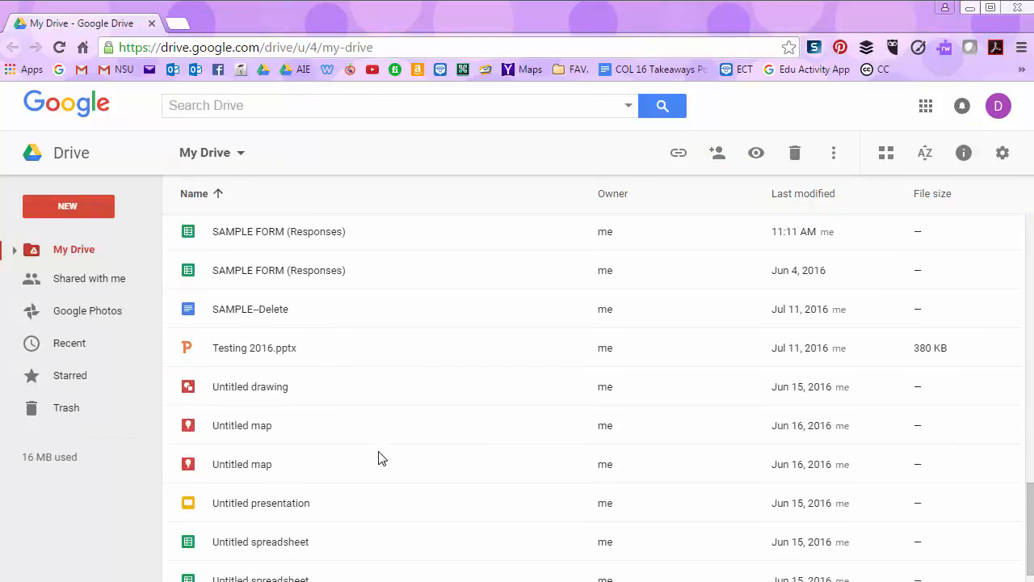
pyautogui.scroll(8, 381, 458)
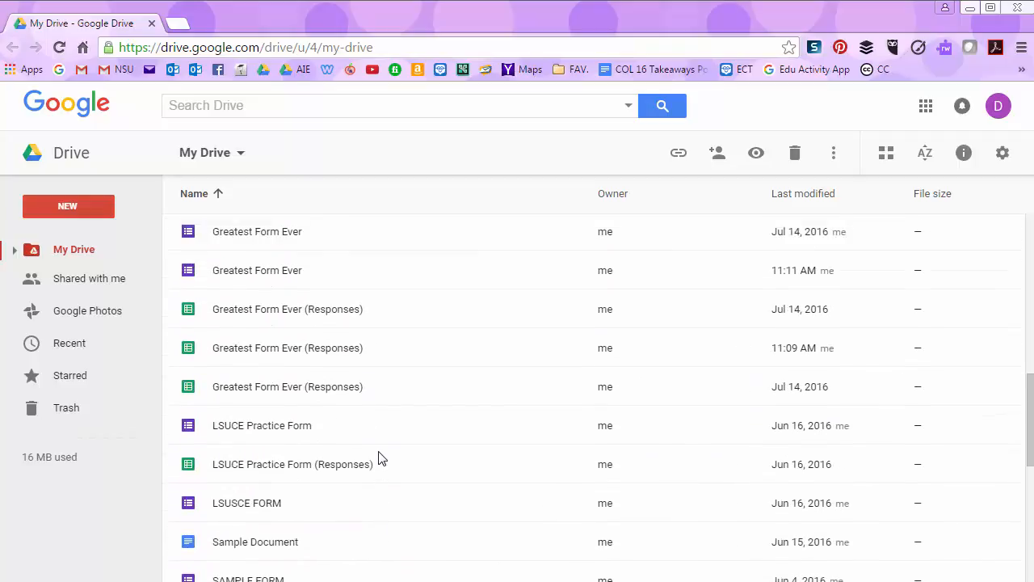
pyautogui.scroll(5, 379, 455)
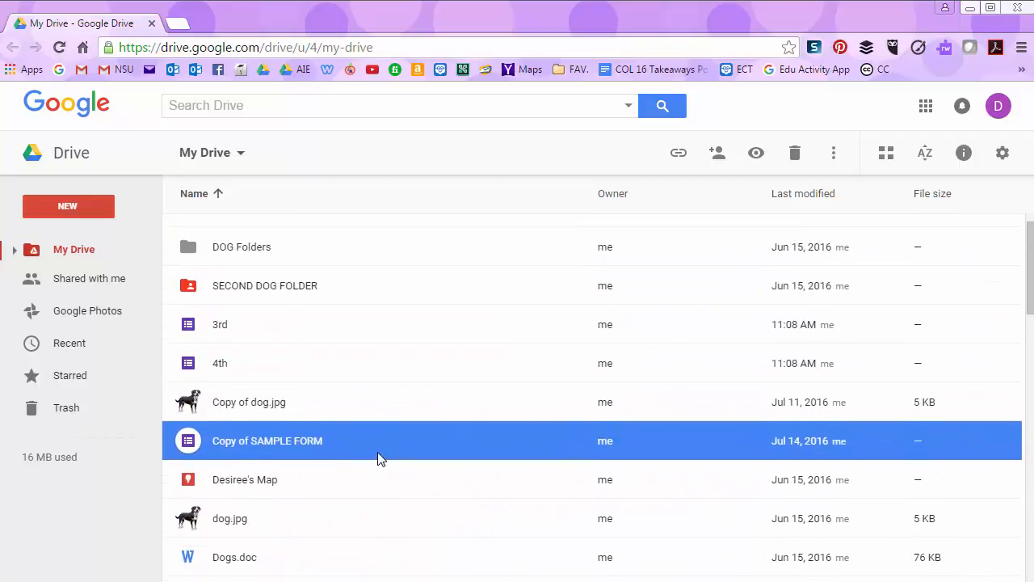
pyautogui.click(59, 47)
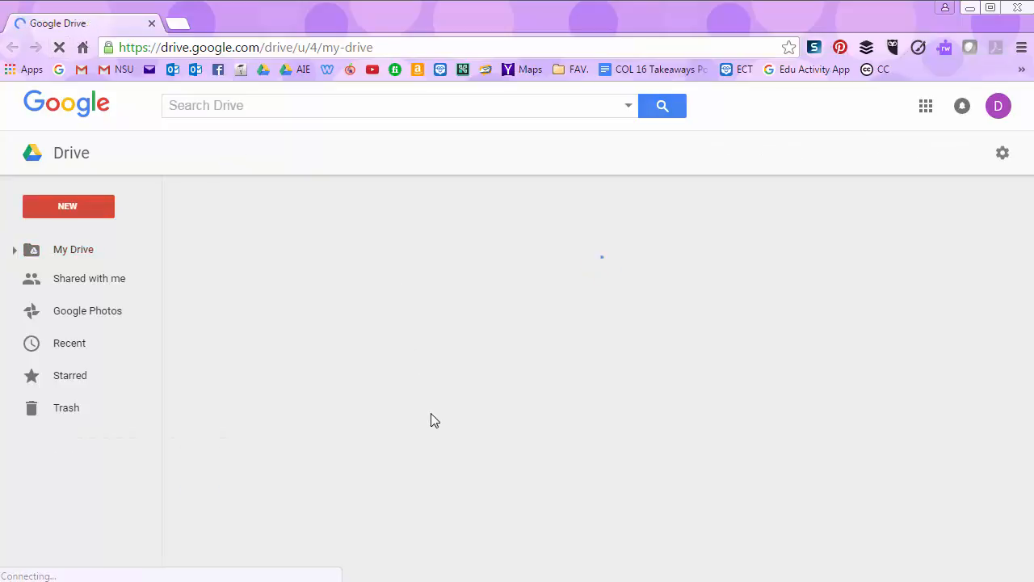
pyautogui.scroll(-10, 430, 420)
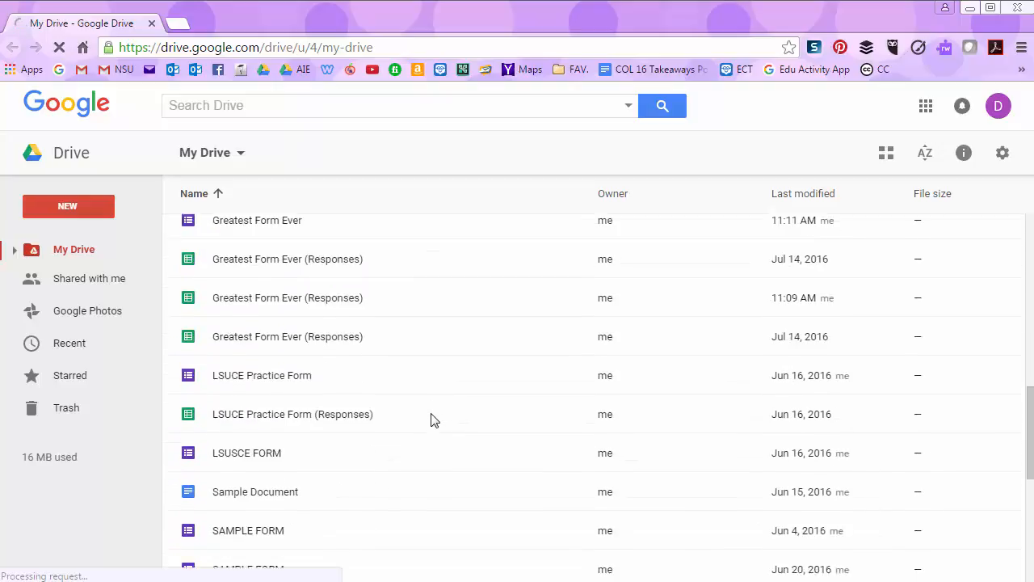
pyautogui.scroll(-5, 430, 419)
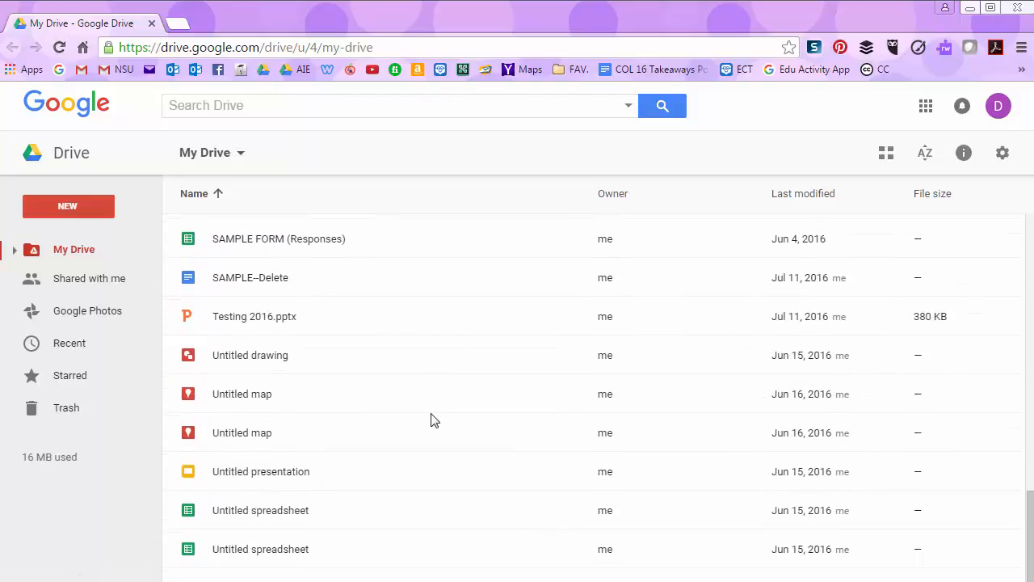
pyautogui.scroll(4, 247, 498)
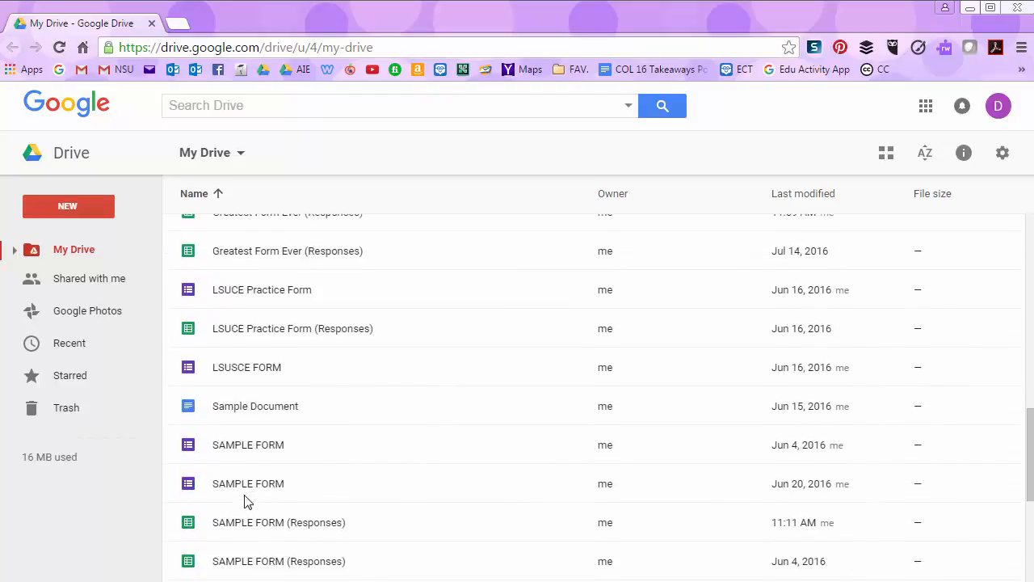
pyautogui.scroll(3, 248, 501)
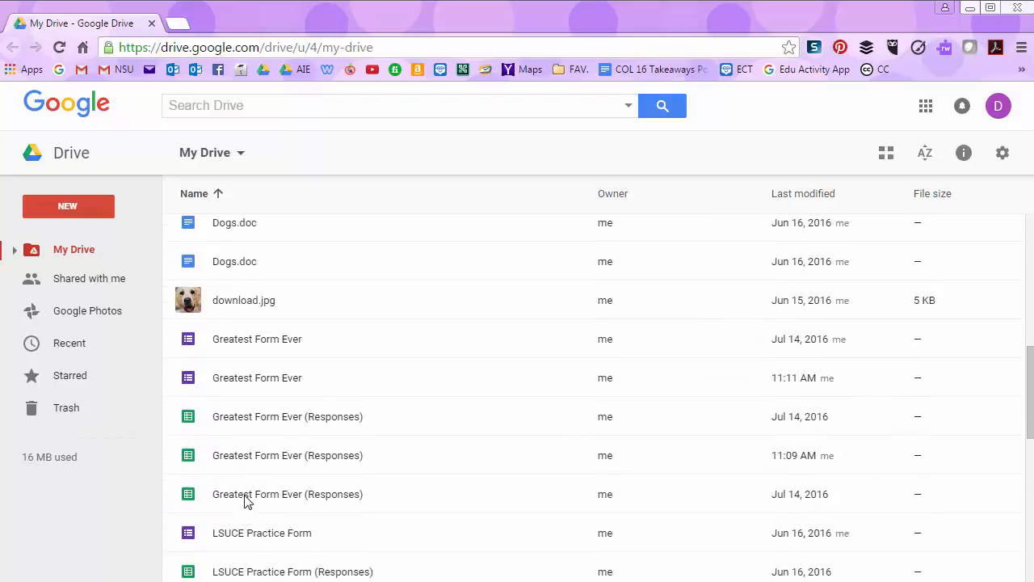
pyautogui.scroll(2, 247, 501)
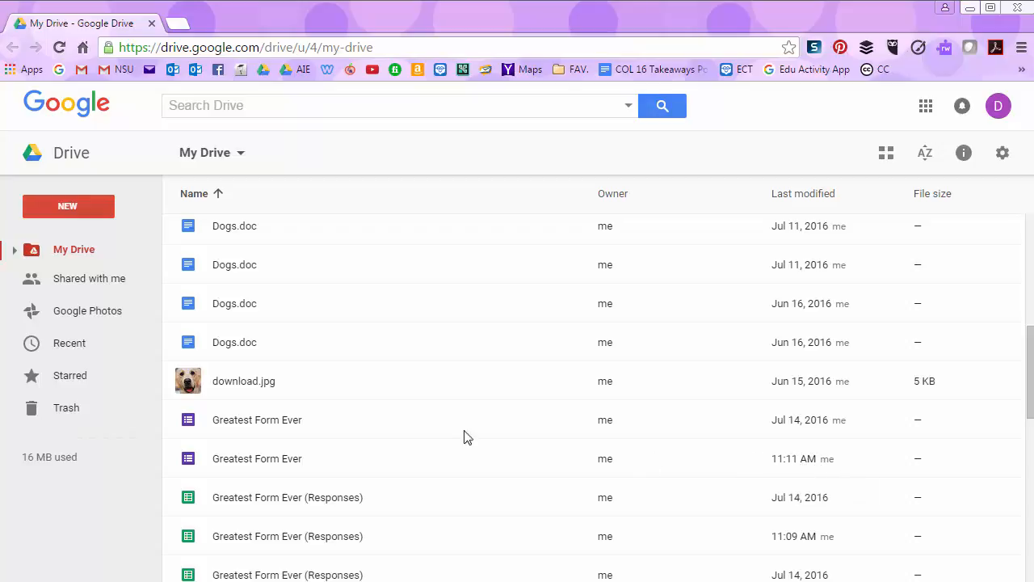
pyautogui.click(255, 466)
pyautogui.doubleClick(255, 467)
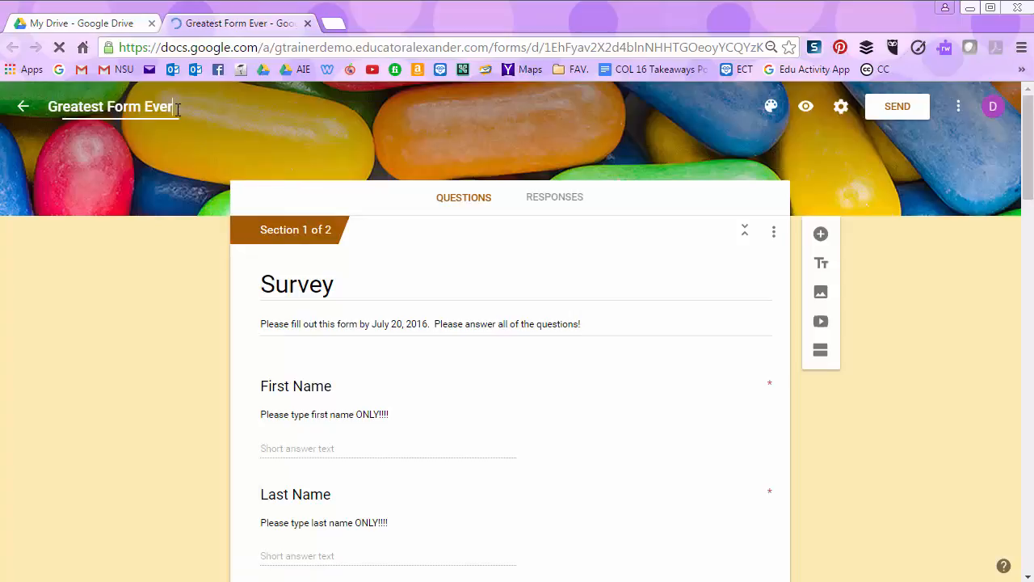
# - Append 123 to the form's file title so it reads Greatest Form Ever123
pyautogui.click(178, 109)
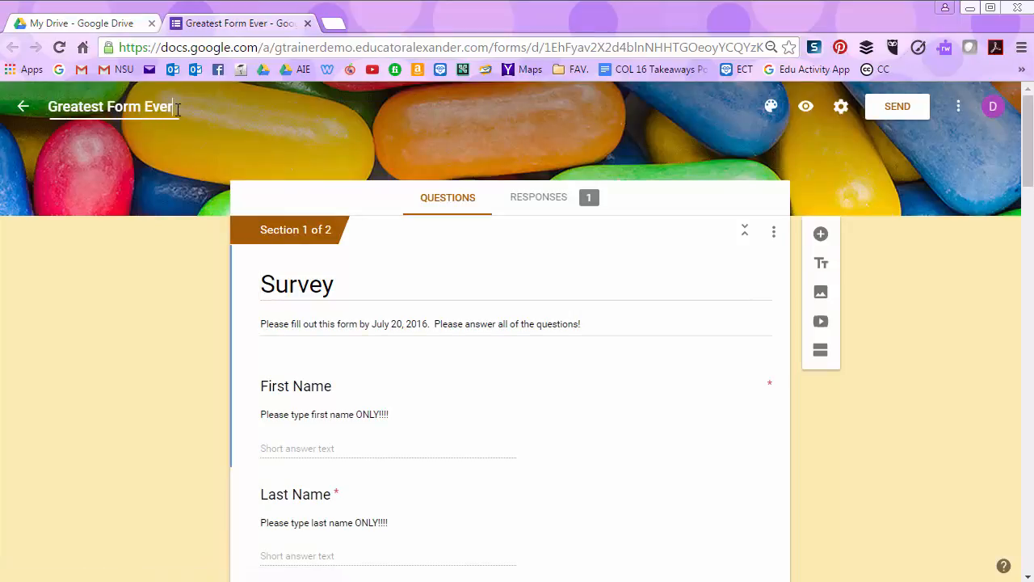
pyautogui.write('123')
pyautogui.click(253, 140)
pyautogui.click(353, 277)
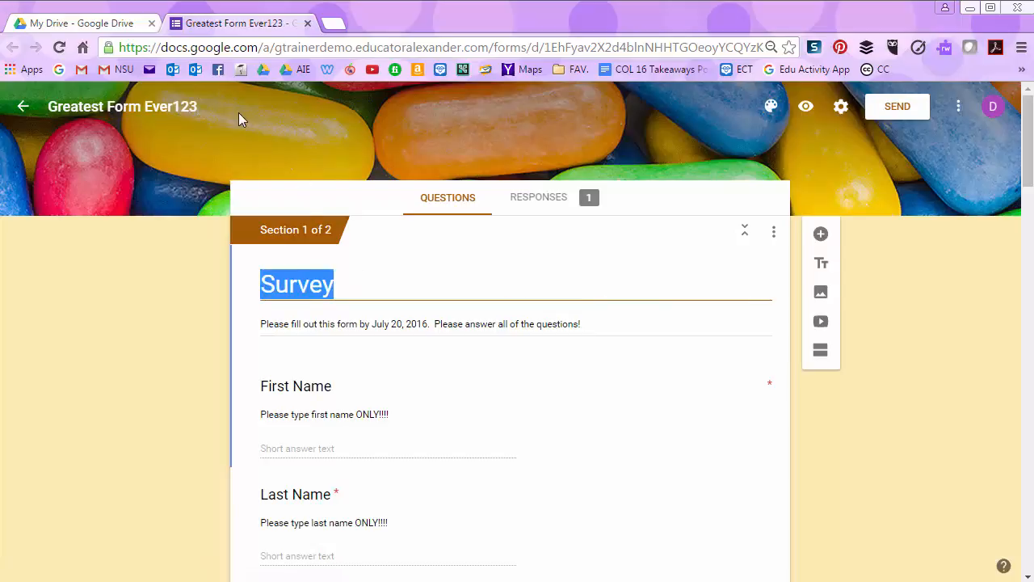
pyautogui.click(238, 113)
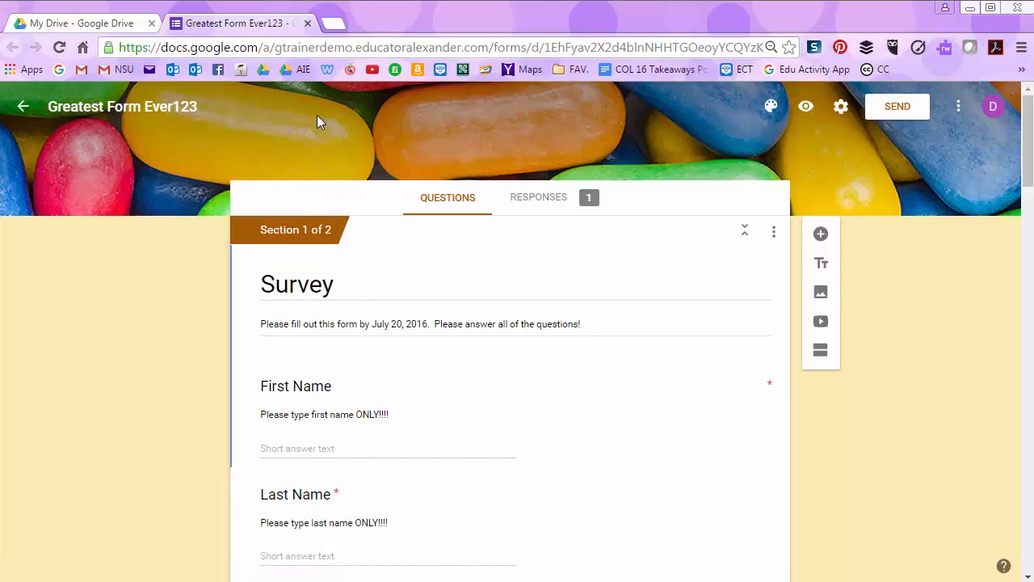
# - Return to the Forms home screen, reopen Greatest Form Ever123 from the recent forms, and look through its questions down to Section 2
pyautogui.click(22, 107)
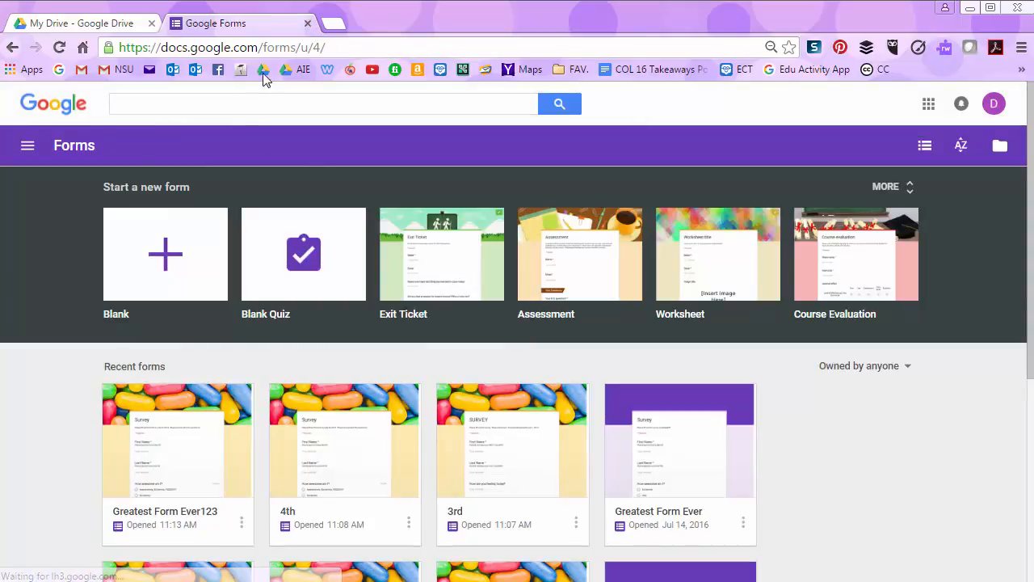
pyautogui.click(11, 47)
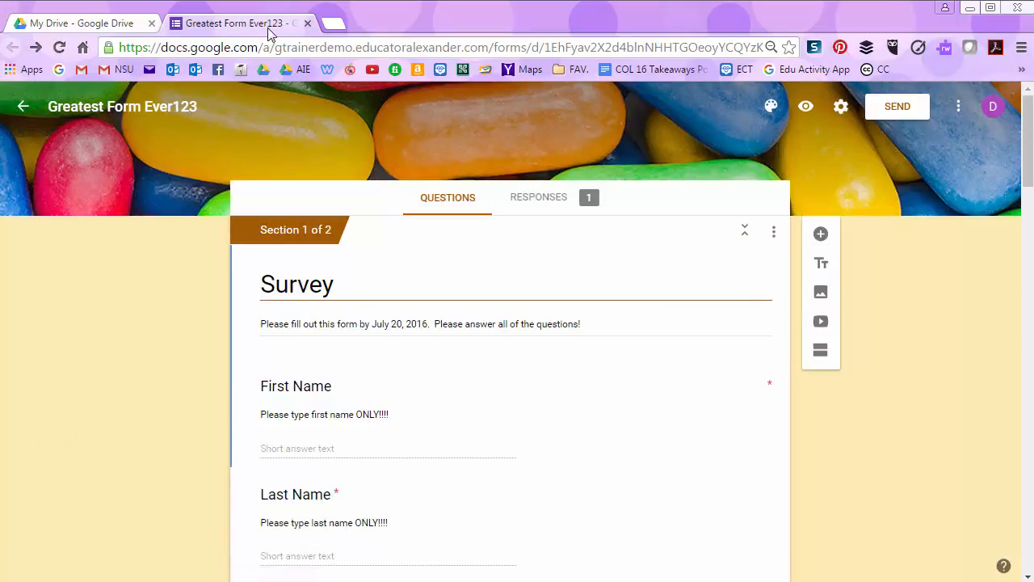
pyautogui.click(25, 108)
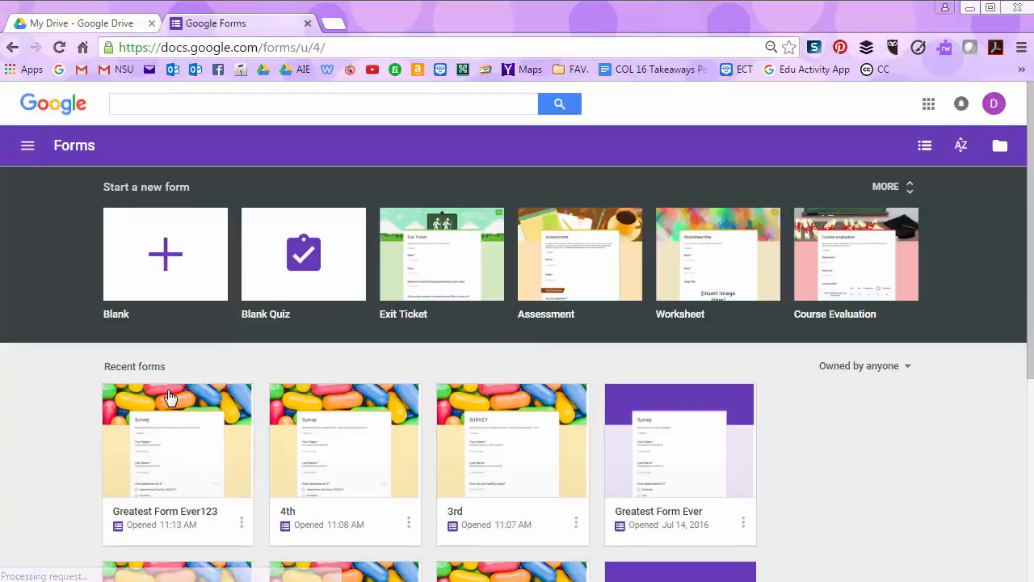
pyautogui.click(168, 399)
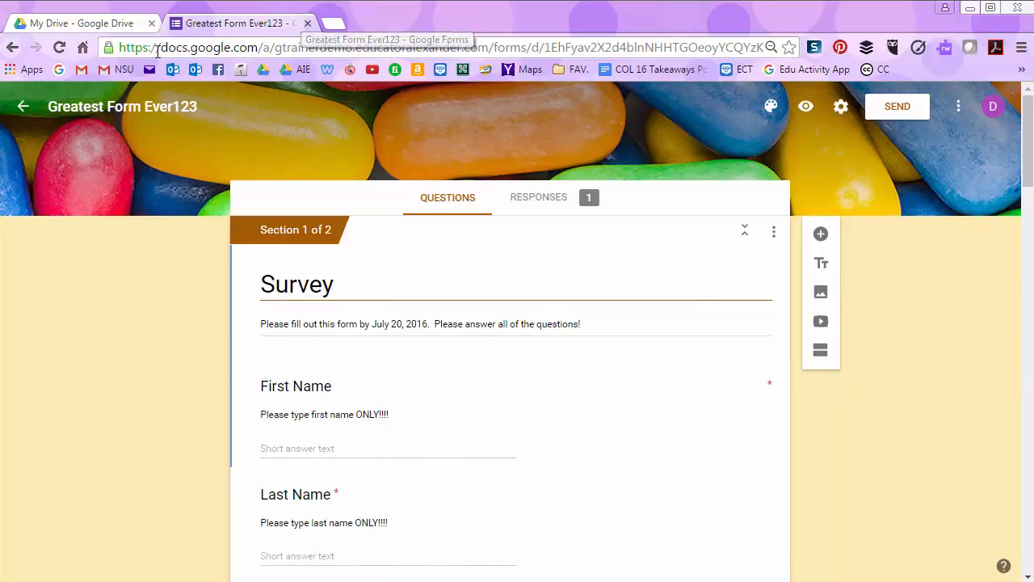
pyautogui.scroll(-10, 496, 347)
pyautogui.scroll(-5, 496, 345)
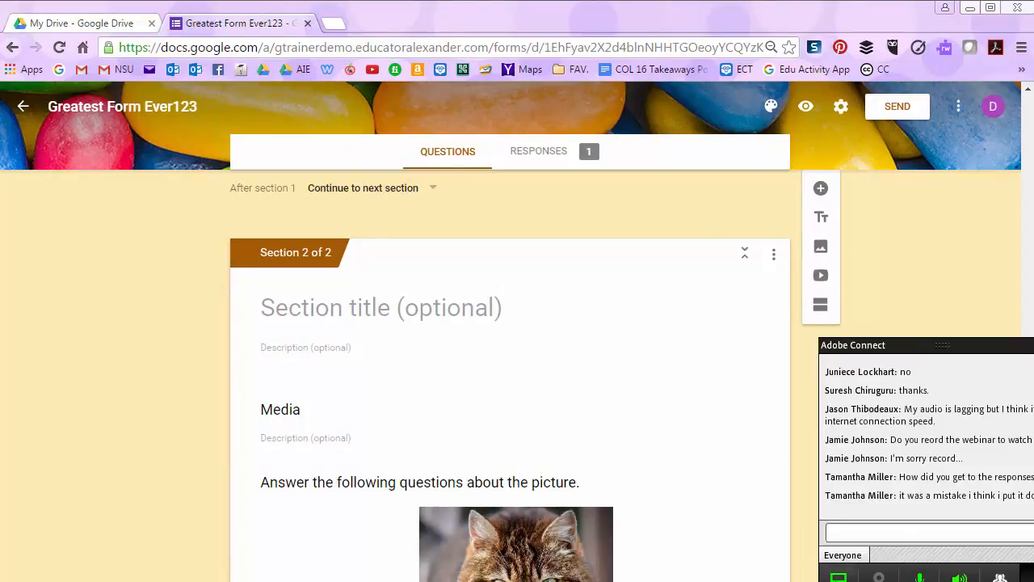
# - Stop sharing the screen in Adobe Connect and look through the rest of the attendee list
pyautogui.click(839, 577)
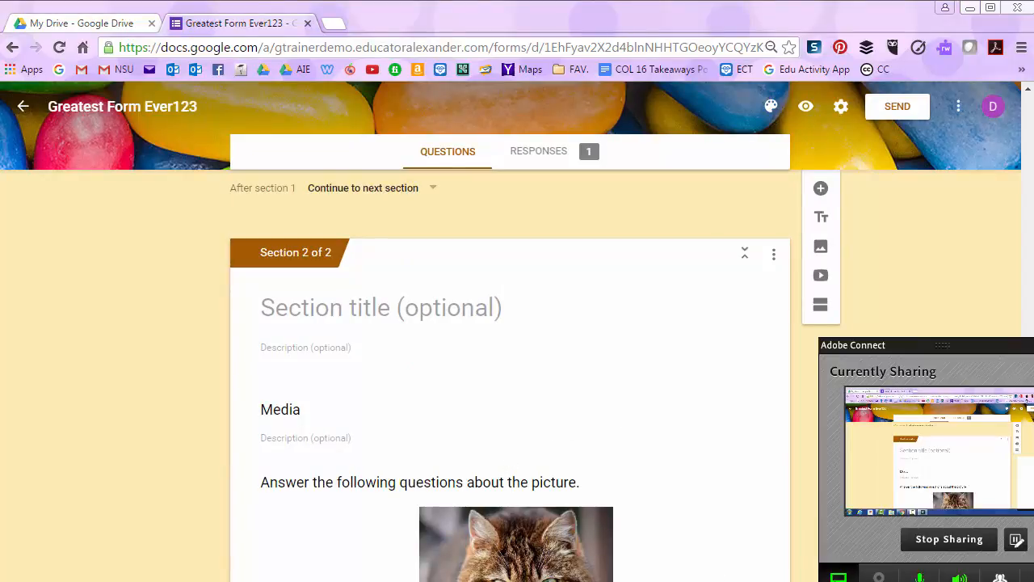
pyautogui.click(942, 543)
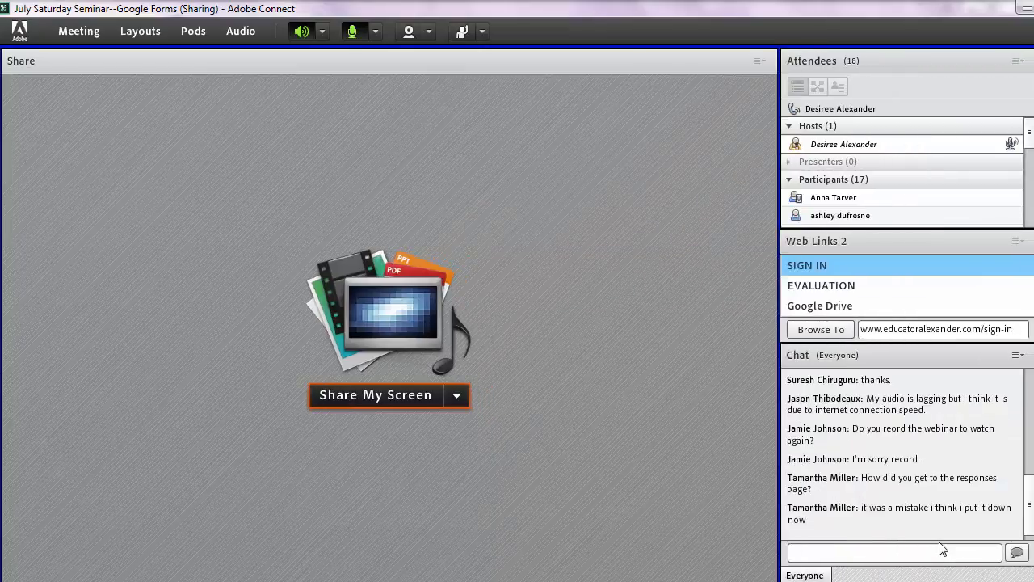
pyautogui.click(943, 554)
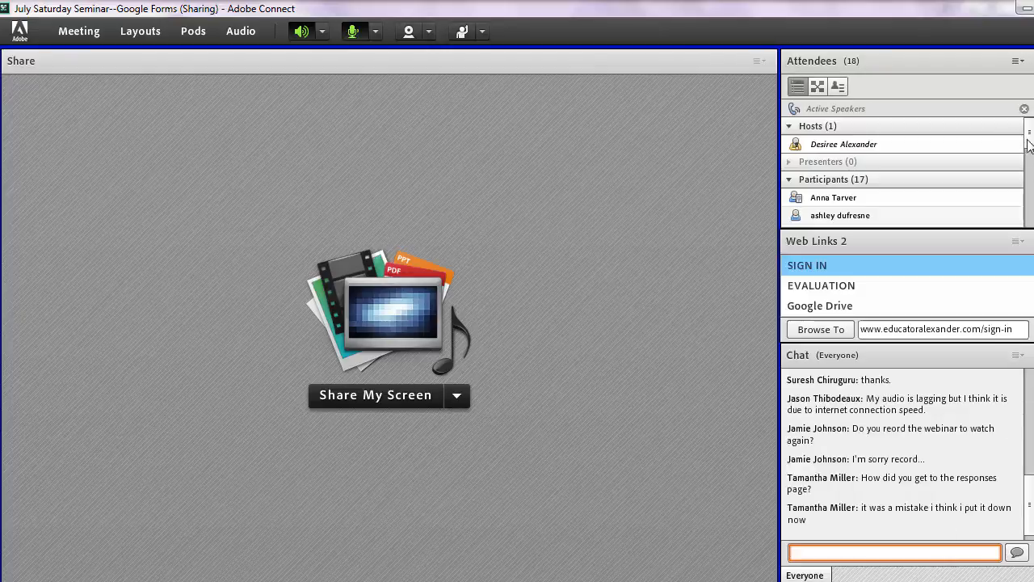
pyautogui.moveTo(1031, 135); pyautogui.dragTo(1032, 211)
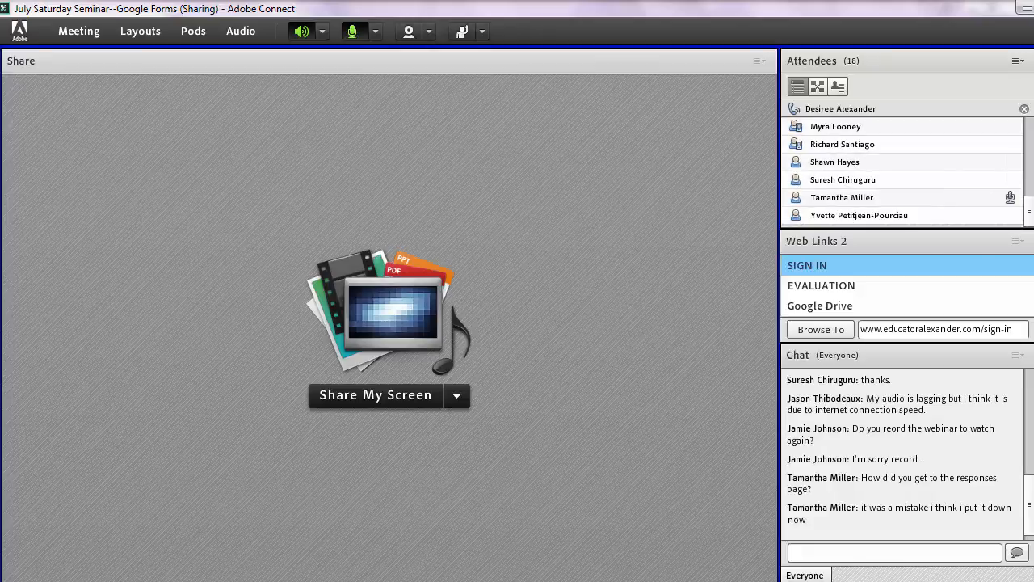
pyautogui.click(846, 554)
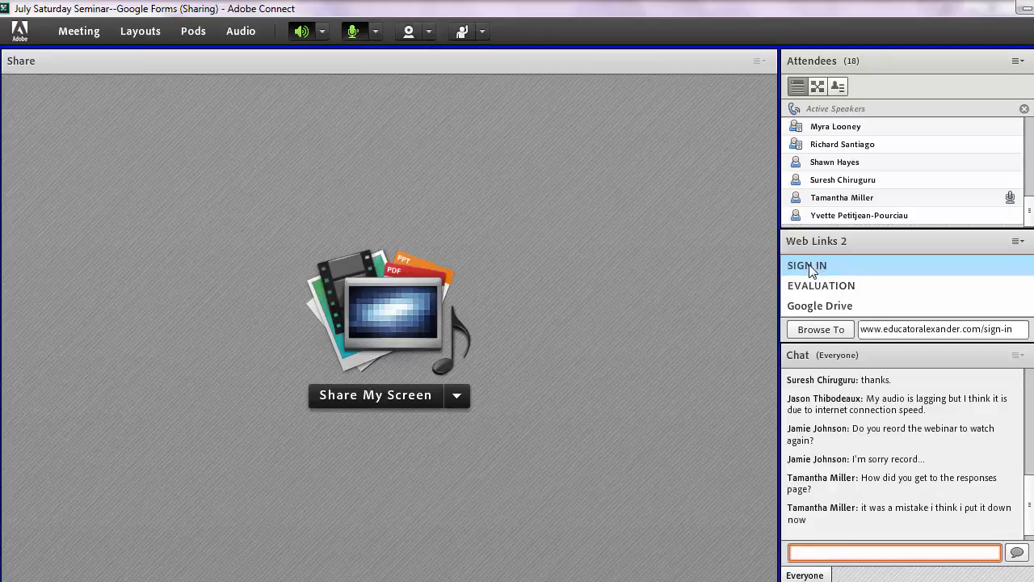
pyautogui.rightClick(887, 553)
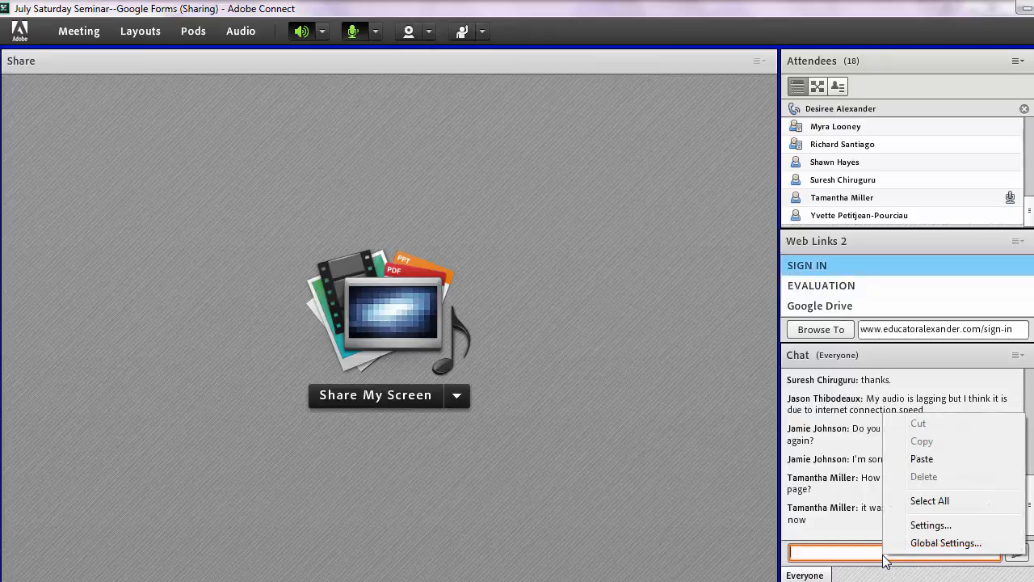
pyautogui.click(921, 461)
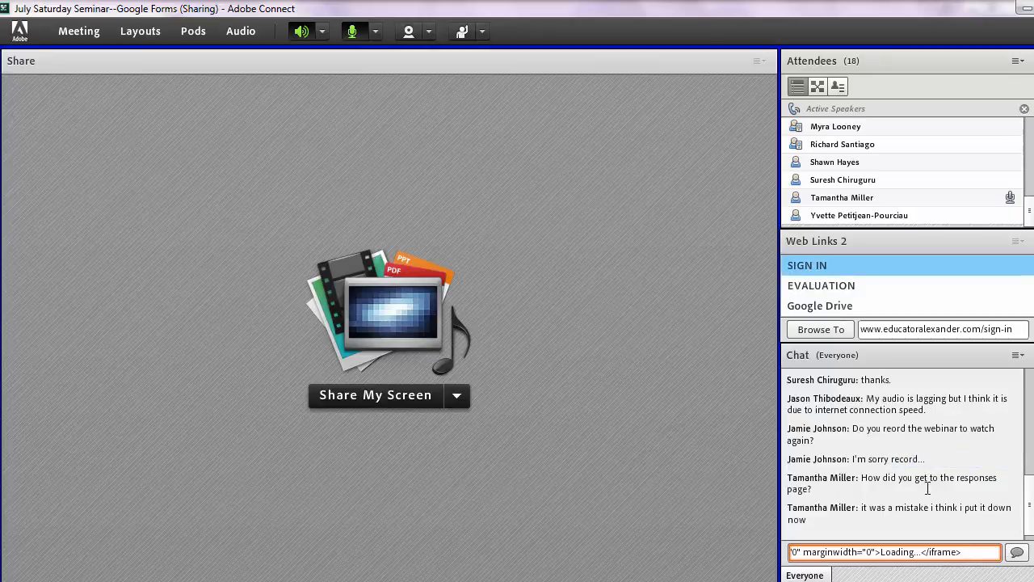
pyautogui.moveTo(975, 552); pyautogui.dragTo(727, 536)
pyautogui.press('BackSpace')
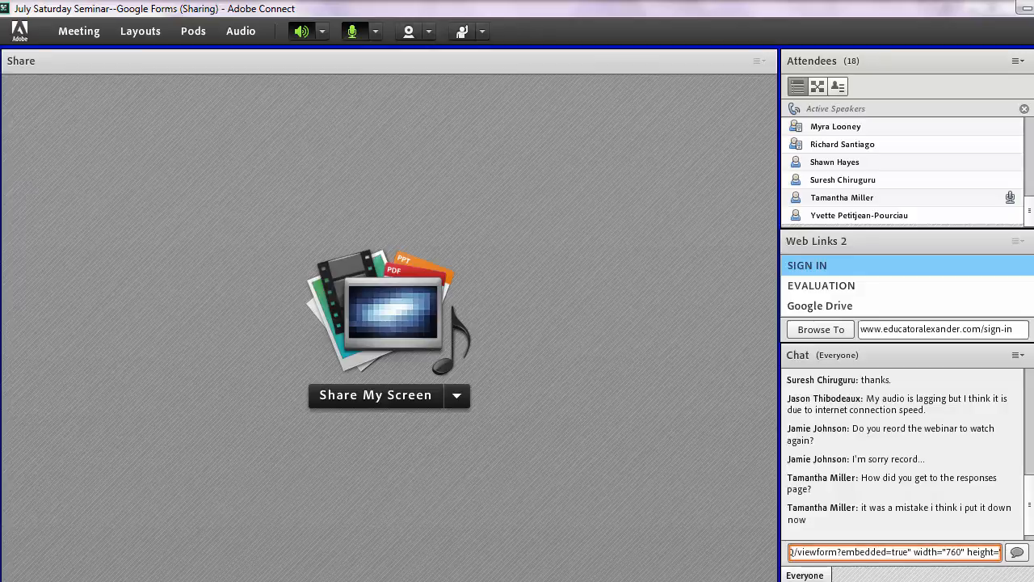
pyautogui.moveTo(792, 552); pyautogui.dragTo(1015, 545)
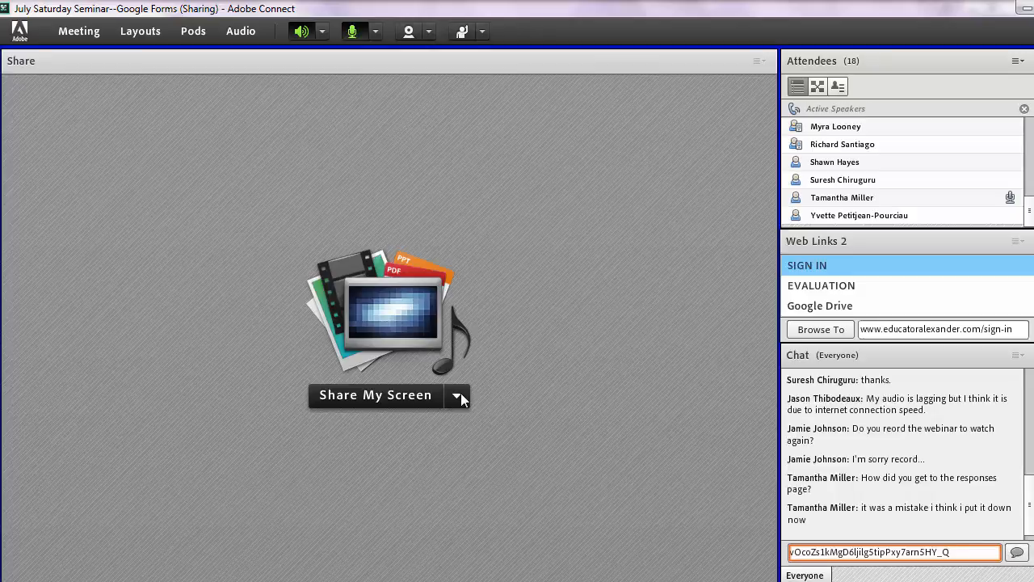
# - Share the SIGN IN, EVALUATION AND MATERIALS SLIDE presentation from the share history with the meeting
pyautogui.click(457, 394)
pyautogui.click(369, 438)
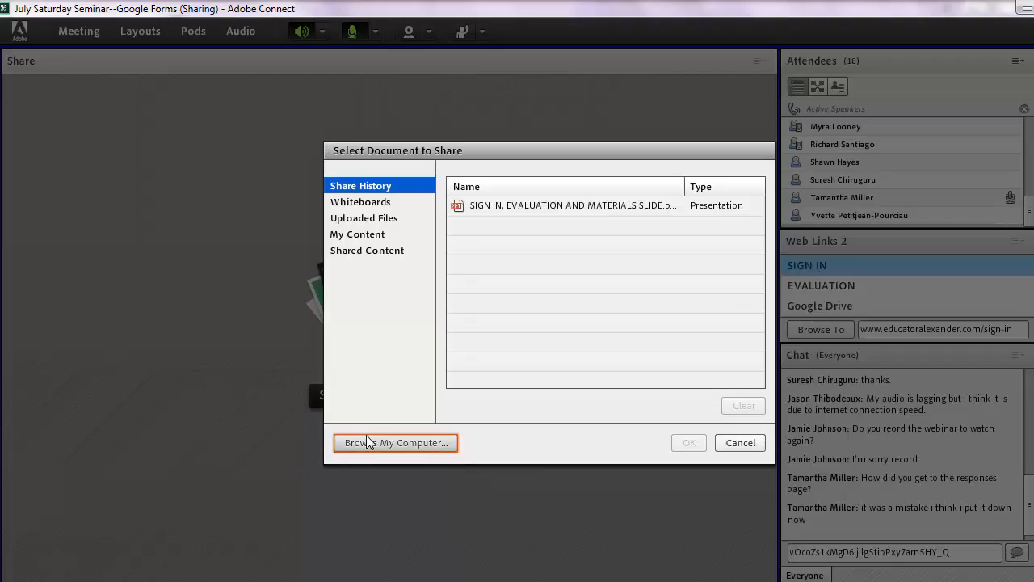
pyautogui.click(479, 208)
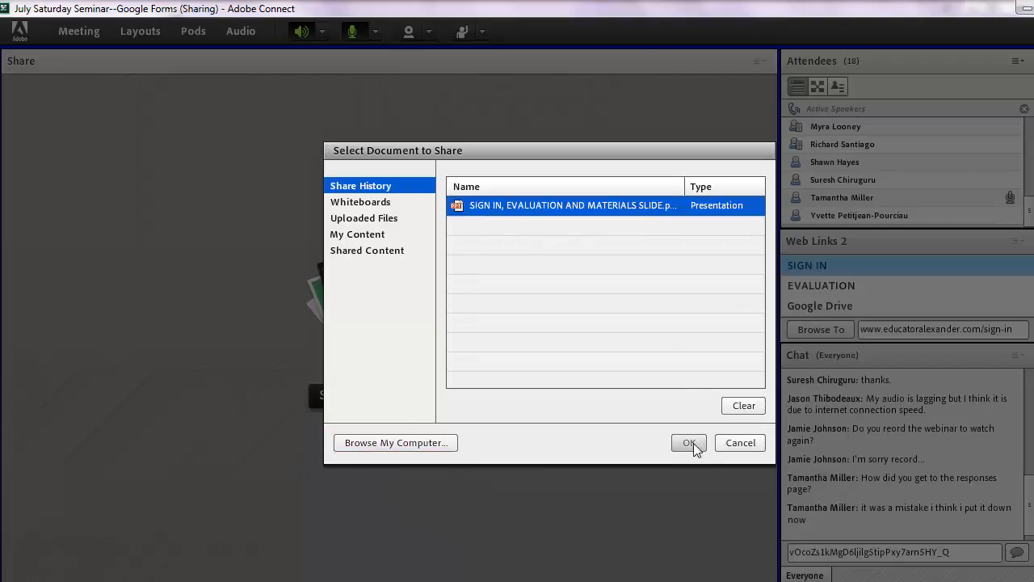
pyautogui.click(690, 444)
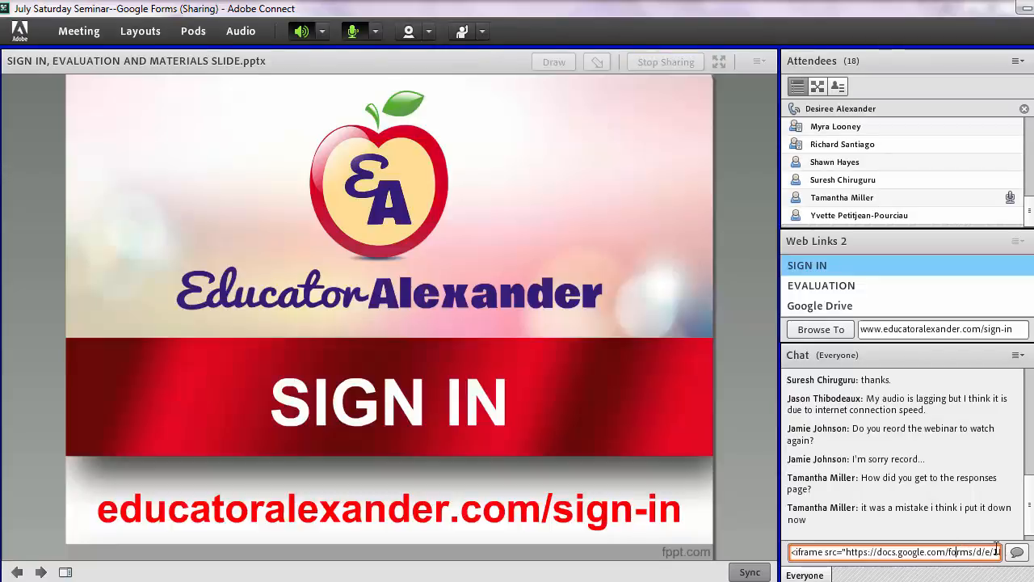
# - Clear the leftover embed code from the chat message box and paste in a copy of the earlier welcome message about signing in
pyautogui.moveTo(798, 552); pyautogui.dragTo(1025, 550)
pyautogui.press('BackSpace')
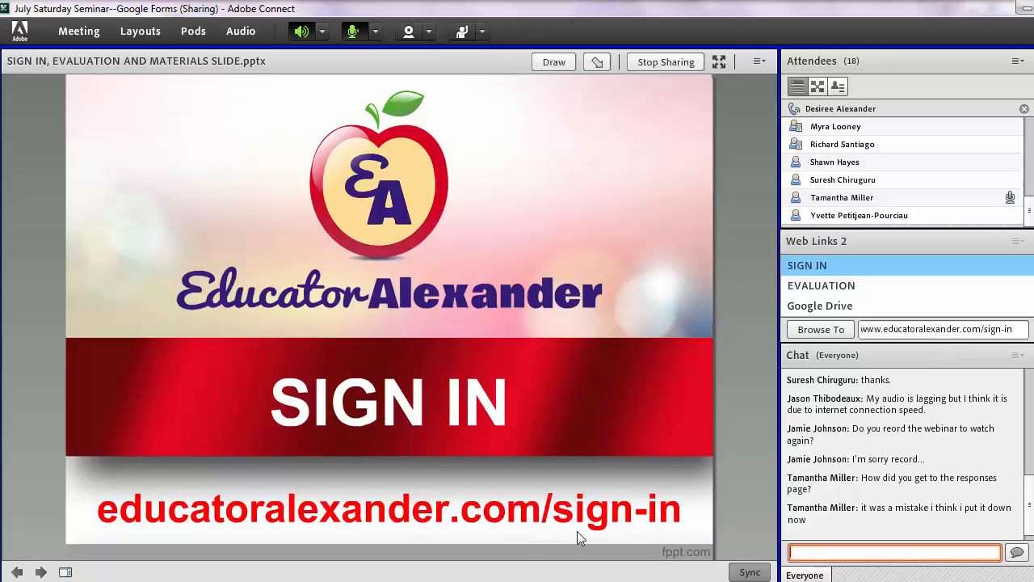
pyautogui.moveTo(1030, 510); pyautogui.dragTo(1030, 392)
pyautogui.moveTo(901, 421); pyautogui.dragTo(872, 397)
pyautogui.rightClick(883, 398)
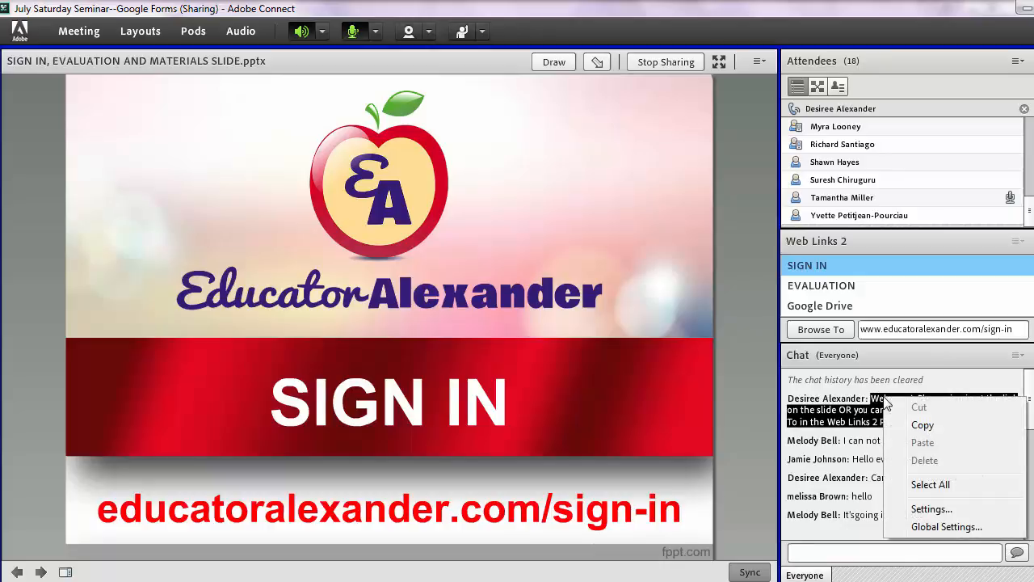
pyautogui.click(926, 424)
pyautogui.rightClick(861, 555)
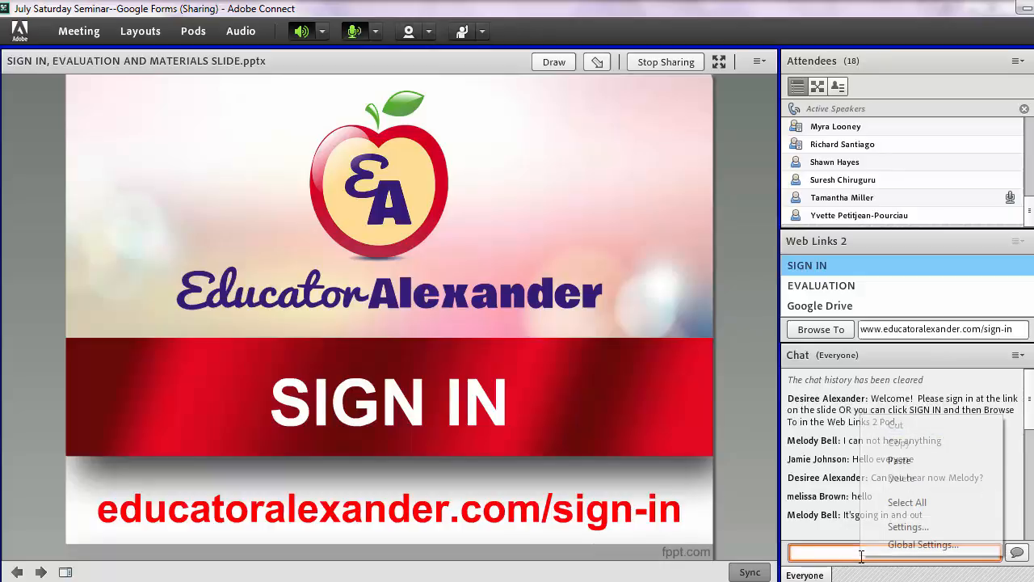
pyautogui.click(903, 463)
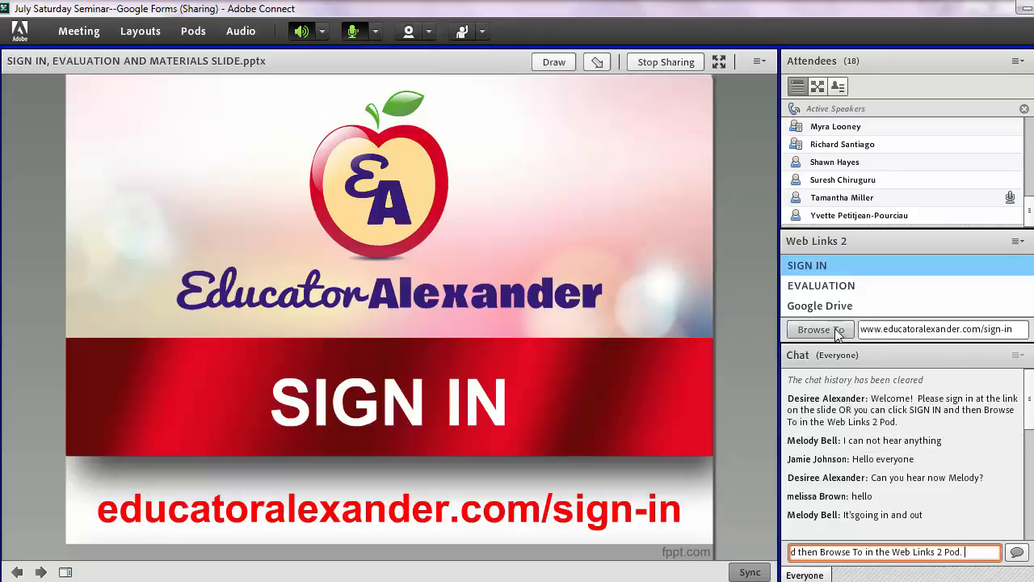
# - Send the sign-in welcome message to everyone in the chat and advance the shared presentation to the EVALUATION slide
pyautogui.press('Return')
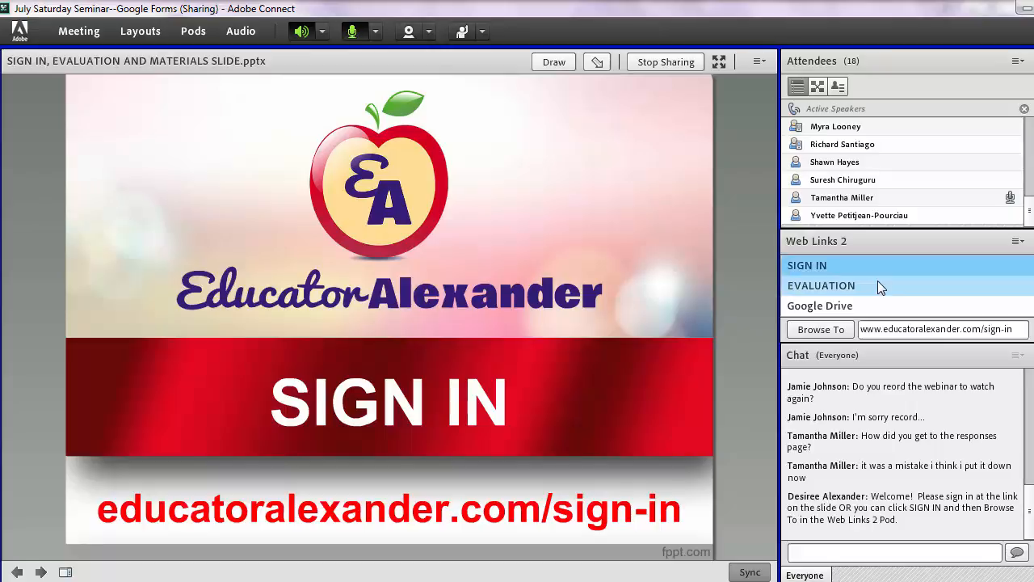
pyautogui.click(41, 571)
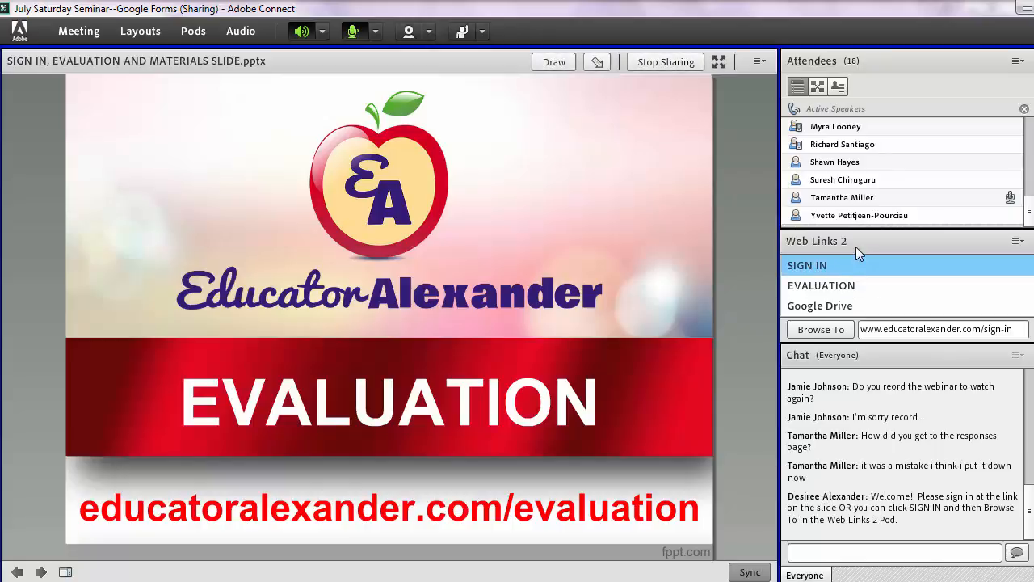
# - Go through the EVALUATION, Google Drive and SIGN IN links in the Web Links 2 pod, finishing with SIGN IN selected
pyautogui.click(846, 288)
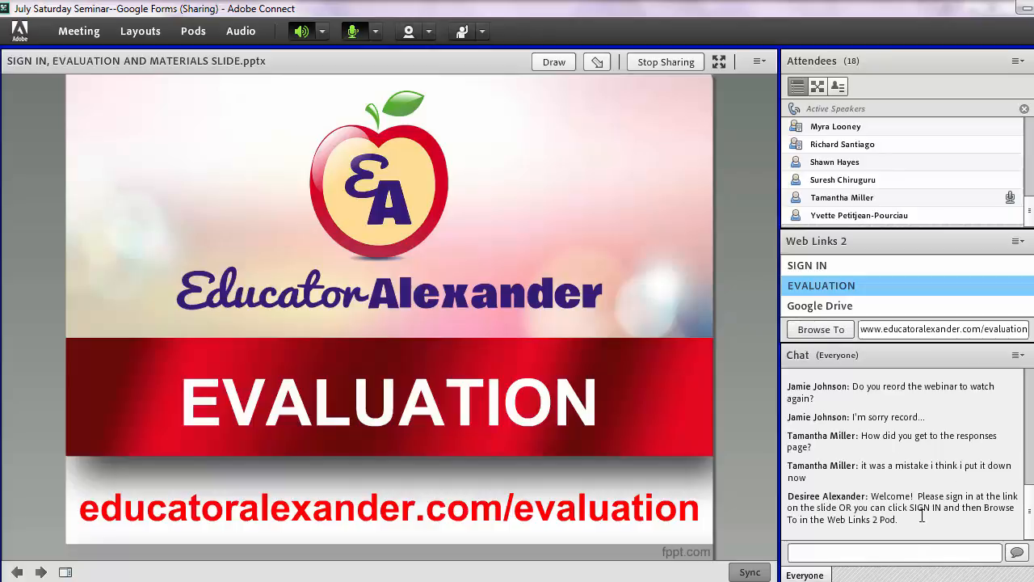
pyautogui.click(821, 307)
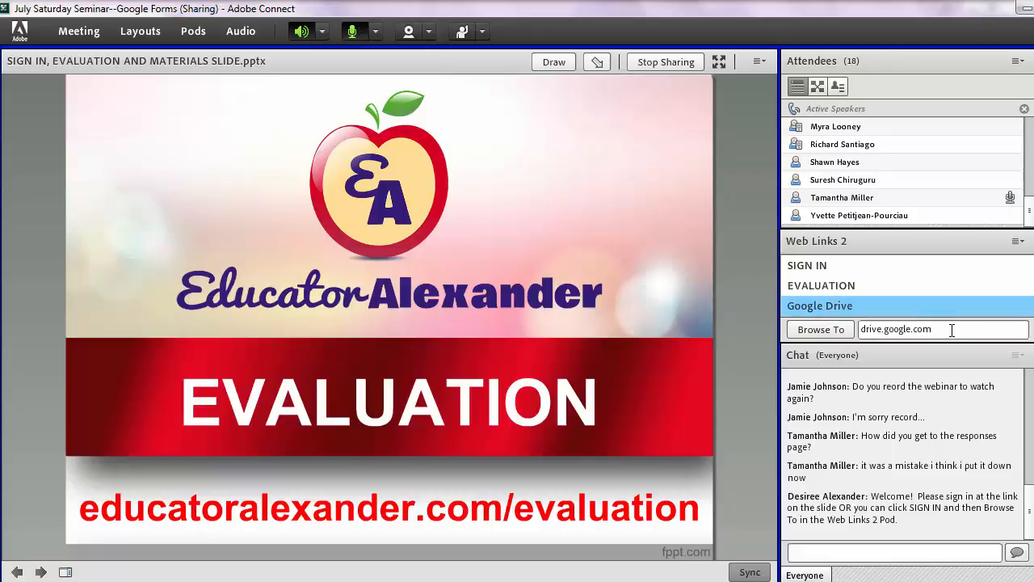
pyautogui.click(820, 329)
pyautogui.click(816, 270)
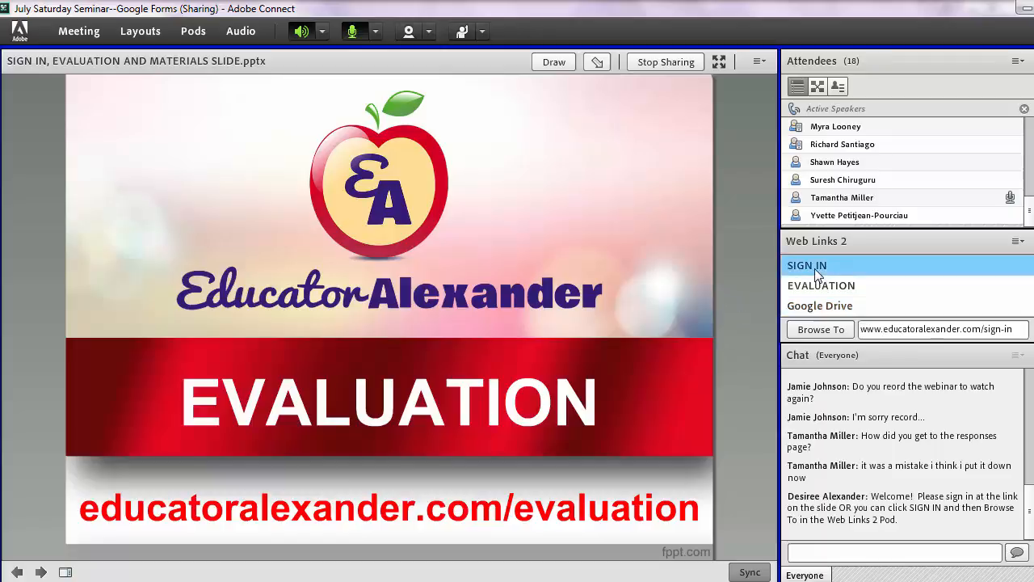
pyautogui.click(818, 286)
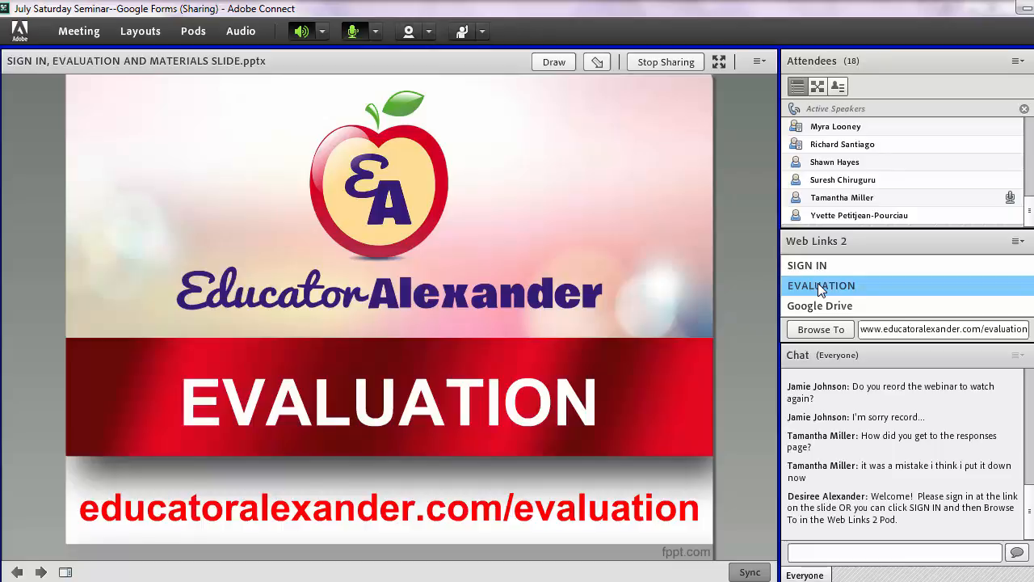
pyautogui.click(819, 269)
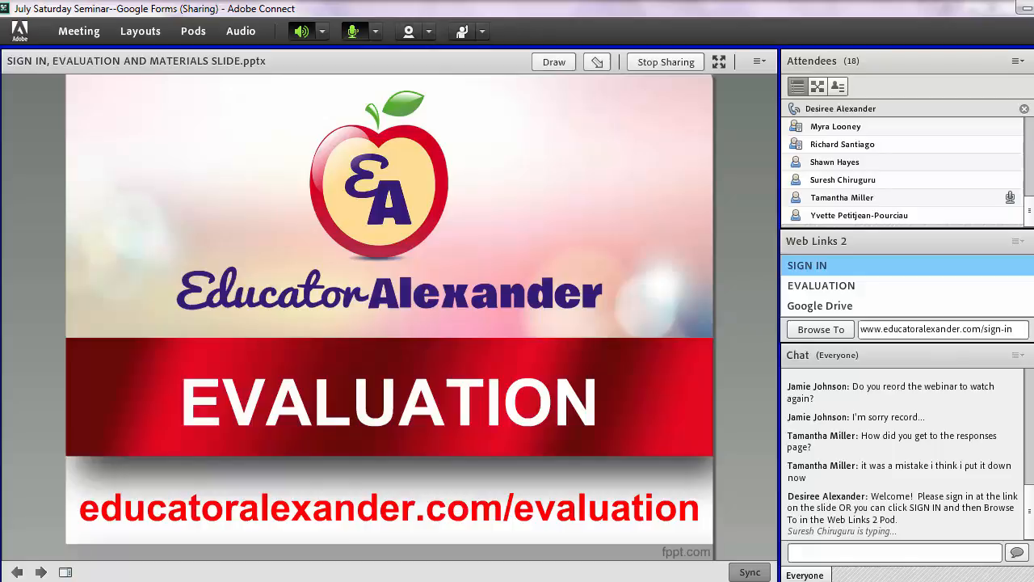
# - Restore the meeting window from its maximized state and stretch its height down to the lower edge of the screen
pyautogui.press('super+Down')
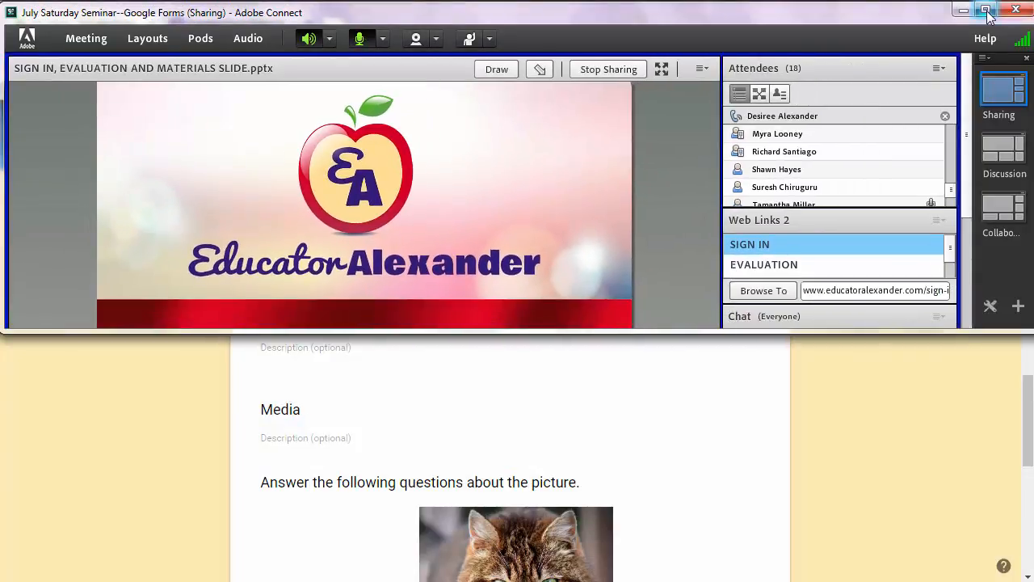
pyautogui.moveTo(805, 329); pyautogui.dragTo(808, 581)
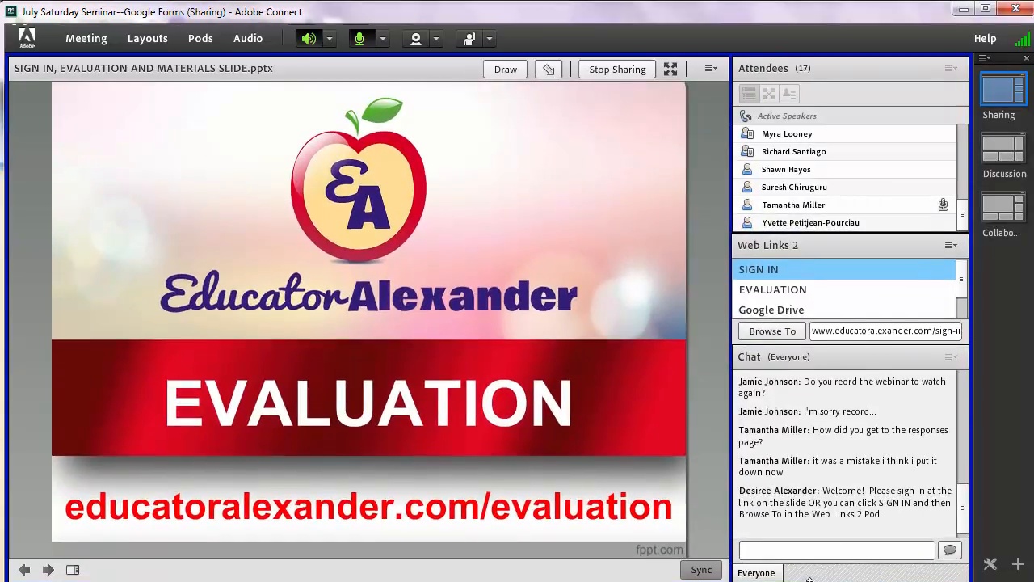